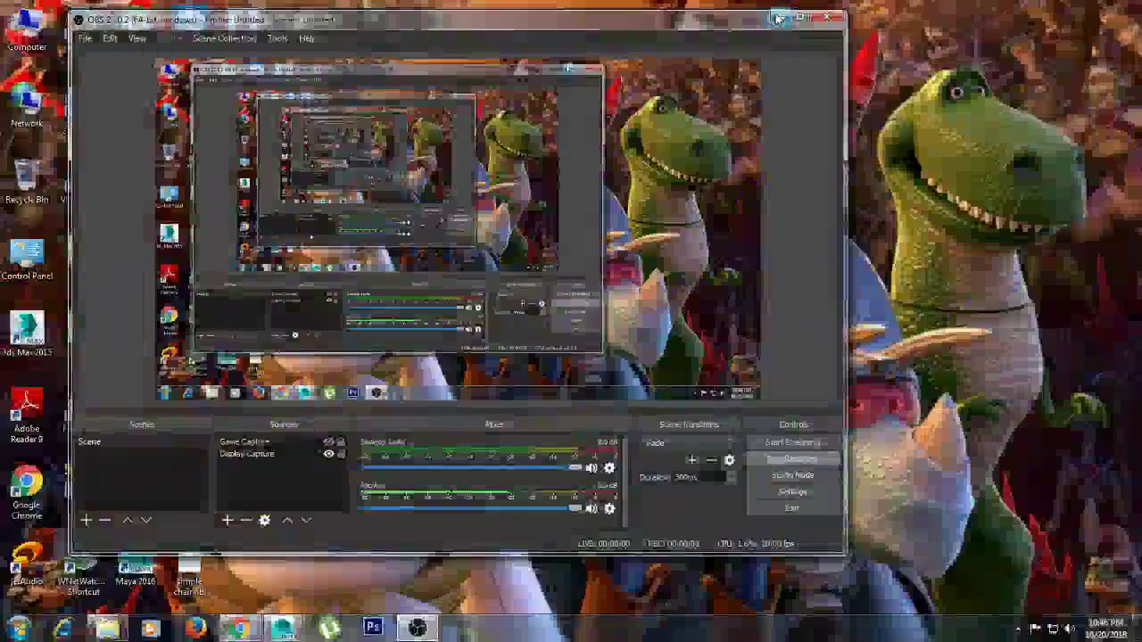
Open the sunglasses reference photo in Photo Viewer, then return to the untitled Maya scene
click(772, 17)
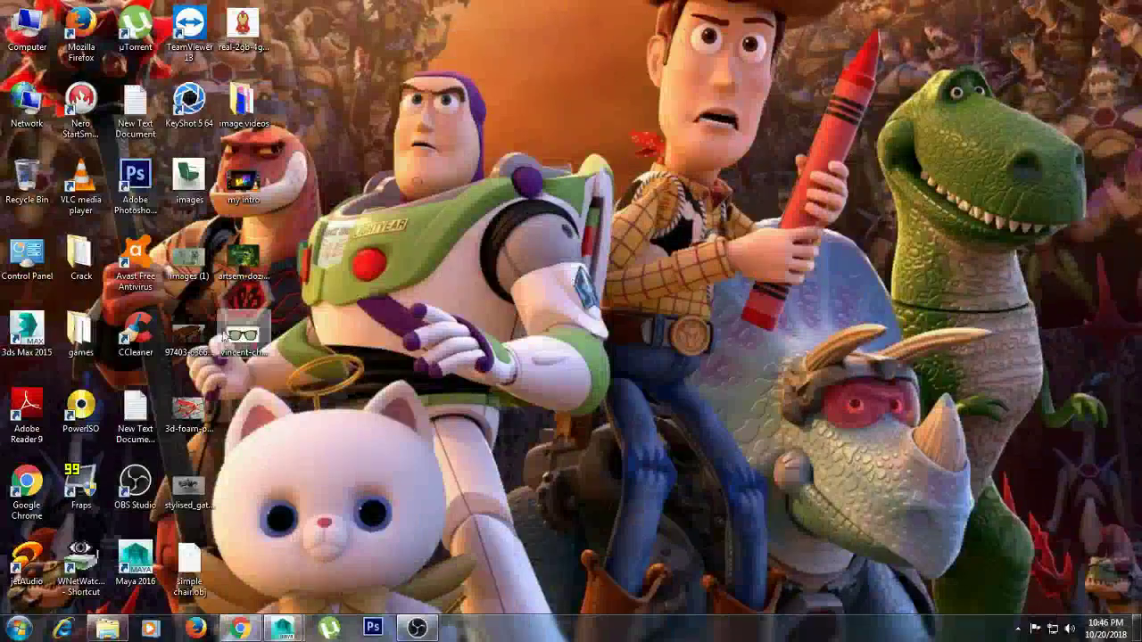
double_click(241, 335)
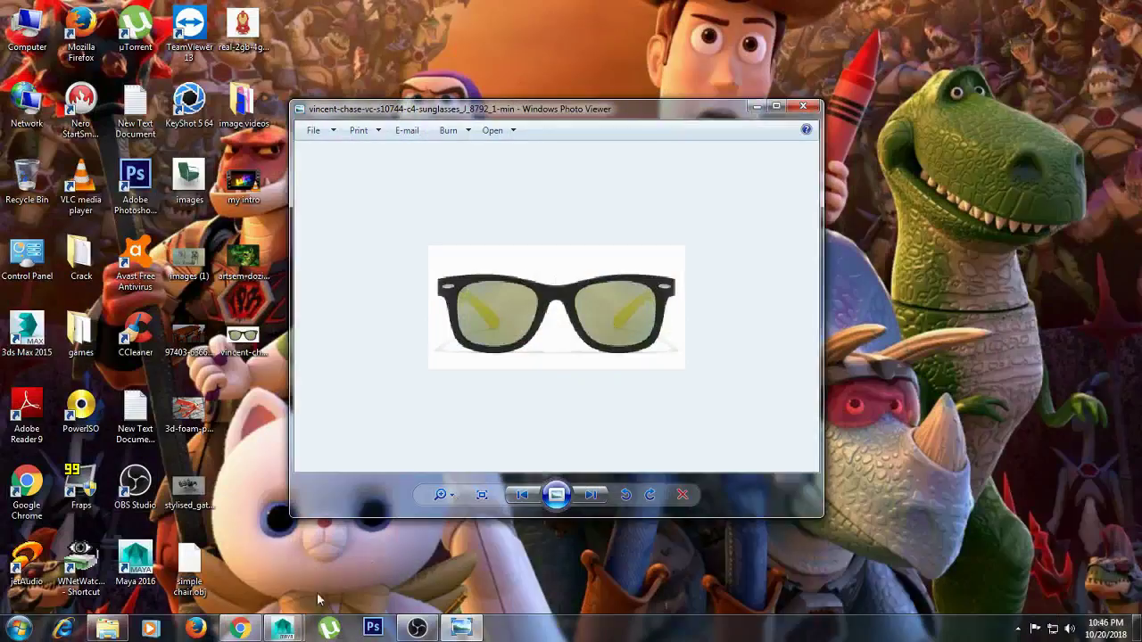
click(358, 561)
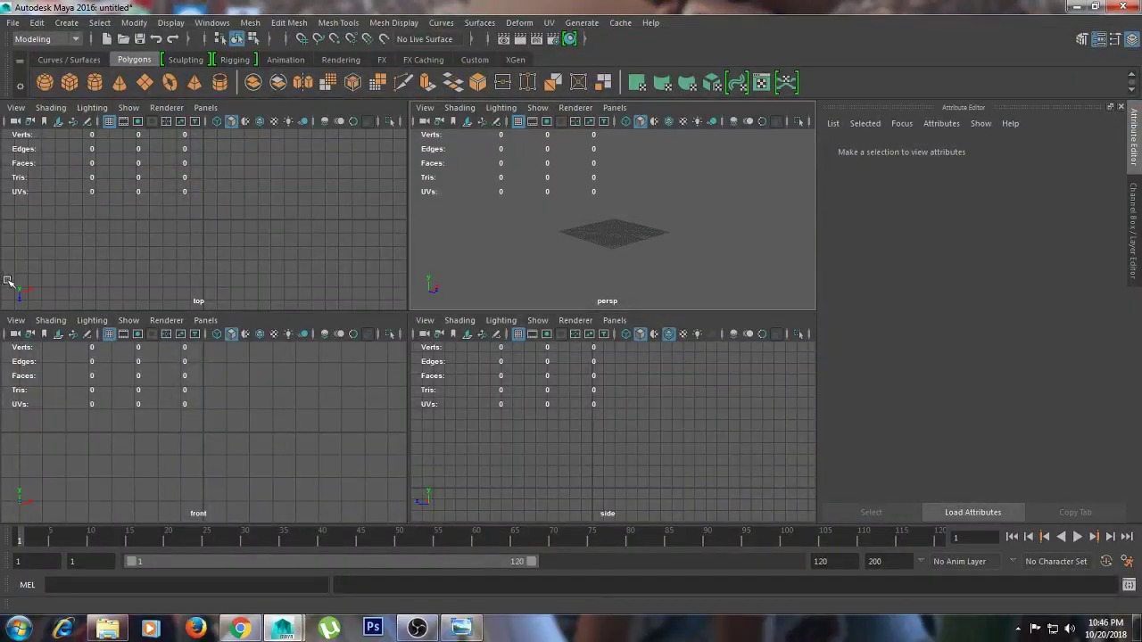
Import the sunglasses jpg from the Desktop as an image plane in the front view
click(18, 323)
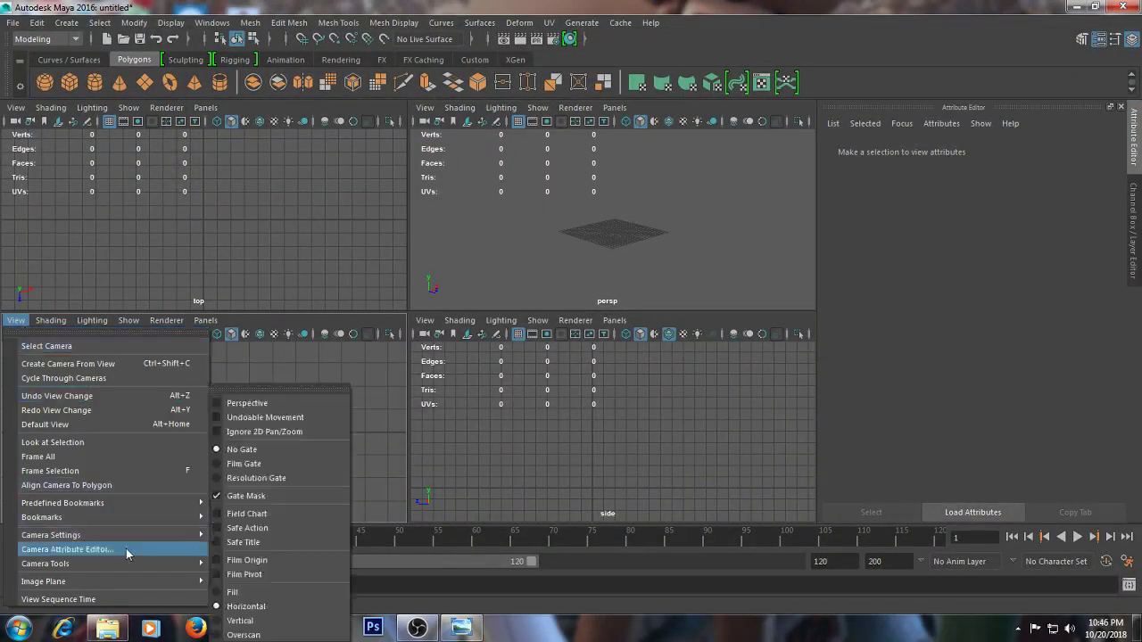
click(254, 392)
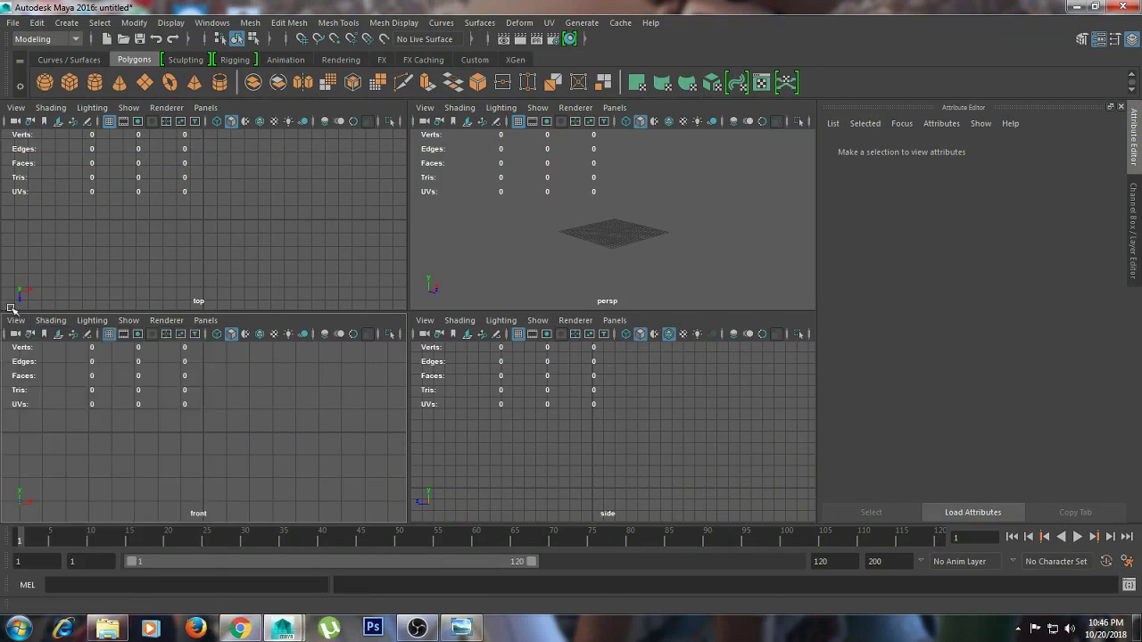
click(16, 320)
mouse_move(43, 581)
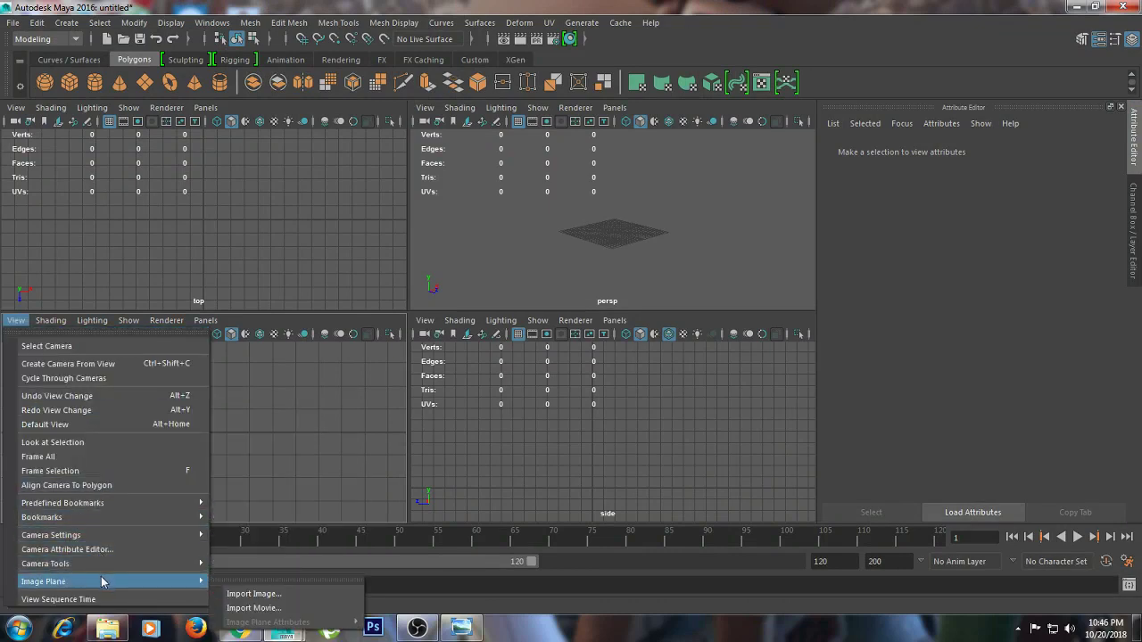
click(254, 593)
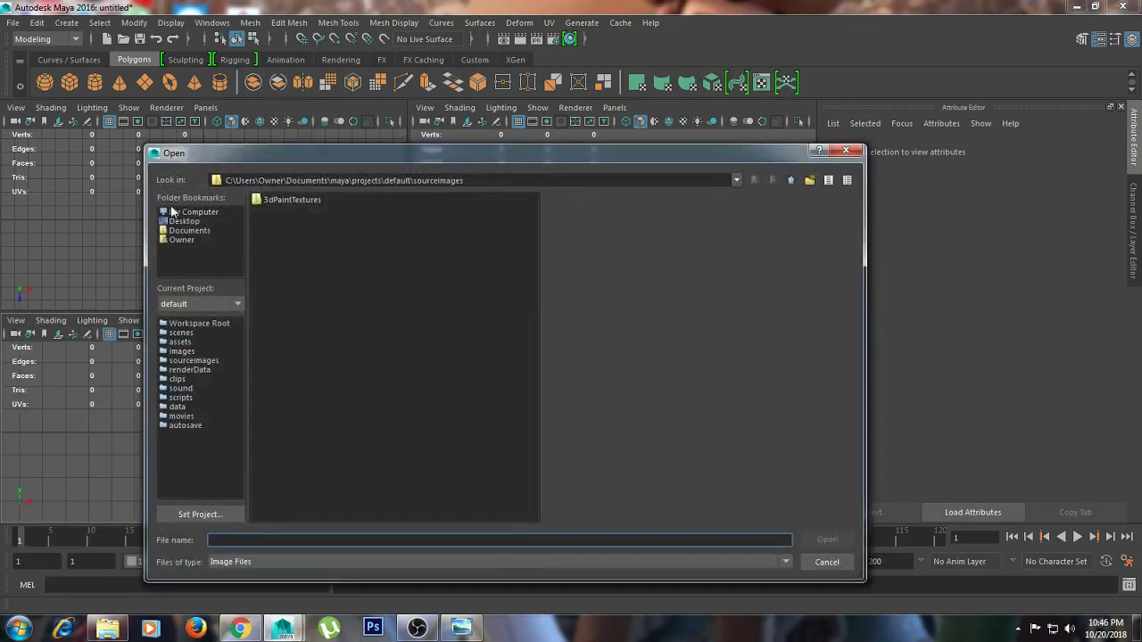
click(179, 222)
click(281, 314)
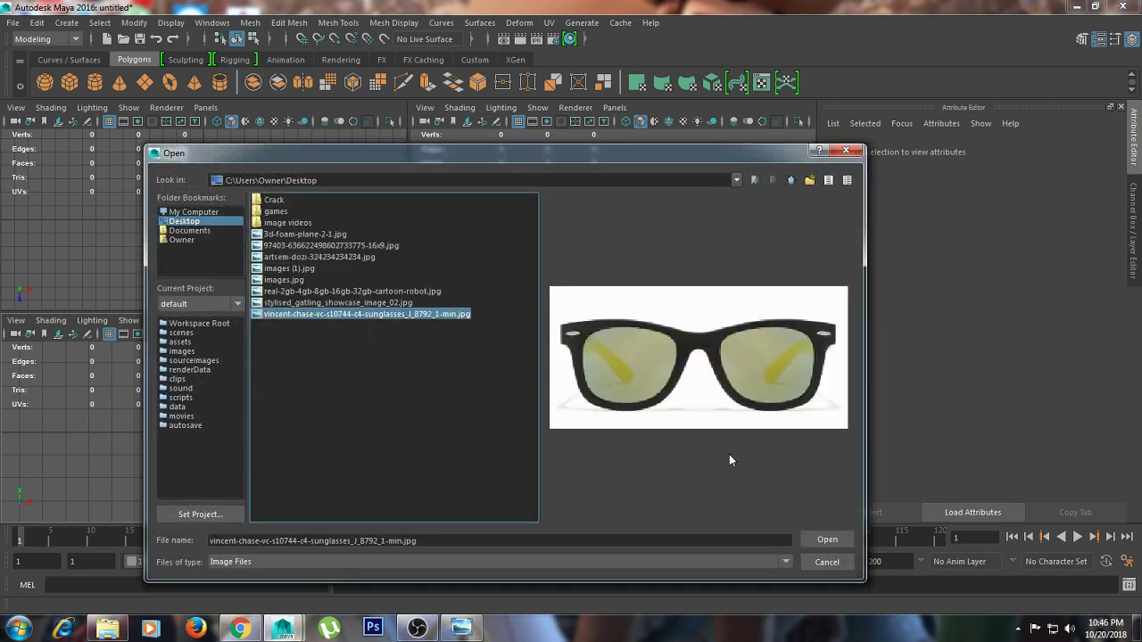
click(825, 540)
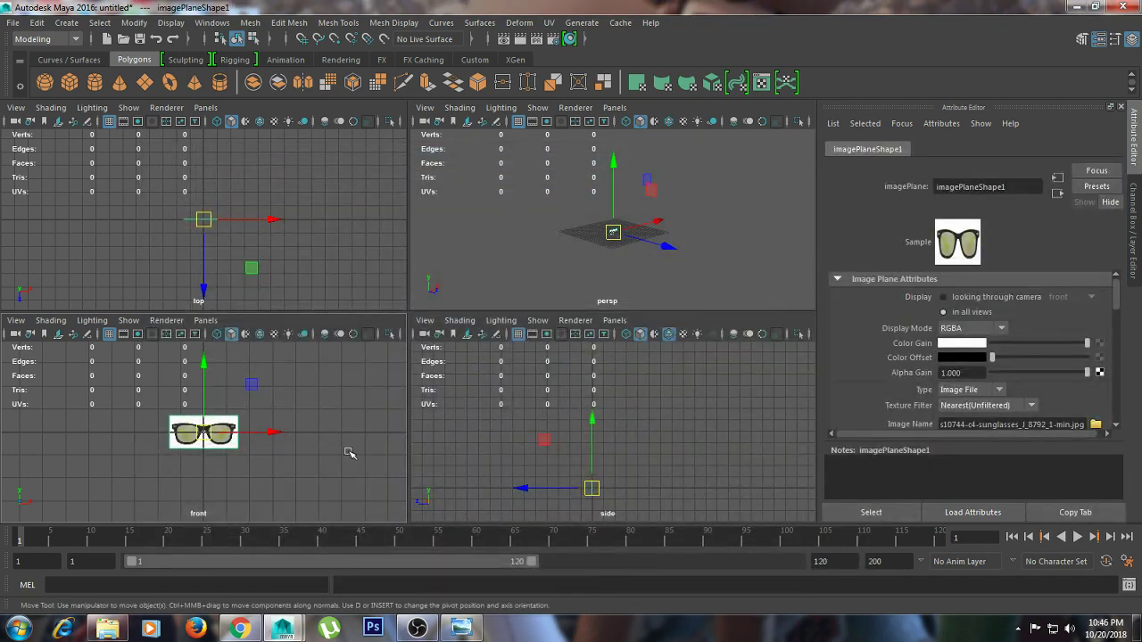
Scale the sunglasses image plane up about four times and deselect it
key(r)
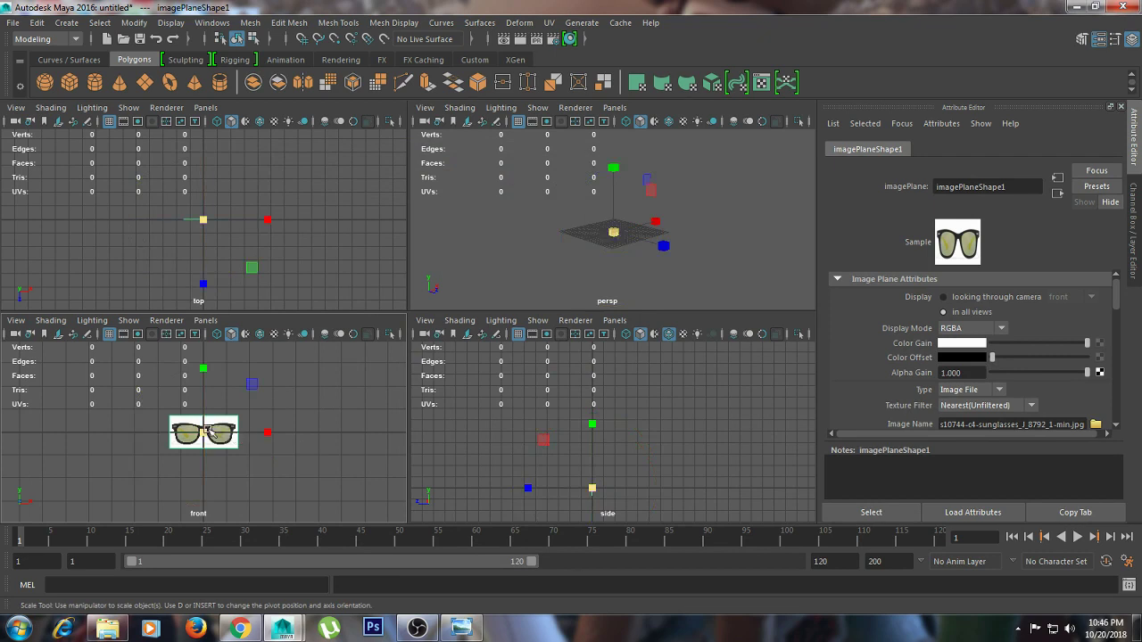
drag(210, 432, 324, 496)
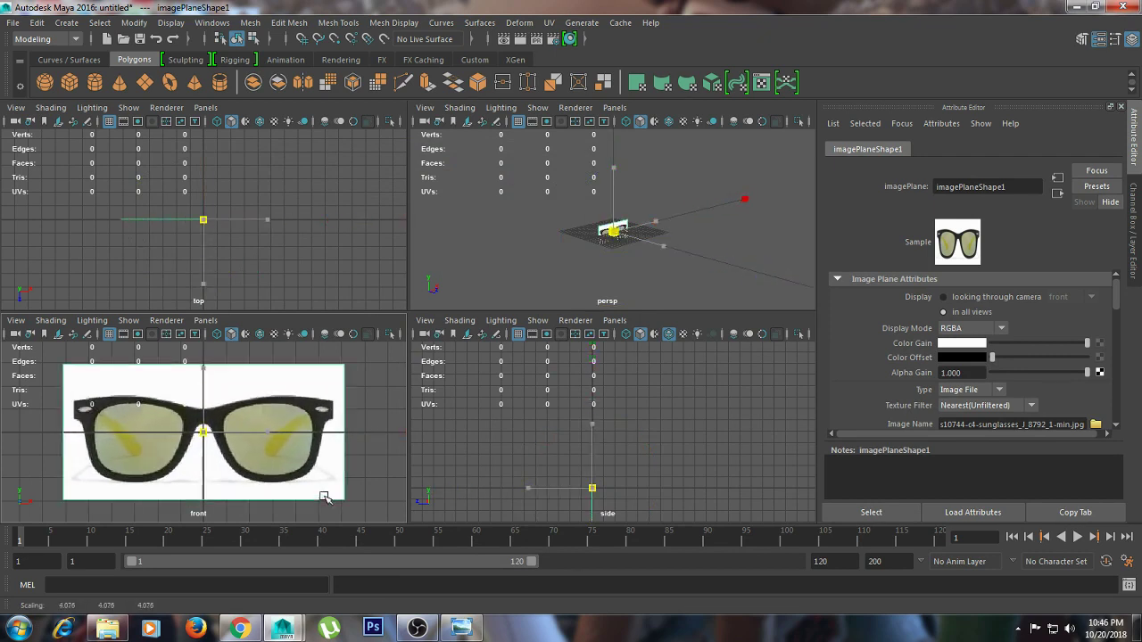
click(382, 465)
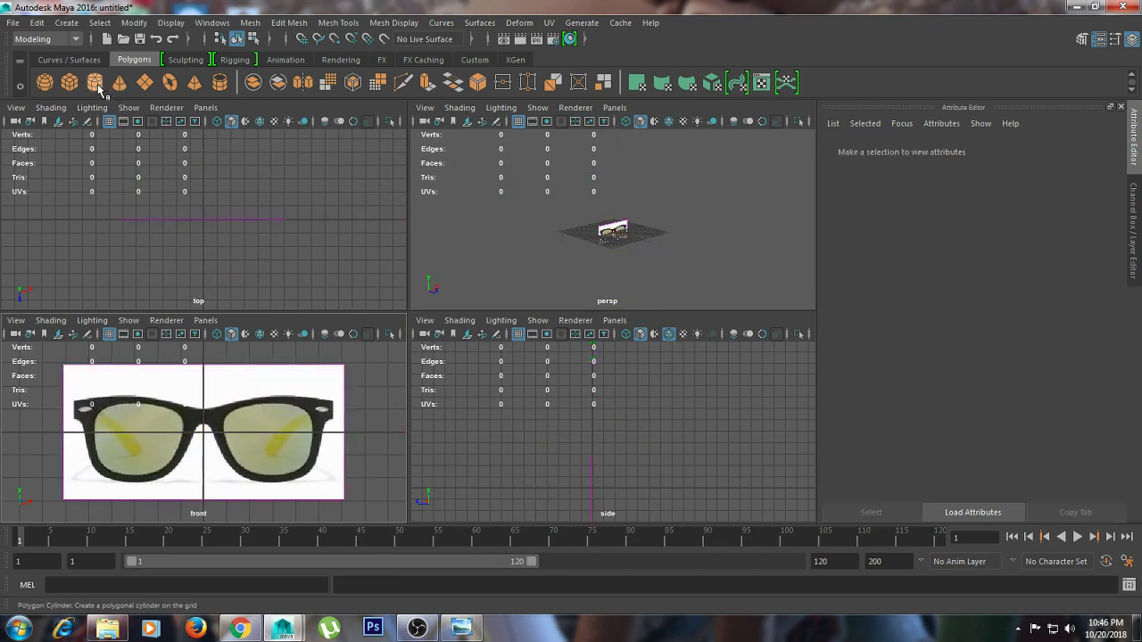
Create a polygon pipe over the right lens and push the image plane behind it
click(221, 83)
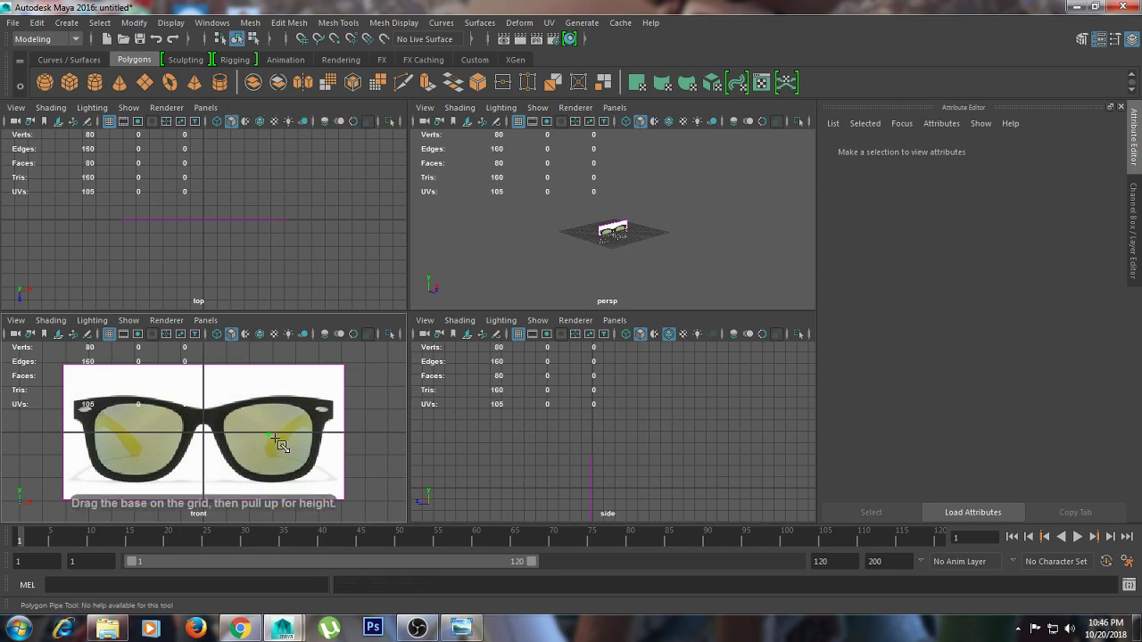
drag(297, 458, 319, 470)
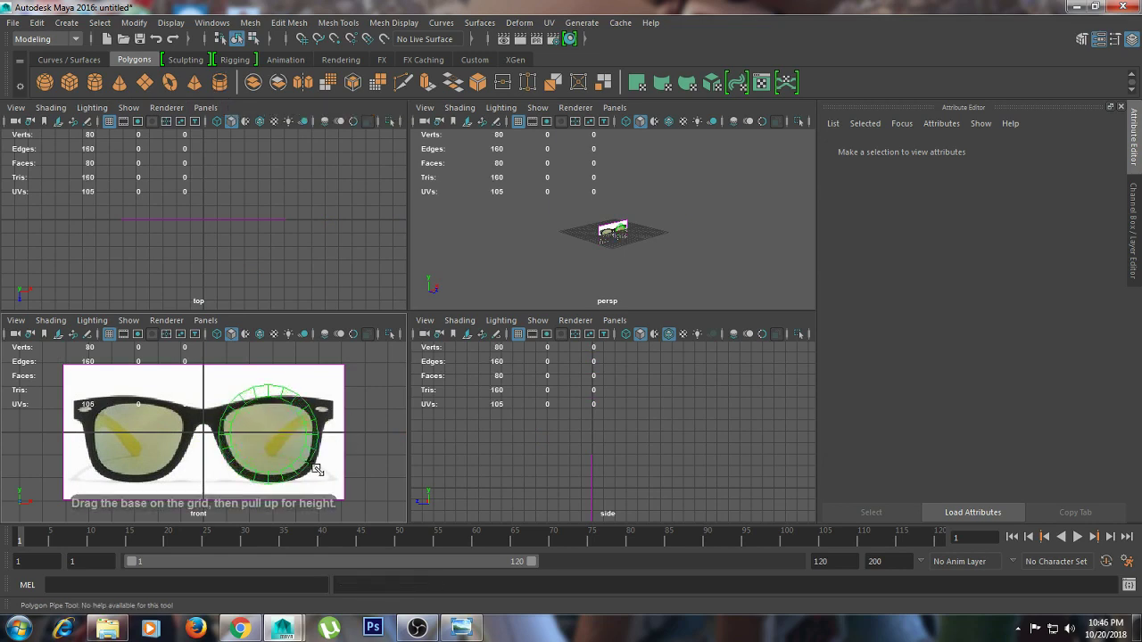
drag(319, 471, 297, 427)
key(w)
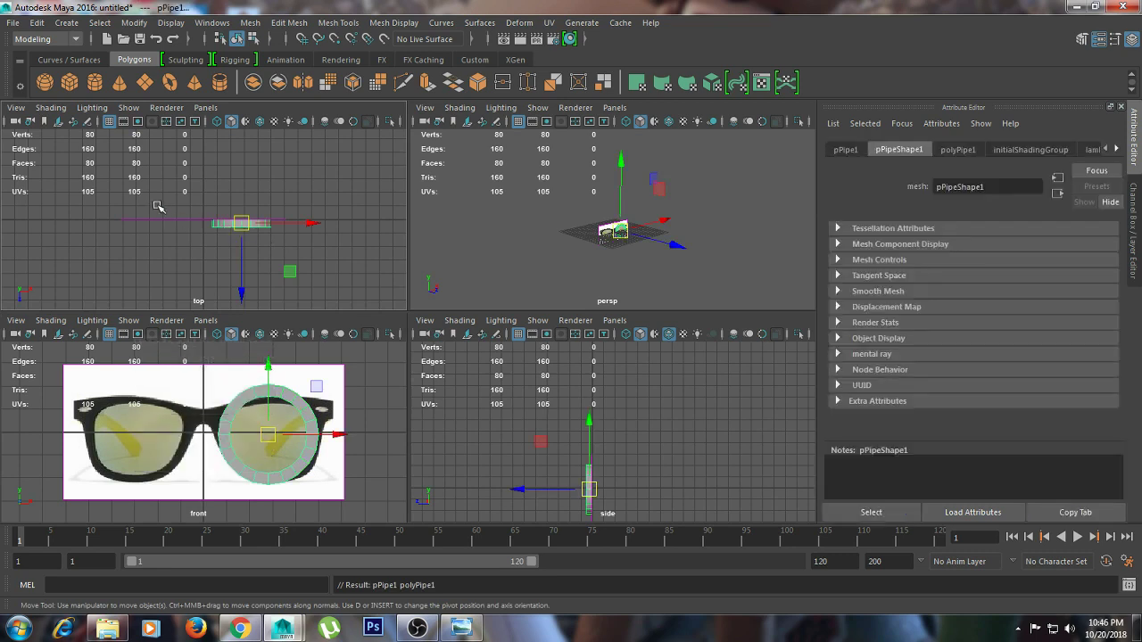
mouse_move(199, 254)
mouse_down()
mouse_move(179, 207)
mouse_move(227, 206)
mouse_up()
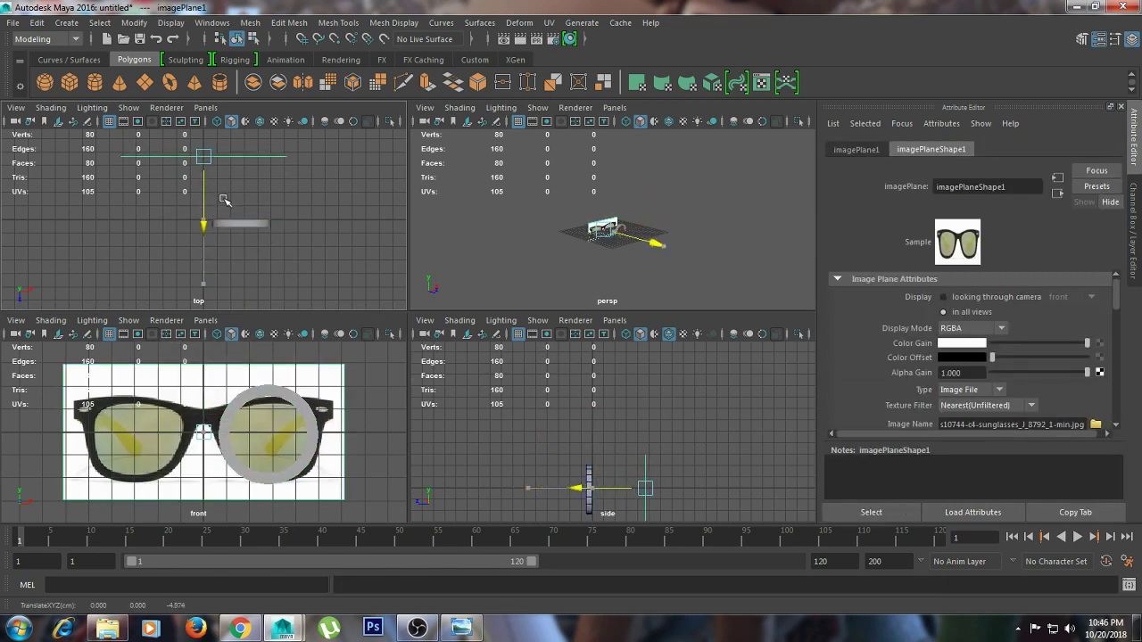
click(268, 426)
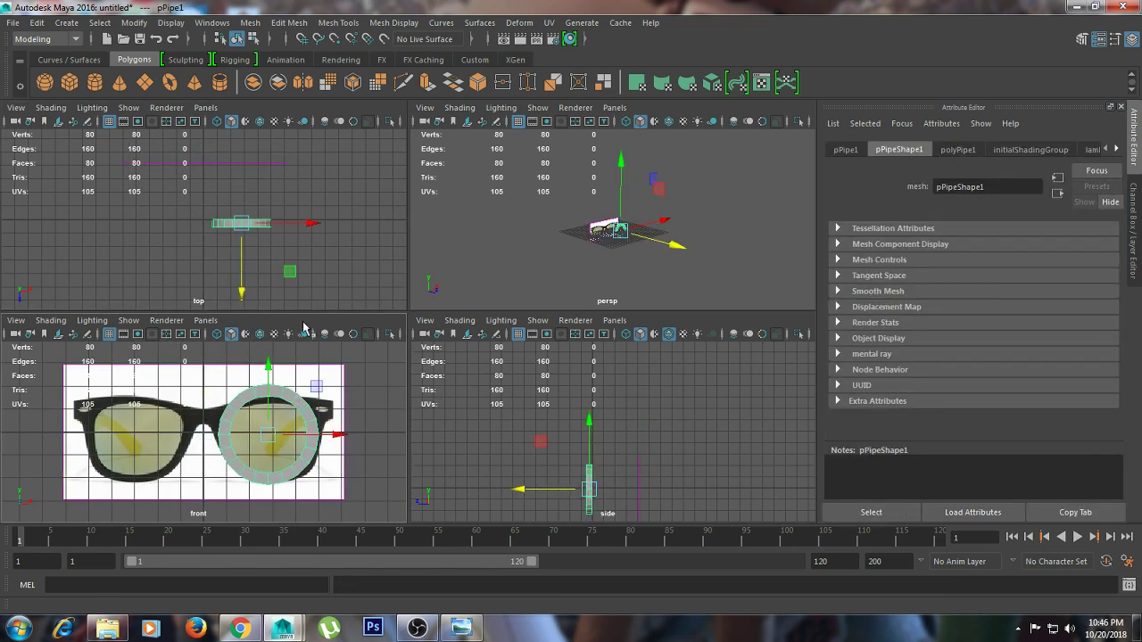
Delete the pipe's extra faces in face mode, leaving a single flat ring
right_click(247, 218)
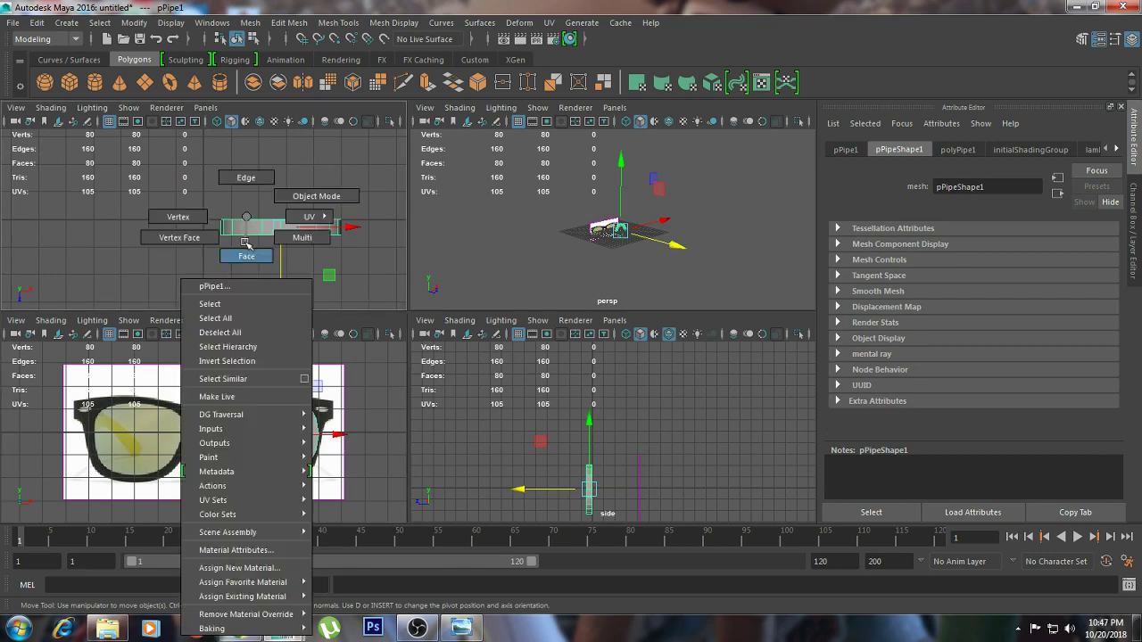
click(247, 254)
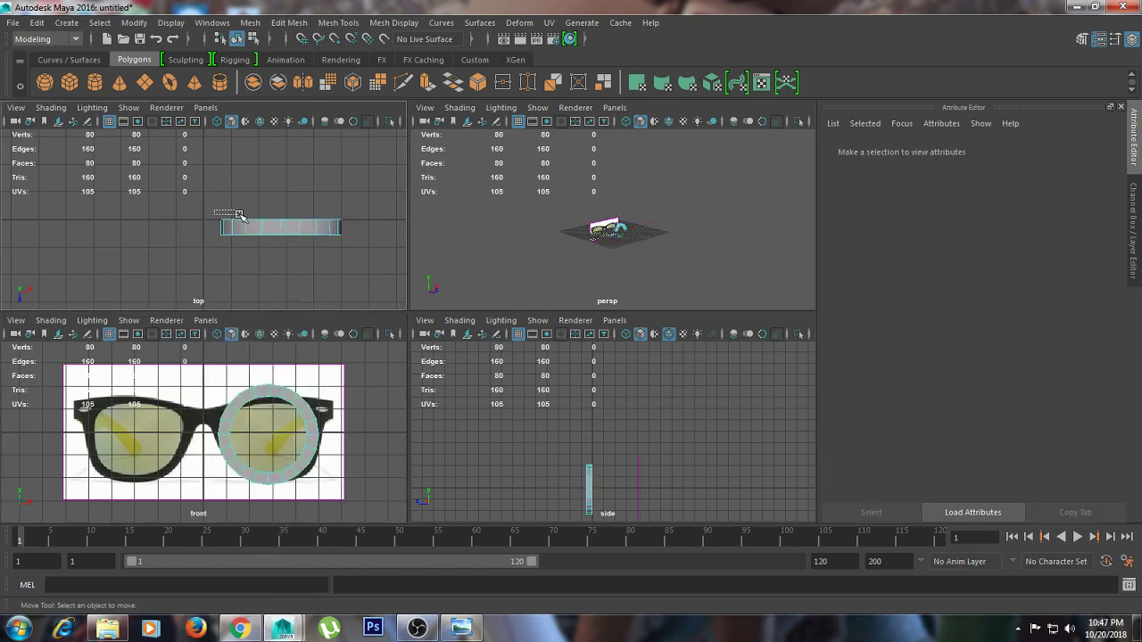
drag(309, 225, 364, 228)
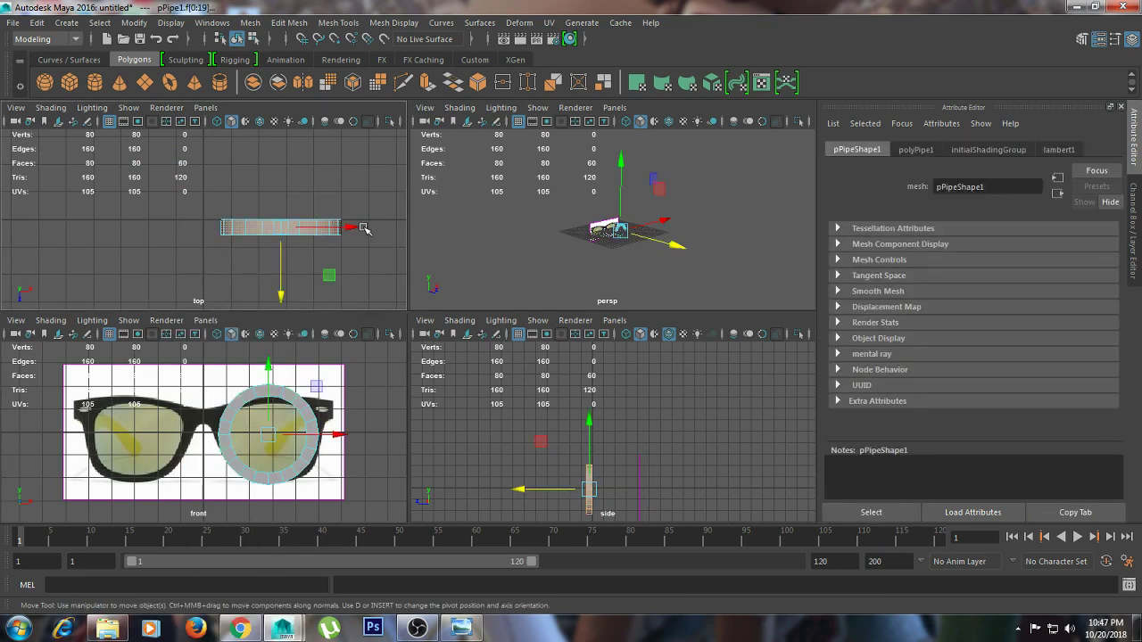
key(Delete)
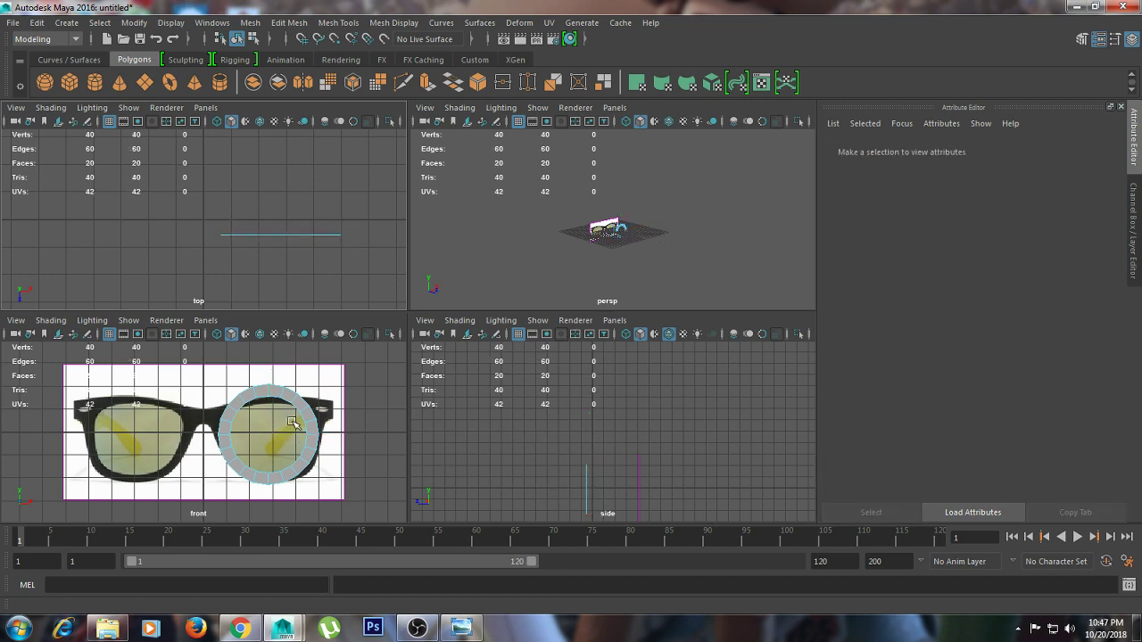
right_drag(295, 230, 357, 198)
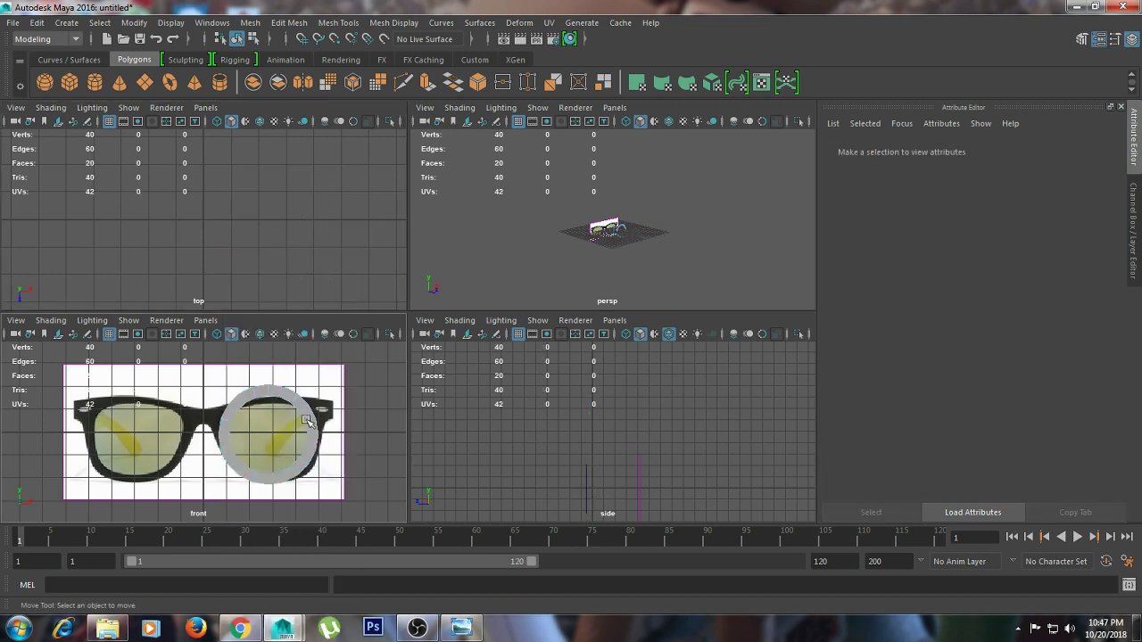
key(w)
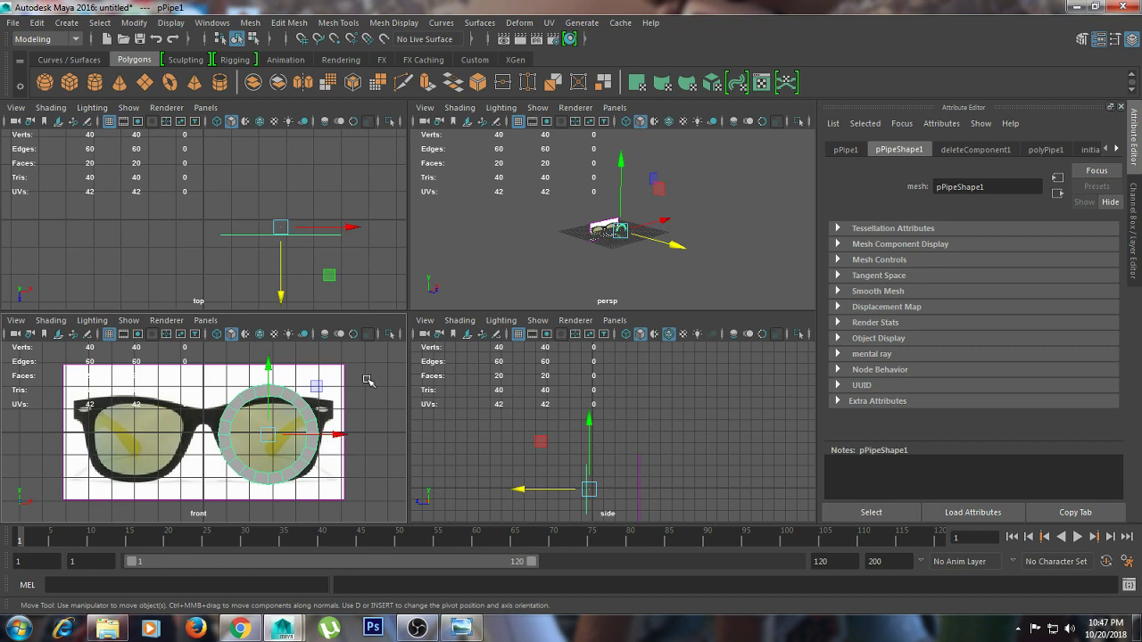
key(space)
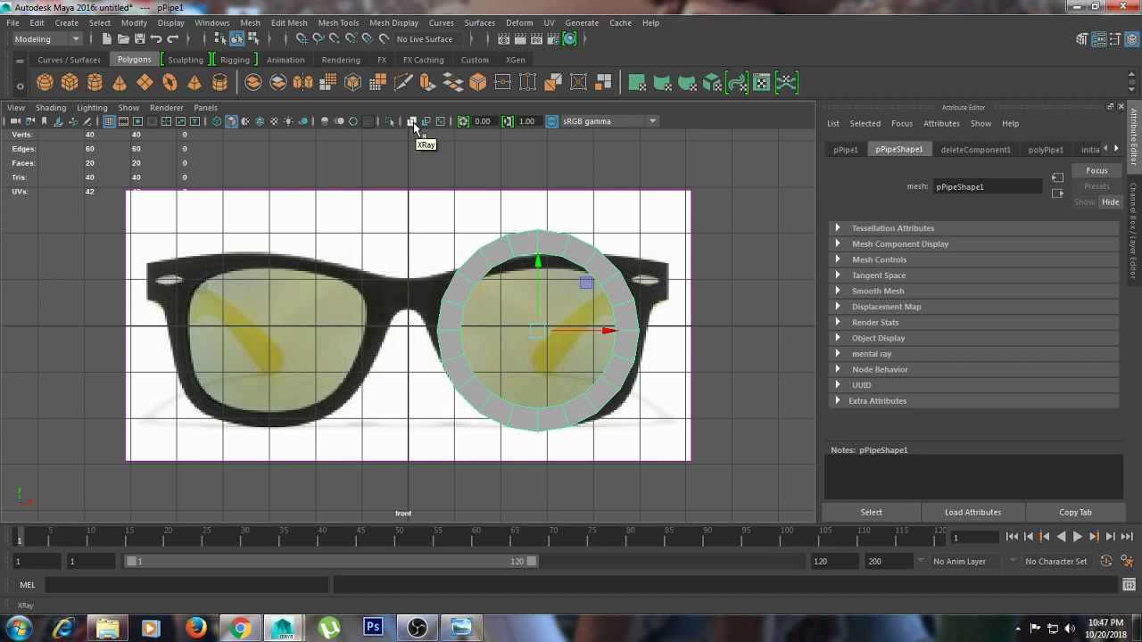
Turn on X-Ray, zoom in on the right lens, and switch the ring to vertex mode
click(413, 123)
alt+right_drag(604, 382, 642, 413)
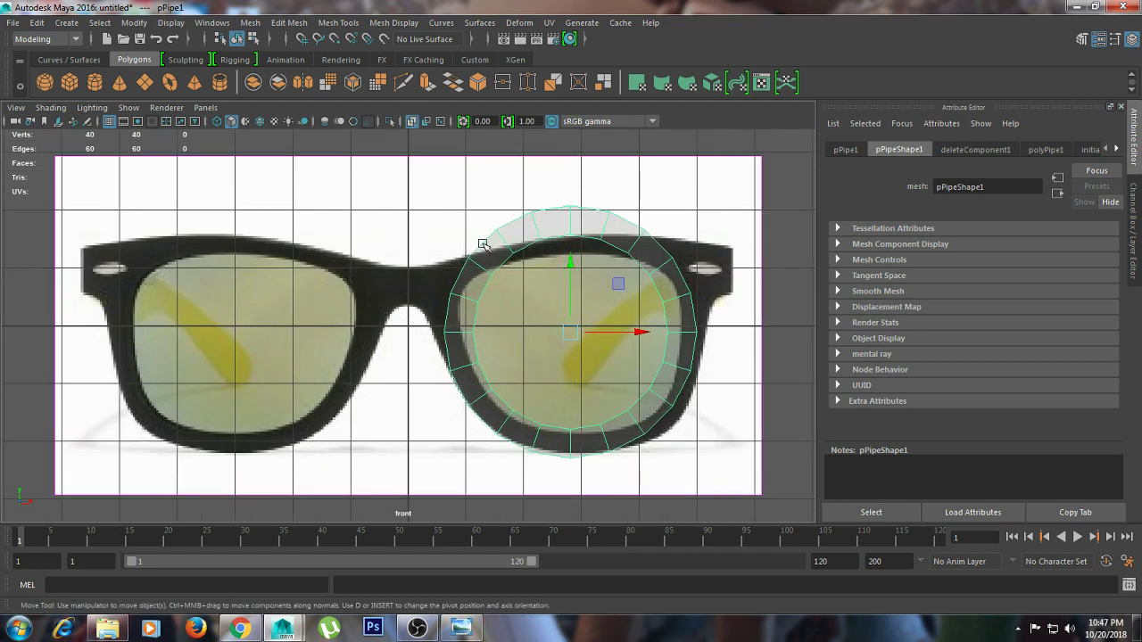
scroll(509, 234, down, 3)
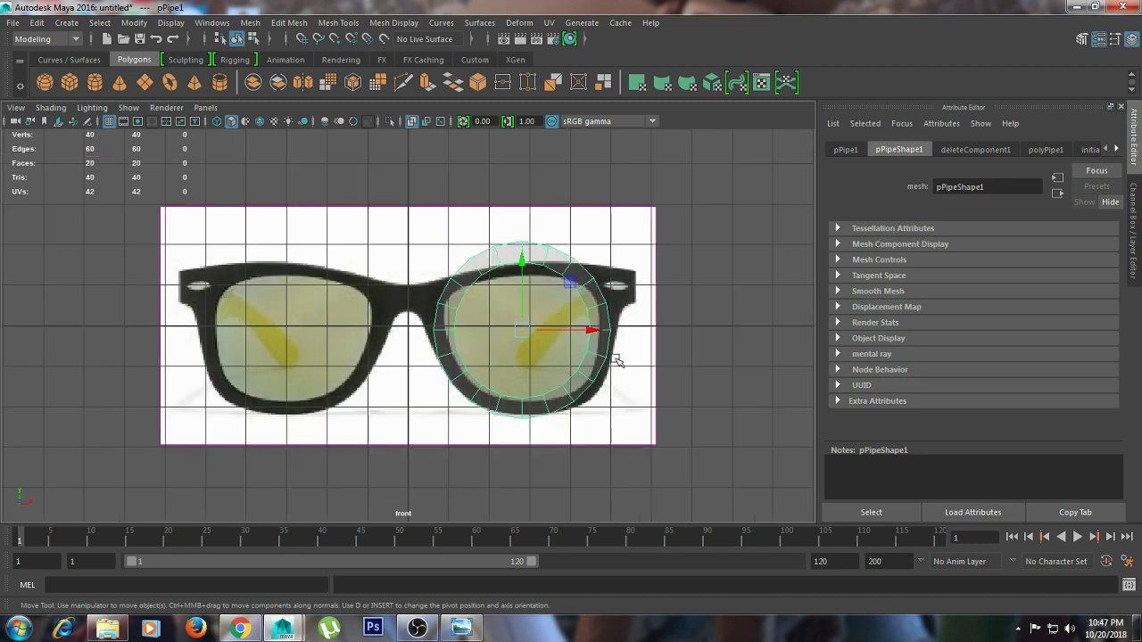
scroll(596, 373, up, 1)
right_drag(627, 217, 578, 207)
Move the ring's right and lower-right vertices onto the frame's outer edge
drag(646, 339, 643, 335)
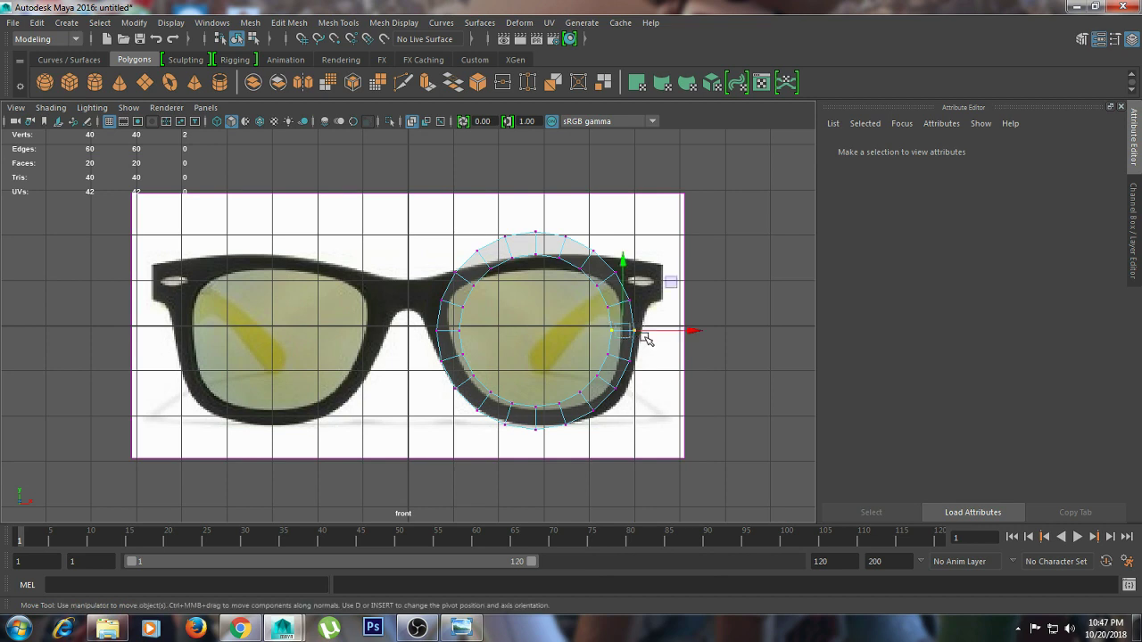
click(692, 335)
key(ctrl+z)
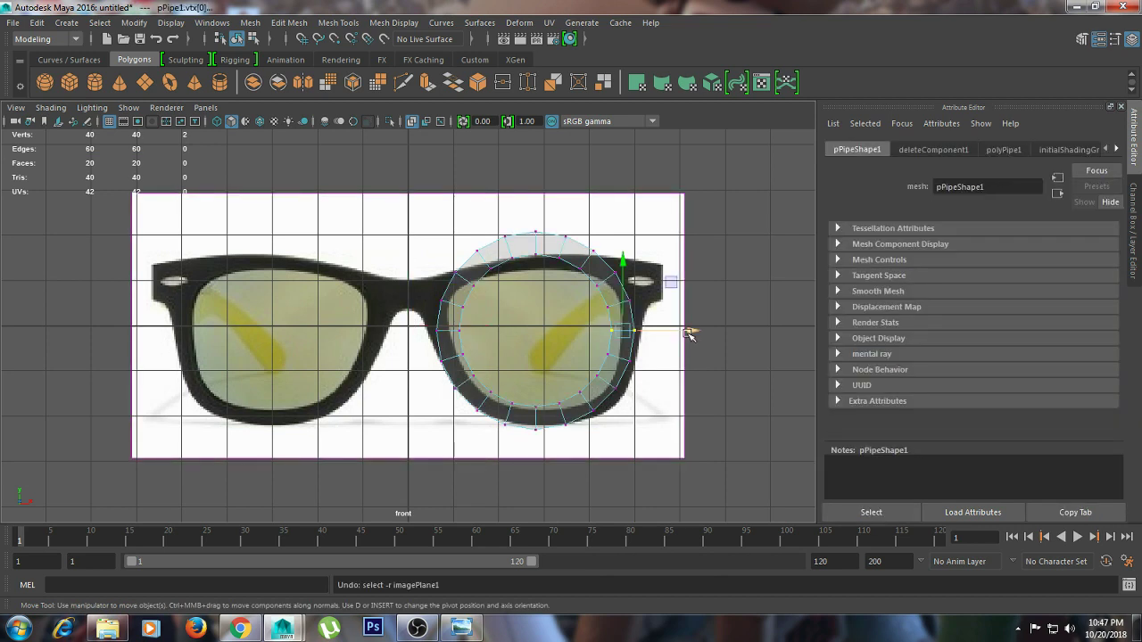
scroll(651, 308, up, 2)
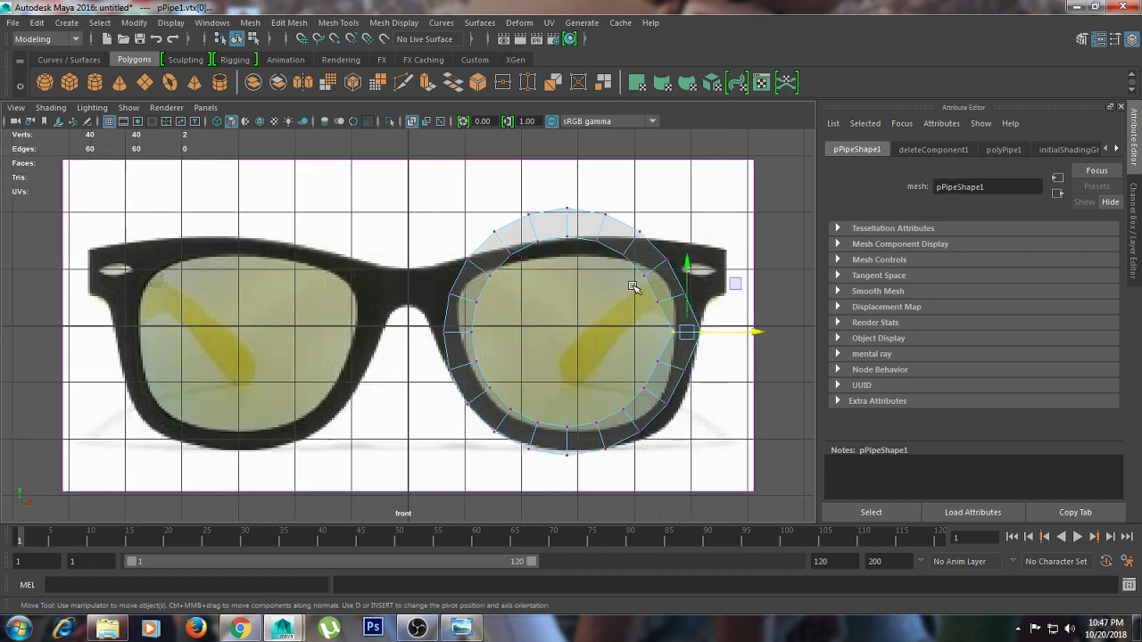
drag(673, 282, 665, 261)
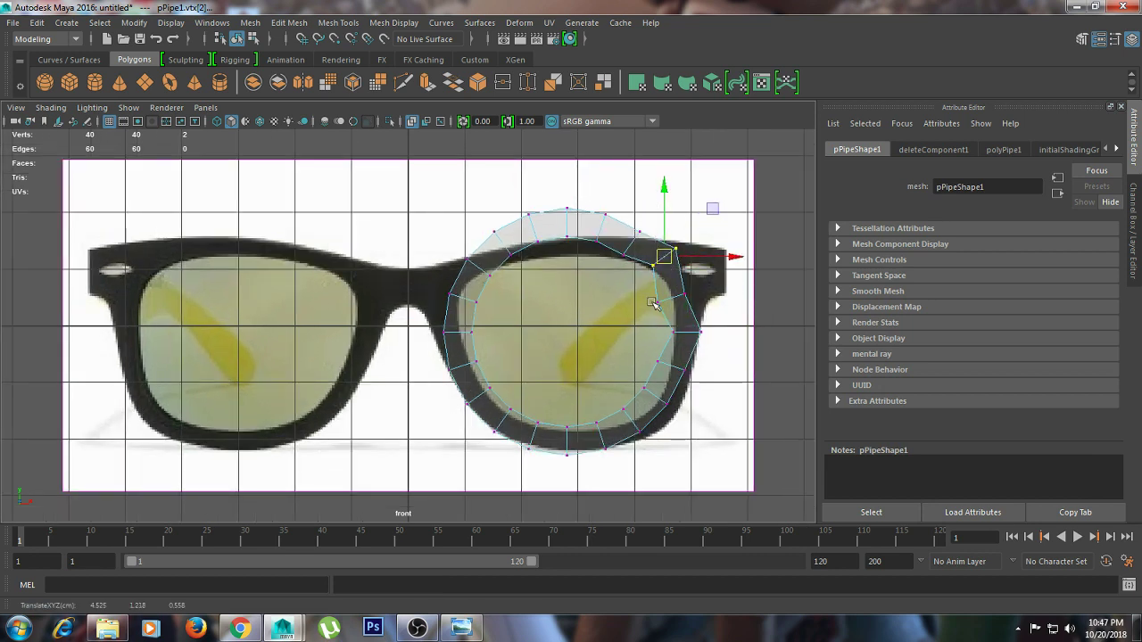
click(683, 291)
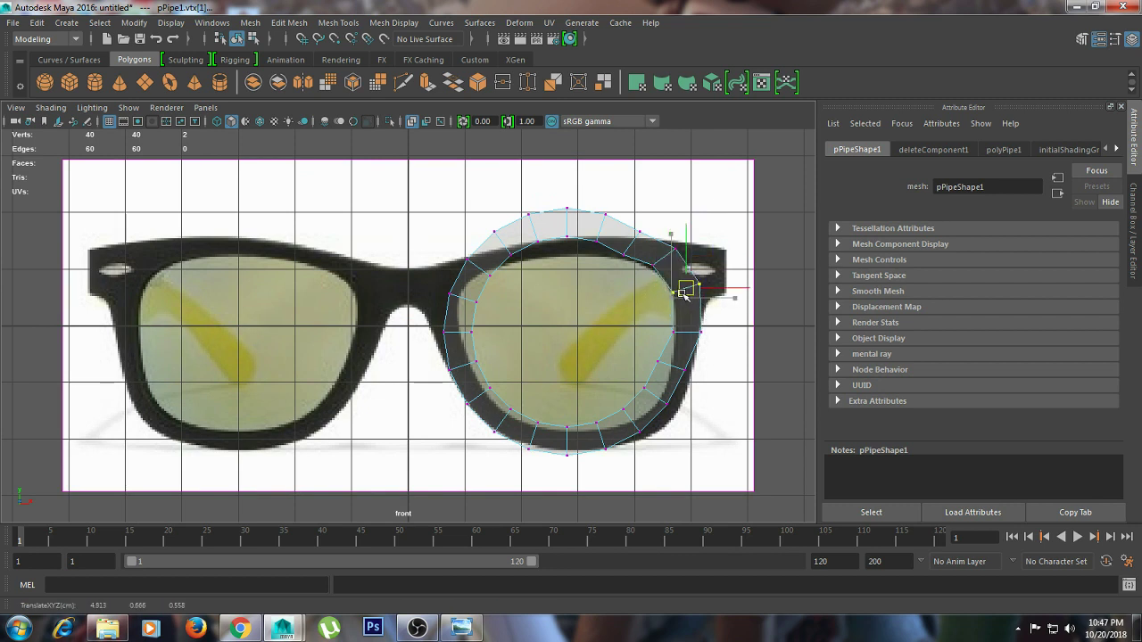
click(678, 370)
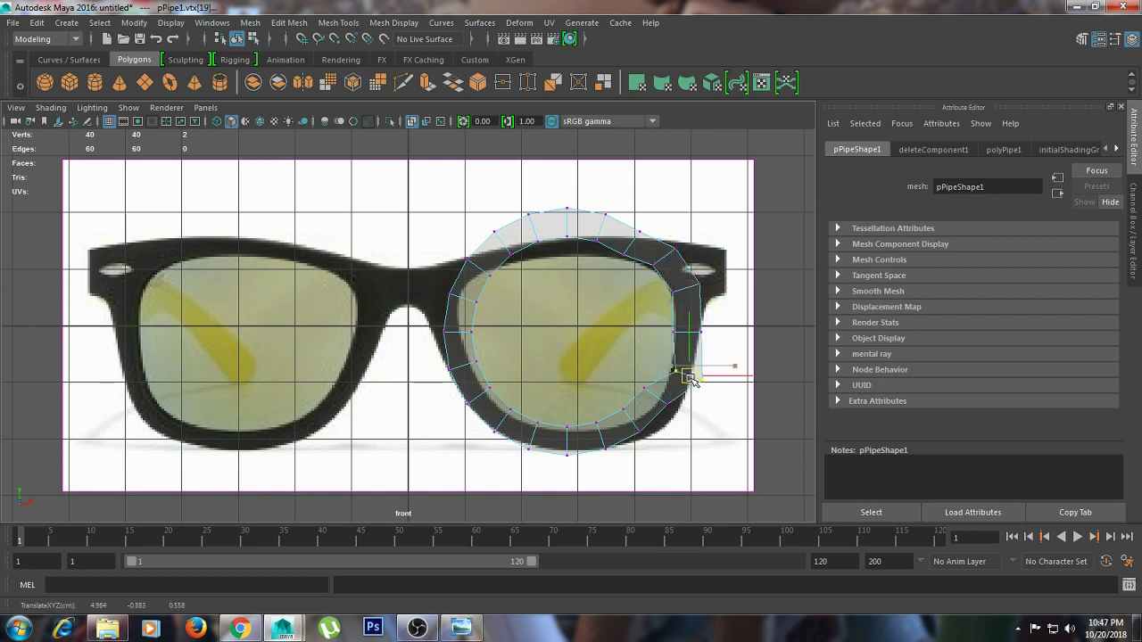
drag(635, 382, 676, 414)
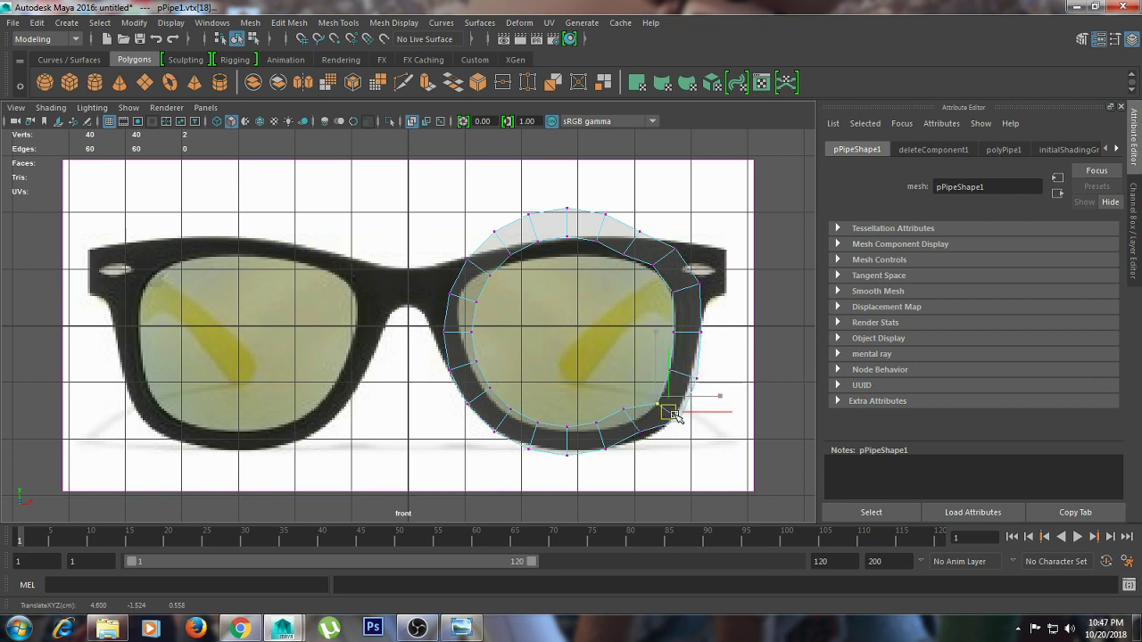
click(623, 409)
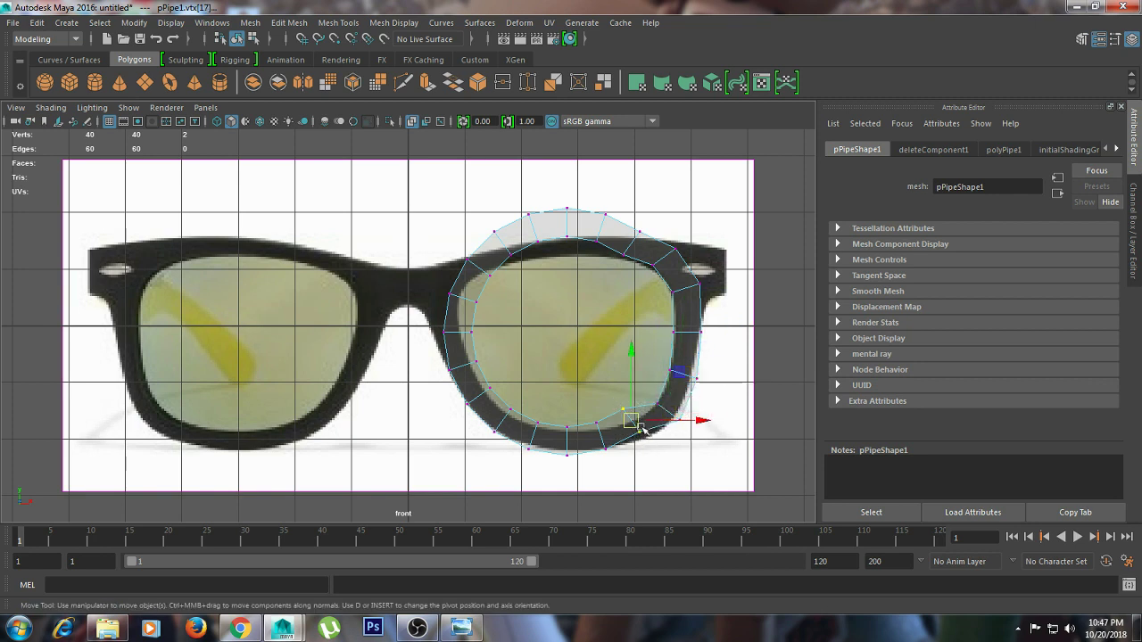
mouse_move(627, 413)
mouse_down()
mouse_move(646, 440)
mouse_move(607, 451)
mouse_up()
click(596, 423)
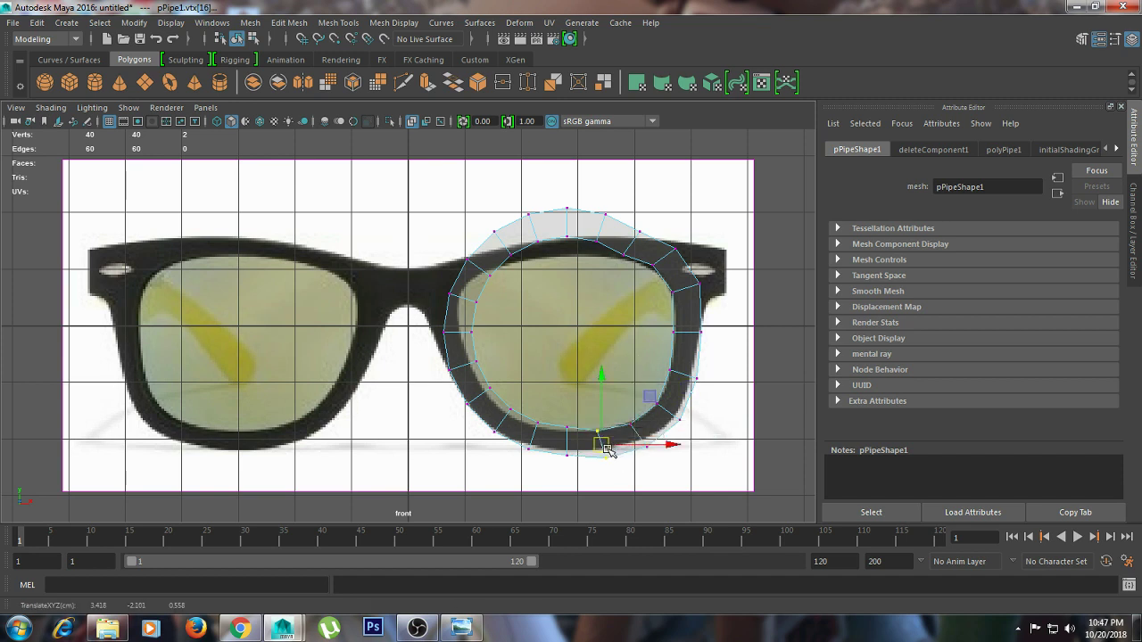
Fit the bottom and left rim vertices onto the frame outline
click(568, 449)
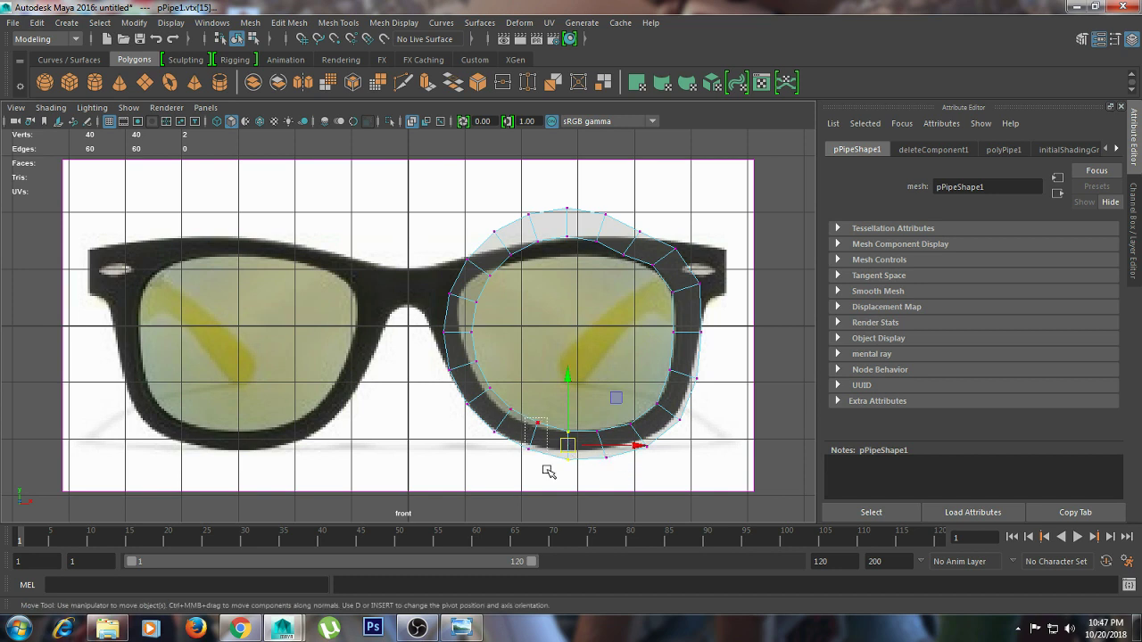
click(531, 441)
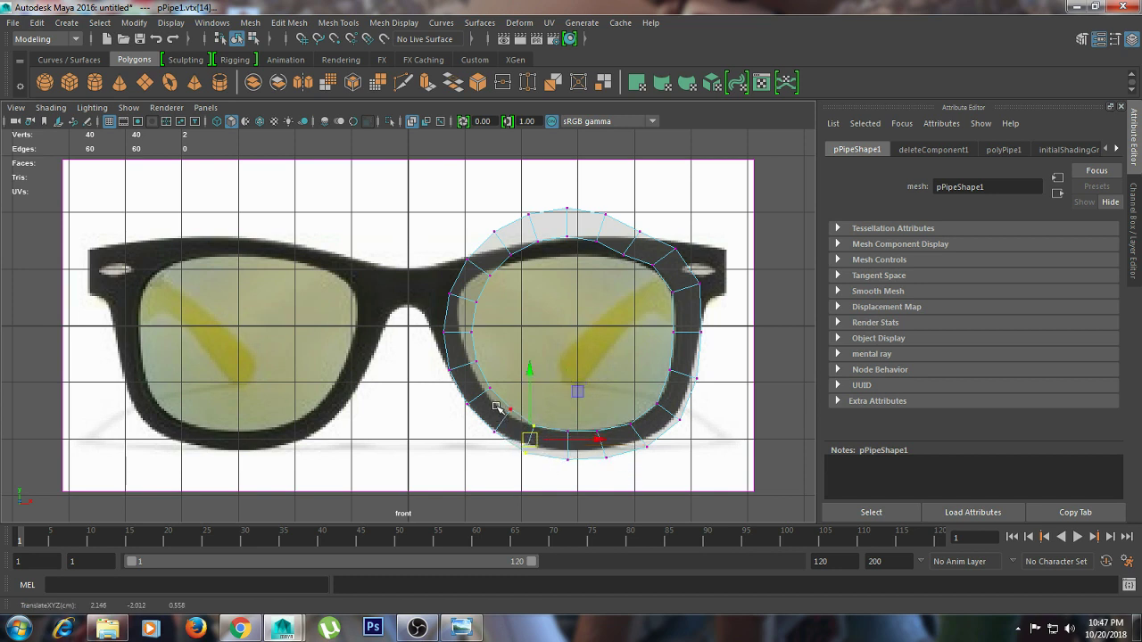
click(498, 423)
drag(500, 425, 498, 425)
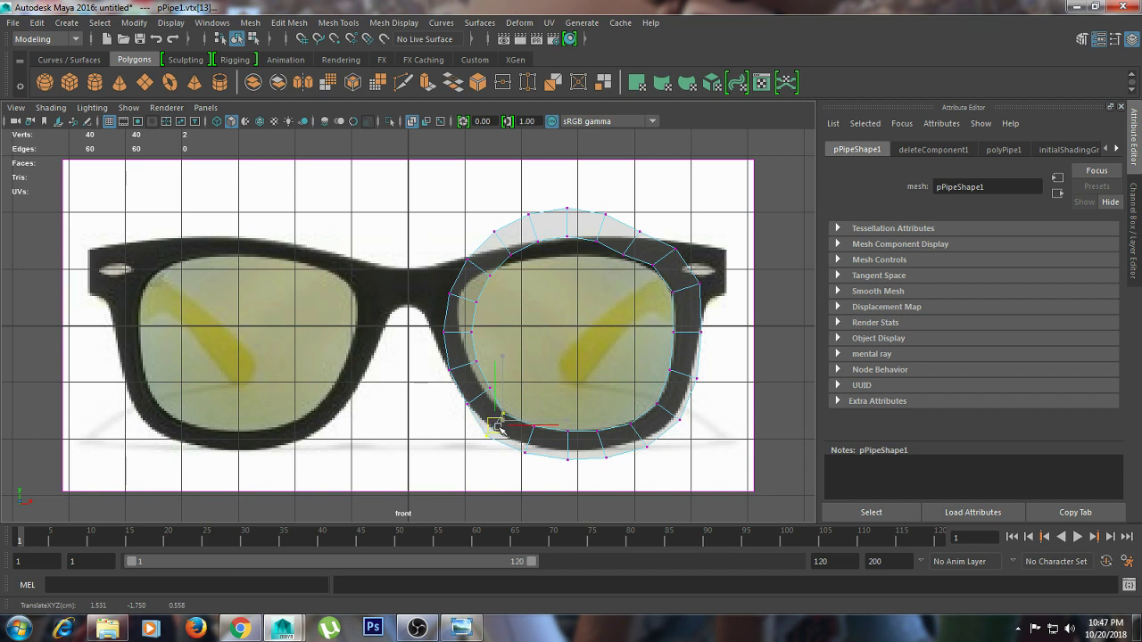
click(470, 398)
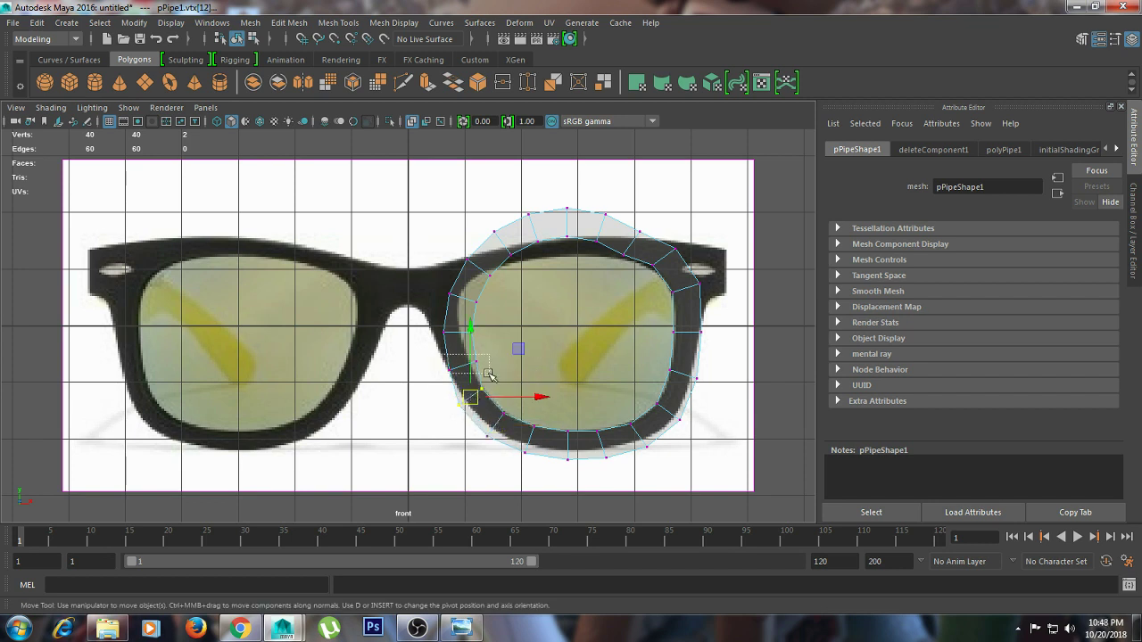
click(452, 364)
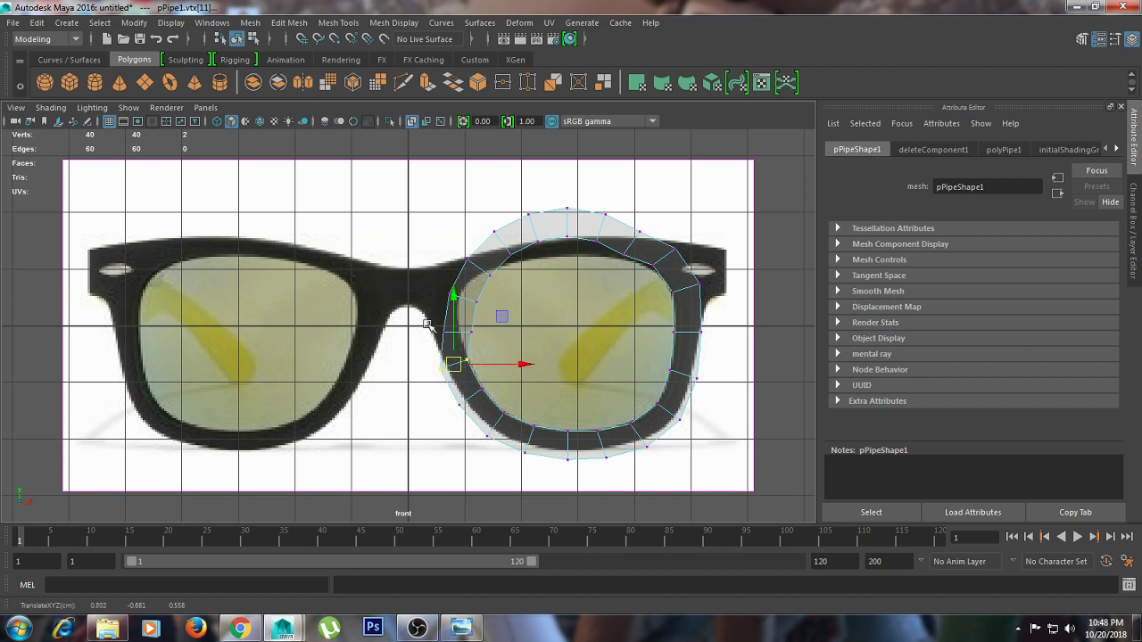
key(Left)
drag(521, 332, 507, 333)
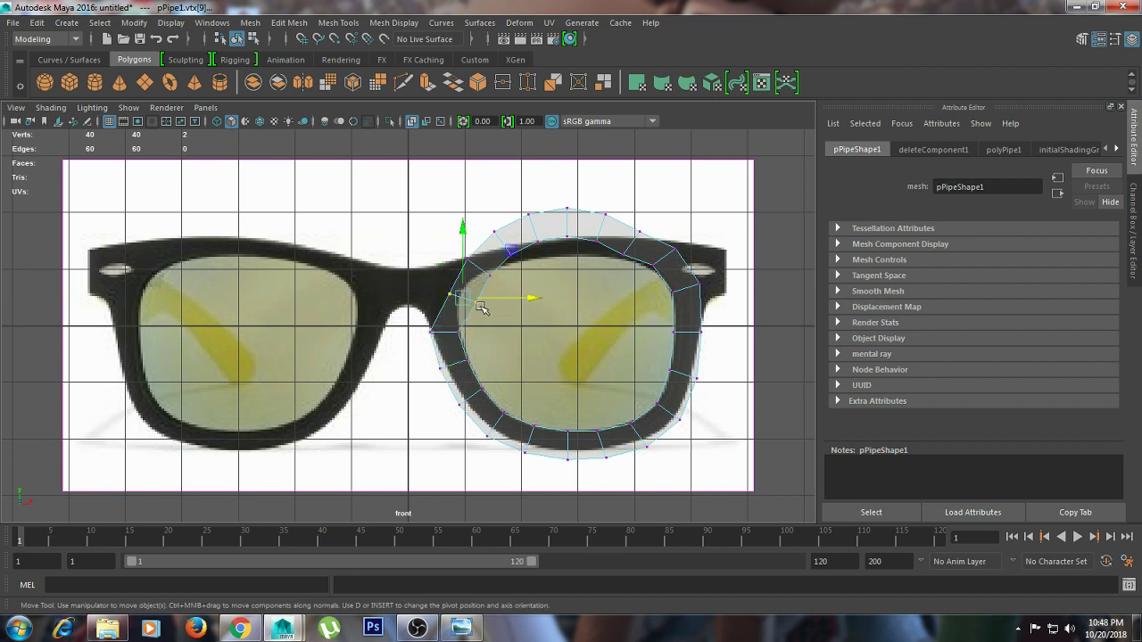
click(449, 288)
drag(457, 293, 453, 295)
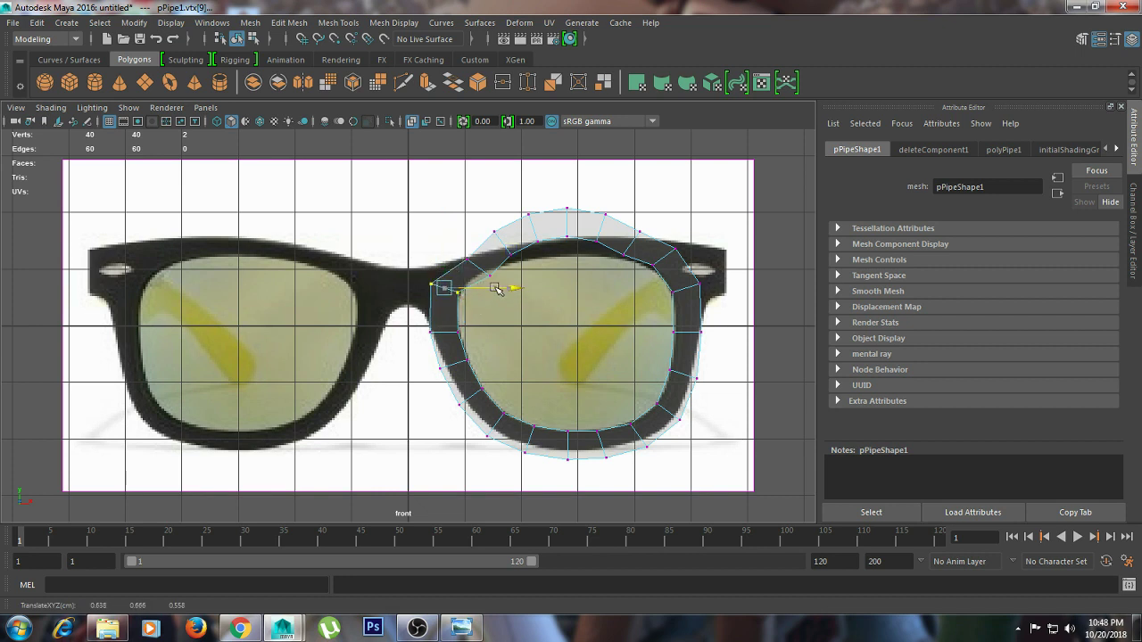
mouse_move(510, 285)
mouse_down()
mouse_move(446, 242)
mouse_move(462, 252)
mouse_up()
key(ctrl+z)
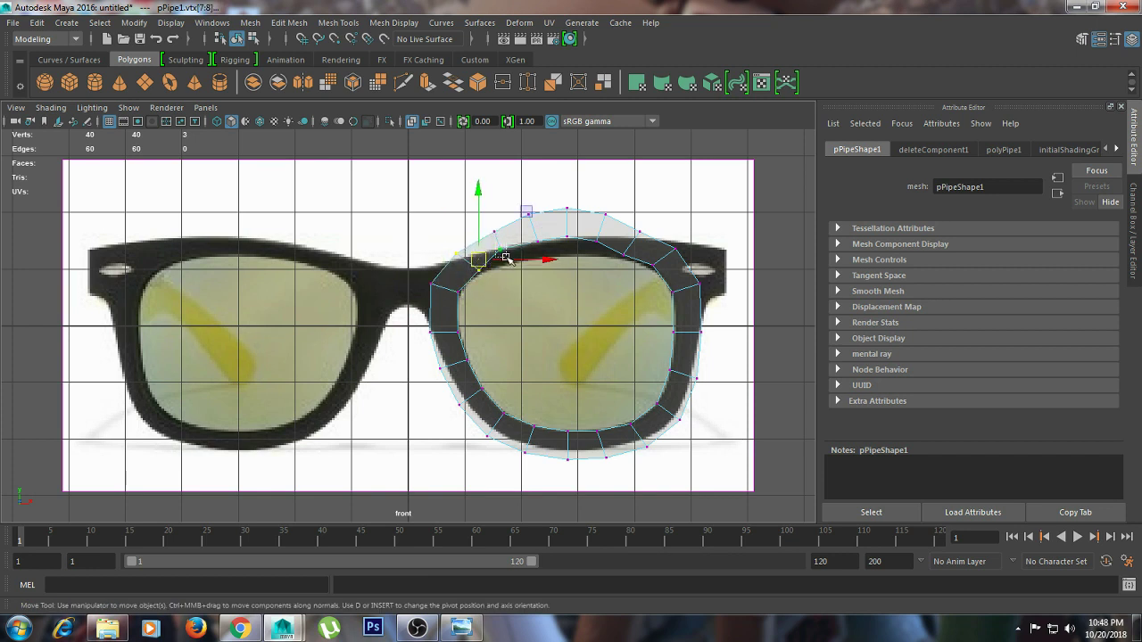
Adjust the upper inner rim vertices along the top of the lens
mouse_move(510, 254)
mouse_down()
mouse_move(511, 267)
mouse_move(477, 275)
mouse_up()
click(480, 262)
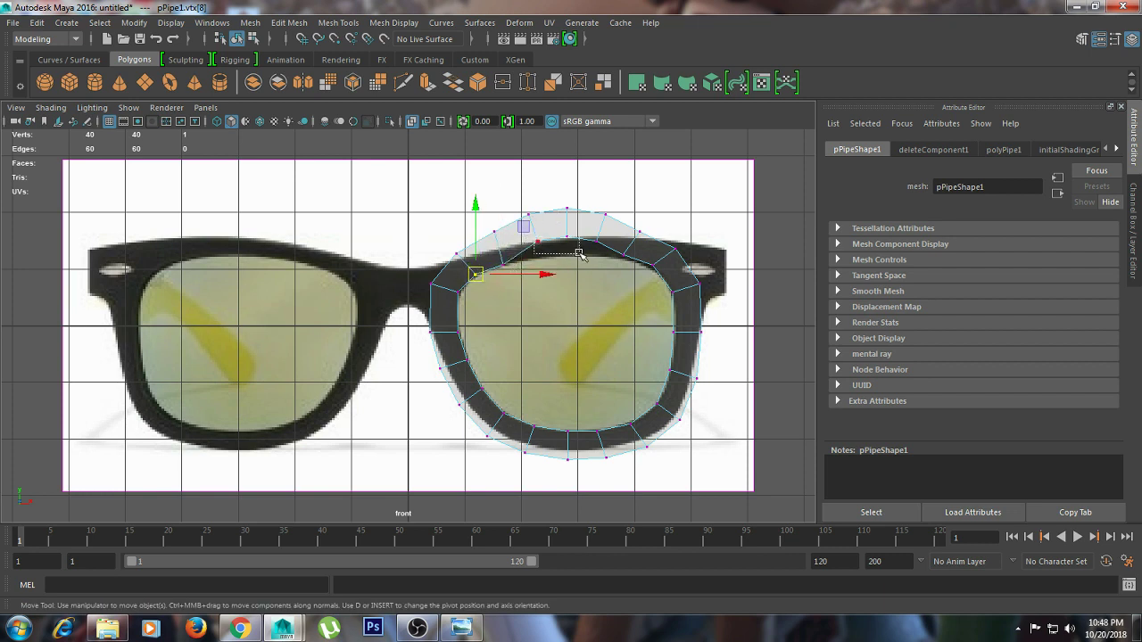
drag(534, 239, 575, 266)
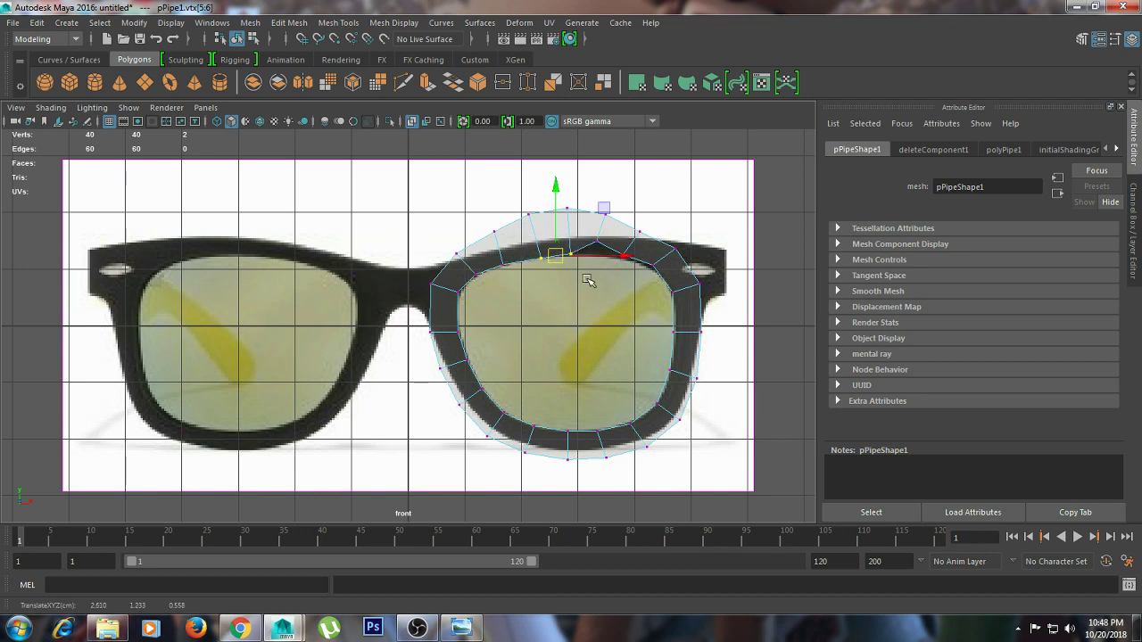
click(569, 257)
click(596, 253)
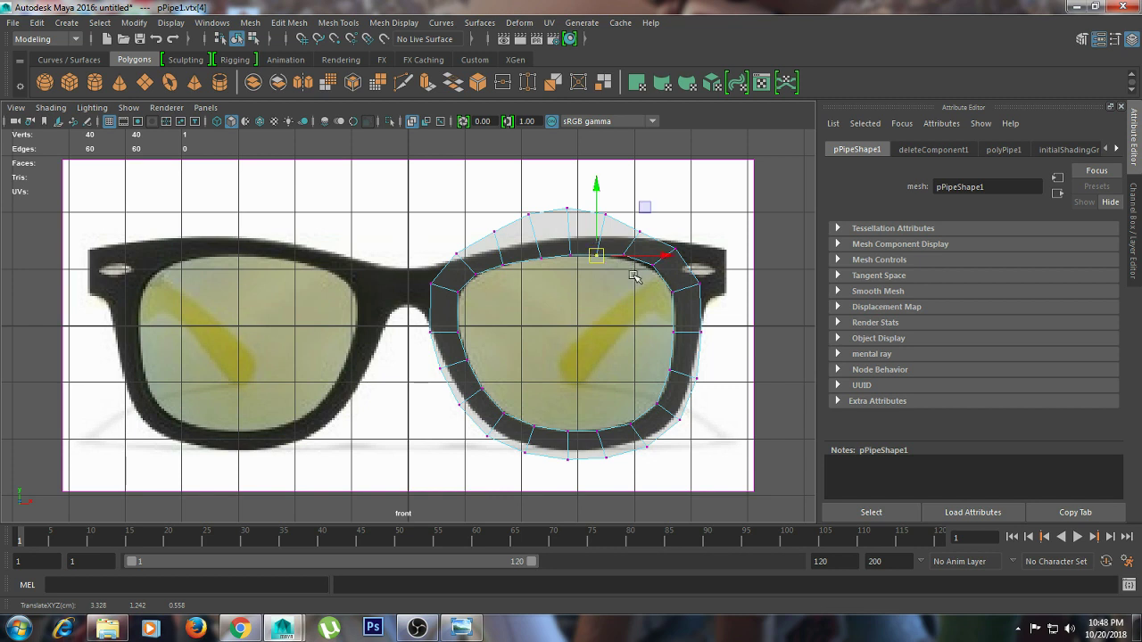
click(634, 259)
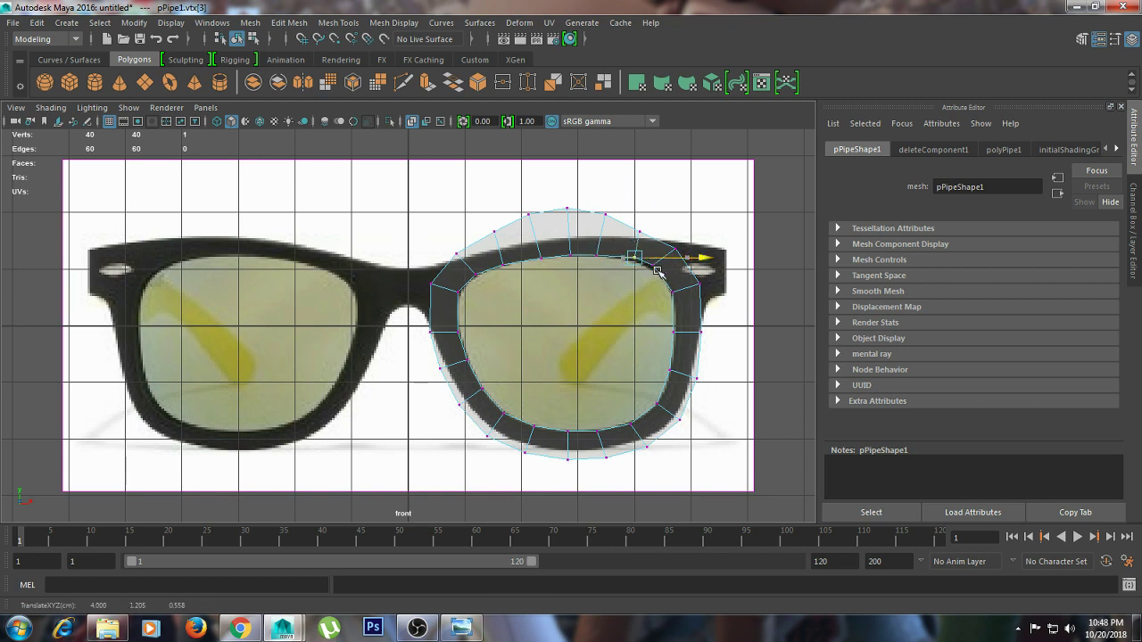
click(652, 266)
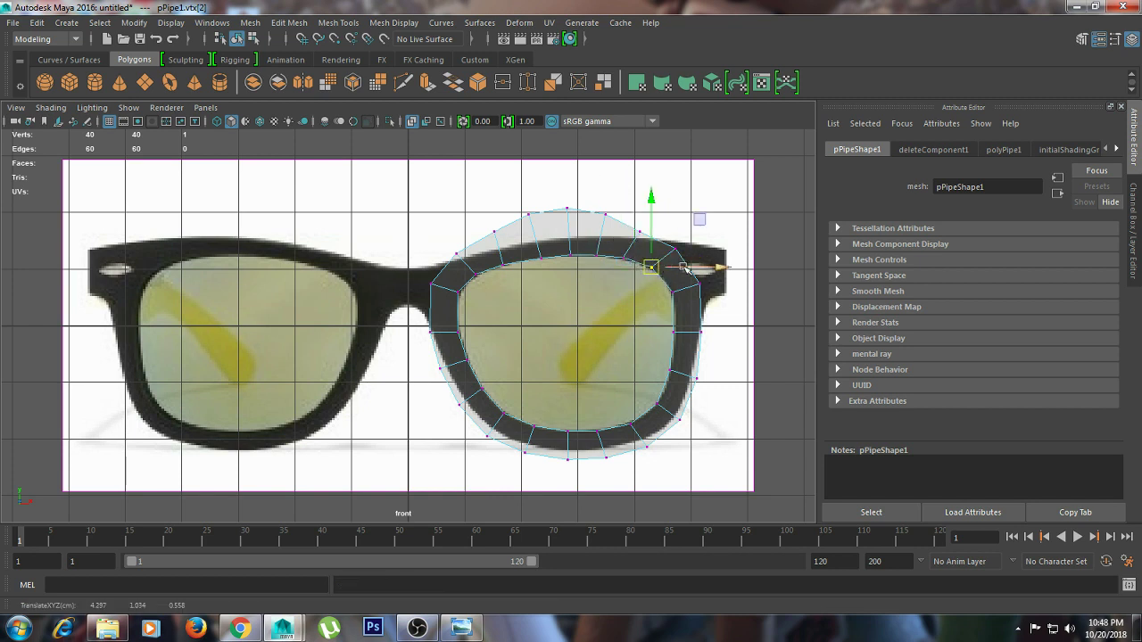
Pull the upper outer vertices down onto the frame's top edge
click(671, 243)
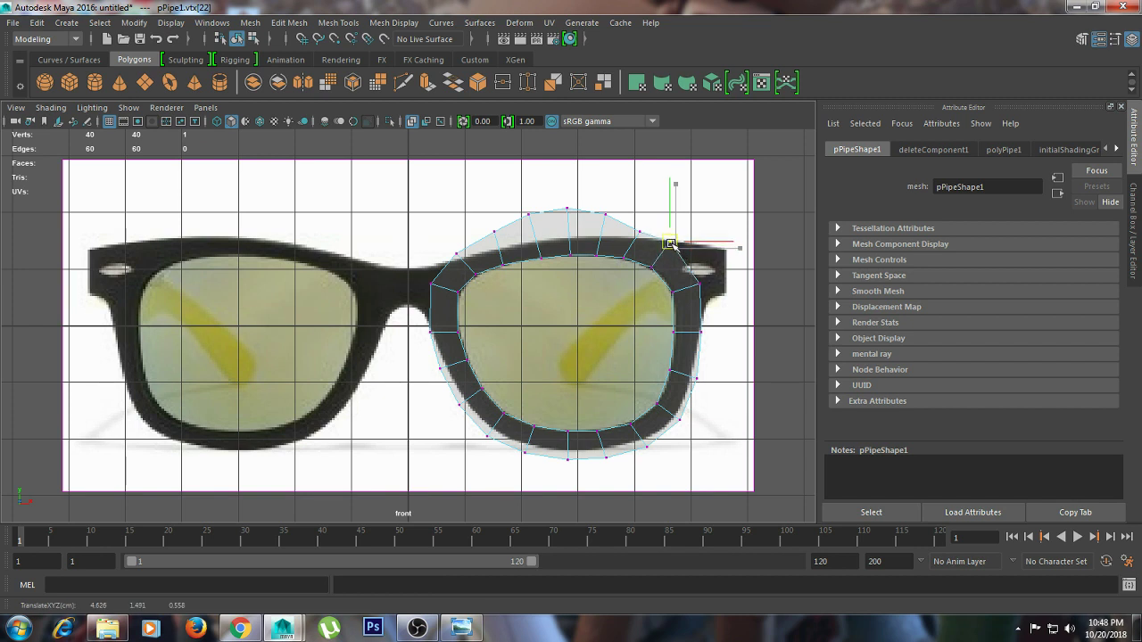
click(637, 236)
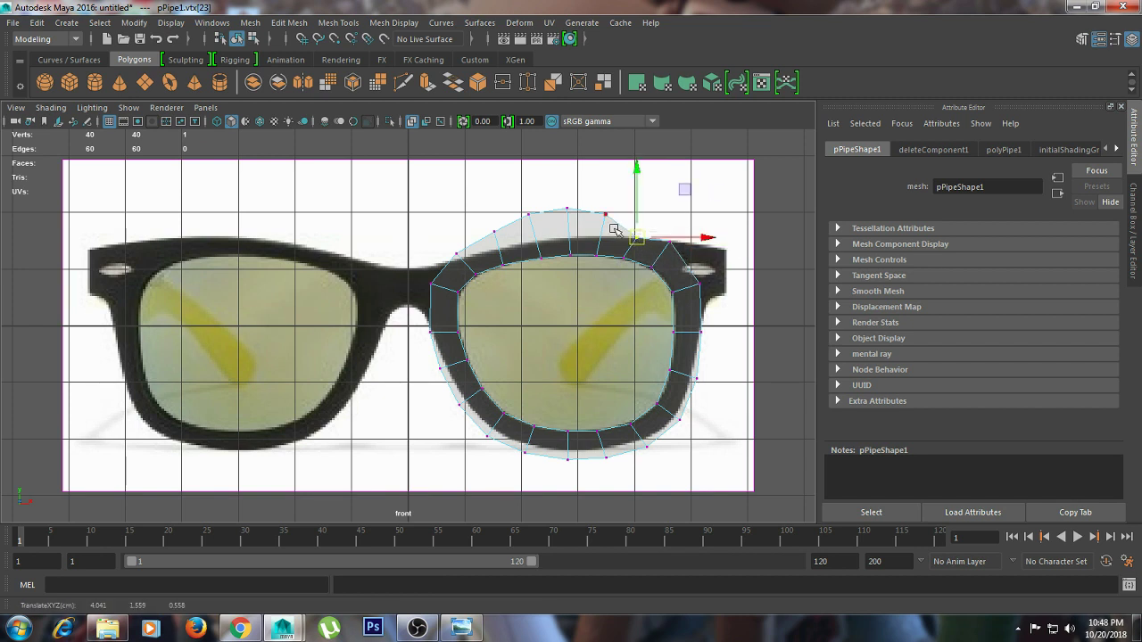
click(605, 214)
mouse_move(605, 214)
mouse_down()
mouse_move(606, 239)
mouse_move(535, 243)
mouse_up()
click(567, 208)
click(528, 216)
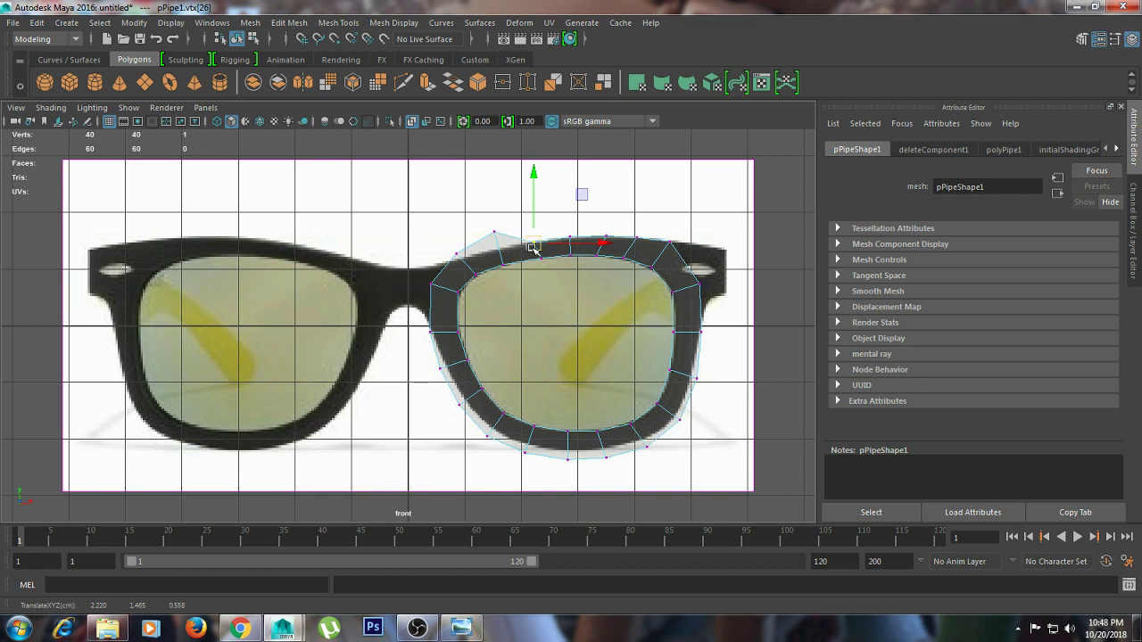
click(494, 232)
drag(495, 232, 496, 248)
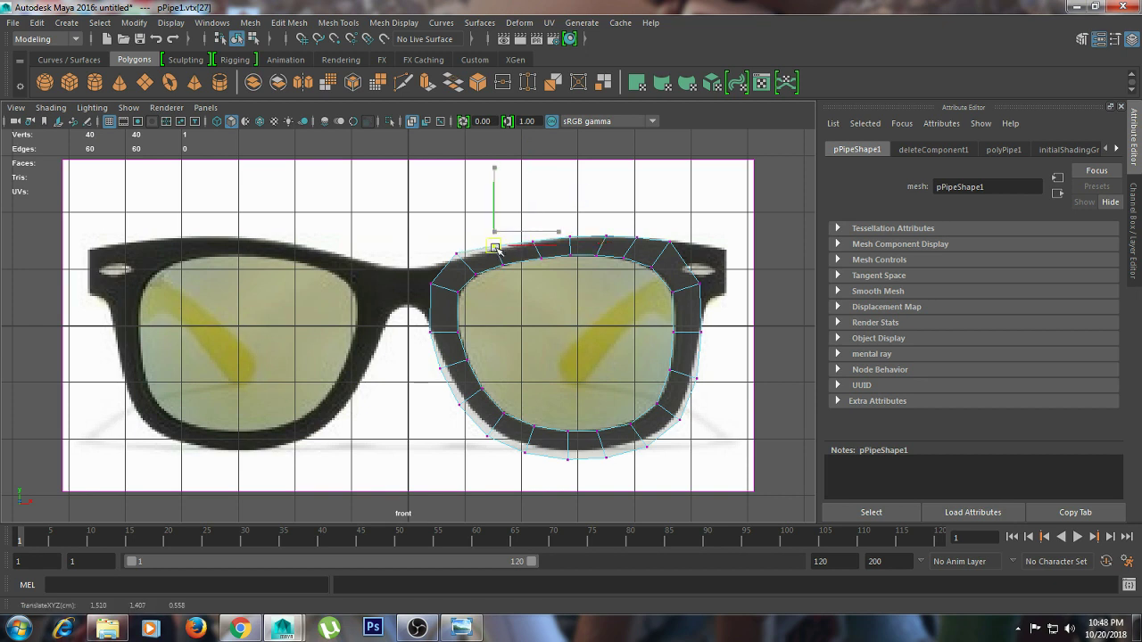
click(458, 253)
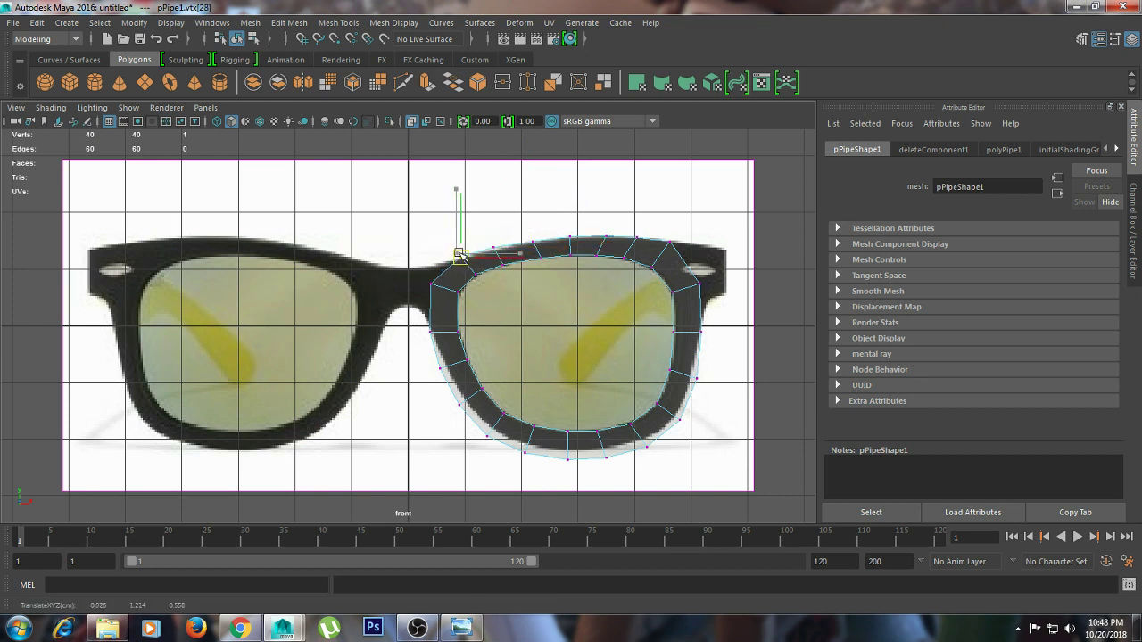
Fit the left and bottom outer vertices onto the frame outline
click(431, 332)
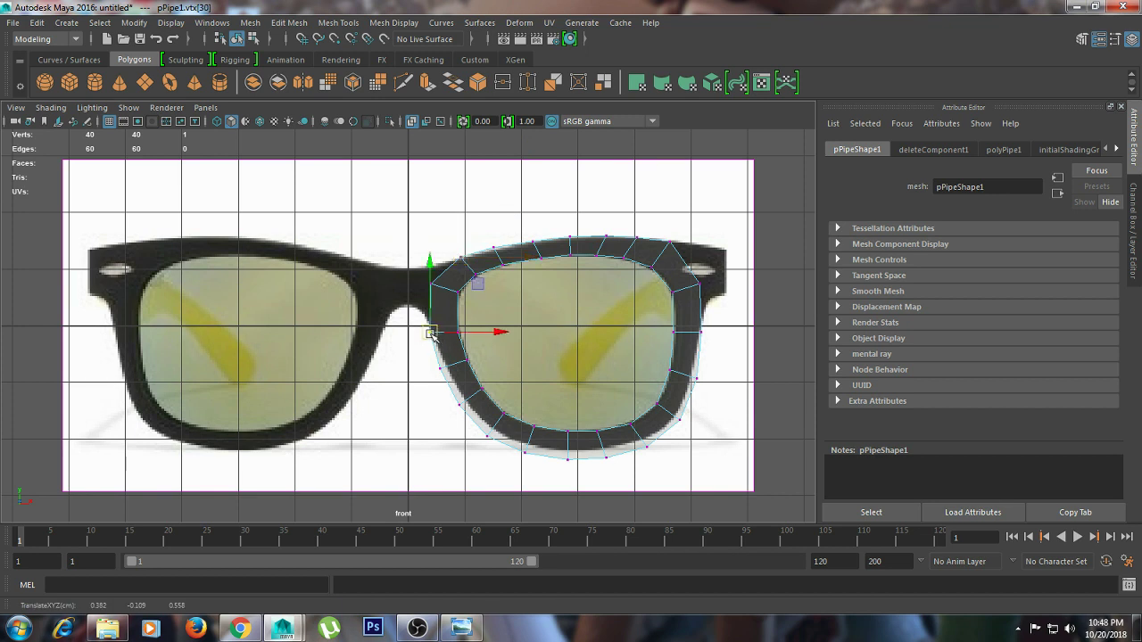
click(444, 367)
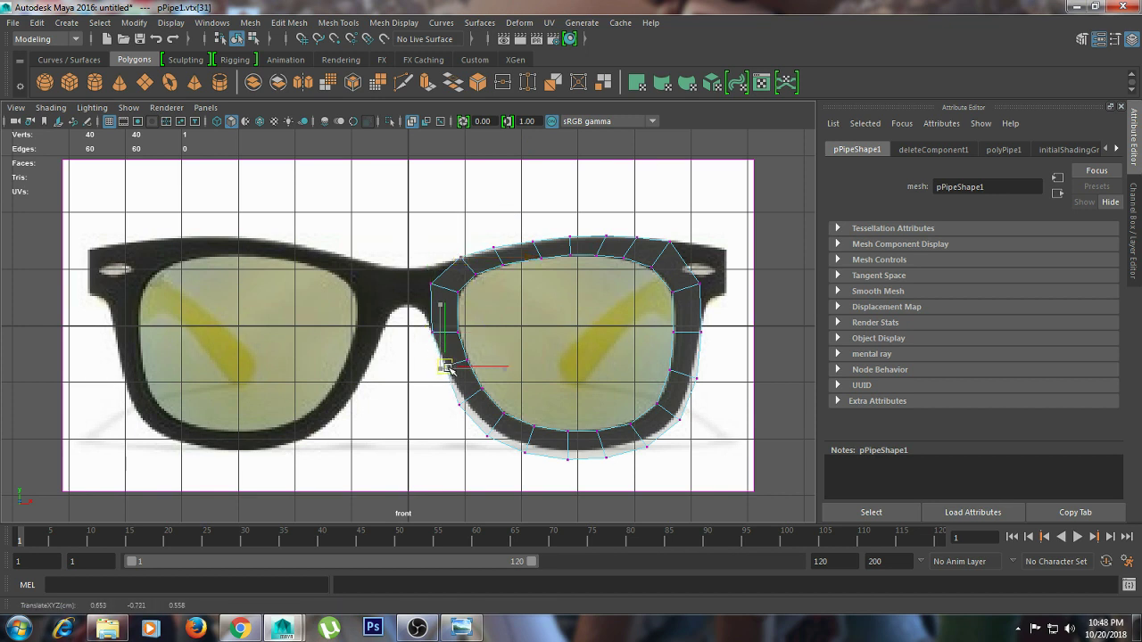
click(464, 404)
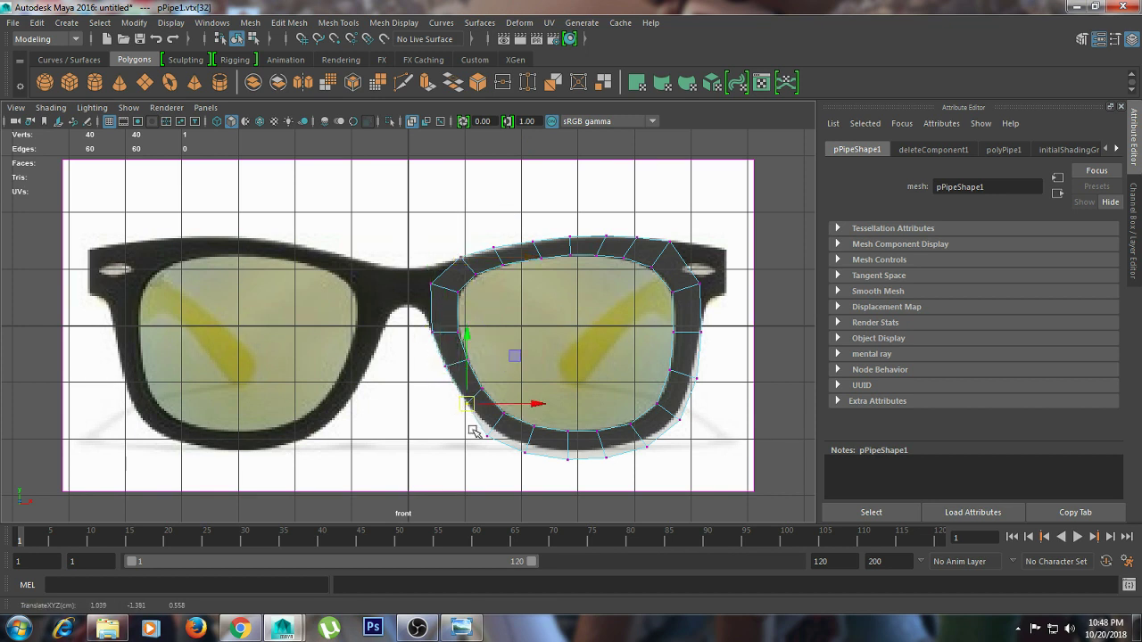
click(488, 433)
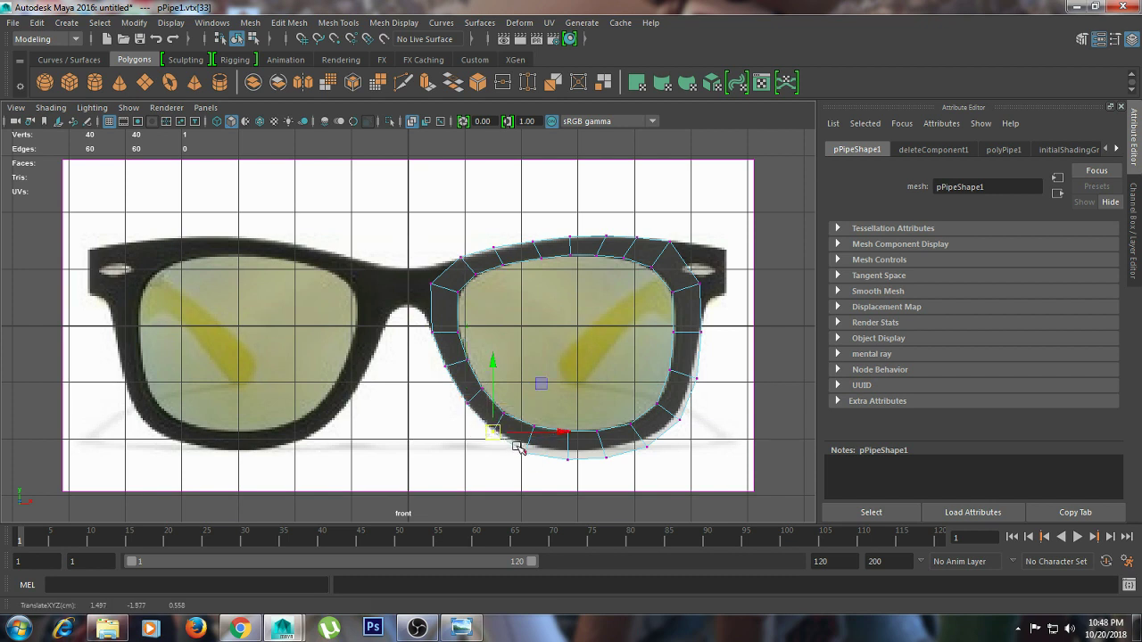
click(527, 446)
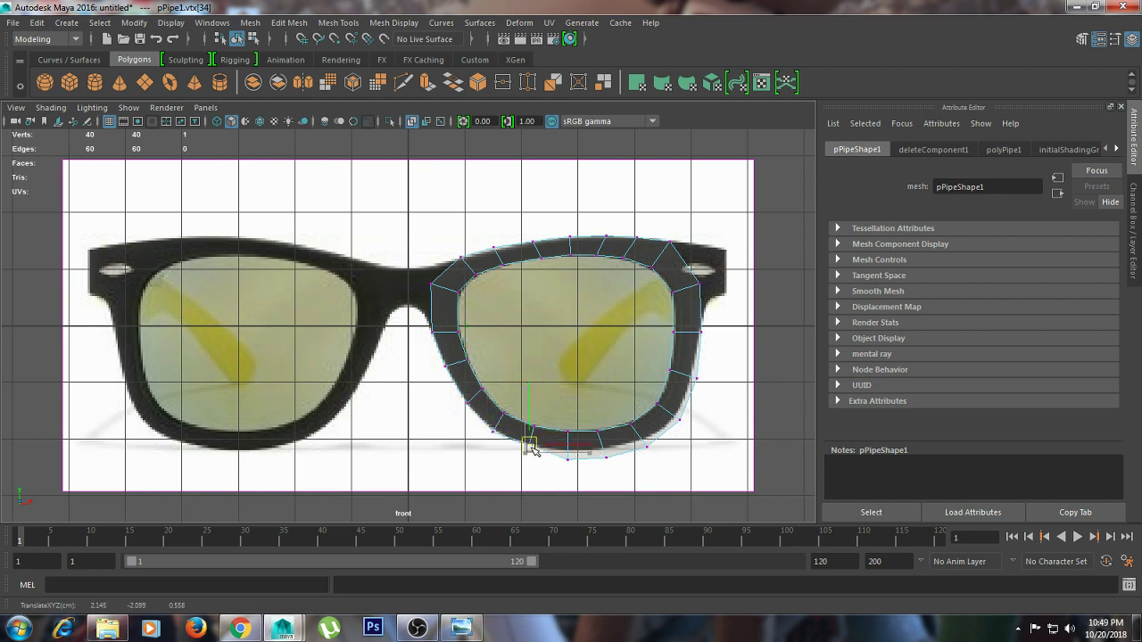
click(568, 457)
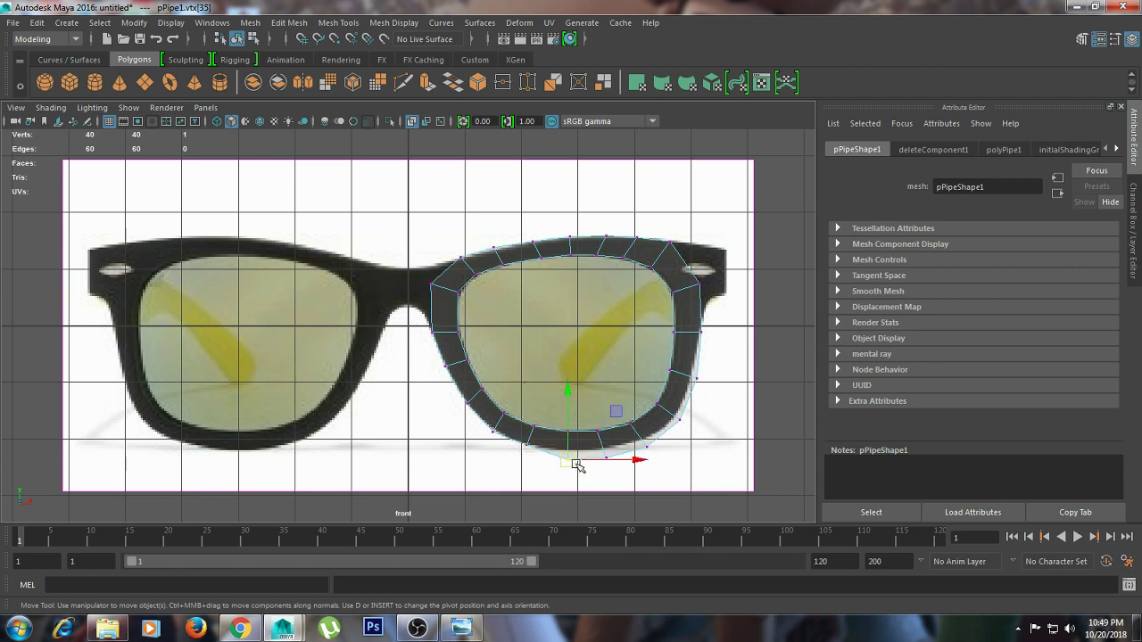
click(606, 457)
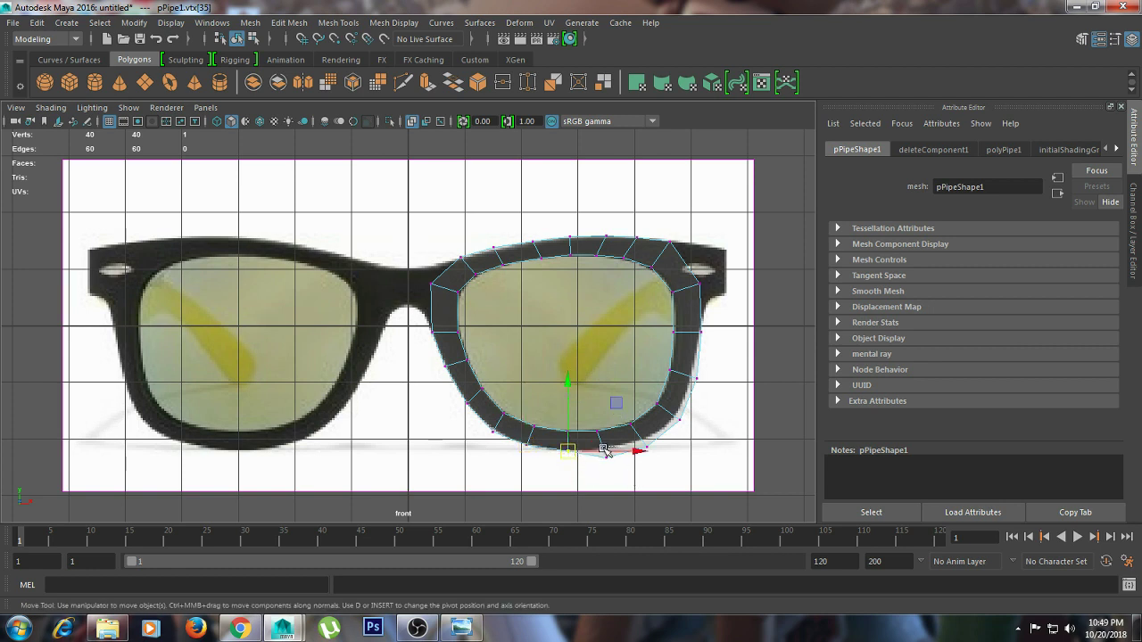
drag(604, 455, 605, 449)
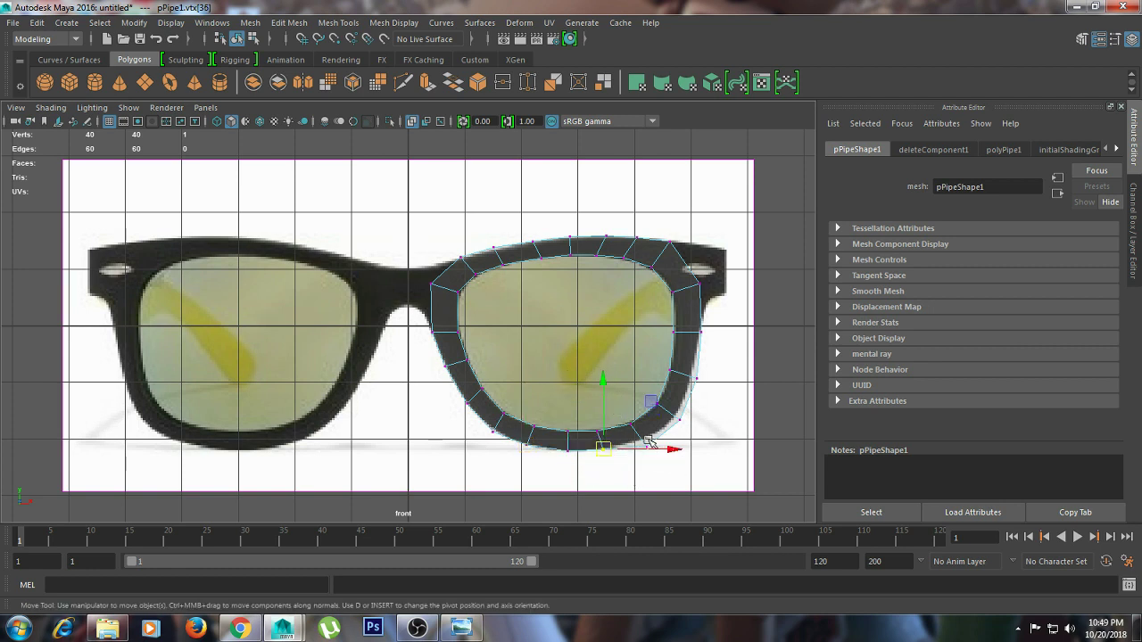
click(648, 444)
click(656, 448)
key(ctrl+z)
drag(652, 447, 646, 441)
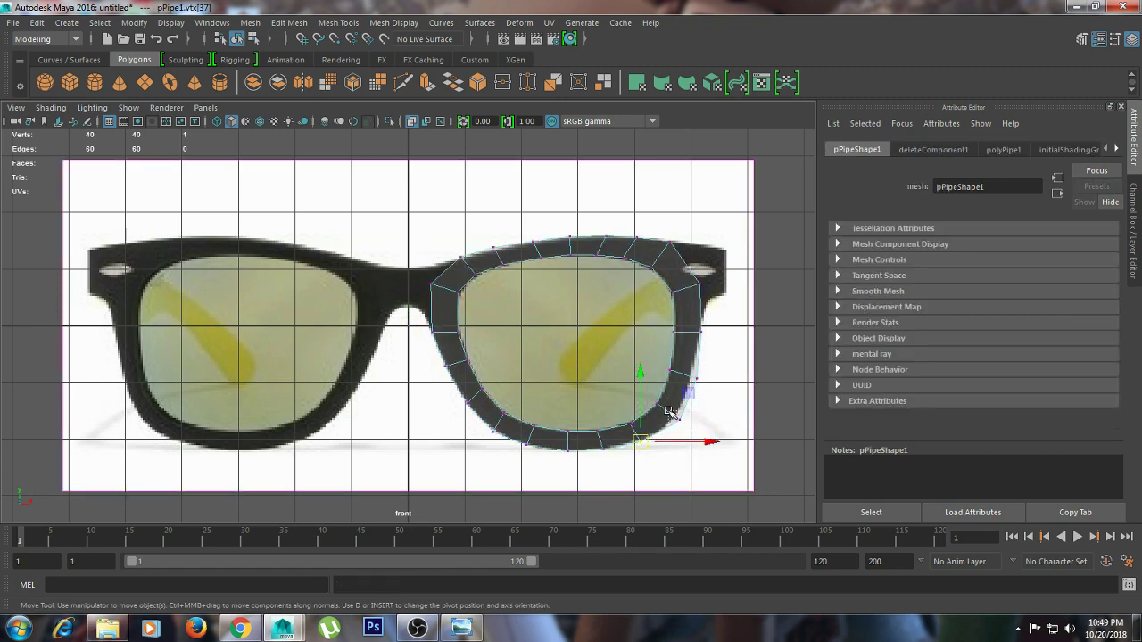
Move the outer hinge-corner vertices up to match the frame, then fix the inner top corner
click(678, 417)
click(686, 420)
key(ctrl+z)
drag(678, 418, 676, 420)
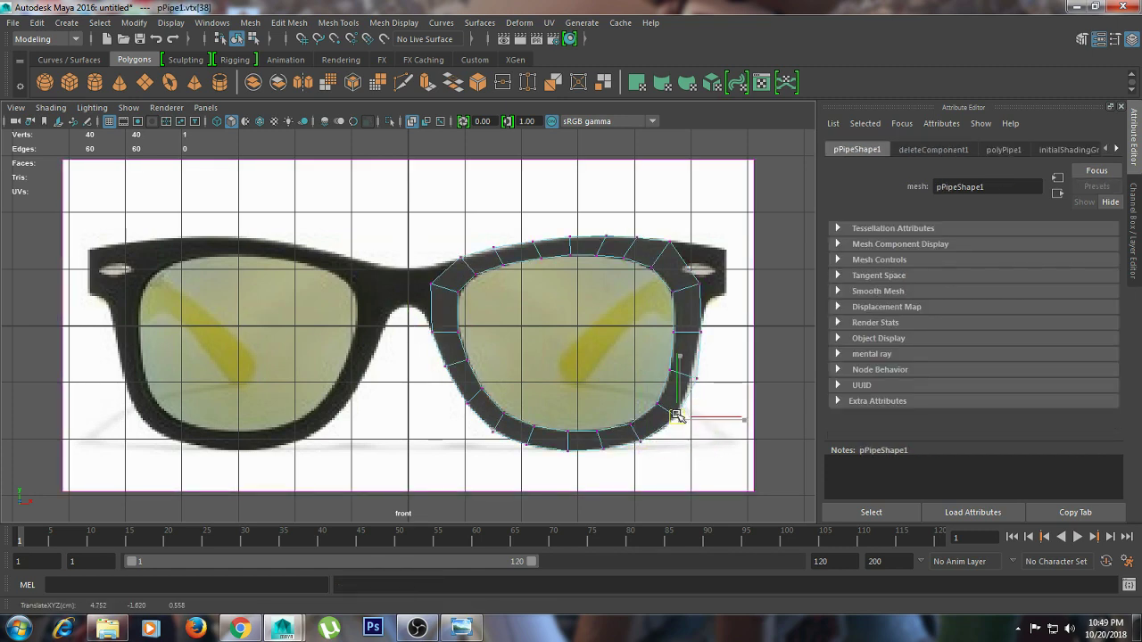
click(688, 377)
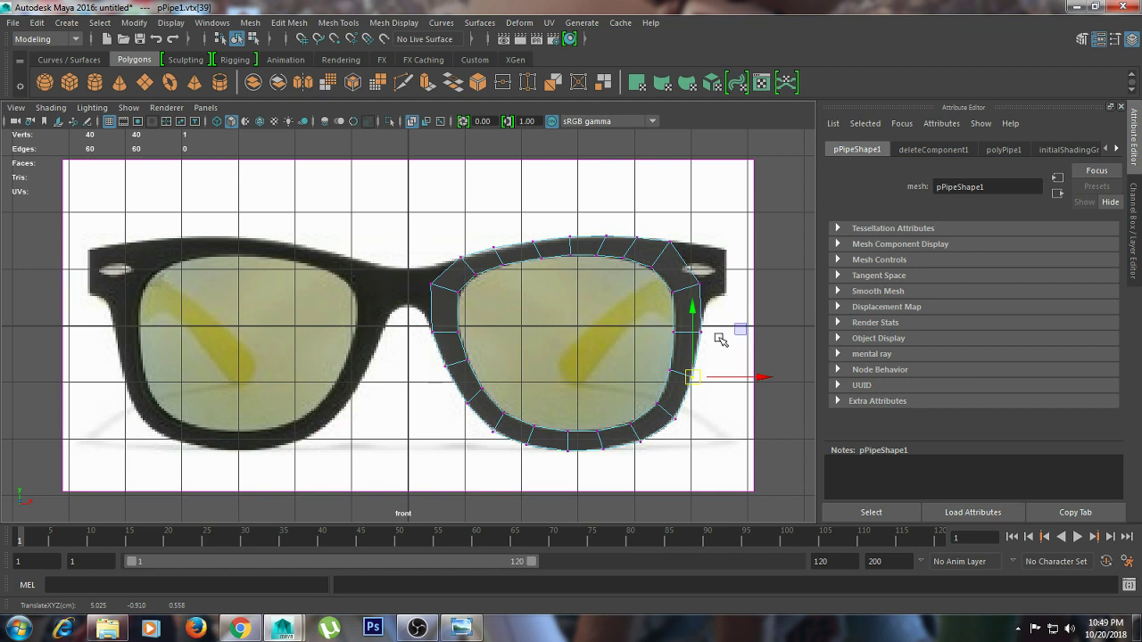
mouse_move(705, 378)
mouse_down()
mouse_move(717, 335)
mouse_move(708, 316)
mouse_up()
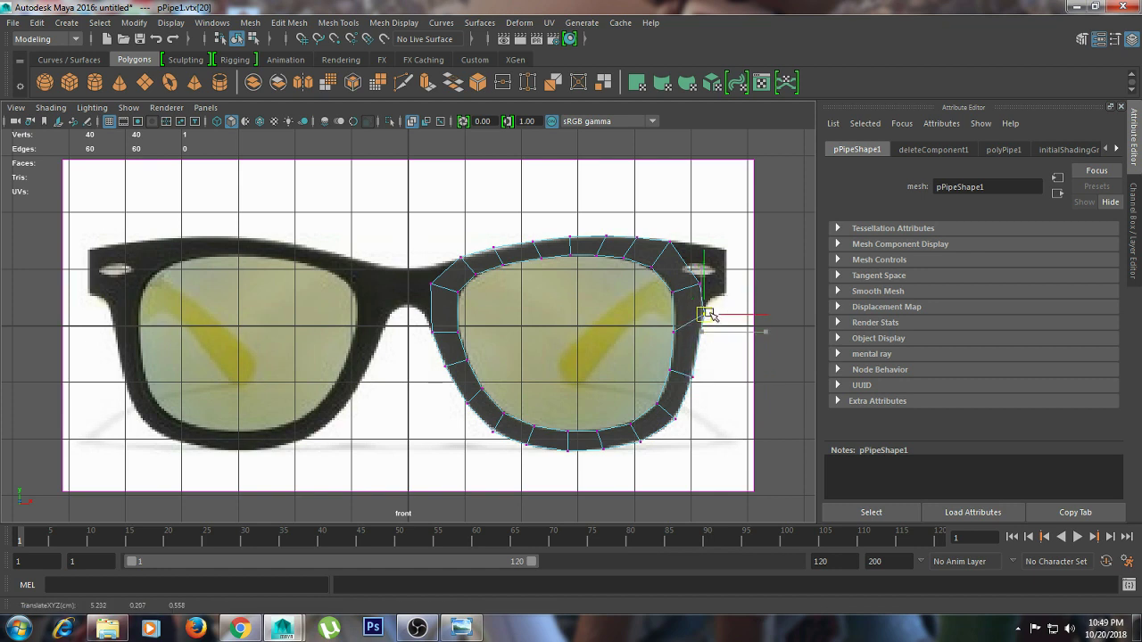
click(694, 279)
drag(693, 280, 693, 273)
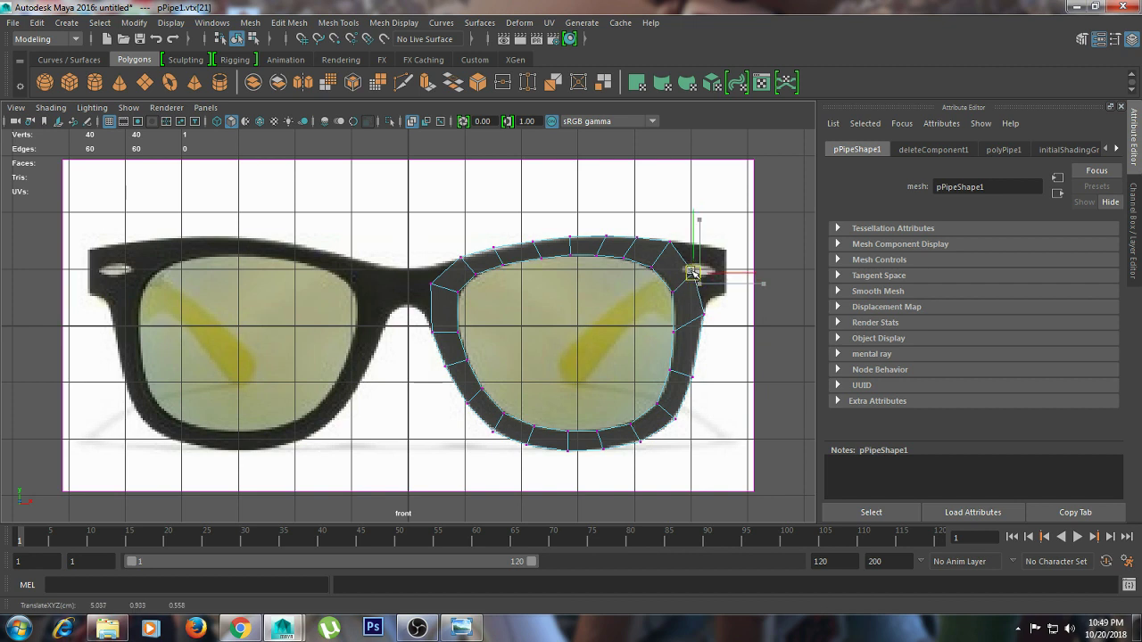
click(690, 371)
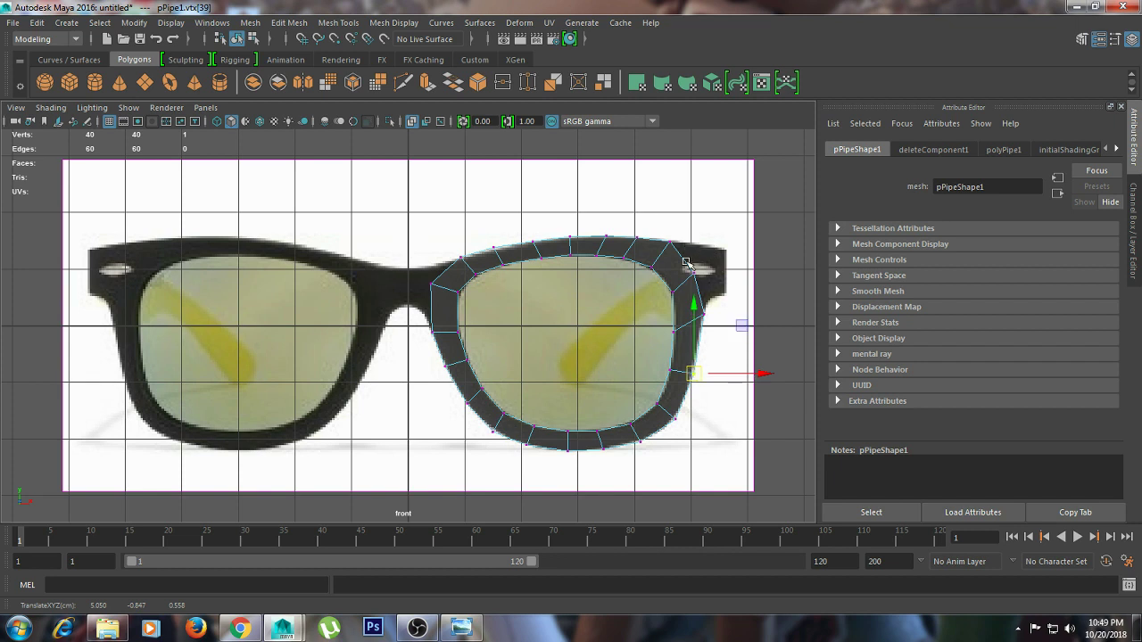
drag(506, 265, 504, 265)
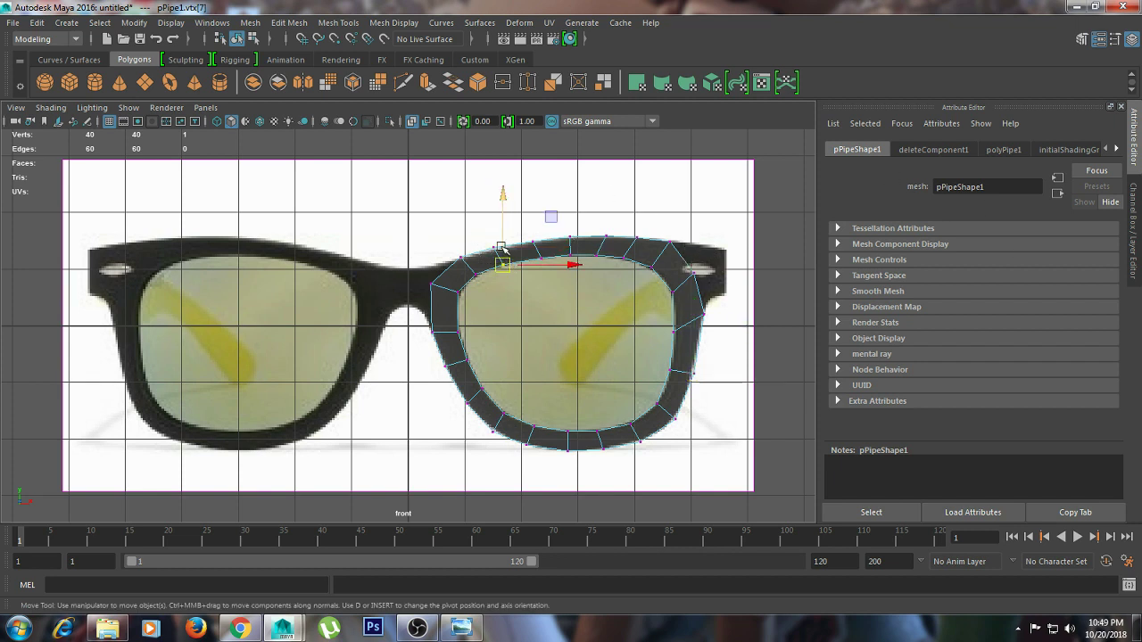
click(494, 246)
drag(496, 193, 497, 196)
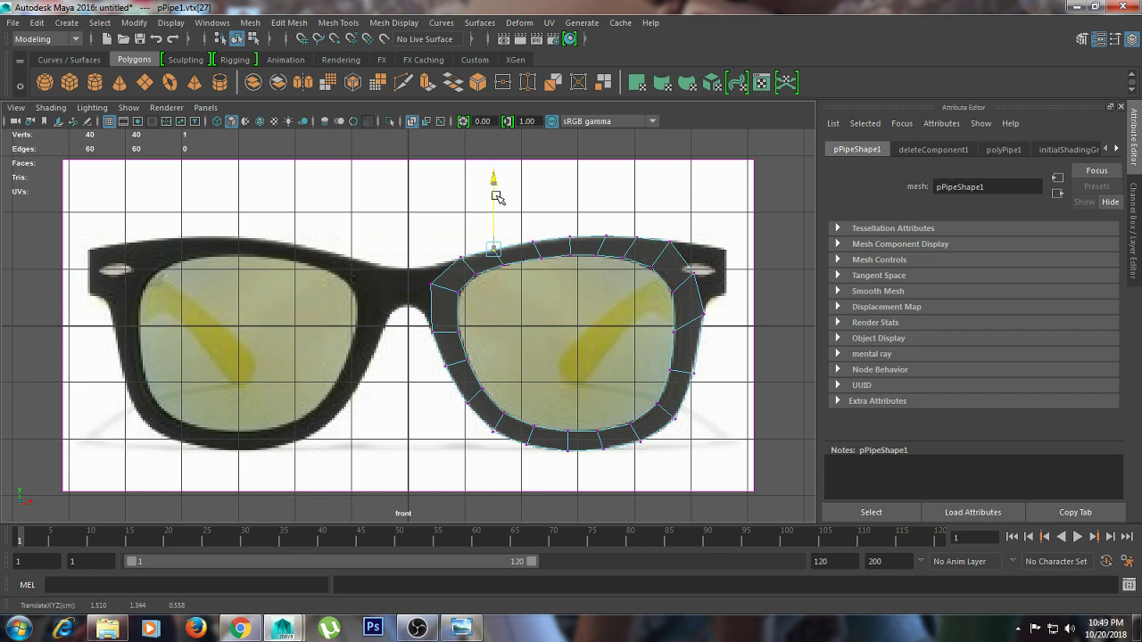
Extrude the two inner bridge-side edges out toward the nose bridge
right_drag(450, 264, 465, 263)
click(455, 267)
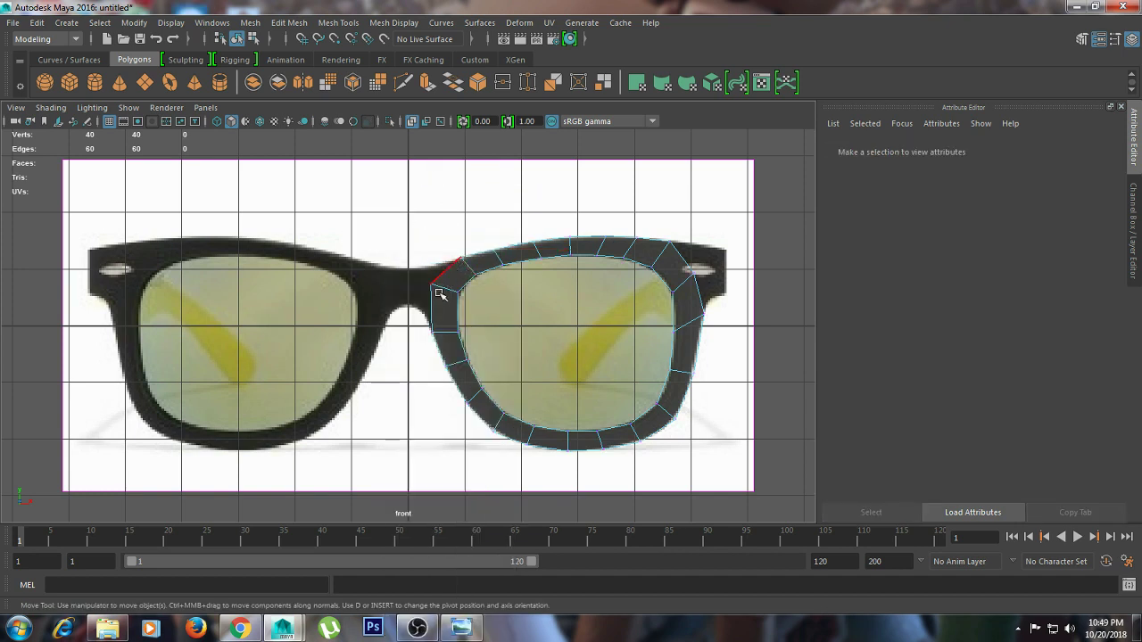
shift+click(432, 301)
shift+right_click(431, 300)
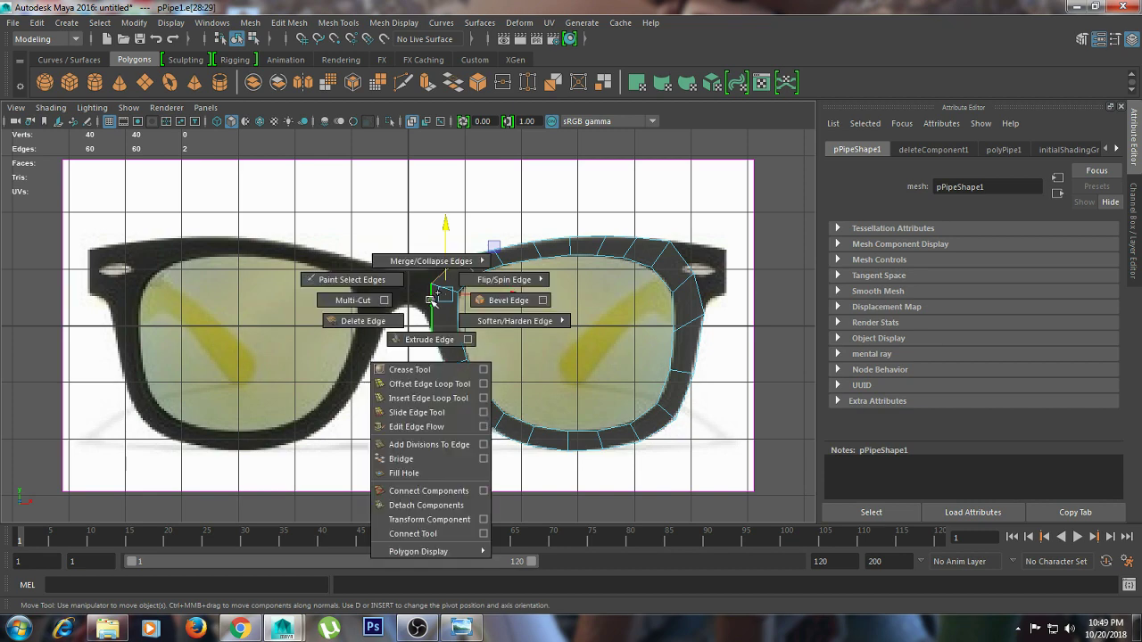
click(438, 340)
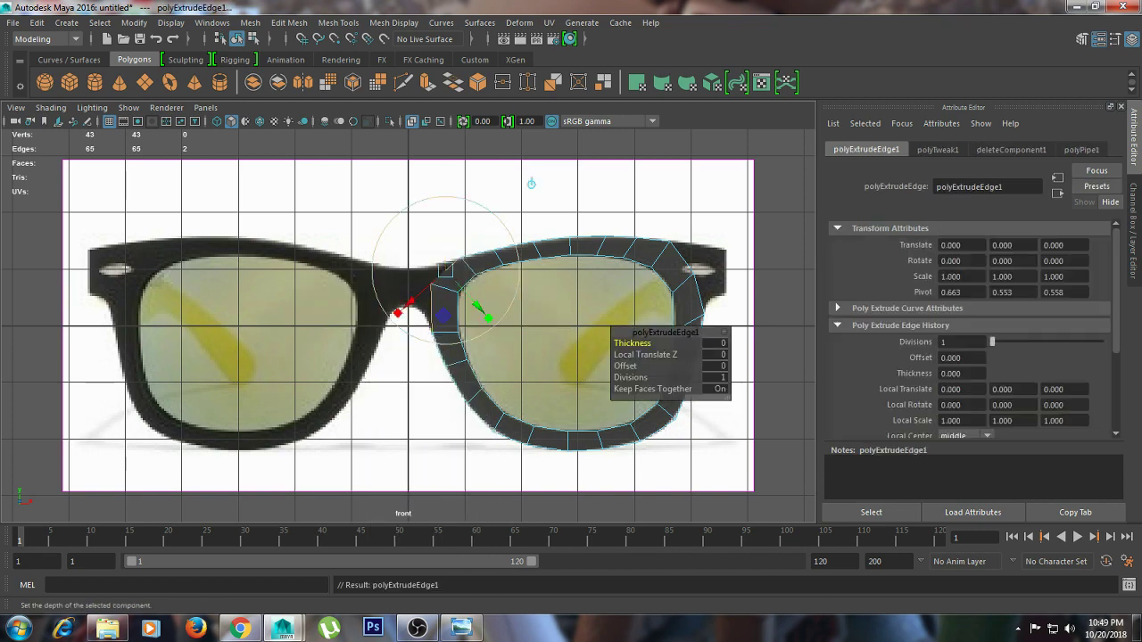
drag(446, 297, 406, 304)
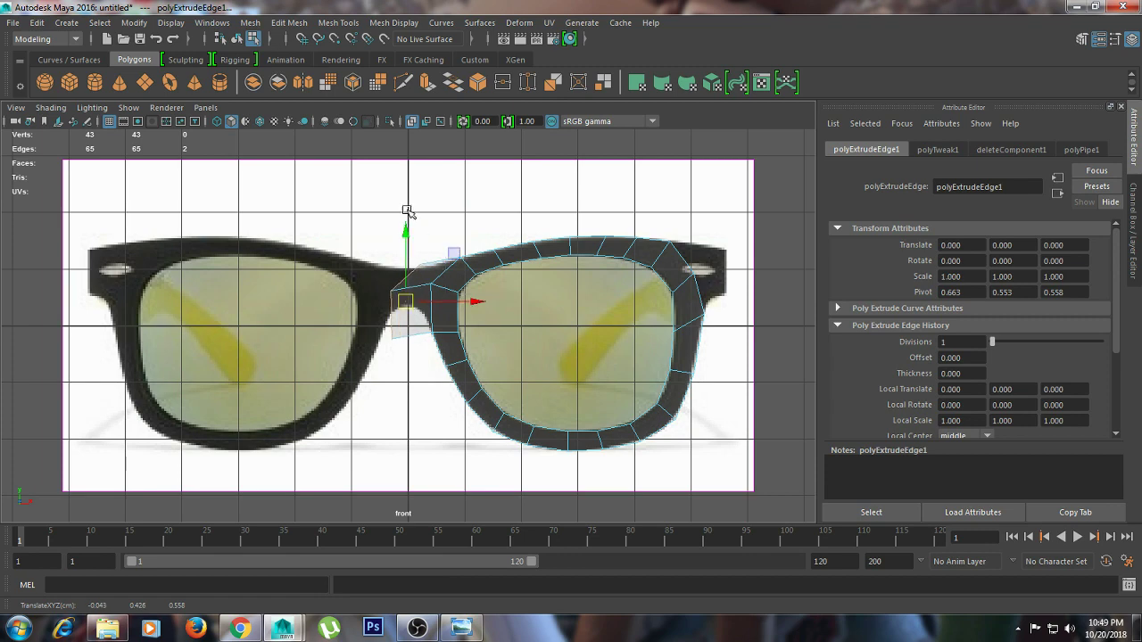
In object mode, nudge the reference image slightly left and reselect the frame mesh
drag(619, 306, 548, 208)
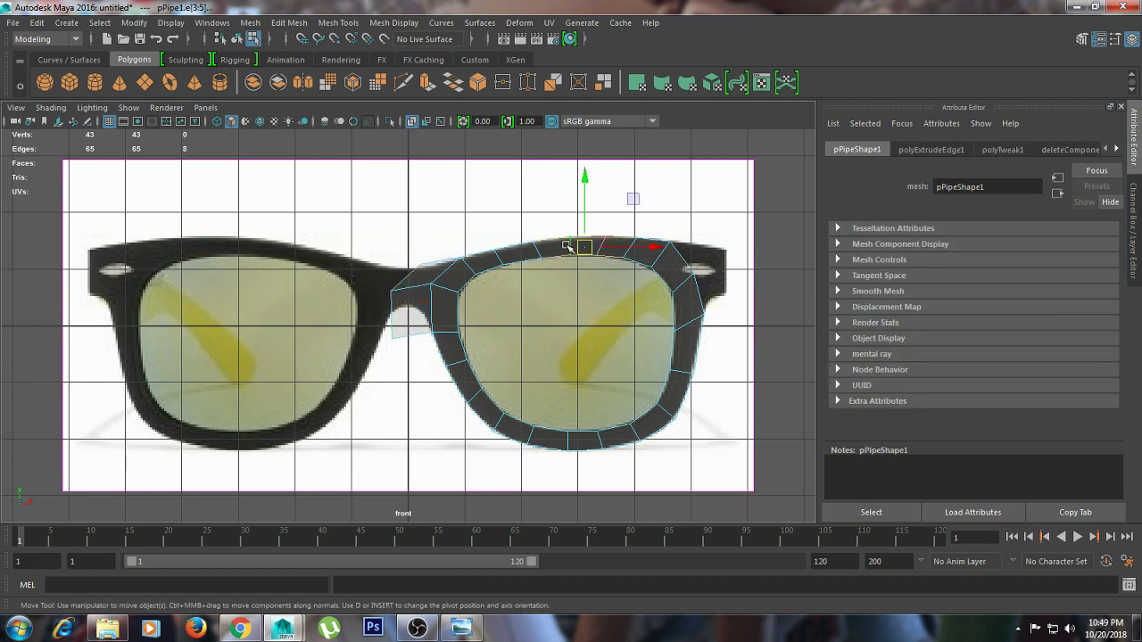
right_drag(566, 245, 598, 198)
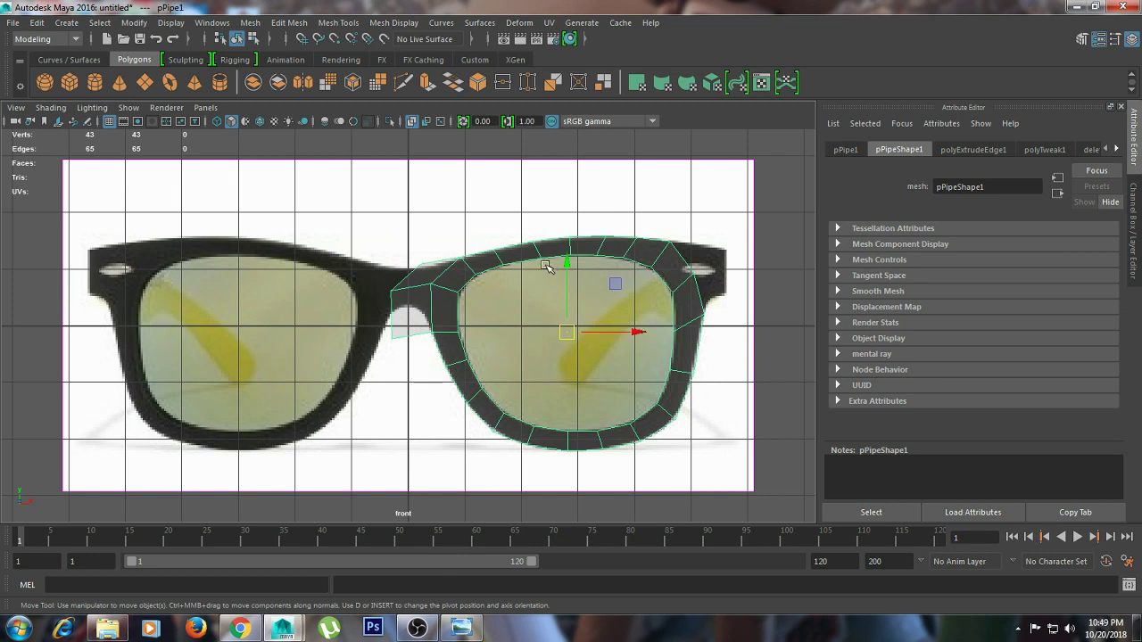
click(752, 205)
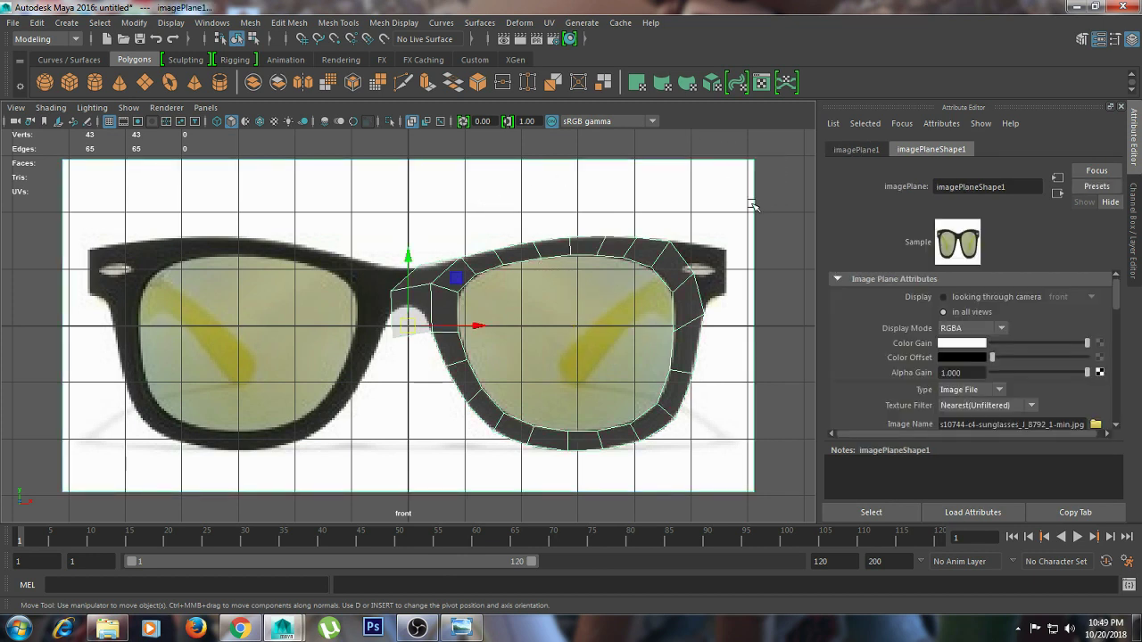
drag(481, 329, 475, 325)
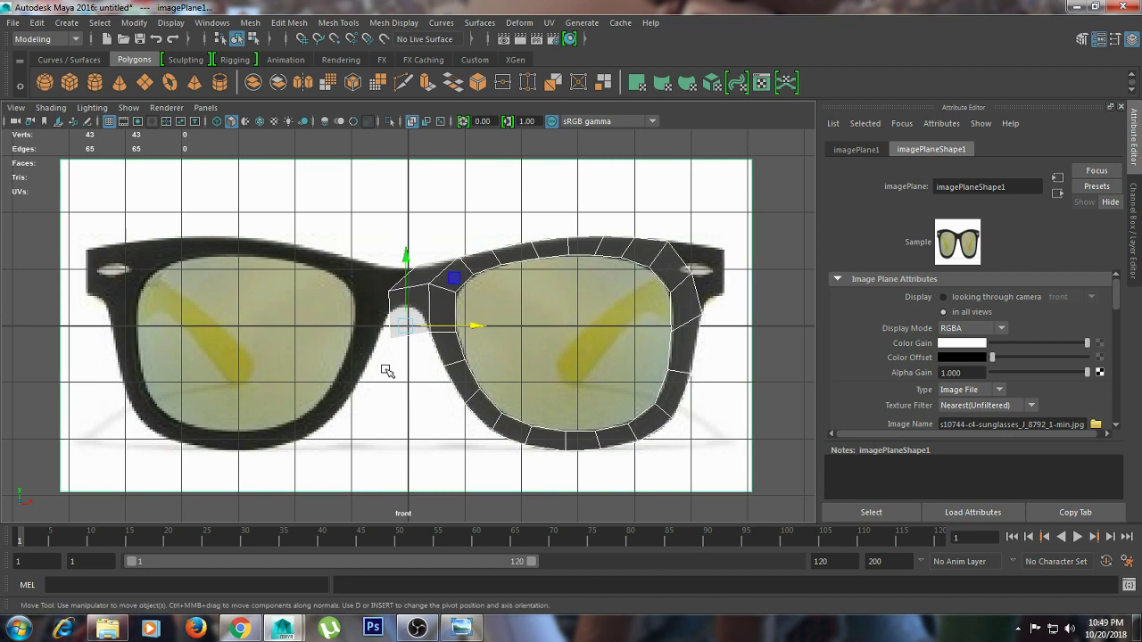
click(403, 313)
Move the two extruded bridge vertices onto the nose bridge's centre line
right_drag(392, 216, 357, 201)
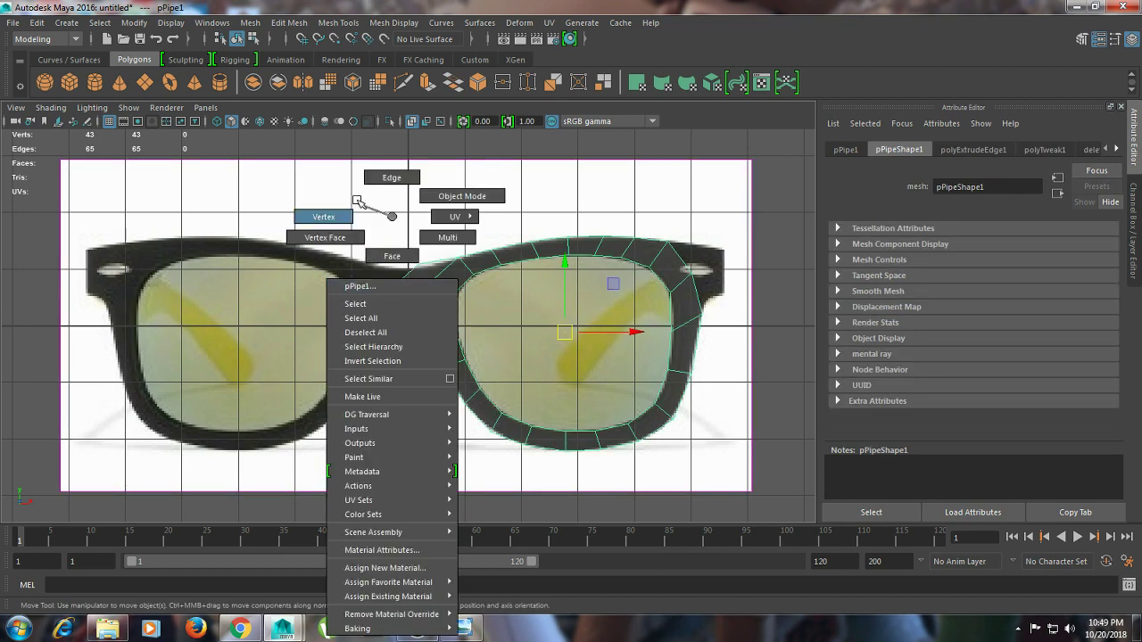
click(357, 200)
click(390, 337)
drag(390, 335, 416, 313)
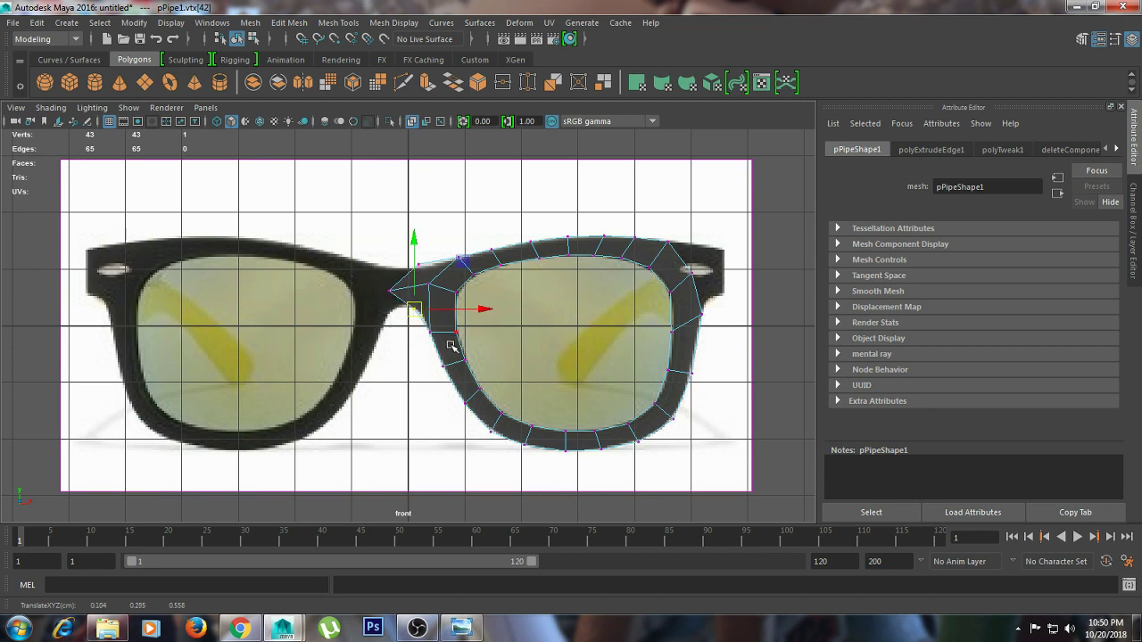
scroll(451, 344, up, 2)
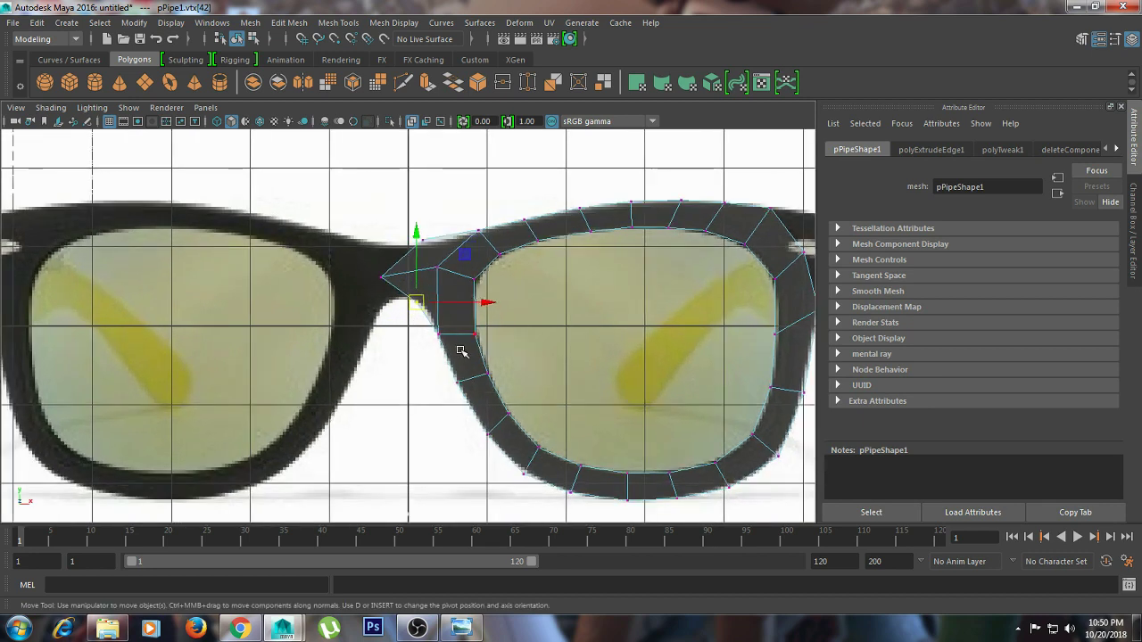
click(382, 276)
drag(382, 276, 418, 278)
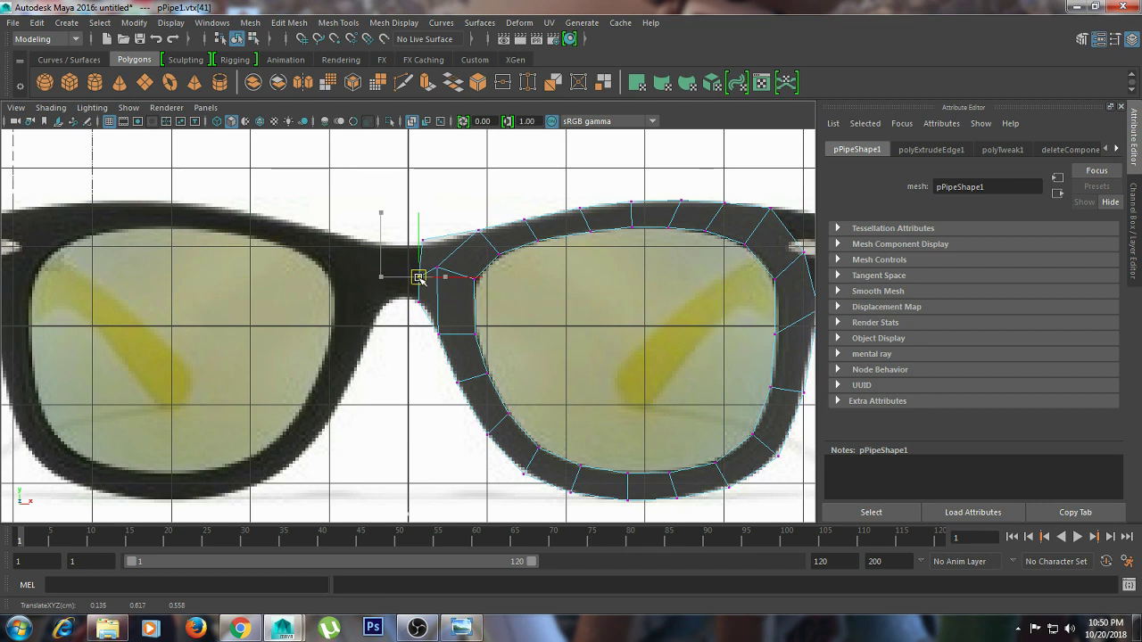
Tidy the bridge-to-frame joint vertex and select the bridge's top vertices
click(428, 313)
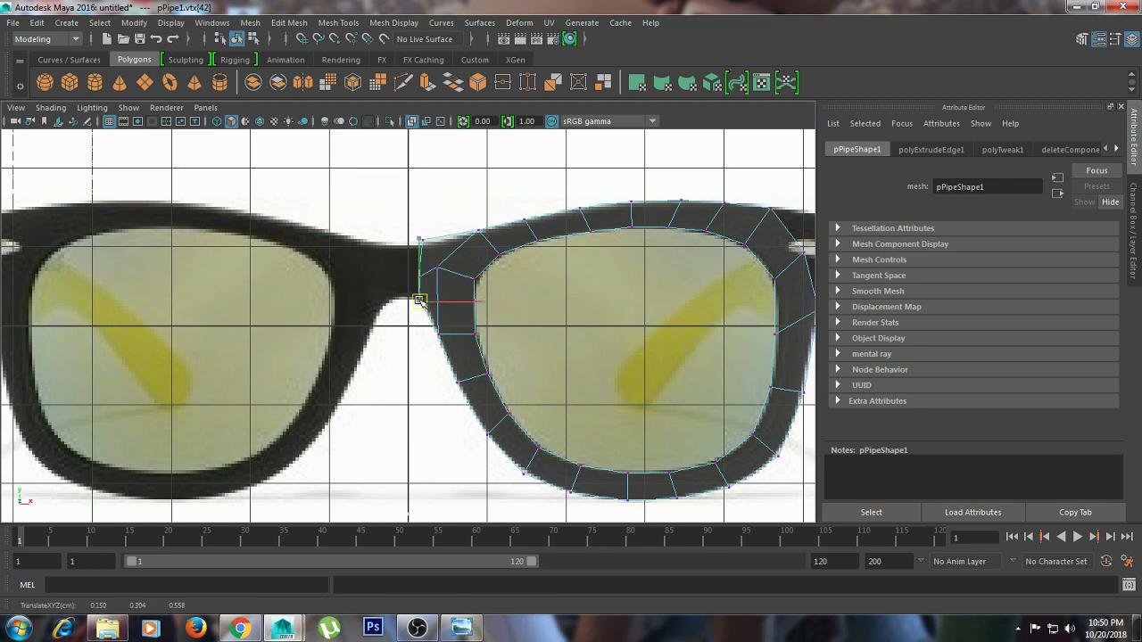
click(436, 267)
click(436, 273)
drag(436, 273, 438, 276)
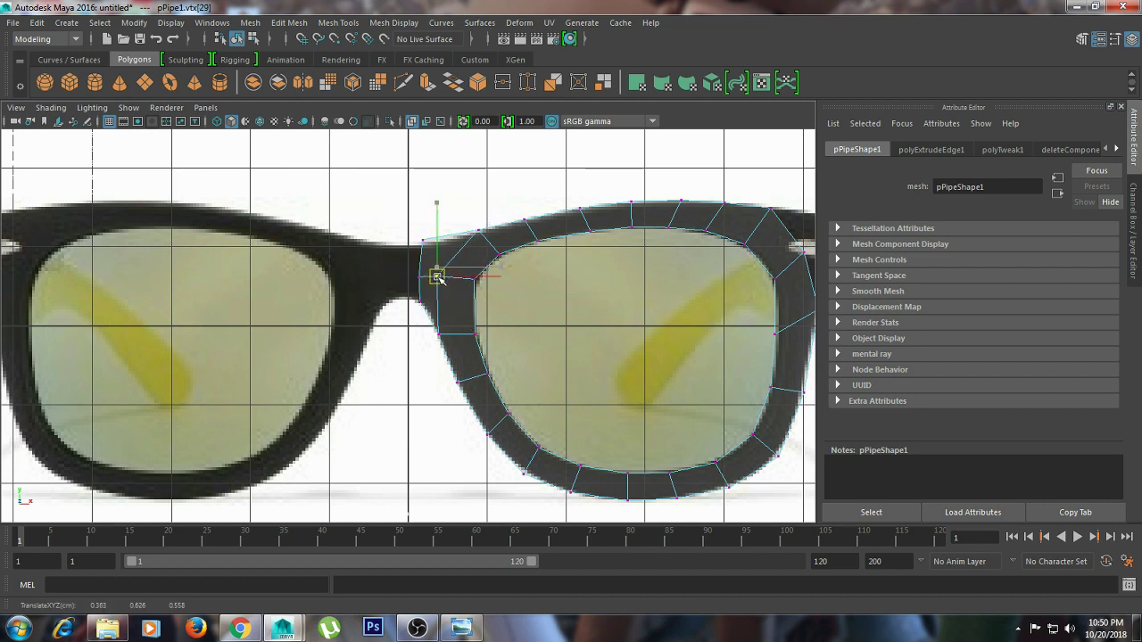
click(423, 243)
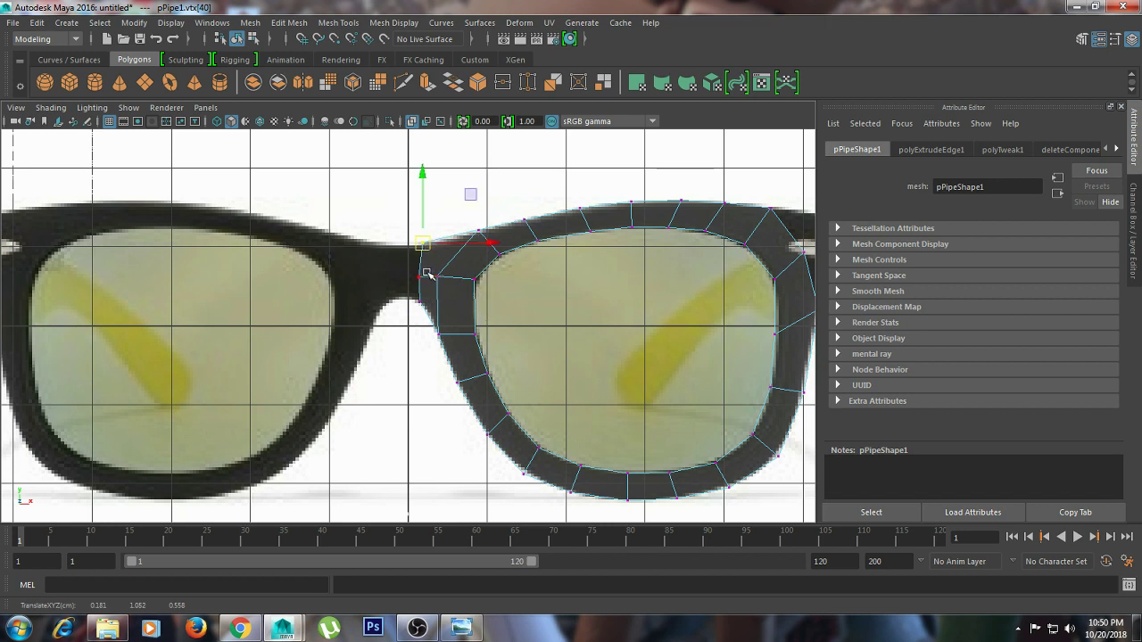
drag(408, 264, 430, 321)
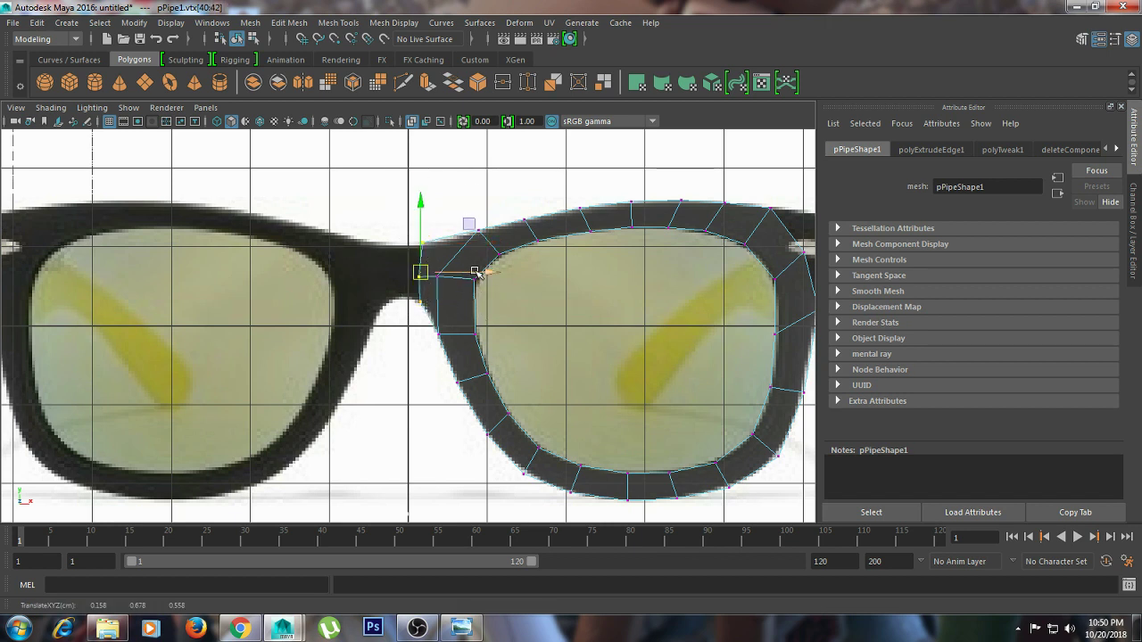
right_drag(421, 219, 425, 292)
Extrude the bridge edge again toward the lens corner
shift+right_click(427, 257)
drag(487, 266, 475, 272)
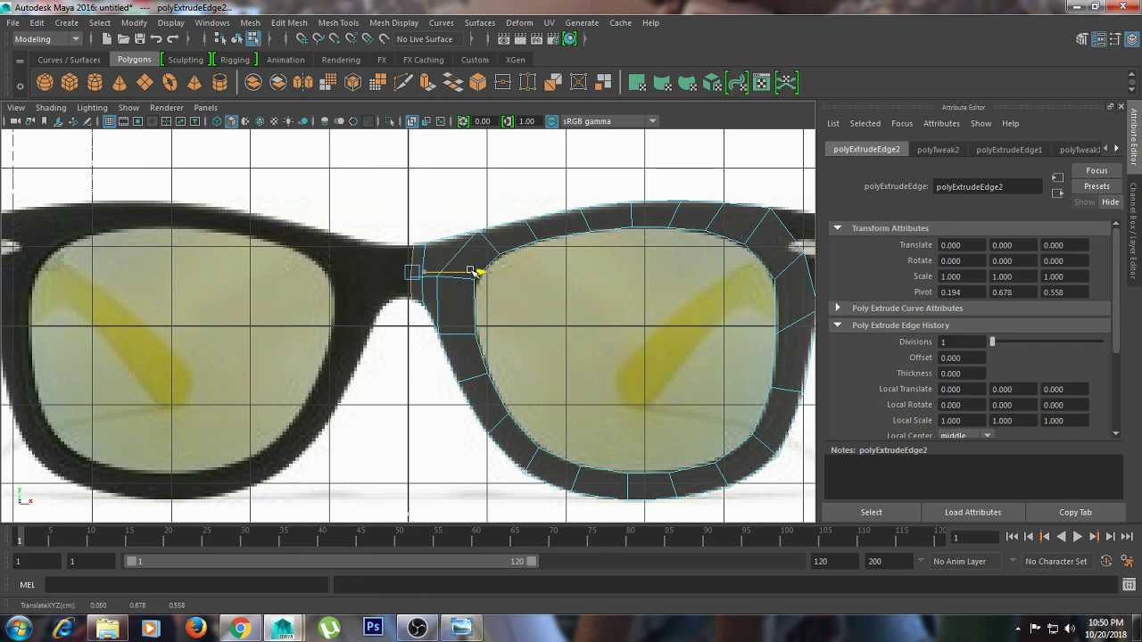
scroll(468, 307, up, 2)
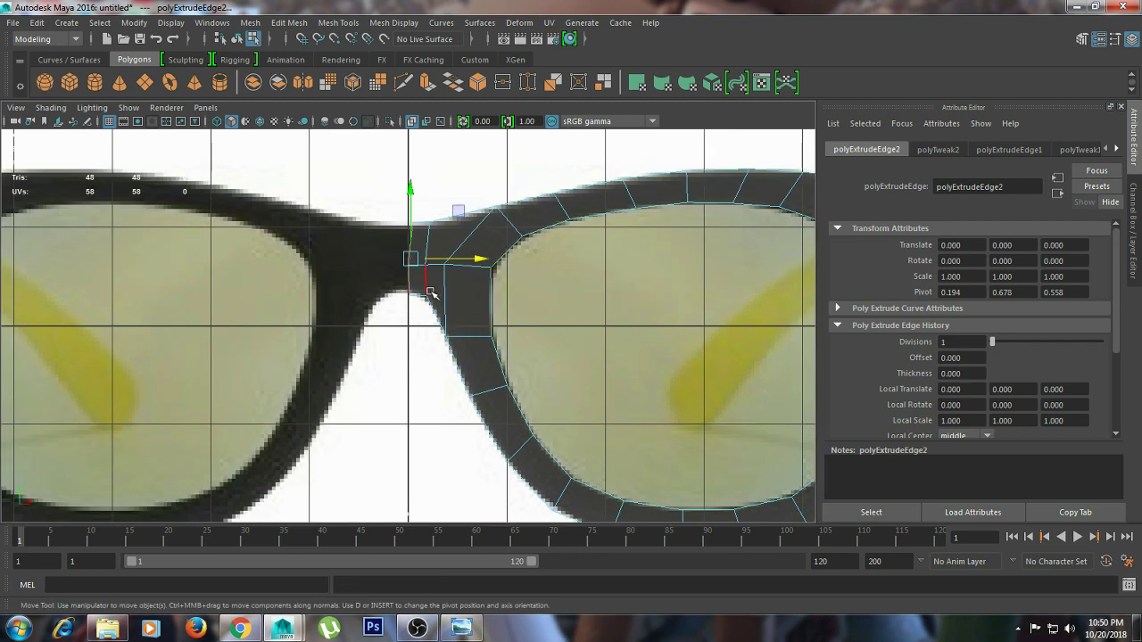
Place the new bridge vertices along the nose bridge's top and centre line
right_drag(429, 292, 457, 301)
click(425, 295)
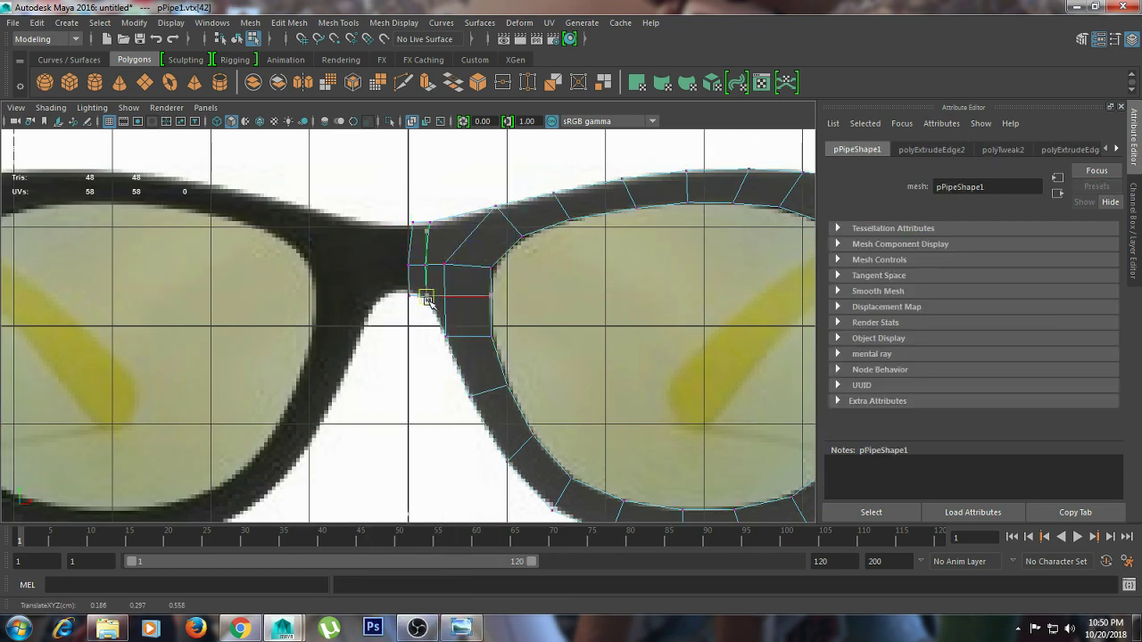
click(420, 260)
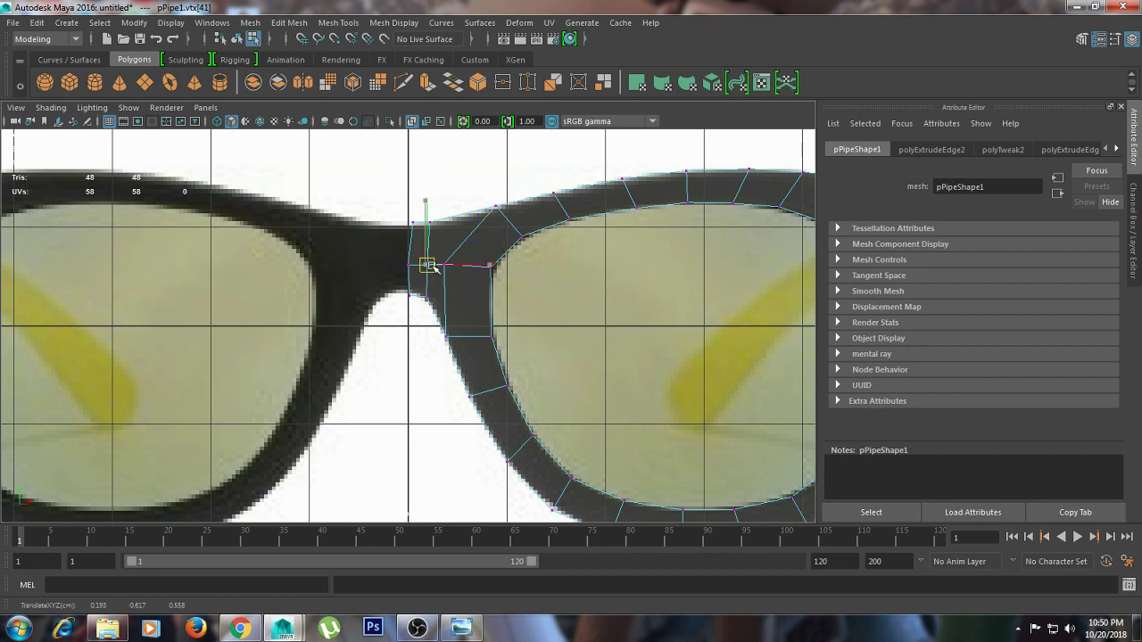
click(445, 220)
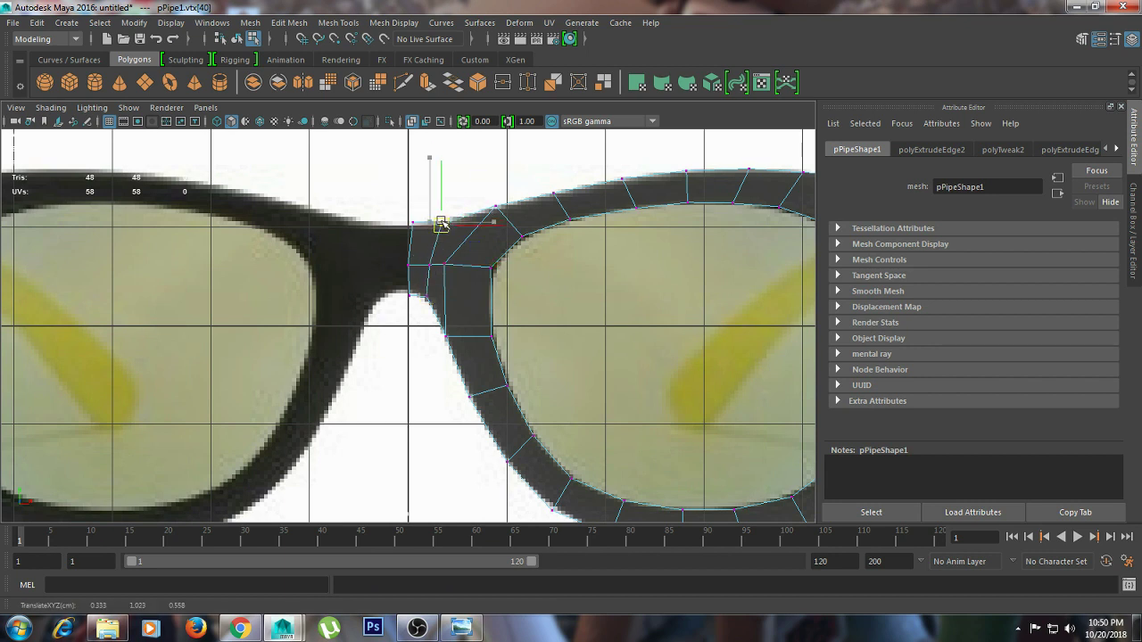
click(428, 295)
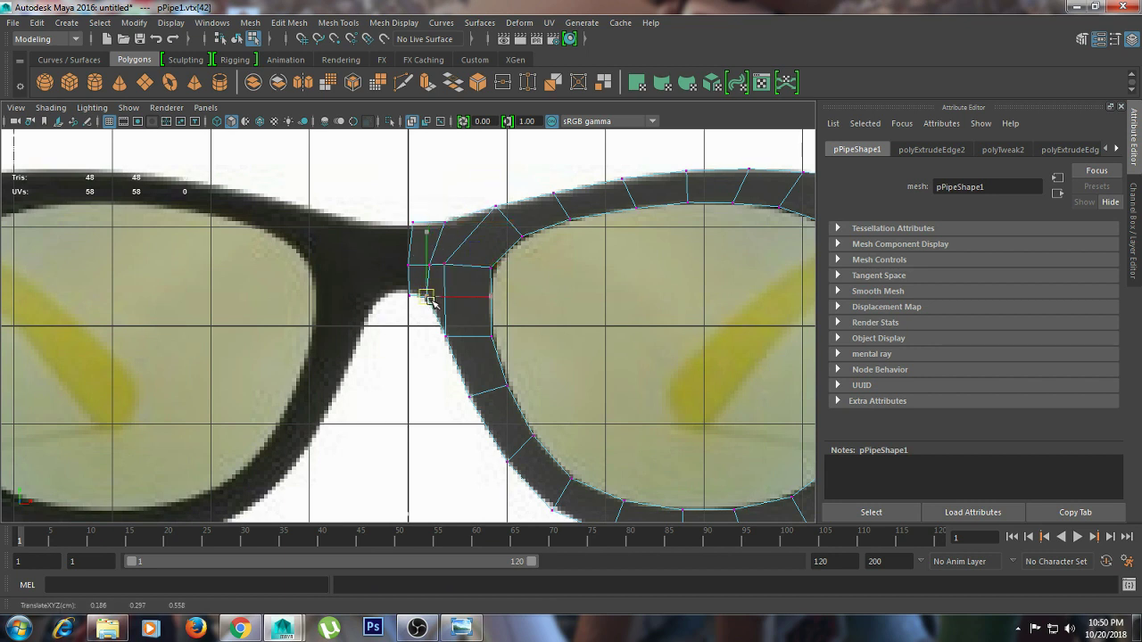
click(410, 222)
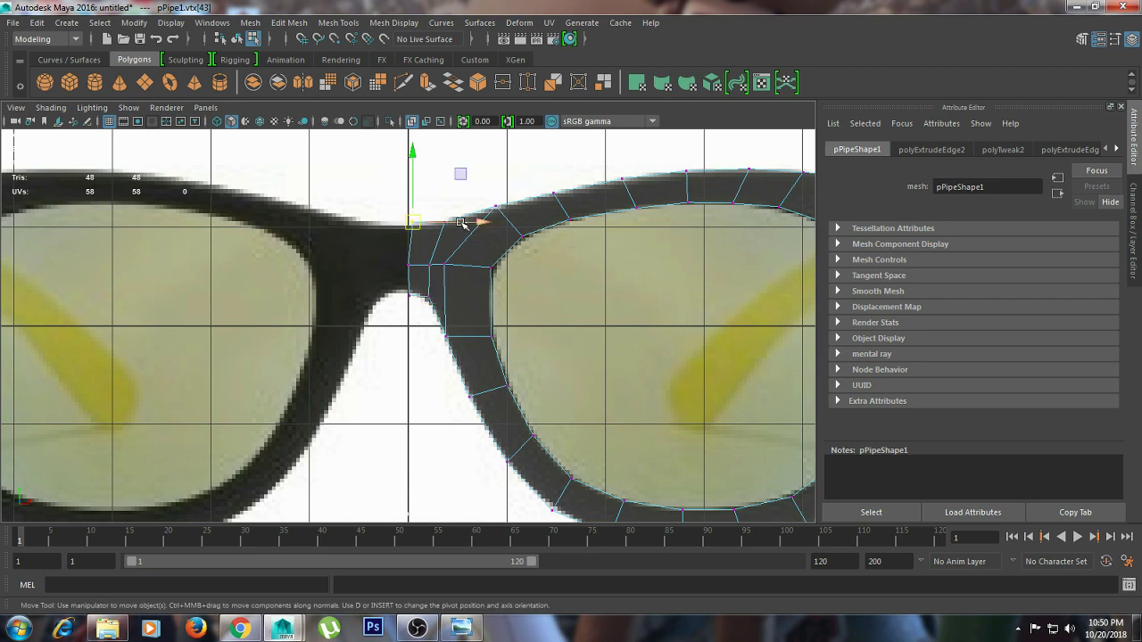
mouse_move(461, 223)
mouse_down()
mouse_move(484, 225)
mouse_move(487, 240)
mouse_up()
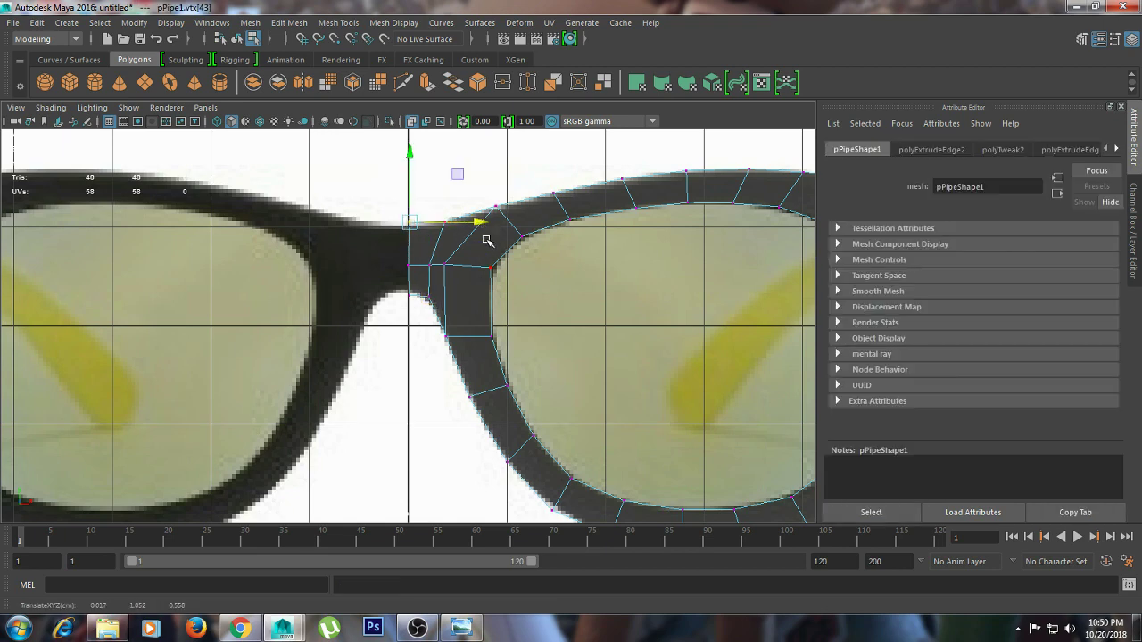
scroll(605, 283, down, 3)
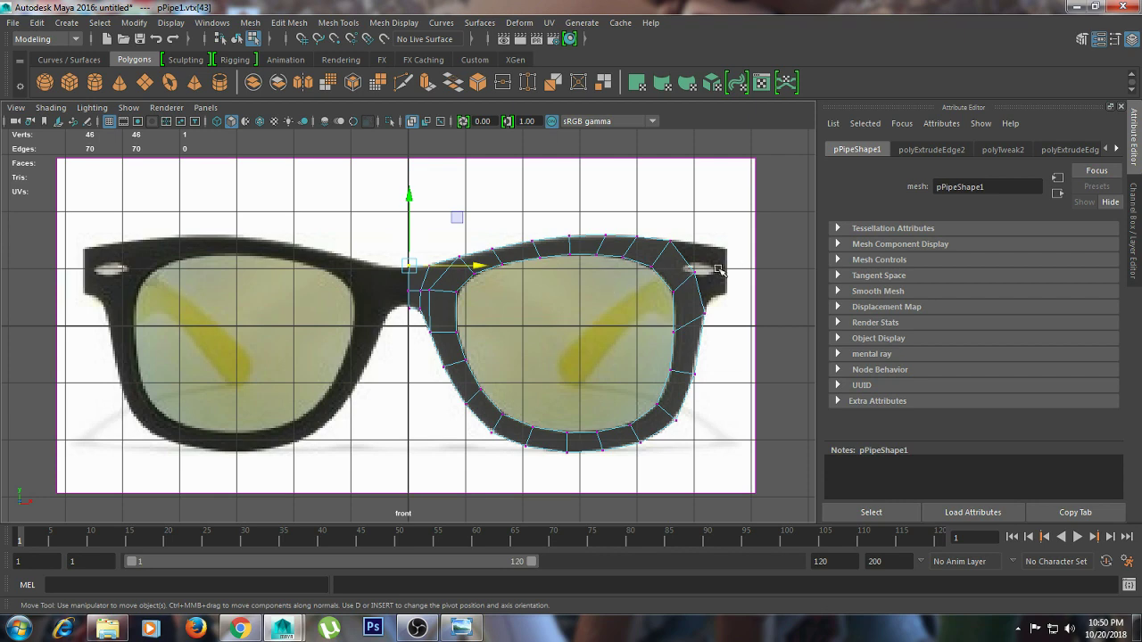
scroll(720, 269, up, 2)
scroll(708, 263, up, 1)
scroll(658, 257, up, 2)
Extrude the frame's outer right corner edge outward toward the hinge area
scroll(497, 288, up, 2)
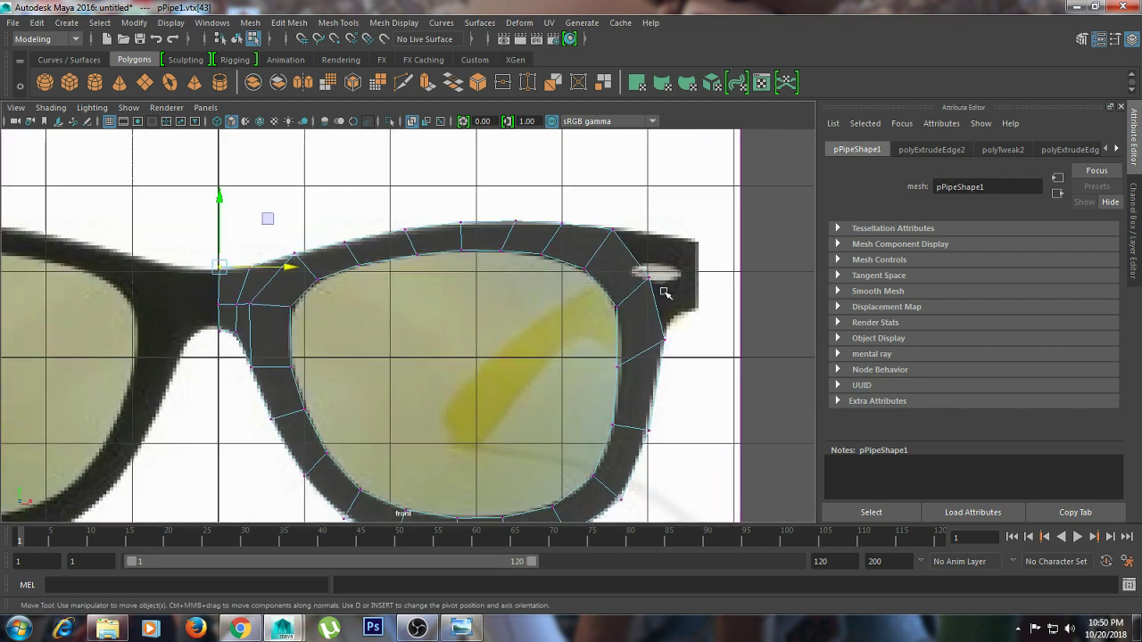
alt+drag(664, 293, 647, 255)
right_drag(628, 250, 631, 172)
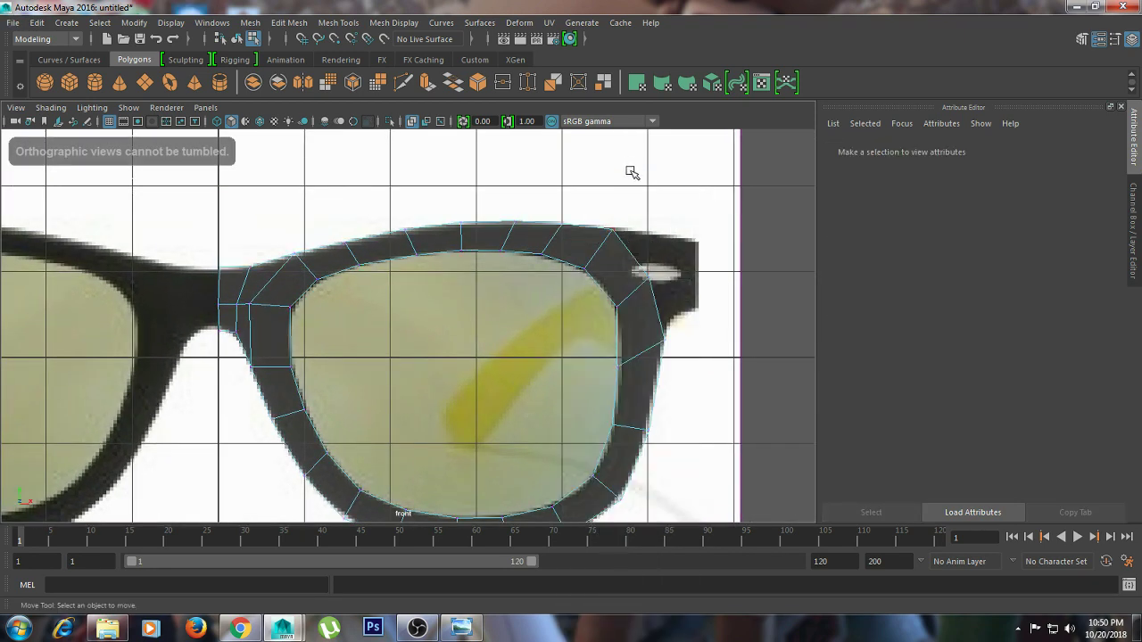
click(657, 298)
shift+right_drag(656, 300, 654, 327)
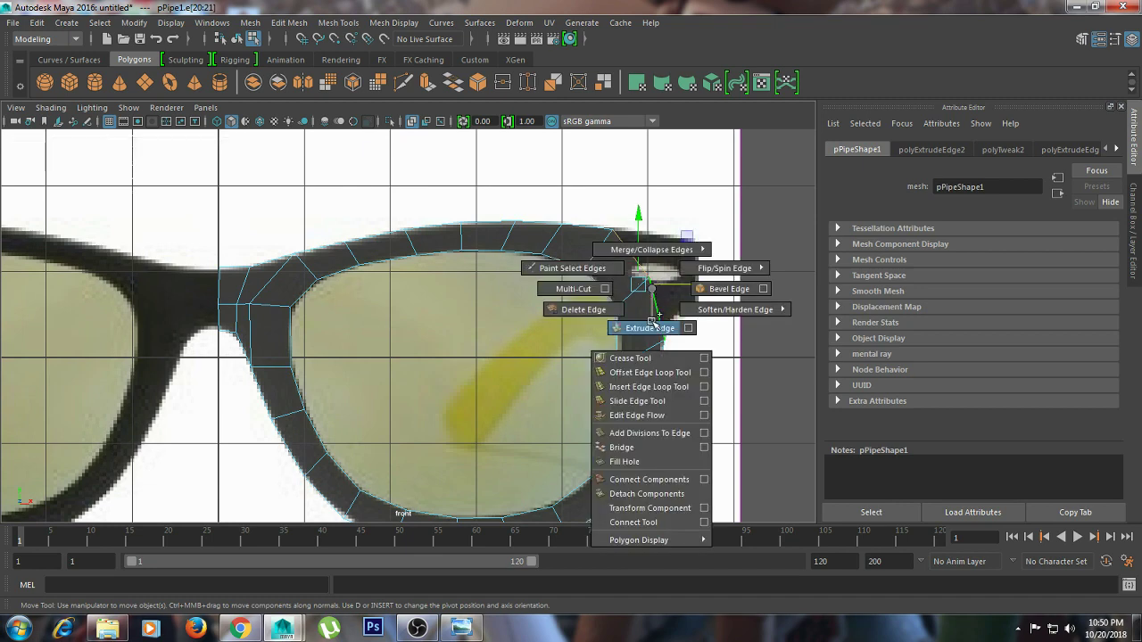
drag(640, 284, 682, 260)
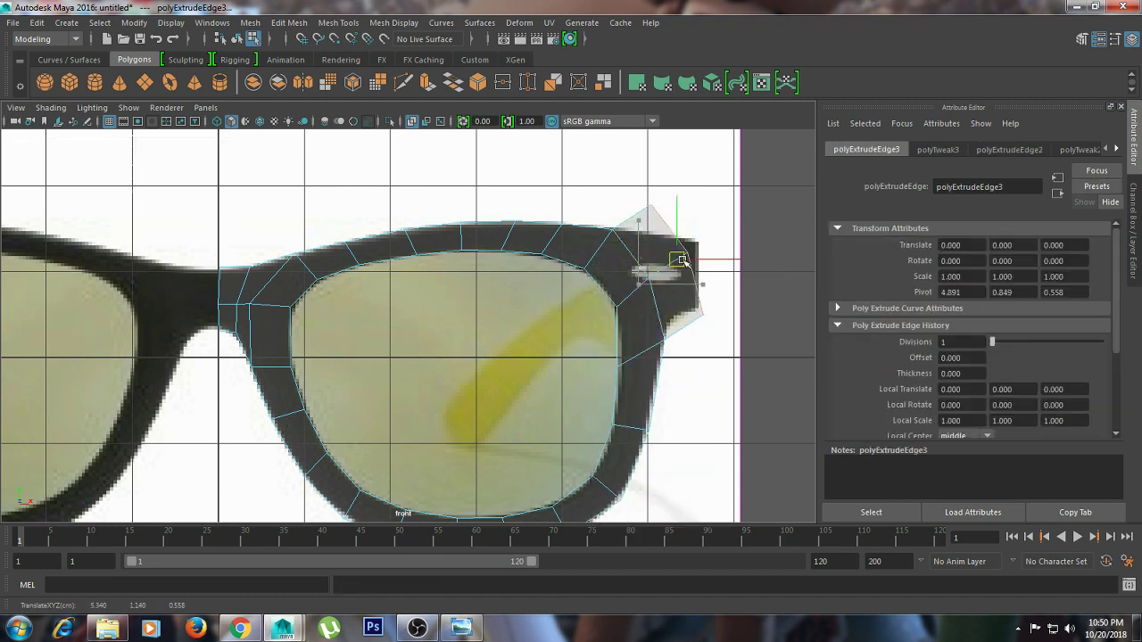
Move the new section's vertices onto the frame outline and top edge, then select the outer edge beside the hinge
right_drag(693, 236, 640, 217)
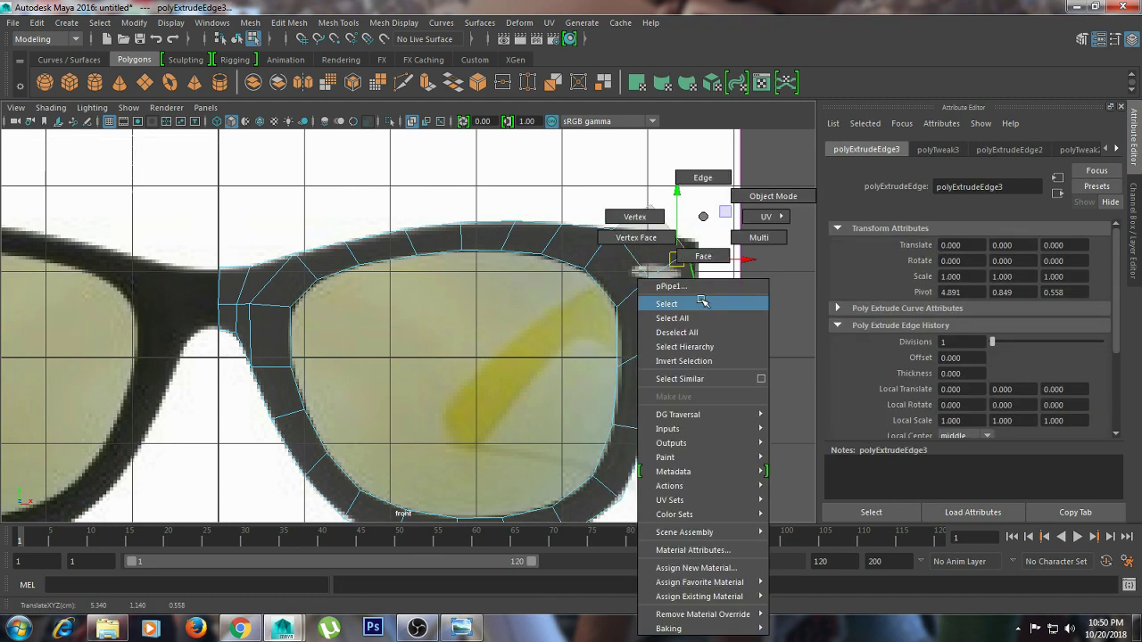
click(683, 308)
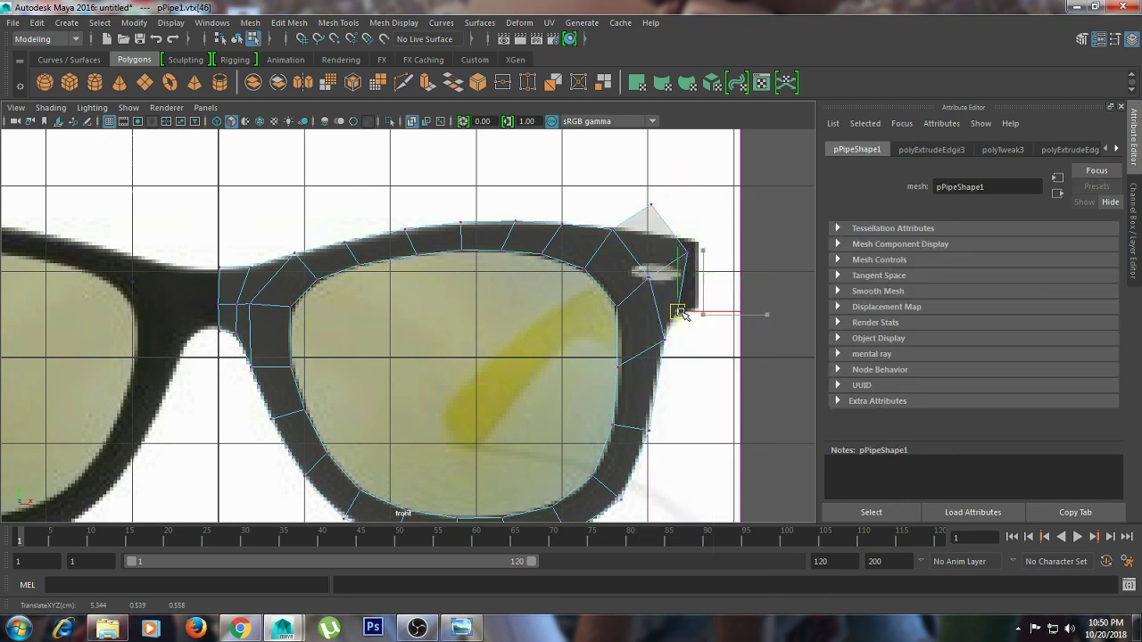
click(683, 252)
drag(684, 251, 649, 276)
click(650, 205)
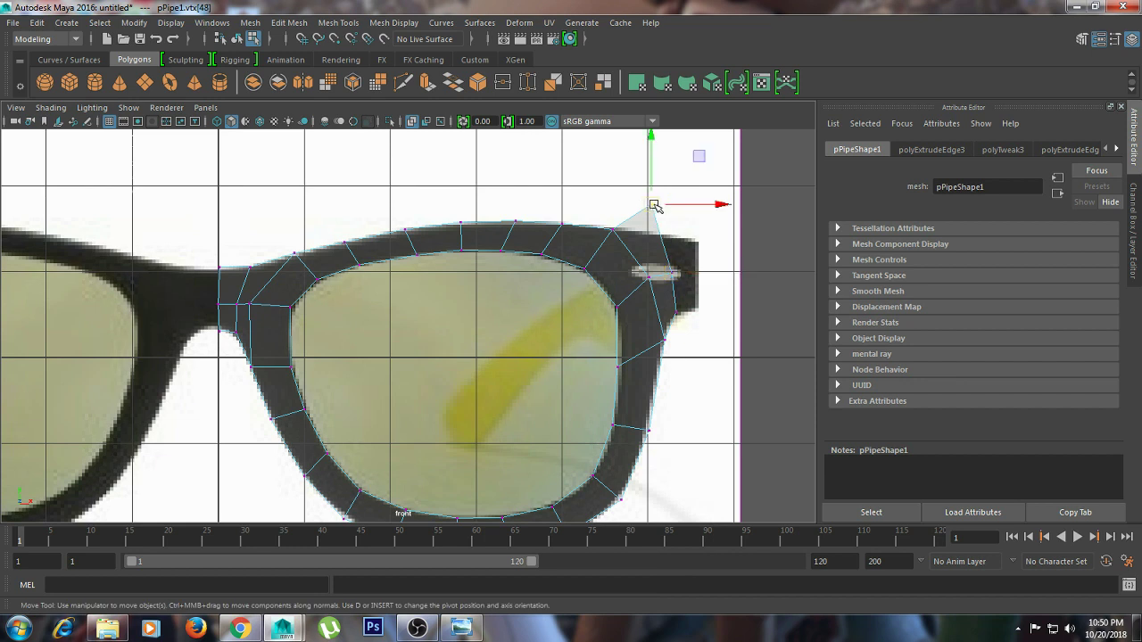
drag(651, 205, 661, 237)
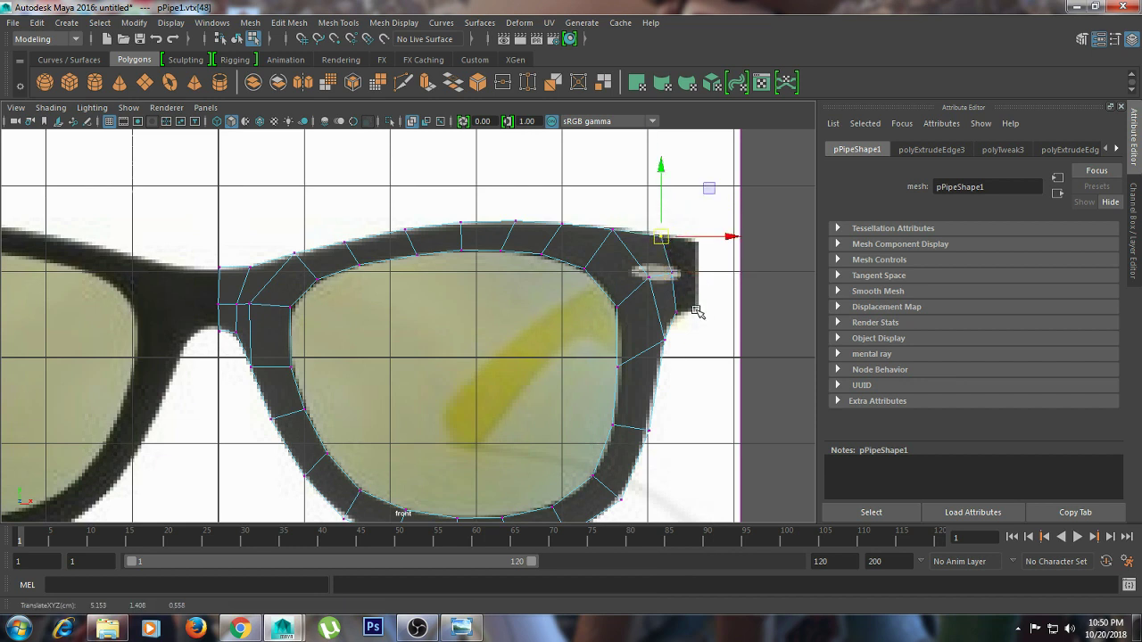
right_drag(667, 259, 673, 202)
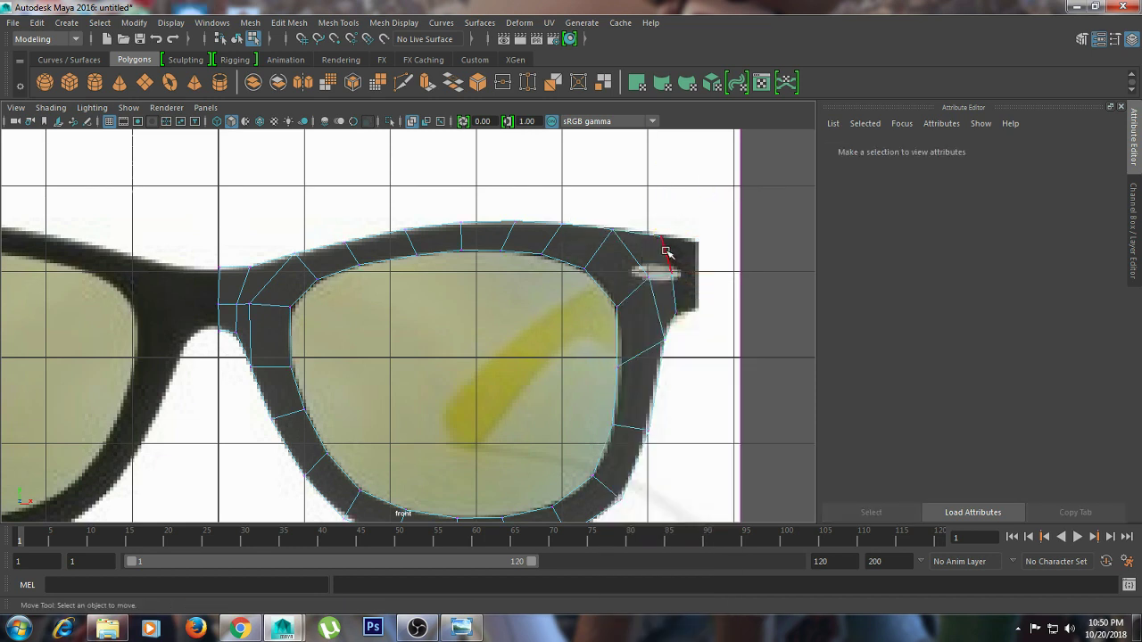
click(668, 252)
Extrude the selected outer edge to the right, over the hinge block
drag(670, 262, 676, 283)
shift+right_drag(673, 284, 671, 323)
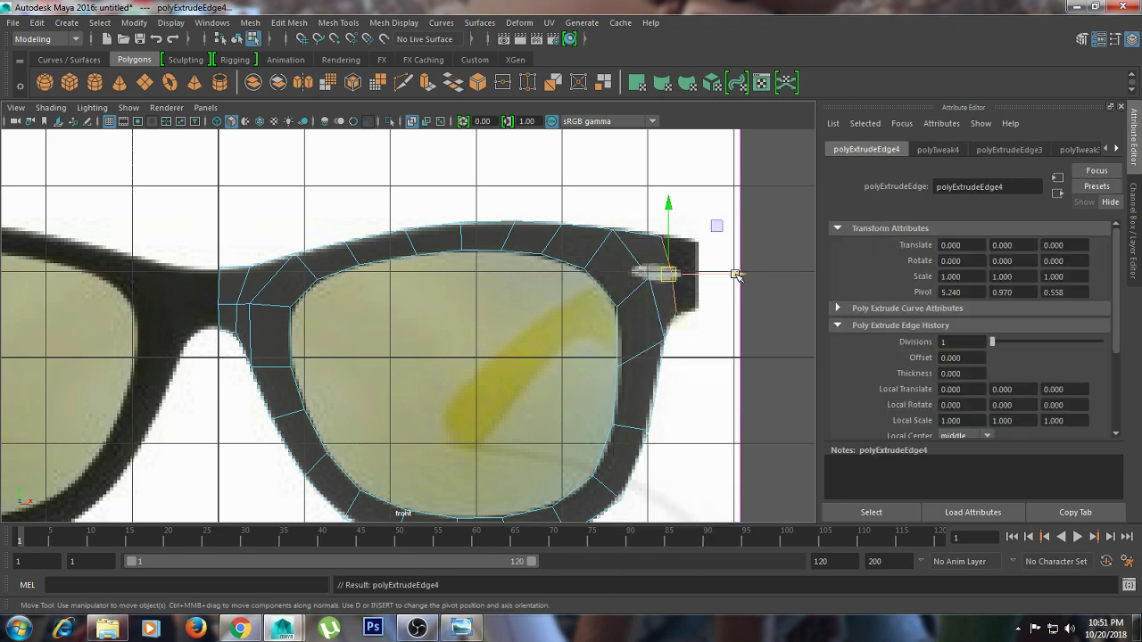
drag(736, 275, 758, 276)
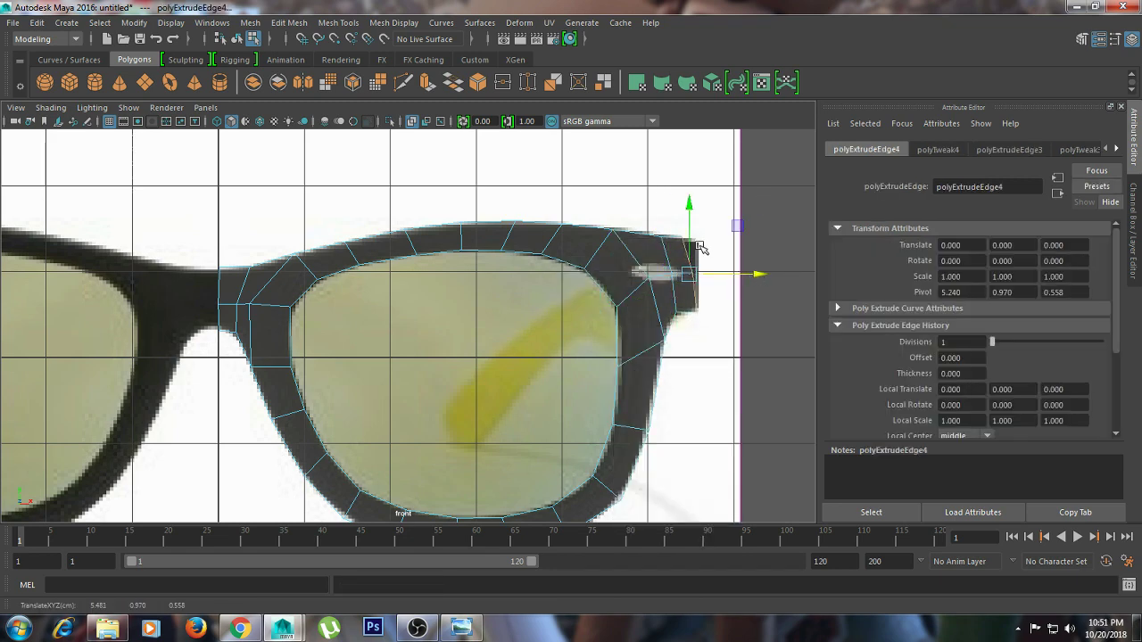
Adjust the extension's corner vertices around the hinge to outline the protruding tab
shift+right_drag(700, 249, 642, 194)
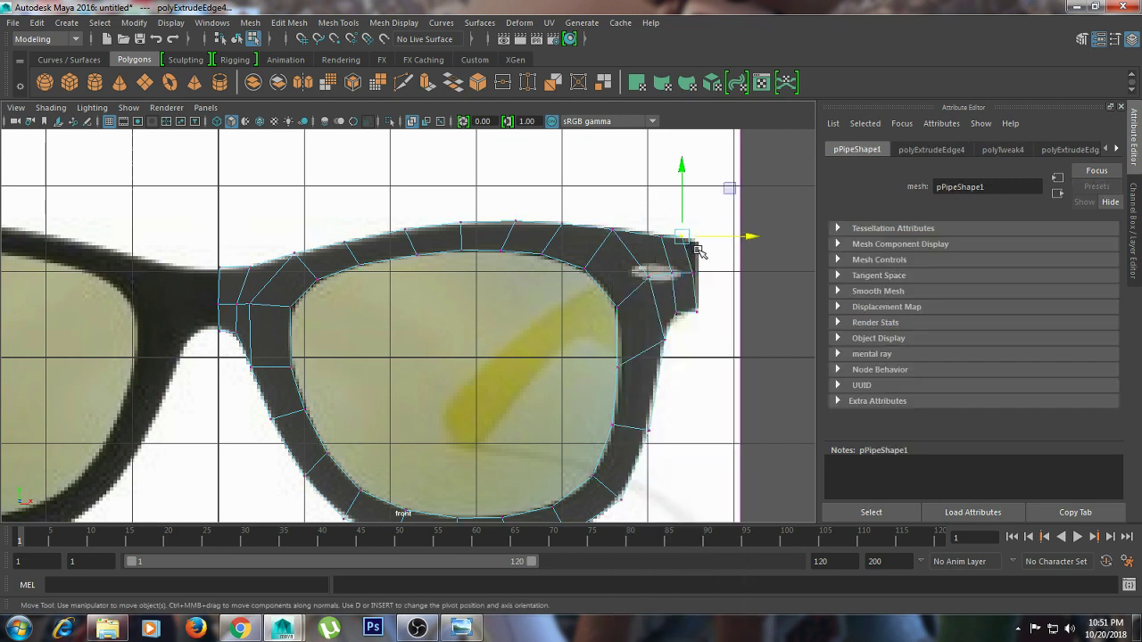
click(693, 241)
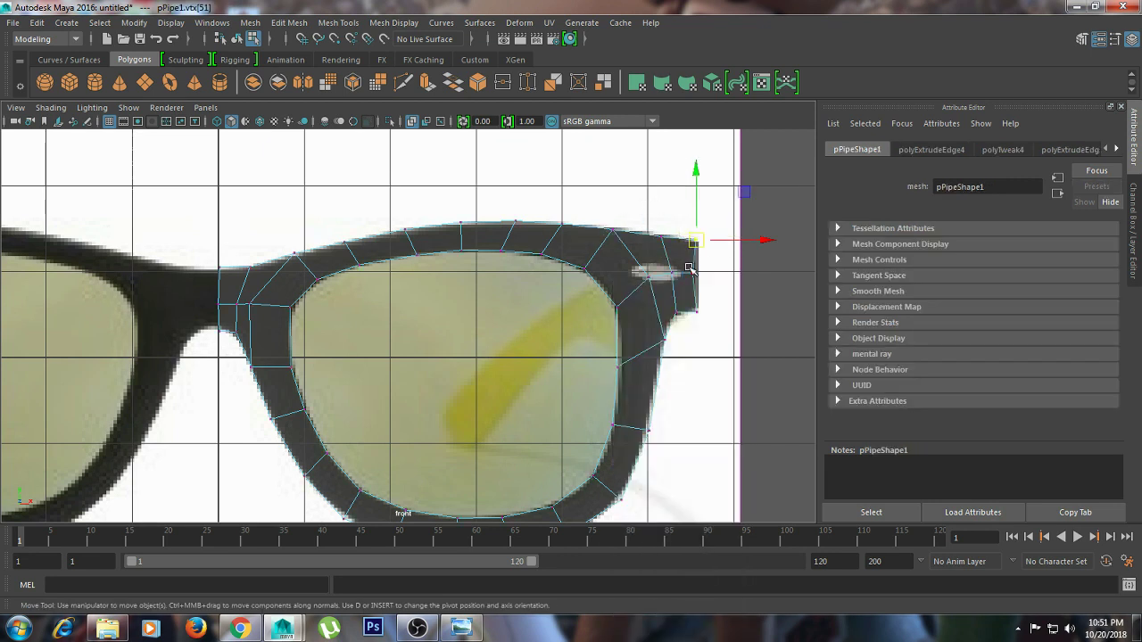
click(697, 274)
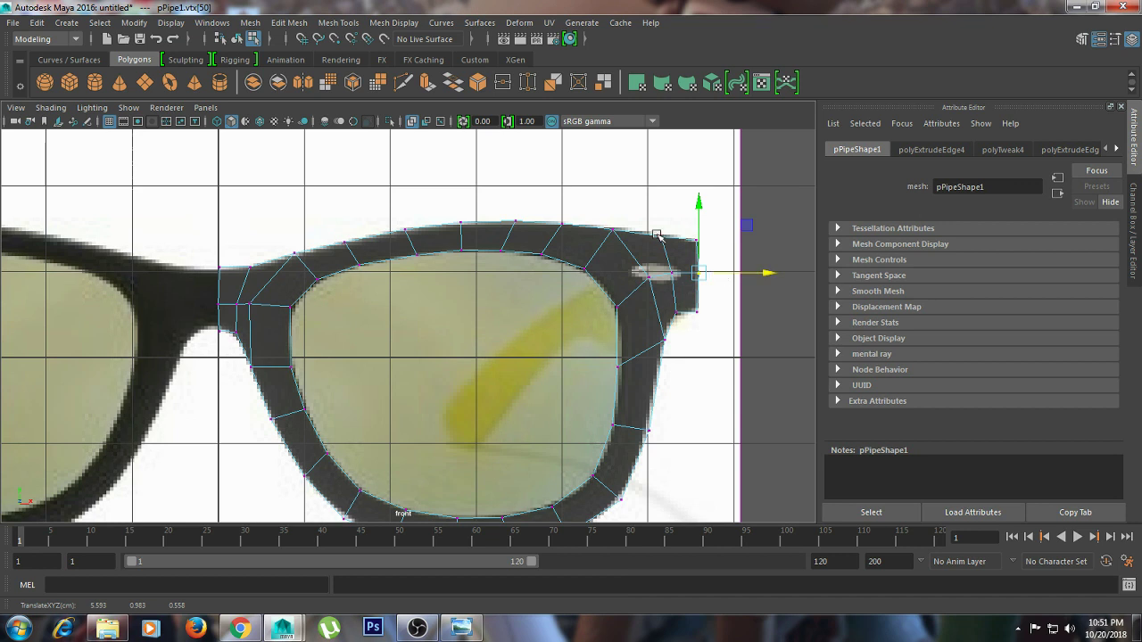
click(677, 313)
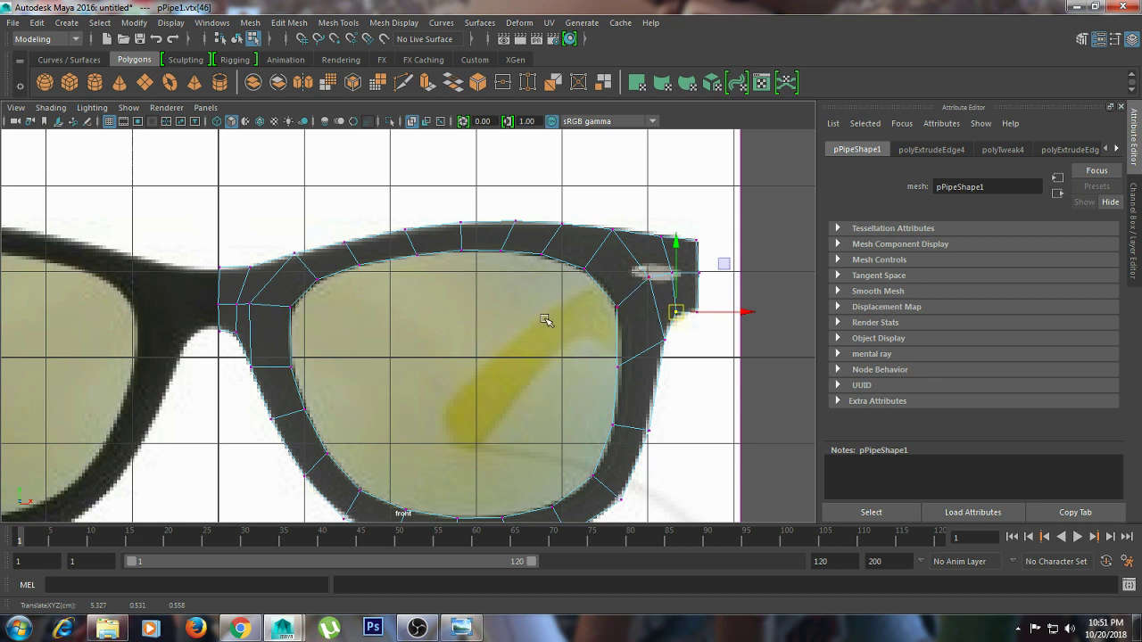
click(652, 275)
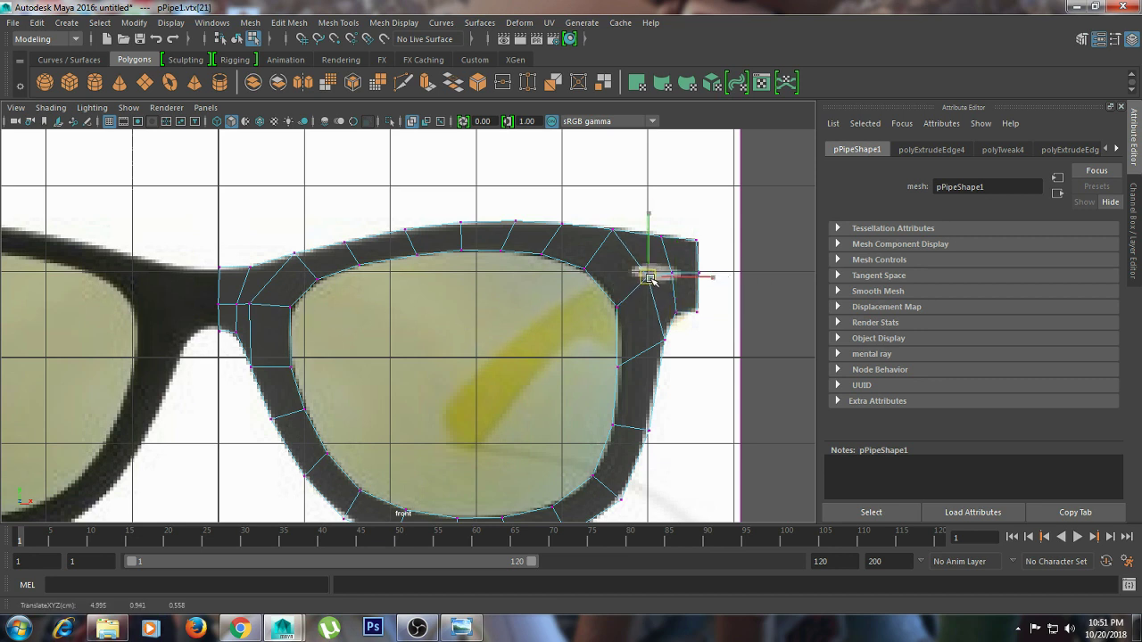
Maximise the perspective view, orbit to face the glasses, and select all the frame's faces
key(space)
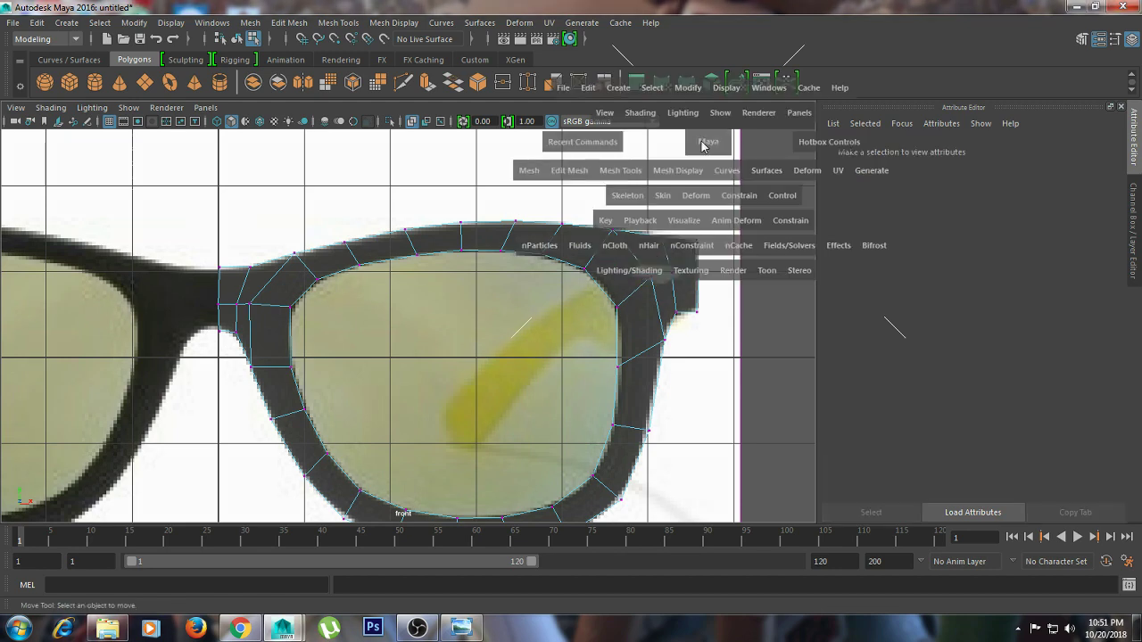
key(space)
click(605, 244)
mouse_move(605, 244)
alt+mouse_down()
mouse_move(491, 294)
mouse_move(438, 247)
mouse_move(414, 270)
mouse_move(484, 237)
mouse_move(477, 214)
mouse_move(438, 250)
alt+mouse_up()
alt+drag(412, 392, 411, 223)
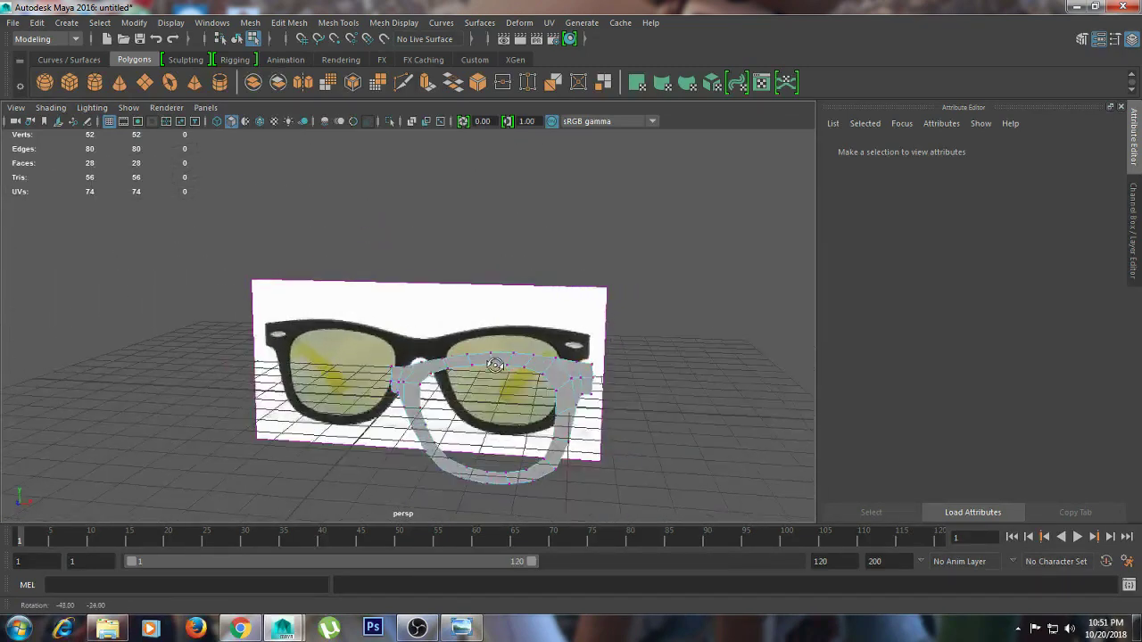
right_drag(411, 223, 419, 263)
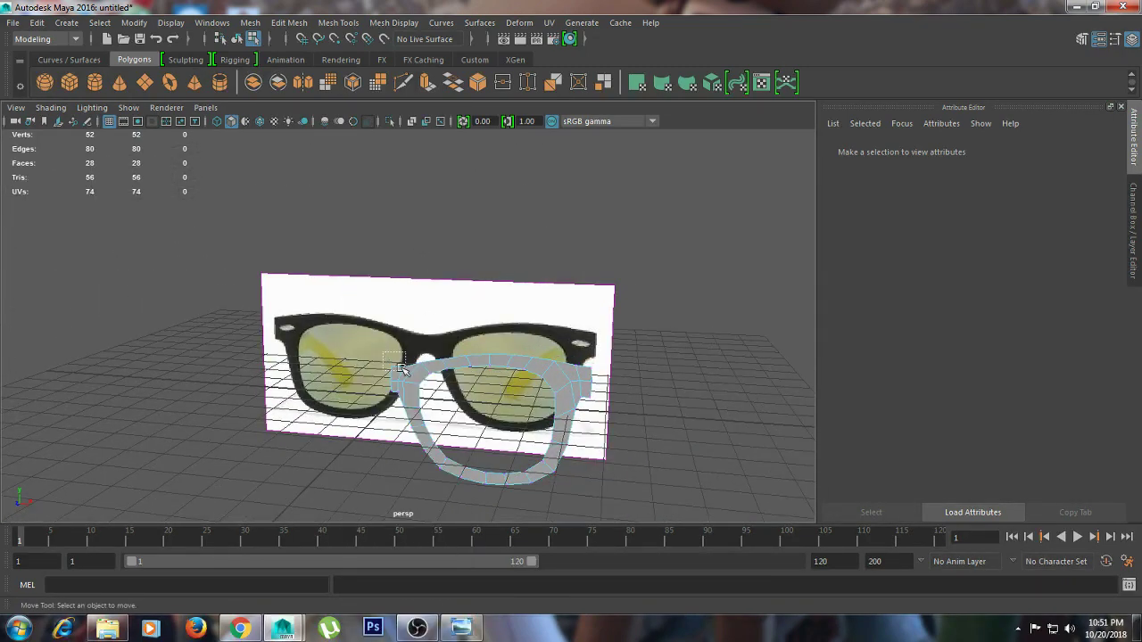
mouse_move(398, 365)
mouse_down()
mouse_move(594, 499)
mouse_move(575, 493)
mouse_up()
Extrude the frame faces to a thickness of 0.37 and orbit to inspect the solid frame
shift+right_drag(544, 379, 513, 462)
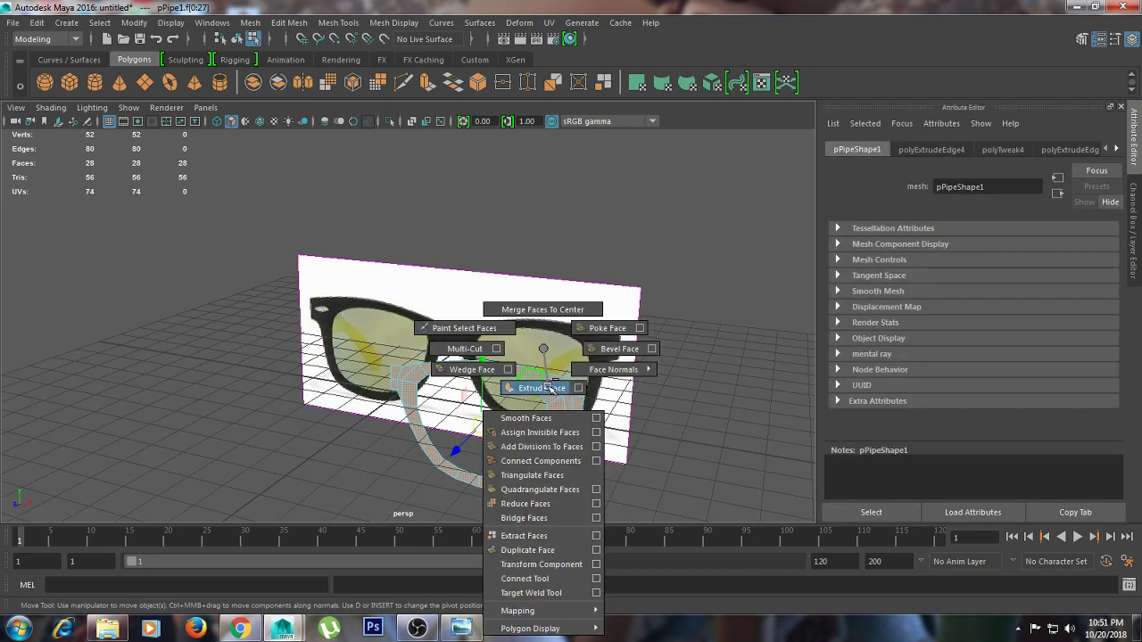
drag(632, 344, 661, 336)
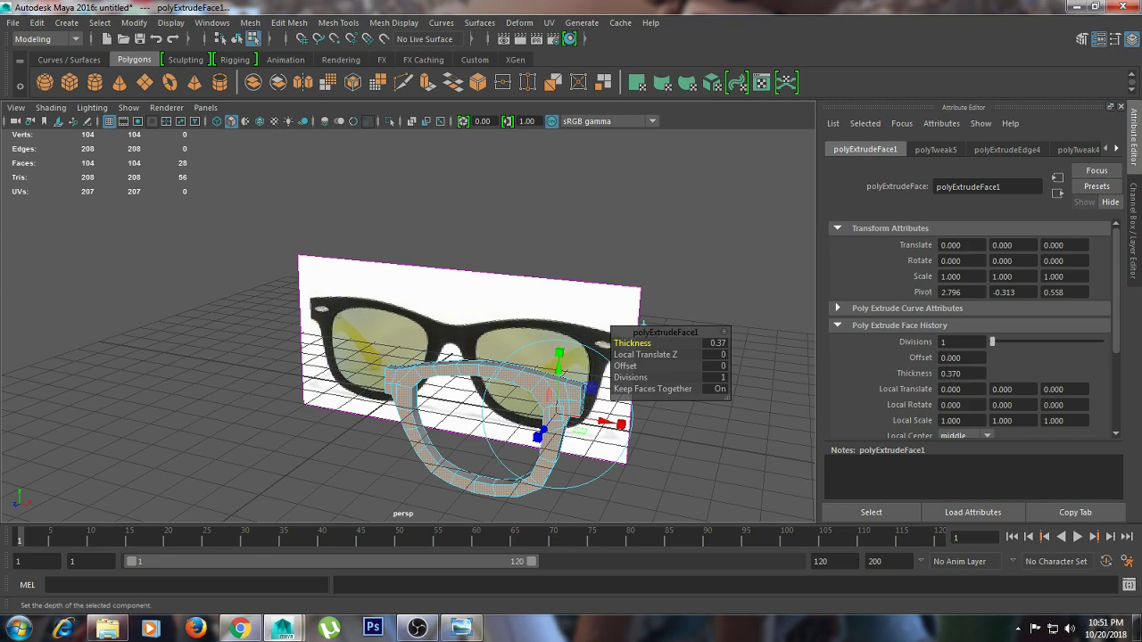
click(741, 464)
scroll(671, 442, up, 3)
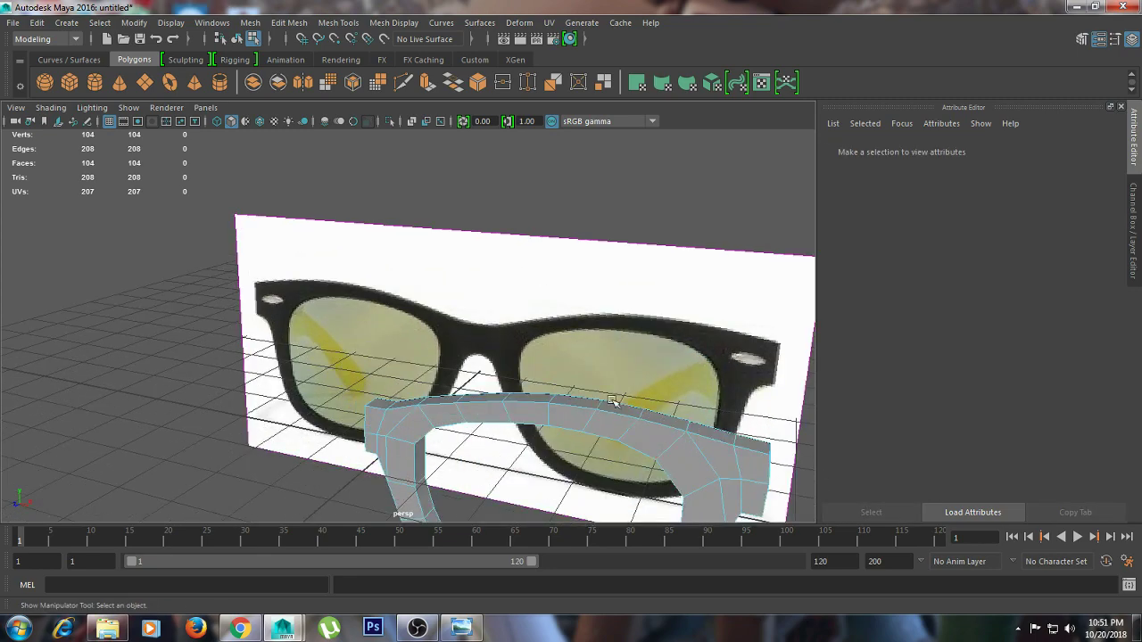
mouse_move(578, 355)
alt+mouse_down()
mouse_move(663, 326)
mouse_move(615, 334)
mouse_move(615, 423)
mouse_move(624, 356)
alt+mouse_up()
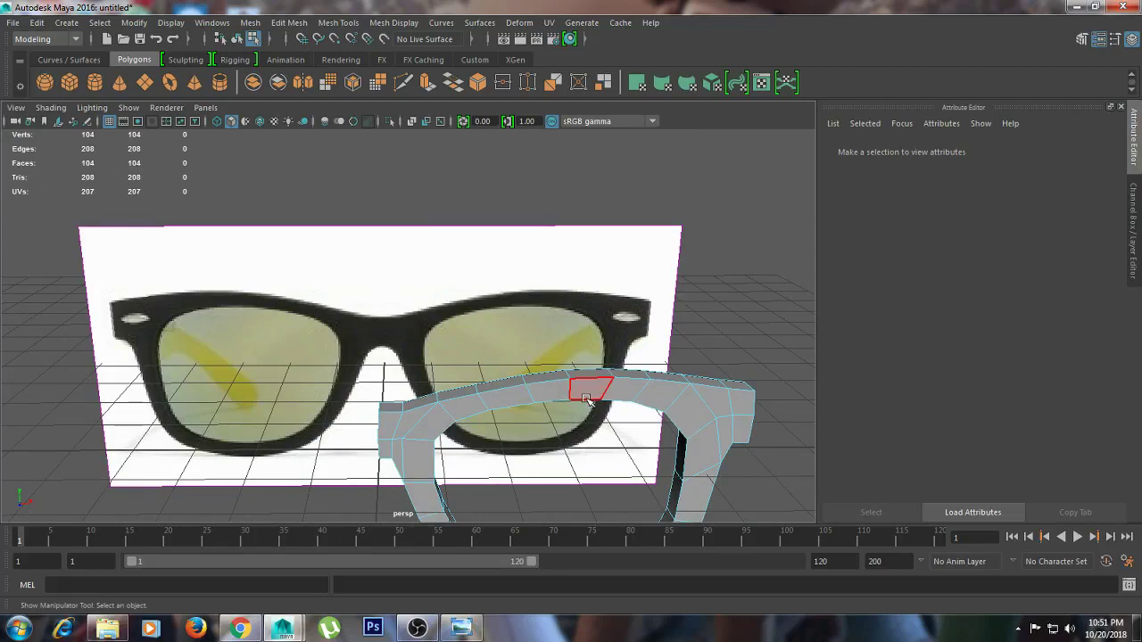
mouse_move(586, 399)
alt+mouse_down()
mouse_move(651, 429)
mouse_move(658, 454)
mouse_move(656, 409)
mouse_move(658, 429)
alt+mouse_up()
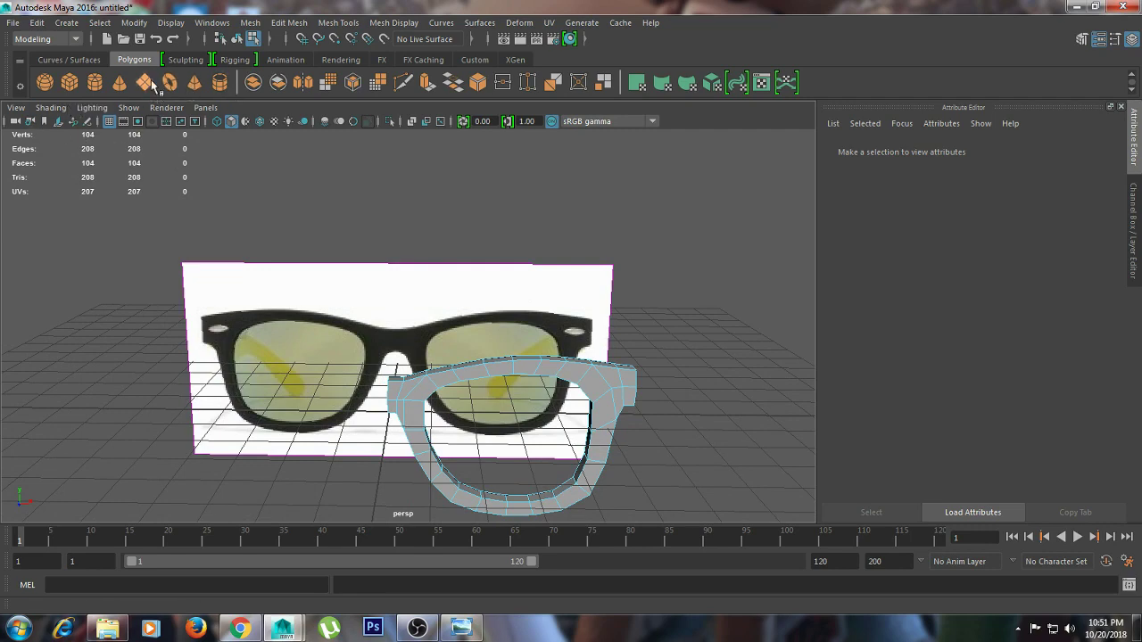
Discard a started cylinder and draw a polygon sphere (radius 1.530, 20×20) over the right lens
click(94, 83)
key(space)
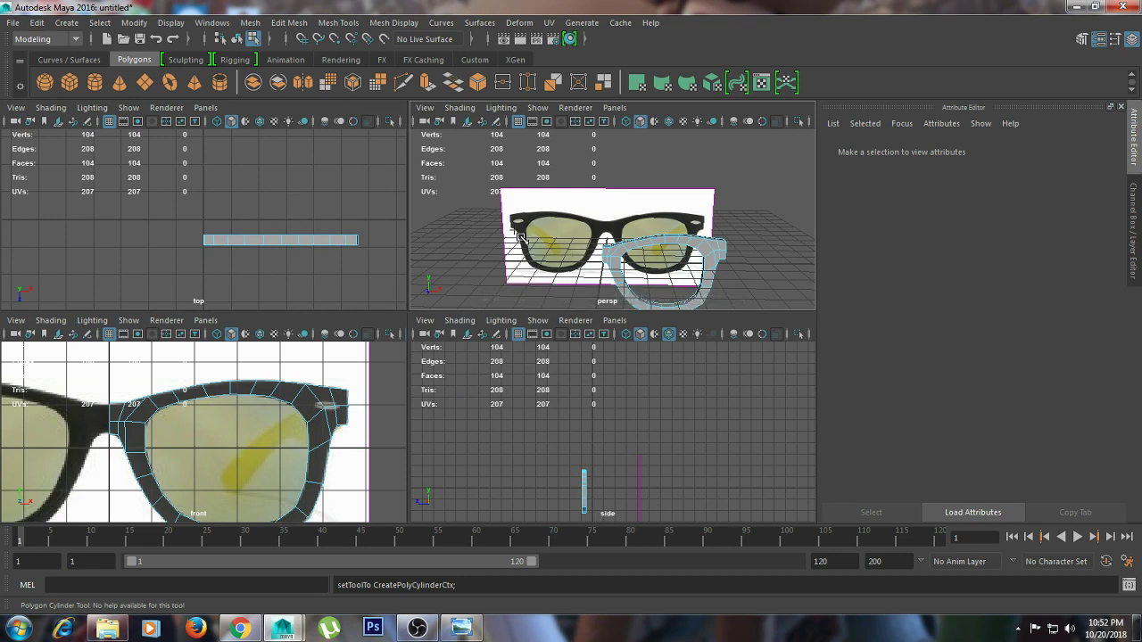
drag(284, 216, 336, 234)
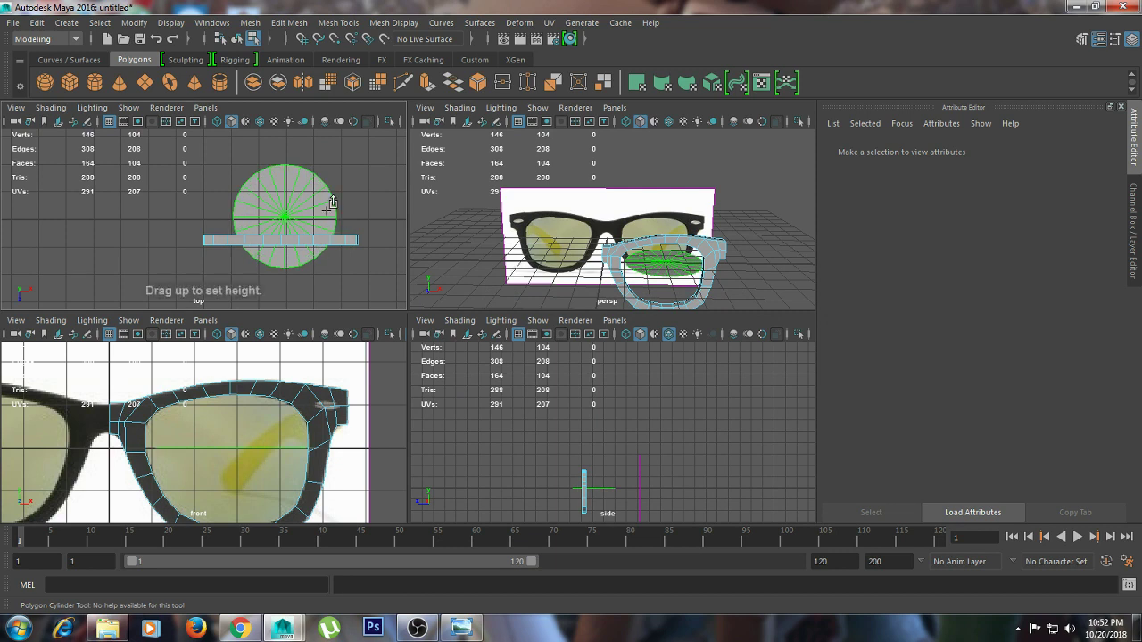
key(ctrl+z)
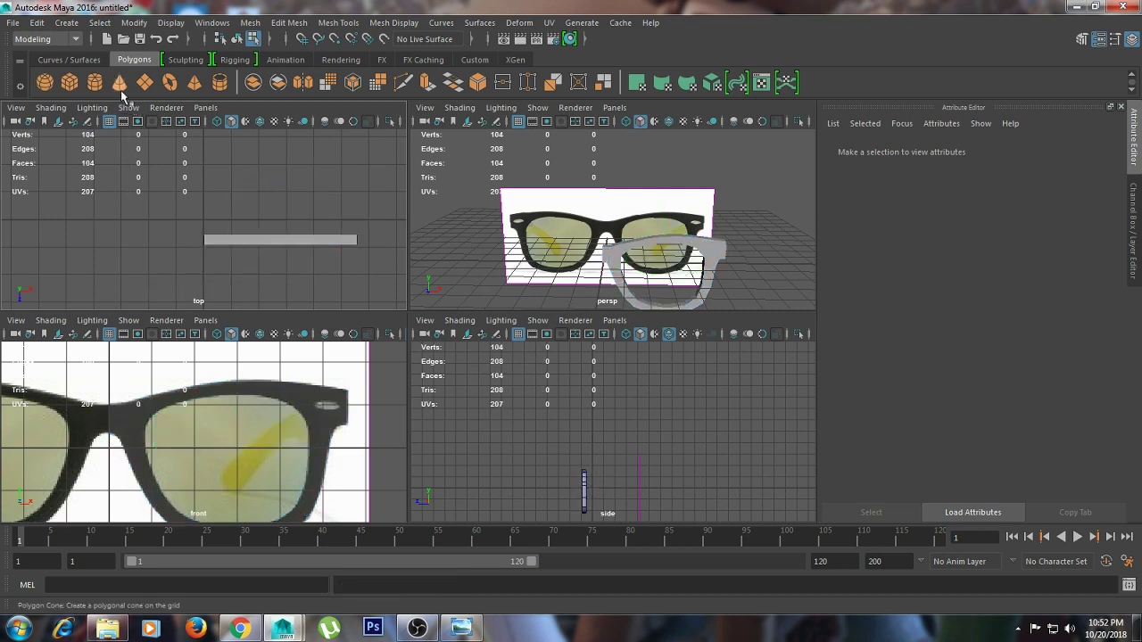
click(44, 82)
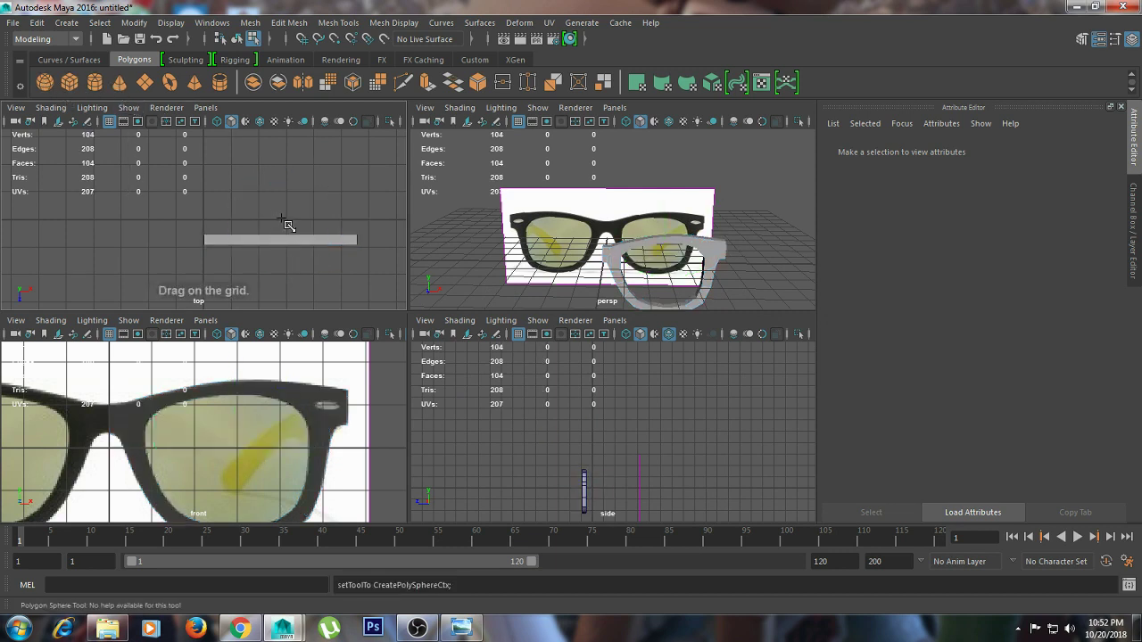
drag(282, 219, 325, 237)
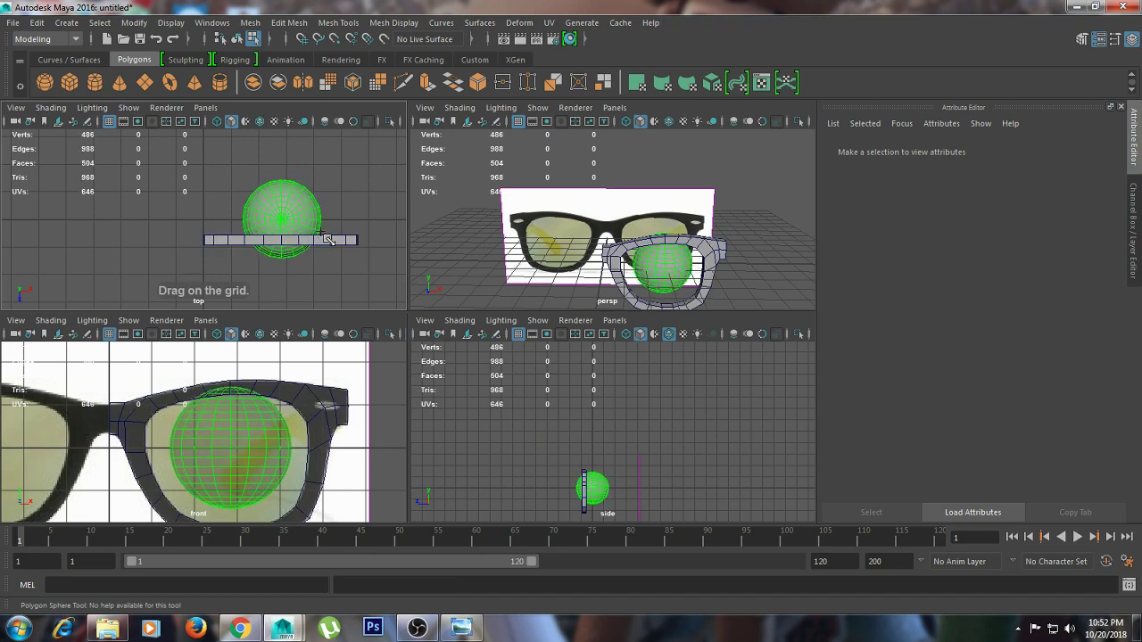
Position the sphere over the right lens, enlarge it slightly, and nudge it upward
drag(236, 453, 238, 459)
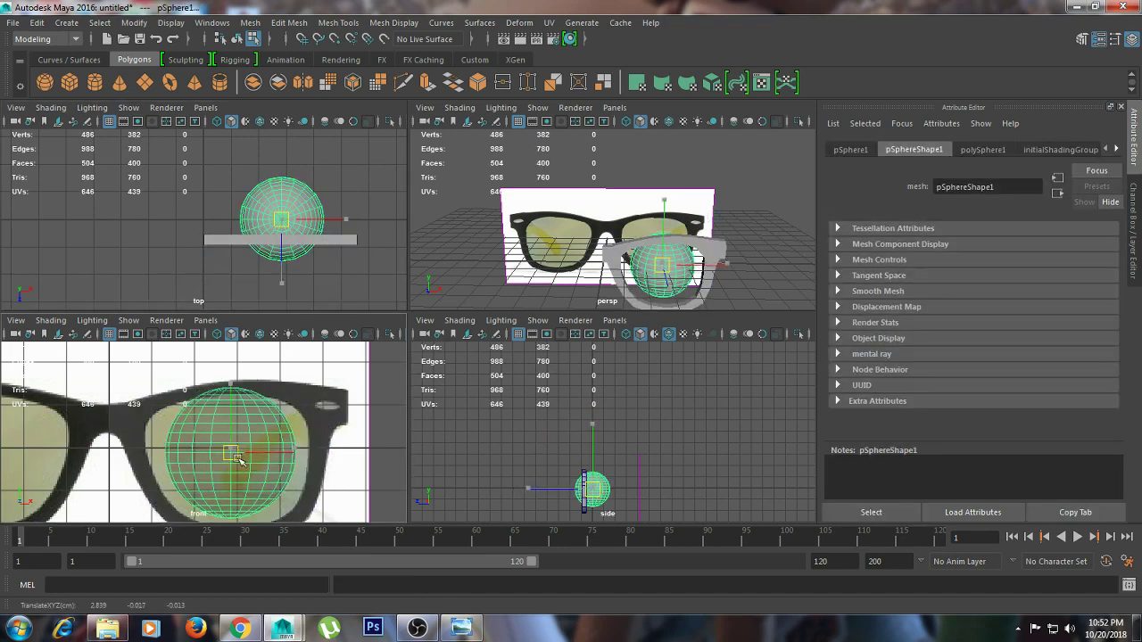
key(e)
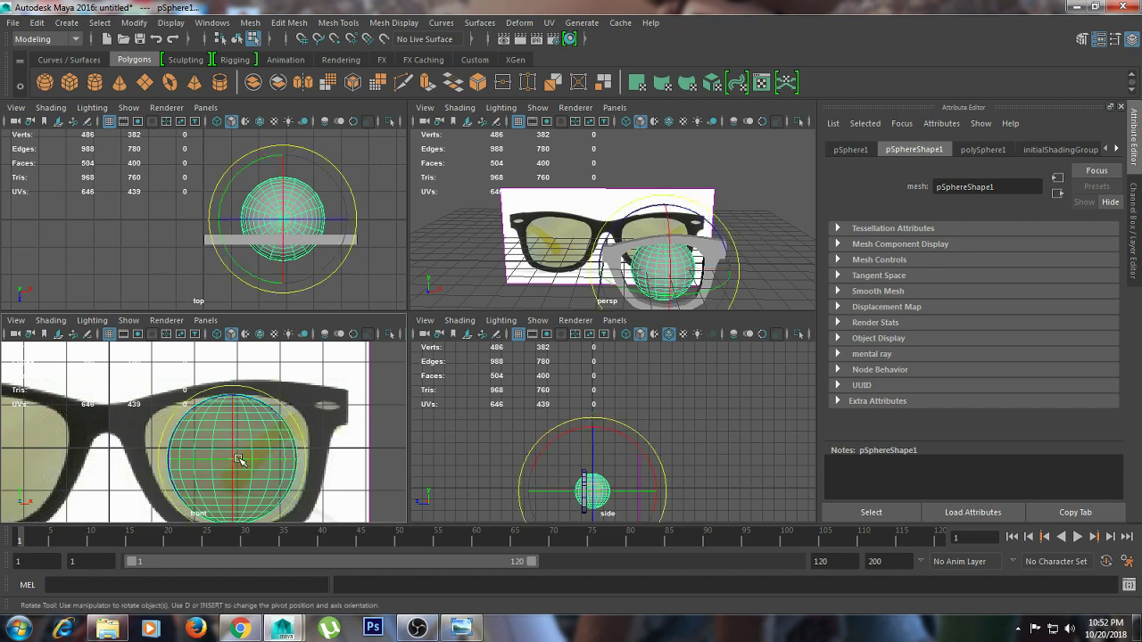
key(r)
drag(238, 460, 239, 461)
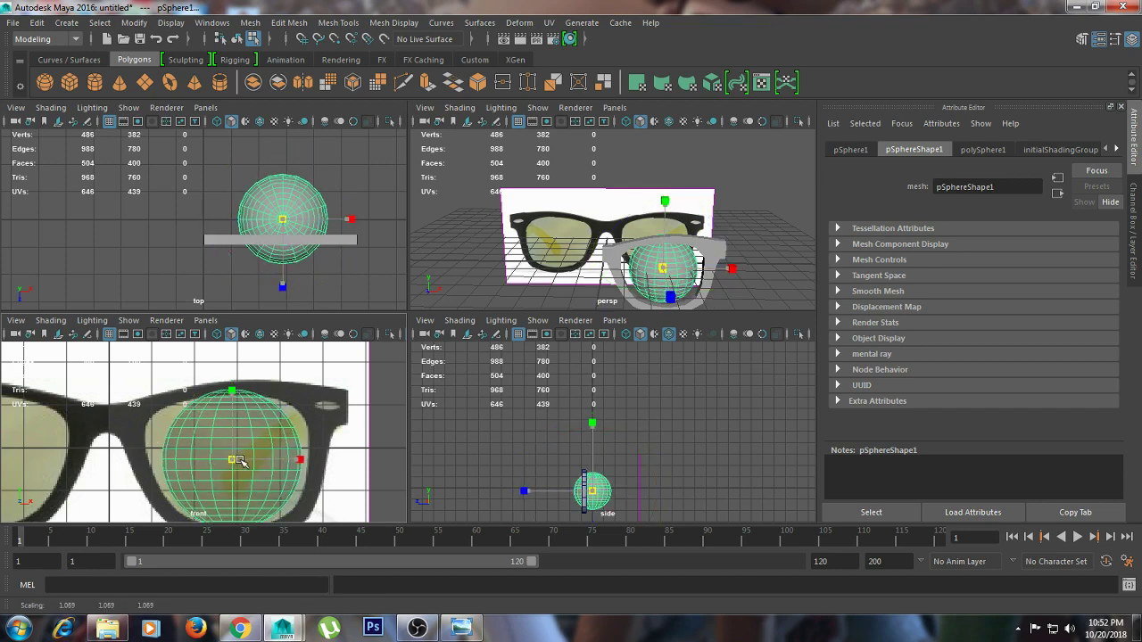
scroll(239, 460, down, 3)
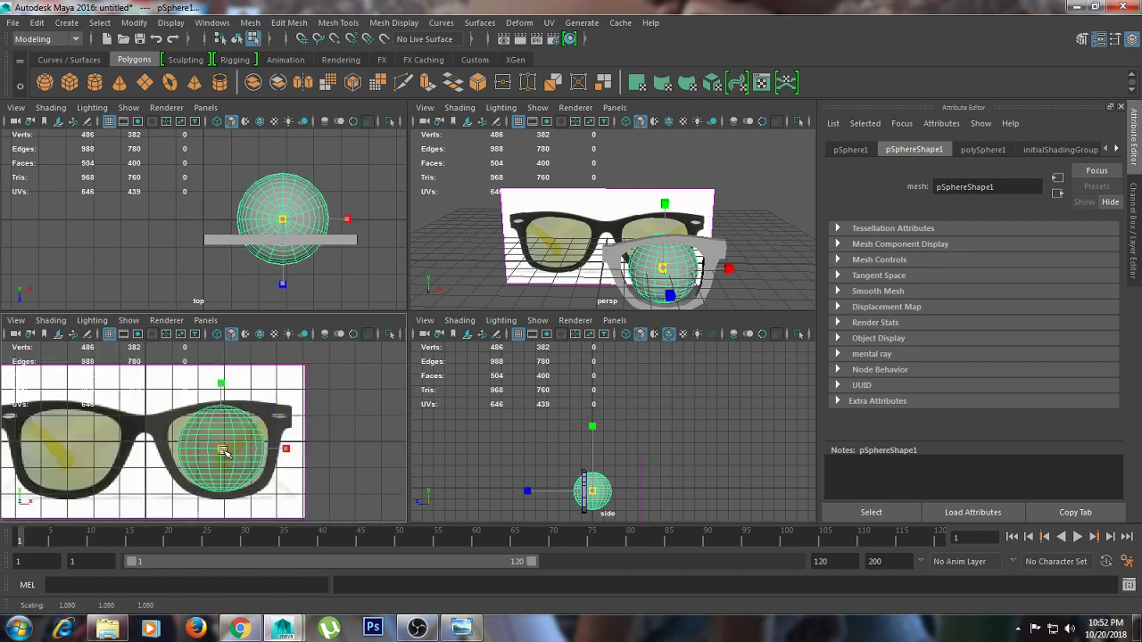
key(e)
key(w)
drag(223, 393, 223, 398)
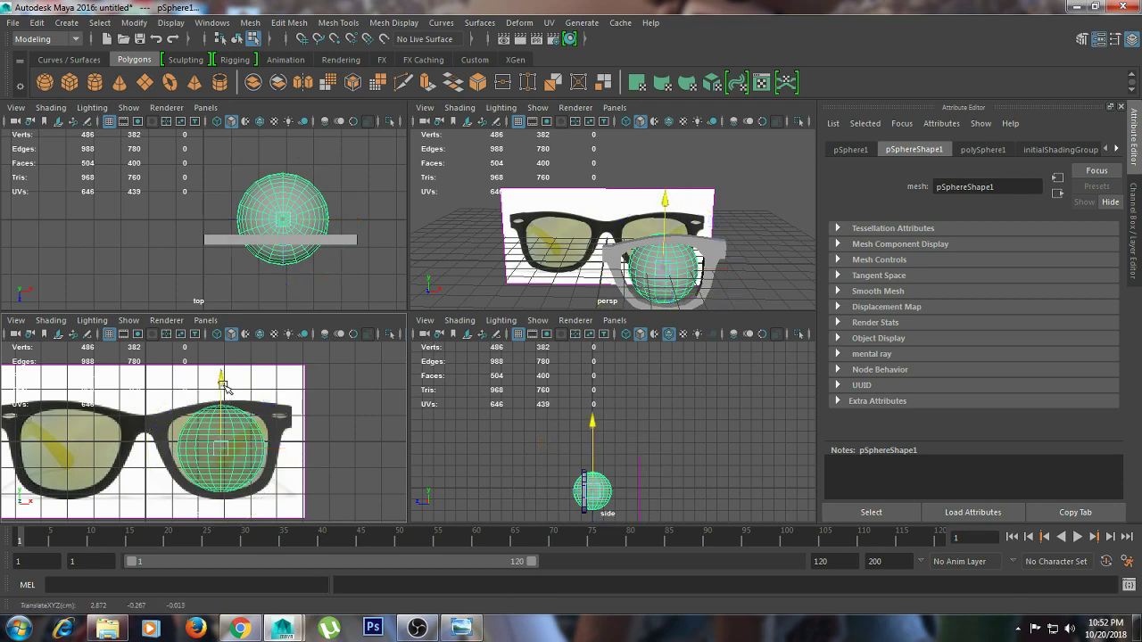
Frame the sphere in the top view and select its upper half of faces
scroll(317, 192, up, 3)
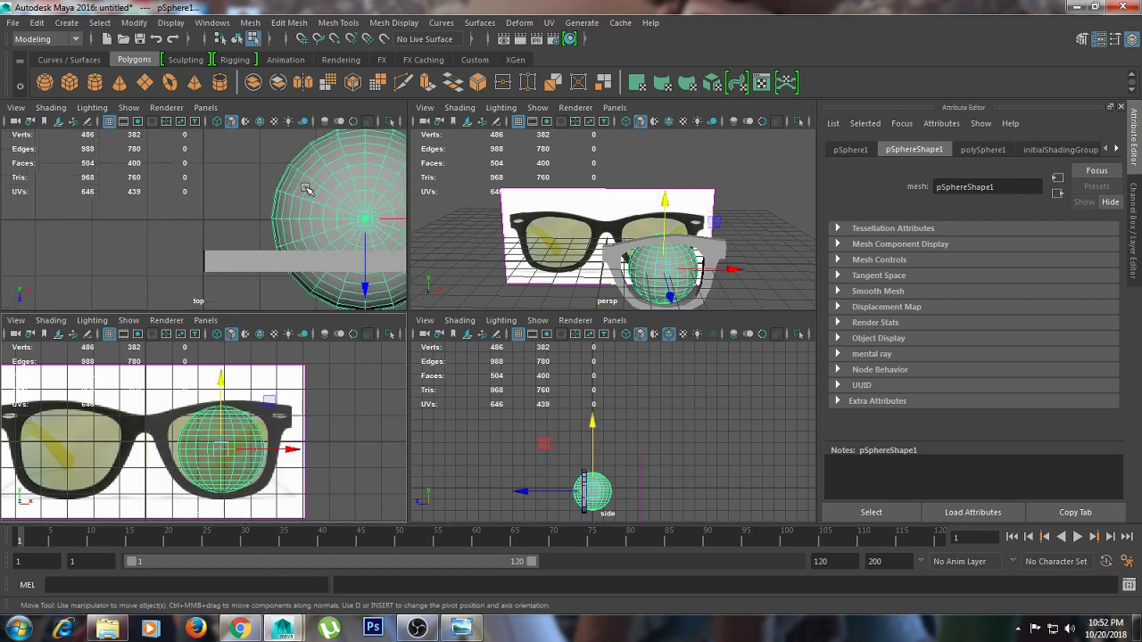
right_drag(317, 192, 243, 183)
scroll(244, 184, down, 3)
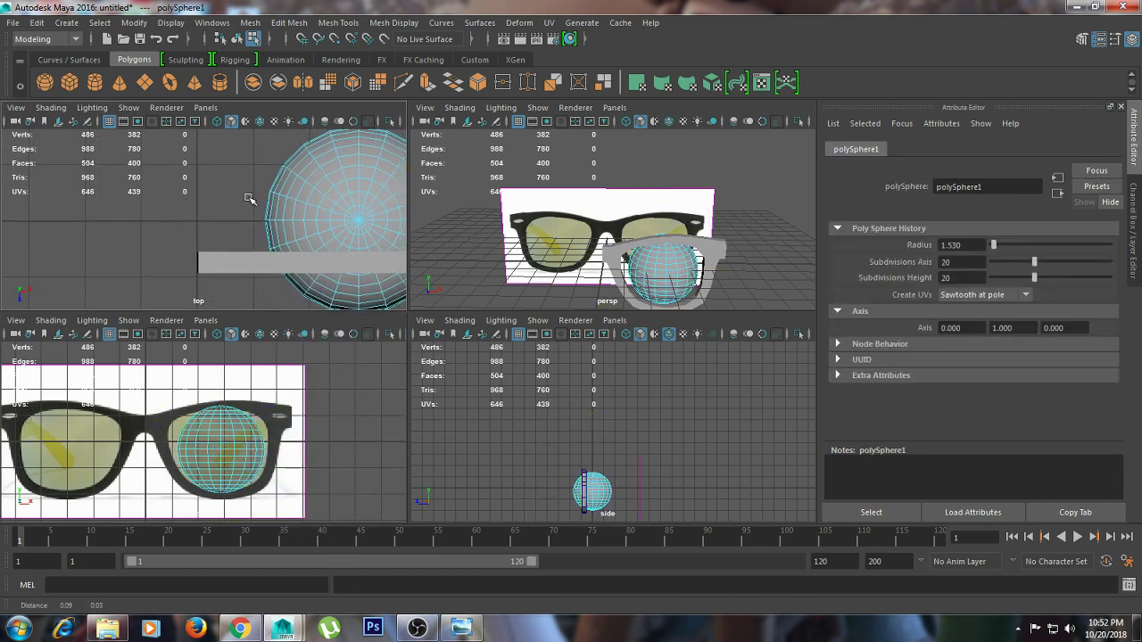
alt+middle_drag(243, 184, 188, 167)
drag(179, 166, 353, 221)
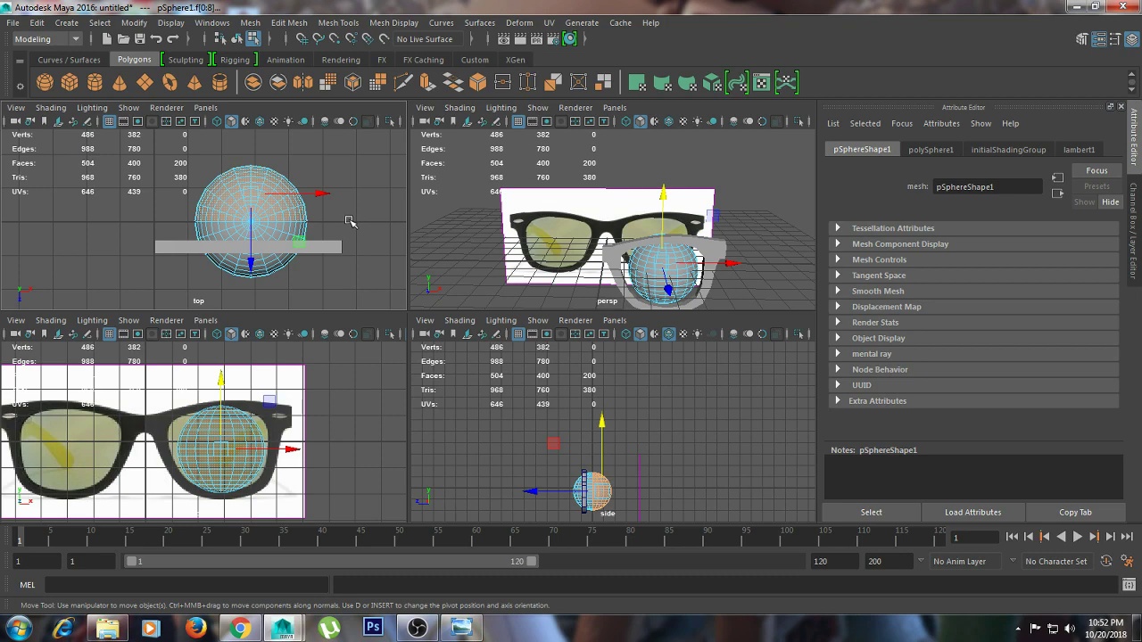
Delete the upper faces to leave a 200-face hemisphere and flatten it to Z scale 0.446
key(Delete)
scroll(312, 221, up, 2)
scroll(312, 222, up, 2)
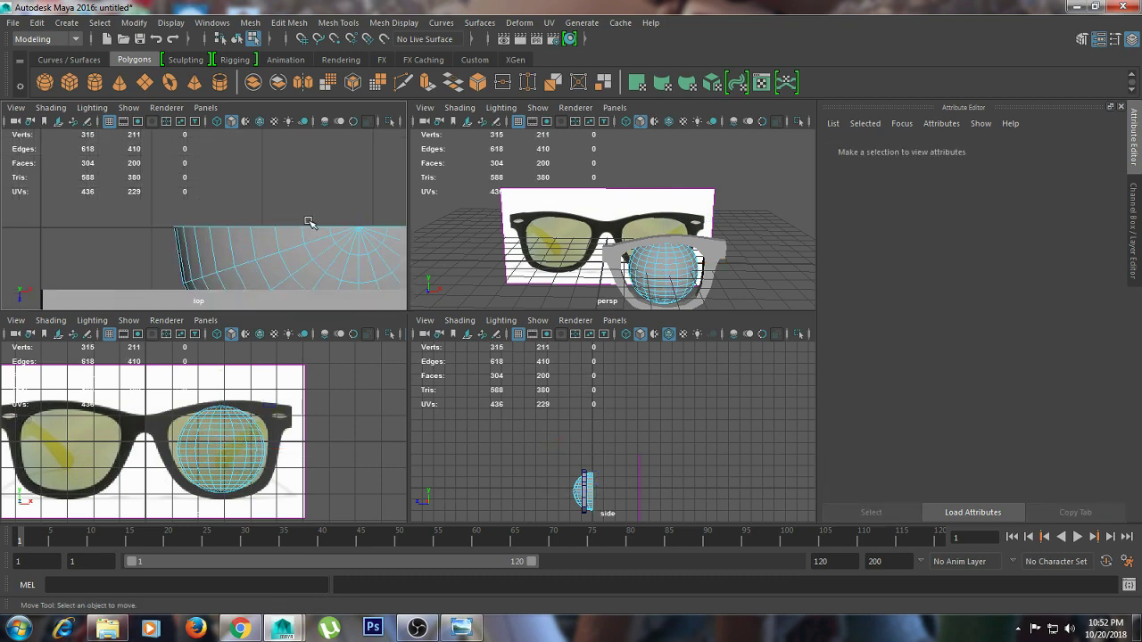
right_drag(310, 222, 348, 187)
scroll(302, 224, down, 3)
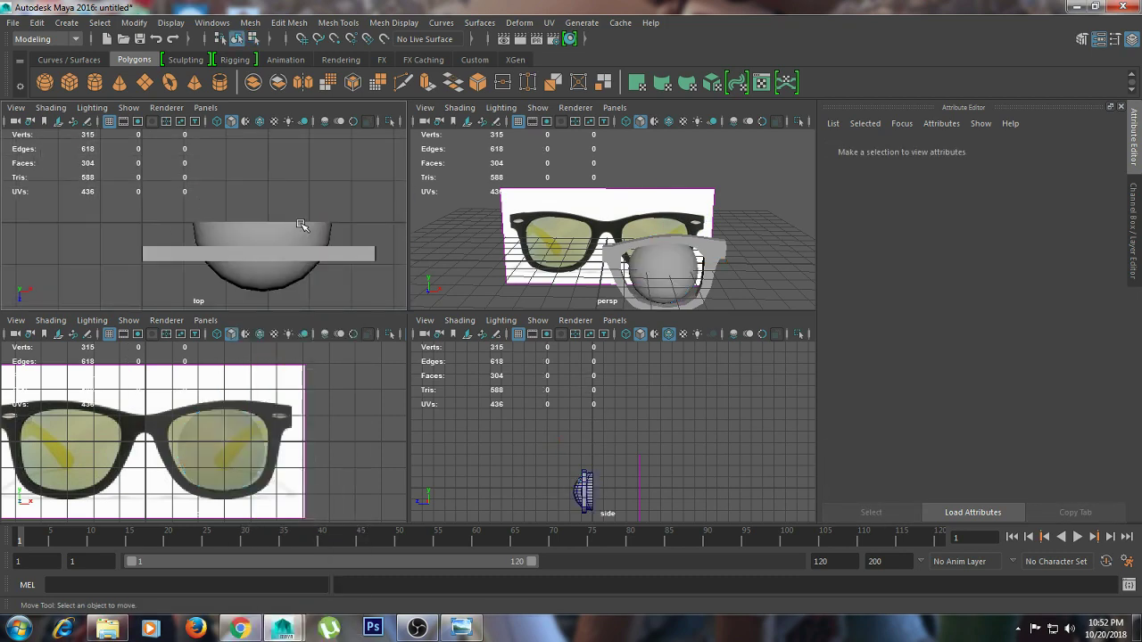
click(302, 225)
key(r)
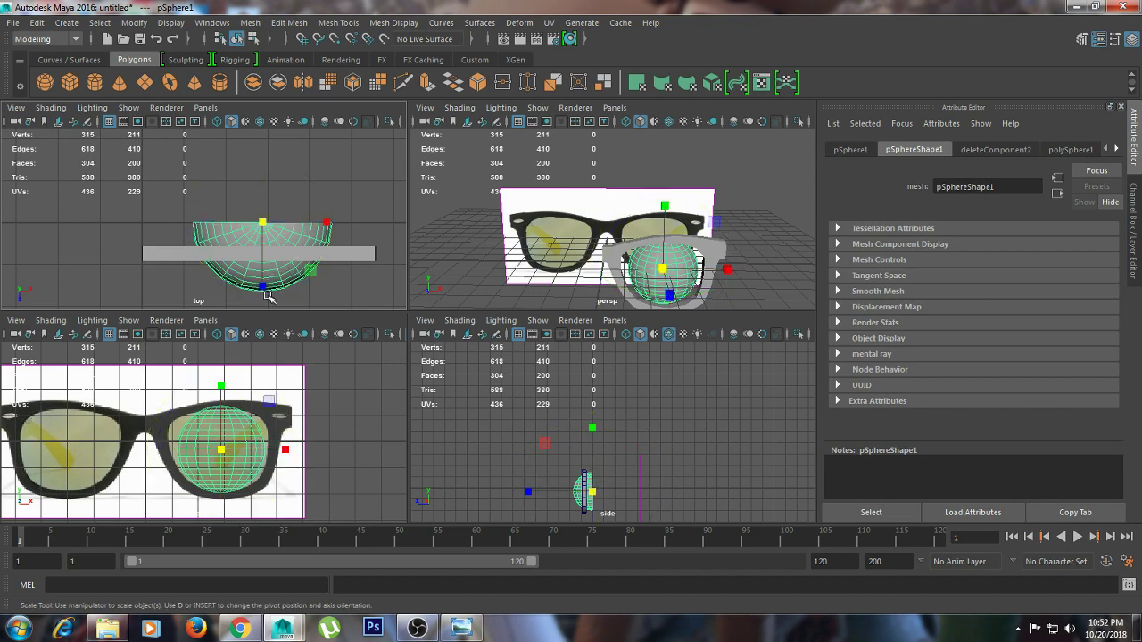
drag(268, 296, 273, 254)
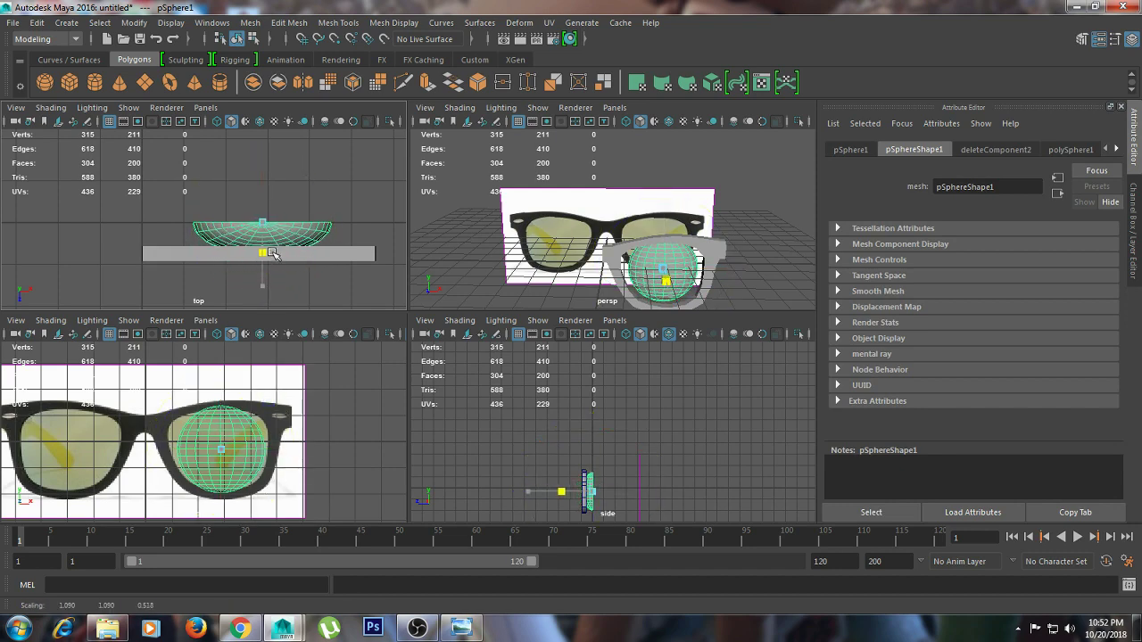
drag(273, 254, 274, 249)
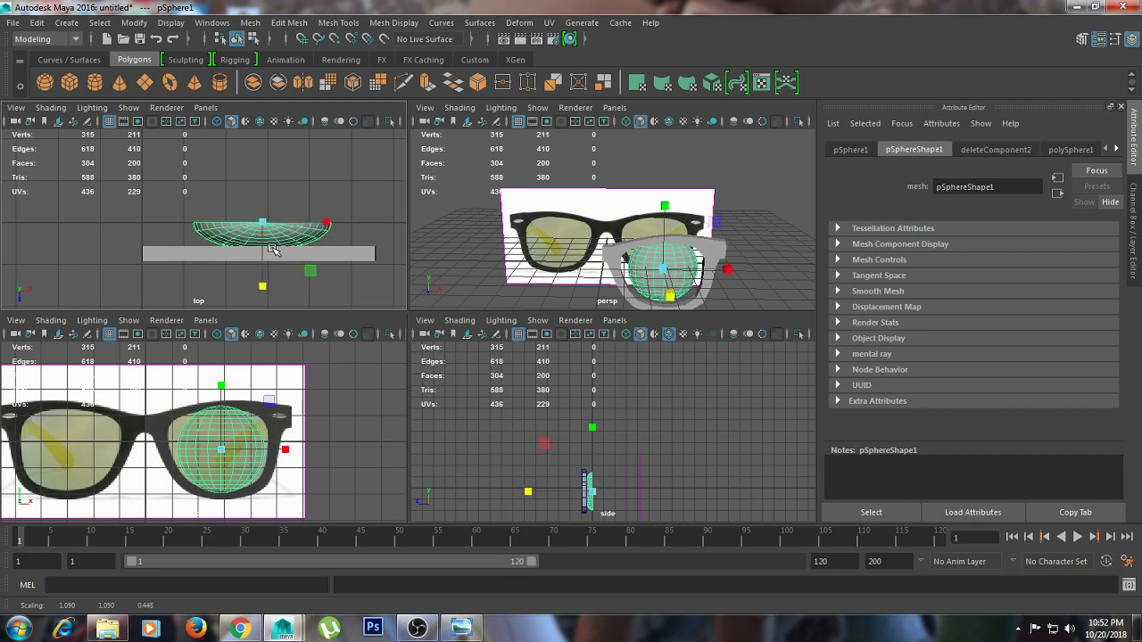
Reselect the flattened lens and move it along Z into the frame
click(274, 252)
click(236, 218)
click(259, 236)
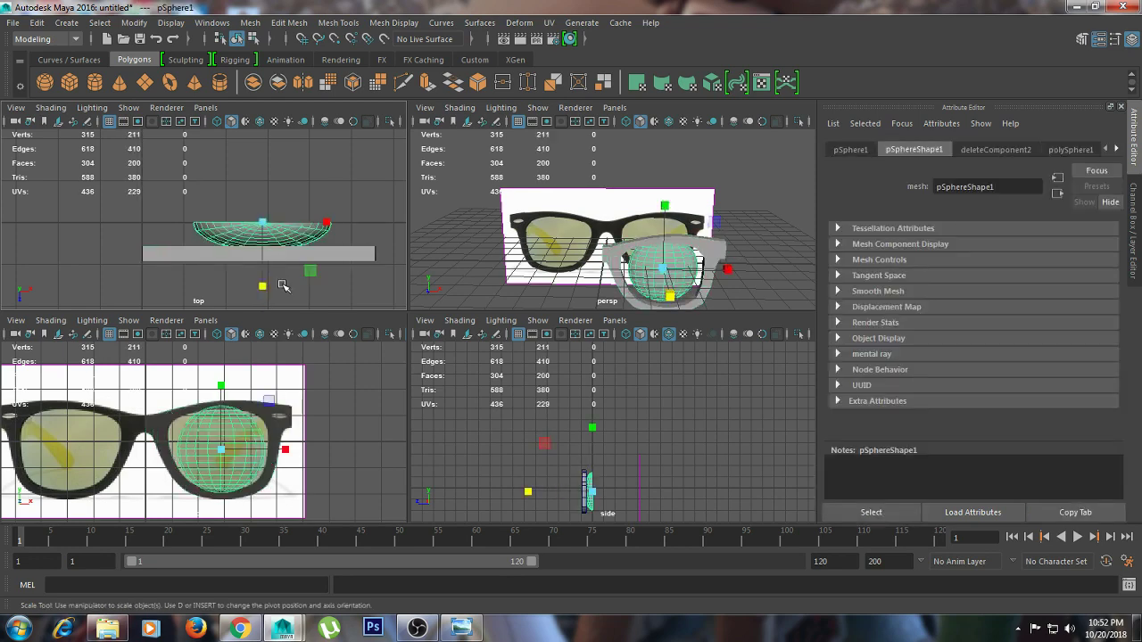
key(w)
drag(262, 287, 263, 306)
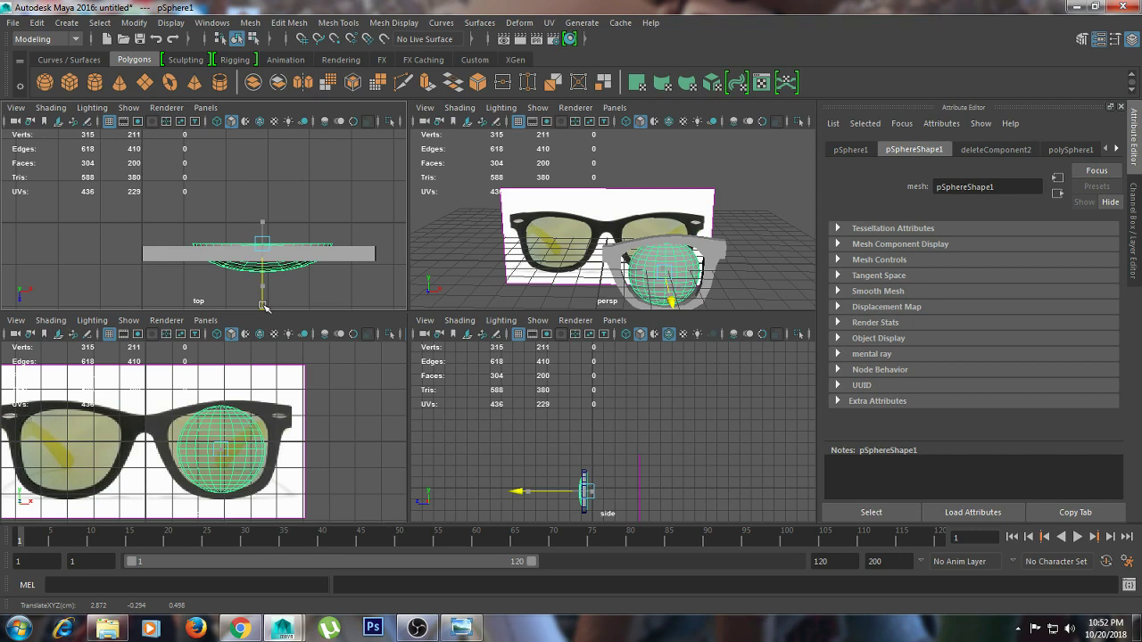
Switch to the Rigging menu set and add a lattice deformer around the lens
click(35, 40)
click(27, 69)
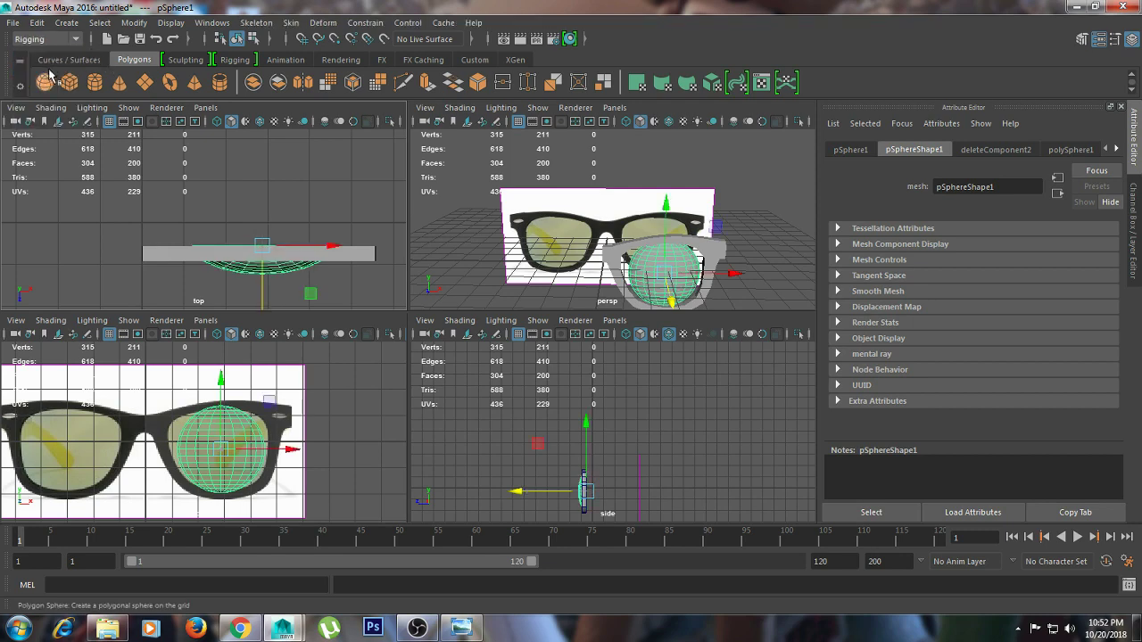
click(326, 23)
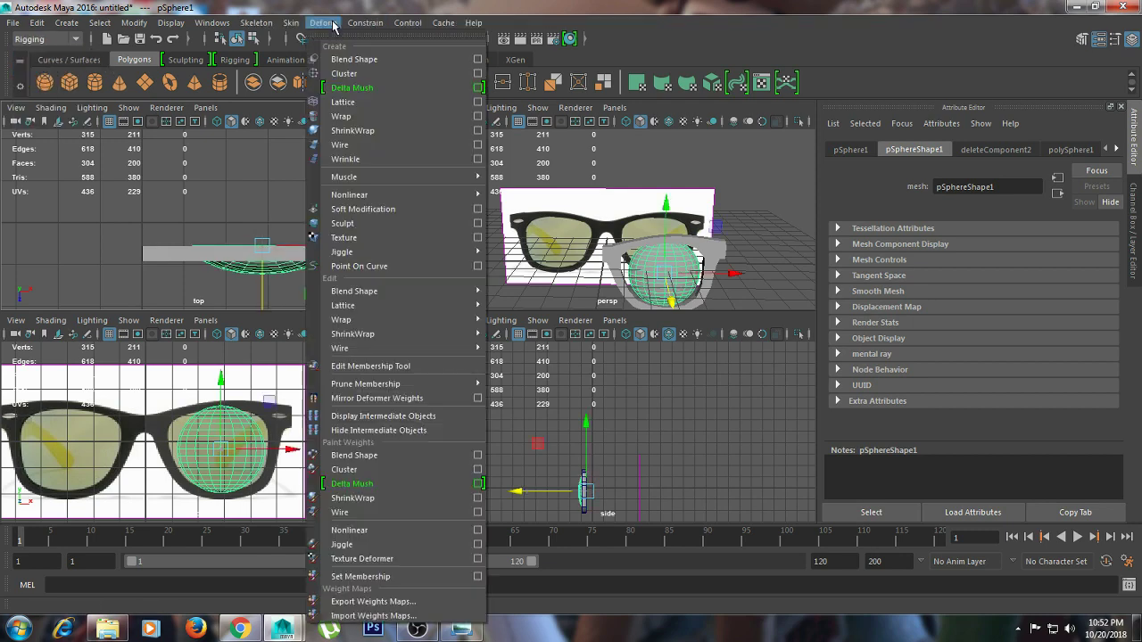
click(368, 105)
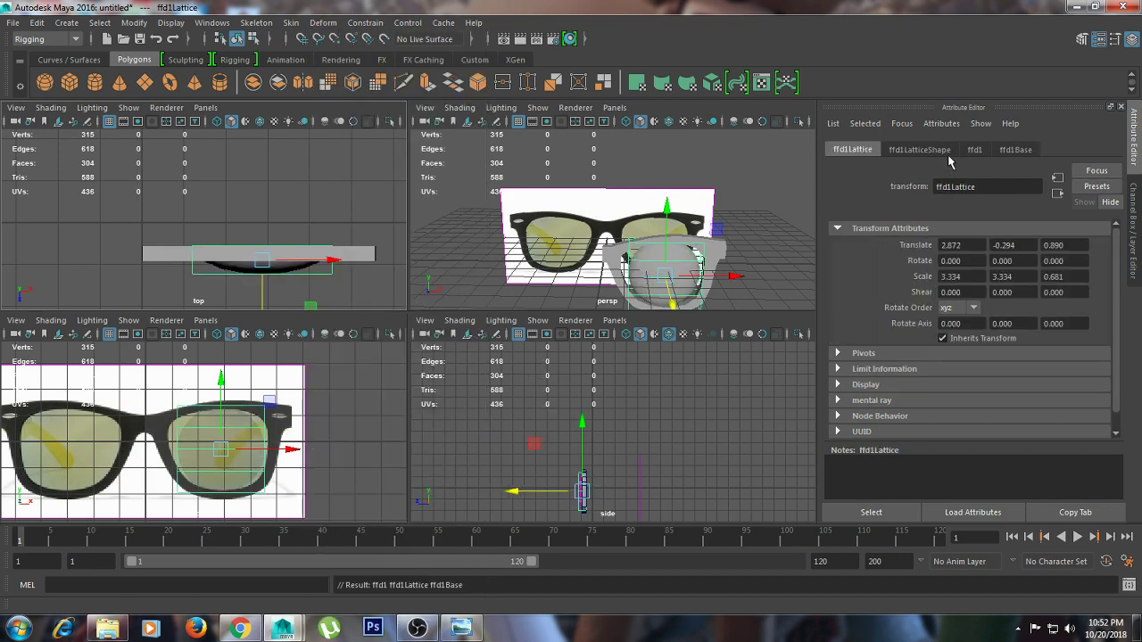
Review the ffd1LatticeShape and ffd1 attributes with 2 × 5 × 2 divisions, then reselect the lattice
click(1015, 150)
click(922, 149)
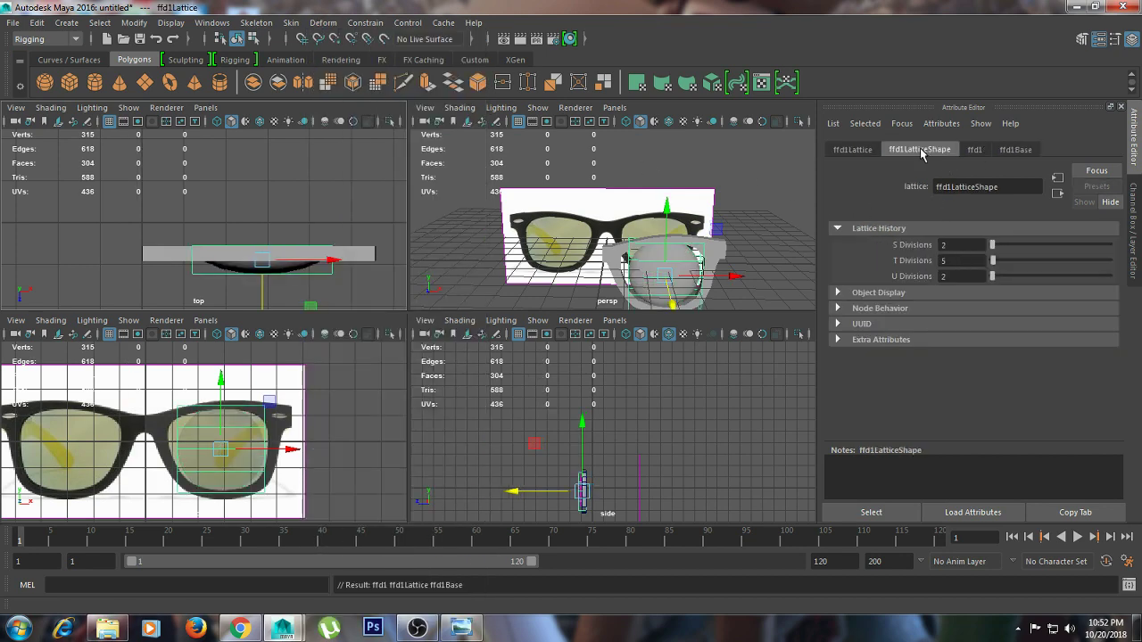
click(853, 150)
click(908, 150)
click(974, 150)
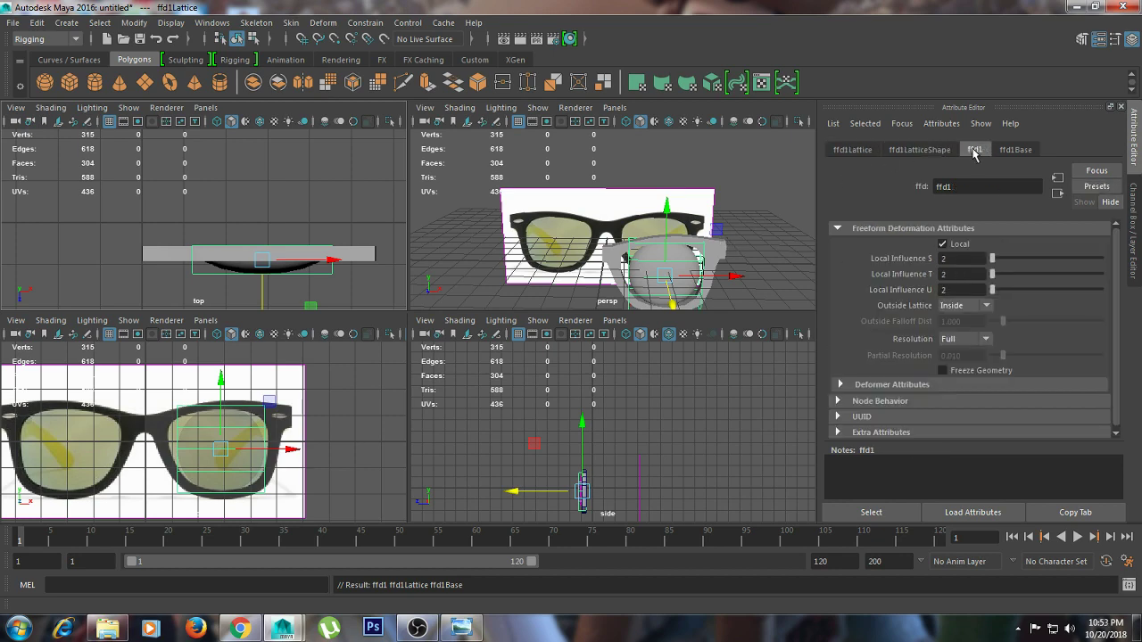
click(1013, 151)
click(975, 151)
click(702, 253)
click(208, 266)
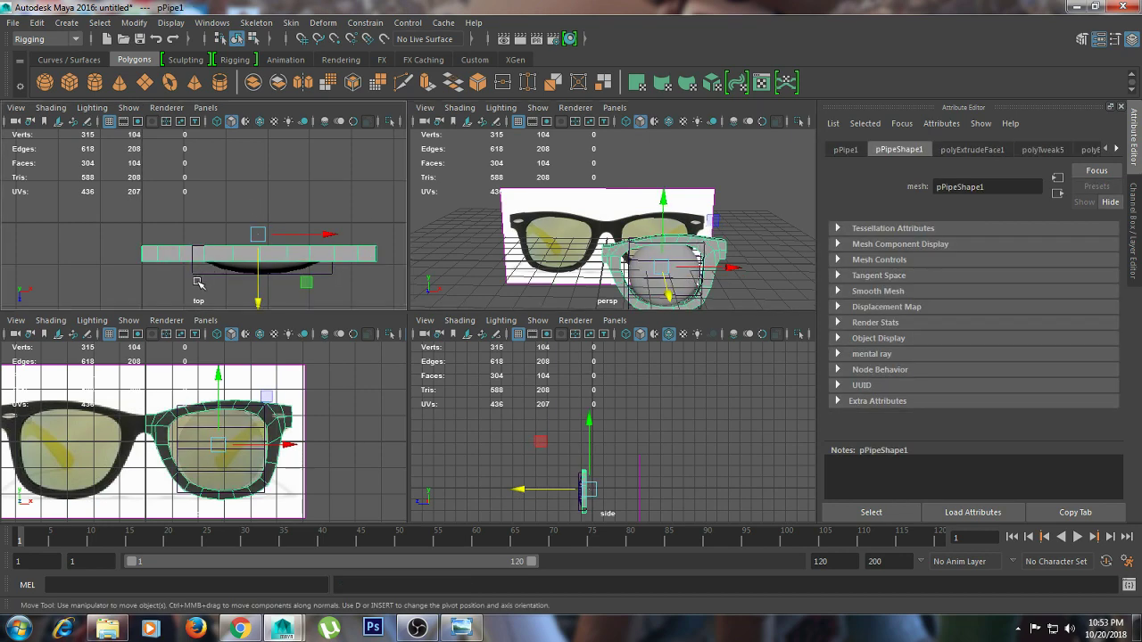
click(200, 272)
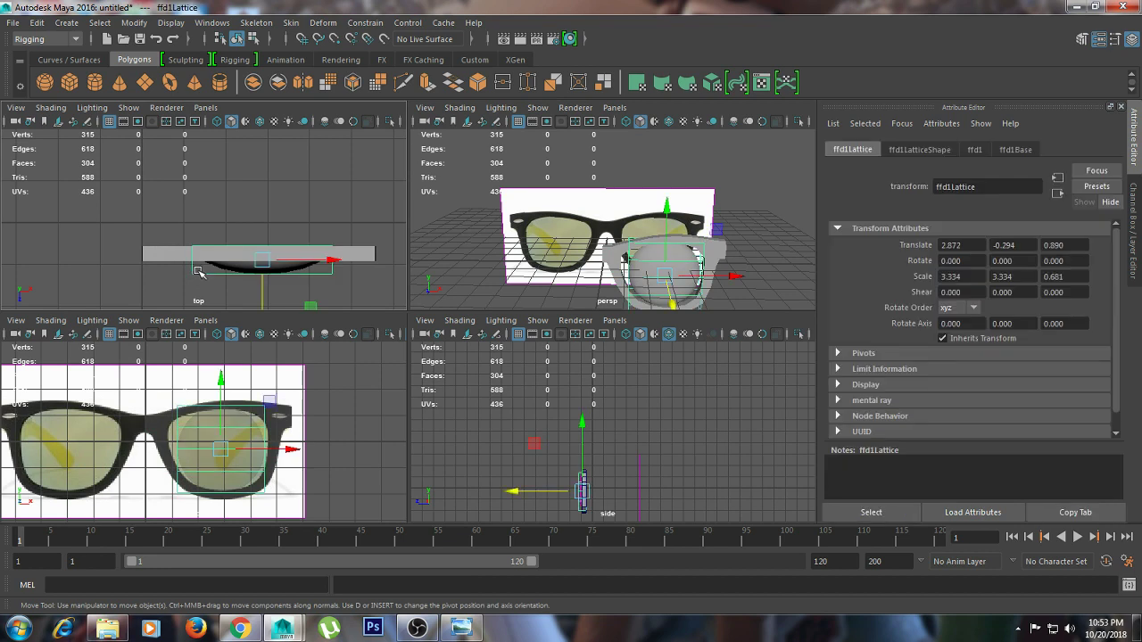
Switch the lattice to point editing and scale the top rows of points wider along X
right_click(198, 271)
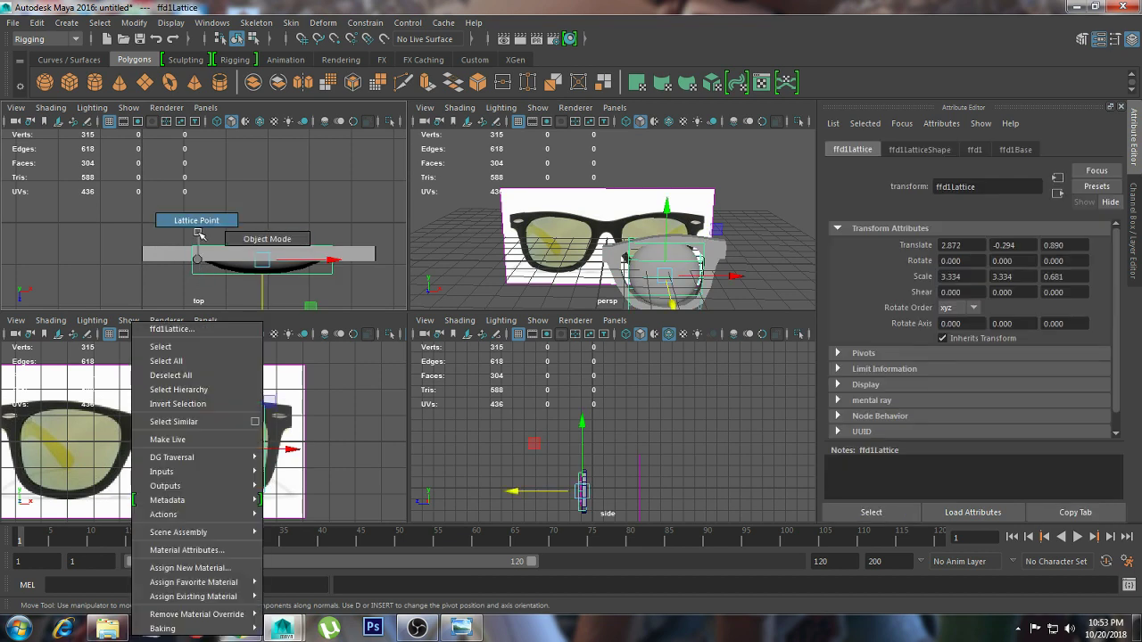
click(199, 234)
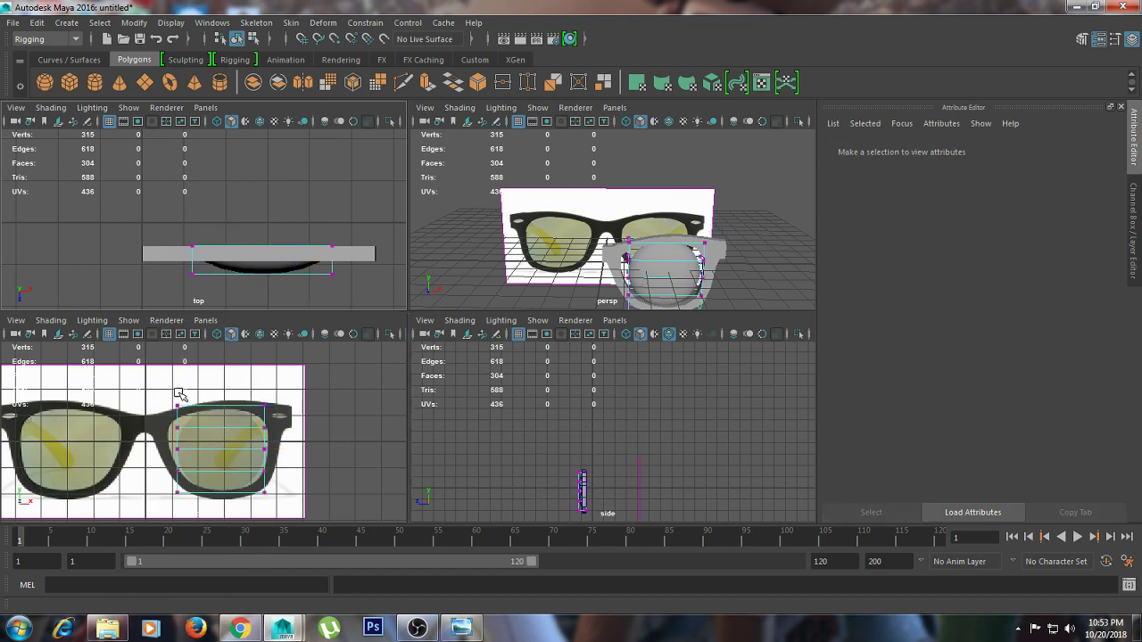
drag(166, 411, 299, 408)
key(e)
key(r)
scroll(147, 416, up, 2)
scroll(147, 416, up, 2)
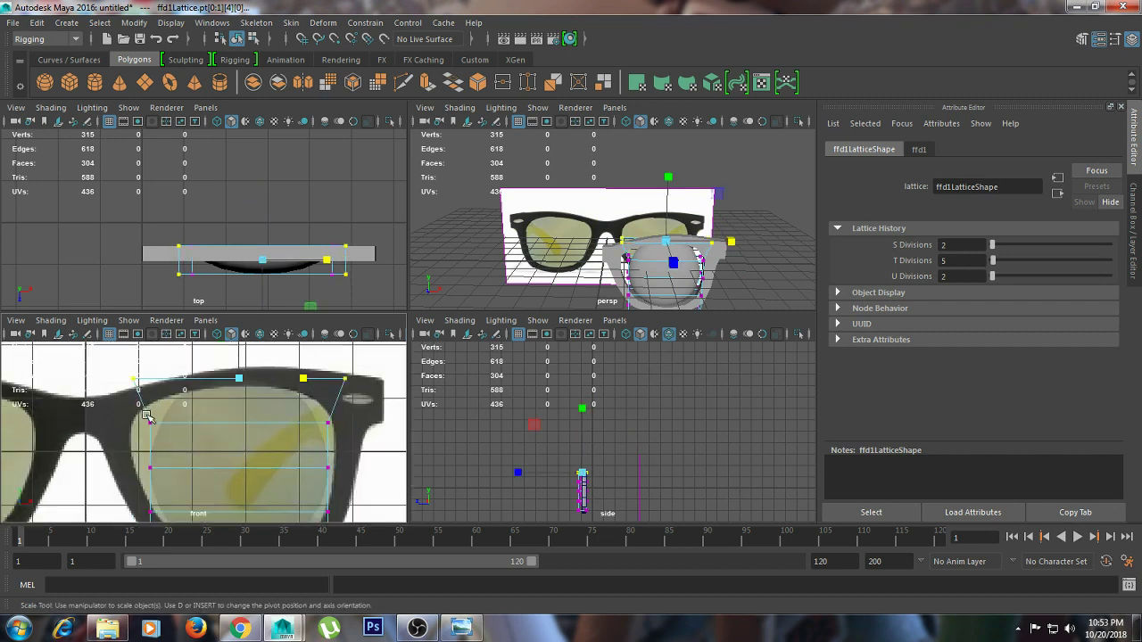
mouse_move(284, 439)
mouse_down()
mouse_move(357, 437)
mouse_move(323, 425)
mouse_up()
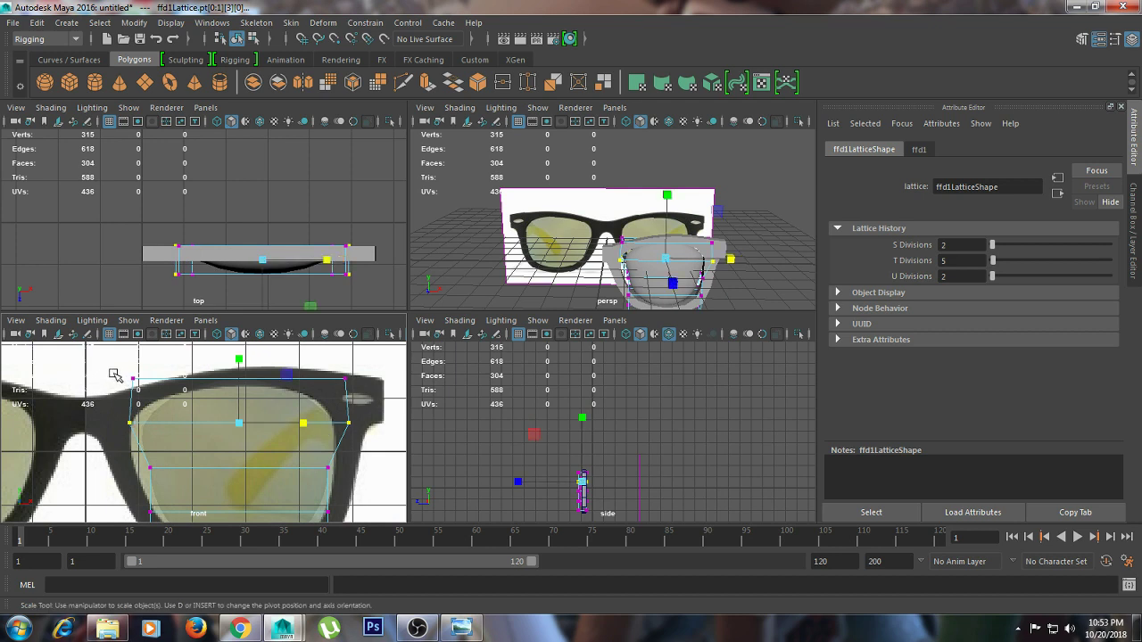
Push the left lattice points outward toward the frame's left edge
drag(113, 375, 371, 441)
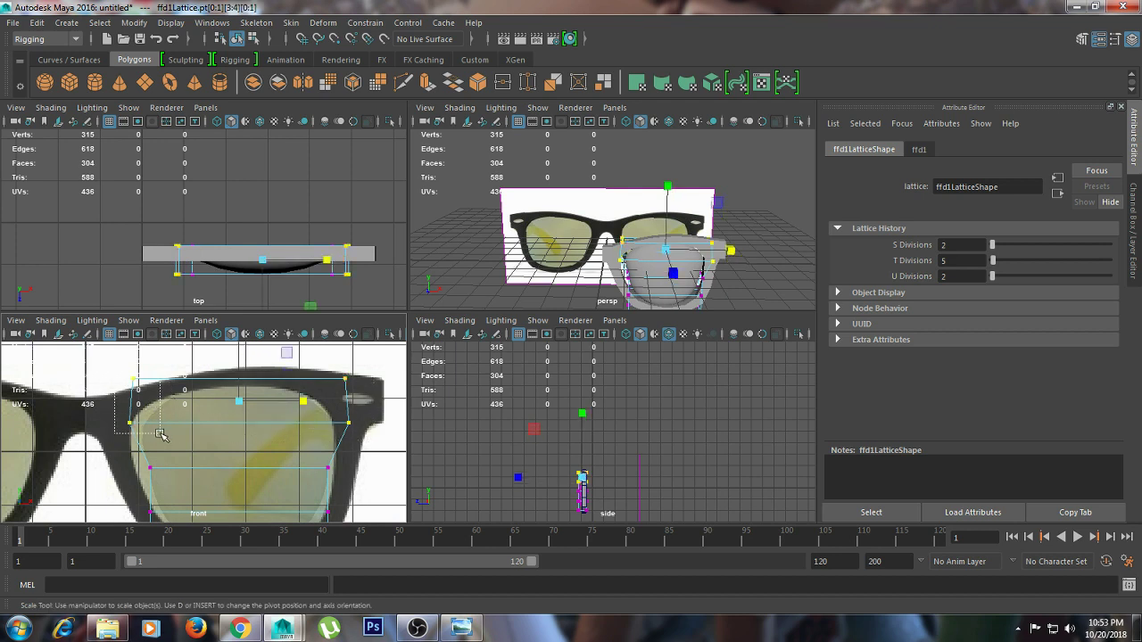
drag(160, 434, 179, 402)
key(w)
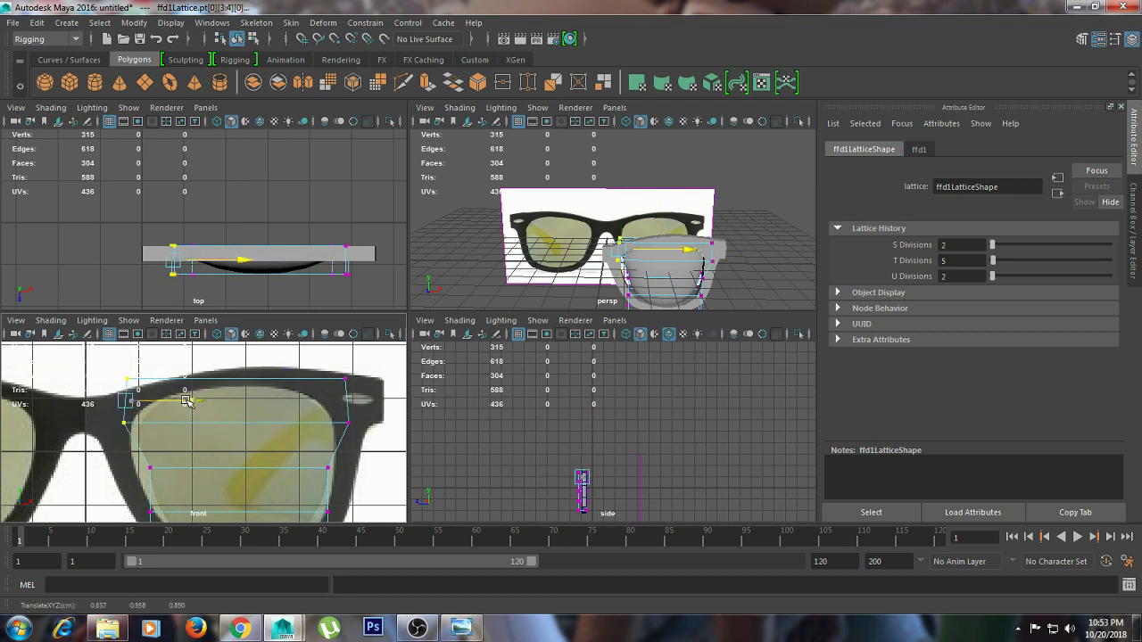
alt+middle_drag(125, 425, 142, 404)
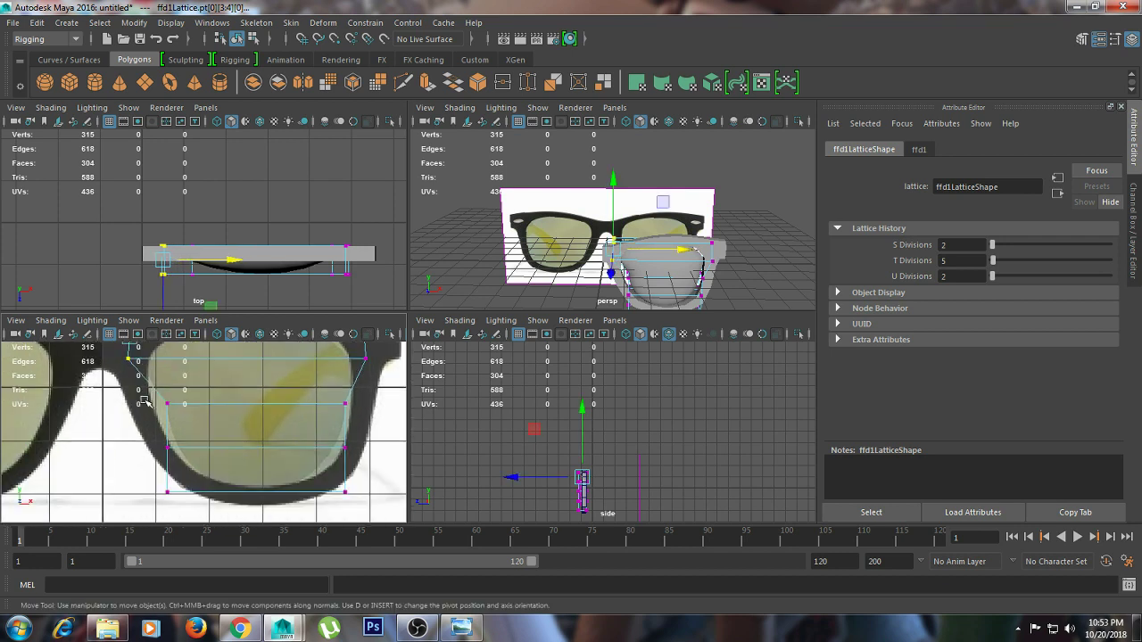
mouse_move(209, 429)
mouse_down()
mouse_move(190, 411)
mouse_move(211, 404)
mouse_up()
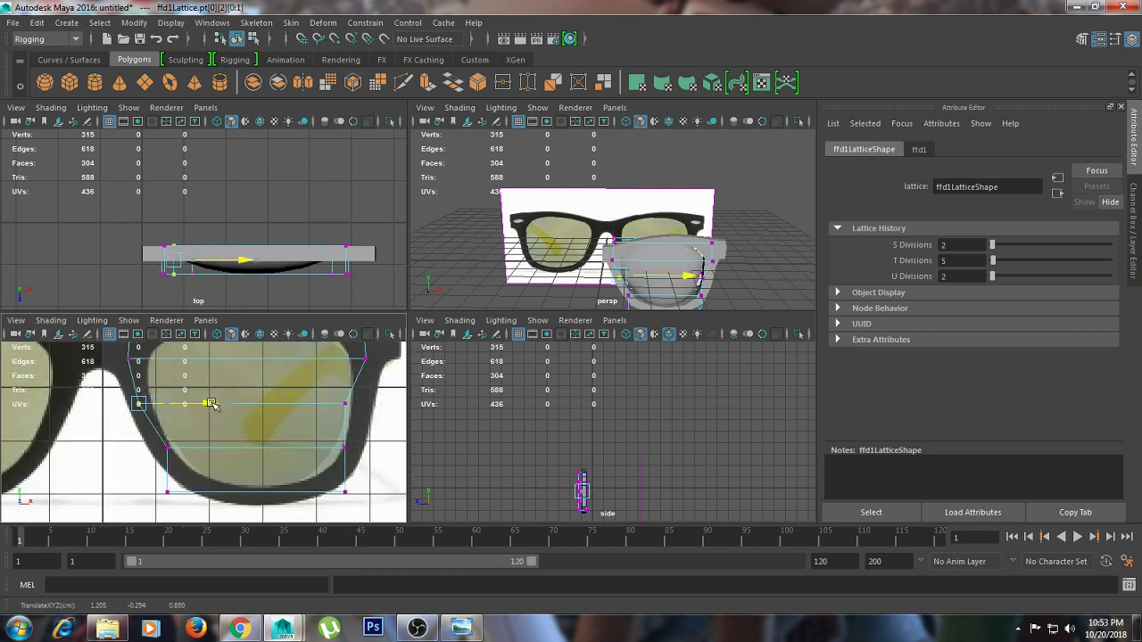
drag(183, 464, 152, 433)
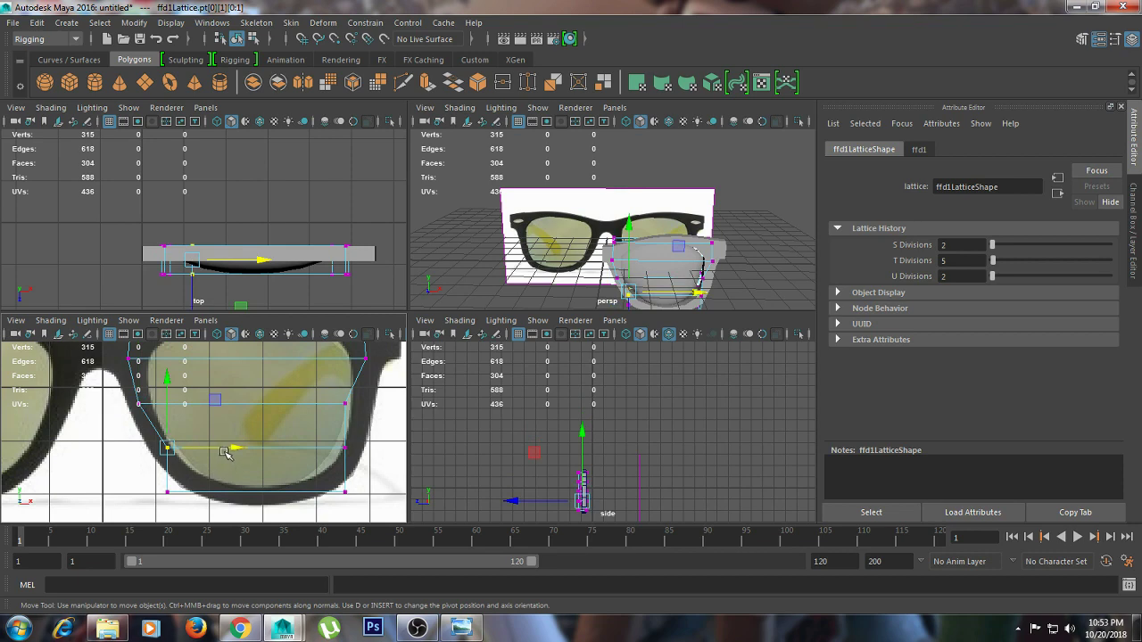
drag(235, 448, 224, 449)
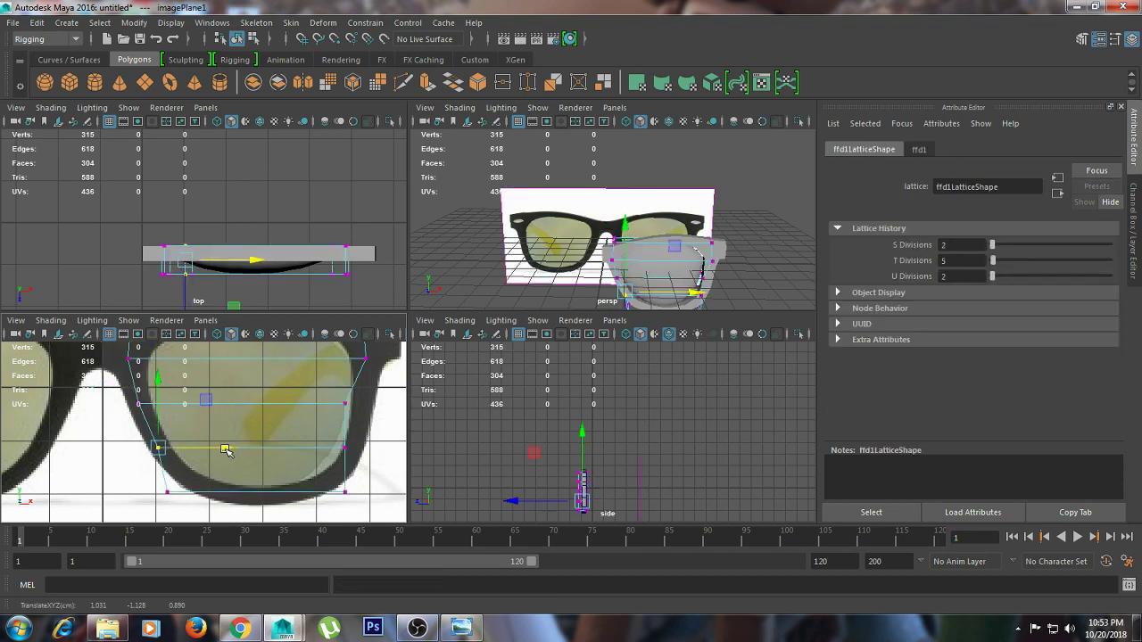
Adjust the middle lattice points vertically and select the right-edge points
mouse_move(302, 444)
mouse_down()
mouse_move(379, 465)
mouse_move(372, 487)
mouse_move(406, 474)
mouse_up()
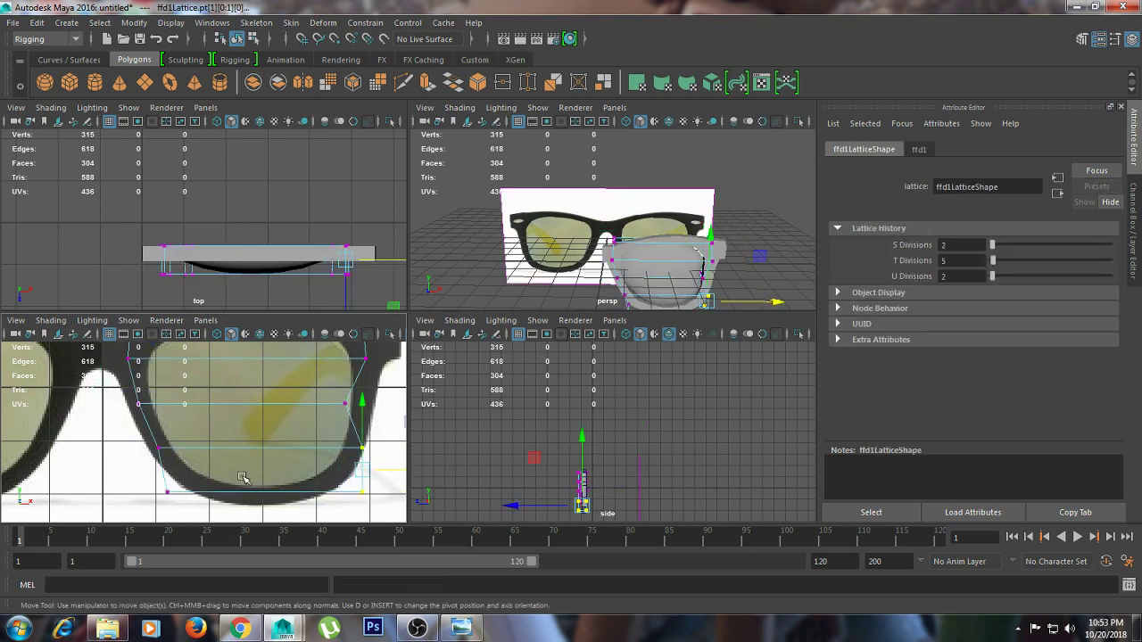
drag(370, 521, 335, 498)
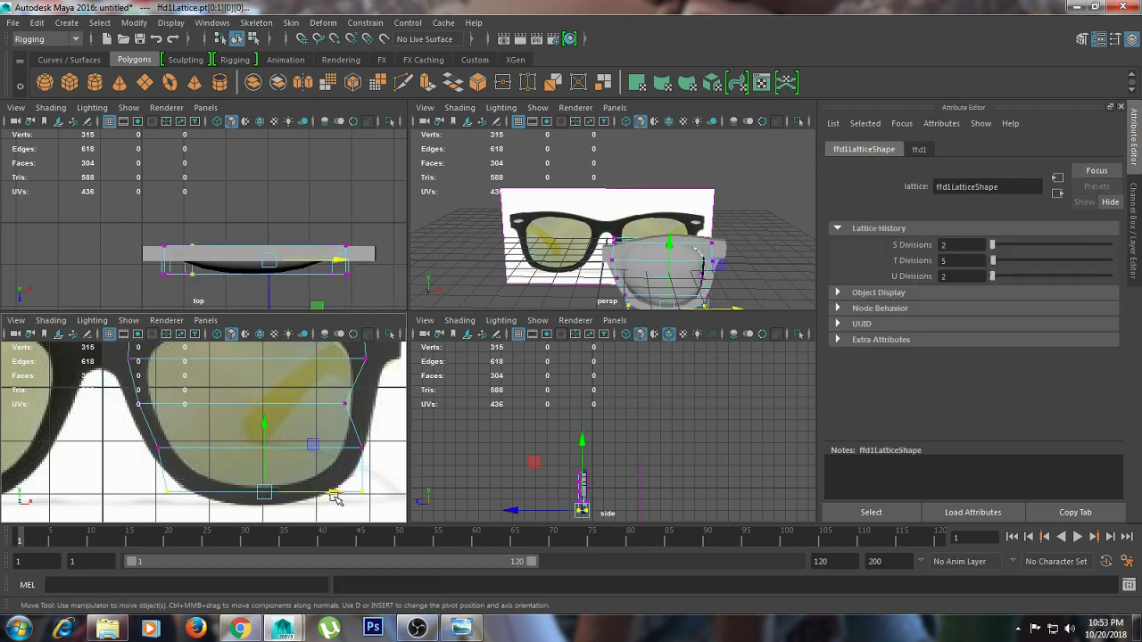
click(266, 438)
alt+middle_drag(318, 415, 271, 453)
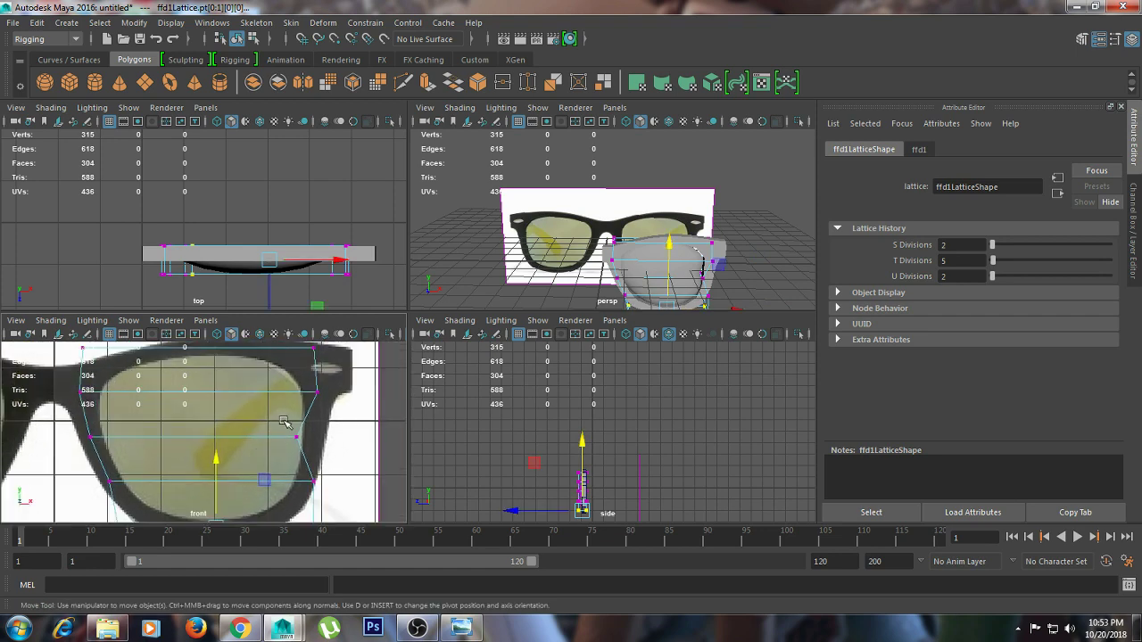
drag(283, 422, 367, 450)
click(379, 437)
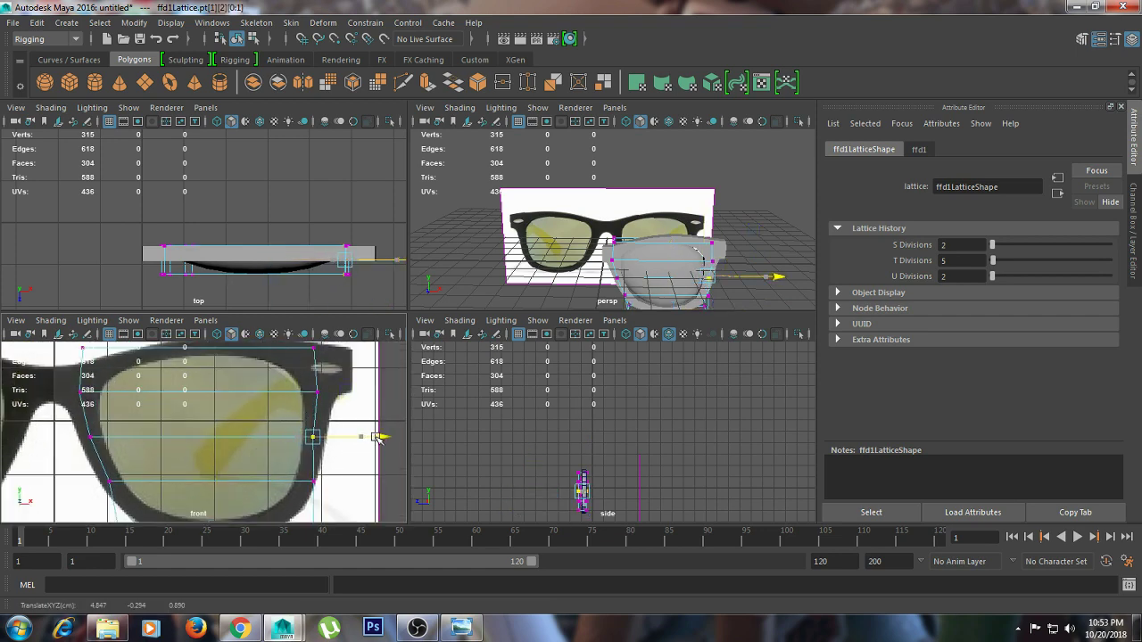
Pull the top-right lattice point outward to the frame outline, then check the bottom and left points
alt+middle_drag(300, 374, 282, 413)
click(300, 392)
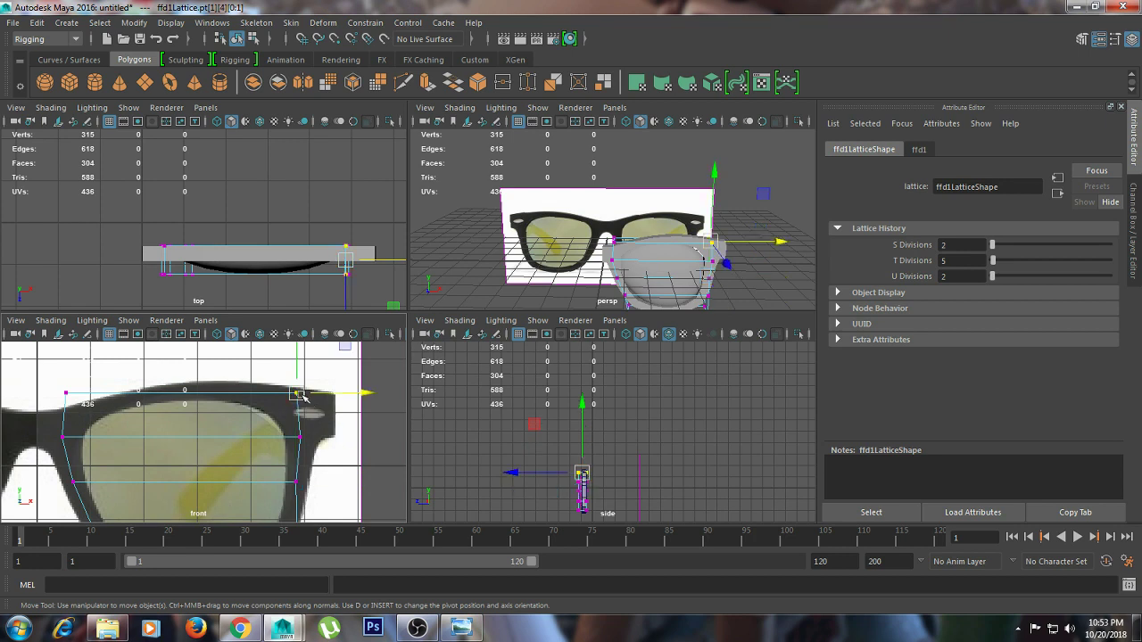
drag(301, 396, 330, 395)
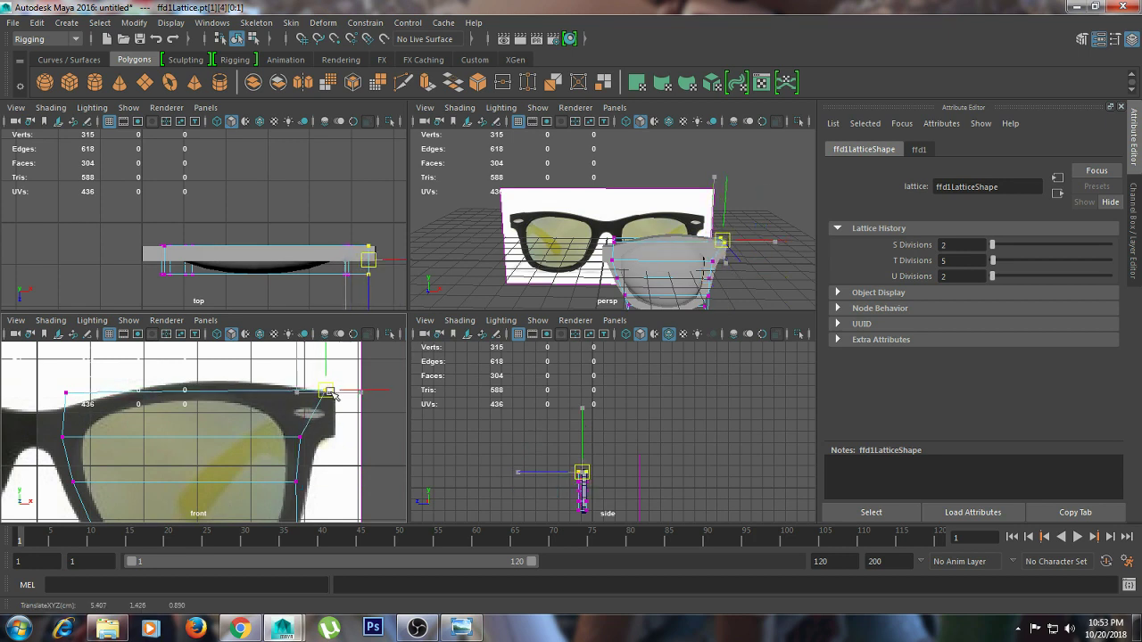
mouse_move(330, 396)
mouse_down()
mouse_move(326, 491)
mouse_move(350, 461)
mouse_up()
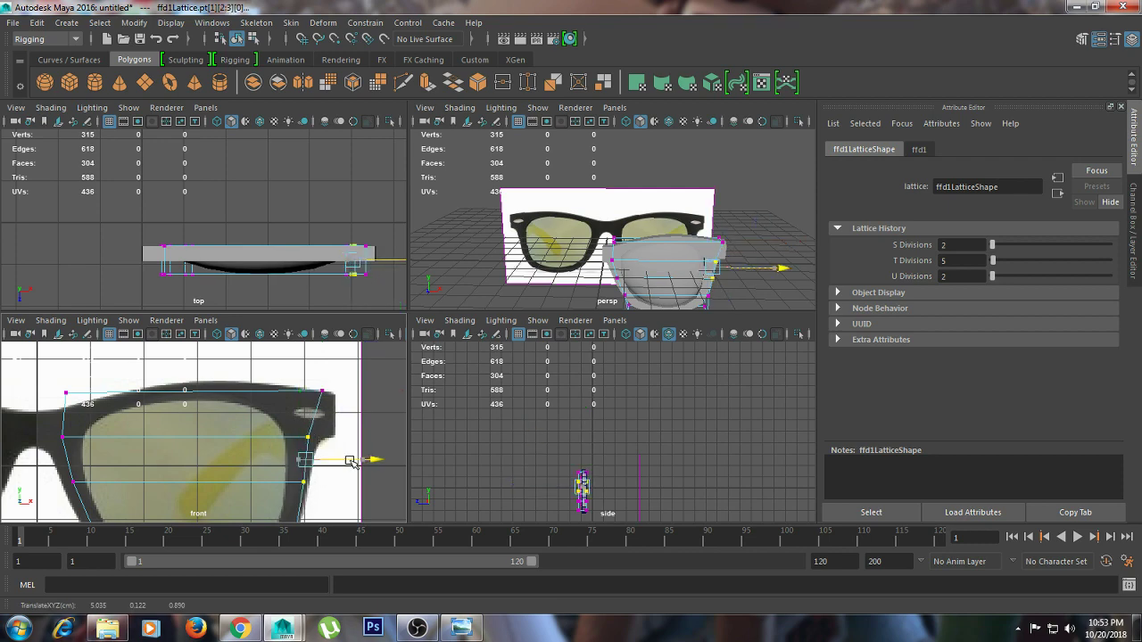
alt+middle_drag(350, 462, 353, 417)
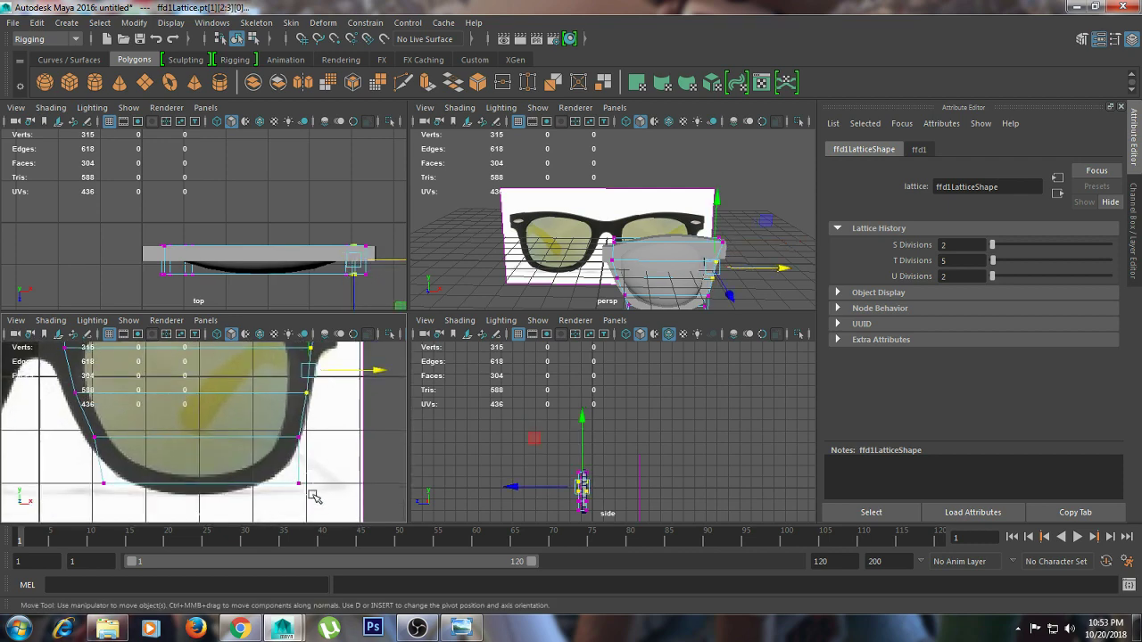
drag(287, 472, 348, 483)
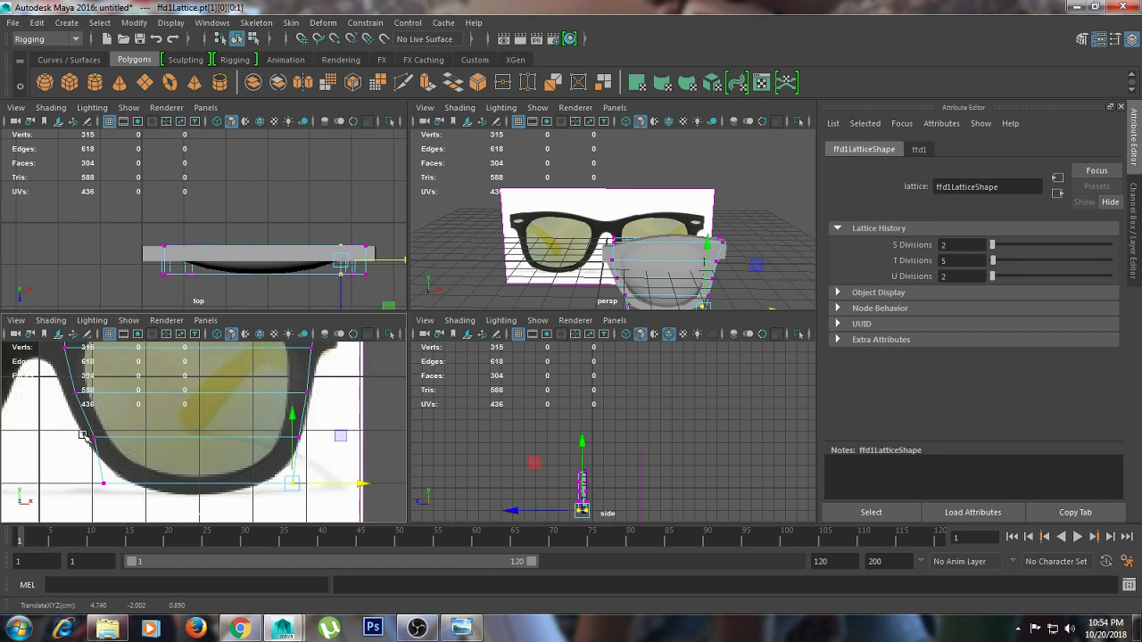
drag(83, 436, 150, 439)
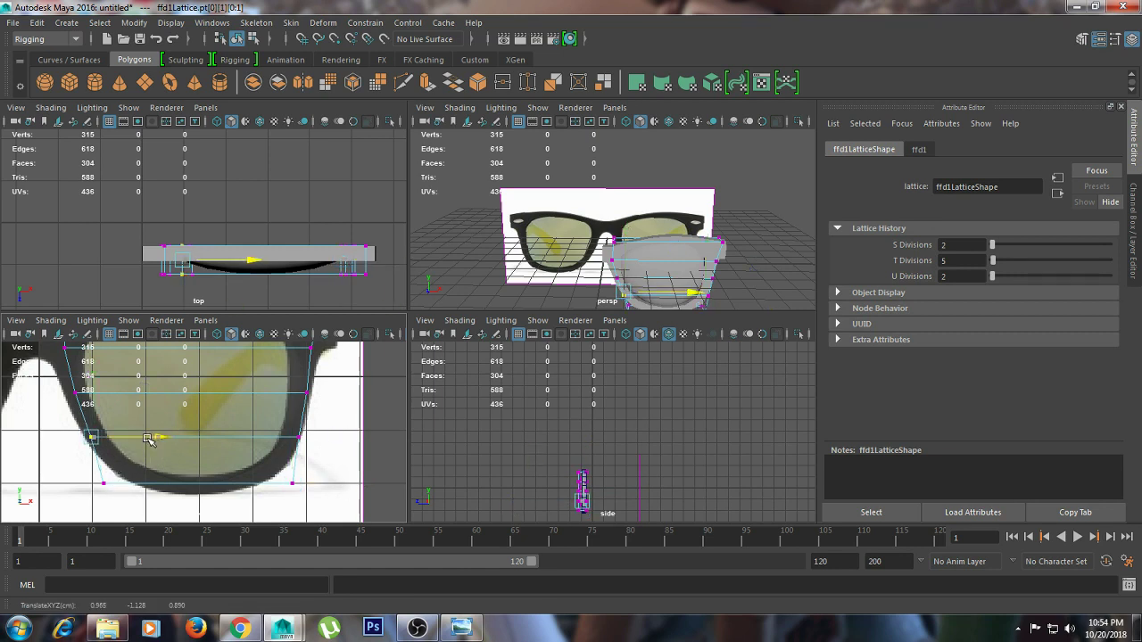
click(496, 264)
Maximise the perspective view and raise the top-right lattice corner points slightly
key(space)
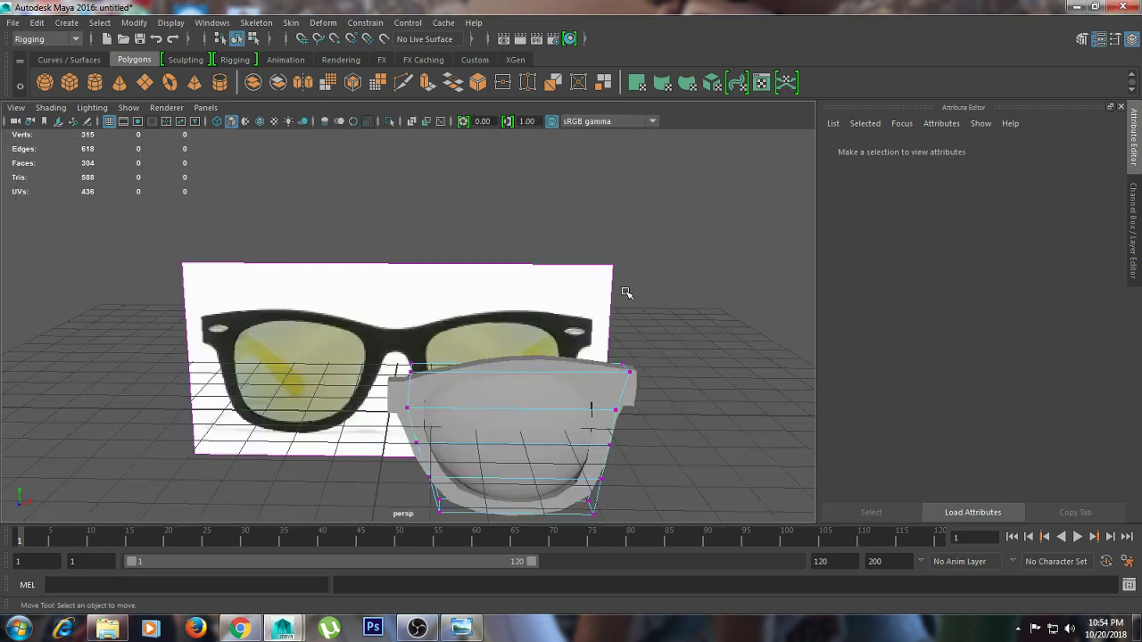
mouse_move(624, 288)
alt+mouse_down()
mouse_move(549, 299)
mouse_move(528, 288)
mouse_move(607, 284)
mouse_move(613, 273)
alt+mouse_up()
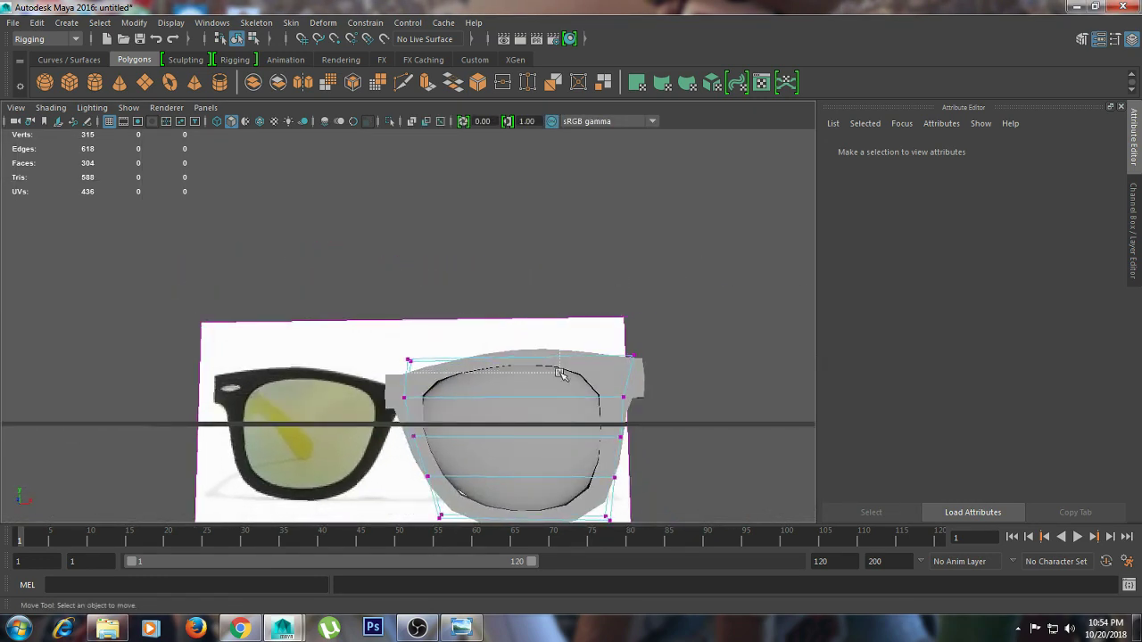
drag(630, 341, 688, 375)
drag(521, 299, 520, 291)
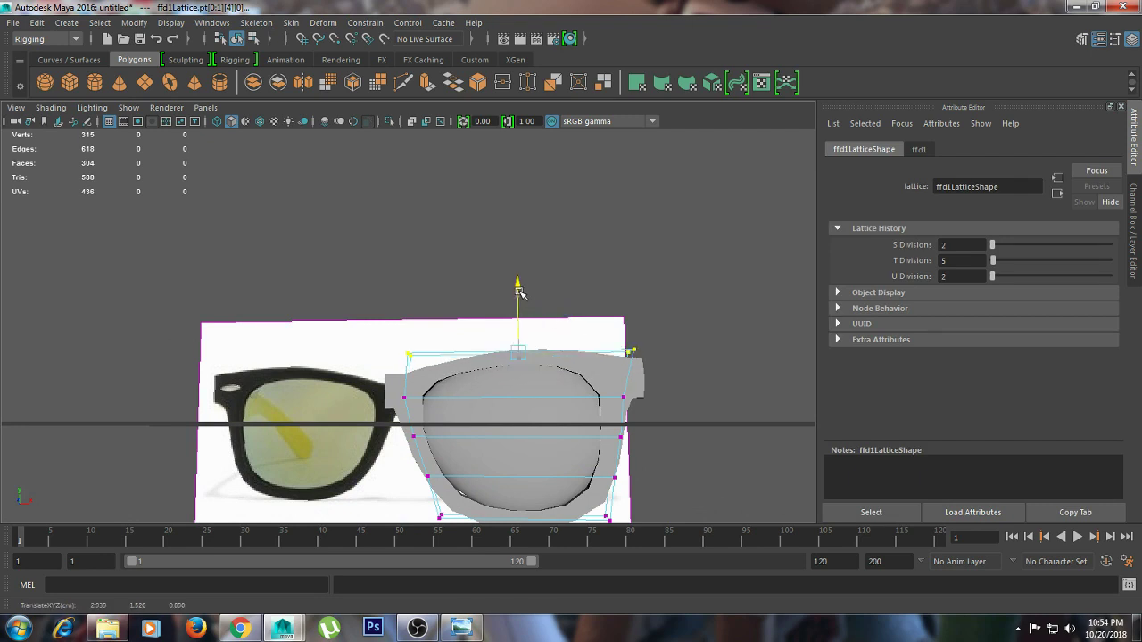
Slide the bottom-left lattice point sideways along X, then select the lens sphere
drag(393, 317, 509, 388)
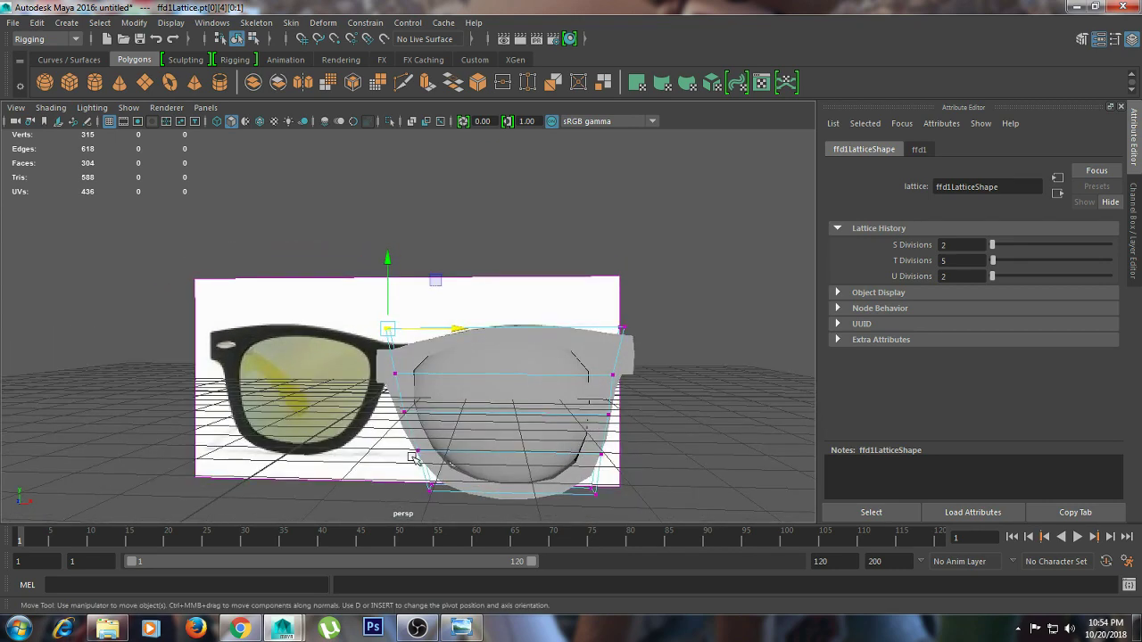
drag(444, 506, 442, 504)
drag(482, 471, 473, 473)
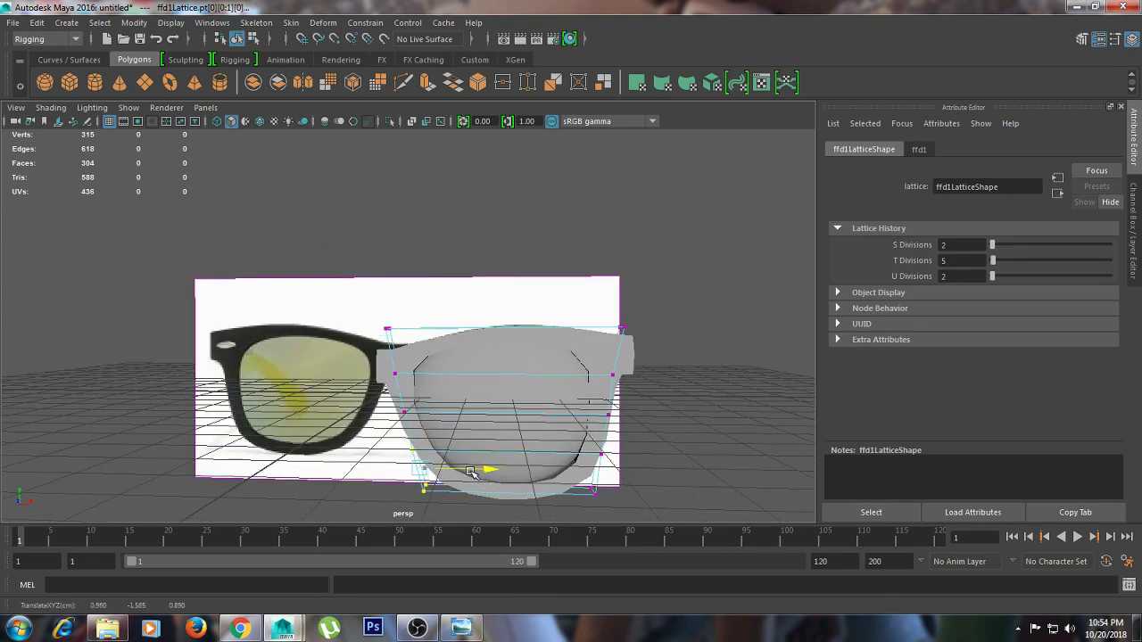
mouse_move(681, 494)
alt+mouse_down()
mouse_move(708, 453)
mouse_move(632, 494)
mouse_move(600, 497)
alt+mouse_up()
click(437, 411)
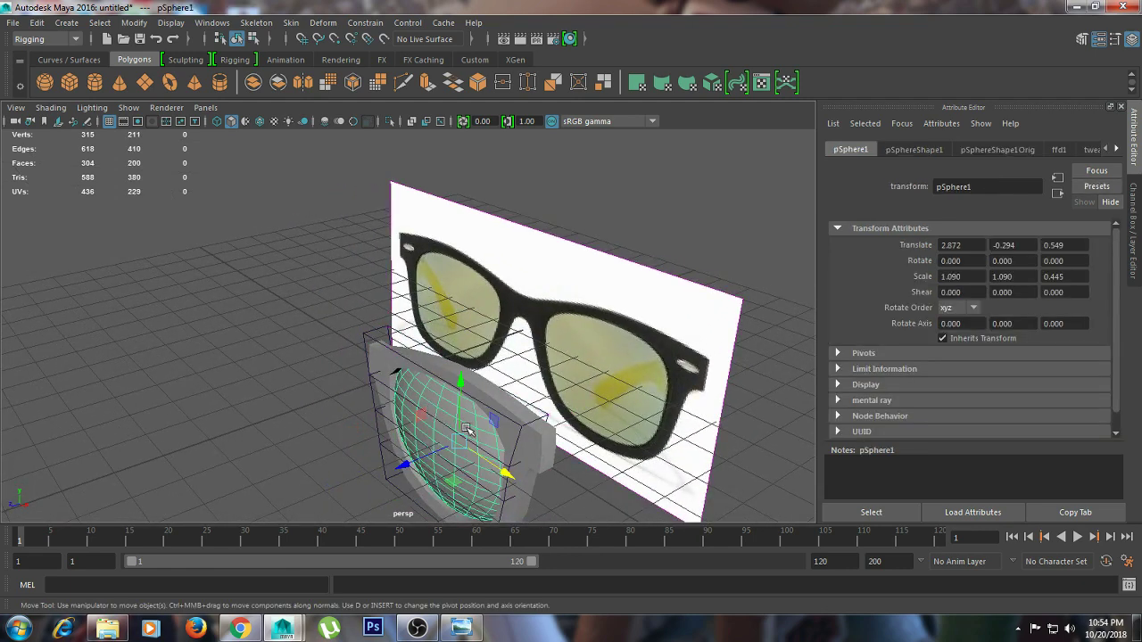
mouse_move(459, 415)
alt+mouse_down()
mouse_move(614, 297)
mouse_move(630, 408)
mouse_move(671, 395)
mouse_move(605, 382)
alt+mouse_up()
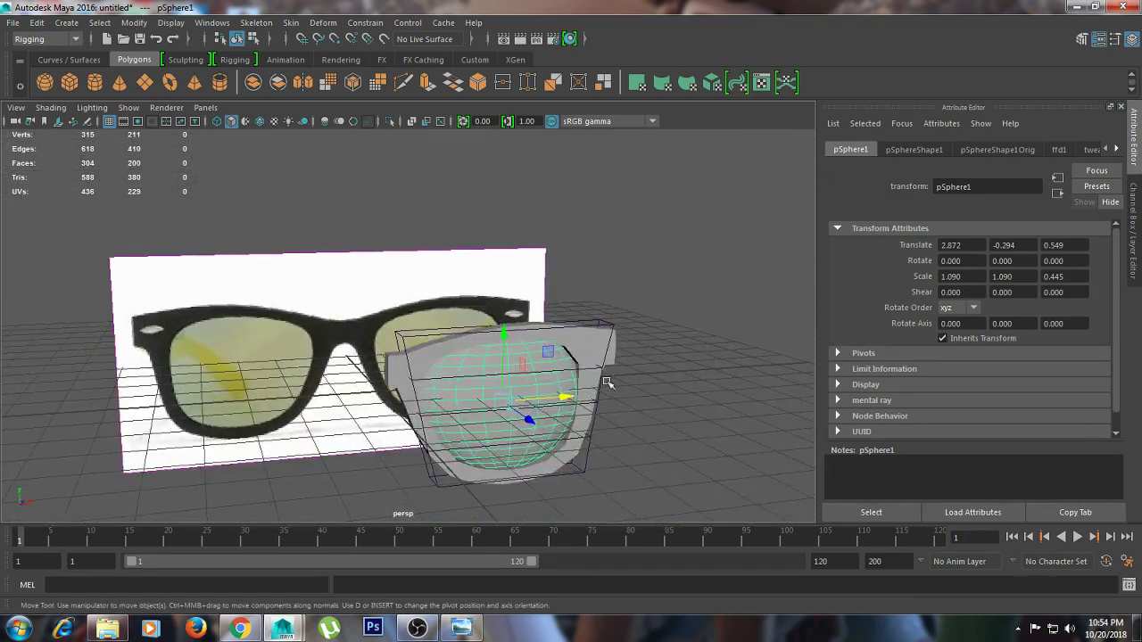
Delete the lens sphere's history and display the frame pPipe1 as a smoothed mesh (3)
click(14, 24)
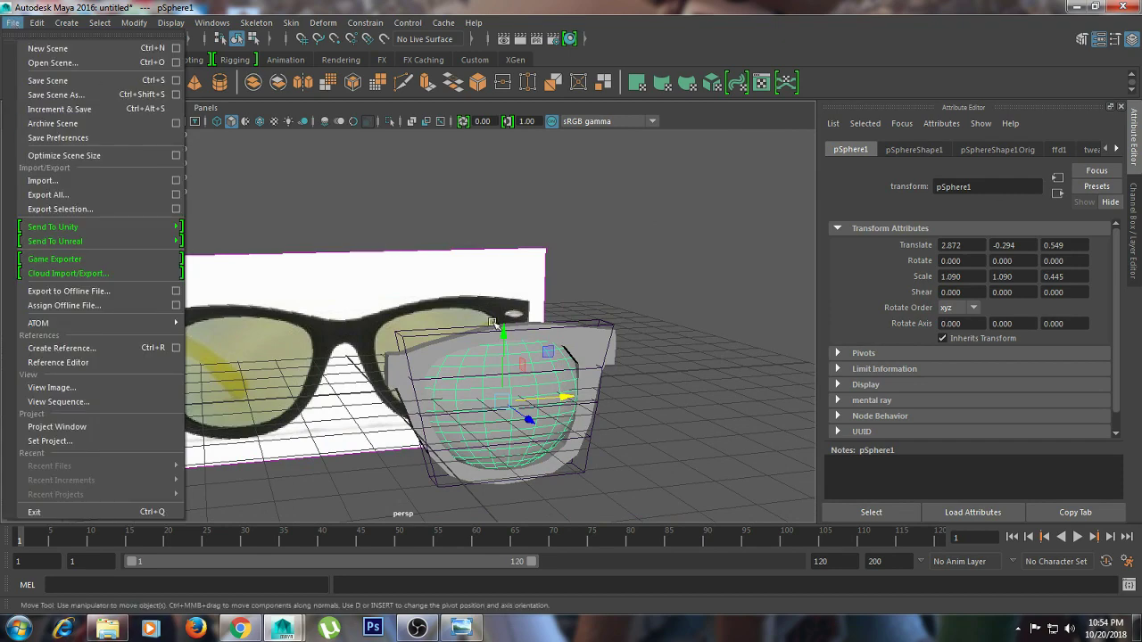
mouse_move(36, 22)
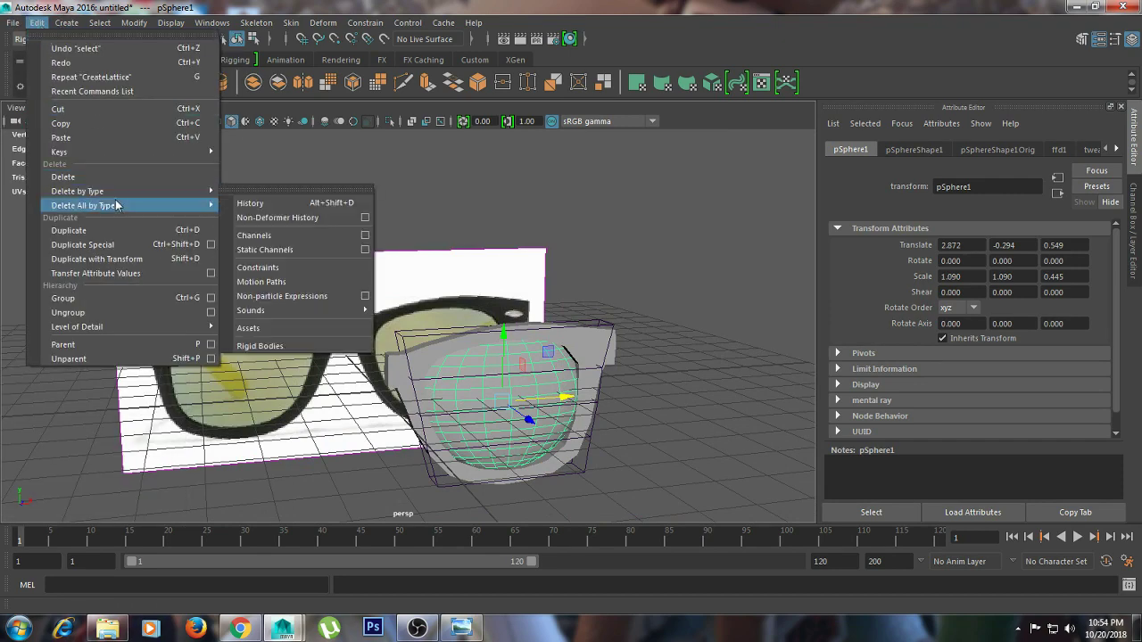
click(250, 203)
click(689, 291)
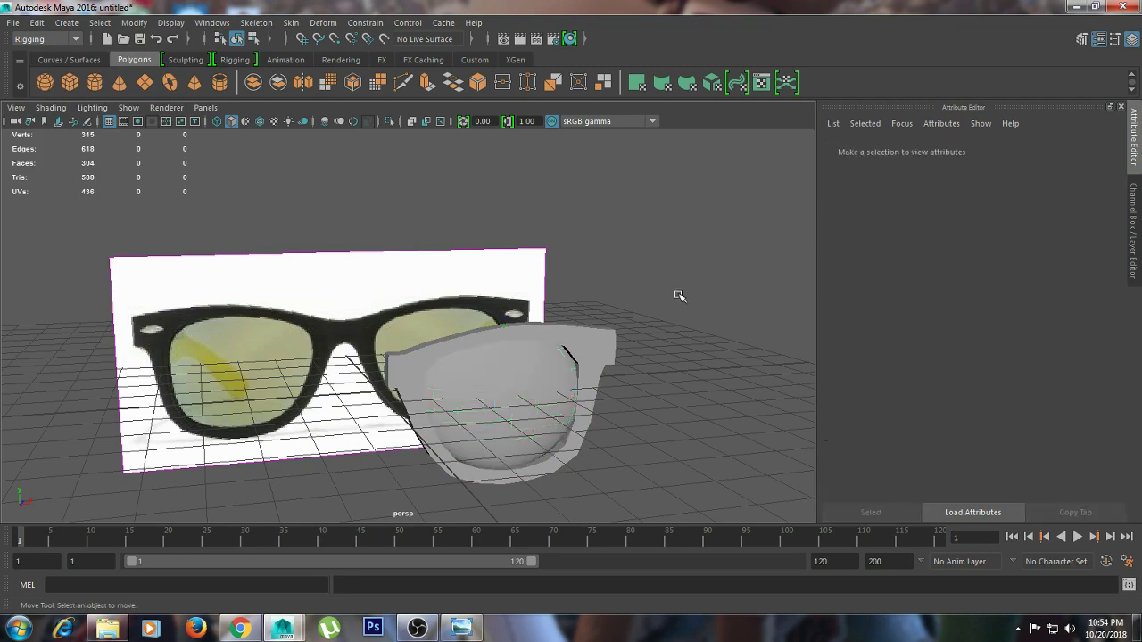
alt+drag(678, 298, 603, 368)
click(604, 364)
key(3)
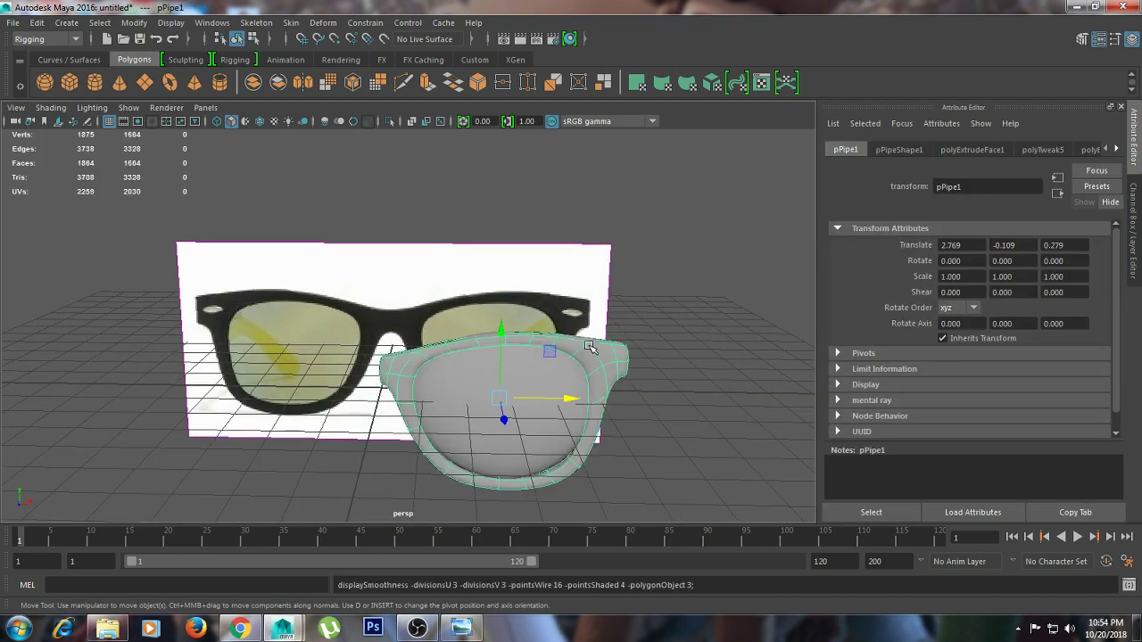
click(671, 375)
mouse_move(675, 408)
alt+mouse_down()
mouse_move(550, 417)
mouse_move(616, 406)
alt+mouse_up()
Undo to restore the lens lattice, then switch to lattice points and select corner points
click(550, 418)
key(ctrl+z)
key(ctrl+z)
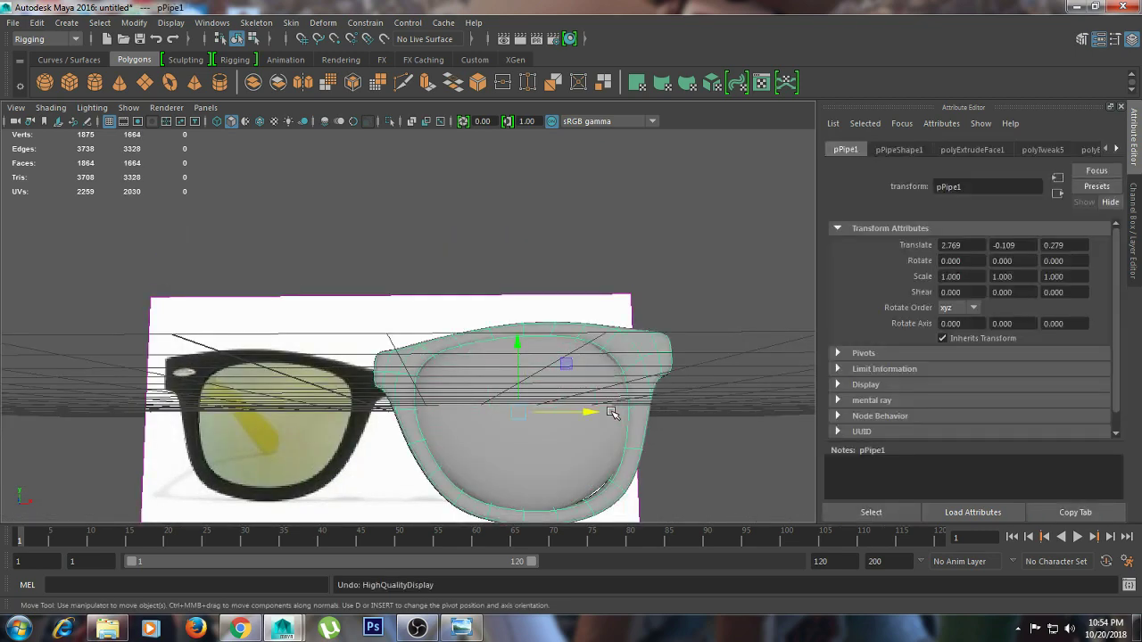
key(ctrl+z)
key(ctrl+z)
key(ctrl+z)
alt+drag(668, 460, 585, 454)
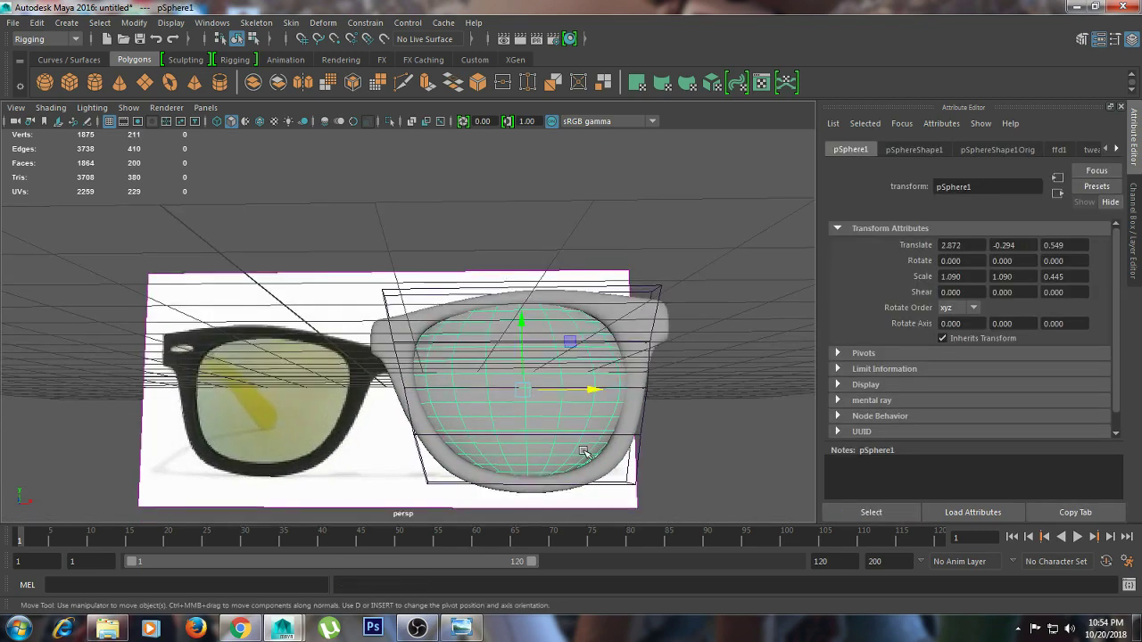
click(644, 480)
right_drag(636, 259, 600, 235)
mouse_move(612, 475)
mouse_down()
mouse_move(684, 510)
mouse_move(725, 382)
mouse_move(675, 408)
mouse_move(643, 342)
mouse_up()
click(714, 462)
drag(651, 268, 665, 295)
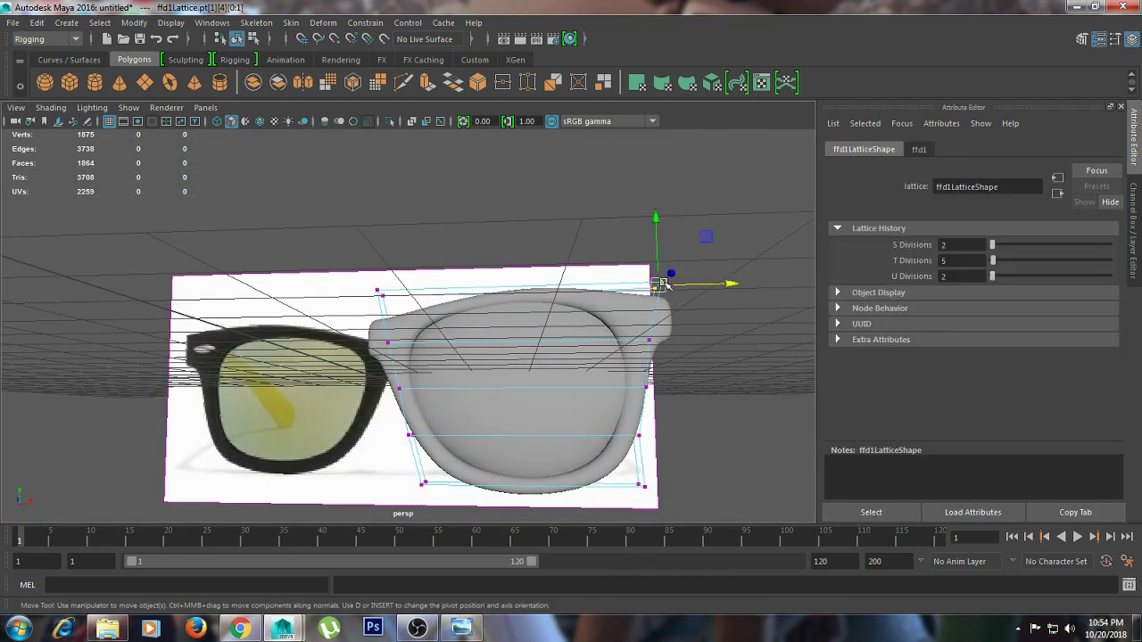
Adjust the lattice's top-right and top-left points around the frame's upper lens opening
key(space)
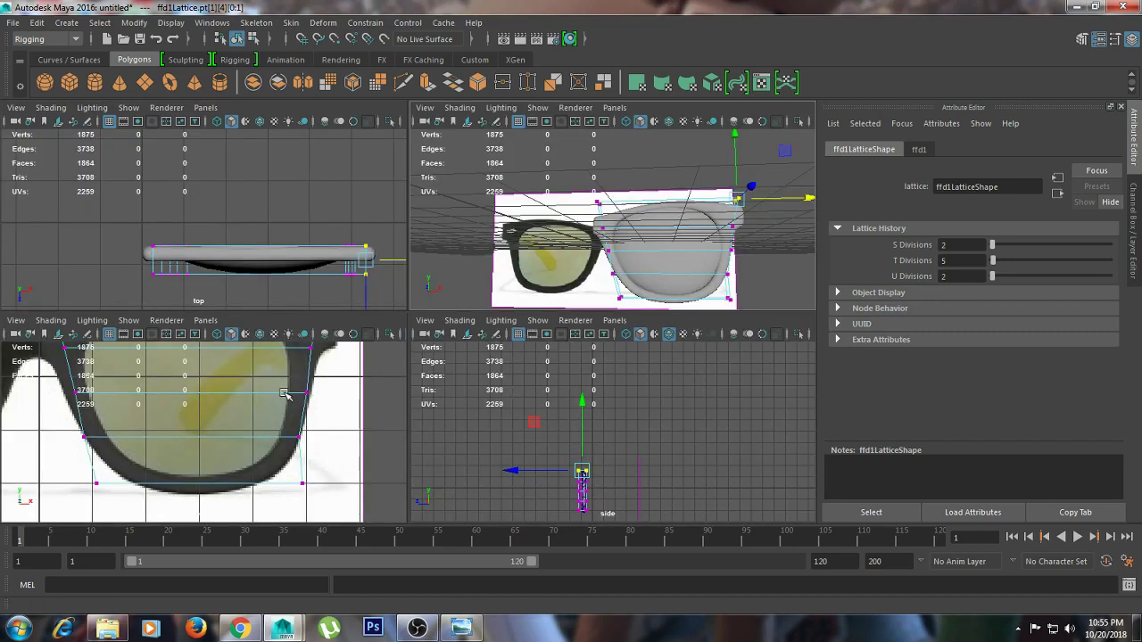
alt+middle_drag(284, 393, 276, 446)
drag(277, 402, 280, 392)
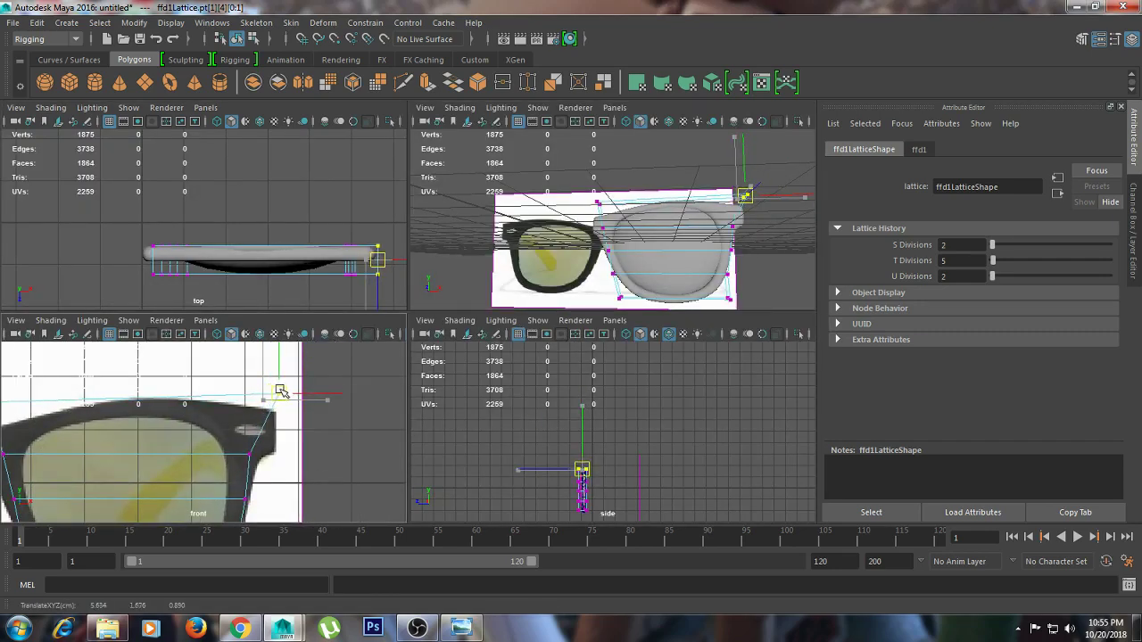
alt+middle_drag(279, 390, 347, 380)
click(60, 391)
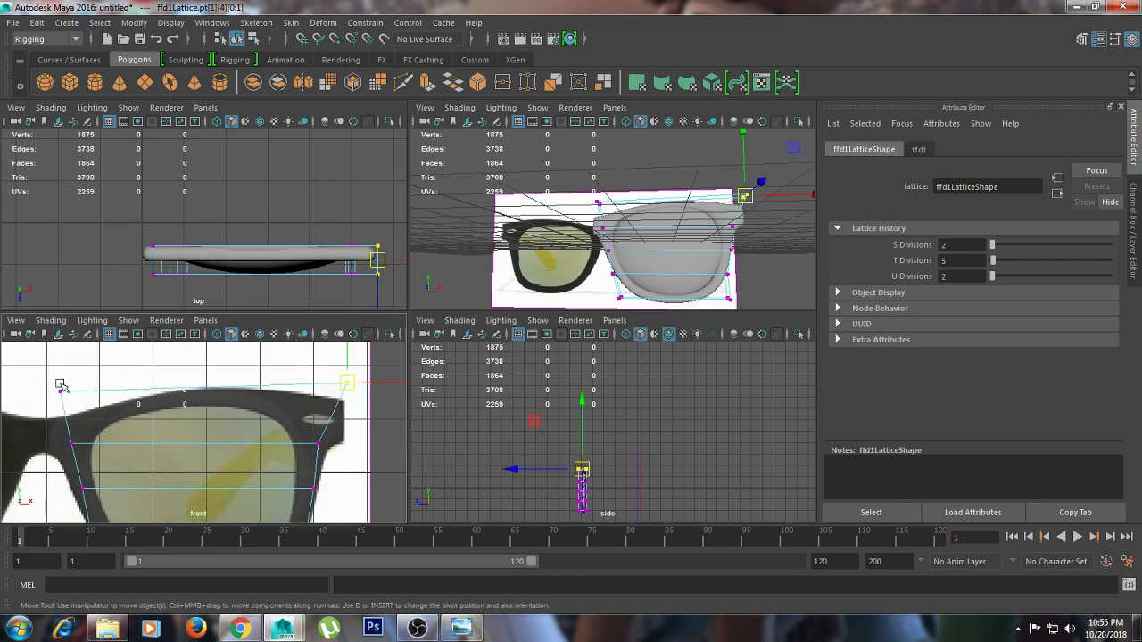
drag(130, 392, 125, 391)
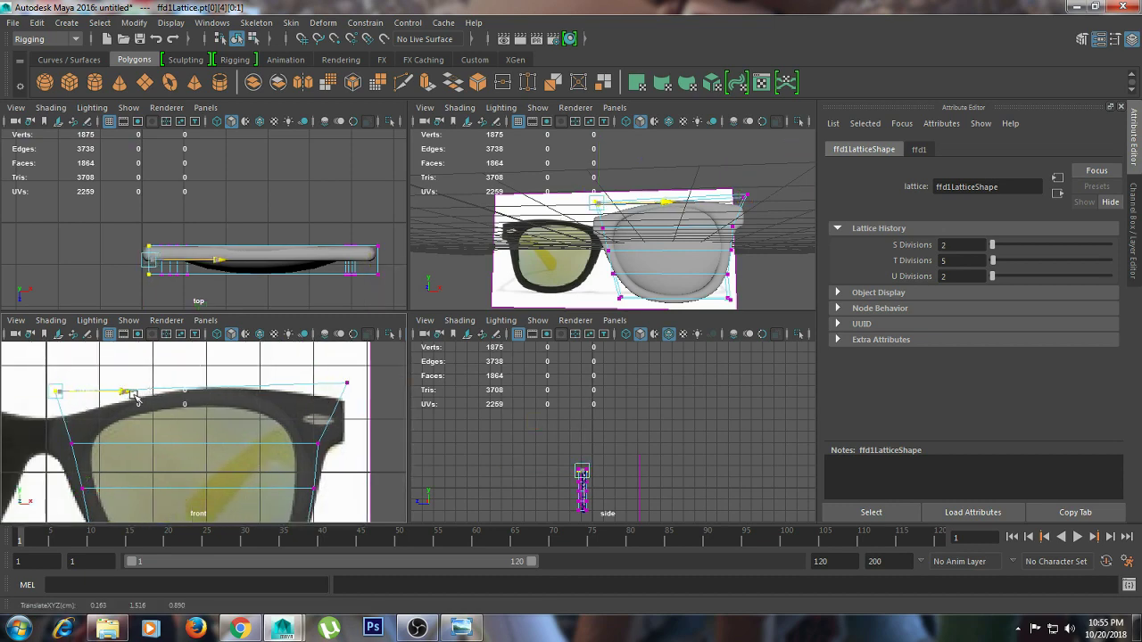
Push the lattice's bottom-left, bottom-right and right-middle points outward to fit the frame's lower rim
alt+middle_drag(114, 474, 155, 393)
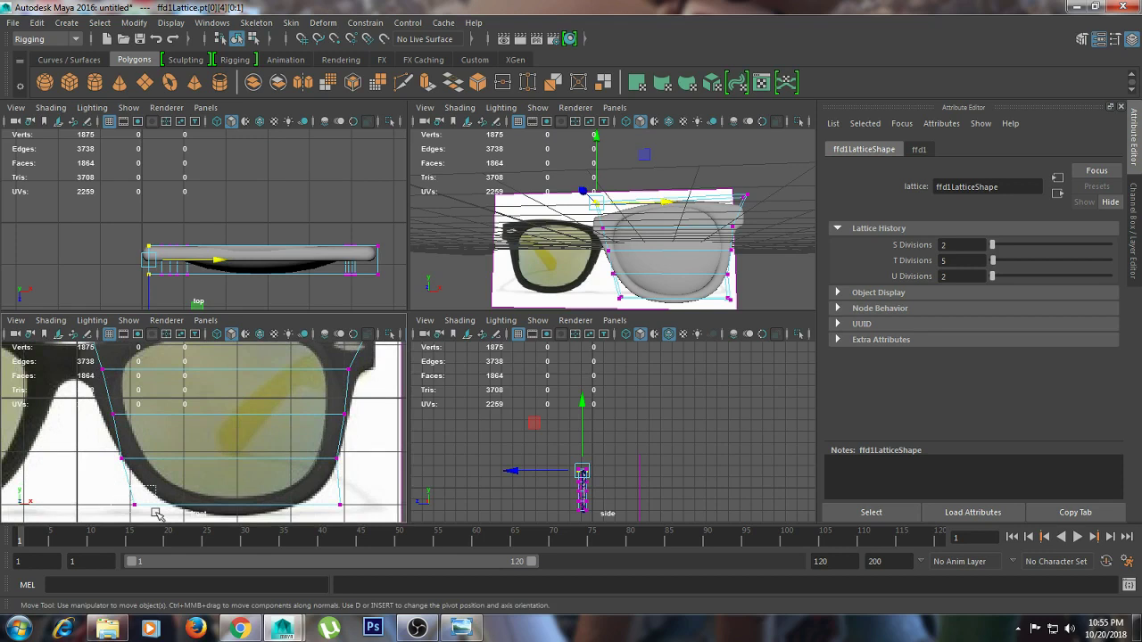
drag(155, 515, 123, 496)
drag(207, 504, 197, 504)
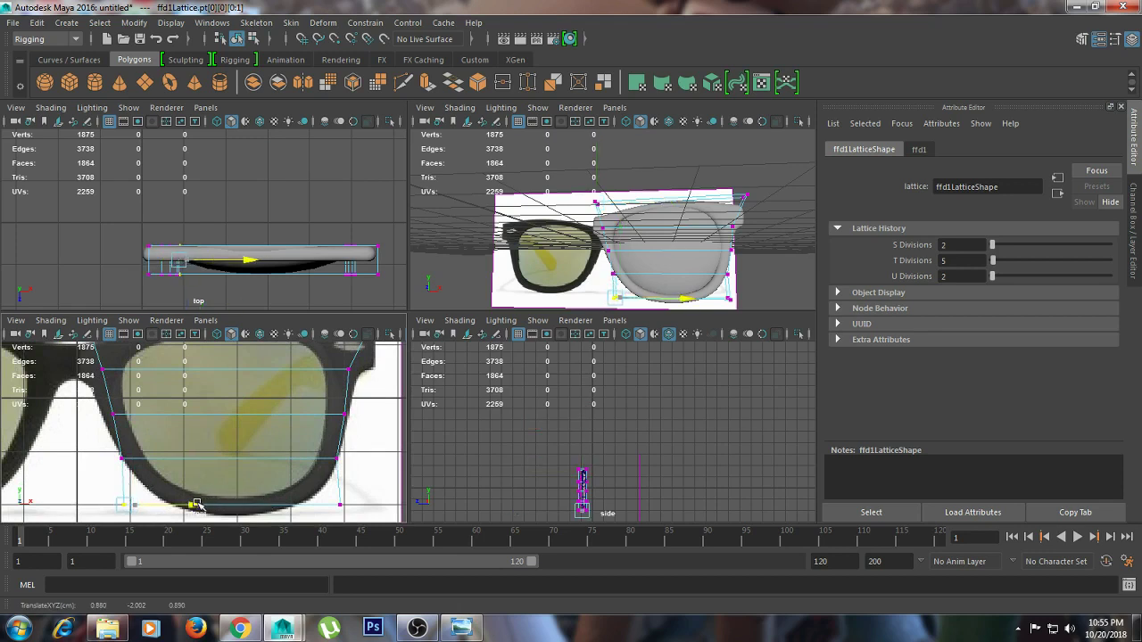
drag(316, 491, 353, 512)
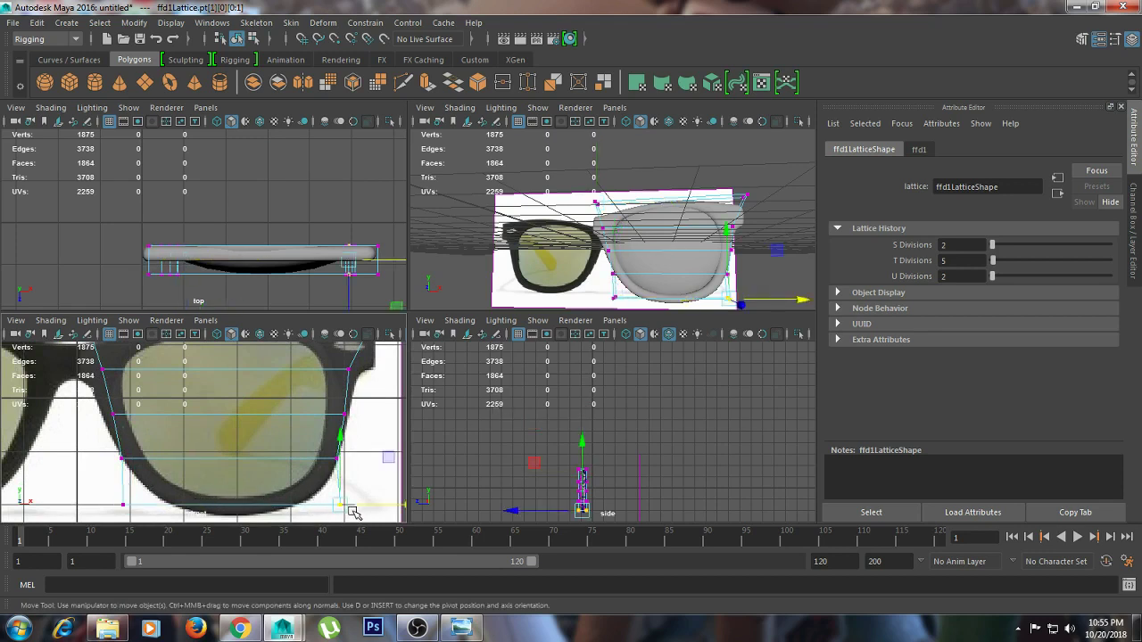
mouse_move(357, 446)
mouse_down()
mouse_move(332, 466)
mouse_move(393, 459)
mouse_up()
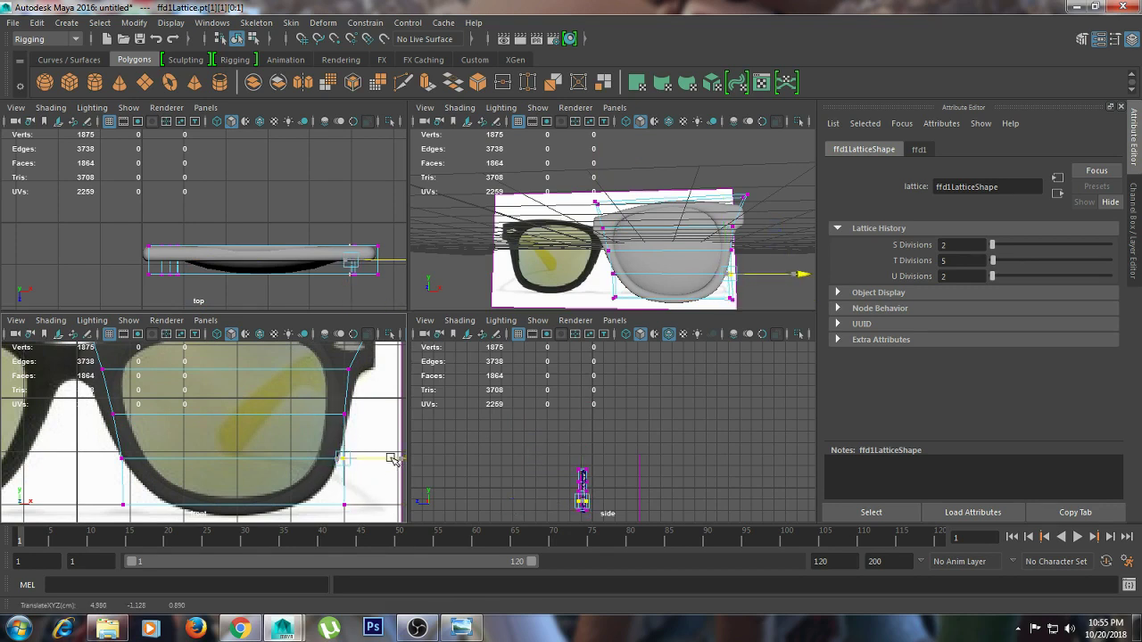
click(767, 259)
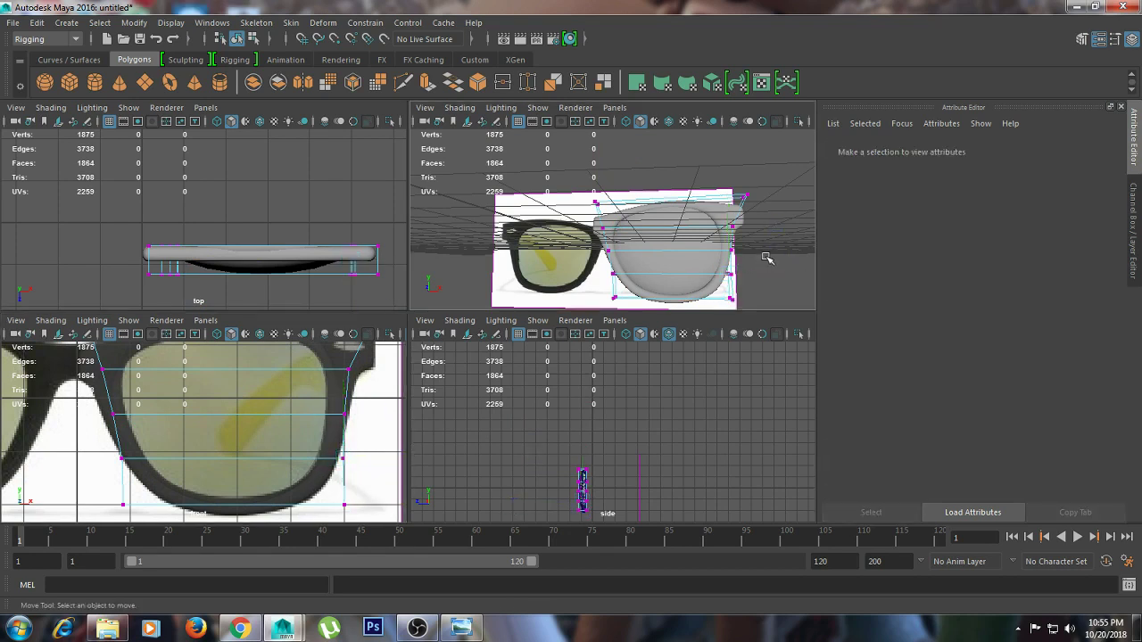
mouse_move(765, 257)
alt+mouse_down()
mouse_move(777, 283)
mouse_move(546, 294)
mouse_move(720, 311)
mouse_move(823, 277)
mouse_move(765, 285)
mouse_move(703, 330)
mouse_move(701, 347)
mouse_move(691, 298)
alt+mouse_up()
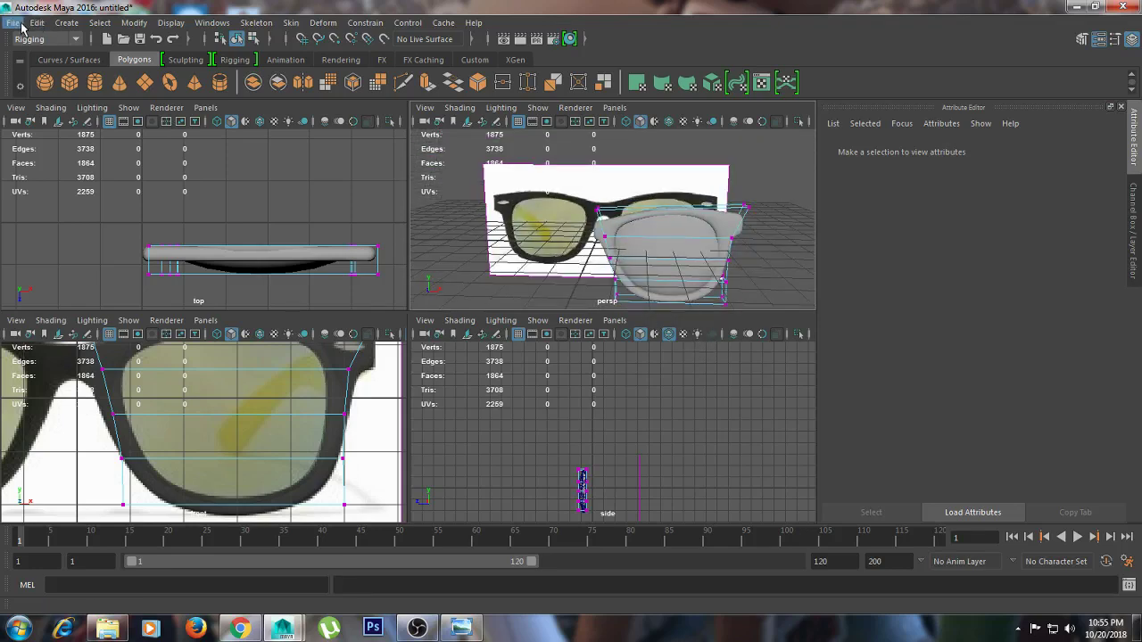
Delete the lens sphere's construction history with Edit > Delete by Type > History
click(676, 232)
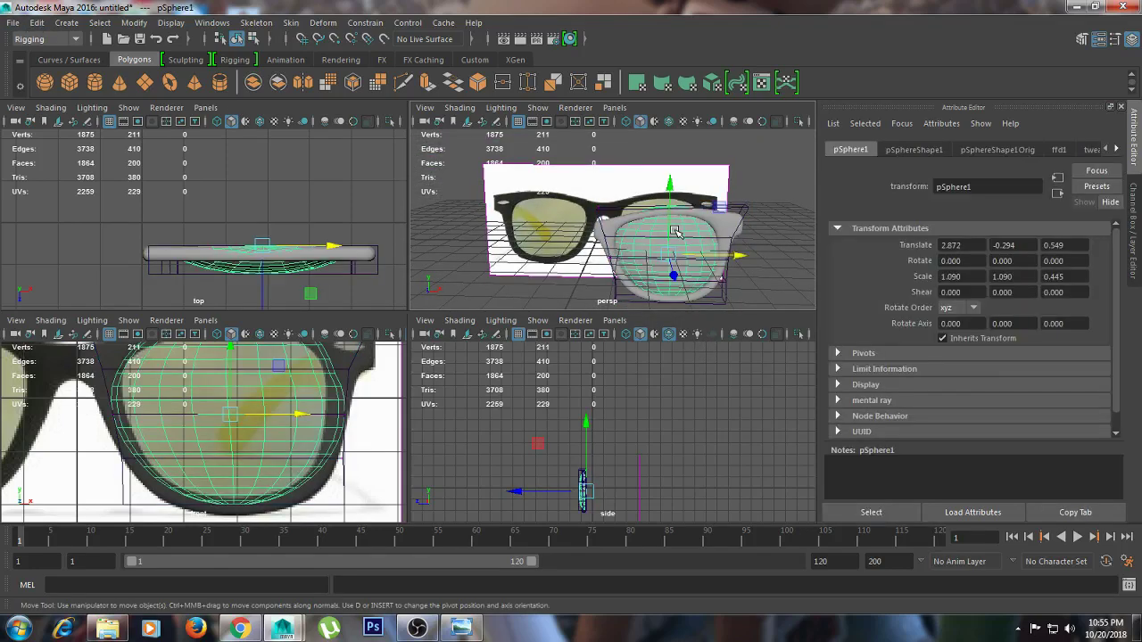
click(37, 22)
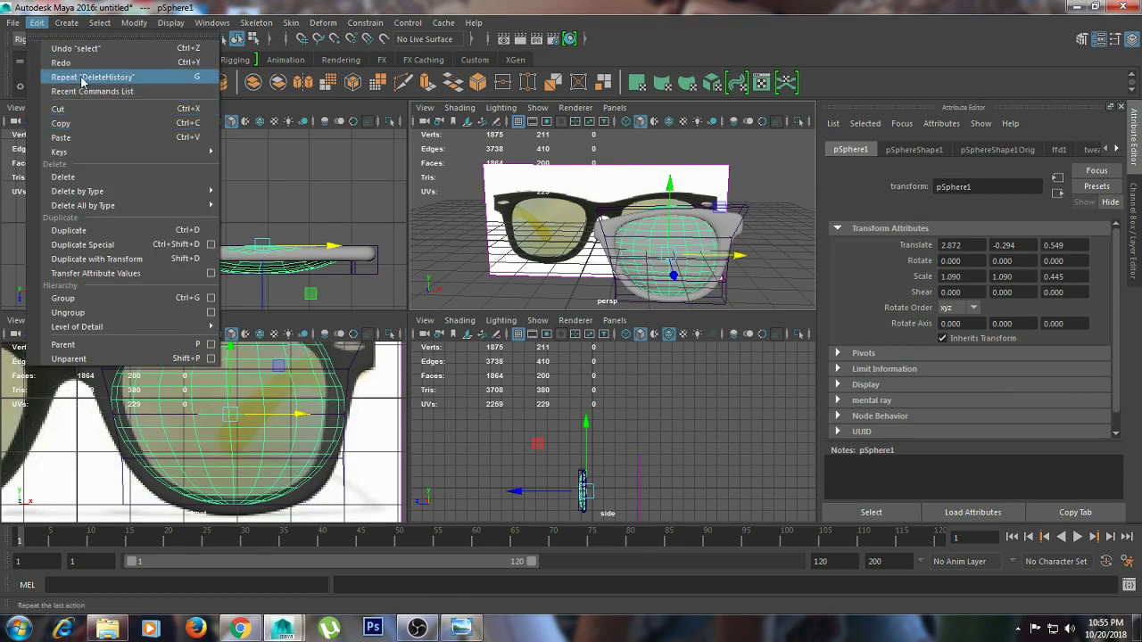
mouse_move(78, 191)
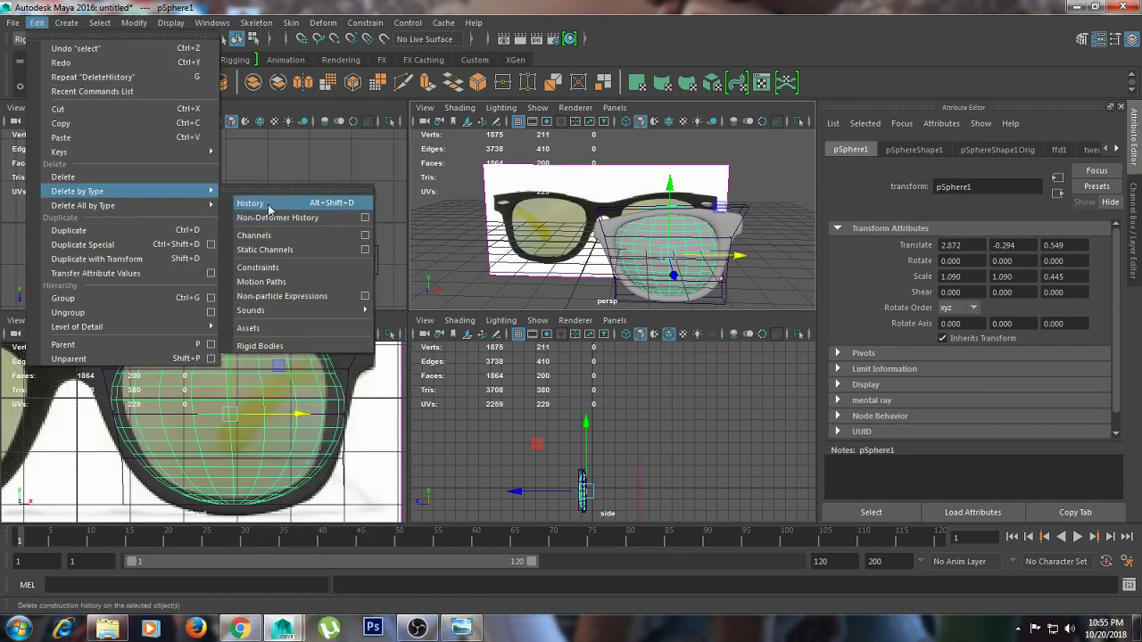
click(251, 203)
Move the lens sphere's top row of vertices on Y to tuck under the frame
scroll(694, 233, up, 2)
click(694, 234)
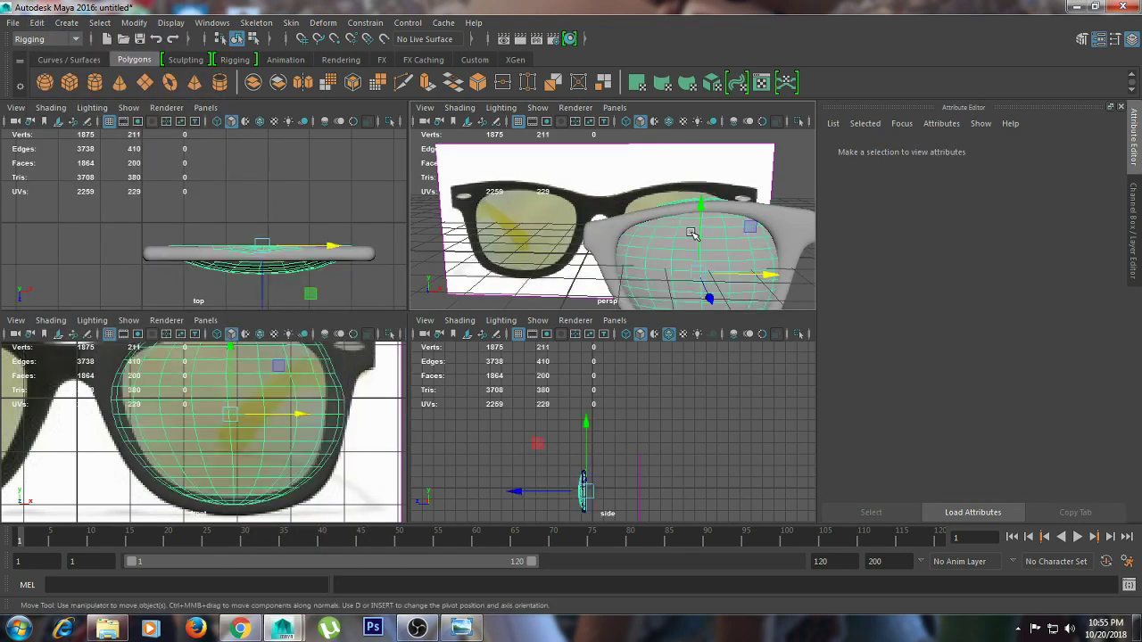
scroll(669, 221, up, 2)
scroll(643, 207, up, 2)
scroll(616, 193, up, 2)
click(616, 193)
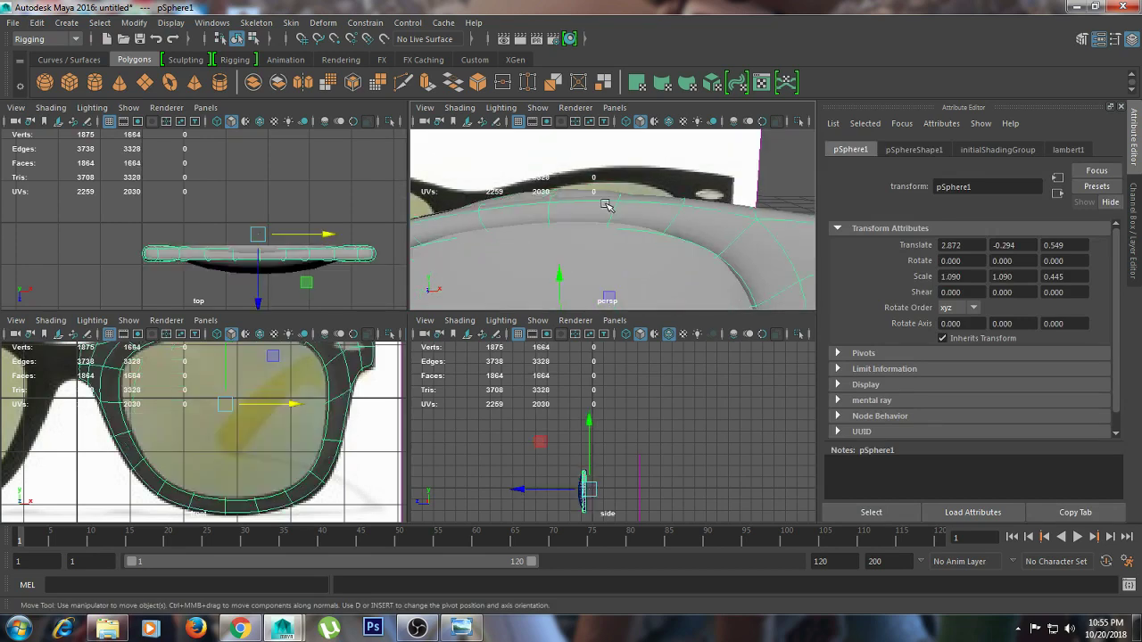
click(594, 255)
scroll(629, 233, up, 2)
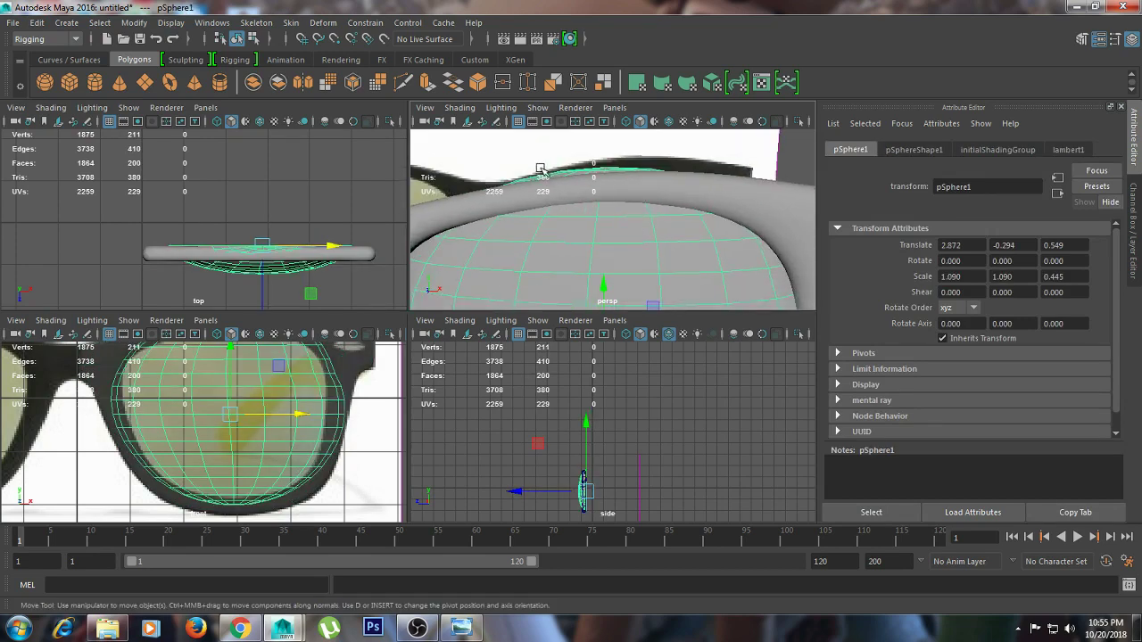
right_drag(611, 214, 538, 207)
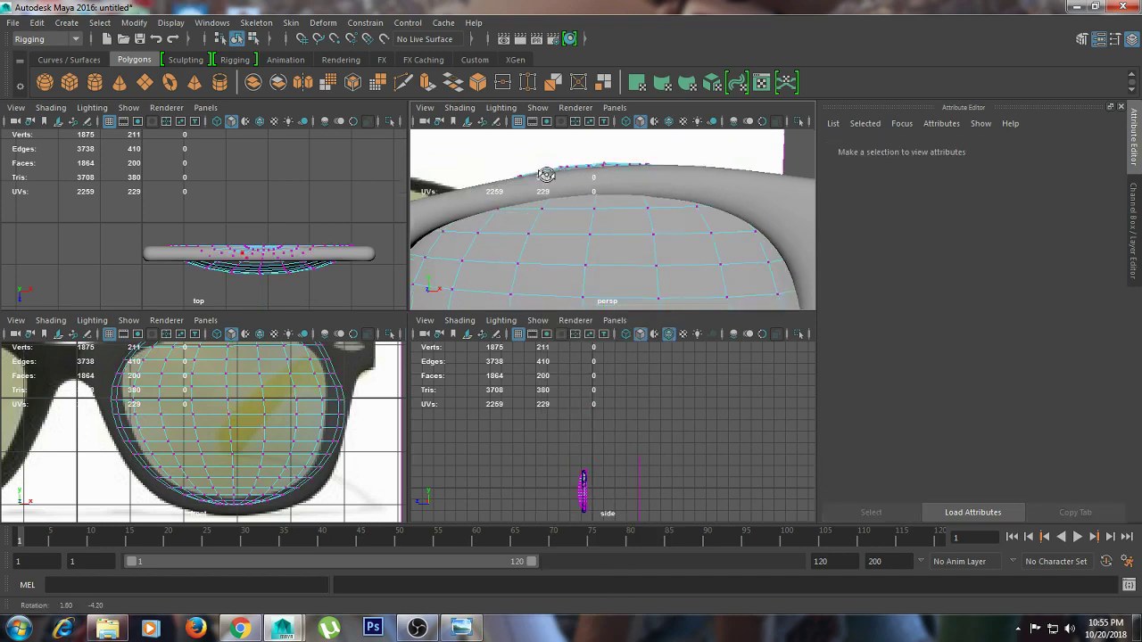
drag(673, 185, 670, 184)
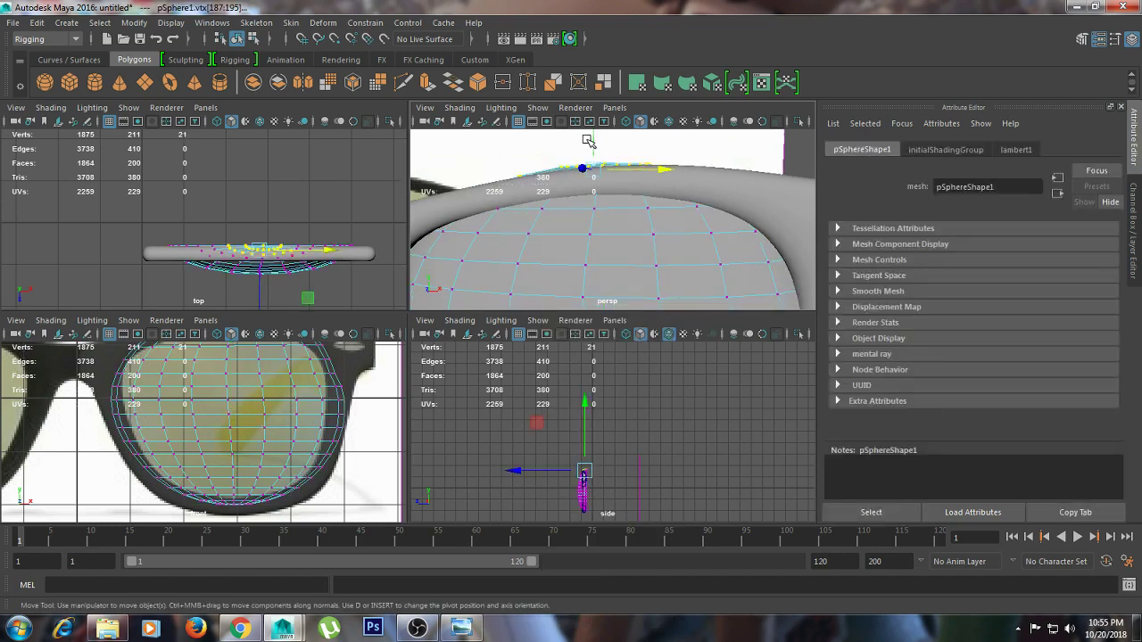
drag(589, 141, 636, 208)
key(F8)
Clear the selection and select the pipe frame pPipe1
click(644, 209)
scroll(637, 217, up, 1)
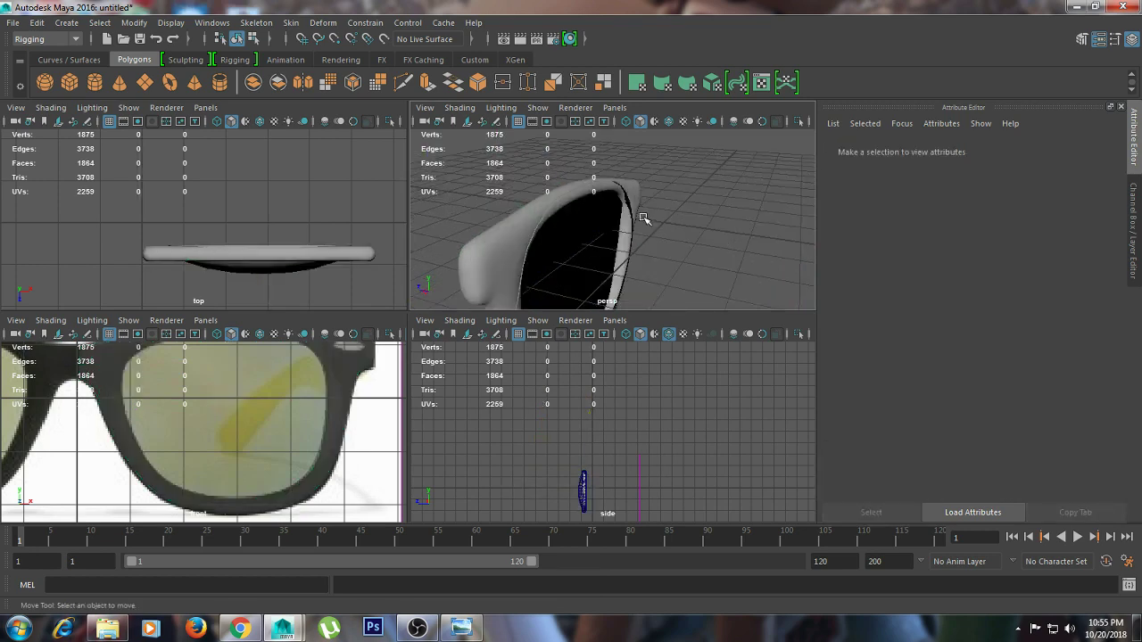
scroll(663, 226, up, 2)
scroll(547, 217, up, 2)
click(549, 217)
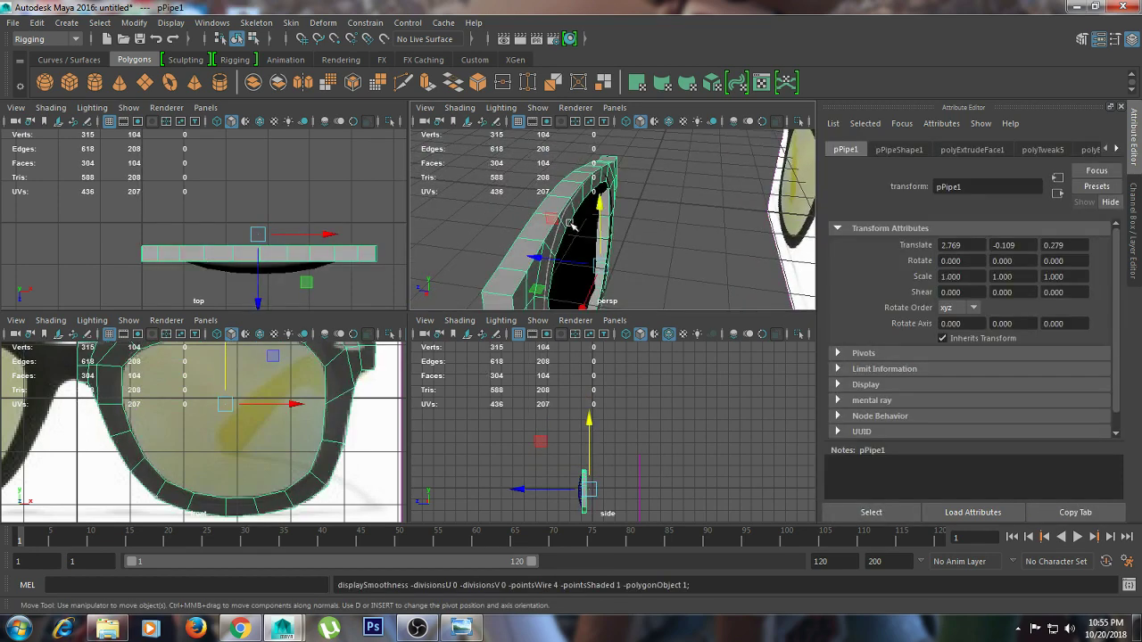
Toggle pPipe1 to smooth mesh preview with 3, then back to low-poly with 1
alt+drag(571, 225, 639, 282)
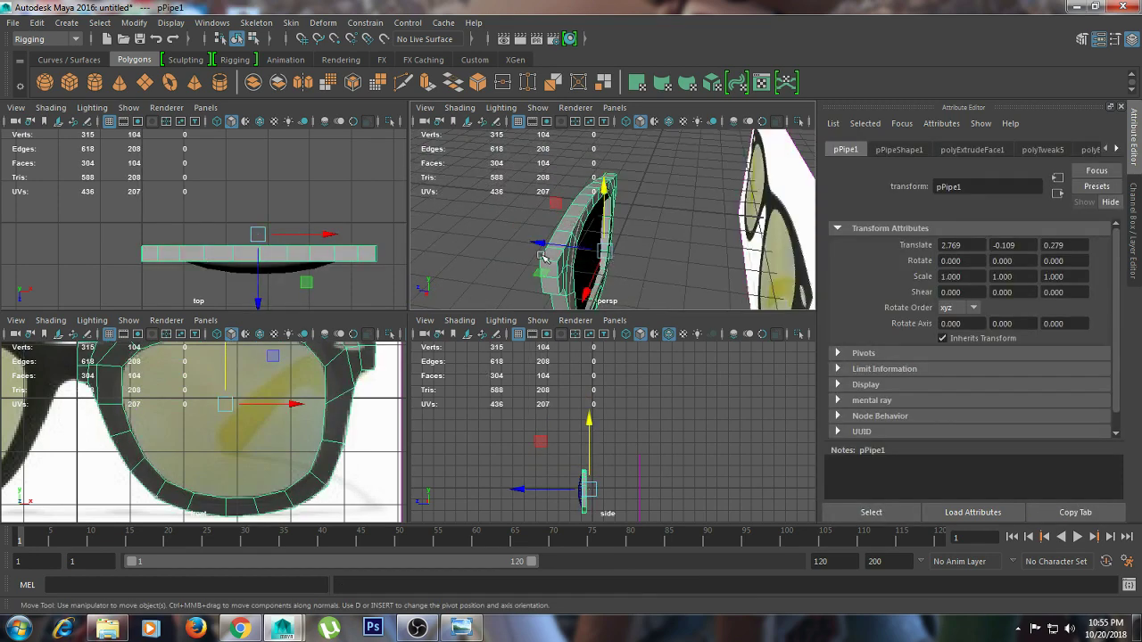
click(542, 272)
key(3)
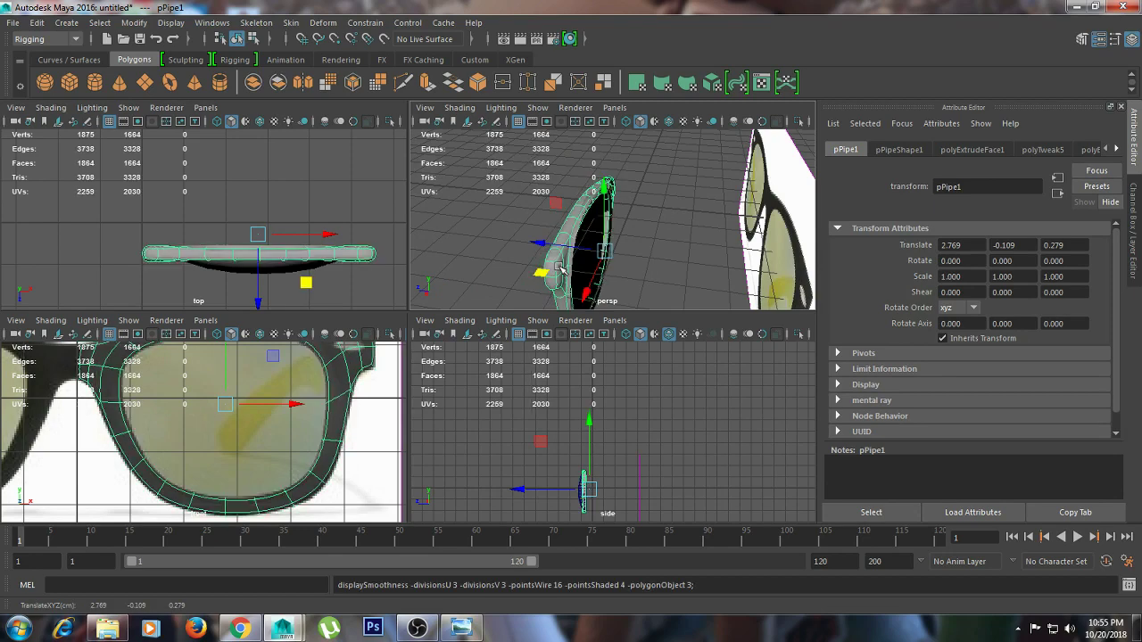
key(1)
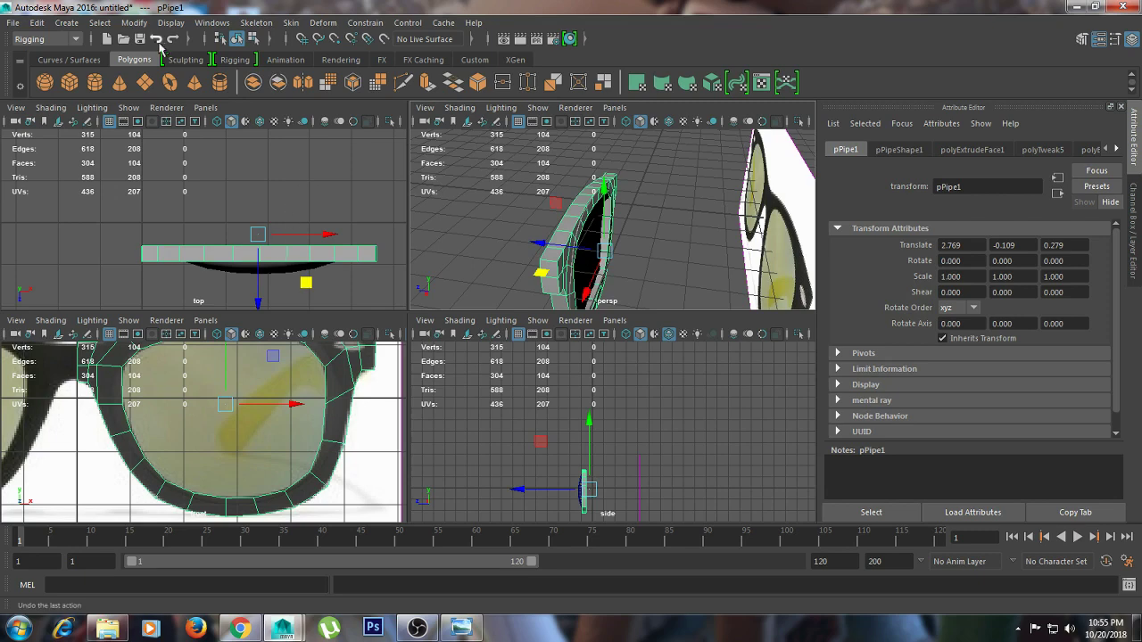
click(134, 23)
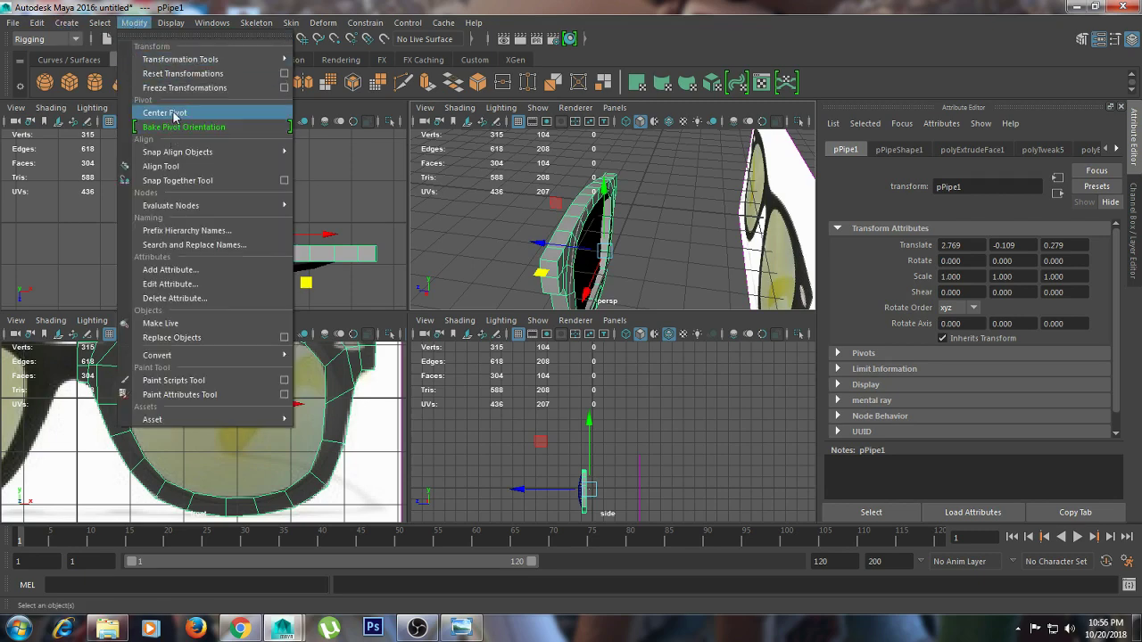
Center pPipe1's pivot and scale the frame in Z to 1.183
click(165, 113)
key(e)
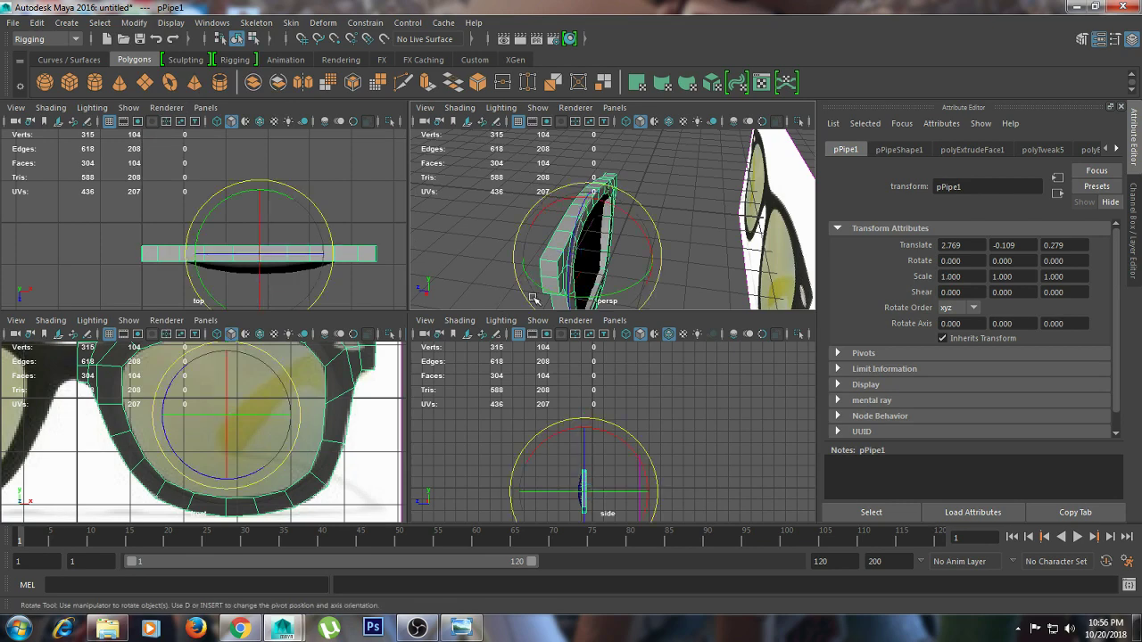
key(r)
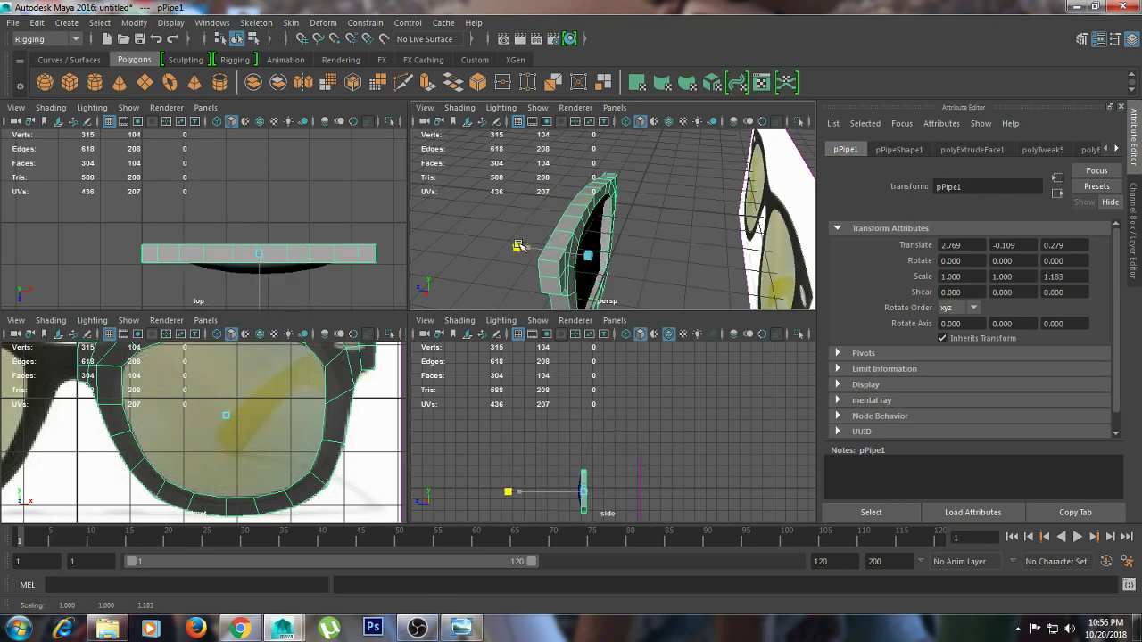
click(660, 235)
mouse_move(660, 235)
alt+mouse_down()
mouse_move(800, 223)
mouse_move(795, 211)
alt+mouse_up()
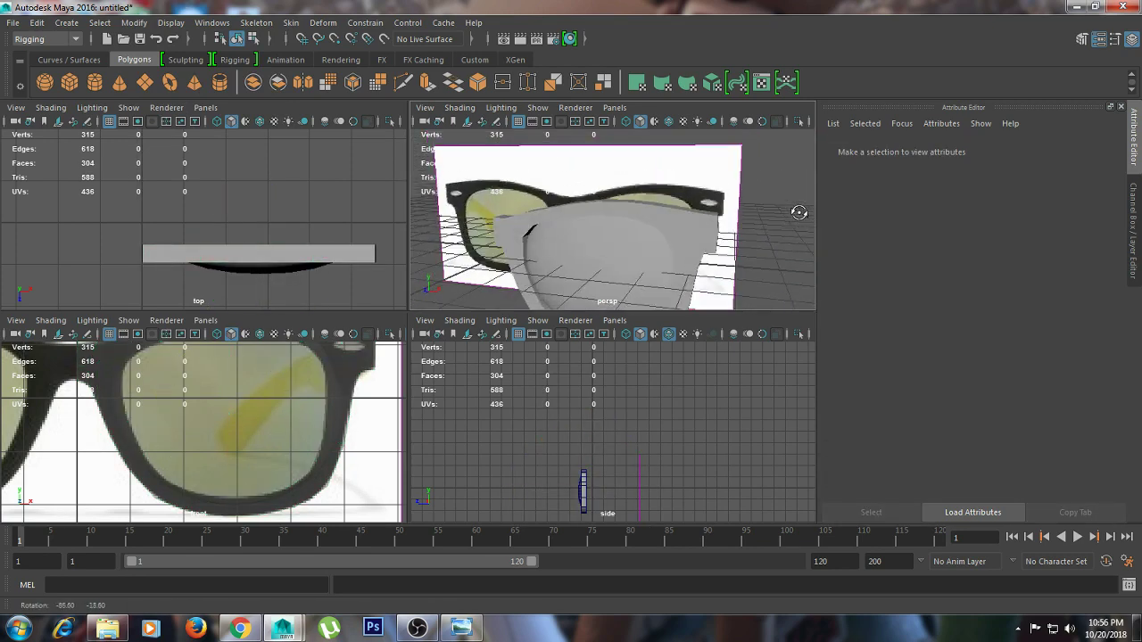
click(610, 211)
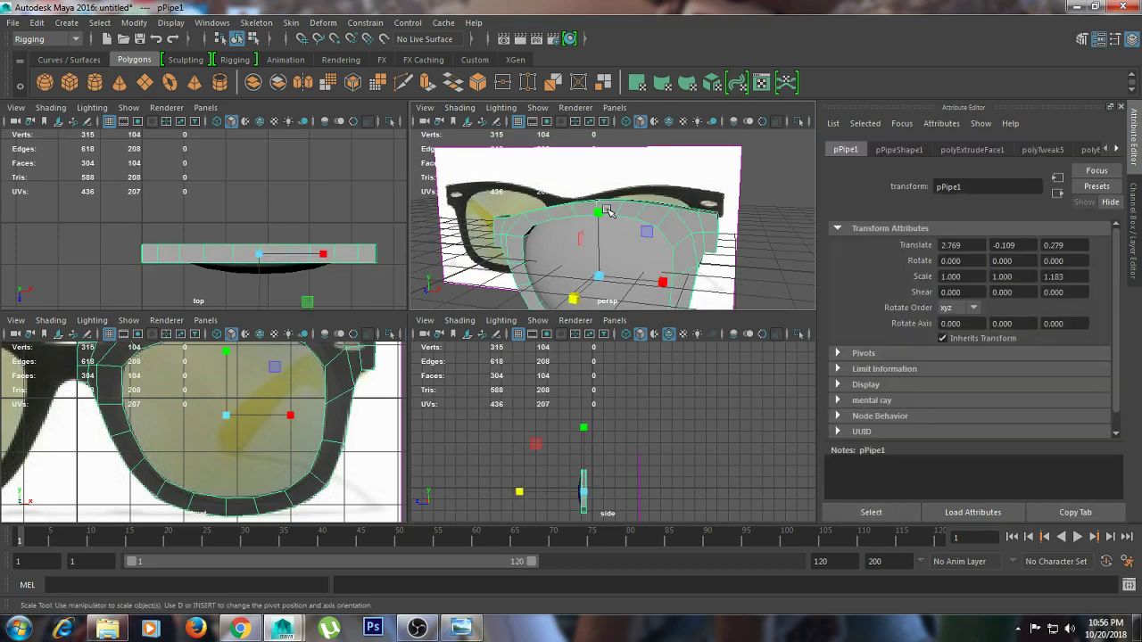
Smooth-preview the frame, keep the lens unsmoothed, and maximize the perspective view
key(3)
click(764, 266)
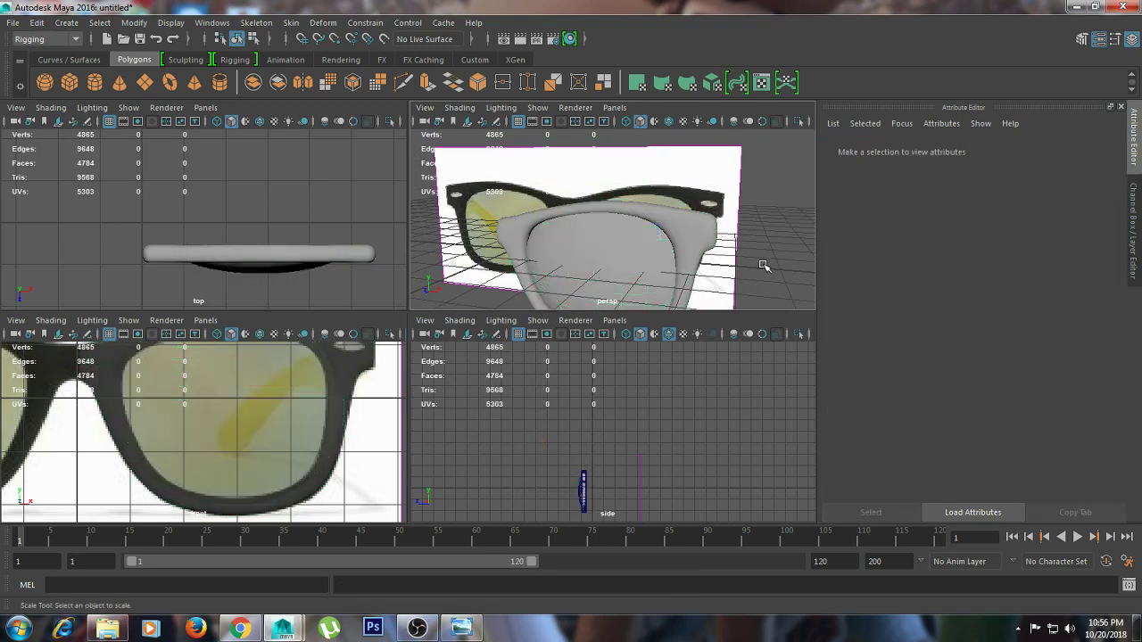
alt+drag(763, 266, 740, 256)
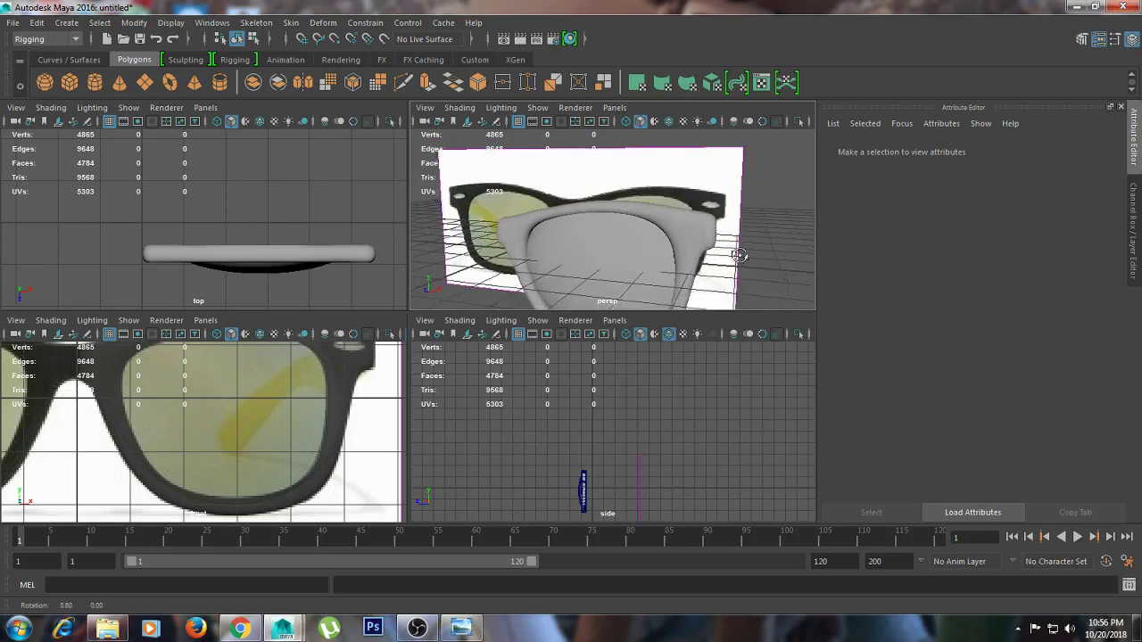
click(650, 243)
key(1)
click(700, 242)
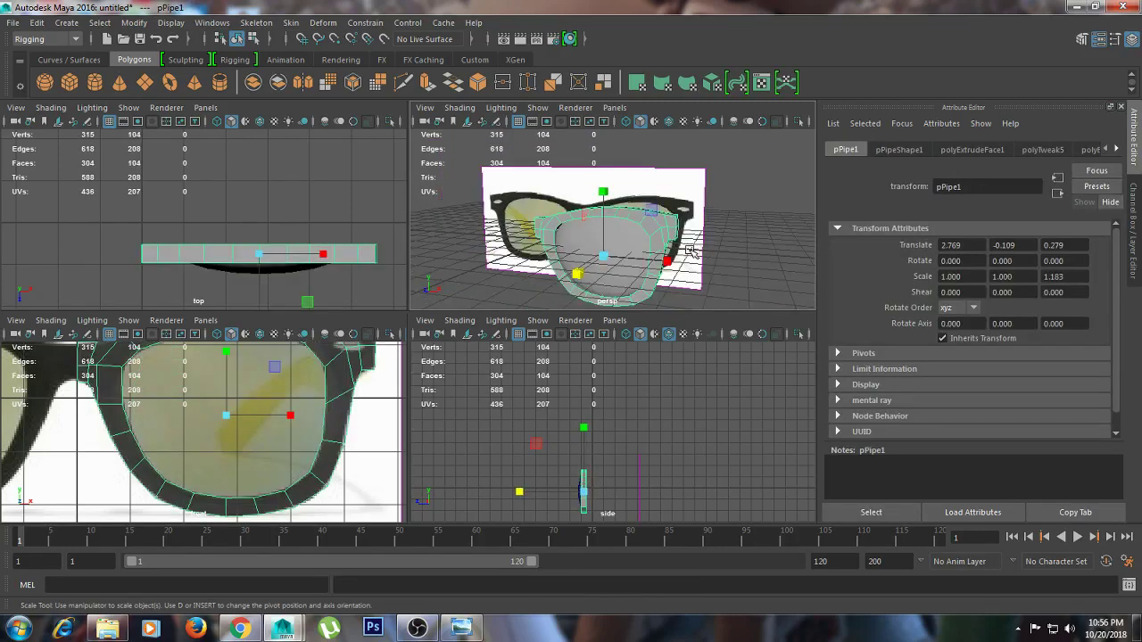
key(space)
mouse_move(569, 266)
alt+mouse_down()
mouse_move(581, 316)
mouse_move(630, 298)
mouse_move(619, 280)
mouse_move(544, 321)
alt+mouse_up()
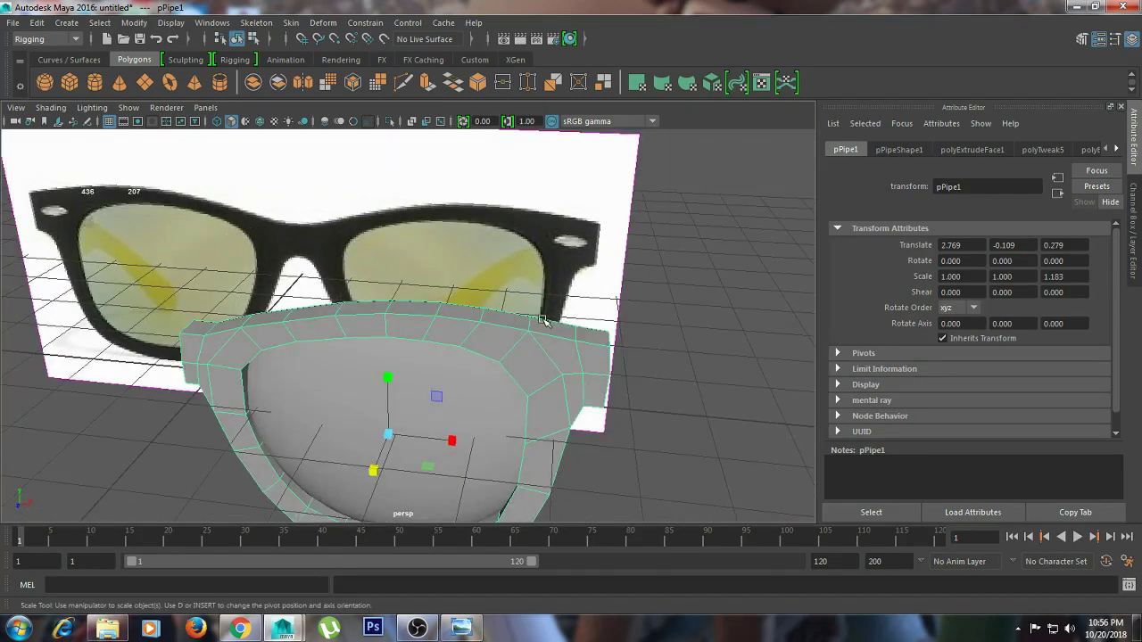
Switch the frame to edge mode, sort out edge and image-plane selections, and reselect the frame
right_drag(527, 321, 523, 183)
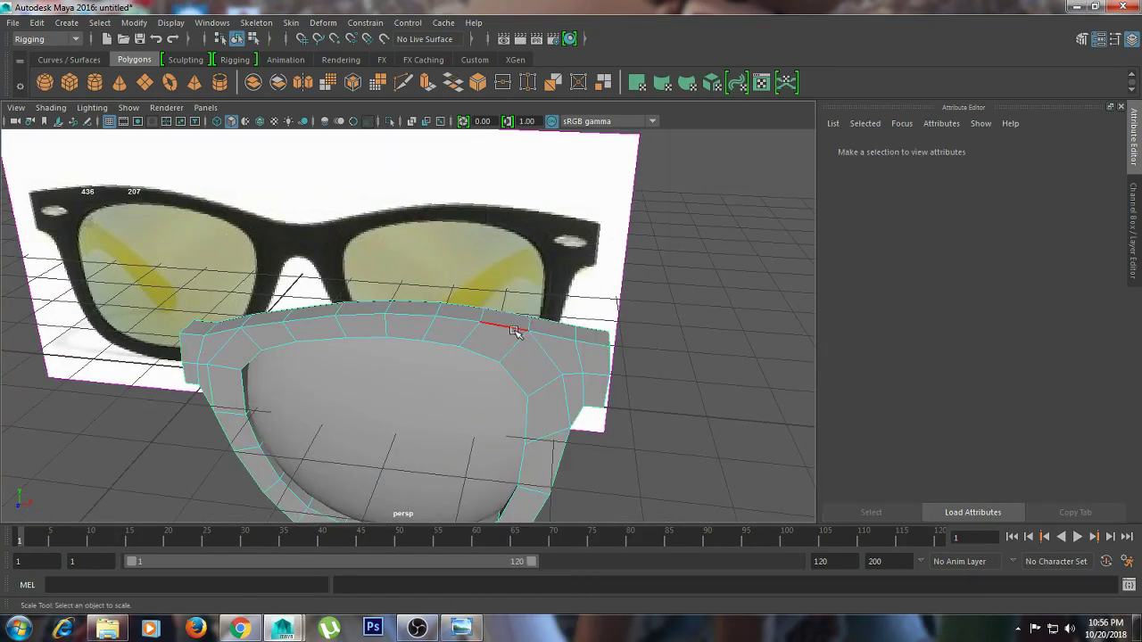
click(485, 319)
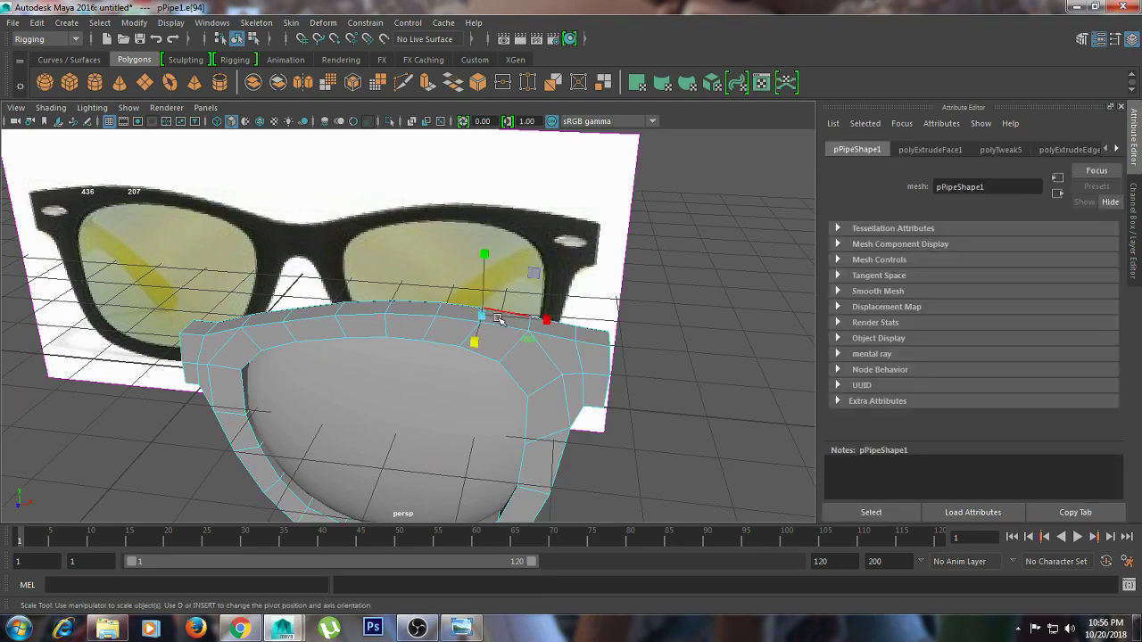
click(757, 357)
mouse_move(679, 348)
alt+mouse_down()
mouse_move(777, 345)
mouse_move(660, 332)
alt+mouse_up()
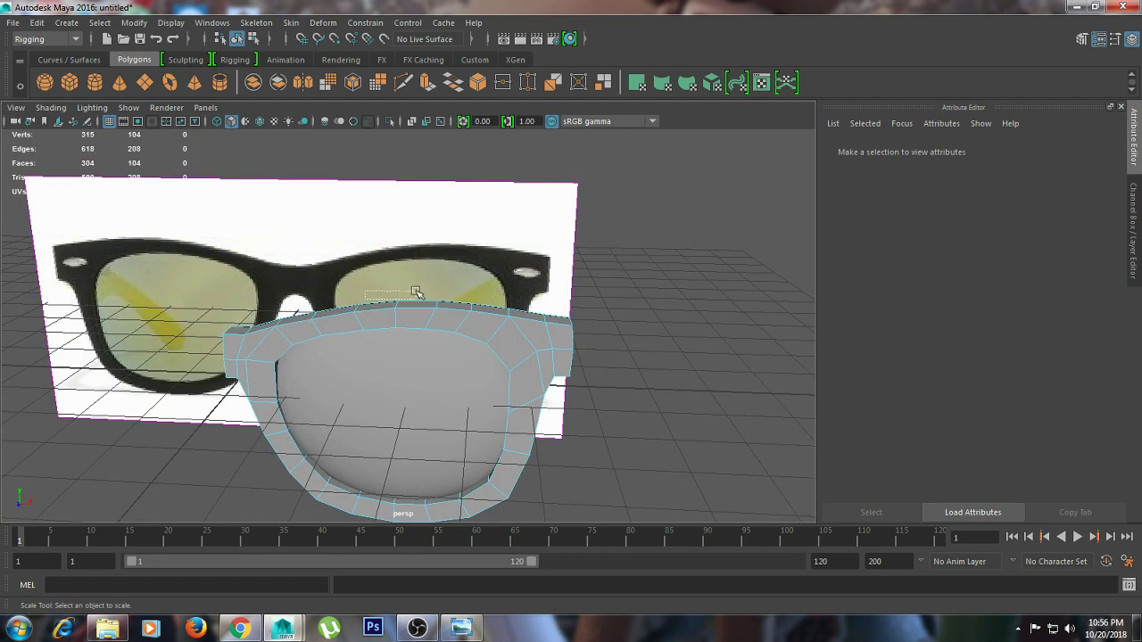
drag(415, 293, 415, 286)
click(615, 334)
click(424, 376)
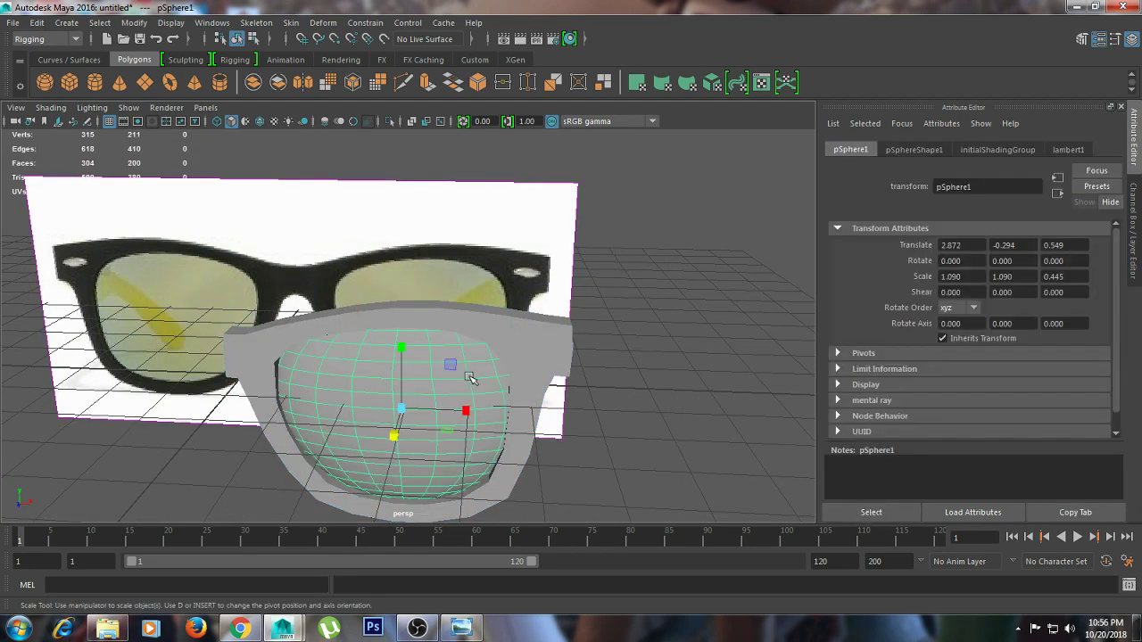
click(631, 395)
mouse_move(580, 387)
alt+mouse_down()
mouse_move(342, 342)
mouse_move(383, 337)
alt+mouse_up()
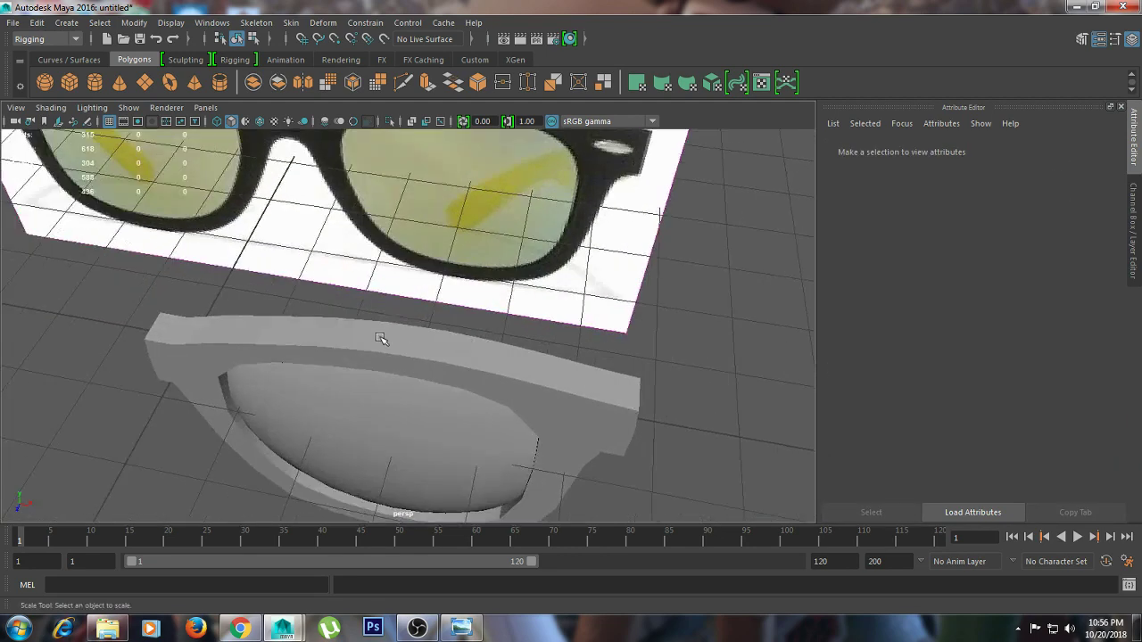
click(379, 339)
right_drag(256, 321, 259, 183)
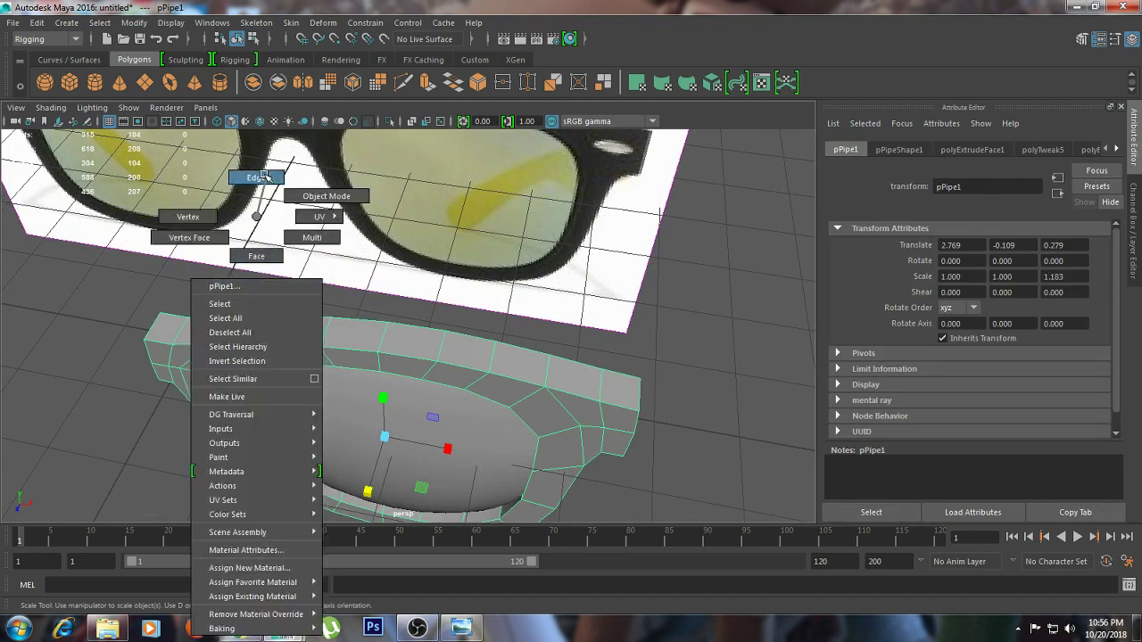
Insert two edge loops on the frame's top band and one around the inner lens rim
click(229, 328)
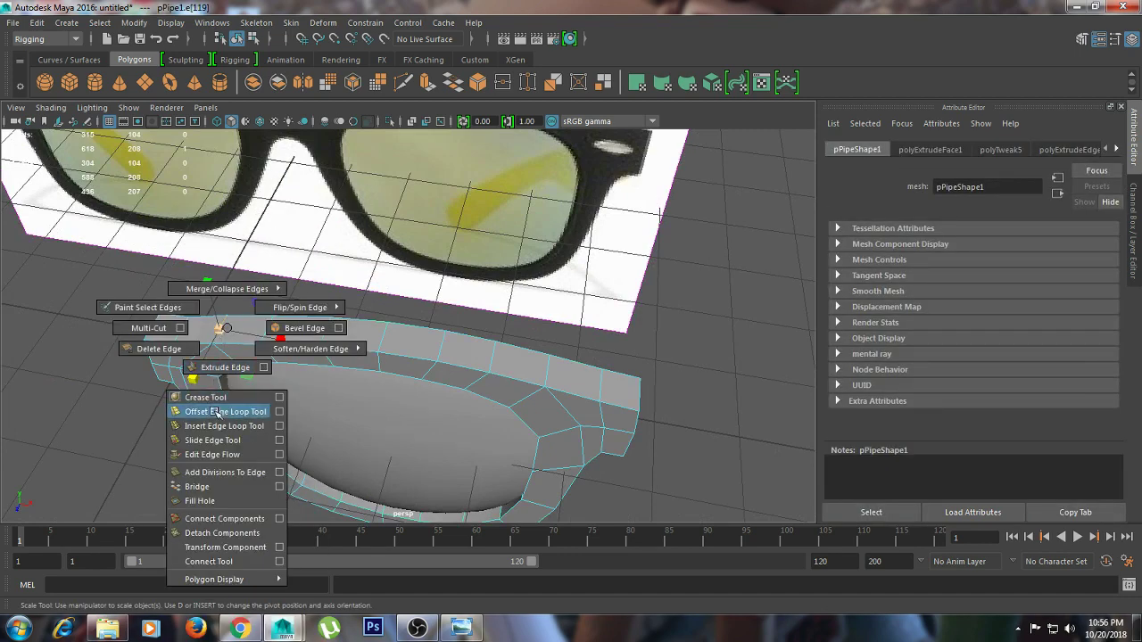
shift+right_drag(229, 328, 241, 419)
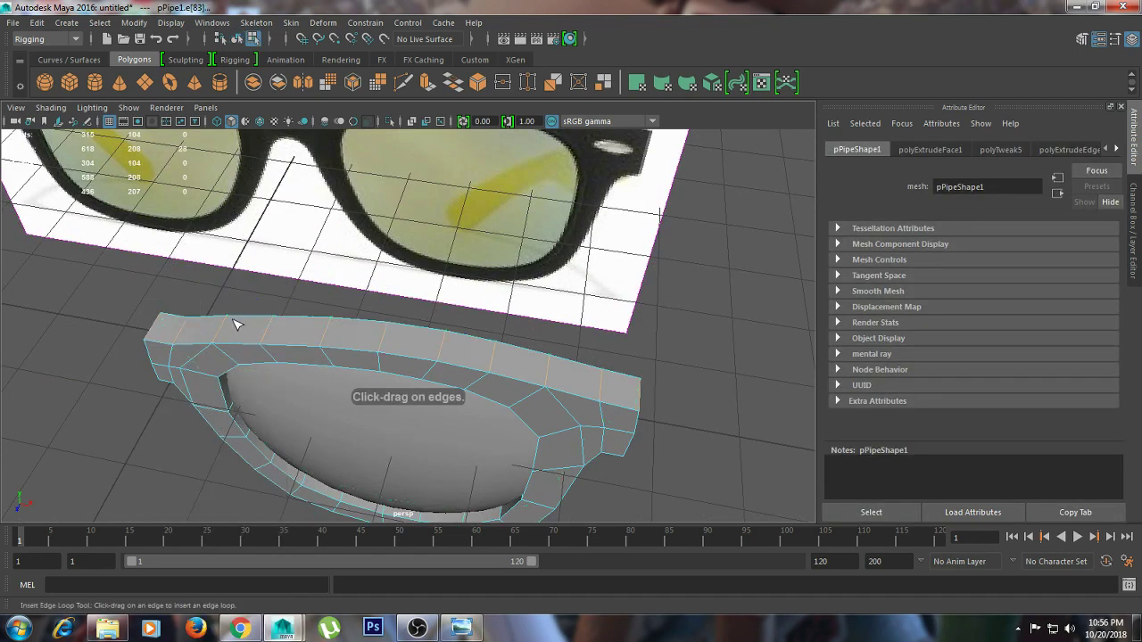
key(ctrl+z)
click(230, 326)
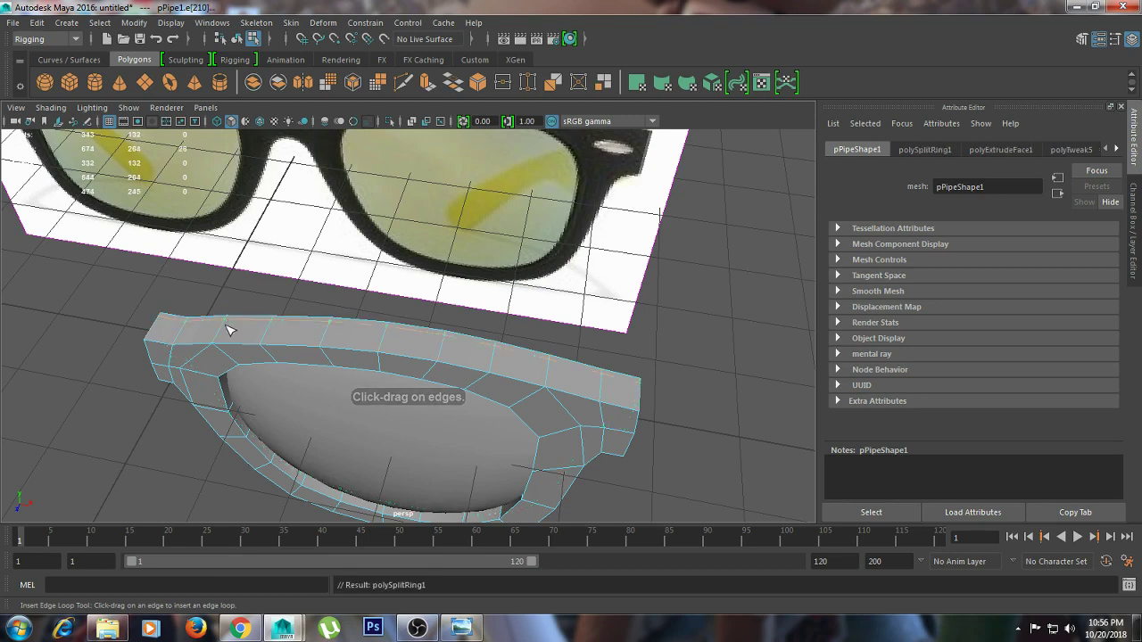
click(225, 345)
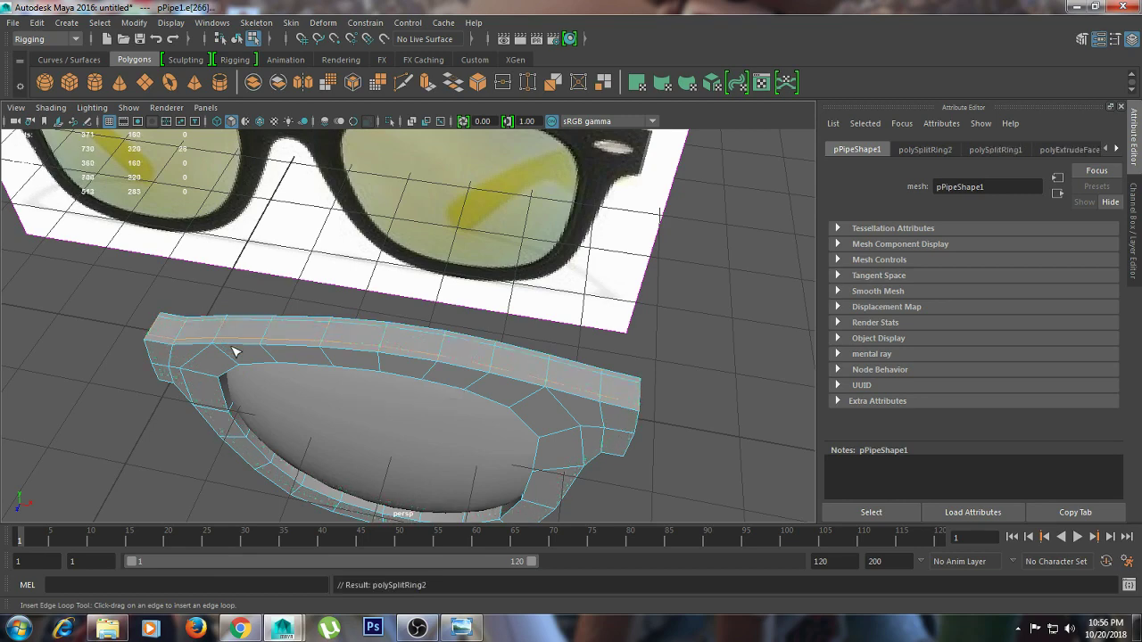
scroll(260, 362, up, 2)
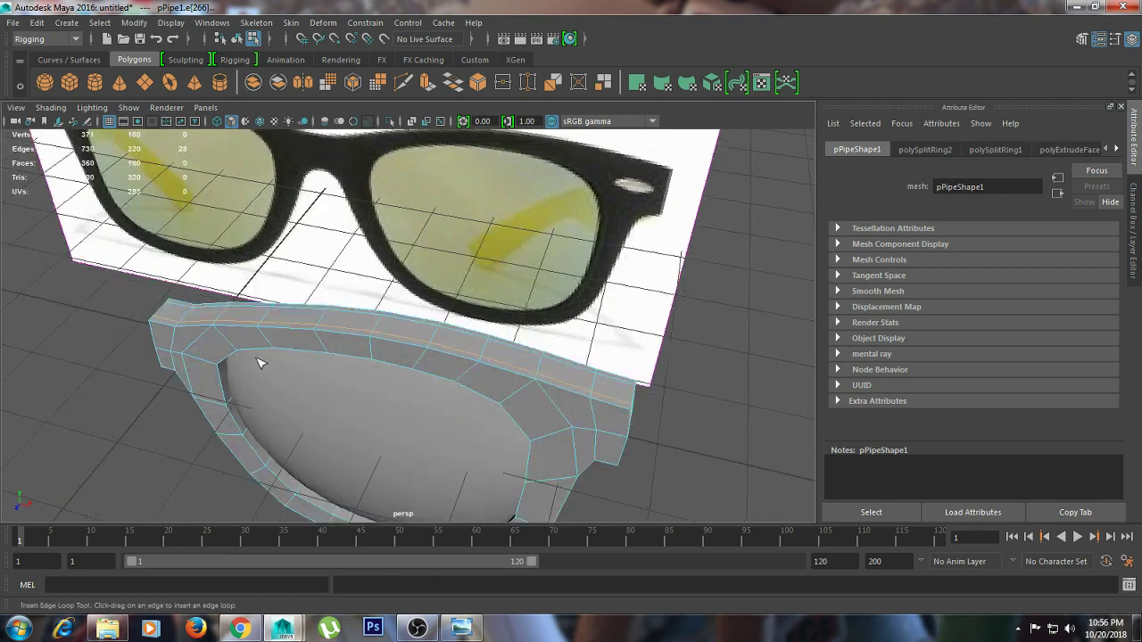
click(232, 405)
Preview the frame smoothed with 3, return to the Move tool, and select the lens sphere
alt+drag(284, 409, 312, 352)
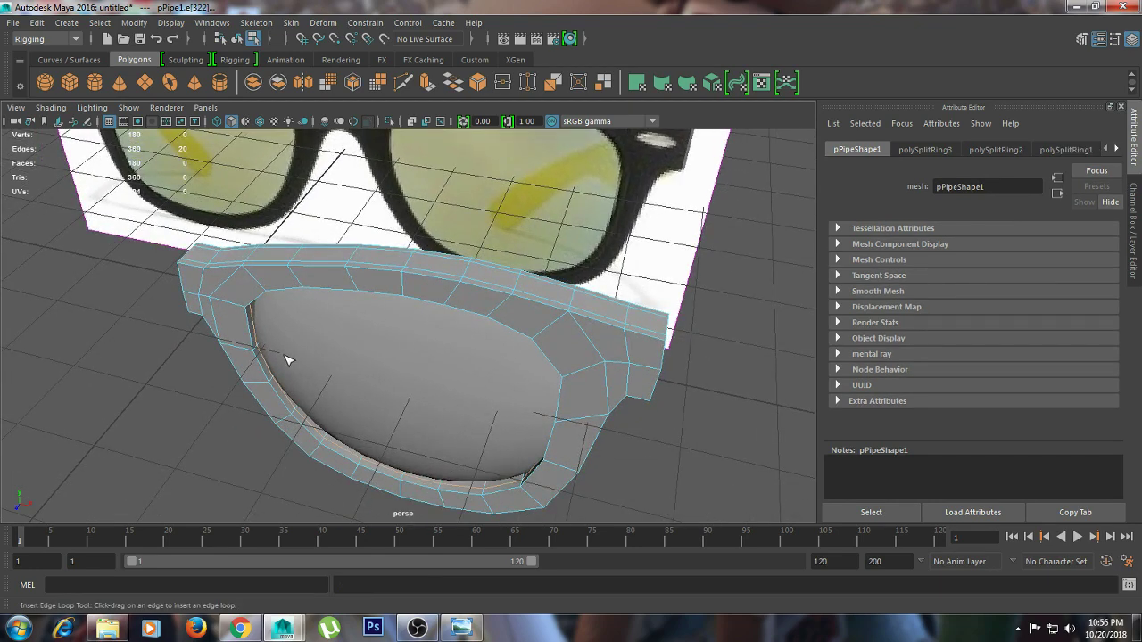
key(3)
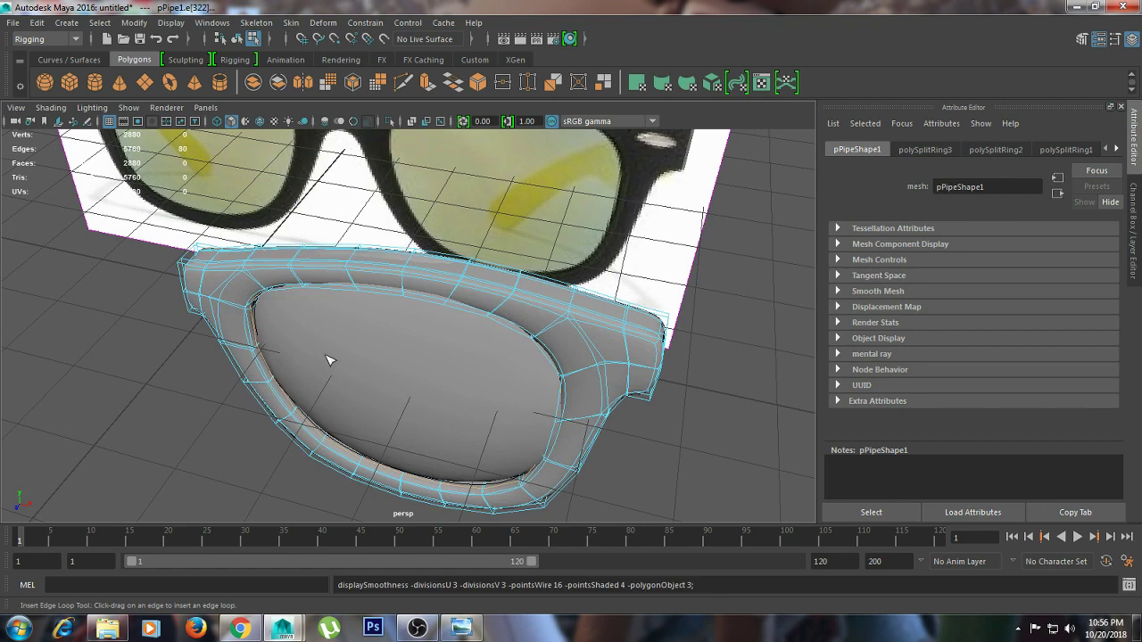
key(w)
right_drag(308, 230, 357, 202)
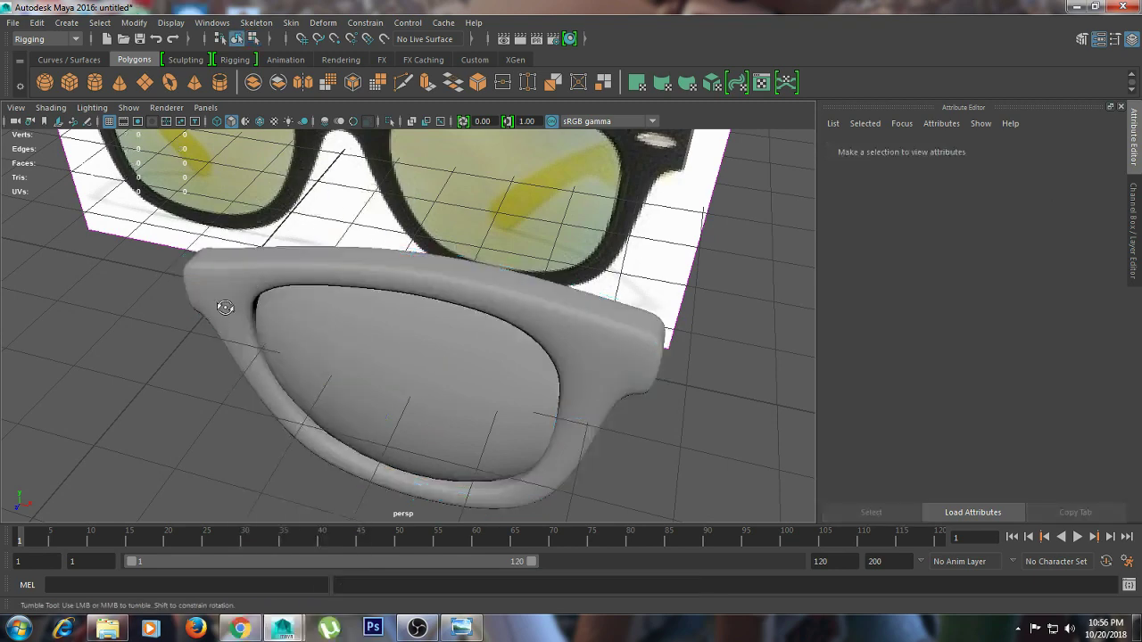
mouse_move(349, 214)
alt+mouse_down()
mouse_move(321, 276)
mouse_move(357, 274)
mouse_move(402, 301)
alt+mouse_up()
alt+right_drag(403, 301, 612, 331)
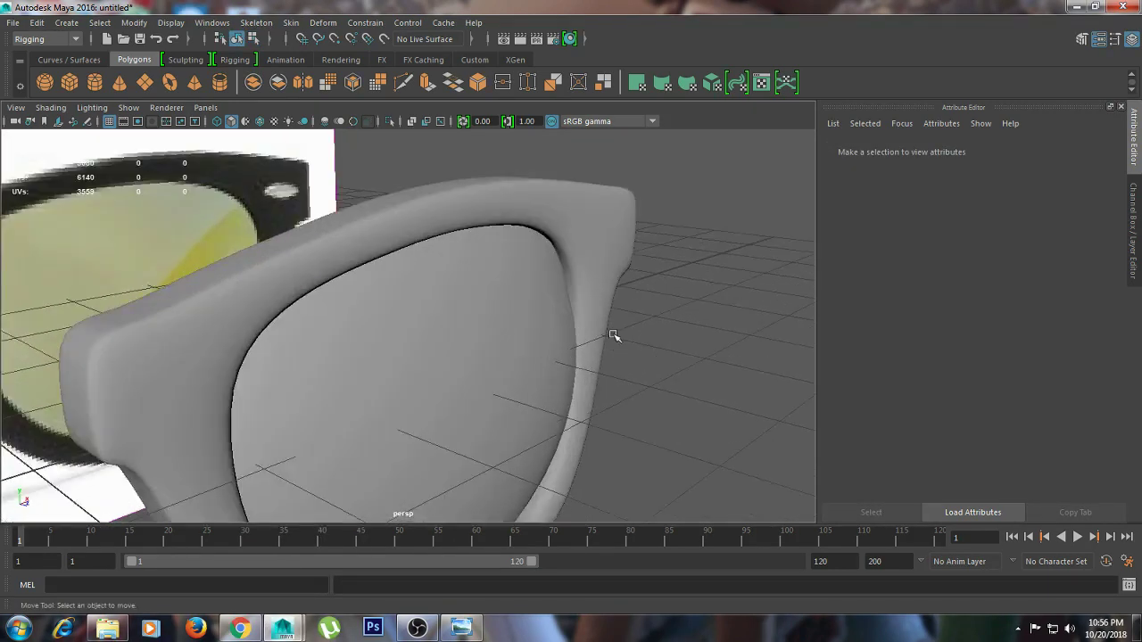
click(553, 315)
mouse_move(589, 326)
alt+mouse_down()
mouse_move(377, 312)
mouse_move(454, 324)
mouse_move(510, 383)
mouse_move(555, 383)
alt+mouse_up()
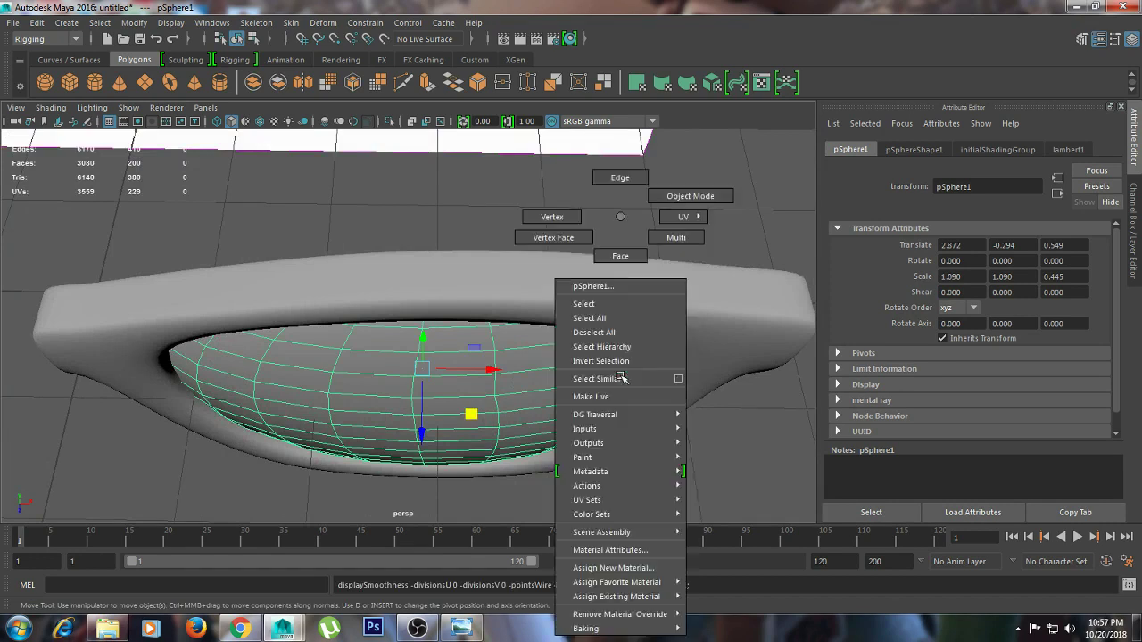
Move a vertex on the lens sphere's right edge along X toward the frame rim
right_drag(622, 376, 562, 234)
click(625, 372)
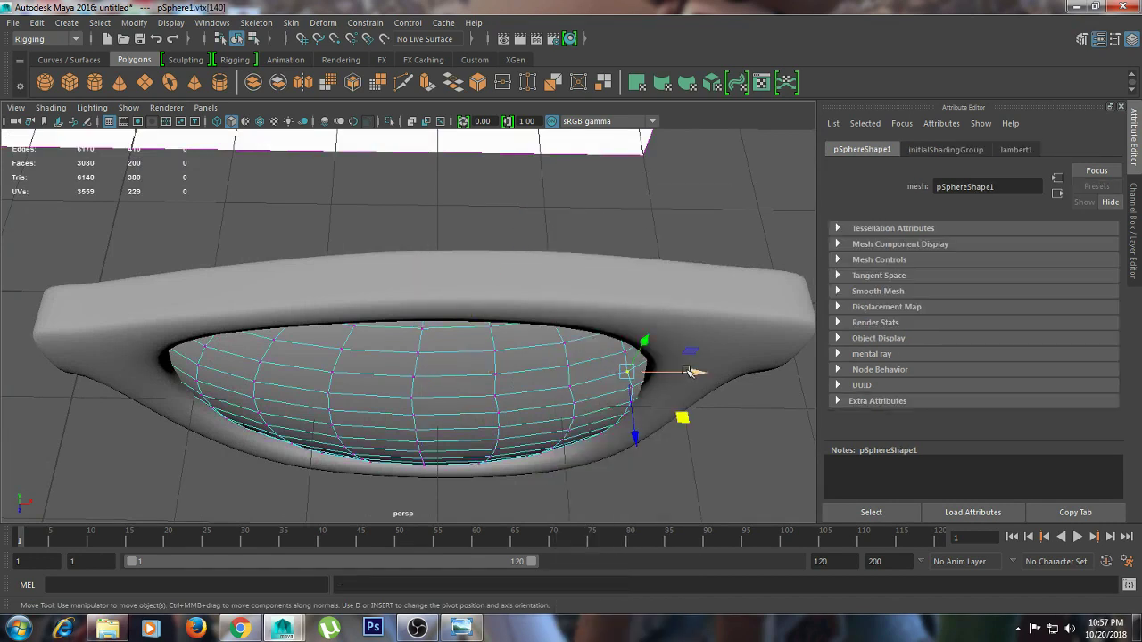
mouse_move(691, 371)
mouse_down()
mouse_move(634, 387)
mouse_move(644, 389)
mouse_up()
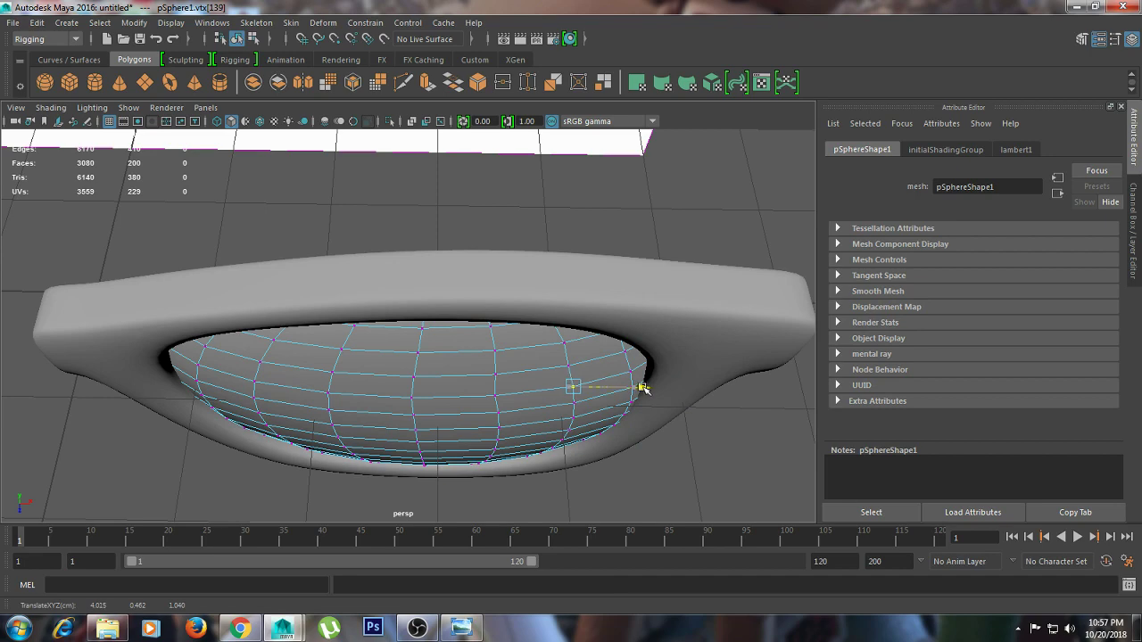
click(721, 422)
mouse_move(721, 423)
alt+mouse_down()
mouse_move(620, 339)
mouse_move(735, 316)
alt+mouse_up()
scroll(723, 339, down, 5)
Return the lens to object mode and select the pPipe1 frame
right_drag(589, 268, 695, 355)
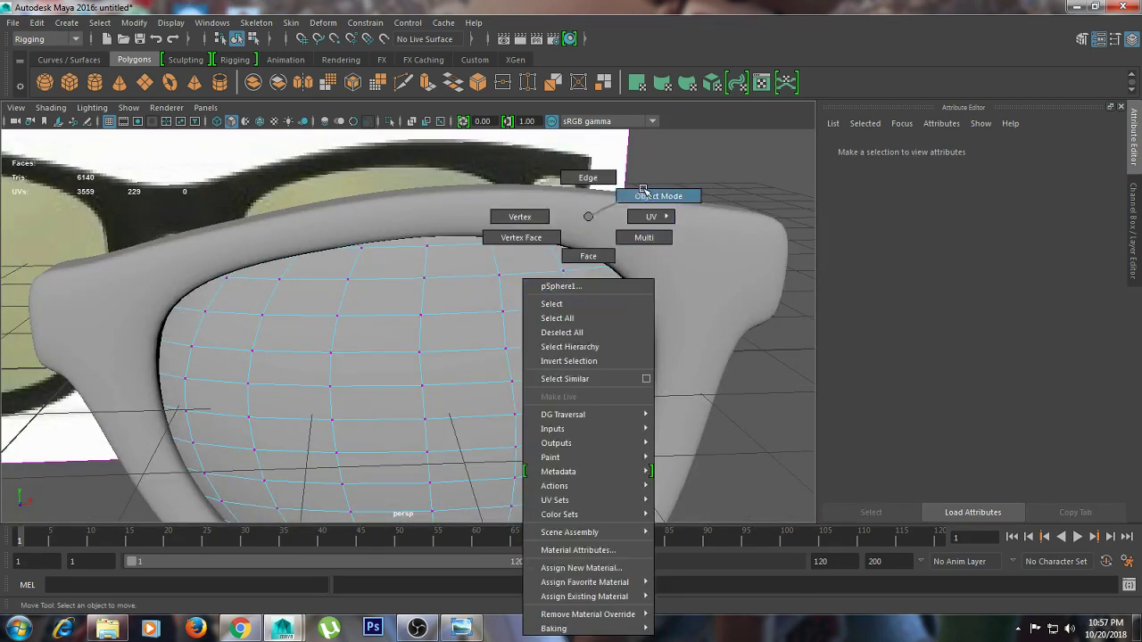
click(574, 300)
click(658, 362)
mouse_move(657, 362)
alt+mouse_down()
mouse_move(584, 397)
mouse_move(615, 401)
mouse_move(502, 324)
mouse_move(548, 352)
mouse_move(576, 312)
mouse_move(657, 321)
mouse_move(536, 324)
mouse_move(475, 380)
alt+mouse_up()
click(505, 323)
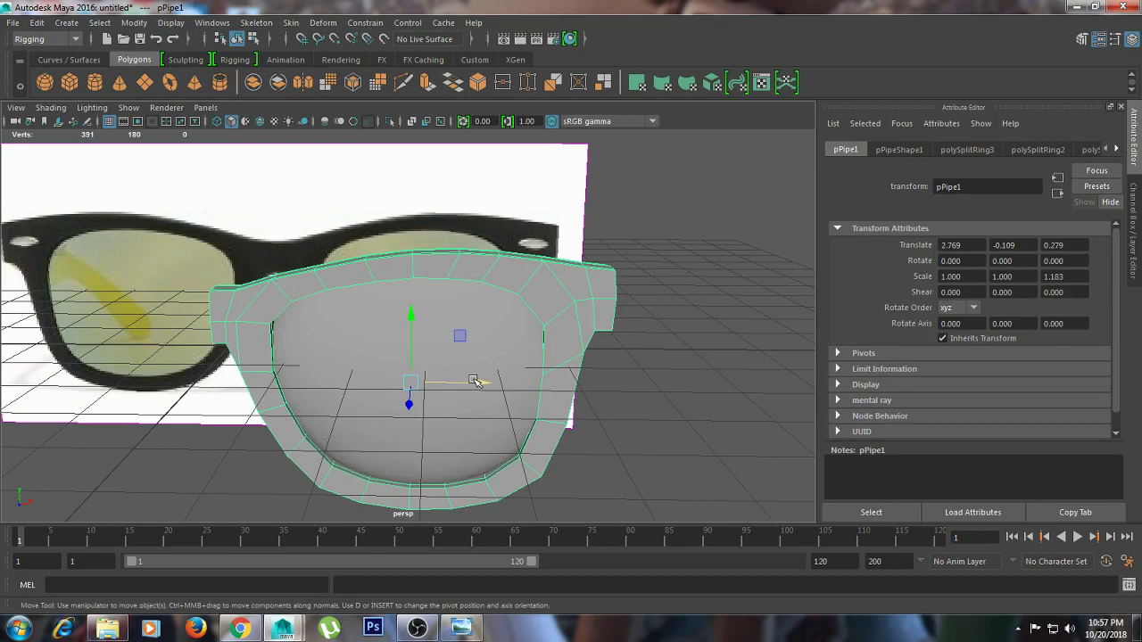
Enter pivot editing in the four-view layout and undo an accidental pivot reorientation
key(space)
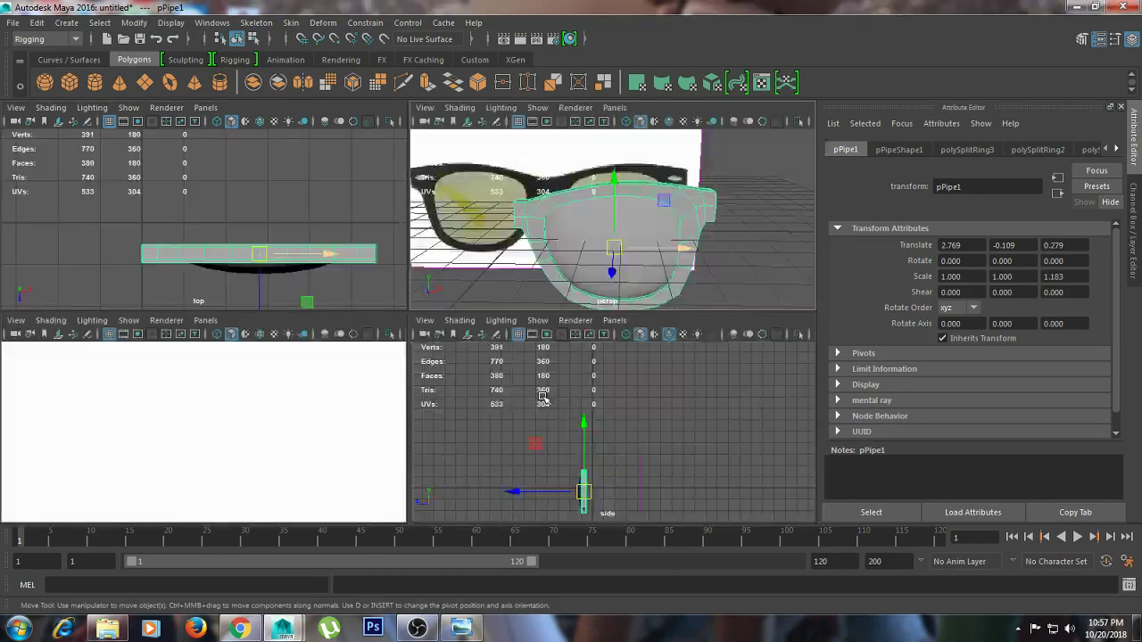
key(d)
scroll(287, 421, down, 2)
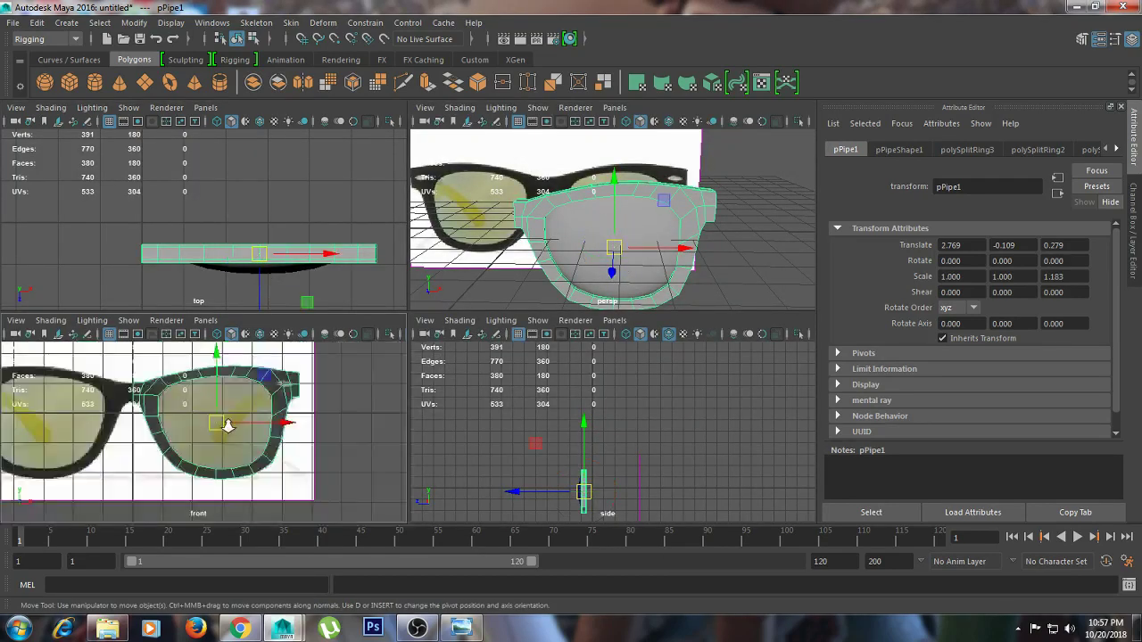
scroll(231, 426, down, 2)
drag(225, 425, 212, 420)
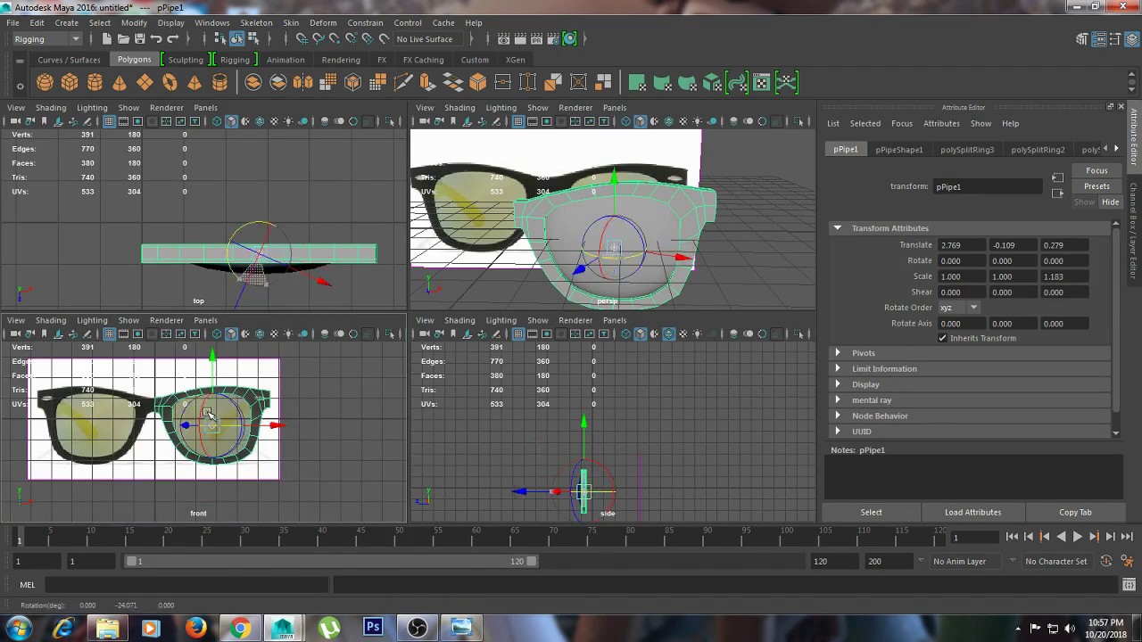
key(d)
key(ctrl+z)
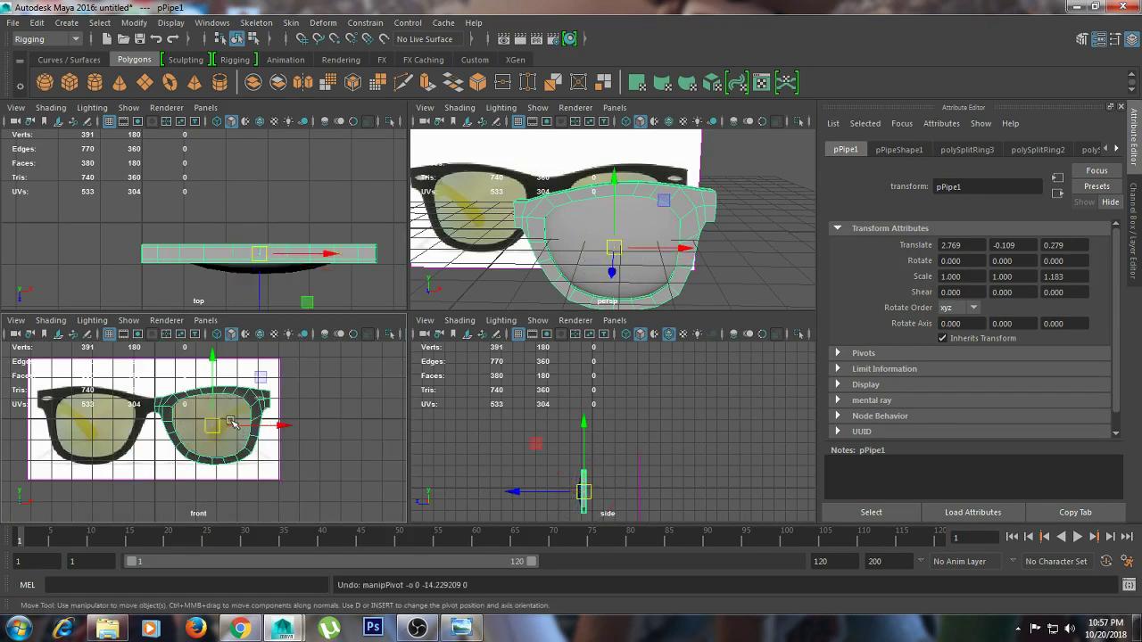
Slide the frame's pivot left and slightly up to the centre between the lenses
key(d)
drag(275, 427, 157, 427)
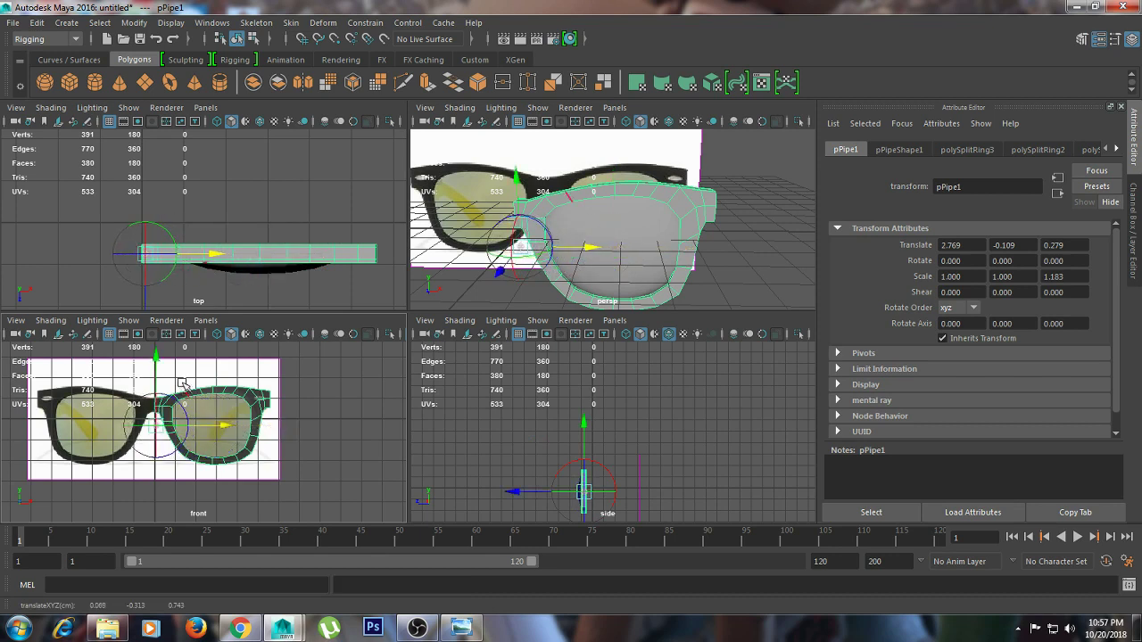
click(157, 356)
drag(157, 358, 157, 336)
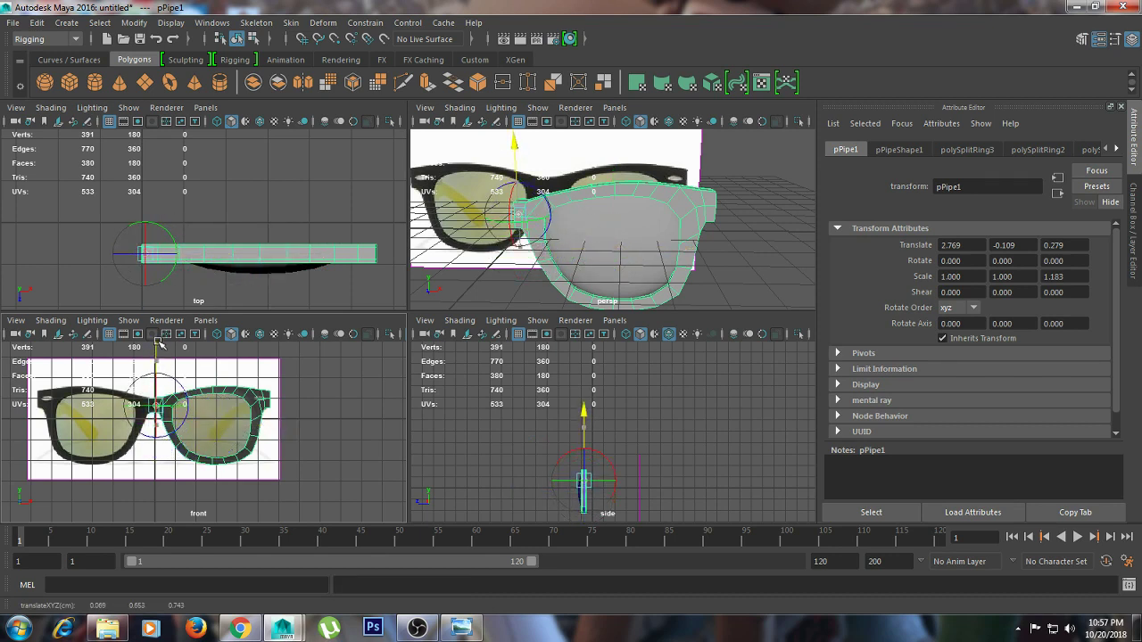
key(d)
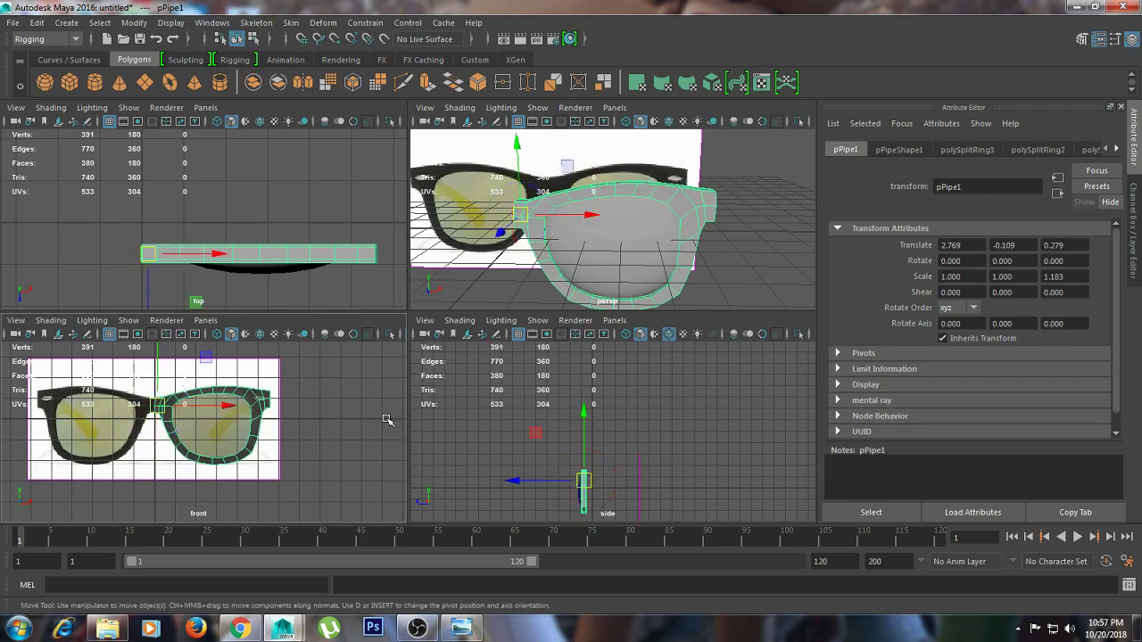
key(space)
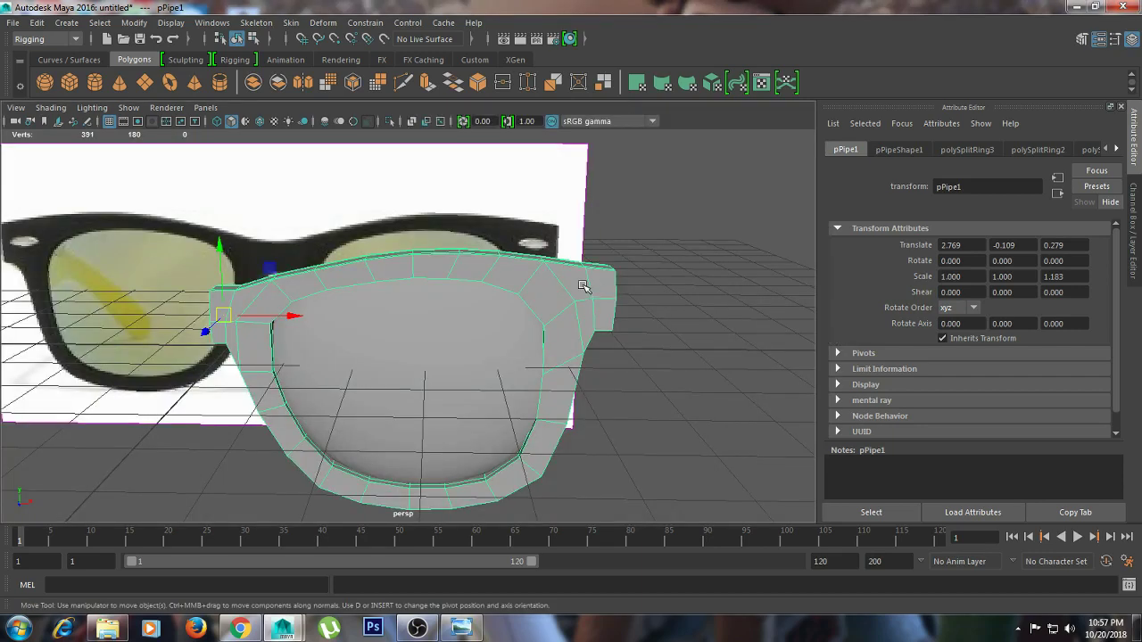
Try a plain duplicate of the frame, undo it, and redo the pivot move
click(39, 23)
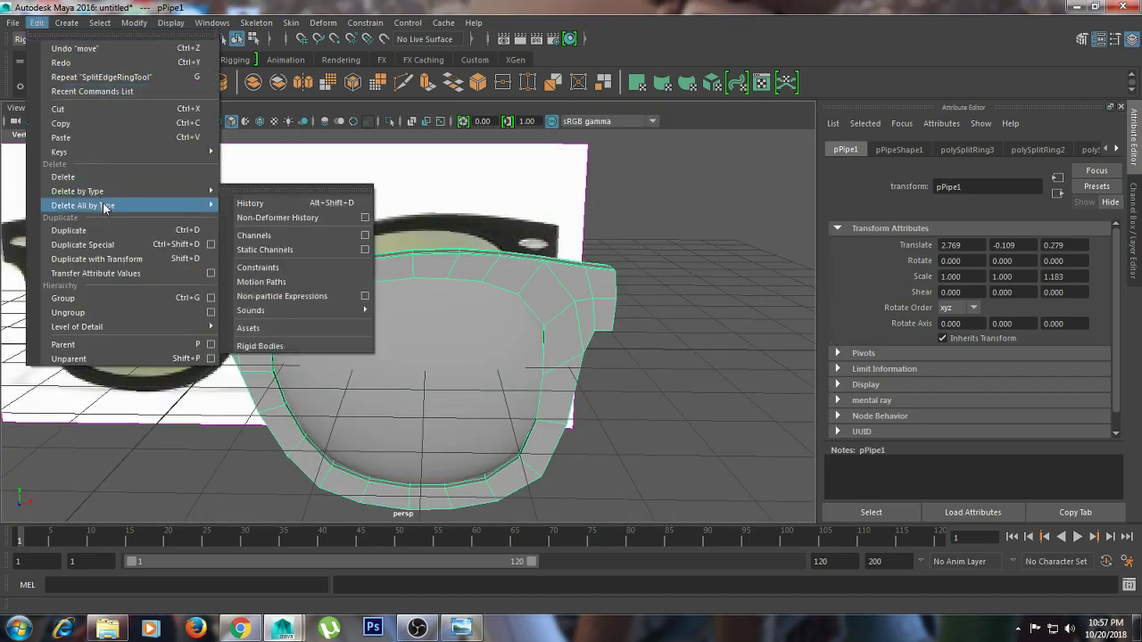
click(114, 246)
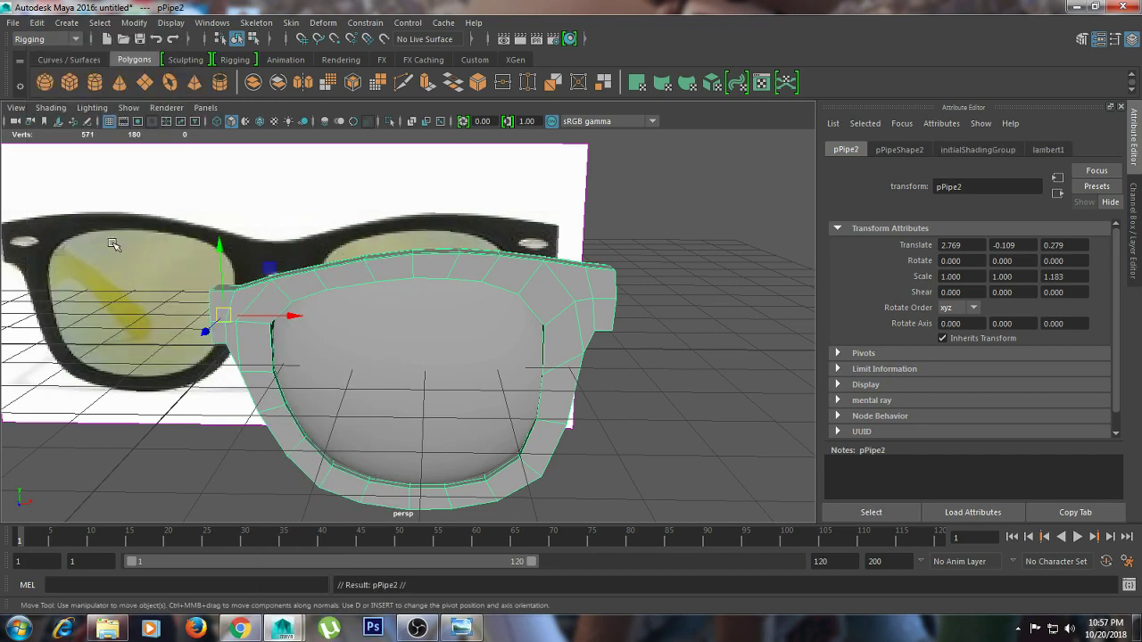
click(113, 247)
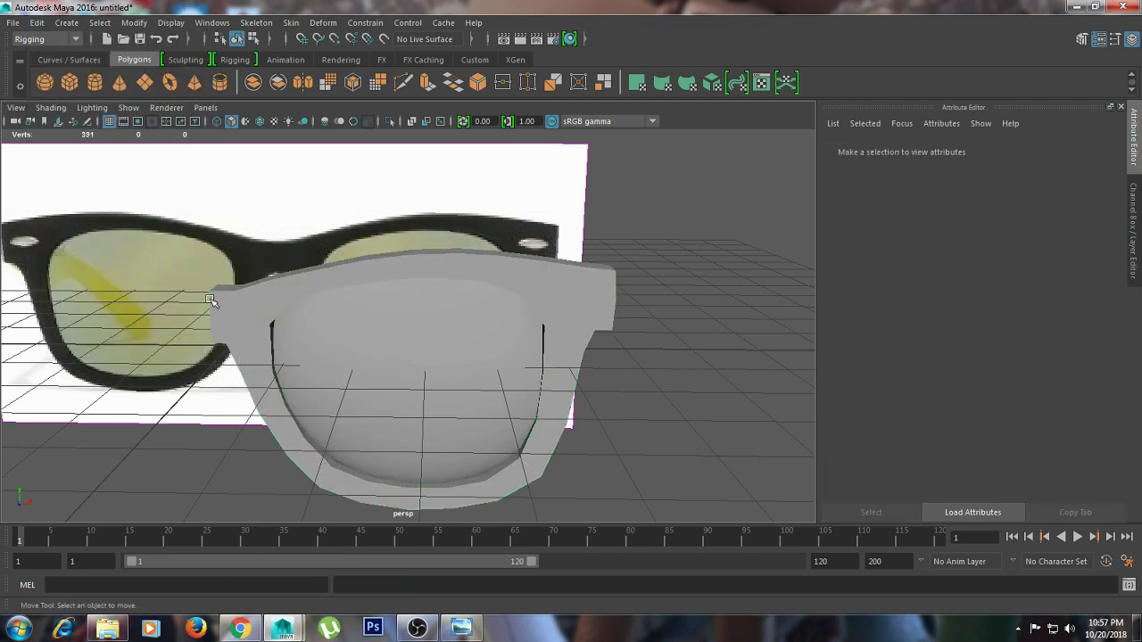
key(ctrl+z)
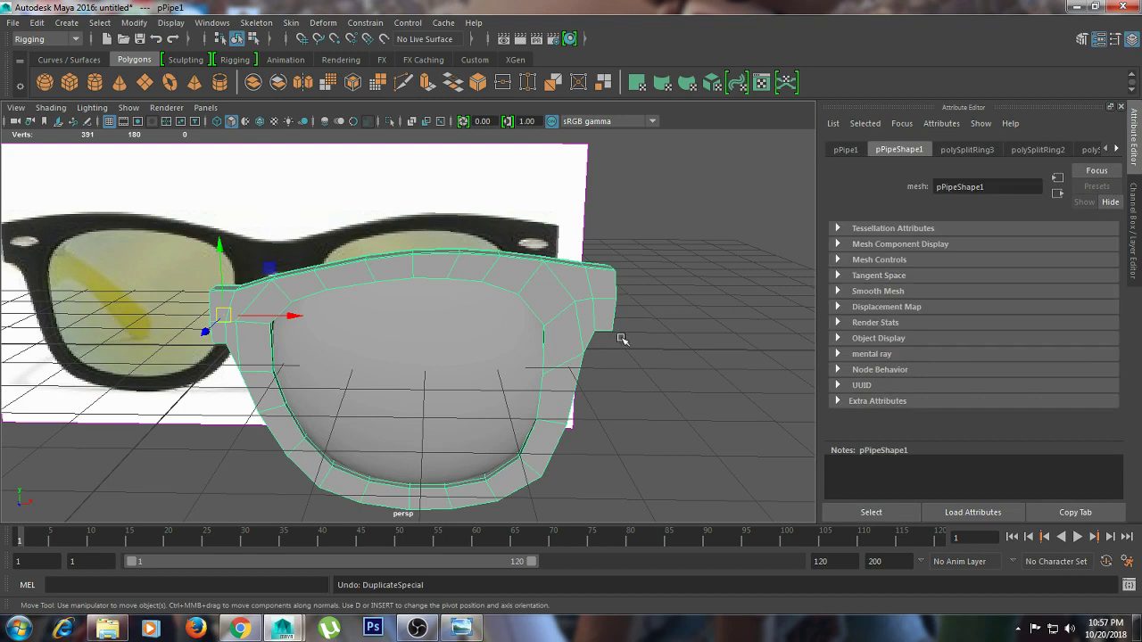
alt+drag(622, 339, 615, 385)
key(ctrl+z)
key(shift+z)
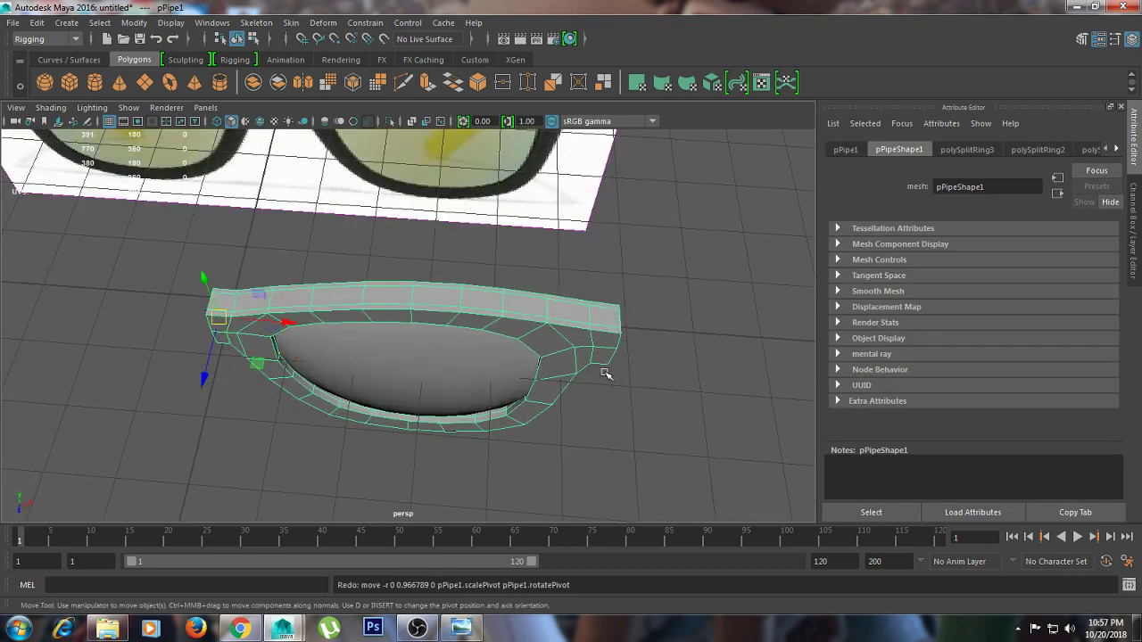
Open the Duplicate Special options and set Geometry type to Instance
click(36, 23)
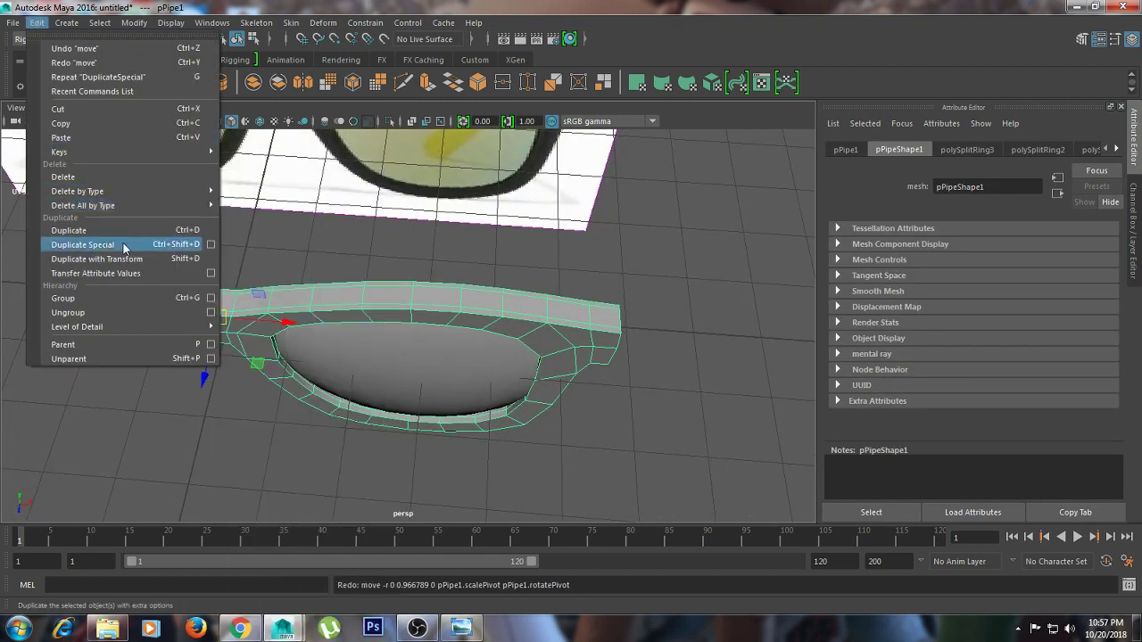
click(211, 244)
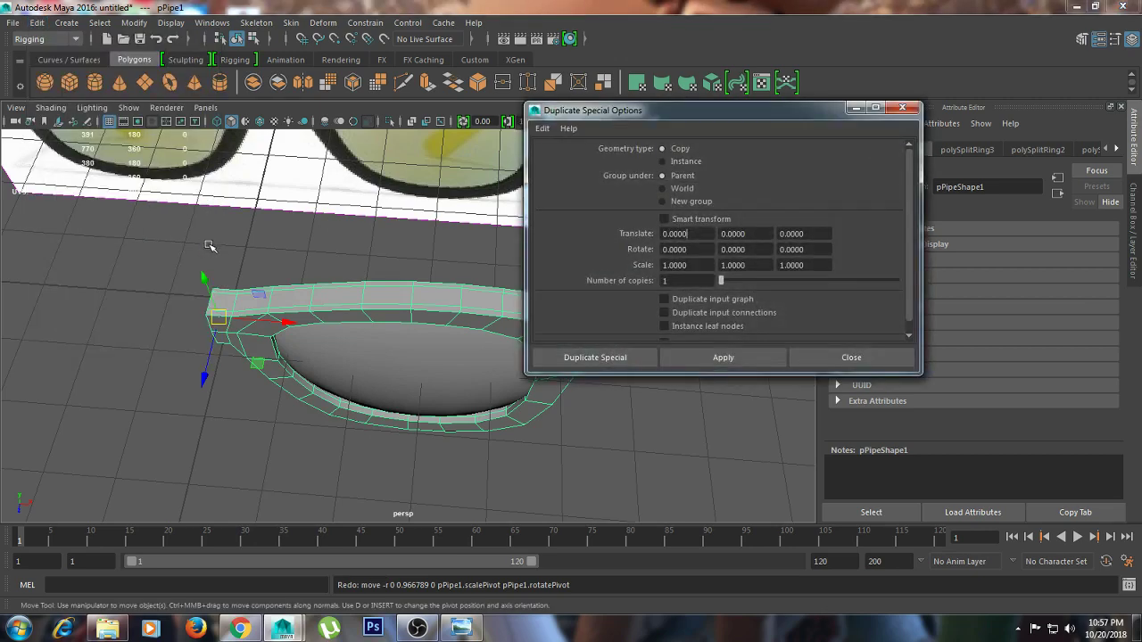
mouse_move(367, 245)
alt+mouse_down()
mouse_move(377, 224)
mouse_move(362, 205)
alt+mouse_up()
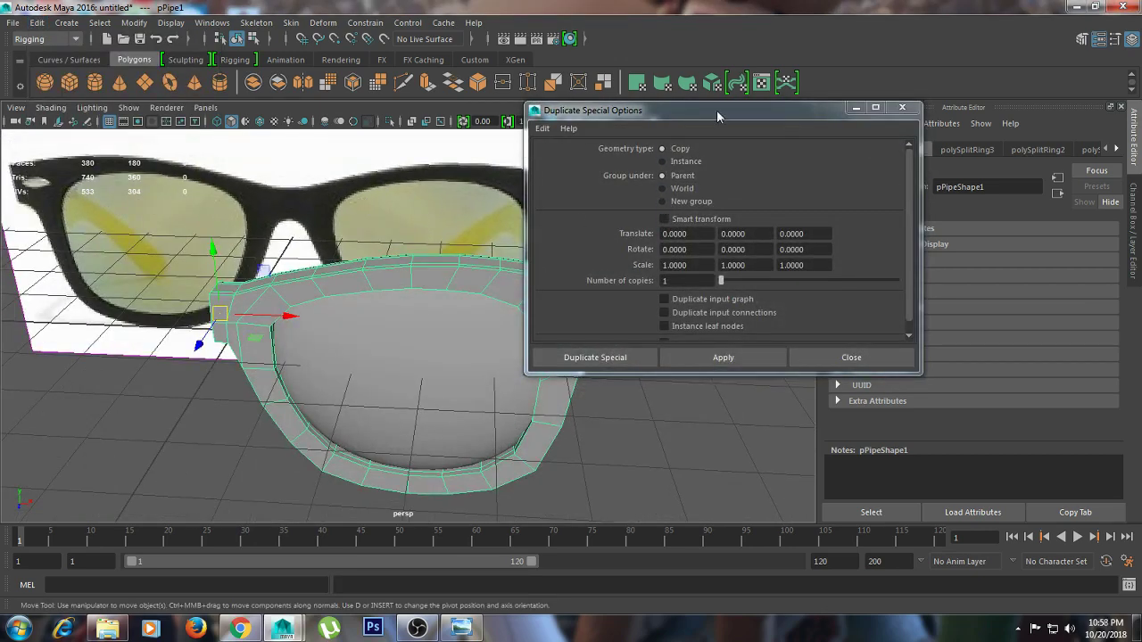
drag(718, 116, 800, 93)
click(746, 139)
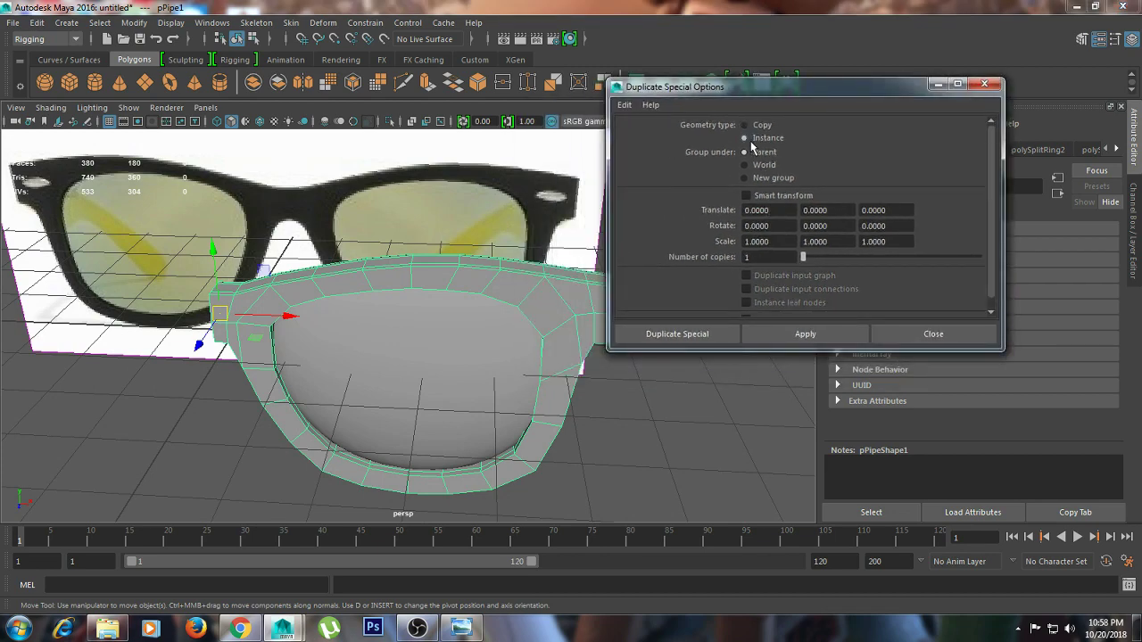
alt+drag(211, 378, 207, 373)
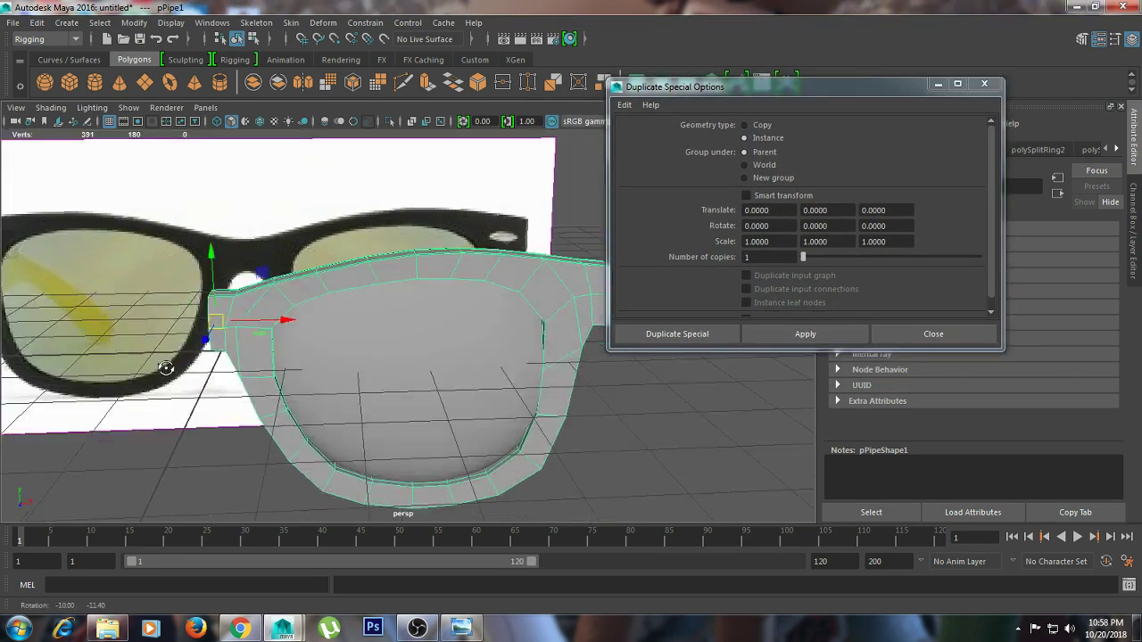
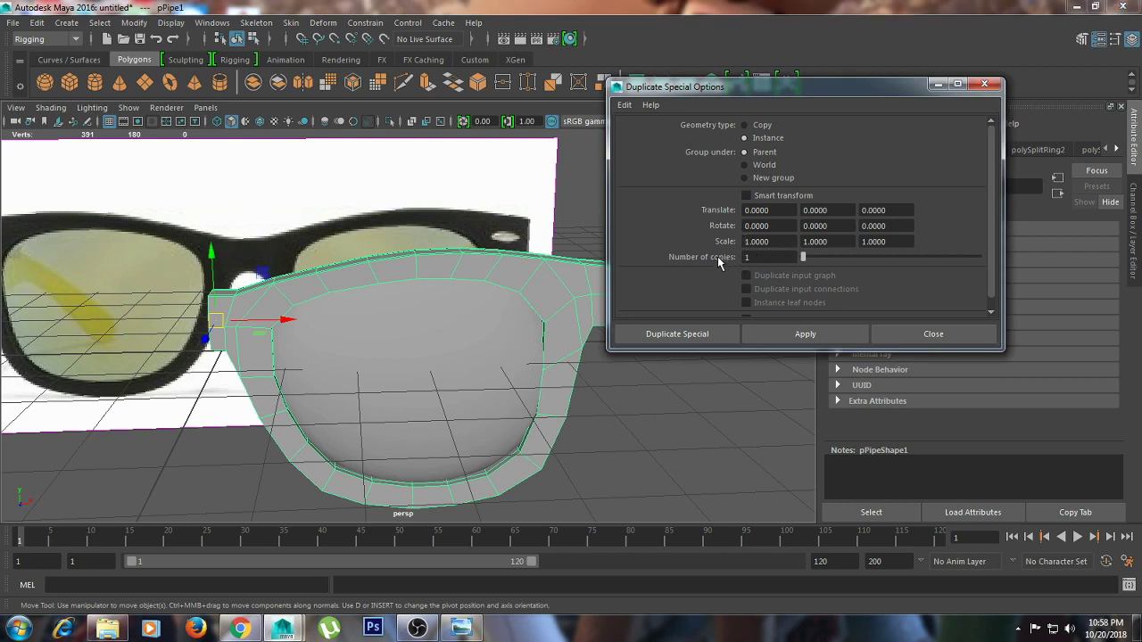
Mirror the frame half as an instance with Scale X -1 and shift it along X
click(840, 332)
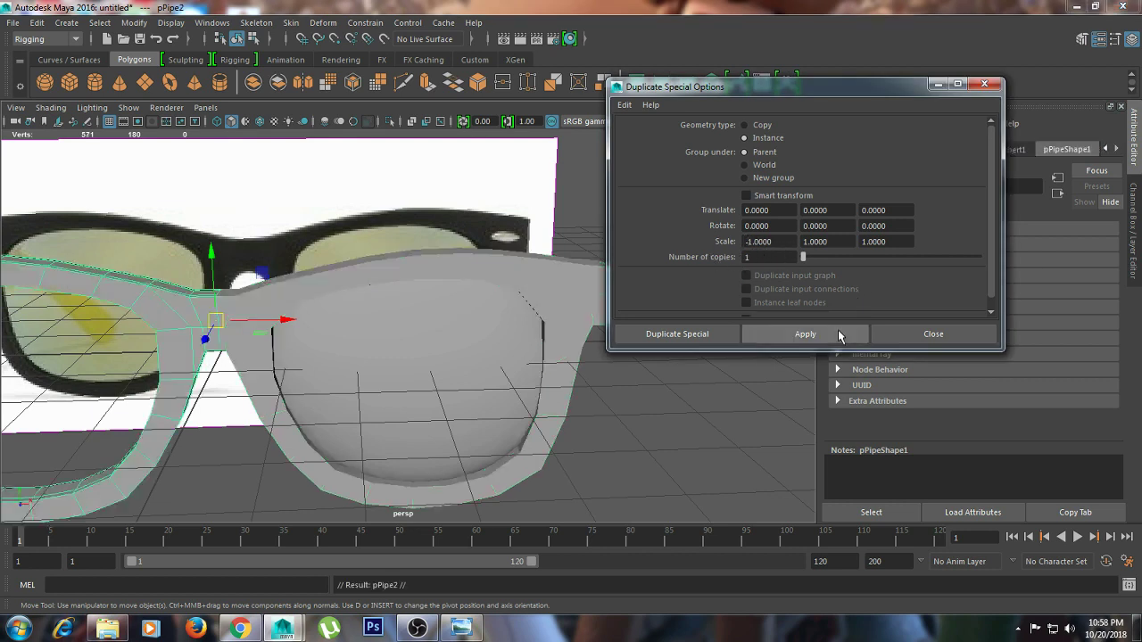
scroll(500, 290, down, 5)
scroll(389, 333, up, 3)
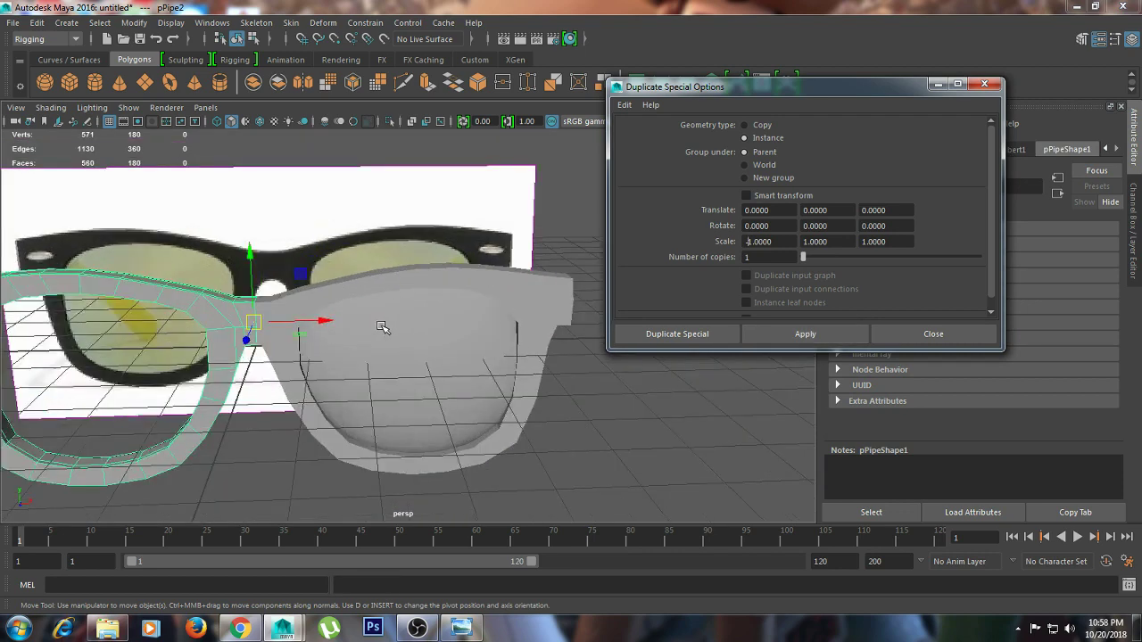
drag(331, 319, 315, 321)
Mirror the lens sphere as an instance and move the new lens into the left frame
click(591, 385)
scroll(613, 375, down, 3)
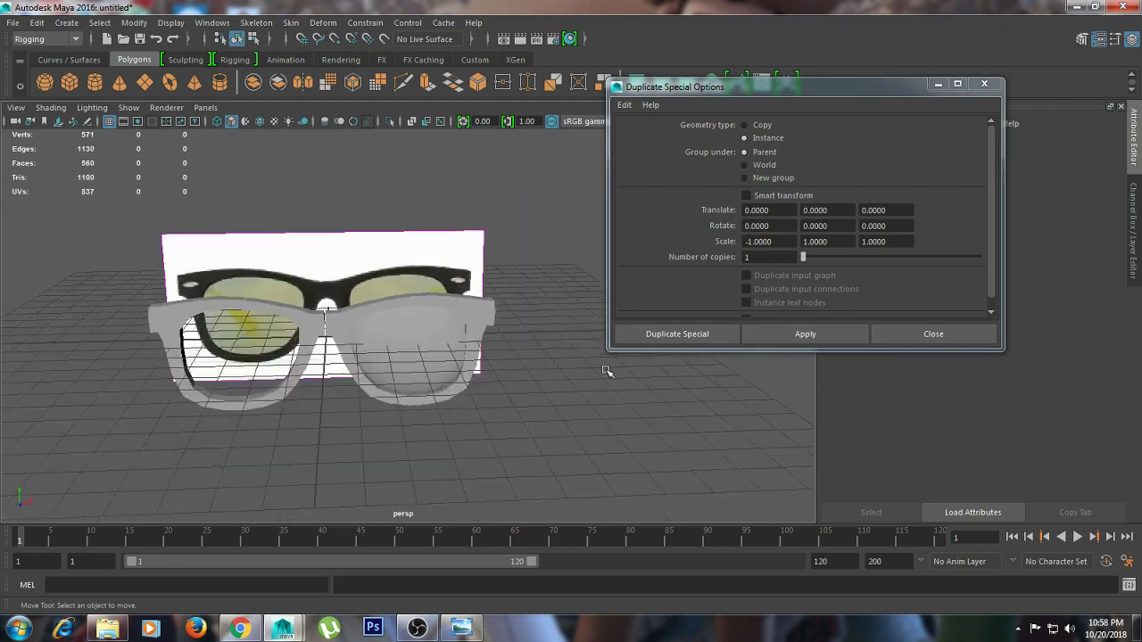
scroll(612, 375, up, 3)
click(391, 334)
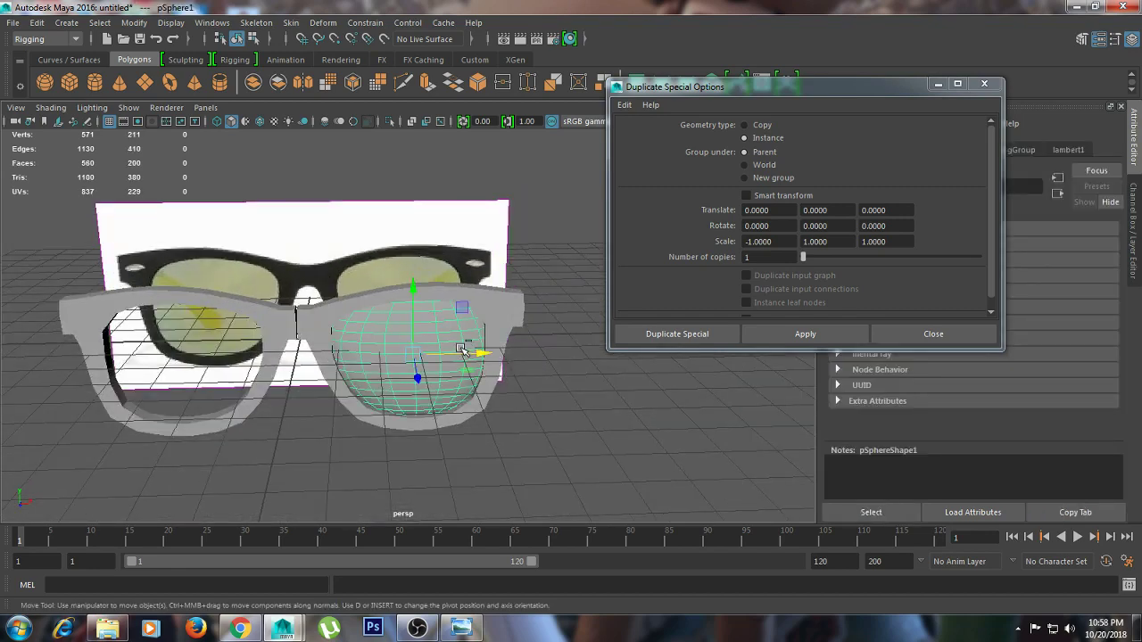
click(809, 336)
drag(479, 354, 259, 354)
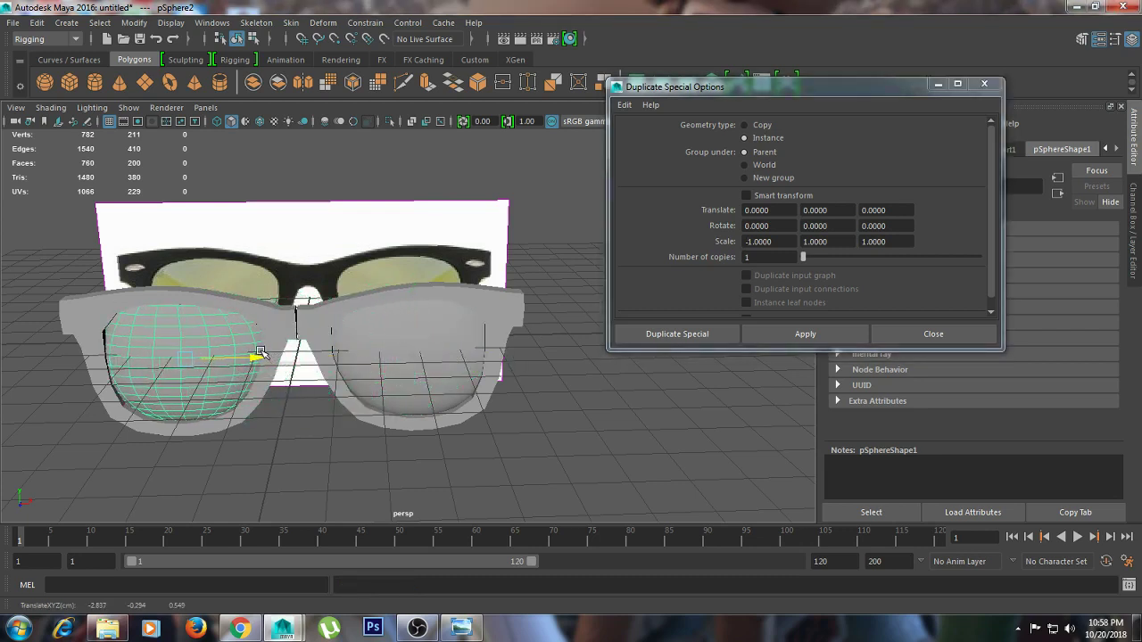
Check each frame half and lens by selecting them, then orbit to a frontal view
click(299, 320)
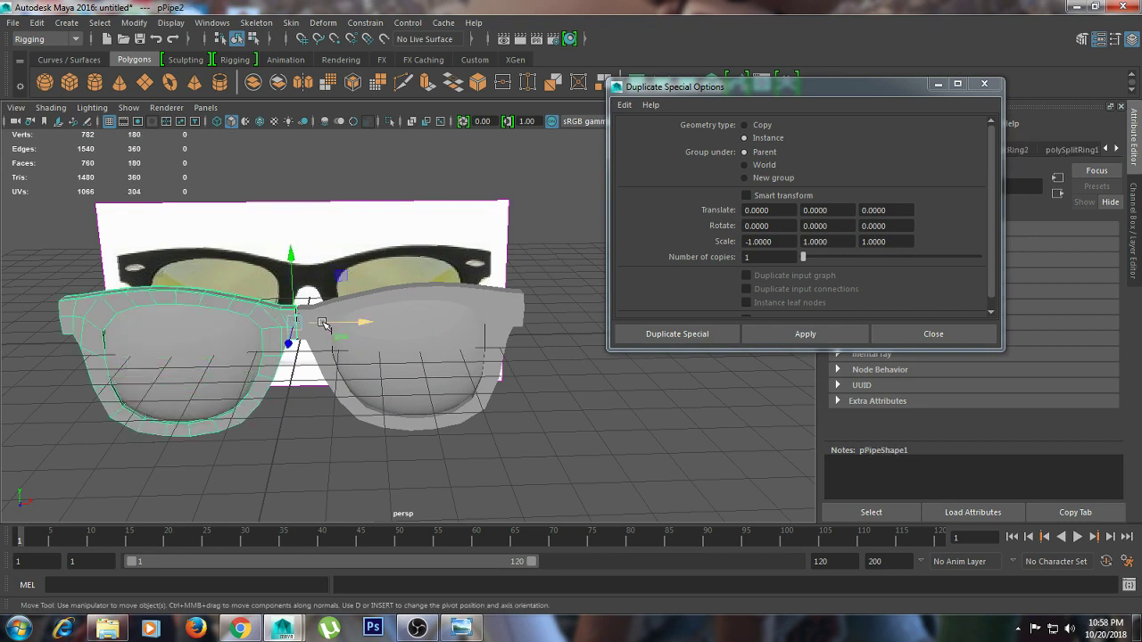
click(381, 338)
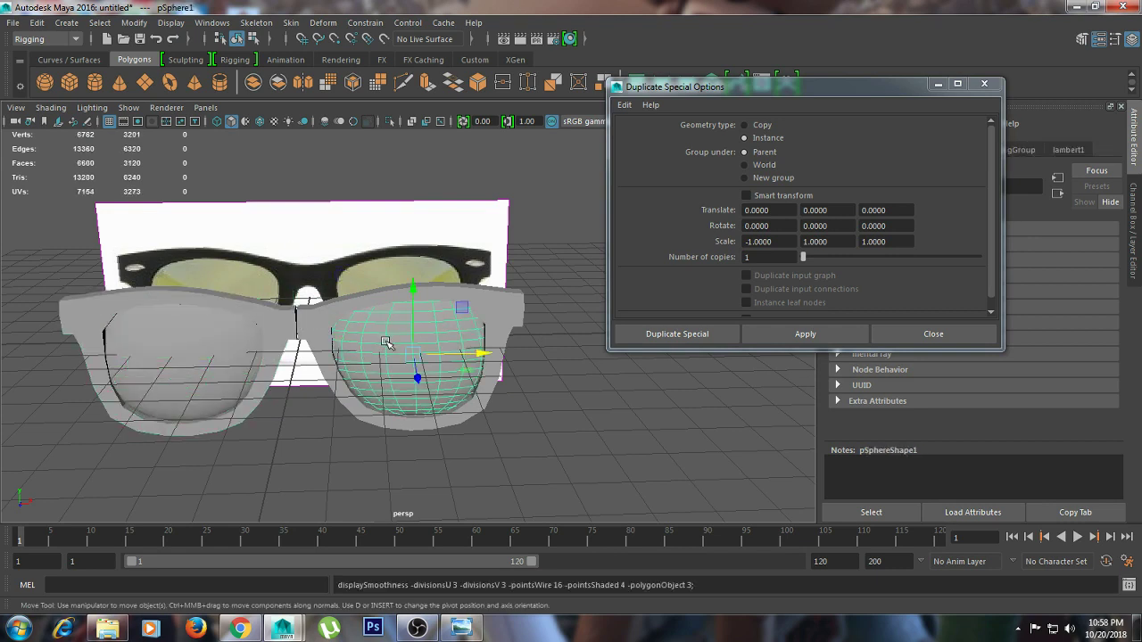
click(250, 366)
click(340, 386)
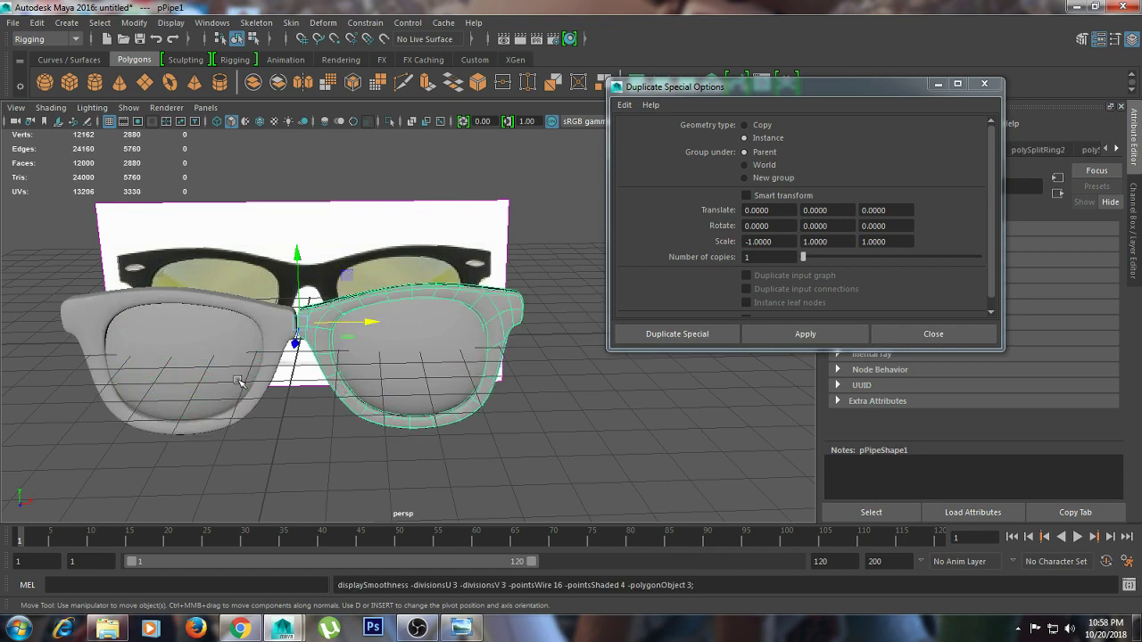
click(318, 401)
mouse_move(319, 401)
alt+mouse_down()
mouse_move(358, 432)
mouse_move(462, 408)
mouse_move(454, 349)
mouse_move(329, 362)
alt+mouse_up()
Inspect the glasses from several angles, select the right frame half, and mirror it
scroll(330, 362, up, 2)
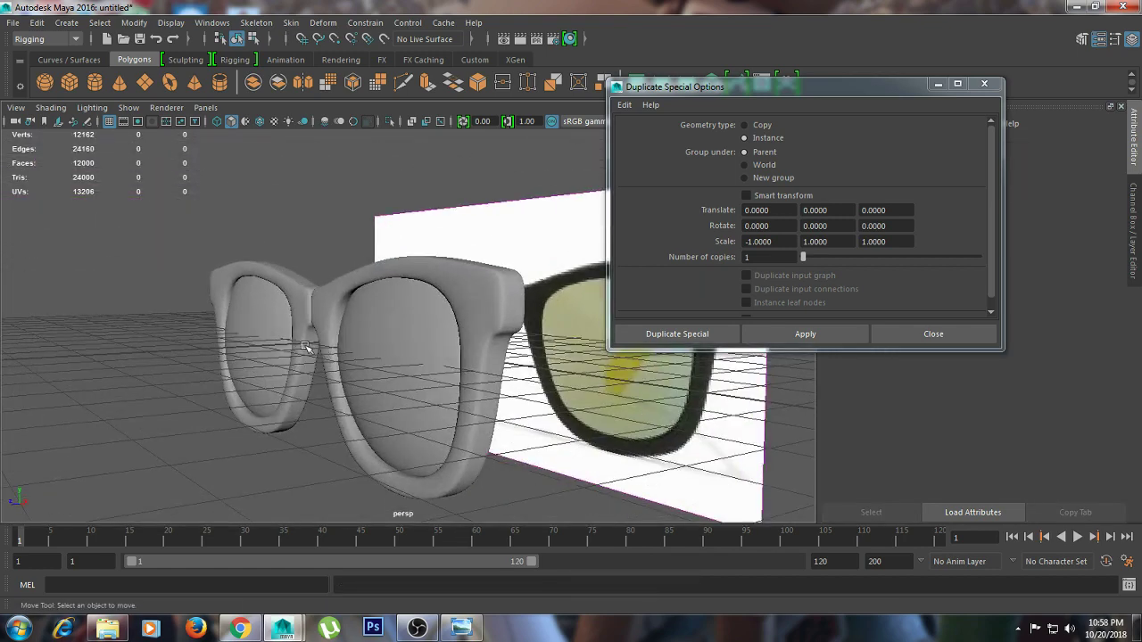
click(281, 341)
shift+click(404, 356)
alt+drag(405, 356, 348, 386)
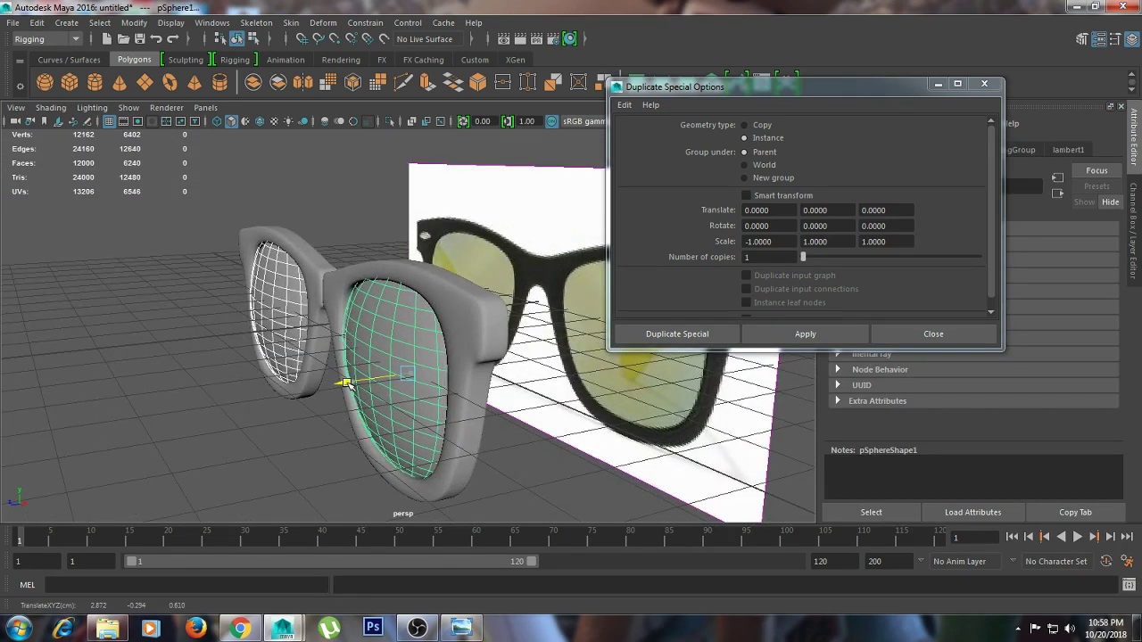
click(254, 434)
alt+drag(254, 433, 402, 438)
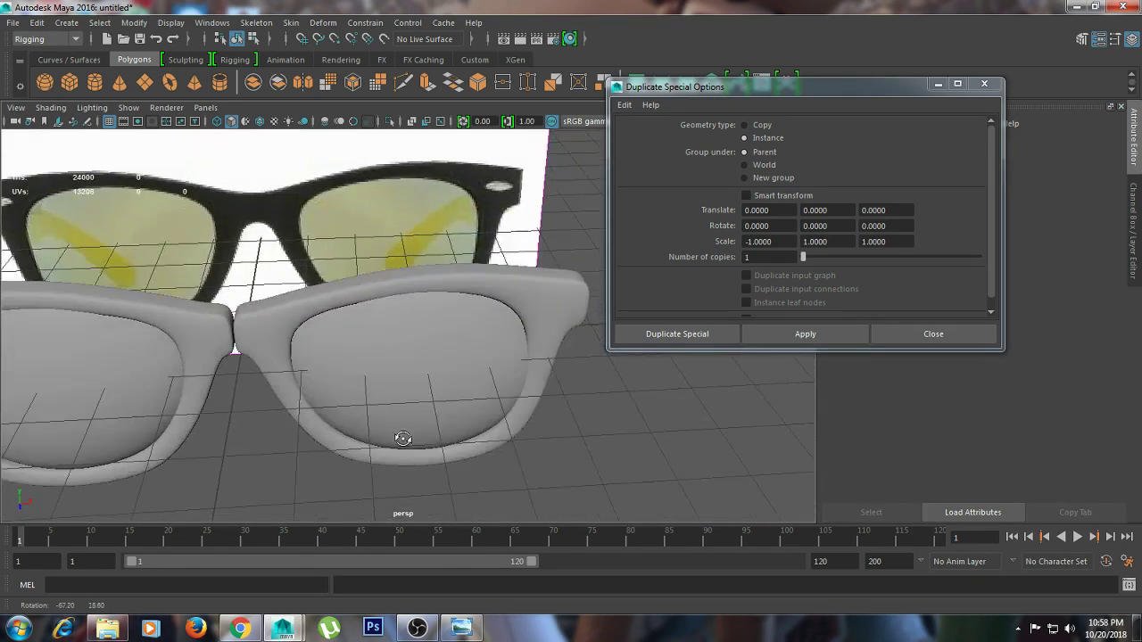
mouse_move(403, 438)
alt+mouse_down()
mouse_move(324, 395)
mouse_move(401, 395)
alt+mouse_up()
alt+right_drag(400, 396, 485, 387)
mouse_move(484, 388)
alt+mouse_down()
mouse_move(527, 388)
mouse_move(399, 395)
alt+mouse_up()
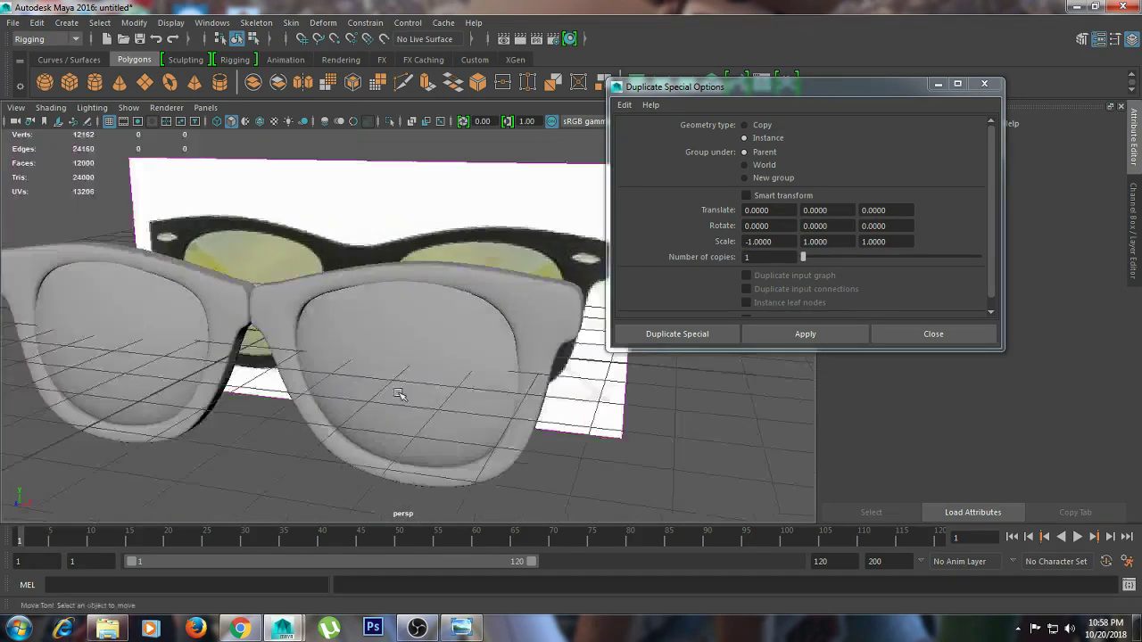
scroll(399, 394, up, 3)
click(248, 288)
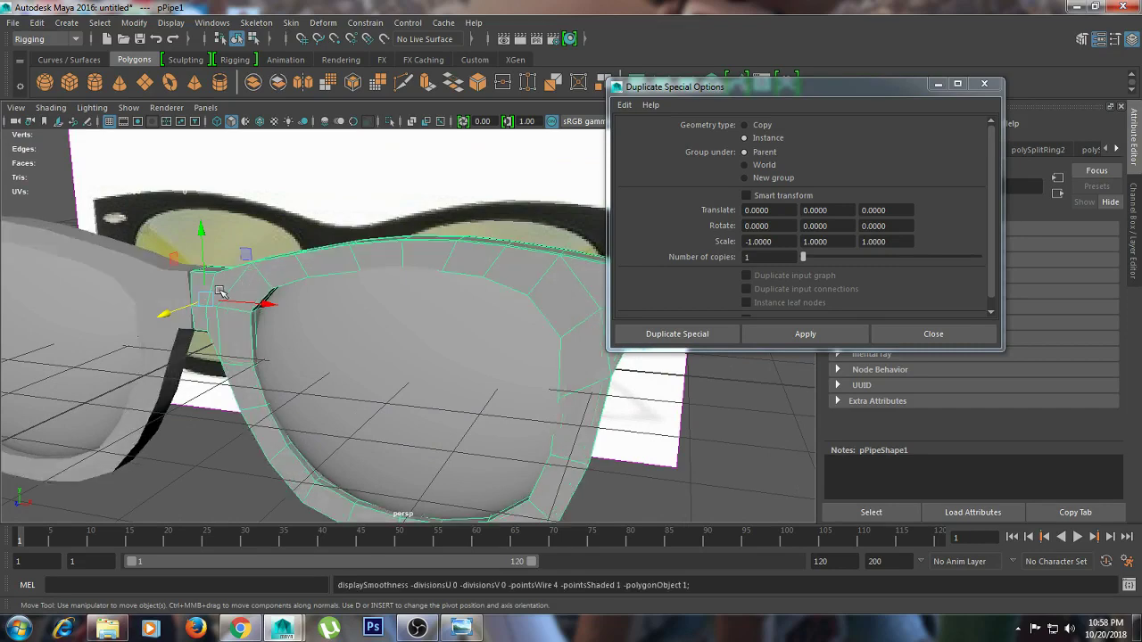
scroll(247, 288, up, 2)
mouse_move(247, 288)
alt+mouse_down()
mouse_move(306, 306)
mouse_move(172, 310)
alt+mouse_up()
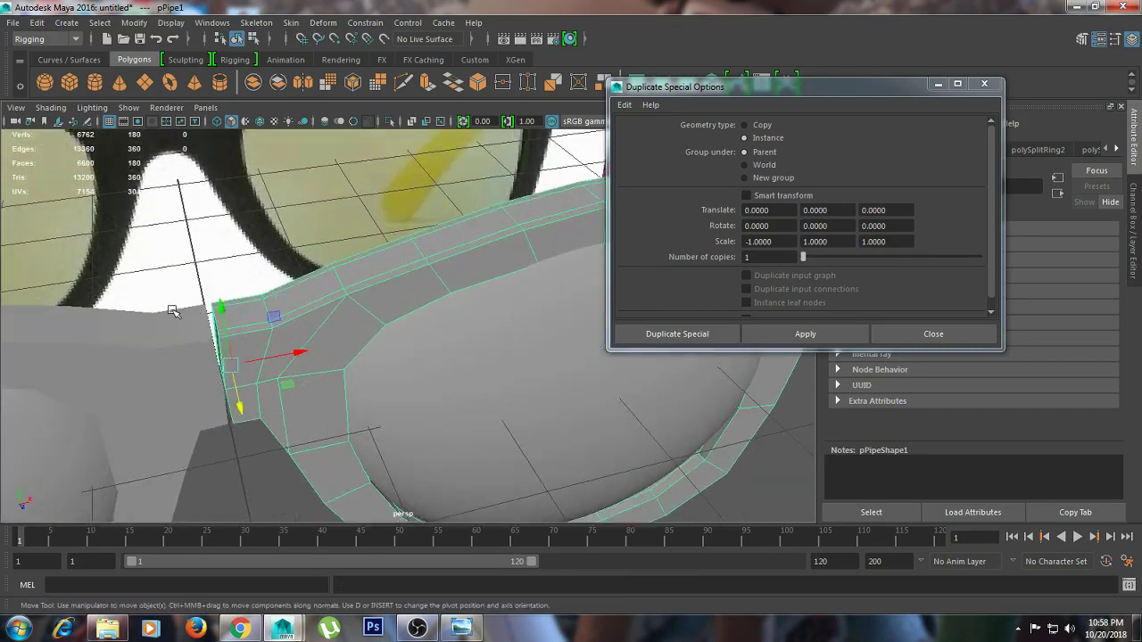
key(ctrl+shift+d)
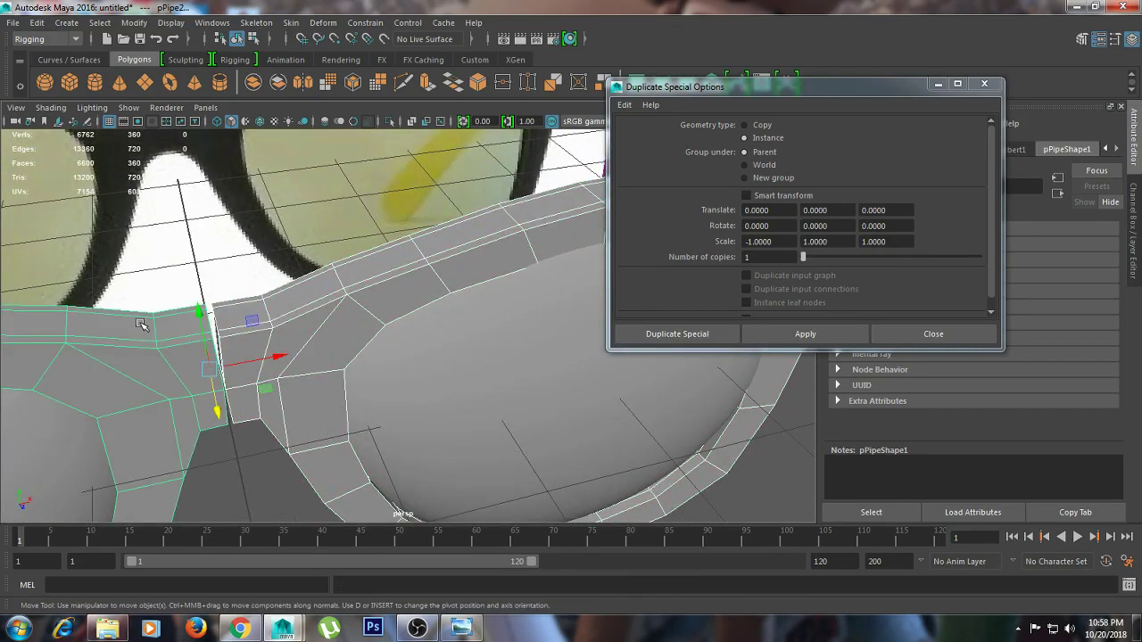
Flatten the frame half's bridge vertex column along X with the scale tool
alt+drag(269, 360, 250, 311)
right_drag(224, 223, 157, 217)
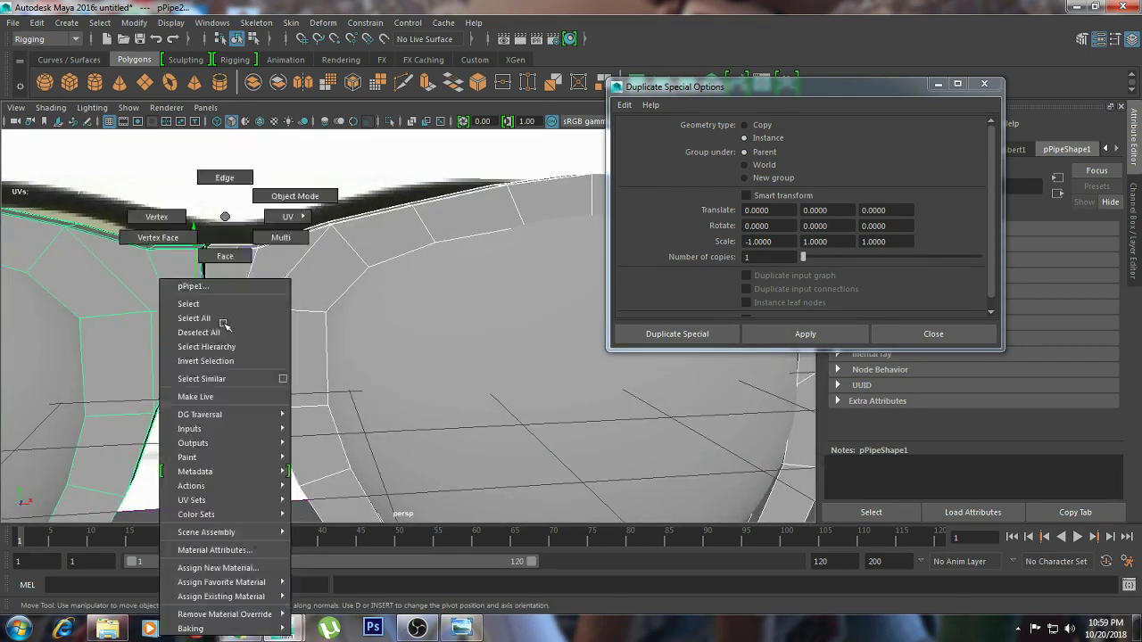
click(205, 292)
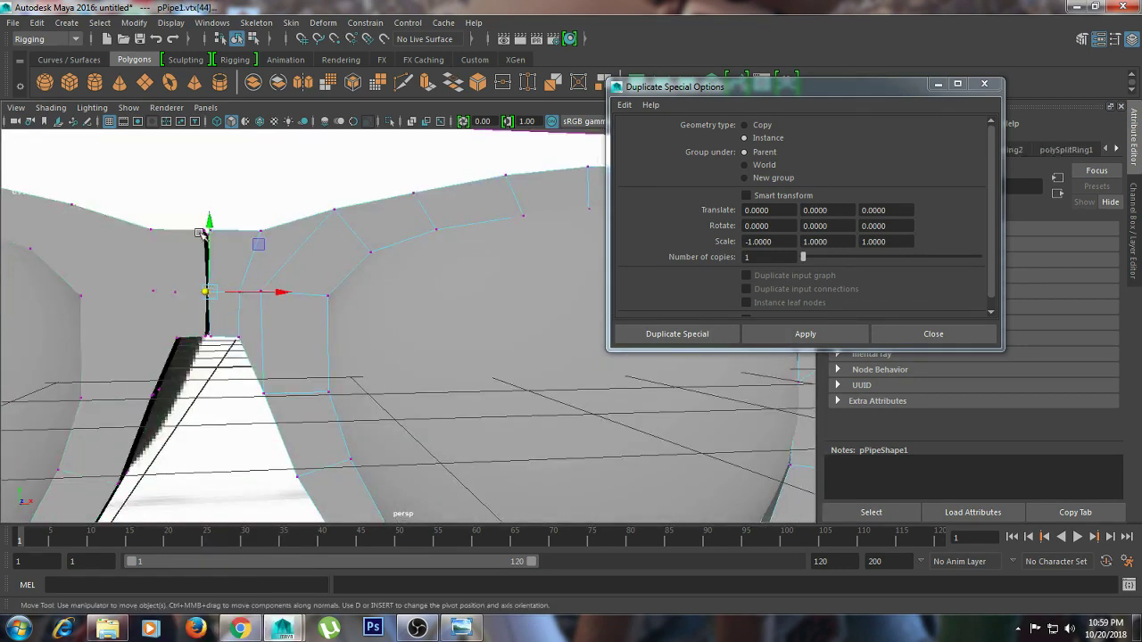
drag(226, 351, 189, 221)
key(e)
key(r)
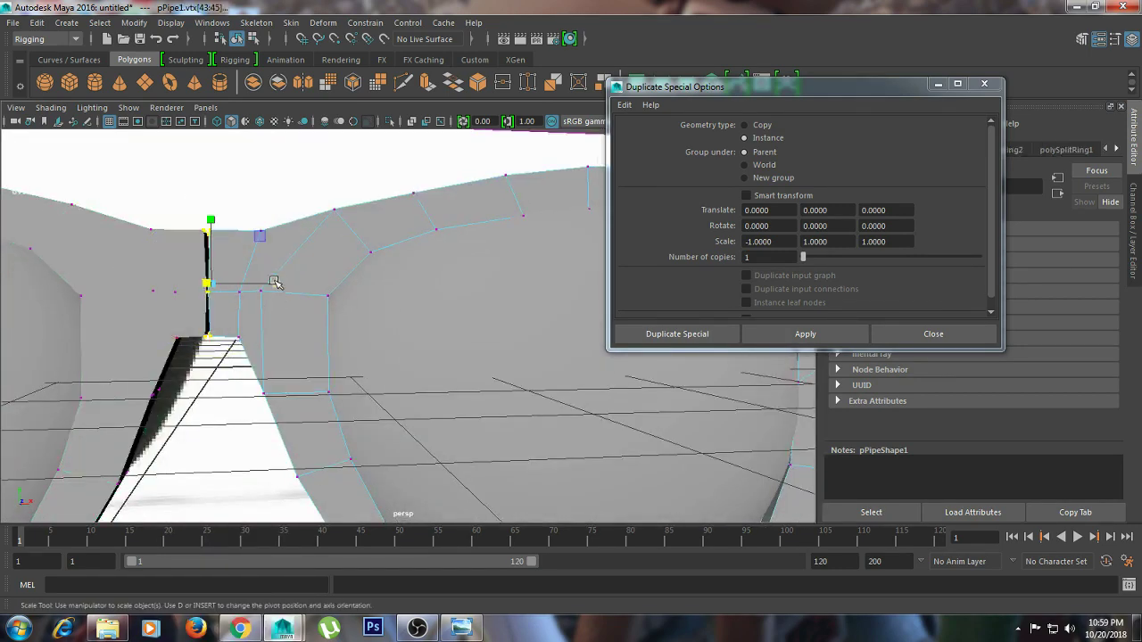
mouse_move(276, 285)
mouse_down()
mouse_move(255, 282)
mouse_move(278, 283)
mouse_up()
key(w)
Re-create the mirrored frame half with the fixed bridge and close Duplicate Special Options
mouse_move(221, 345)
alt+mouse_down()
mouse_move(181, 336)
mouse_move(148, 306)
alt+mouse_up()
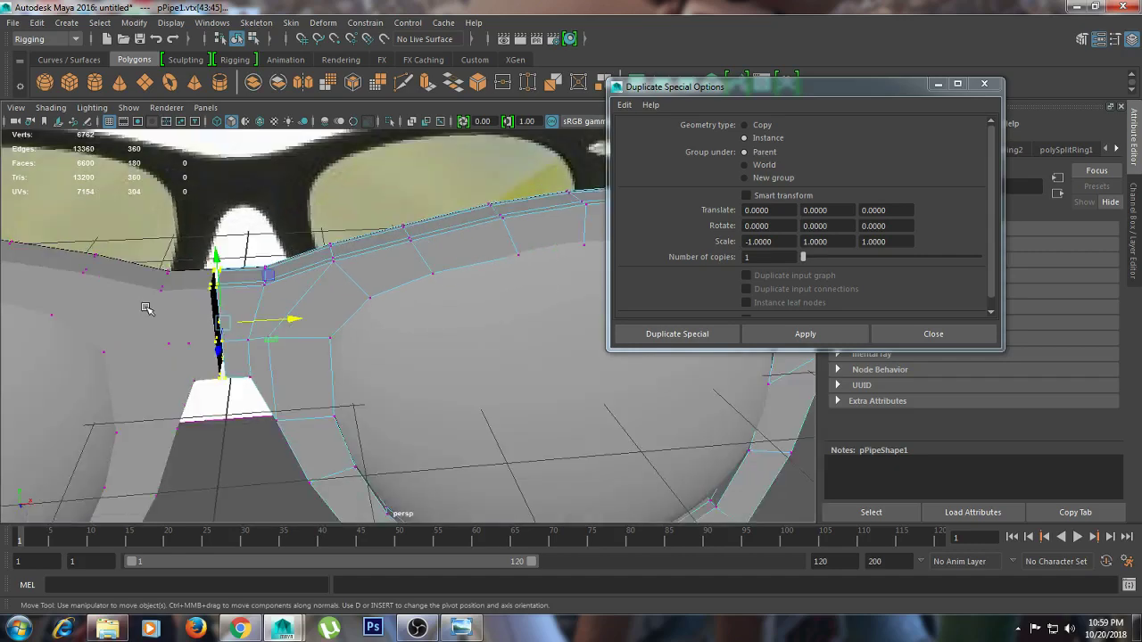
click(231, 307)
key(ctrl+shift+d)
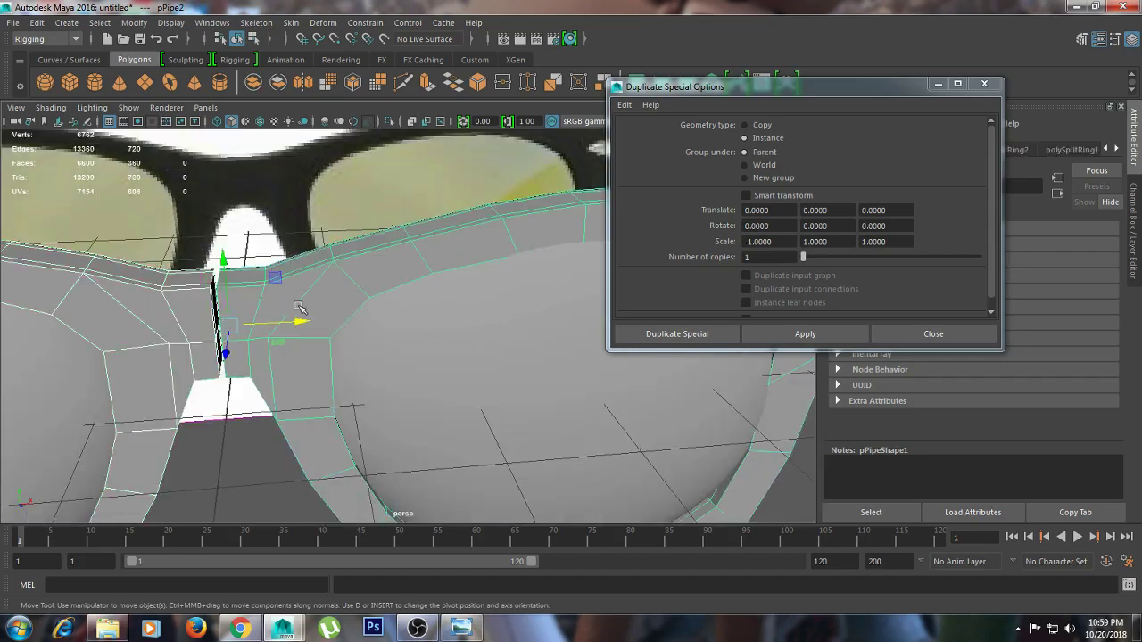
click(984, 84)
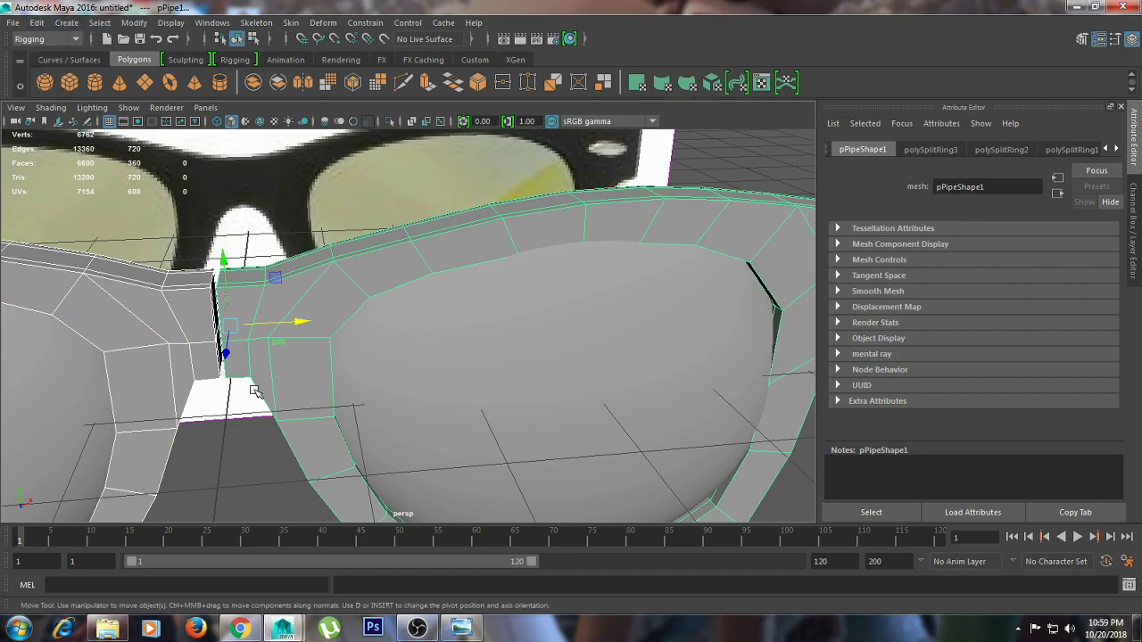
Combine both frame halves into a single mesh
key(space)
click(115, 387)
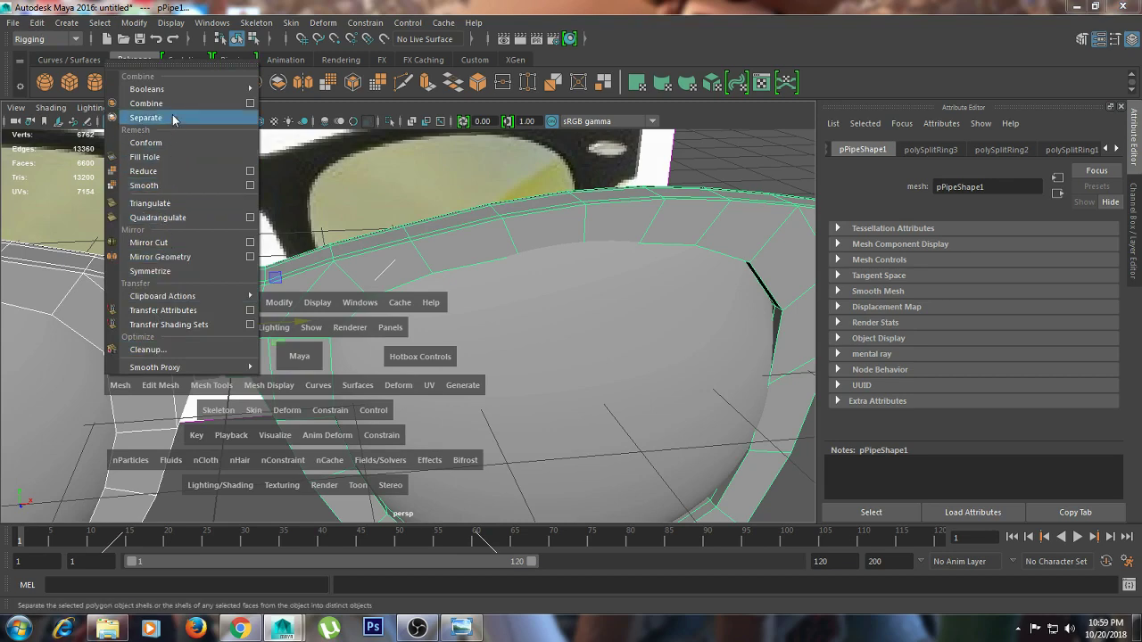
click(147, 104)
scroll(234, 339, up, 3)
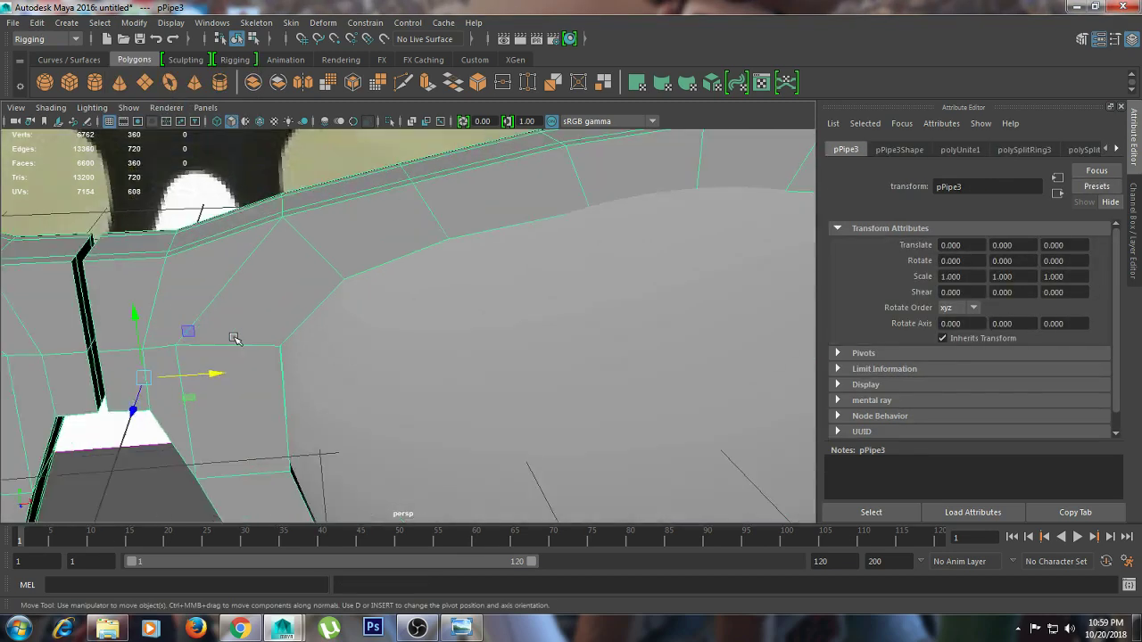
alt+drag(385, 306, 364, 303)
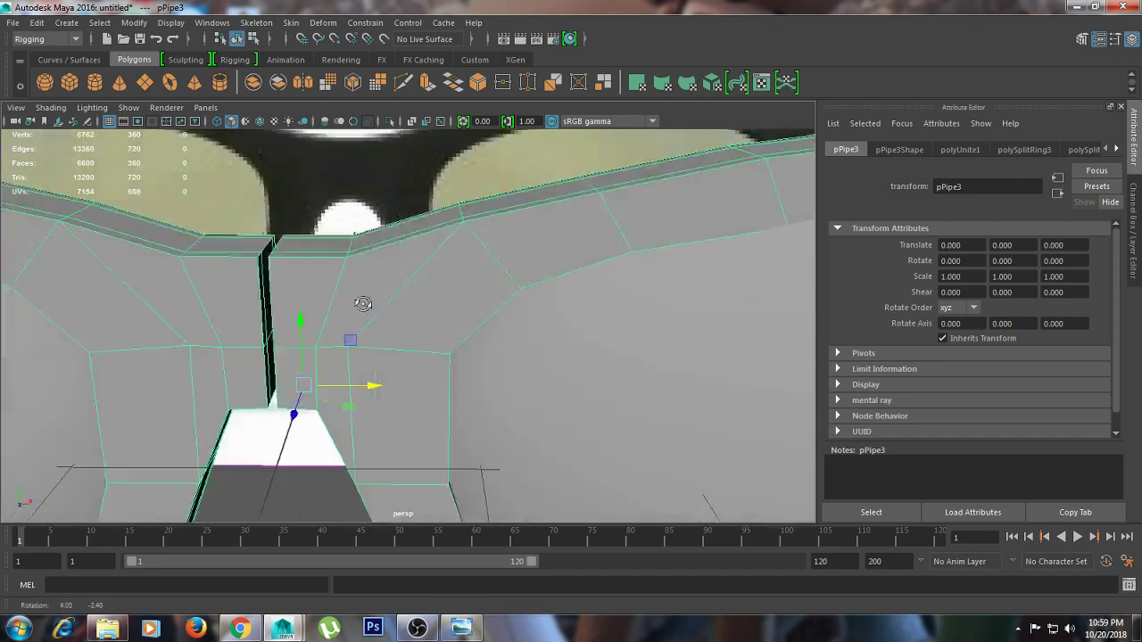
Delete the middle strip of faces running down the bridge seam
right_drag(254, 279, 255, 249)
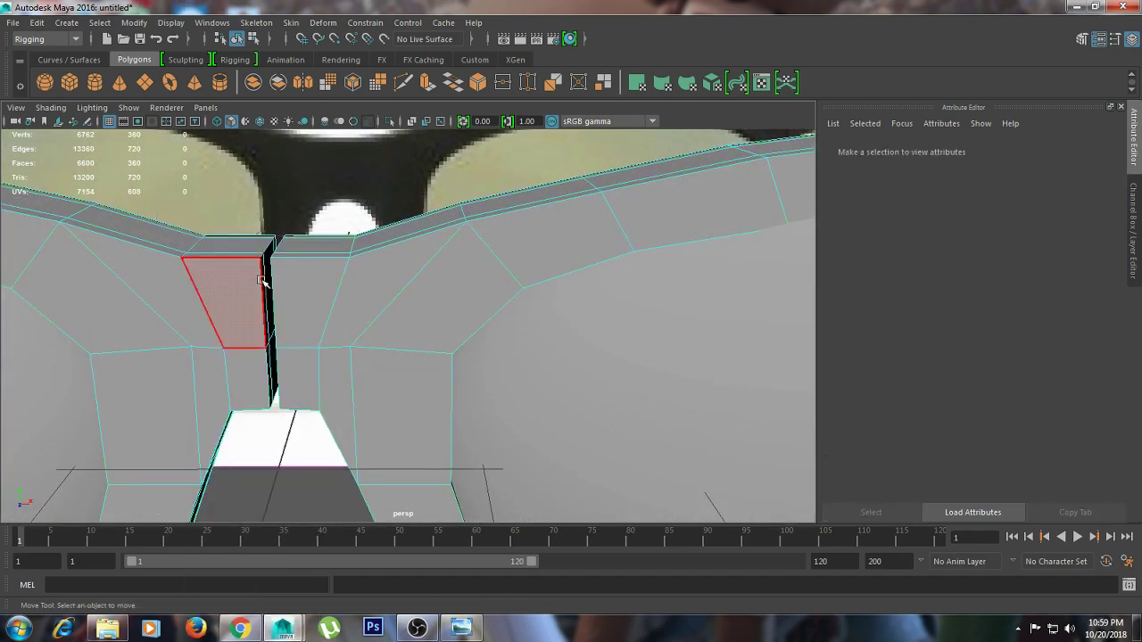
click(268, 268)
click(267, 268)
scroll(249, 268, up, 2)
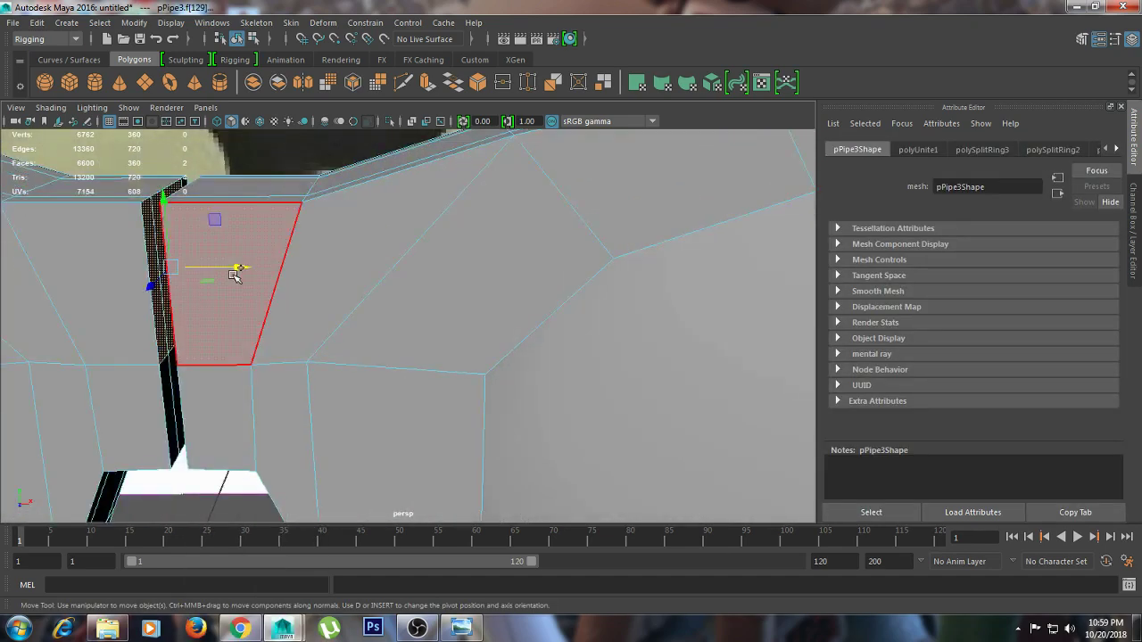
mouse_move(229, 272)
alt+mouse_down()
mouse_move(179, 243)
mouse_move(168, 319)
mouse_move(199, 383)
mouse_move(413, 387)
mouse_move(510, 354)
alt+mouse_up()
click(179, 243)
shift+click(175, 303)
alt+middle_drag(510, 354, 491, 343)
alt+drag(491, 344, 426, 408)
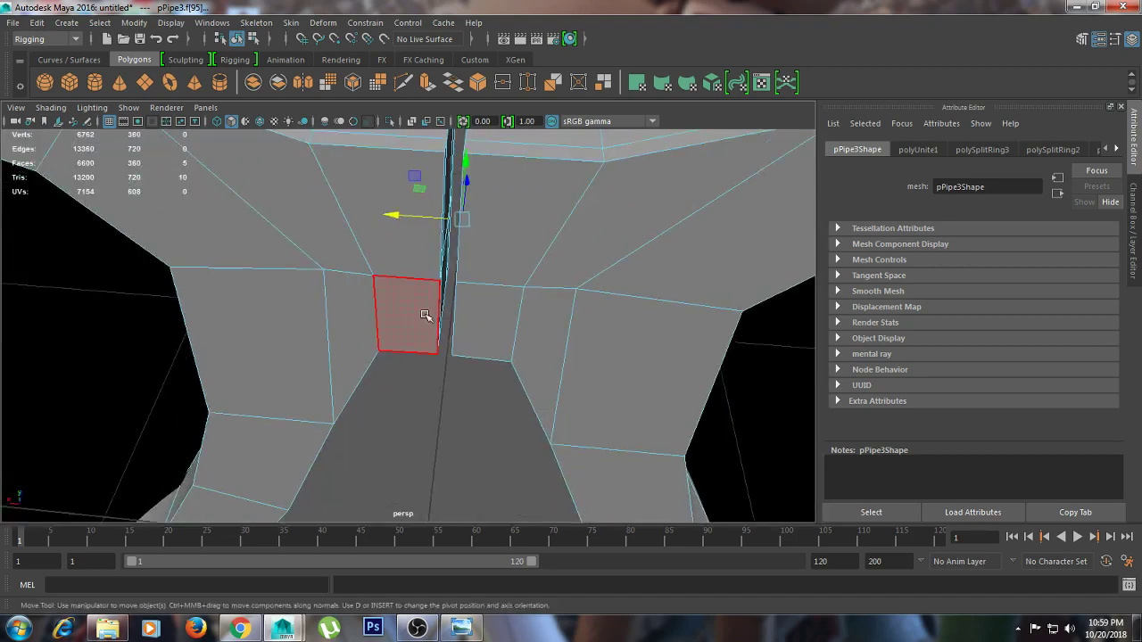
alt+drag(426, 317, 496, 314)
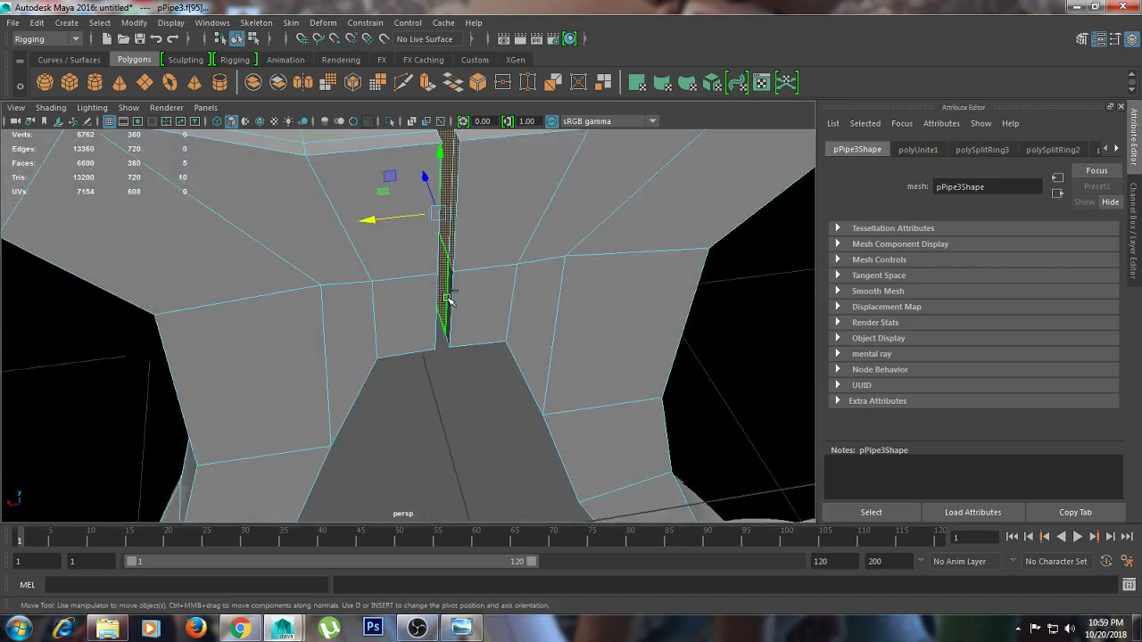
shift+click(463, 319)
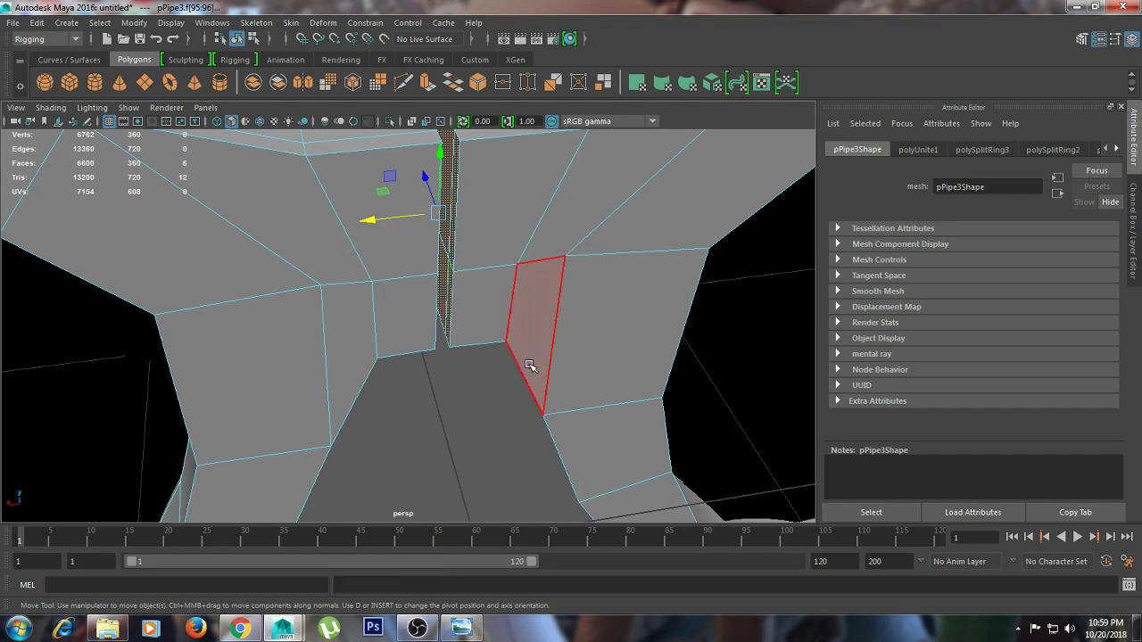
key(Delete)
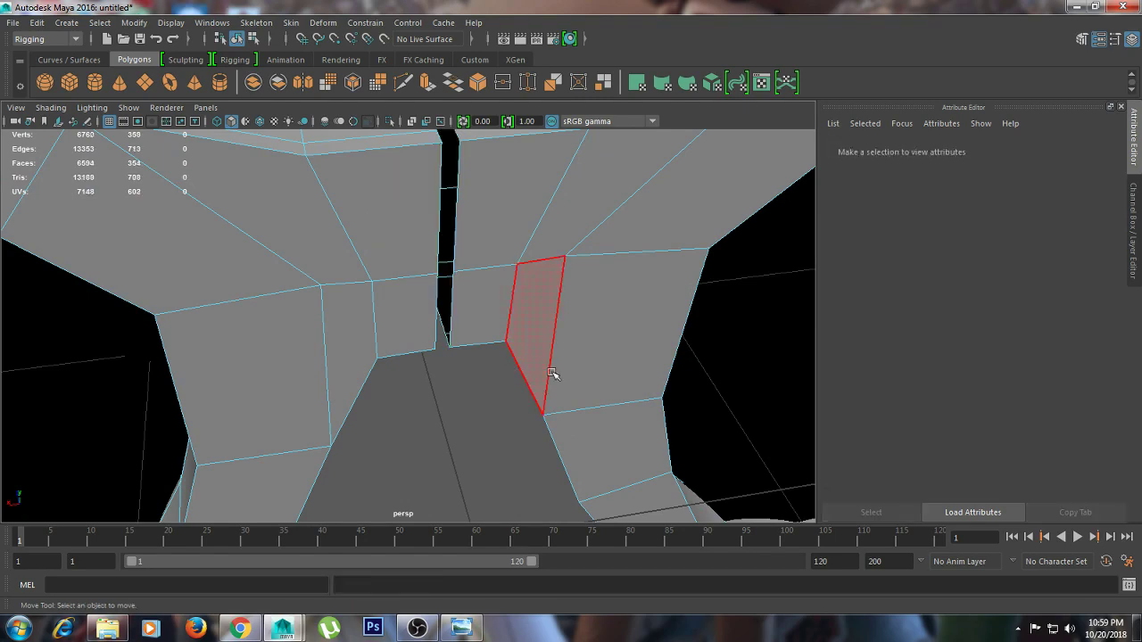
Delete the thin strip faces beside the gap, then switch to vertex mode facing the seam
alt+drag(551, 373, 365, 275)
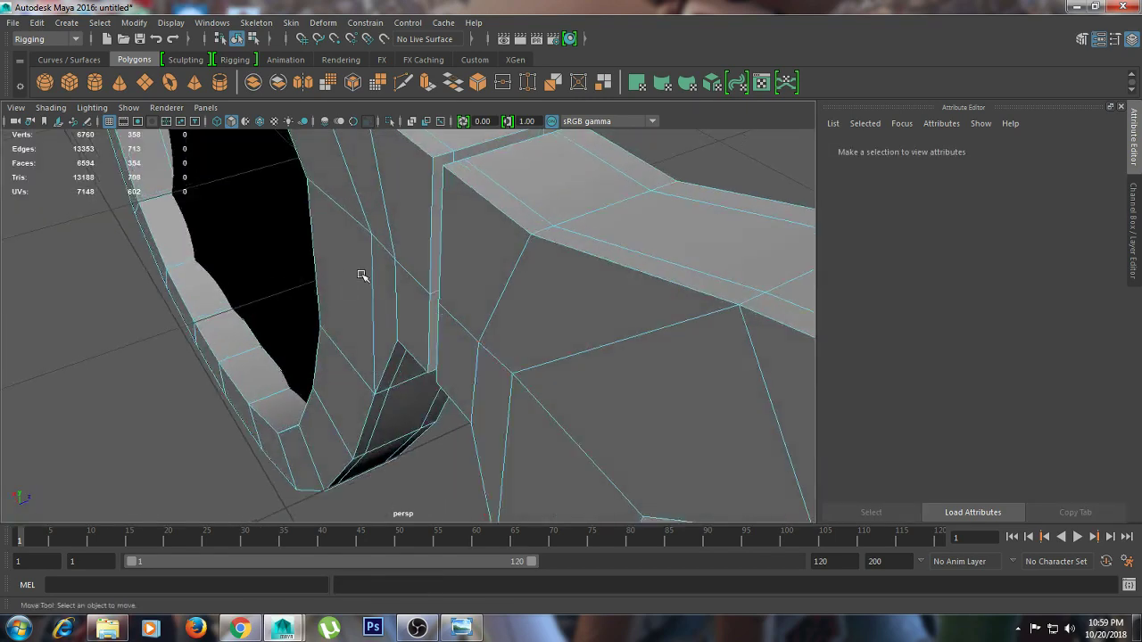
click(435, 228)
shift+click(433, 344)
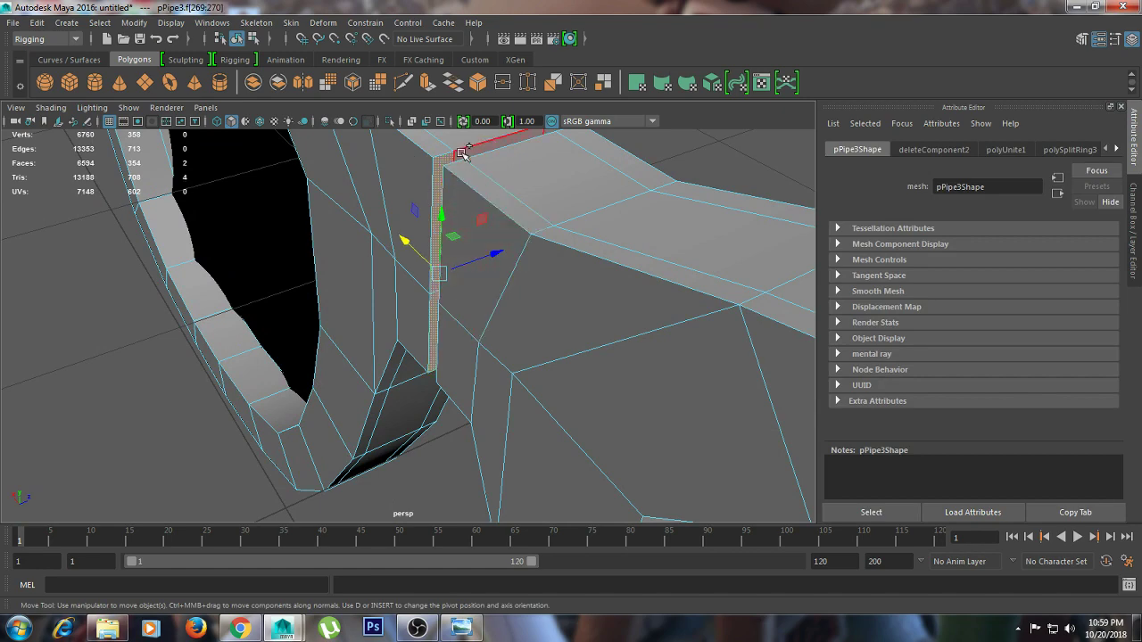
mouse_move(462, 153)
alt+mouse_down()
mouse_move(554, 196)
mouse_move(449, 173)
alt+mouse_up()
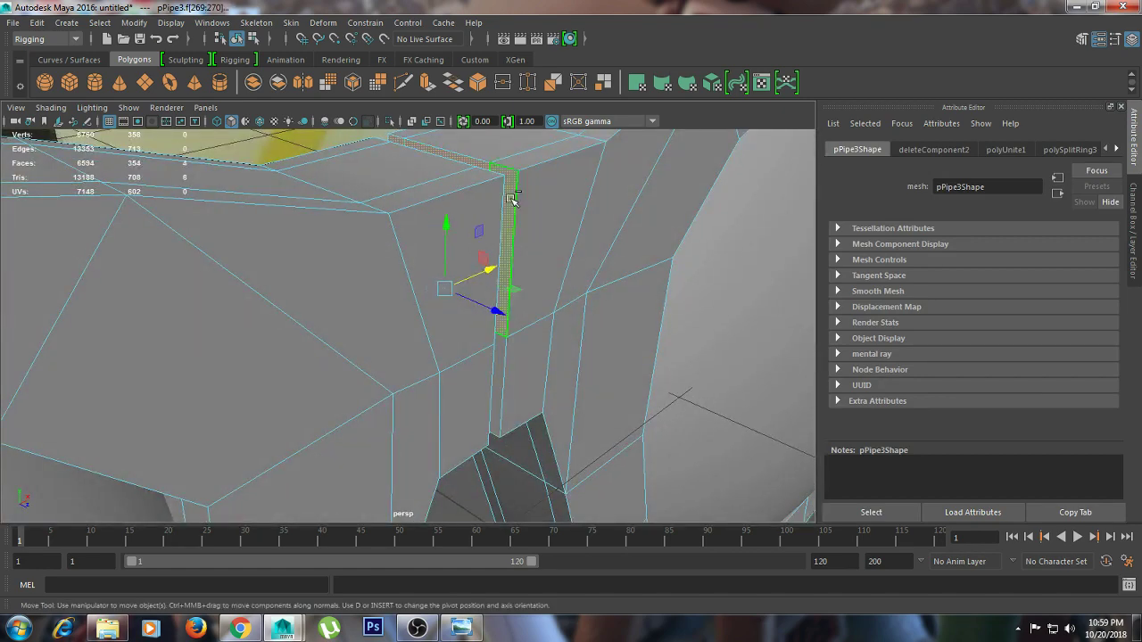
alt+drag(505, 348, 520, 247)
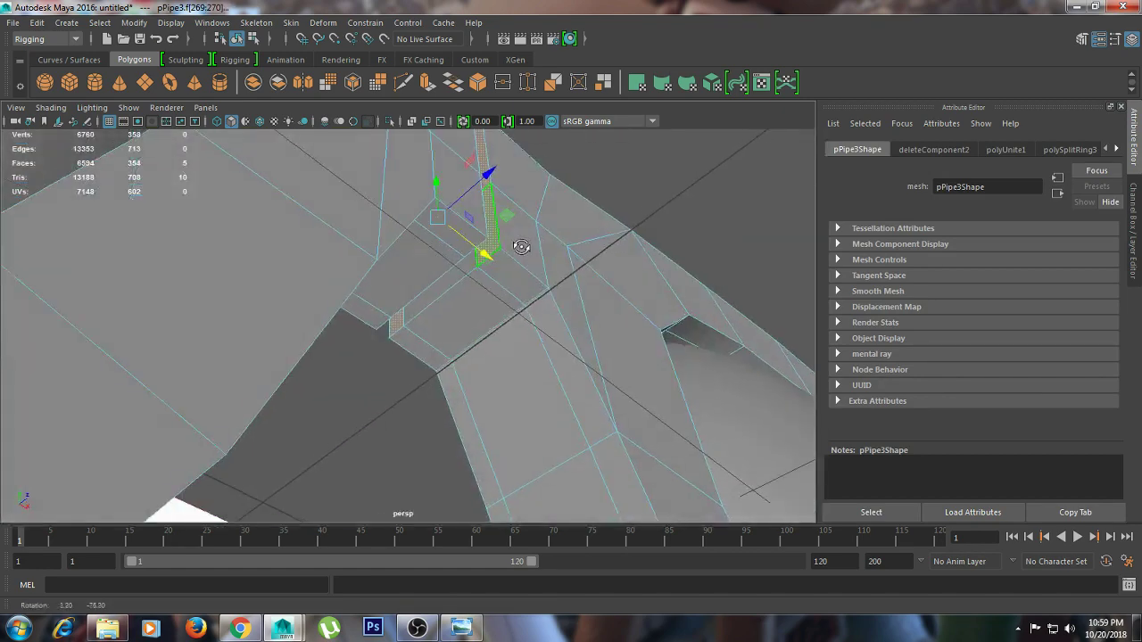
key(Delete)
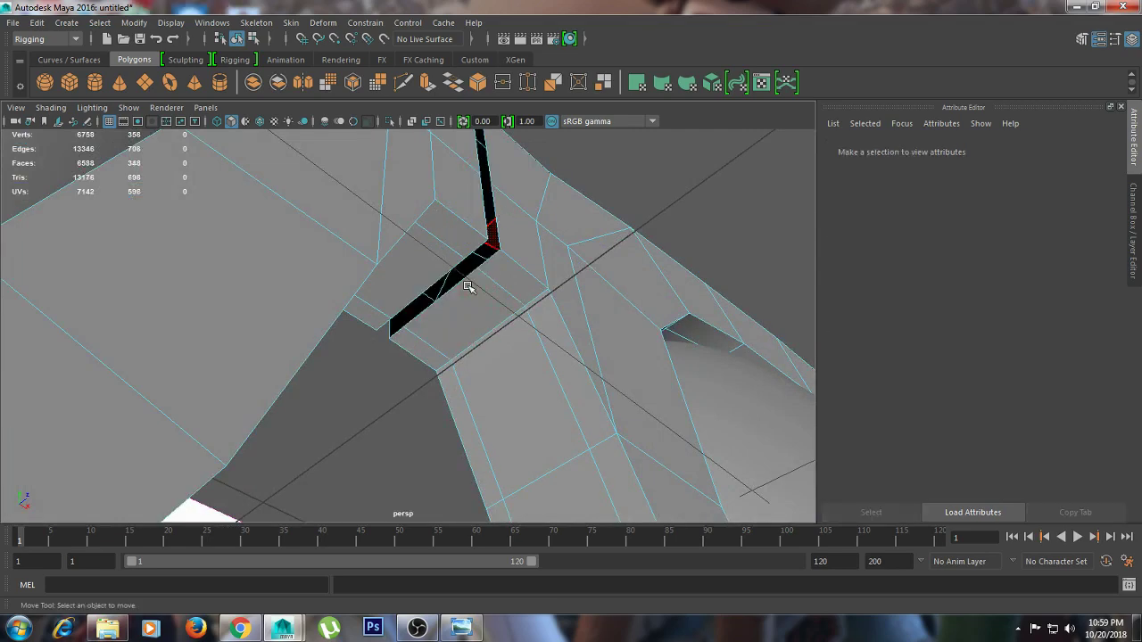
mouse_move(470, 286)
alt+mouse_down()
mouse_move(395, 375)
mouse_move(403, 341)
alt+mouse_up()
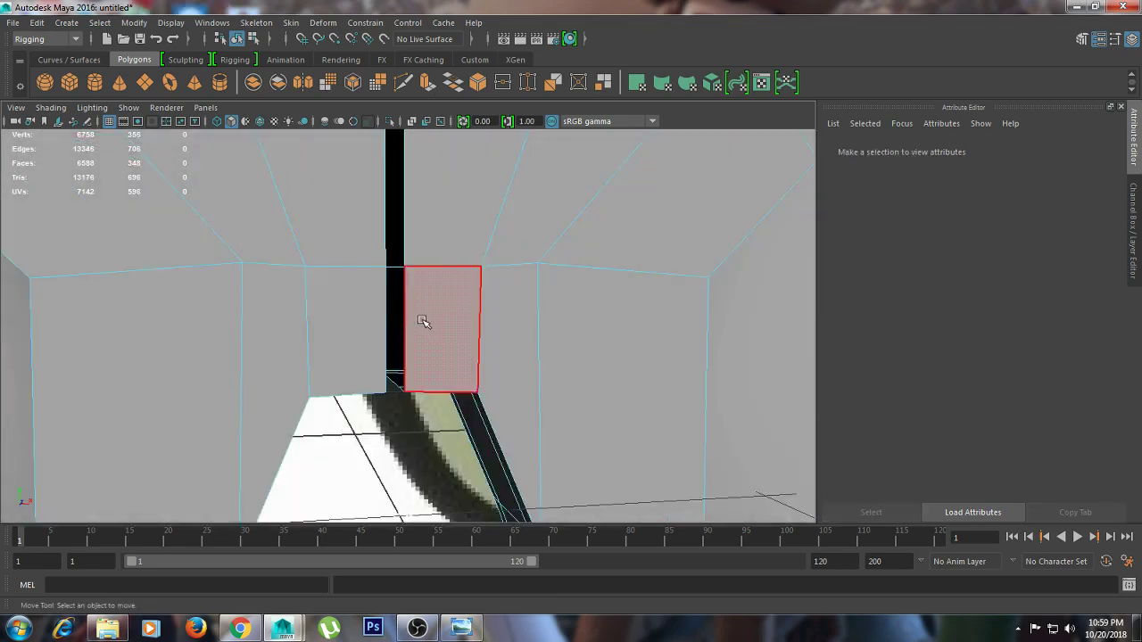
right_drag(423, 268, 355, 238)
mouse_move(355, 238)
alt+mouse_down()
mouse_move(390, 273)
mouse_move(382, 311)
mouse_move(395, 413)
alt+mouse_up()
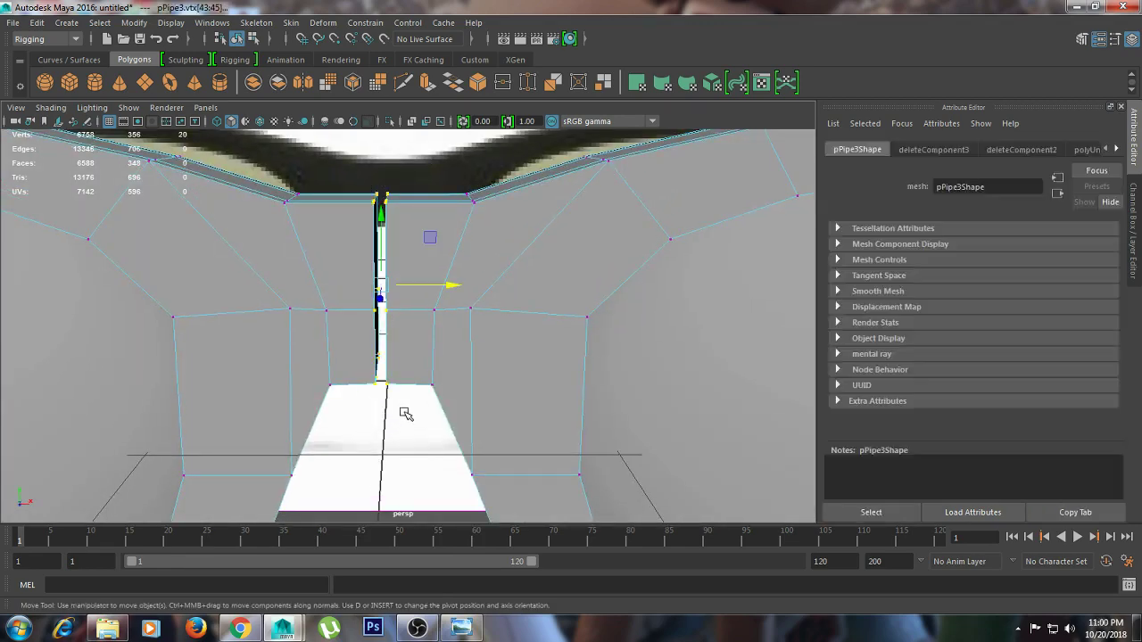
Scale the seam vertices together along X to 0.1
key(e)
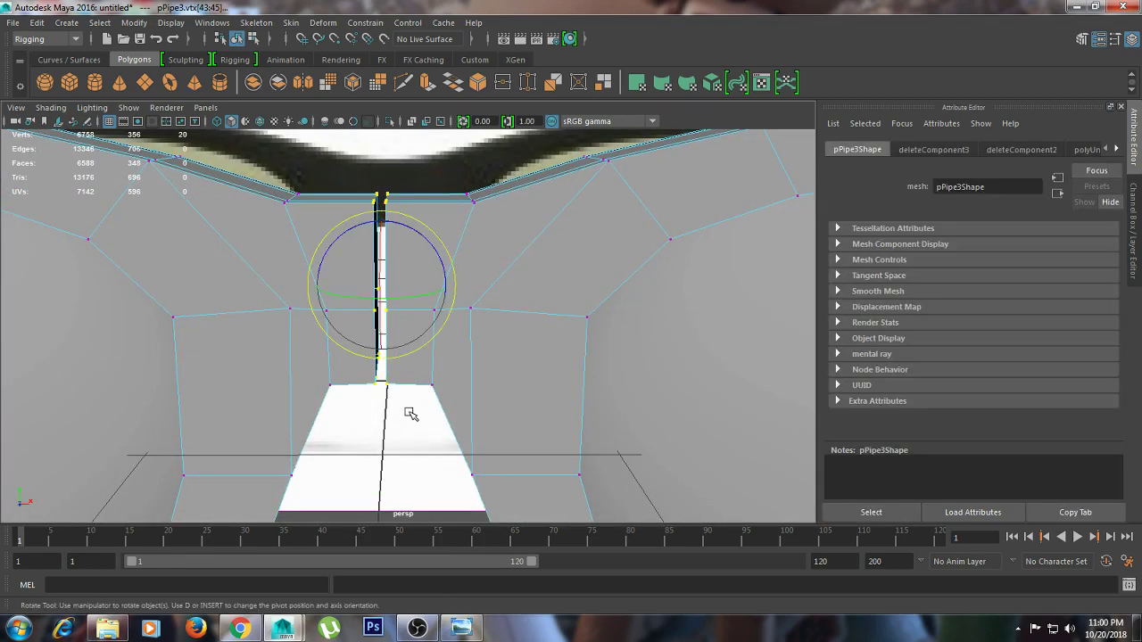
key(r)
drag(447, 284, 388, 282)
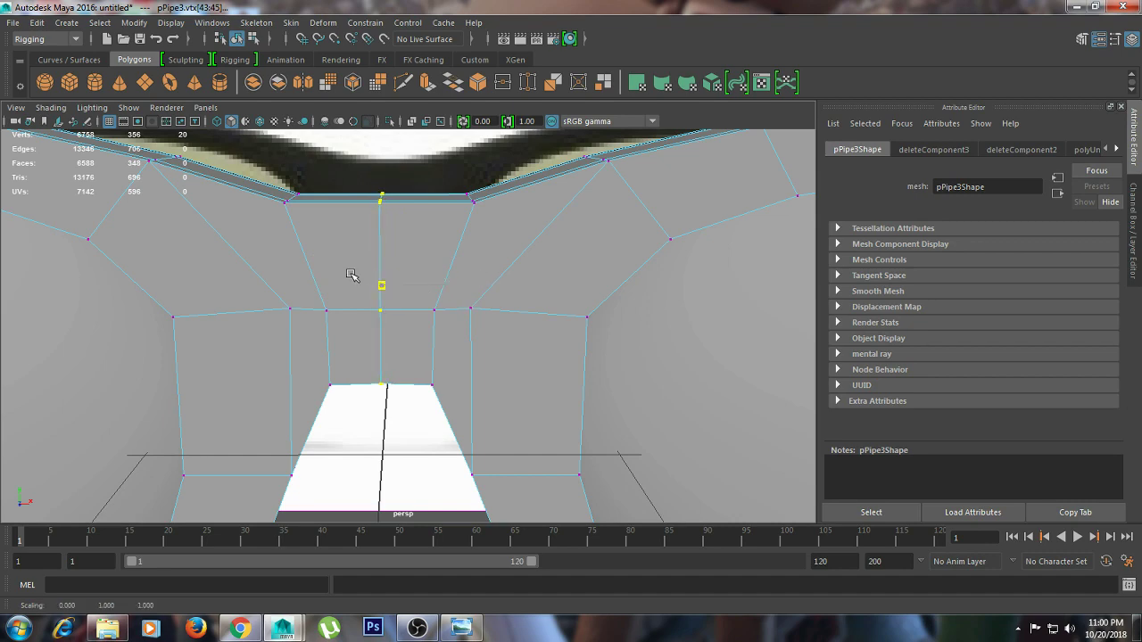
alt+drag(350, 275, 485, 315)
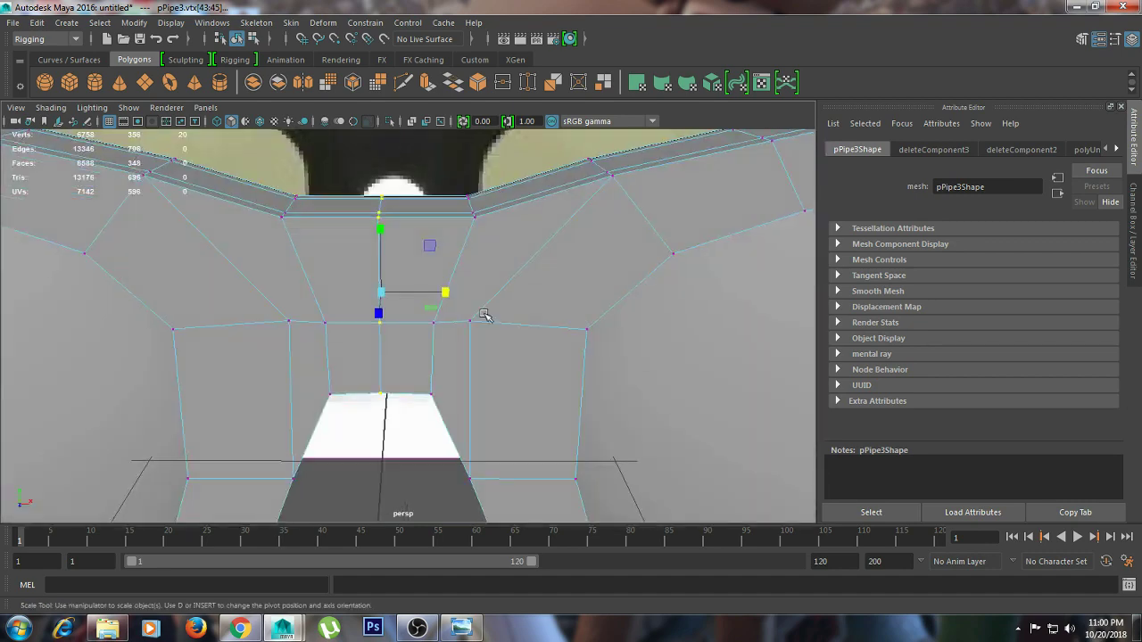
Merge the seam vertices with a threshold of 0.02
shift+right_click(381, 213)
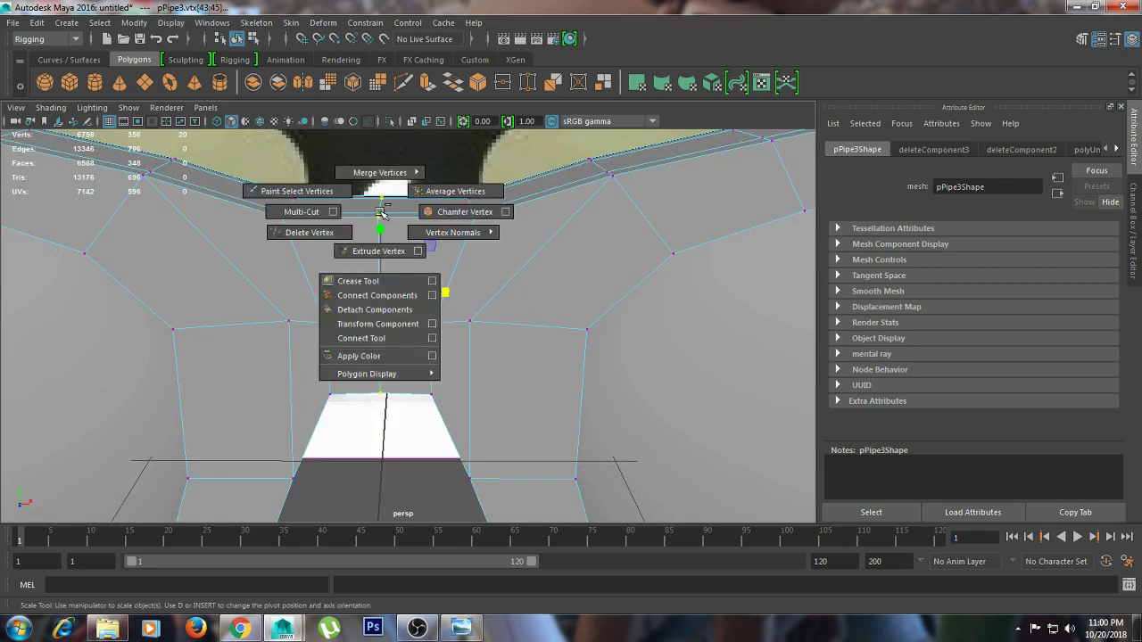
mouse_move(446, 140)
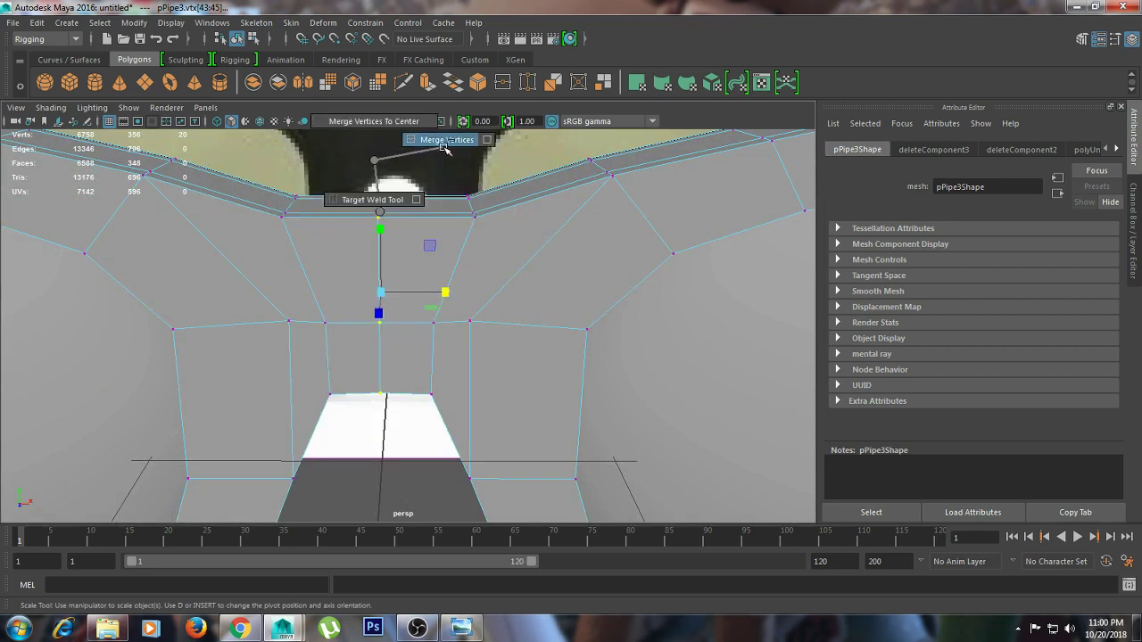
click(488, 140)
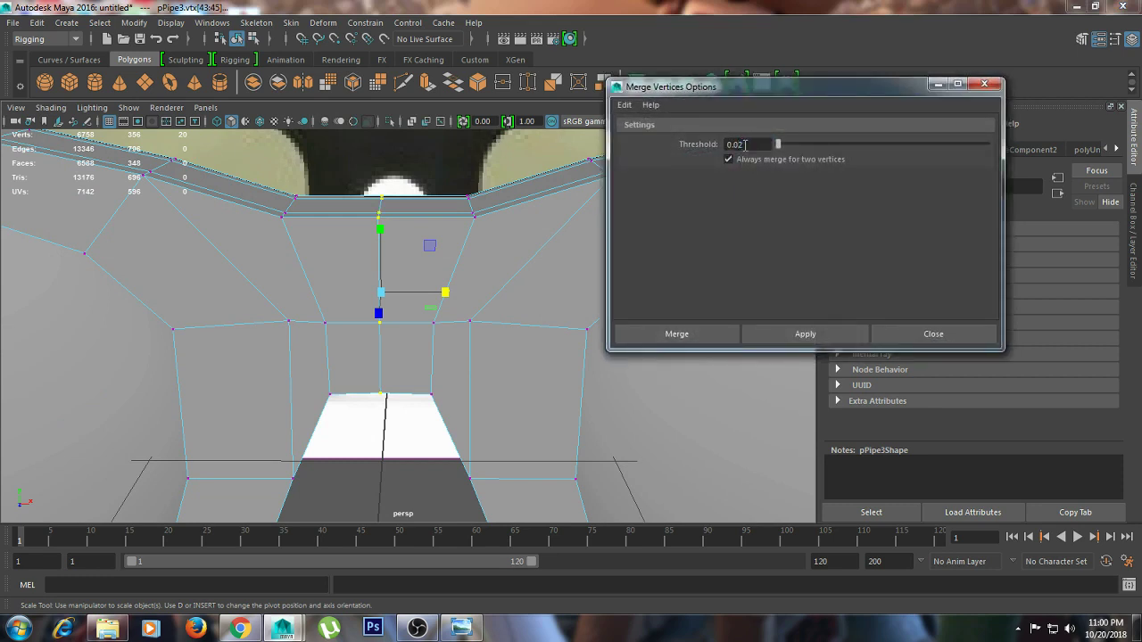
click(831, 334)
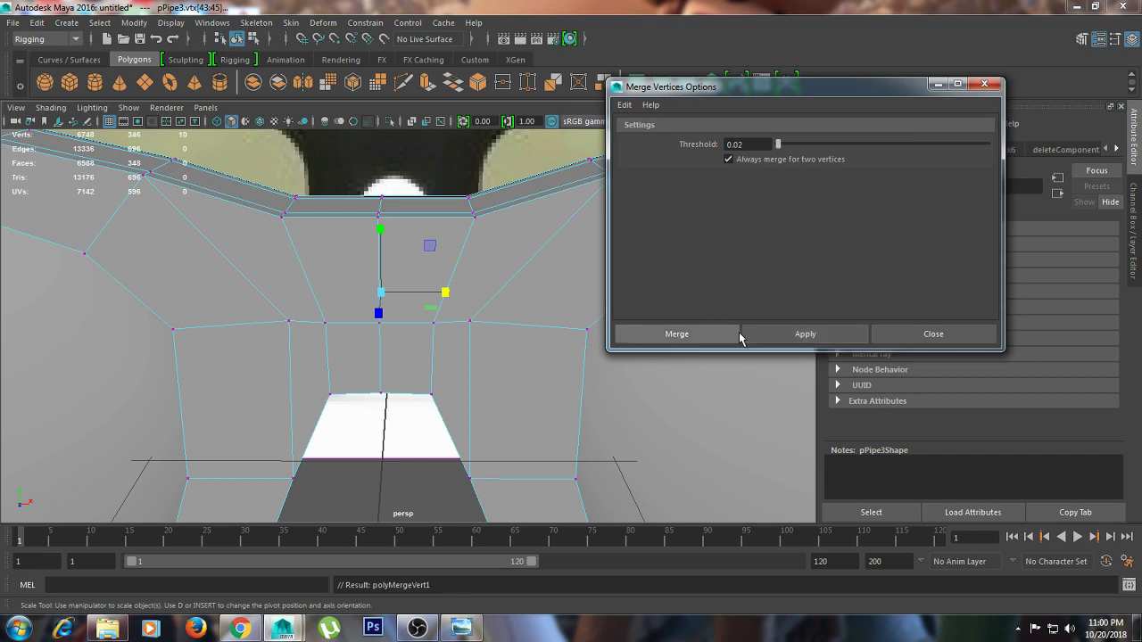
click(984, 84)
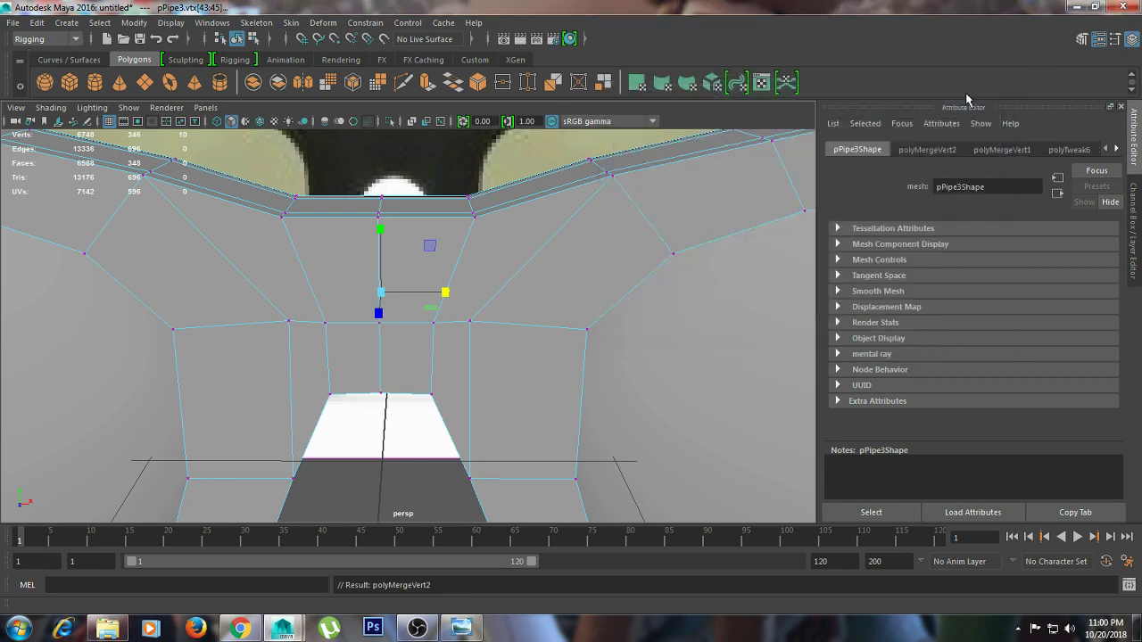
scroll(321, 306, down, 2)
Preview the glasses smoothed, return to Object Mode, and select the glasses mesh
key(3)
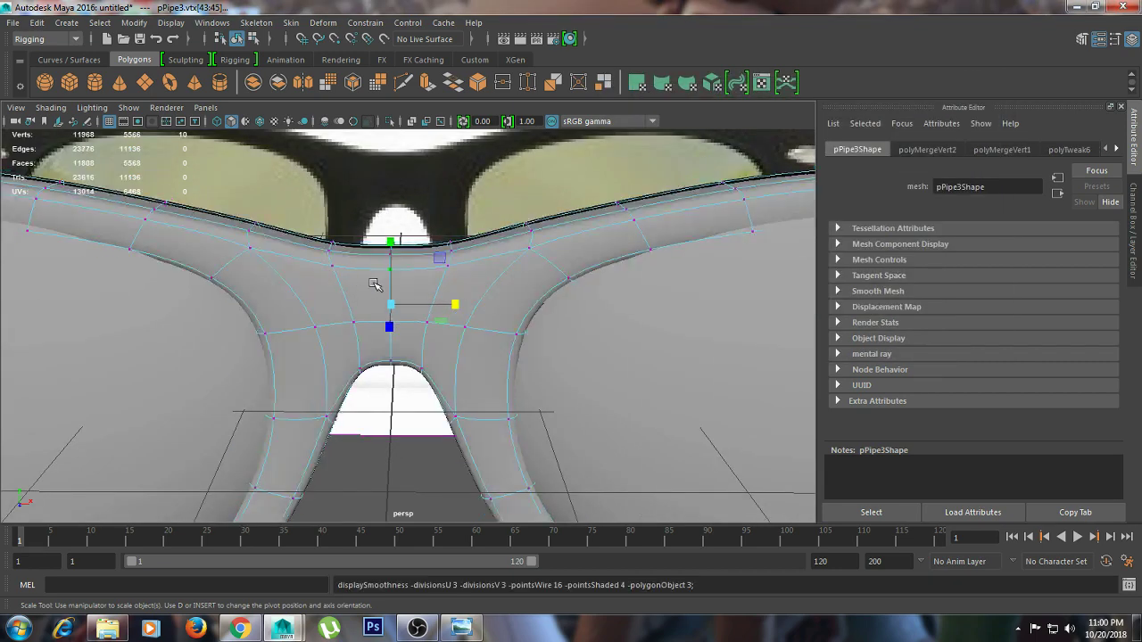
right_drag(406, 287, 472, 196)
mouse_move(373, 425)
alt+mouse_down()
mouse_move(400, 368)
mouse_move(503, 355)
mouse_move(390, 438)
alt+mouse_up()
scroll(502, 355, down, 5)
scroll(390, 438, up, 2)
scroll(391, 435, down, 4)
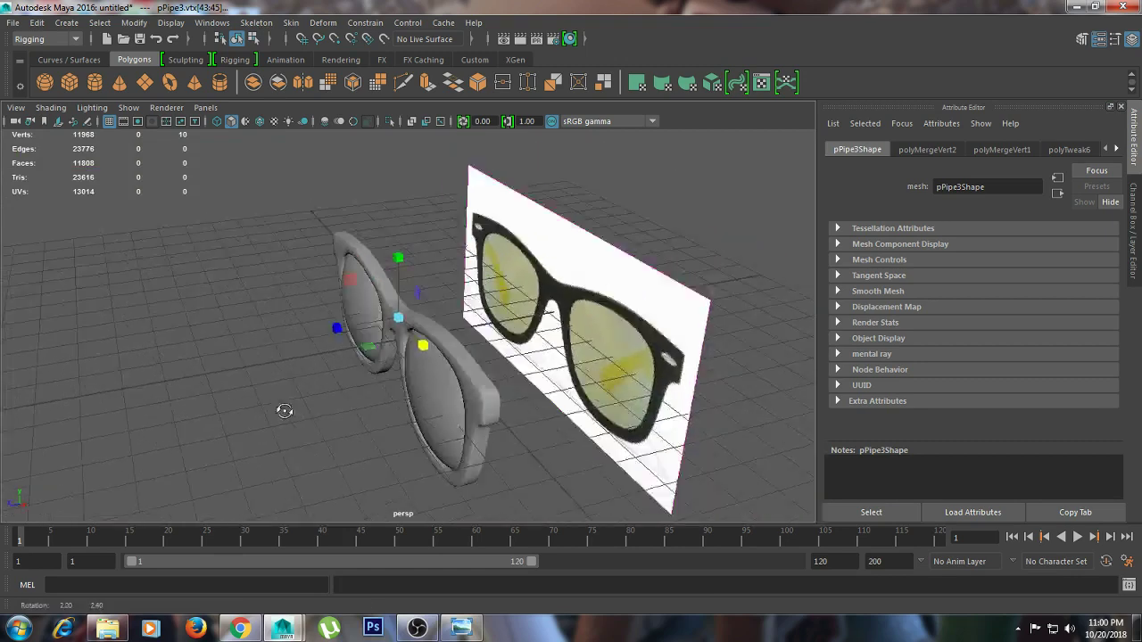
click(644, 353)
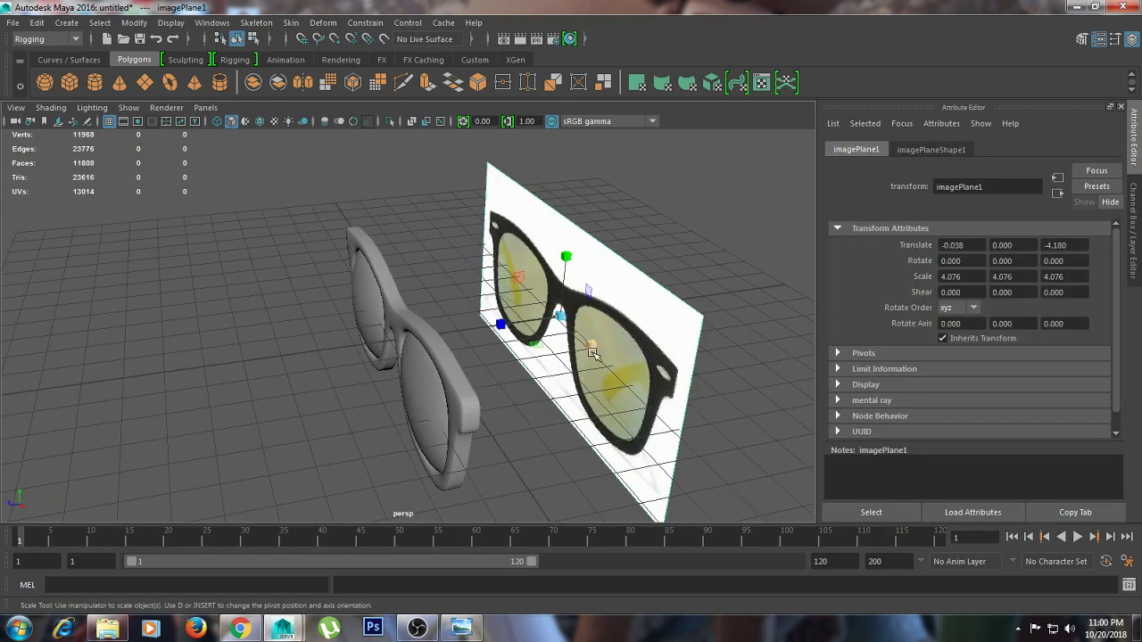
alt+drag(492, 407, 446, 375)
click(446, 375)
Pick the Polygon Sphere tool and maximize the front view over the frame's corner
key(space)
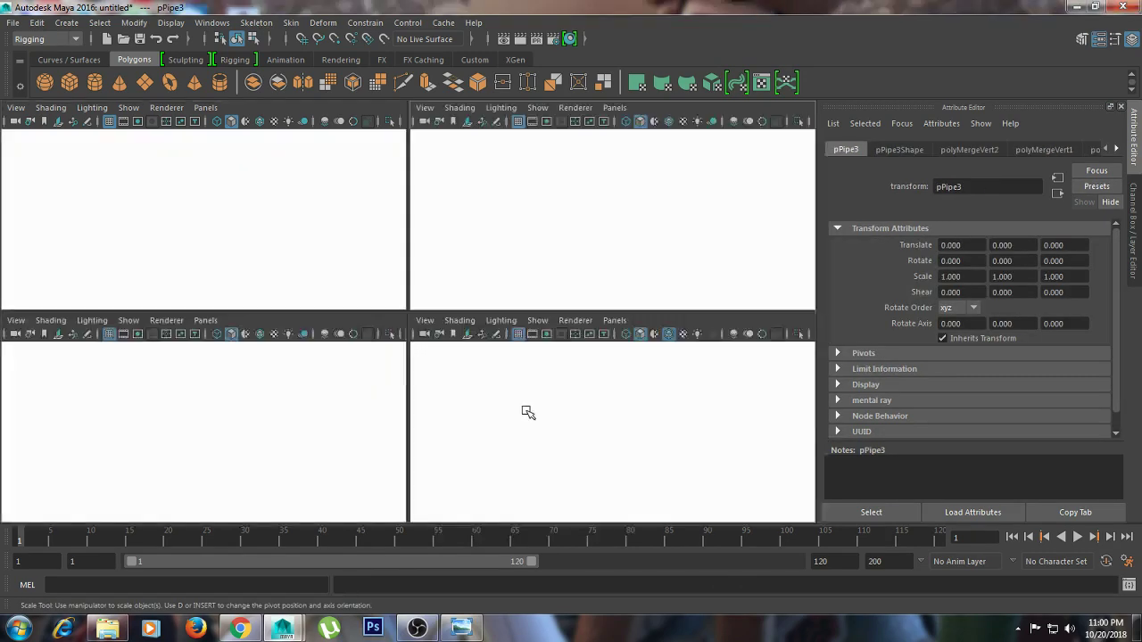
scroll(250, 424, up, 3)
scroll(250, 424, up, 2)
scroll(224, 419, down, 1)
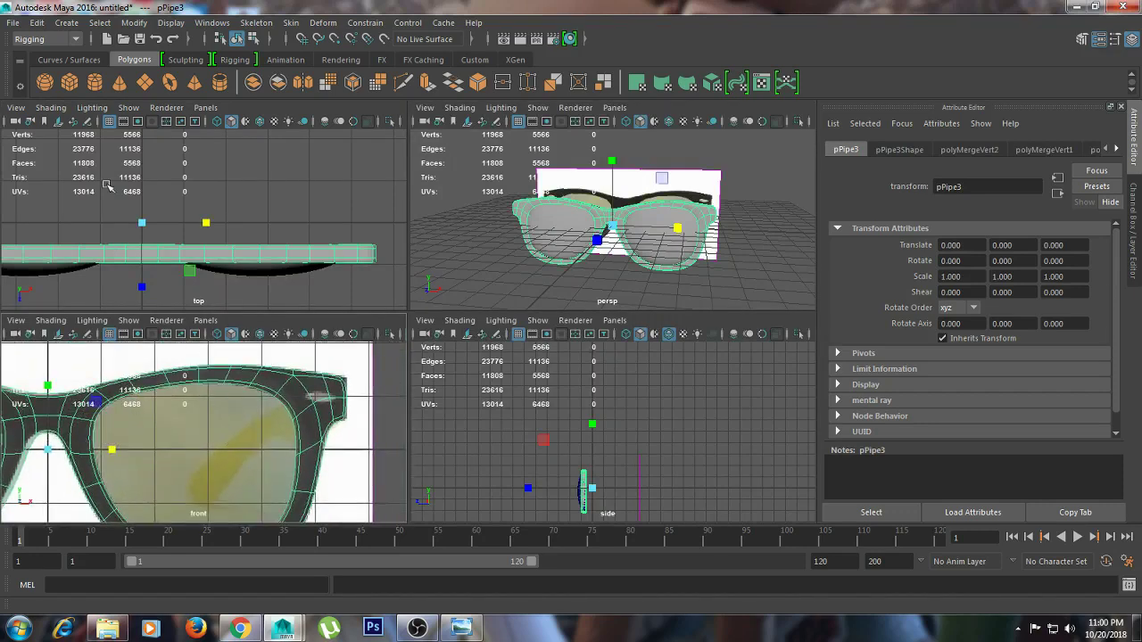
click(45, 82)
key(space)
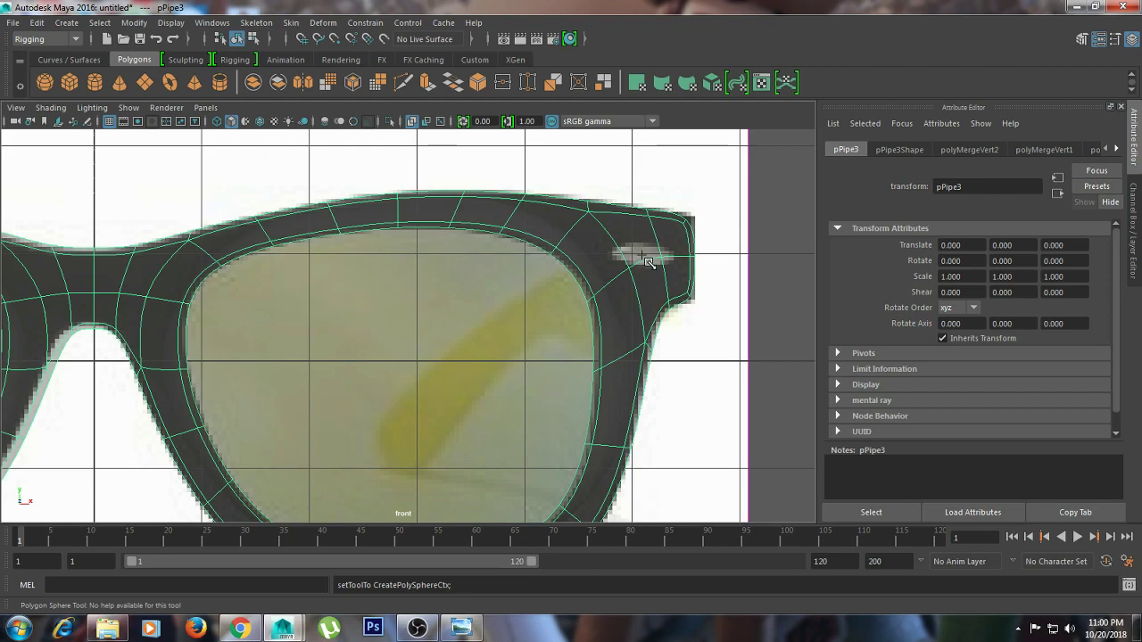
Draw a flattened polygon sphere over the frame's outer corner stud and nudge it into place
click(650, 260)
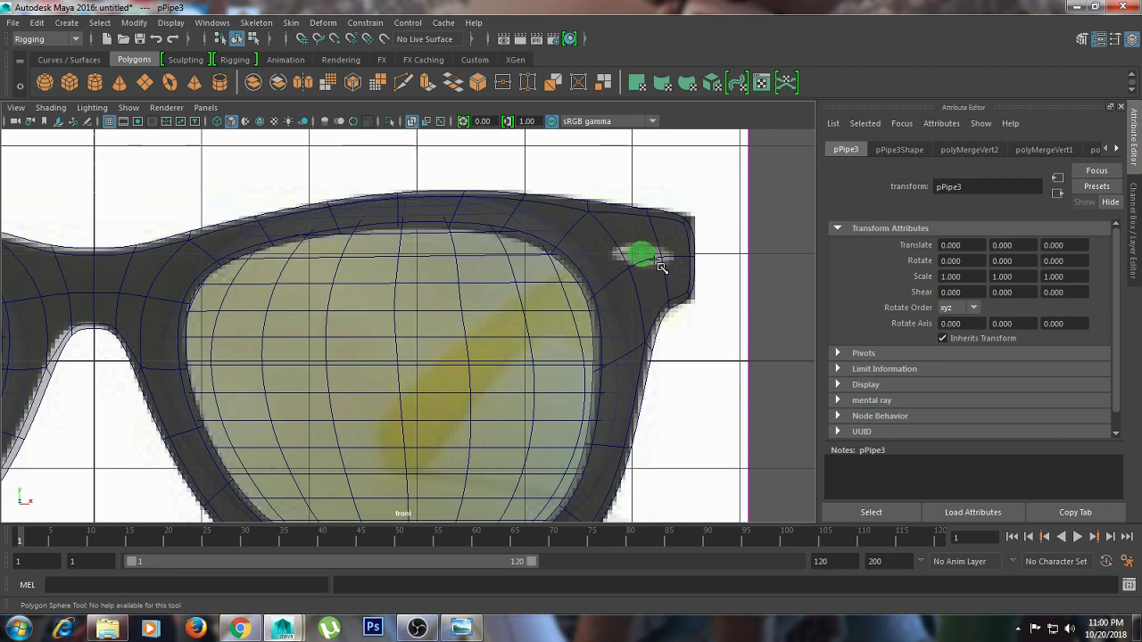
drag(662, 268, 789, 258)
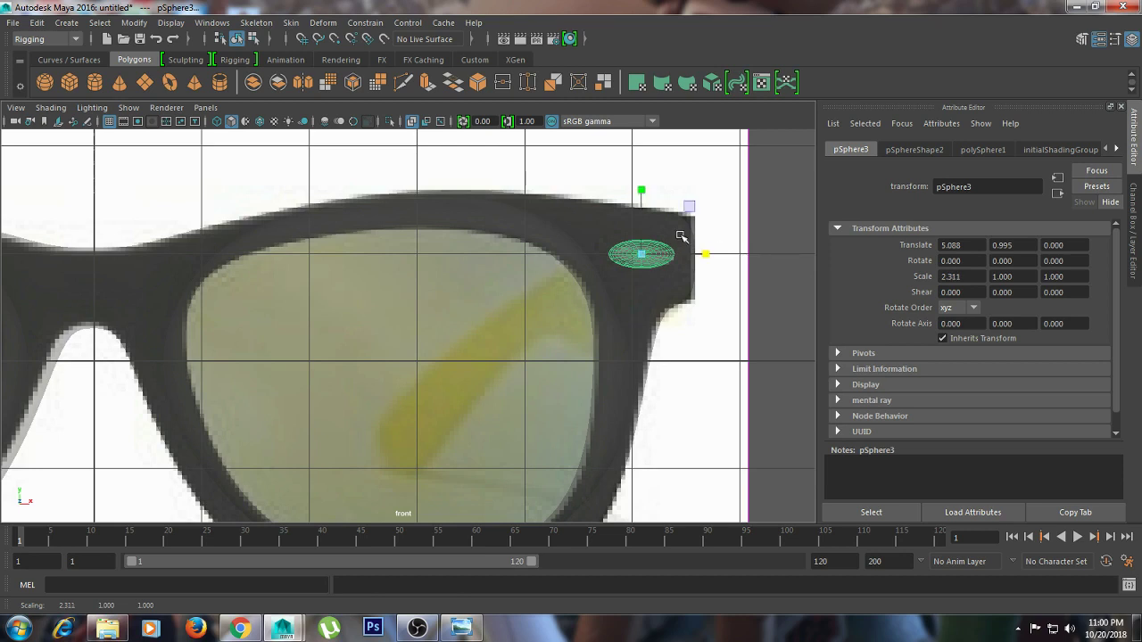
key(w)
drag(704, 255, 711, 256)
Push the sphere forward along Z to 2.273 onto the frame, then reselect it in the top view
key(space)
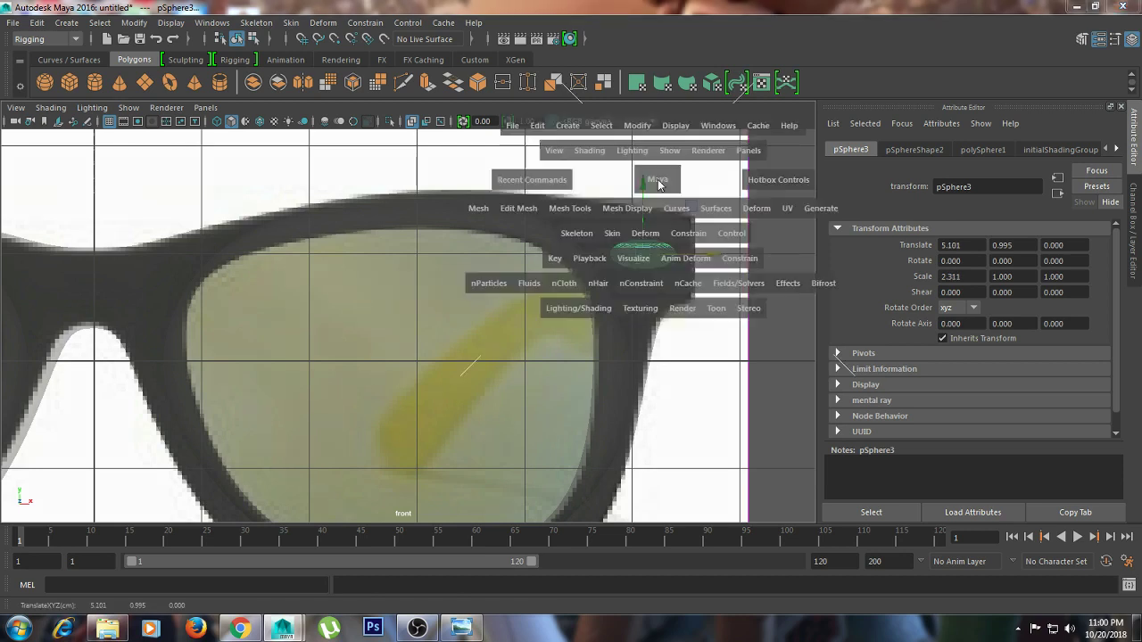
drag(368, 275, 360, 323)
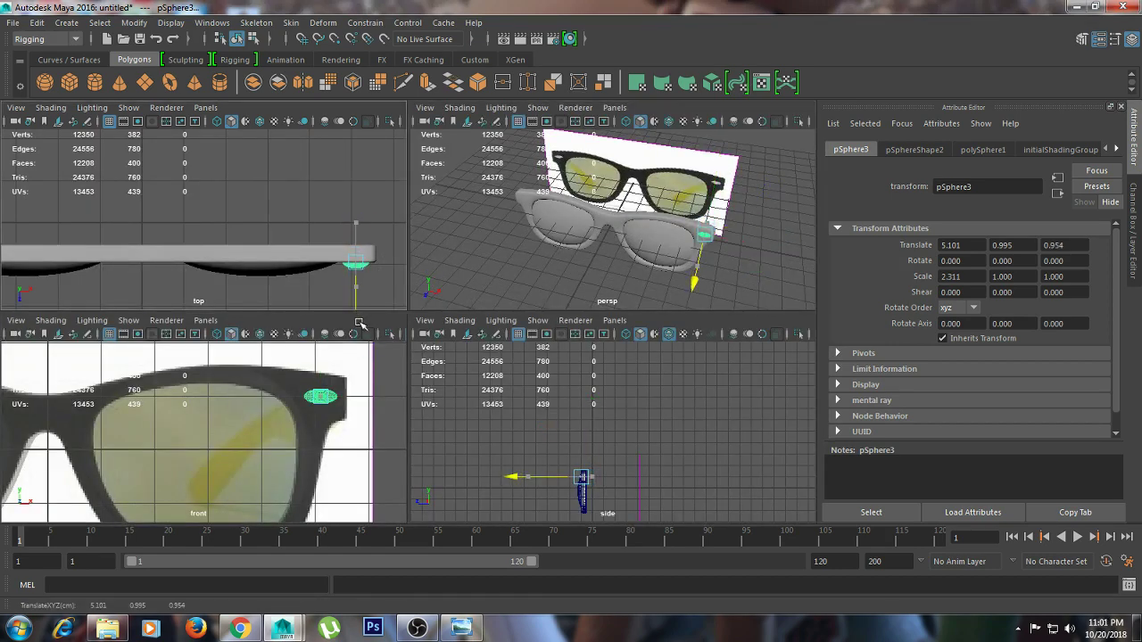
key(space)
drag(578, 385, 581, 416)
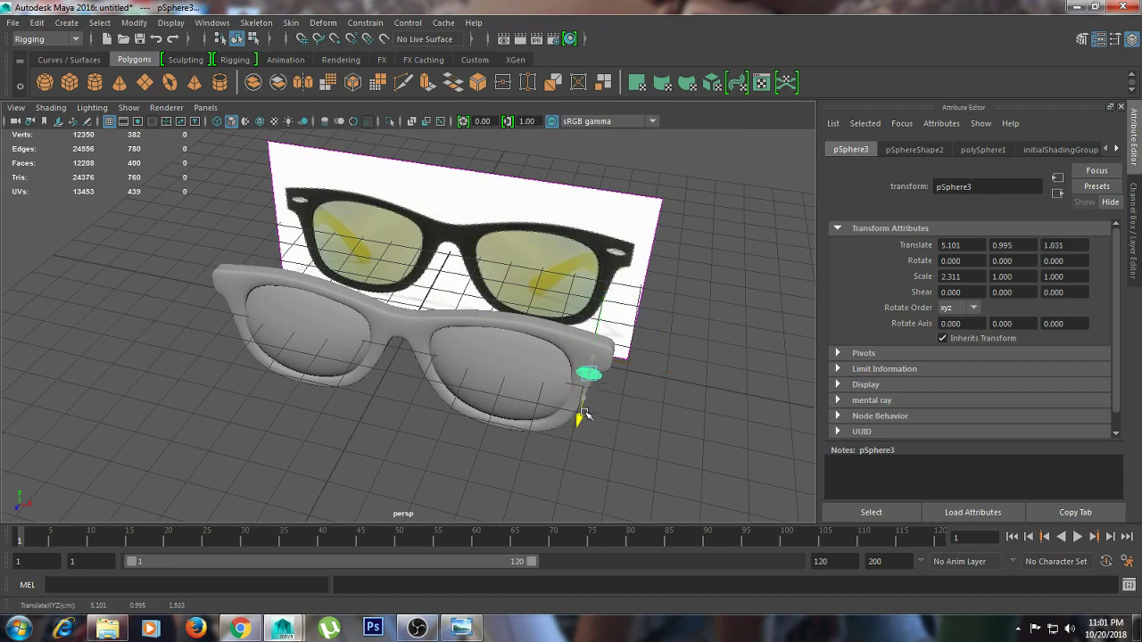
key(space)
key(f)
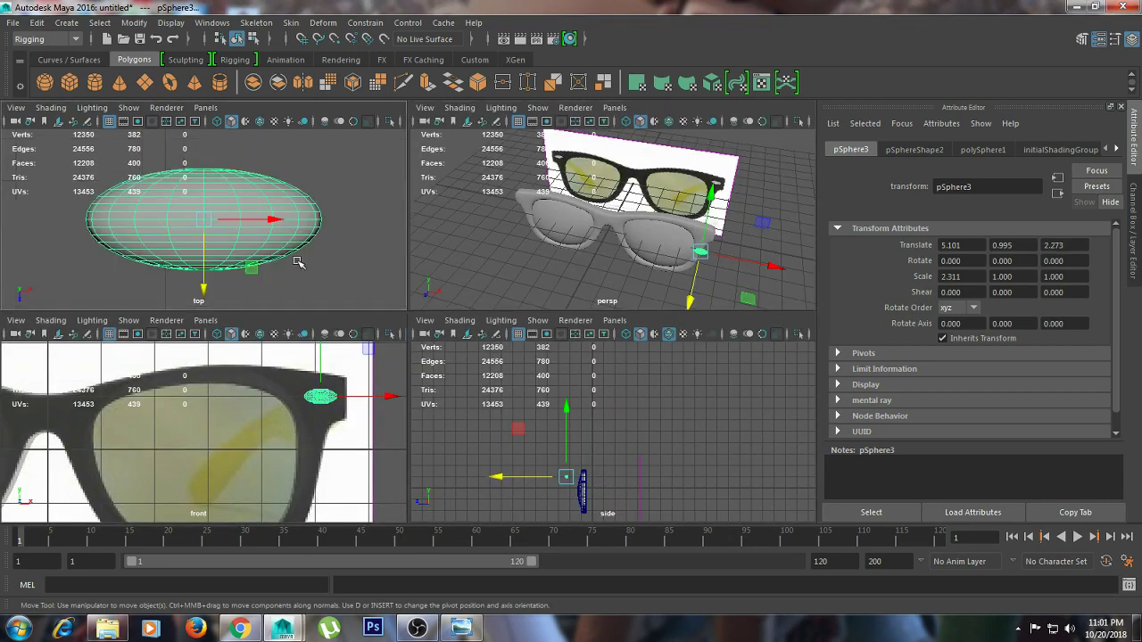
scroll(250, 223, up, 2)
scroll(202, 217, down, 5)
scroll(201, 217, up, 3)
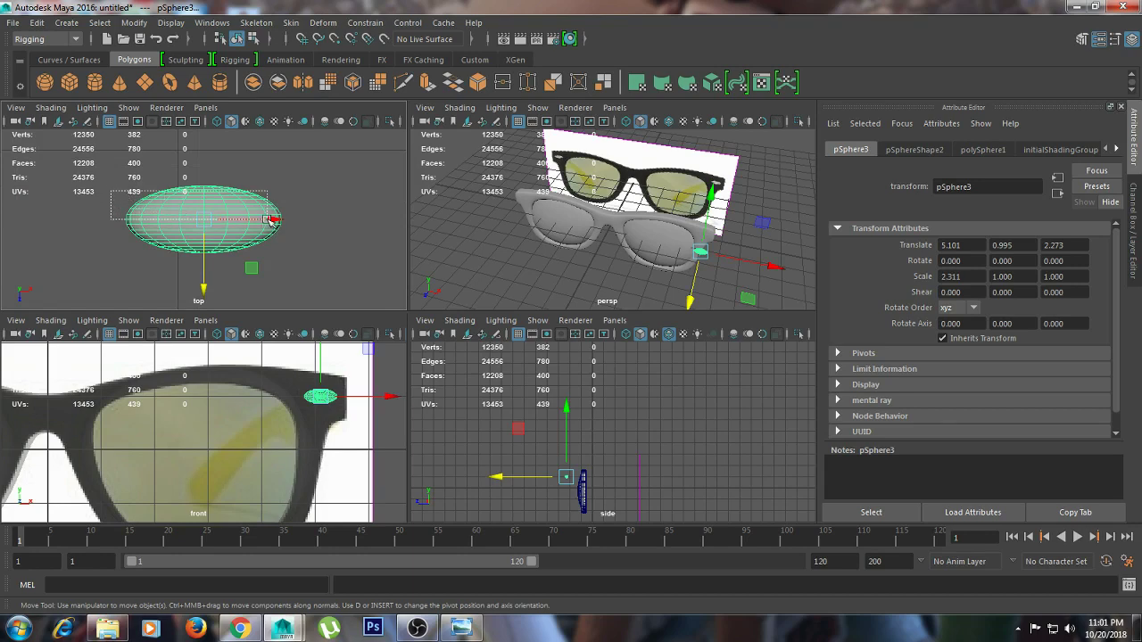
drag(291, 219, 295, 219)
right_click(175, 194)
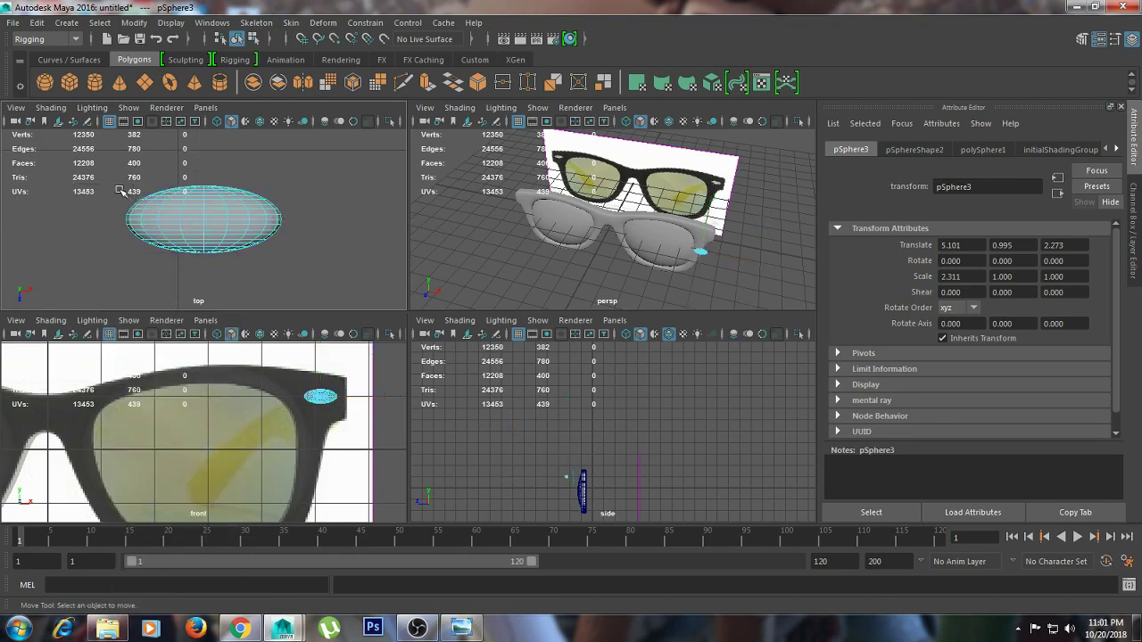
Delete the sphere's upper rings of faces to leave a half-dome
drag(105, 189, 178, 214)
drag(267, 221, 301, 218)
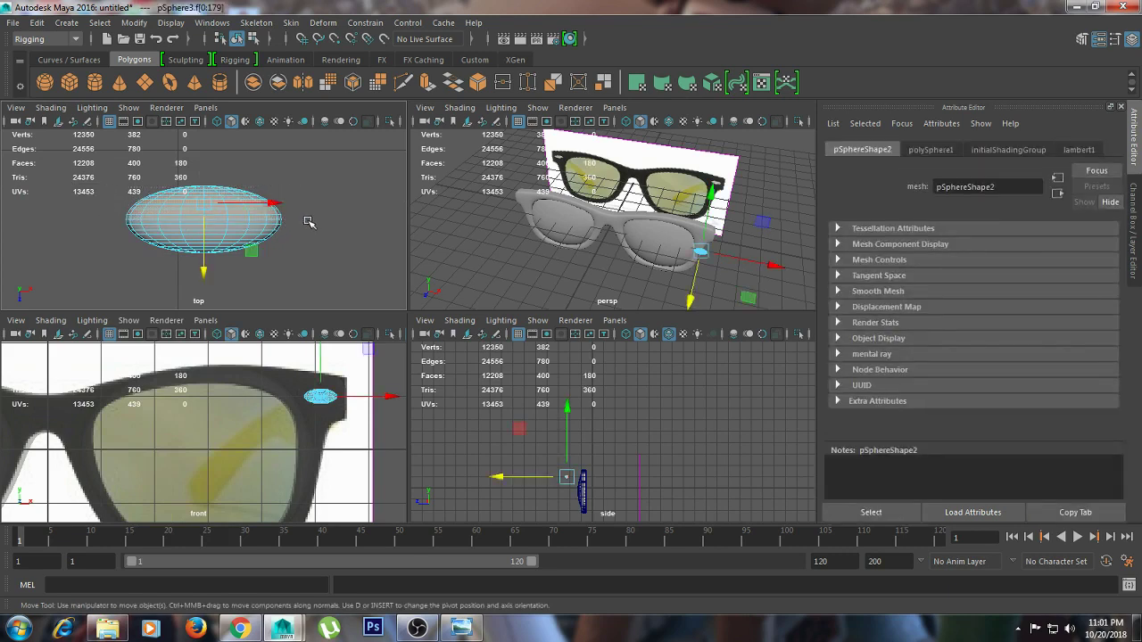
key(Delete)
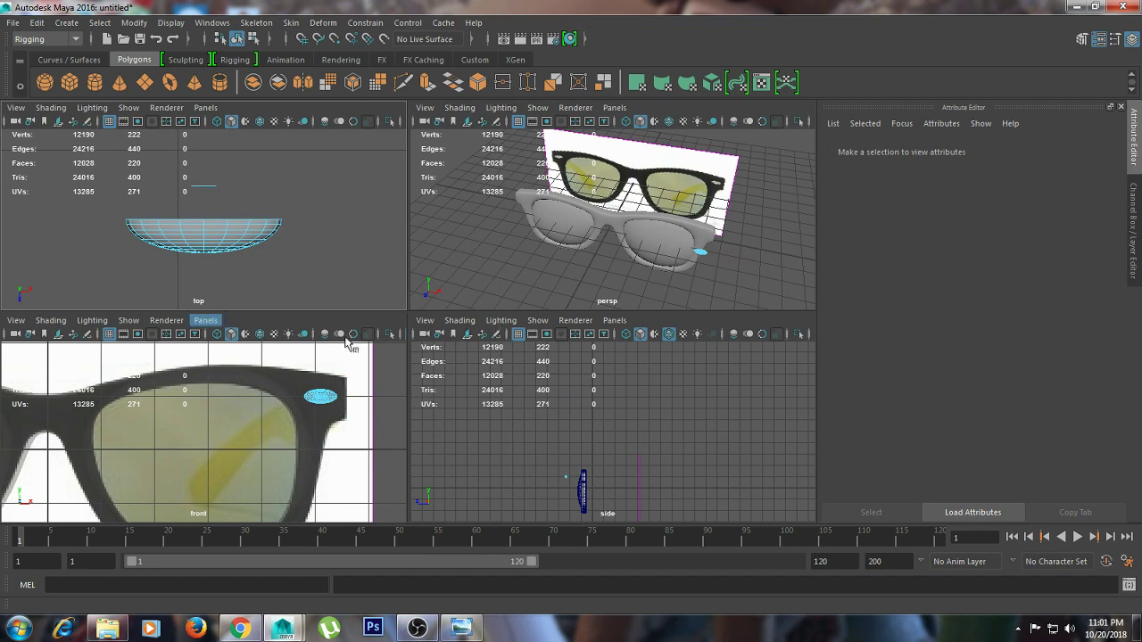
drag(223, 189, 254, 198)
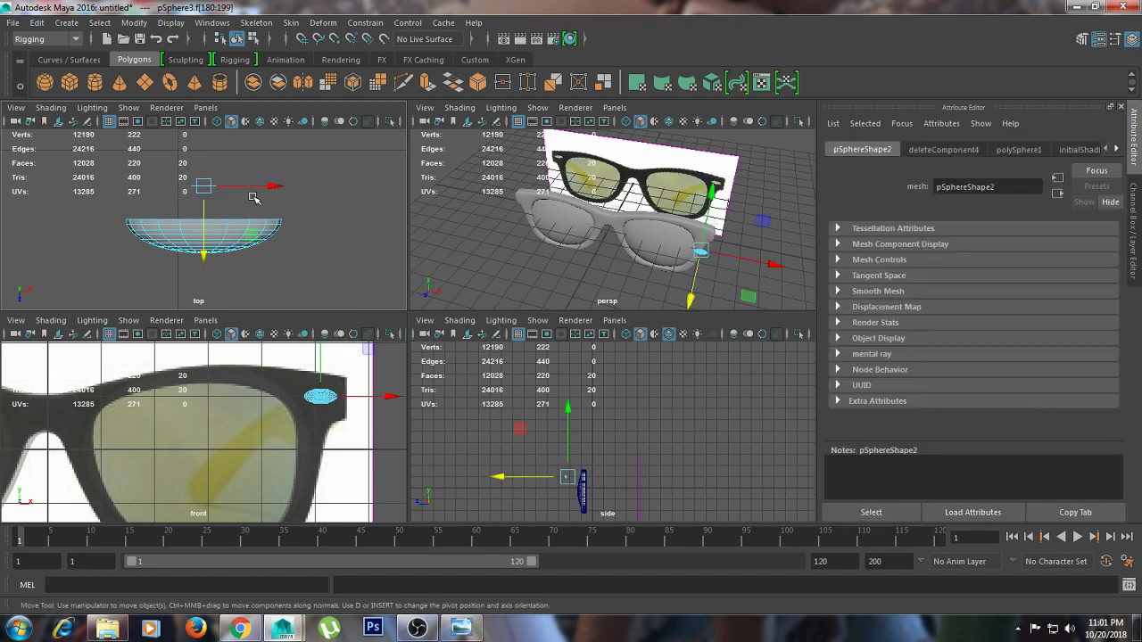
key(Delete)
Move the half-dome stud back along Z to 0.959 against the frame front
right_drag(265, 222, 301, 197)
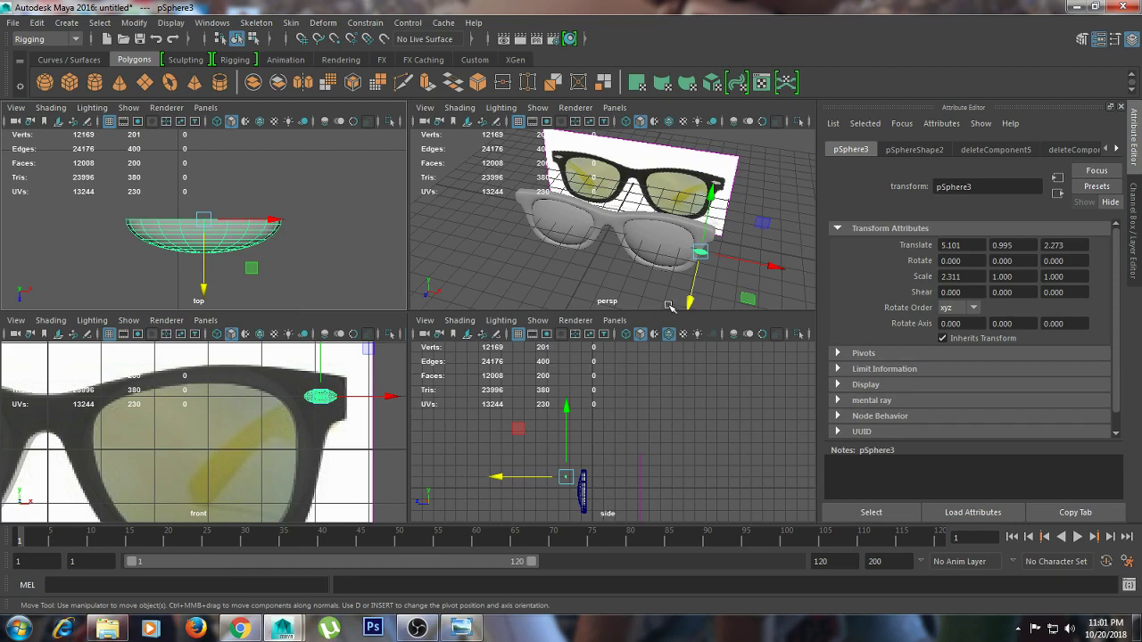
scroll(280, 274, down, 5)
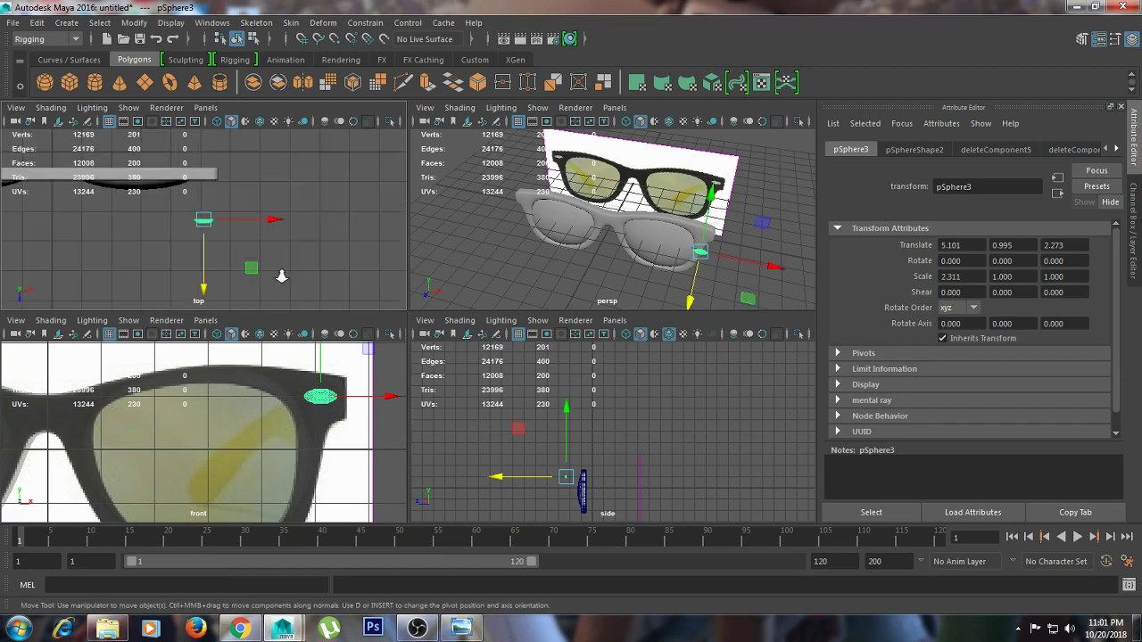
drag(203, 285, 204, 259)
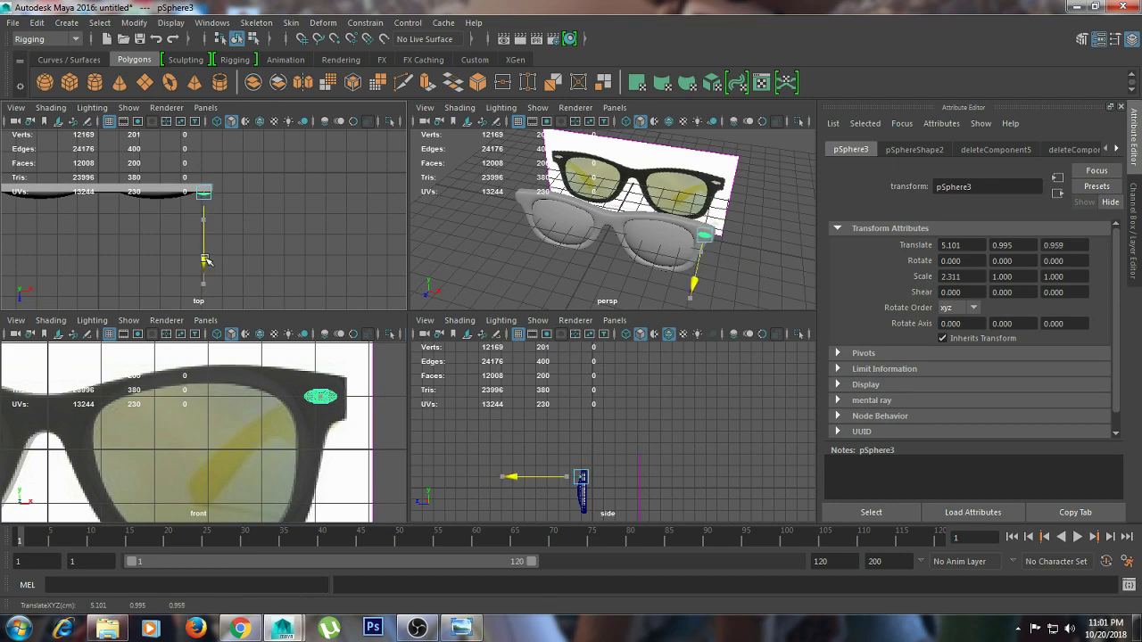
key(space)
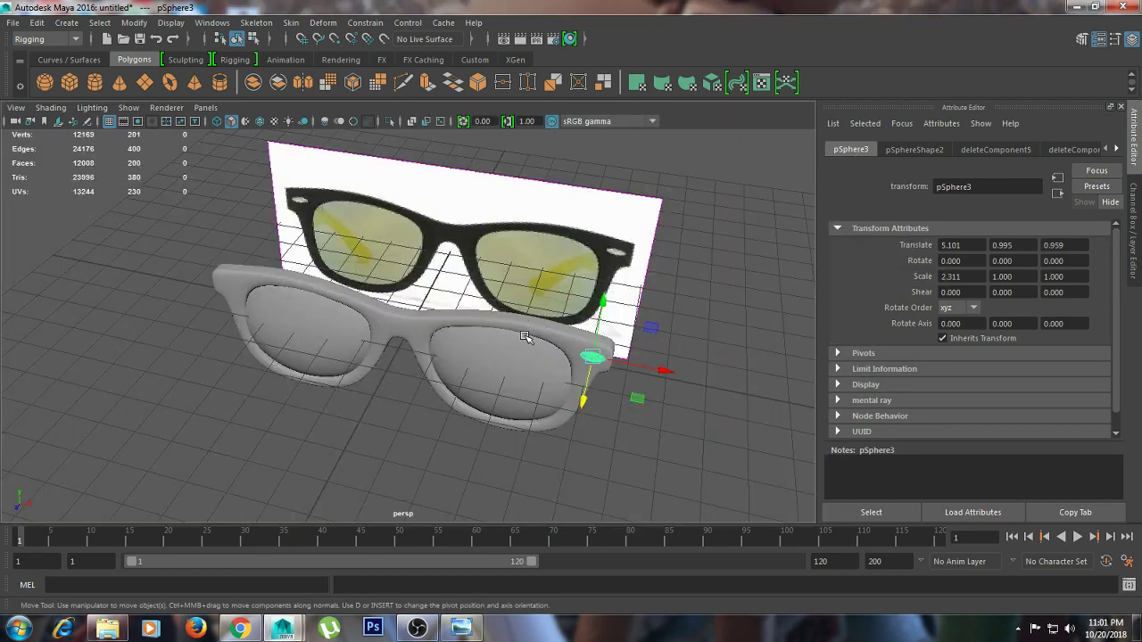
key(space)
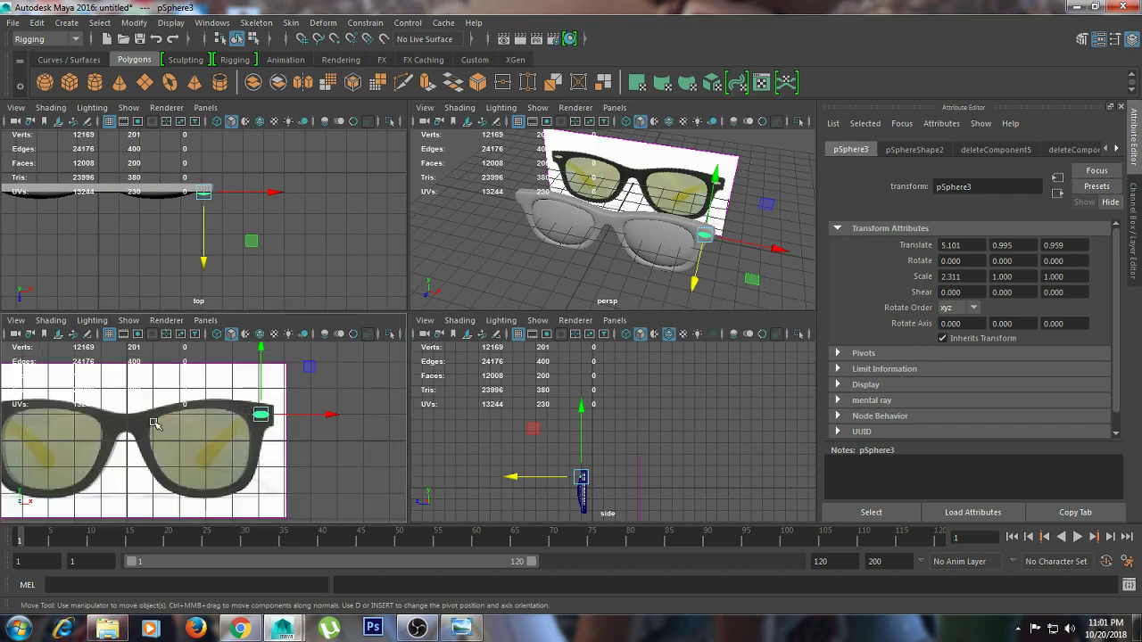
alt+middle_drag(153, 423, 397, 444)
scroll(290, 415, down, 1)
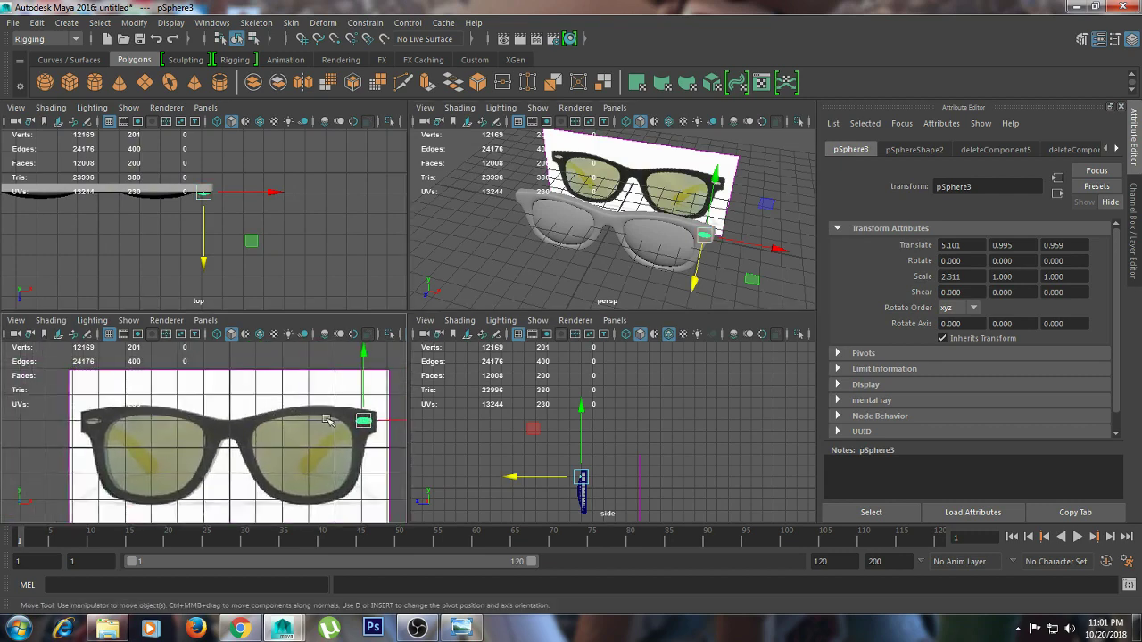
scroll(301, 416, down, 2)
Duplicate the stud and move the copy to the frame's left end at X -5.214
key(ctrl+d)
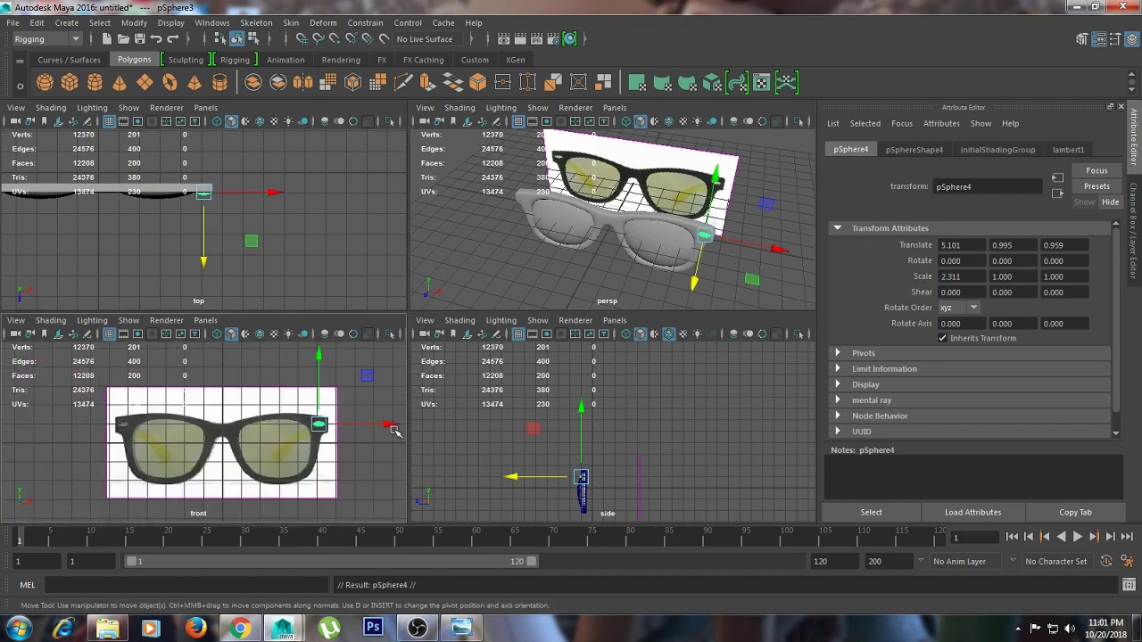
drag(386, 431, 202, 428)
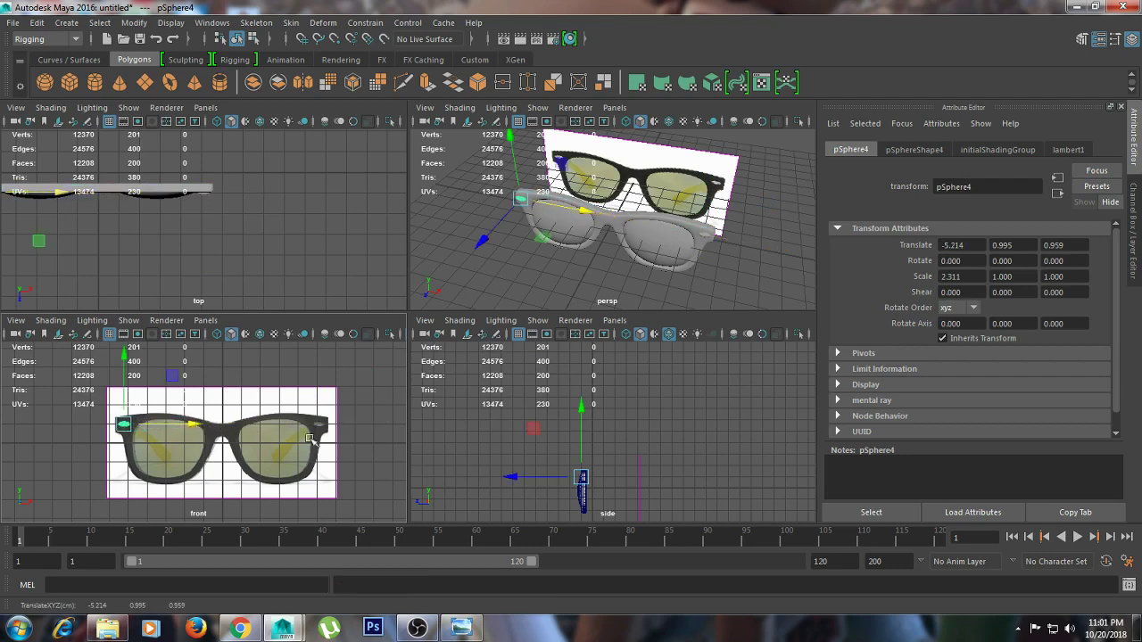
click(572, 291)
key(space)
alt+drag(572, 291, 546, 421)
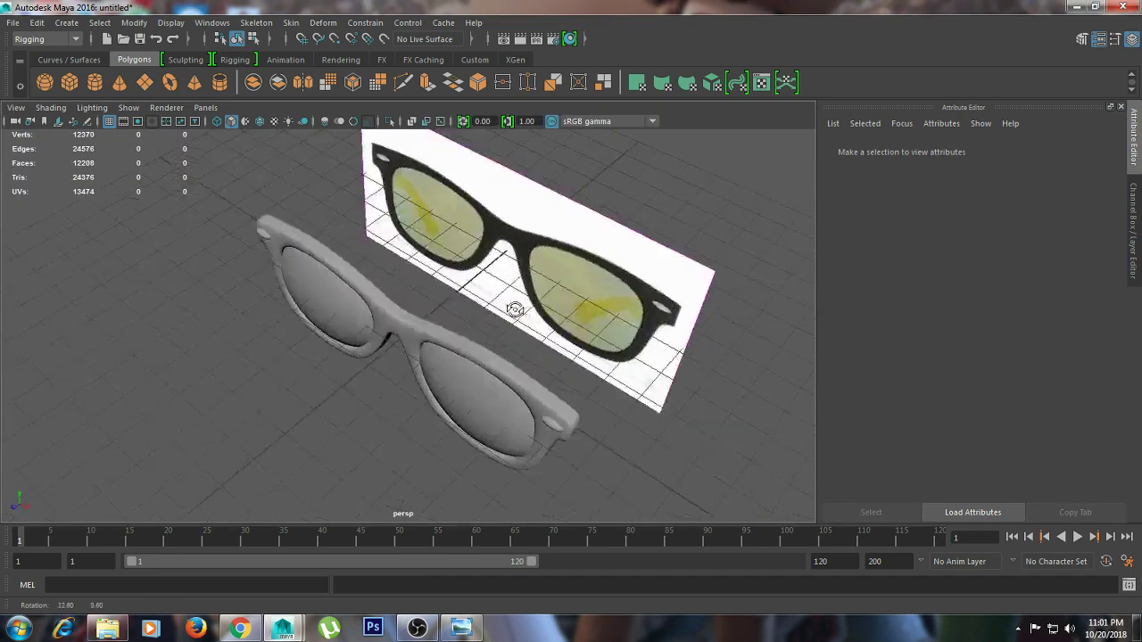
Scale the new stud slightly thinner in Z to 0.973, then orbit to a front view
click(504, 465)
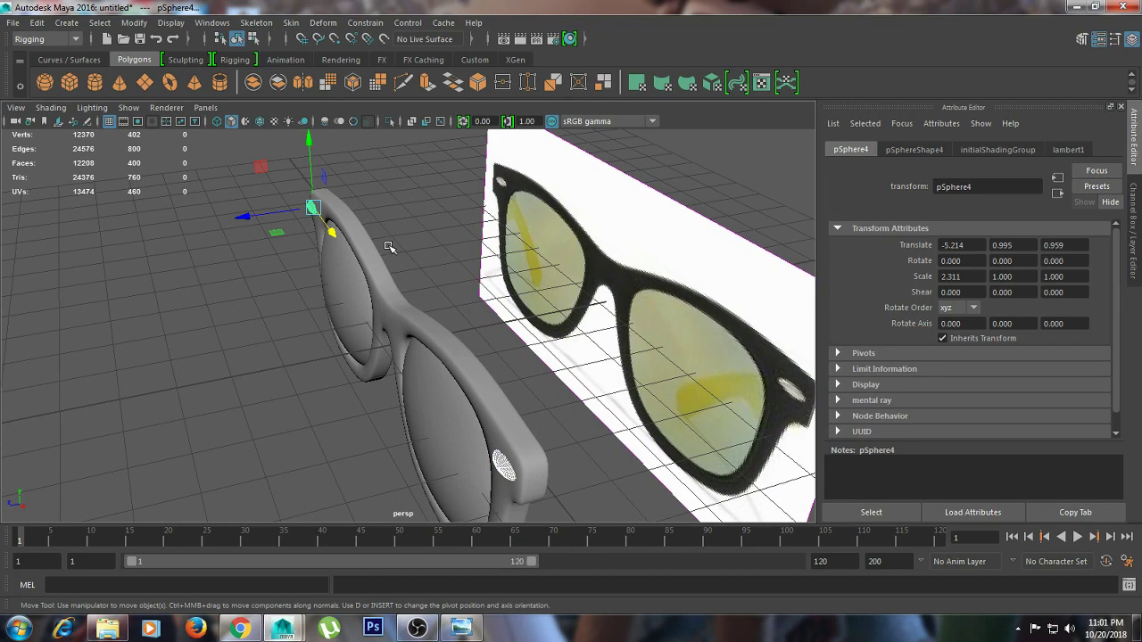
key(e)
key(r)
drag(245, 218, 250, 217)
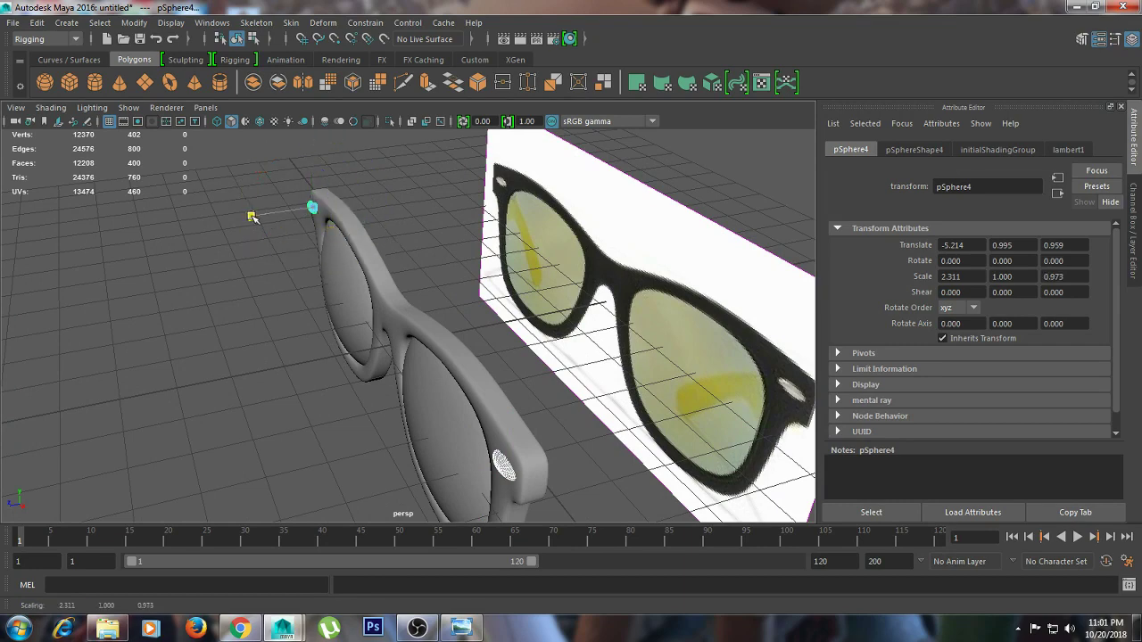
click(245, 319)
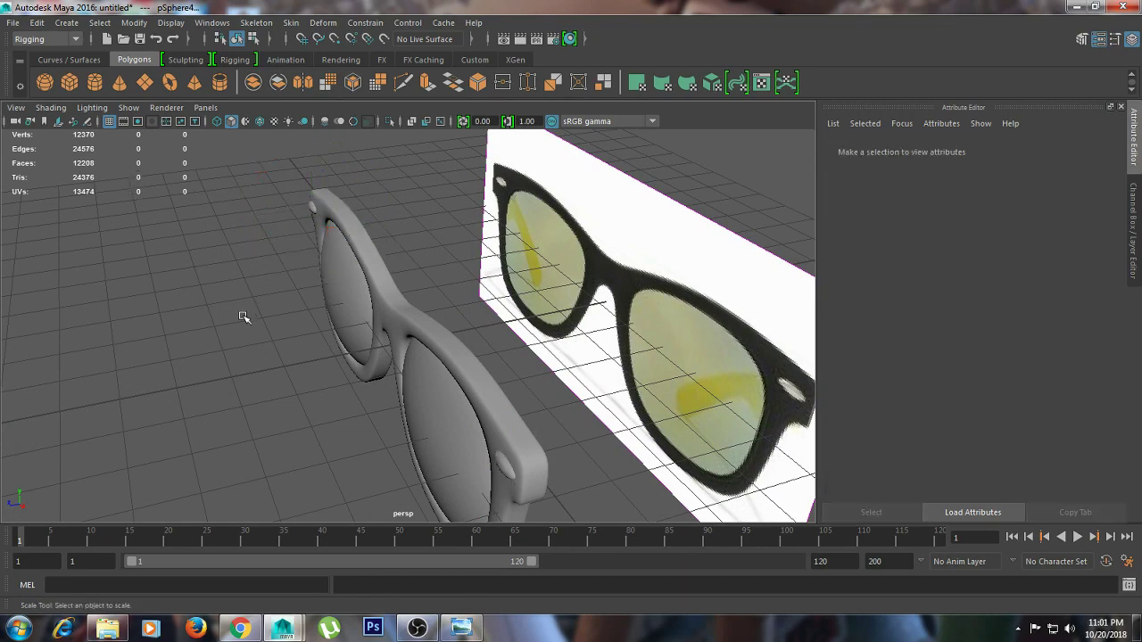
alt+drag(245, 318, 435, 305)
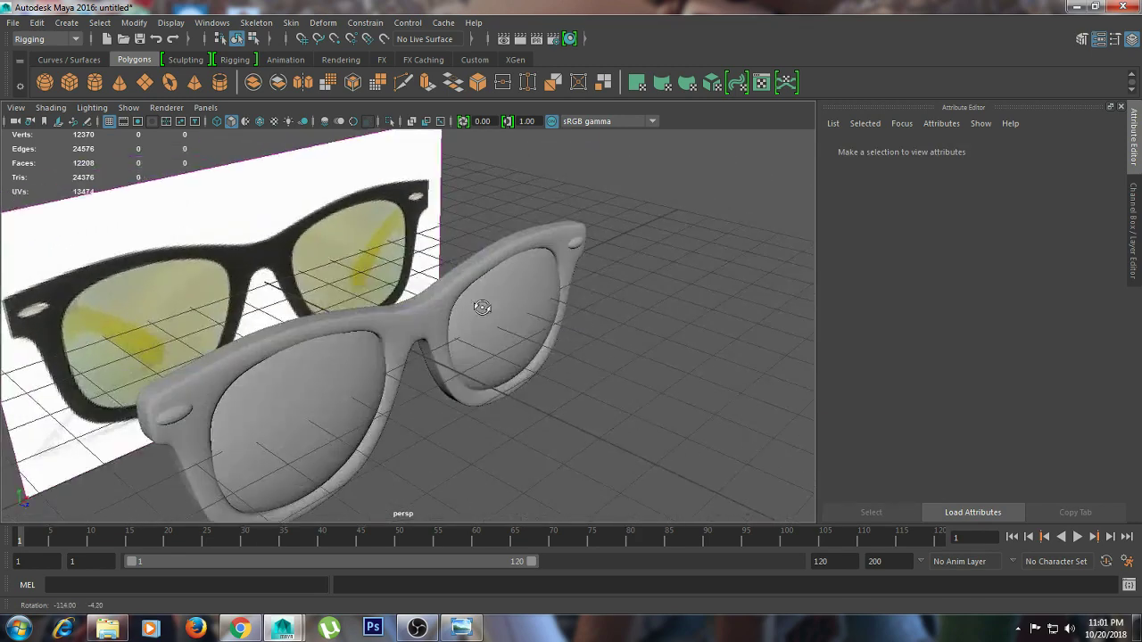
Select the three left-end vertices of frame pPipe3 and push them slightly outward along X
key(space)
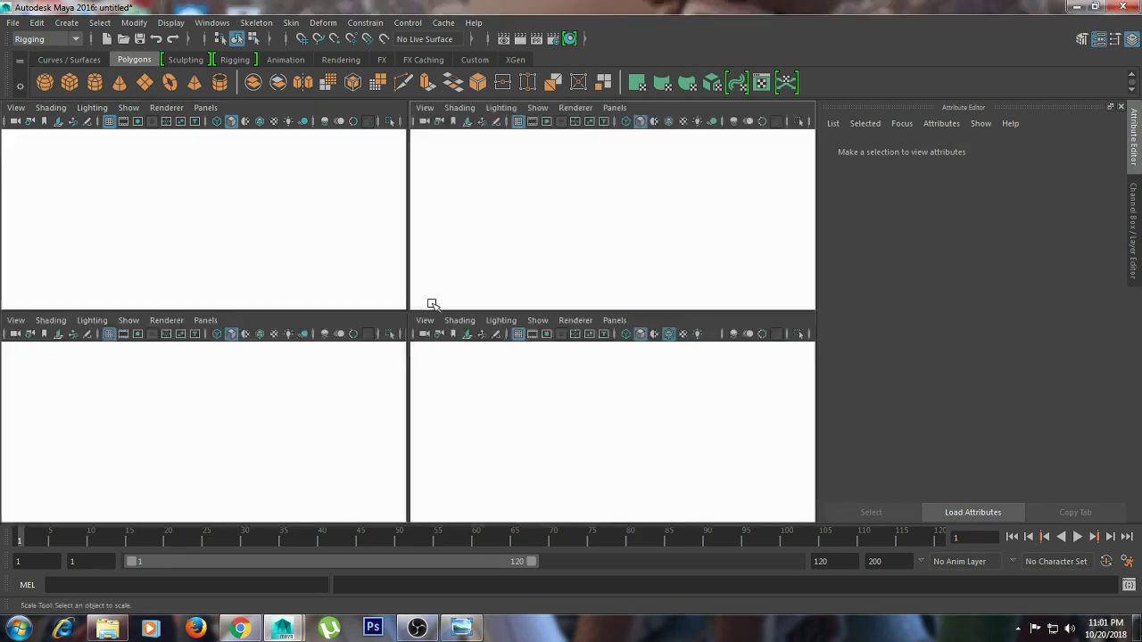
scroll(265, 428, up, 2)
scroll(140, 422, up, 2)
click(15, 427)
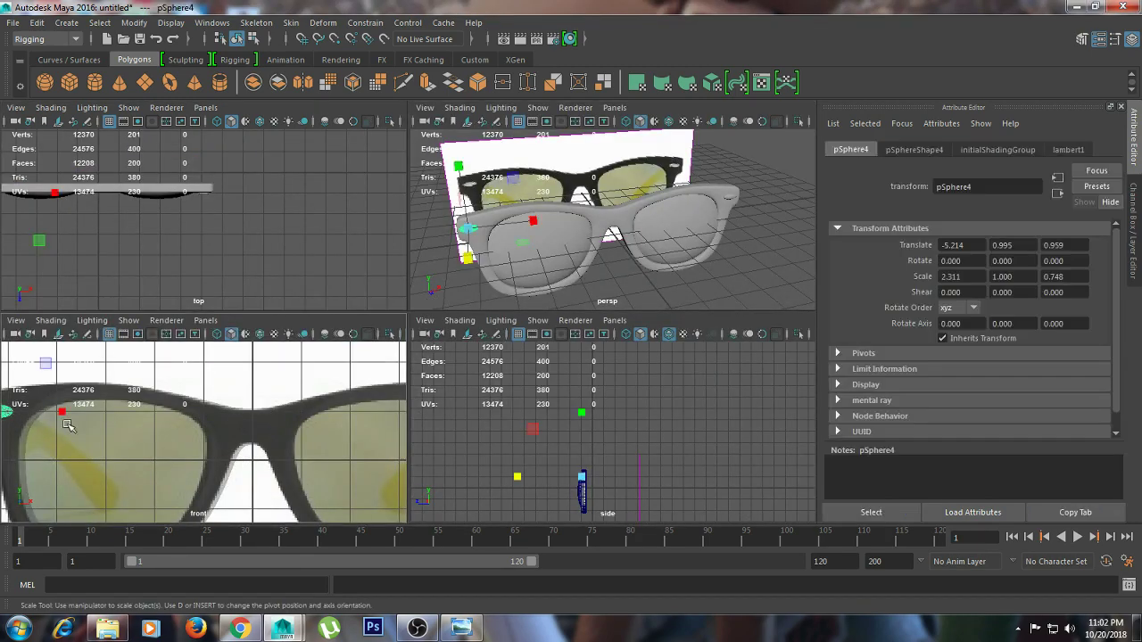
alt+middle_drag(94, 440, 212, 447)
click(131, 424)
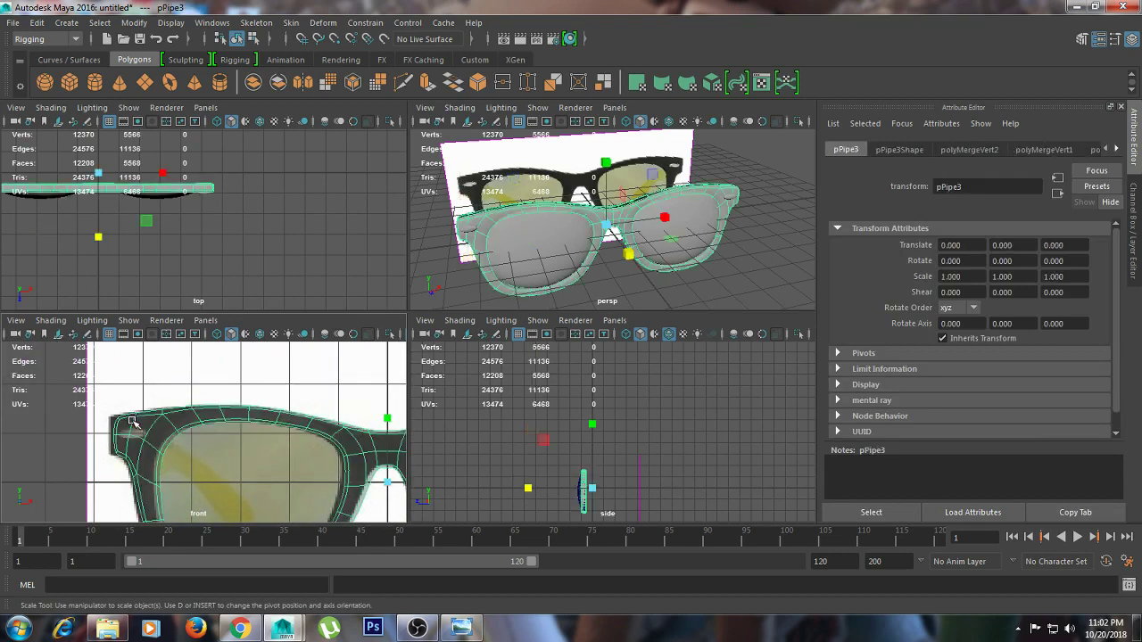
right_drag(131, 425, 119, 426)
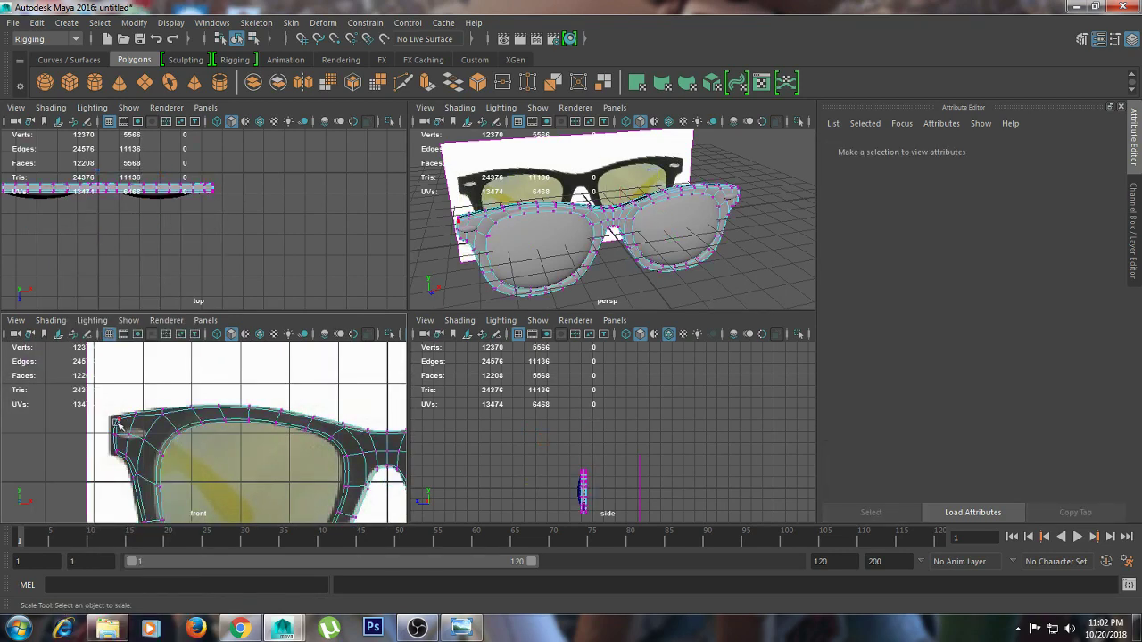
drag(109, 412, 132, 472)
key(w)
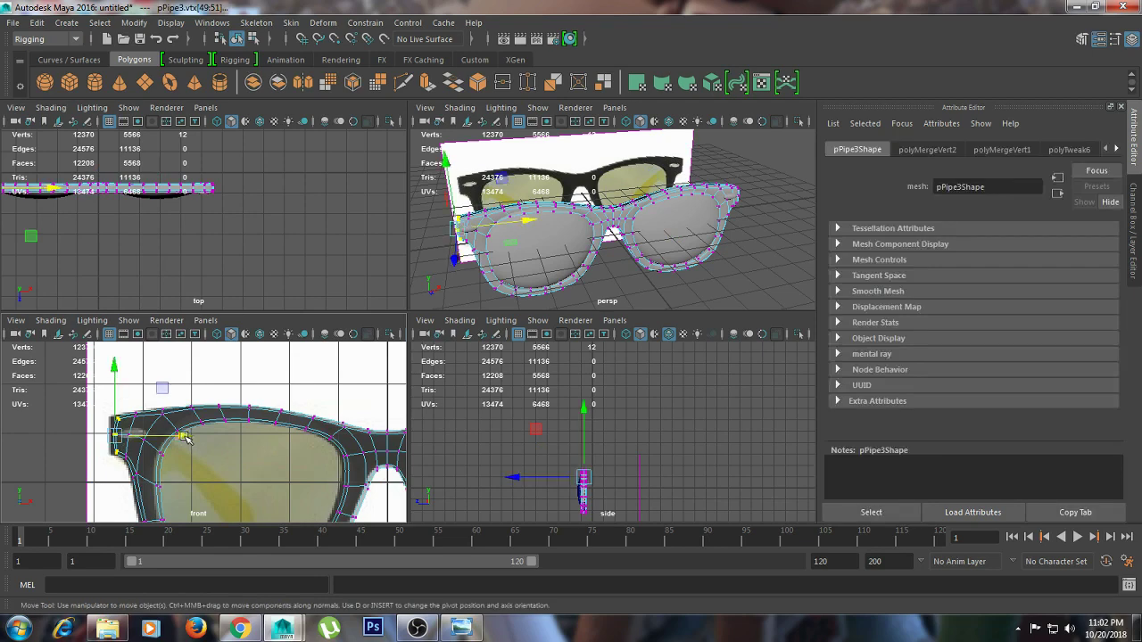
drag(183, 436, 183, 437)
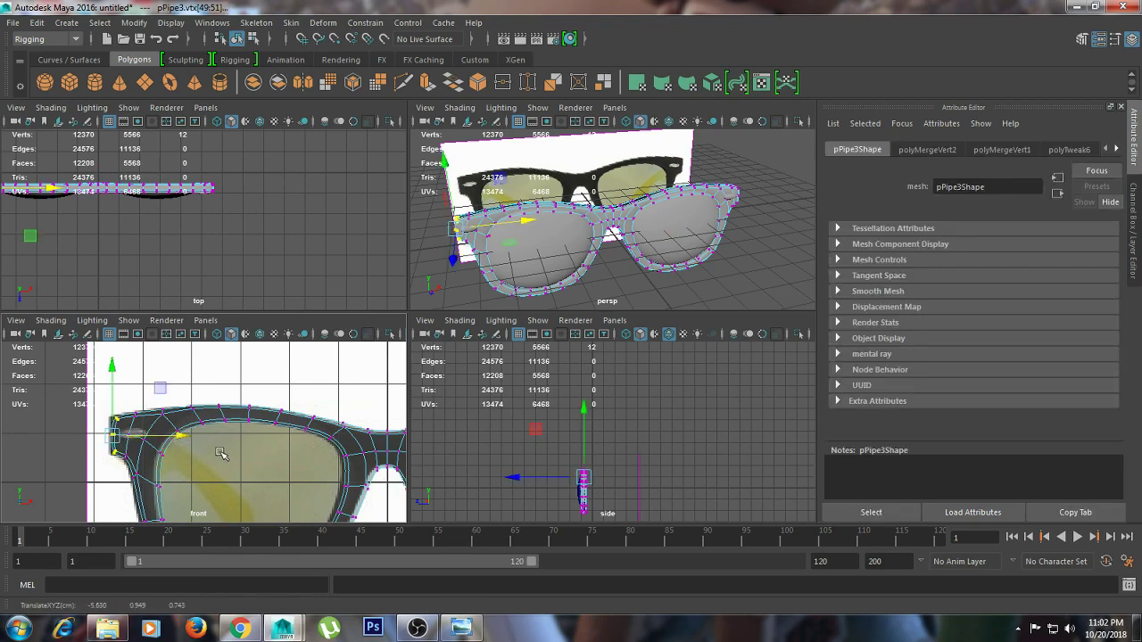
Reframe the front view and move the left-end vertices further out to match the reference
scroll(267, 393, down, 3)
alt+middle_drag(280, 408, 250, 448)
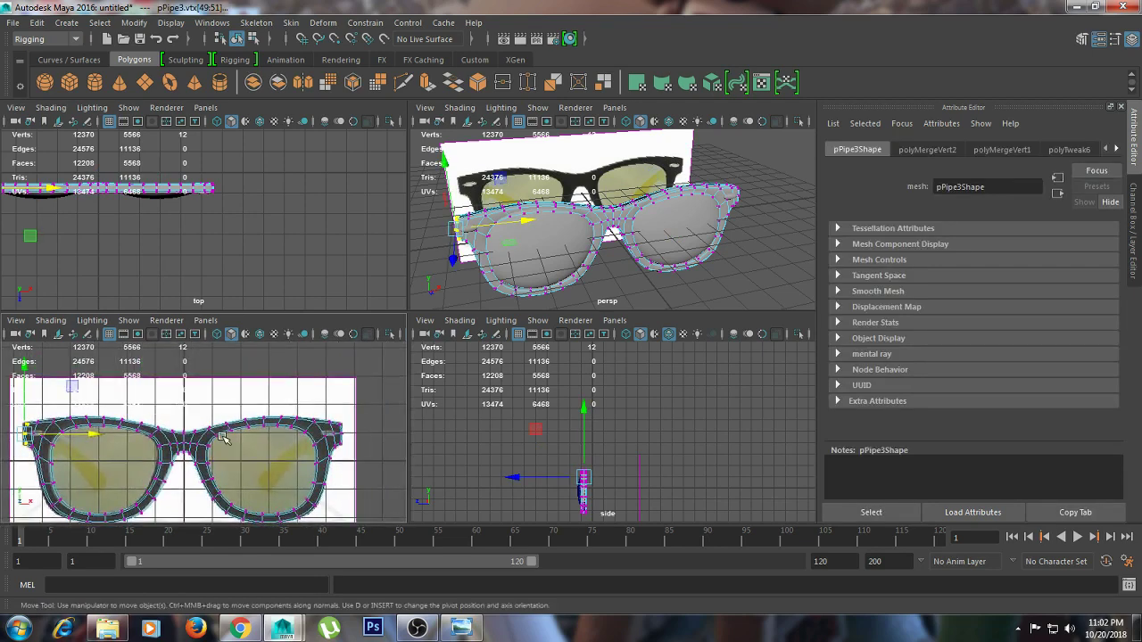
scroll(251, 448, down, 1)
alt+middle_drag(134, 446, 258, 441)
scroll(250, 440, up, 2)
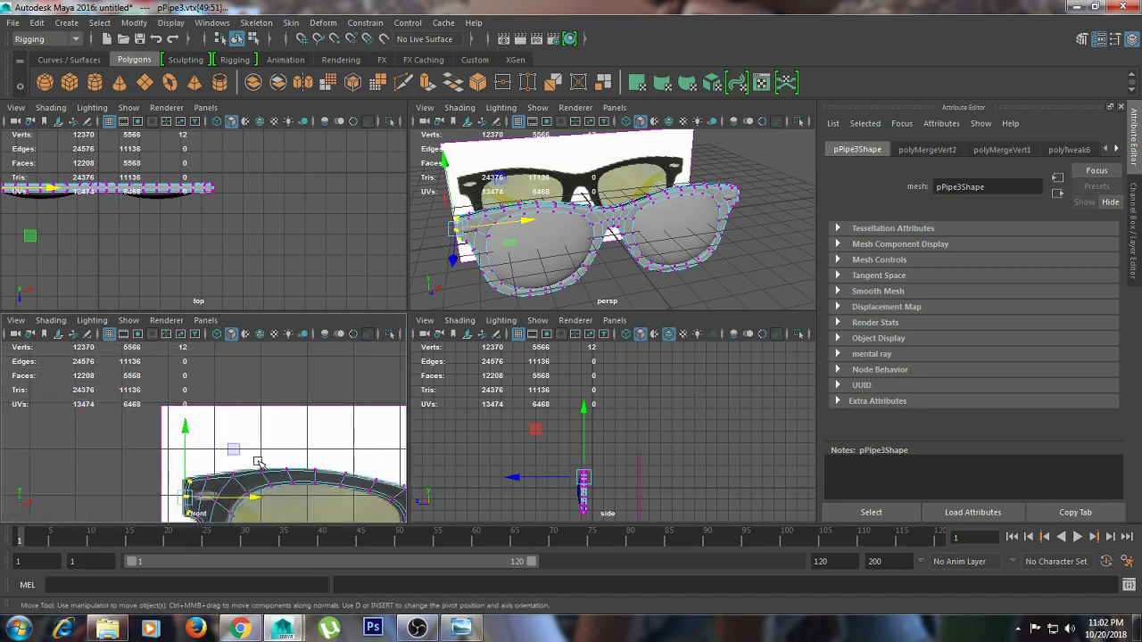
scroll(249, 439, up, 2)
drag(239, 480, 239, 476)
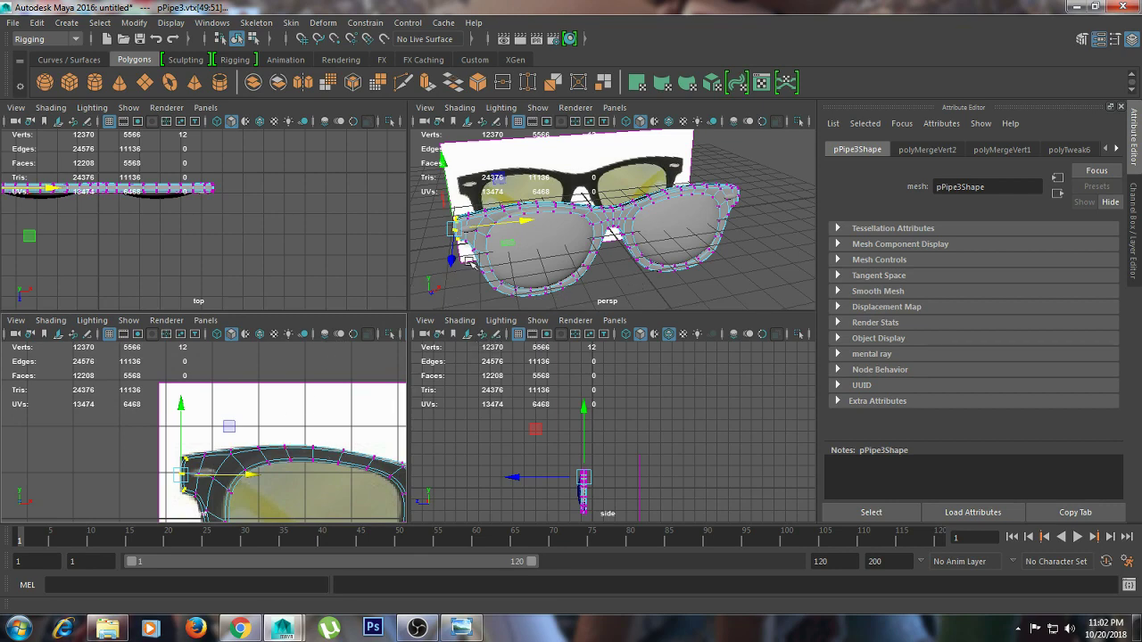
Maximize the perspective view, orbit above the glasses and select the reference image plane
click(485, 290)
key(space)
click(580, 352)
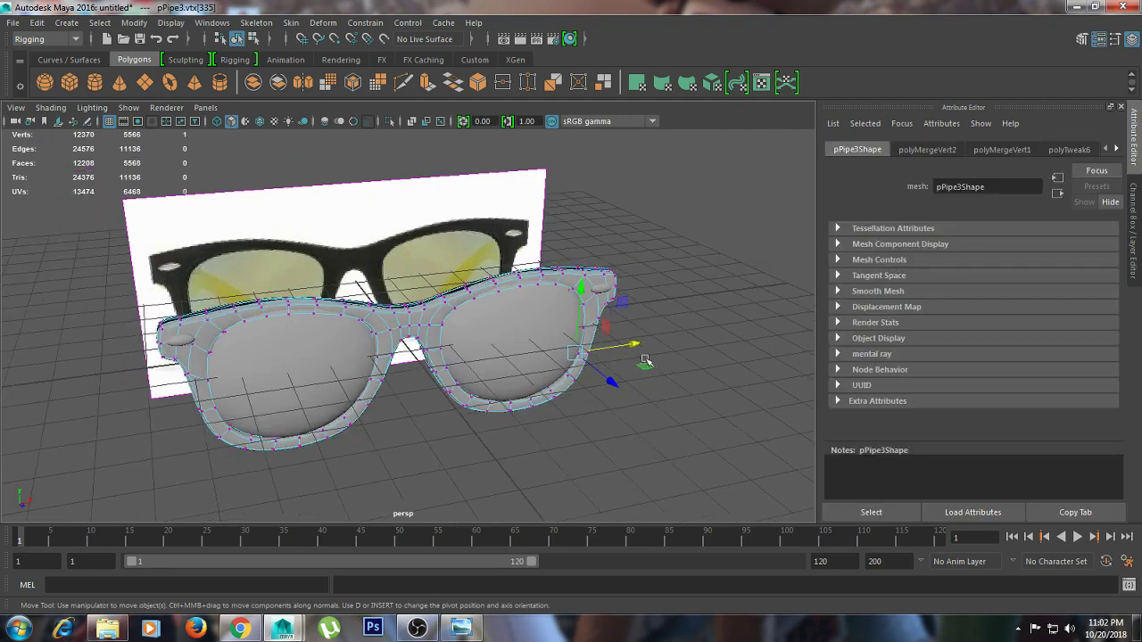
alt+drag(690, 399, 622, 288)
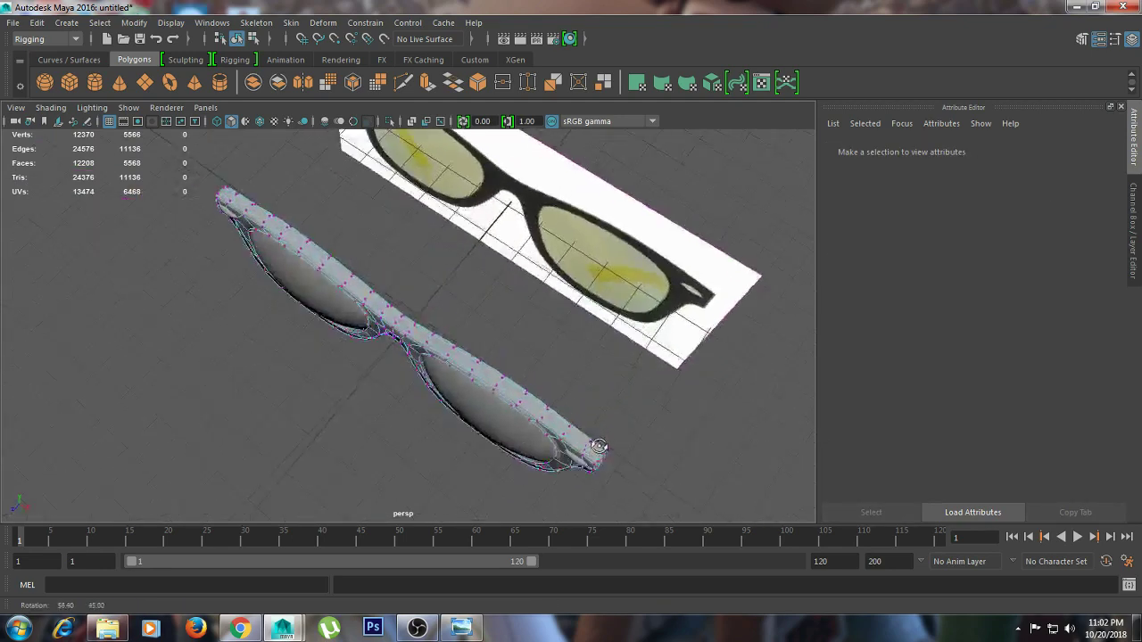
click(622, 288)
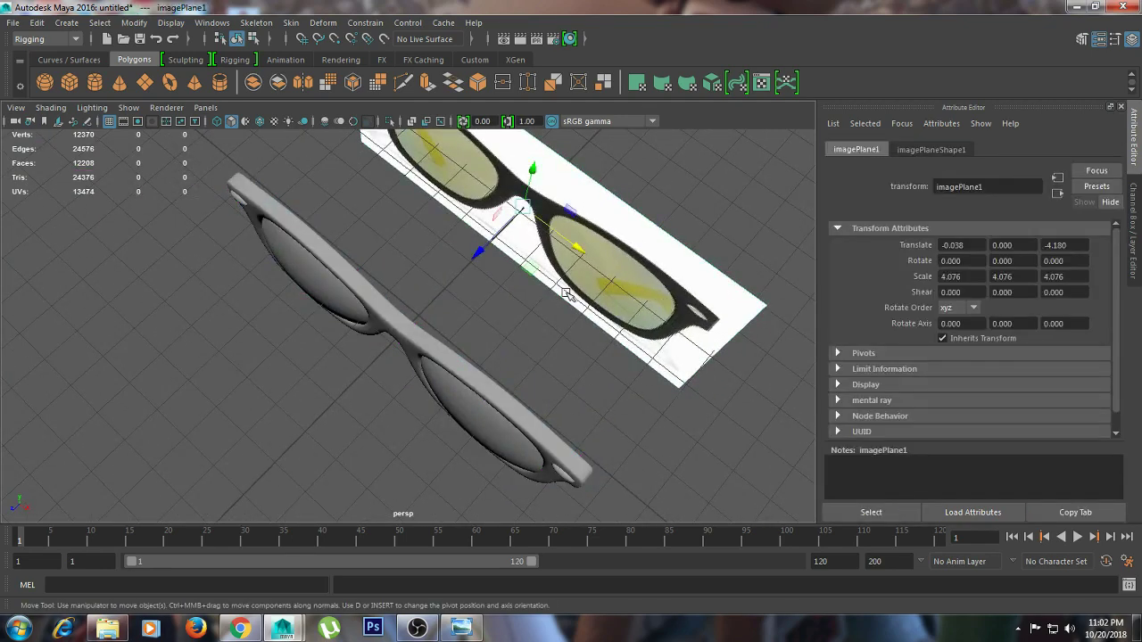
Remove the reference image plane and select the glasses frame from a front-on view
key(Delete)
mouse_move(625, 347)
alt+mouse_down()
mouse_move(533, 255)
mouse_move(478, 303)
mouse_move(574, 319)
mouse_move(544, 309)
mouse_move(306, 354)
alt+mouse_up()
click(295, 332)
key(q)
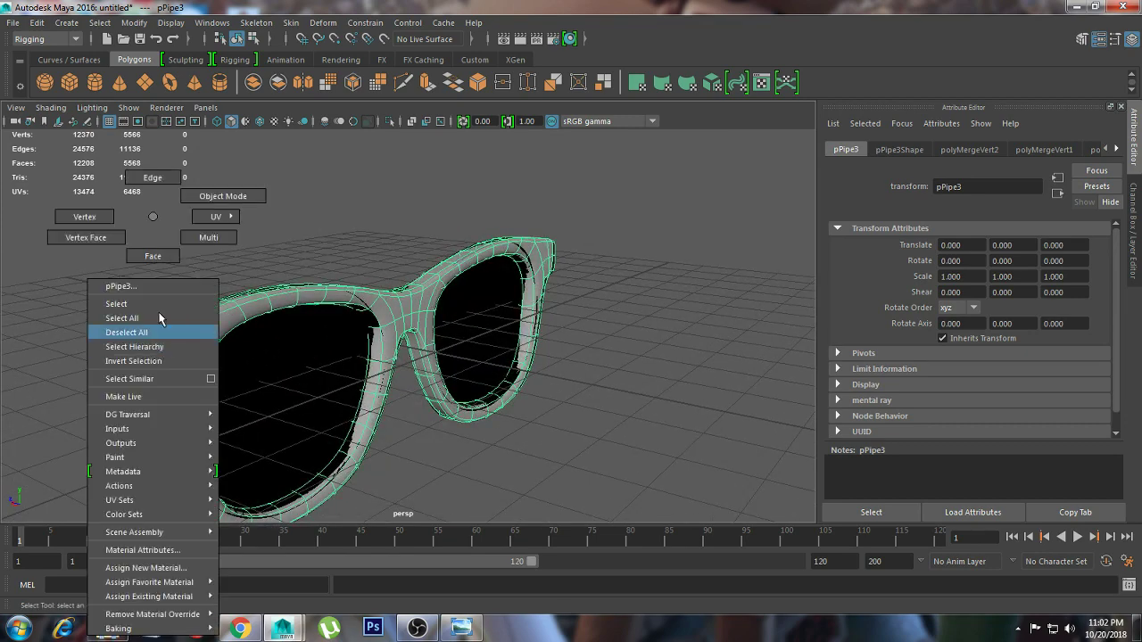
Select two faces on the frame's outer temple corner and start a Polygon Cube in four-view layout
right_drag(152, 355, 164, 342)
click(160, 348)
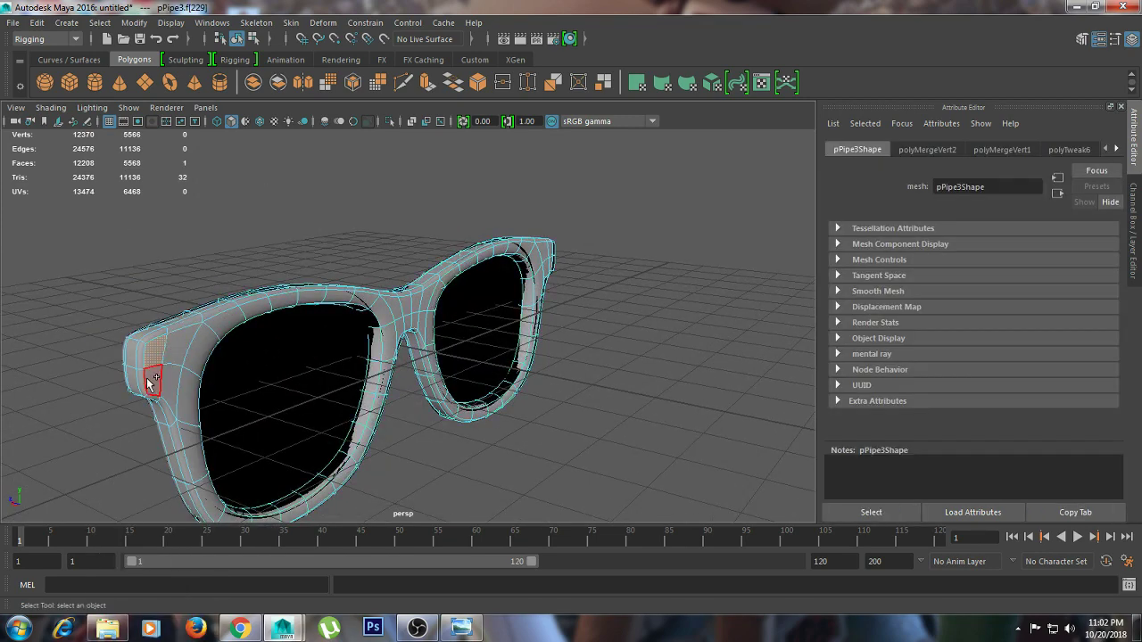
shift+click(150, 382)
mouse_move(151, 383)
alt+mouse_down()
mouse_move(289, 430)
mouse_move(286, 422)
alt+mouse_up()
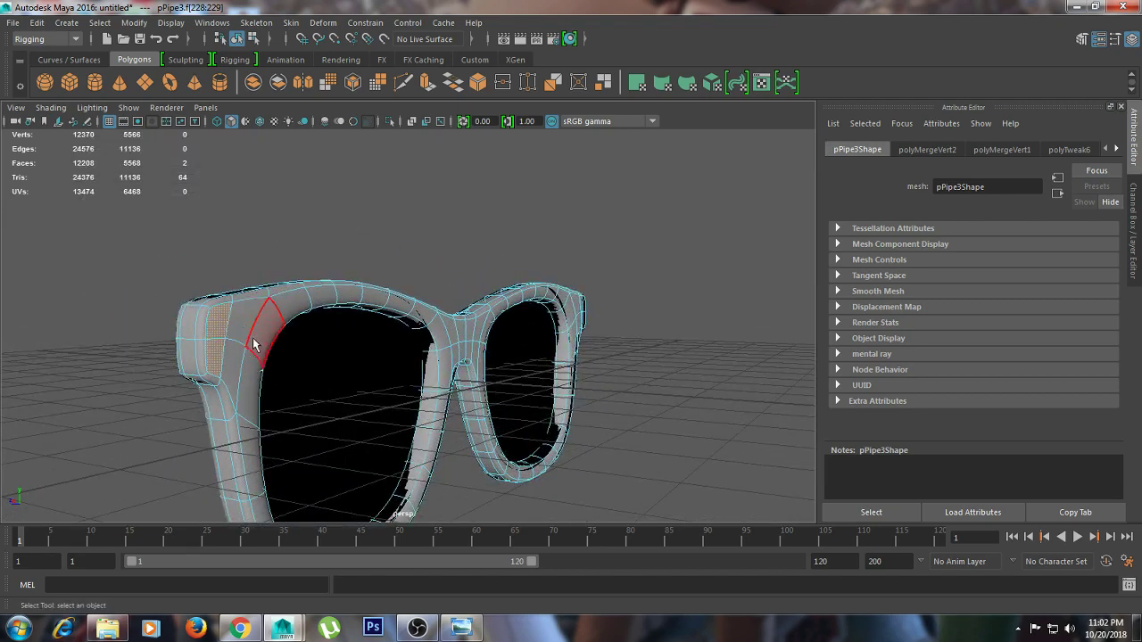
click(71, 82)
key(space)
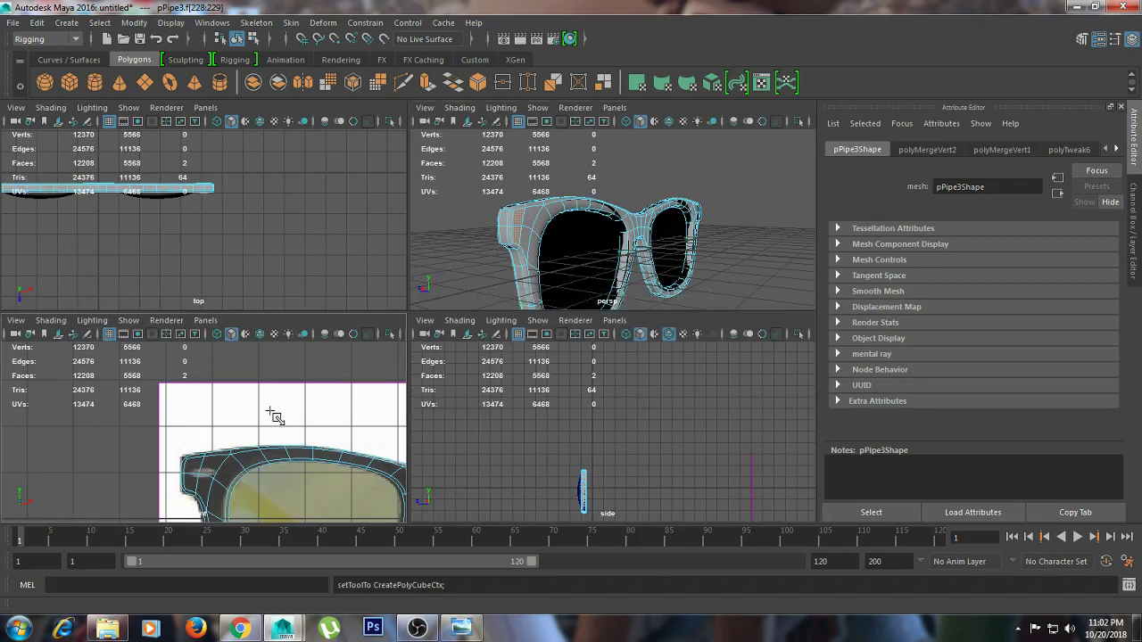
Draw a small polygon cube beside the frame's outer corner in the front view
alt+middle_drag(268, 420, 62, 375)
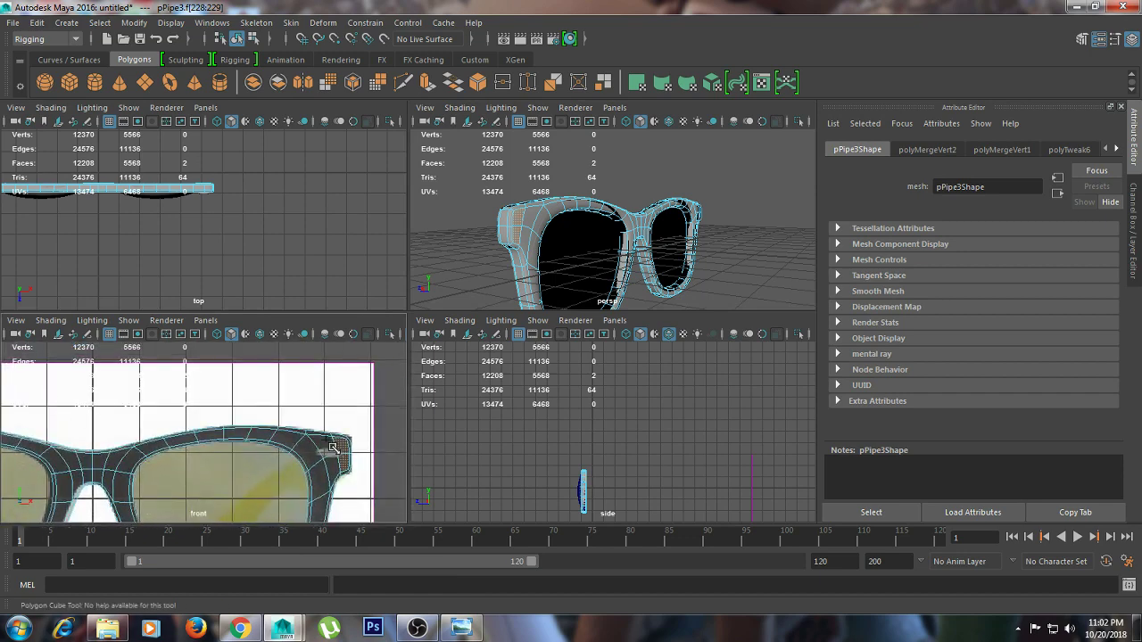
click(341, 451)
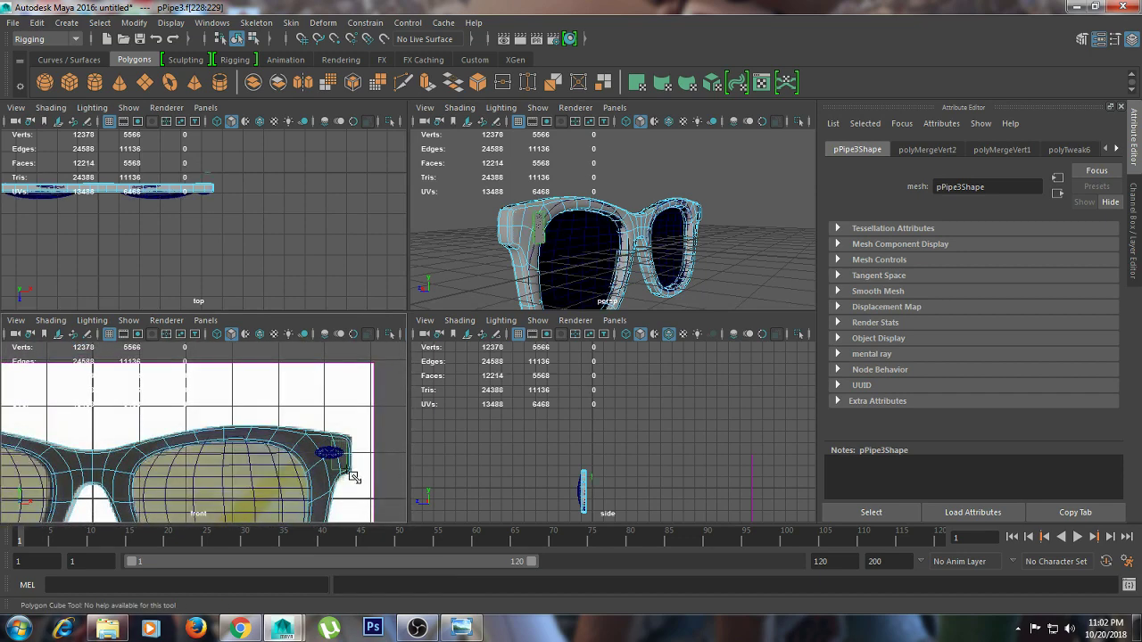
mouse_move(355, 479)
mouse_down()
mouse_move(326, 438)
mouse_move(356, 384)
mouse_up()
key(space)
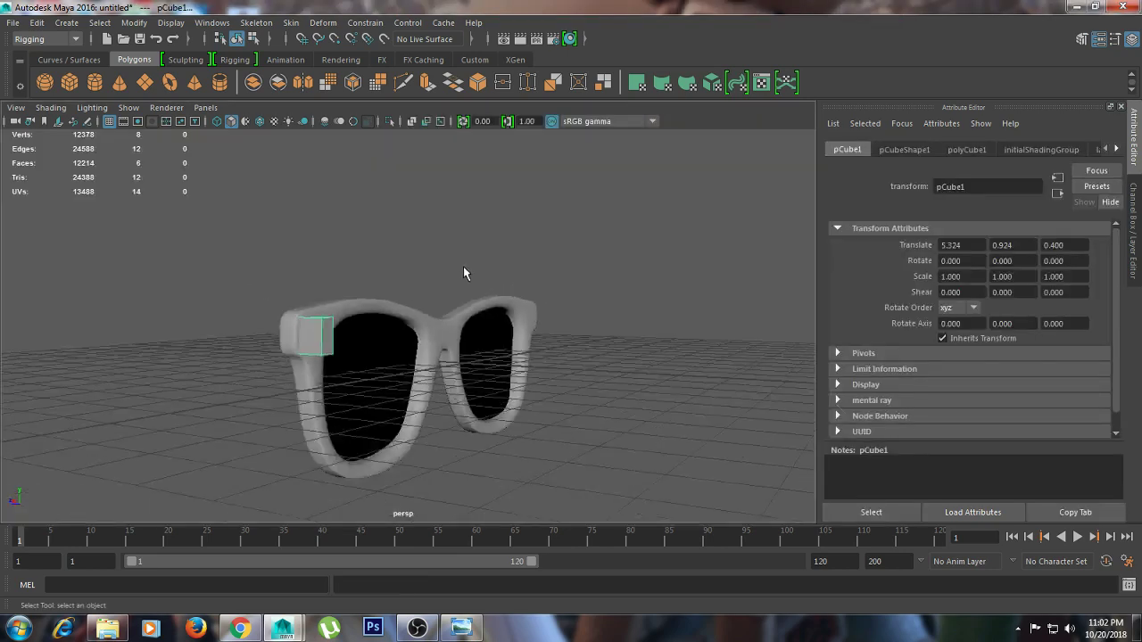
alt+drag(464, 266, 448, 327)
right_drag(395, 427, 413, 435)
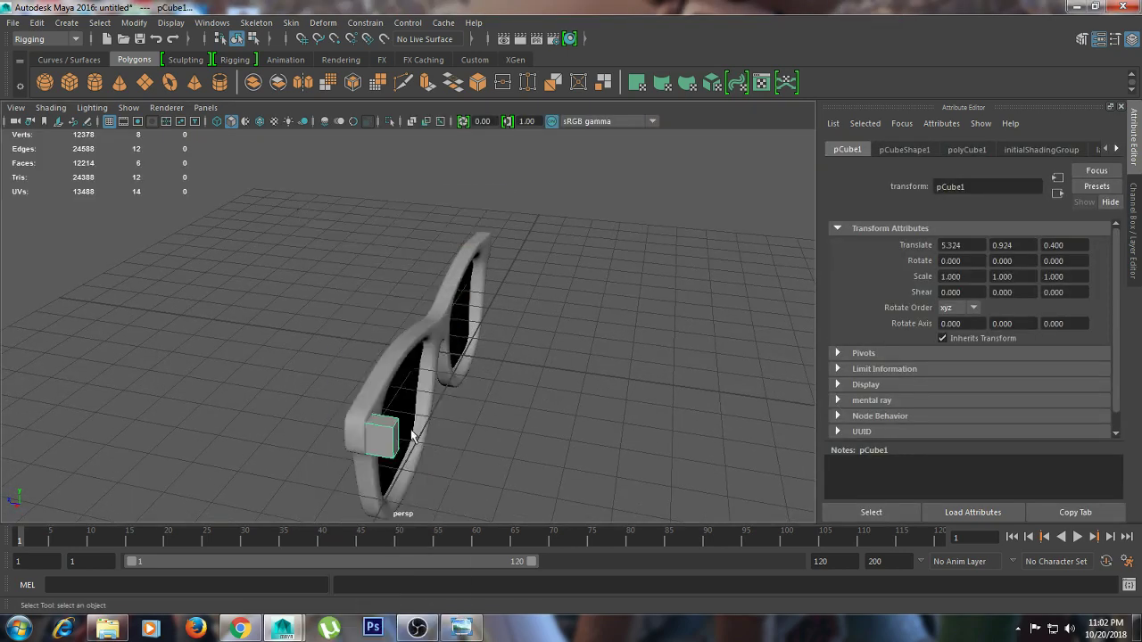
Slide the cube against the frame and raise its front-face vertices
key(w)
mouse_move(314, 426)
mouse_down()
mouse_move(485, 407)
mouse_move(510, 324)
mouse_move(594, 331)
mouse_move(403, 261)
mouse_up()
right_click(470, 282)
click(500, 322)
click(402, 260)
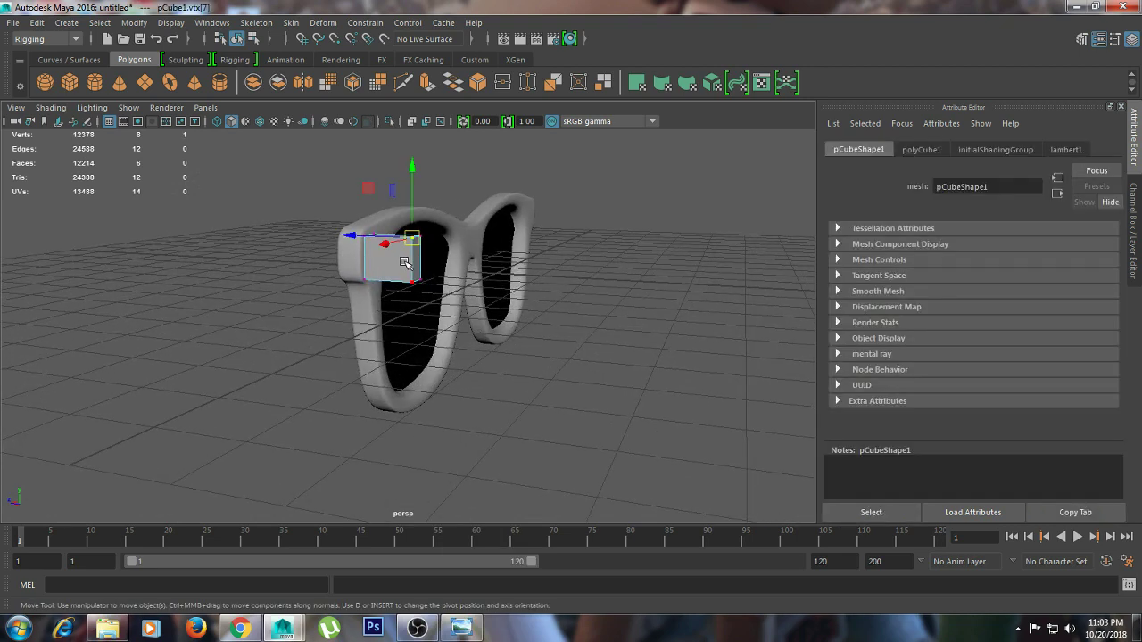
alt+drag(523, 326, 592, 331)
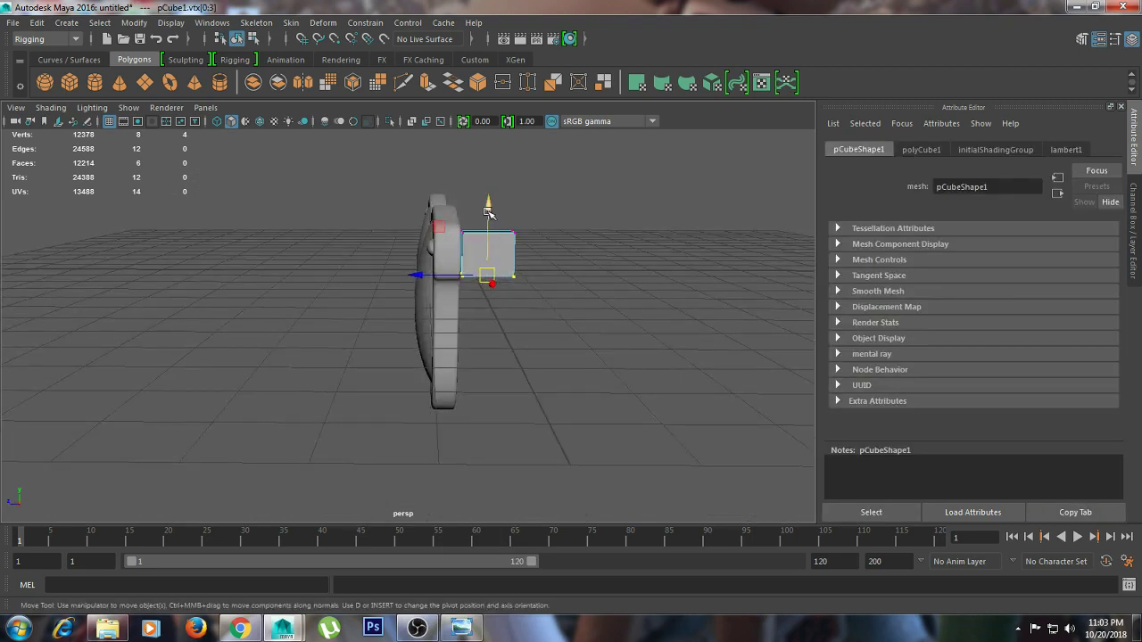
drag(488, 211, 489, 204)
Fine-tune the box's vertices from a three-quarter view so it sits snug on the frame
click(574, 279)
mouse_move(573, 279)
alt+mouse_down()
mouse_move(510, 286)
mouse_move(541, 298)
mouse_move(455, 267)
mouse_move(498, 284)
alt+mouse_up()
mouse_move(498, 283)
alt+mouse_down()
mouse_move(527, 288)
mouse_move(501, 216)
mouse_move(478, 192)
alt+mouse_up()
click(559, 304)
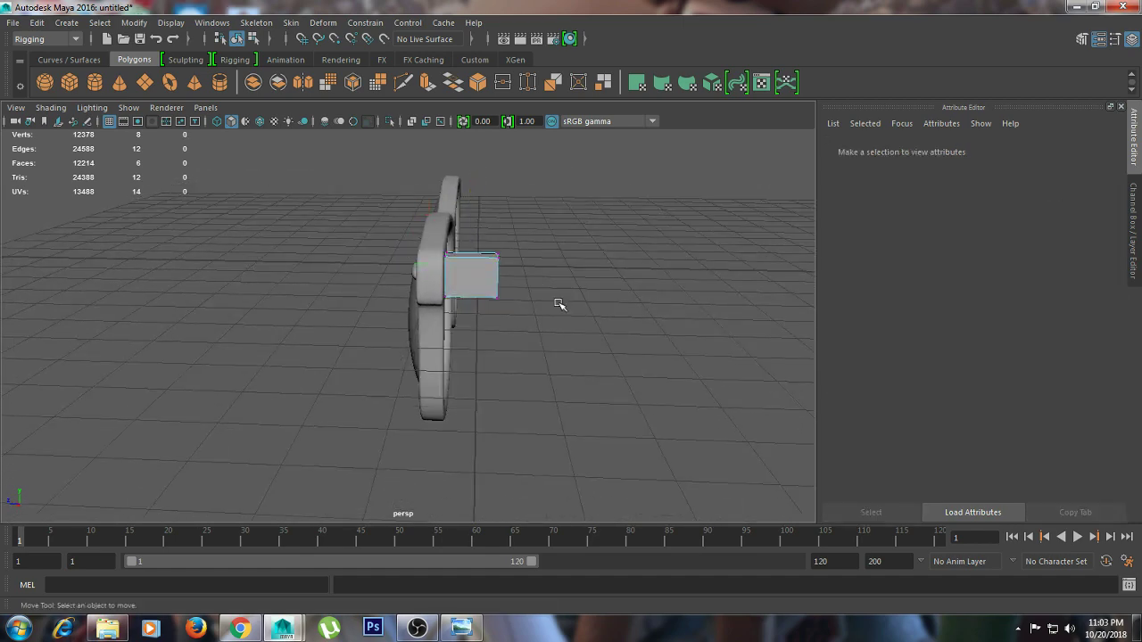
alt+drag(558, 304, 503, 304)
right_drag(325, 227, 319, 331)
Extrude the box's back face into a long bar, then extrude a second segment right and down
click(324, 297)
key(space)
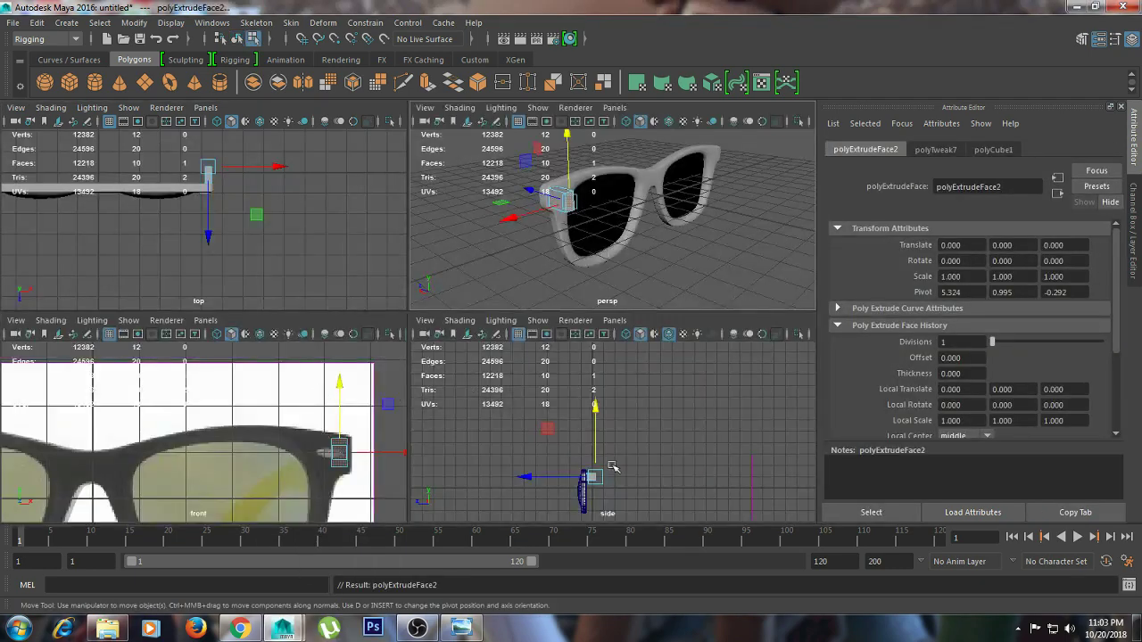
drag(536, 478, 592, 479)
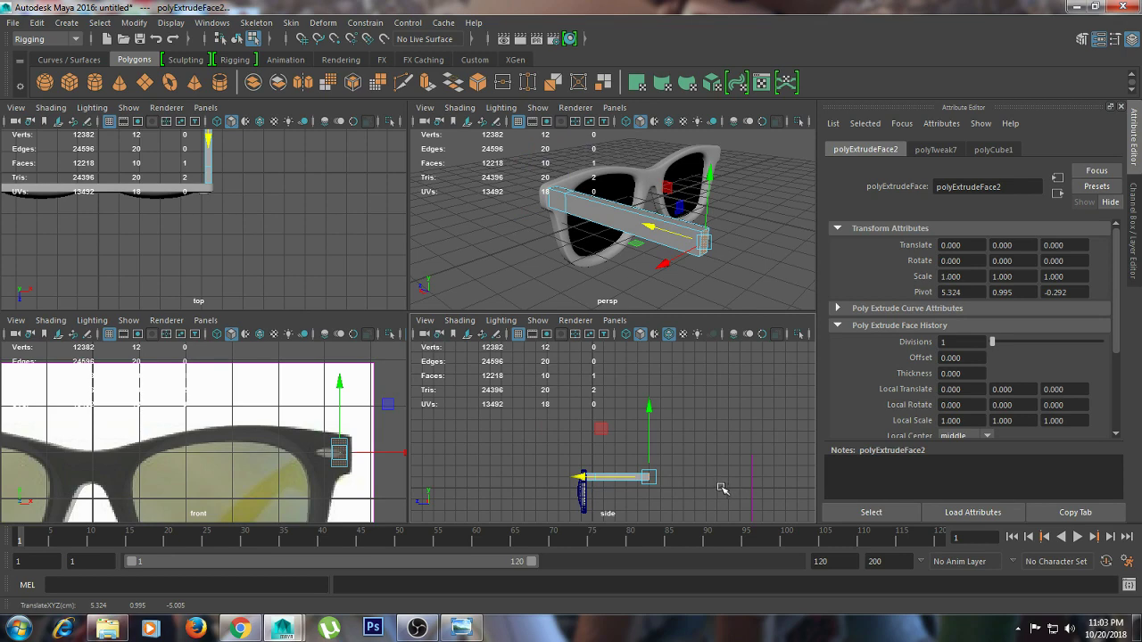
key(ctrl+e)
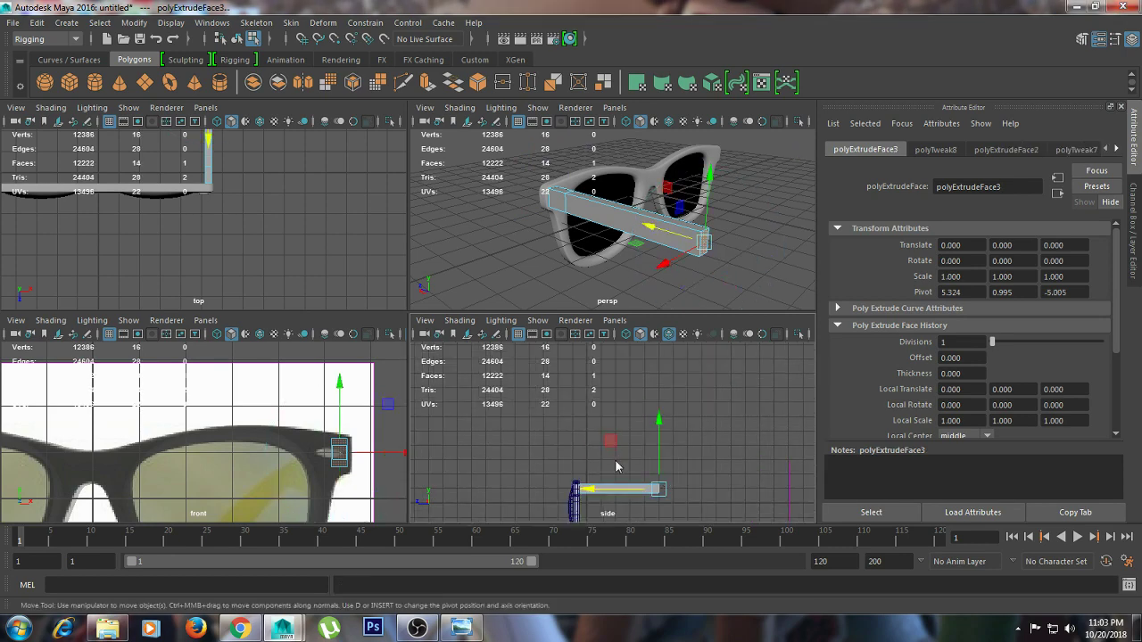
key(space)
mouse_move(507, 447)
mouse_down()
mouse_move(538, 441)
mouse_move(546, 457)
mouse_move(602, 421)
mouse_move(614, 435)
mouse_up()
key(e)
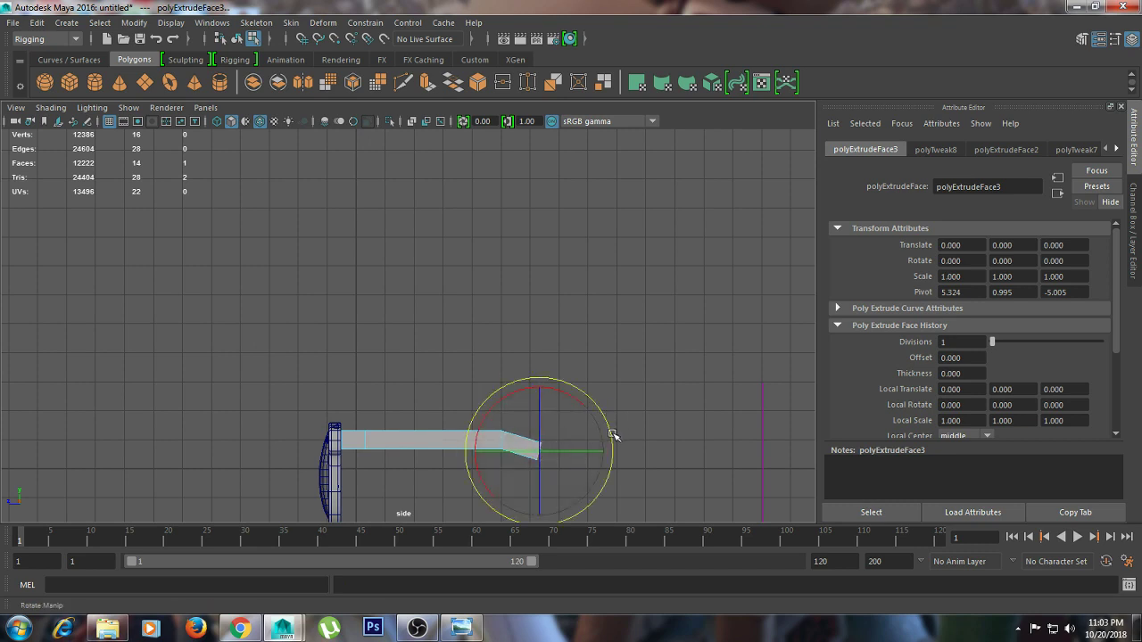
key(r)
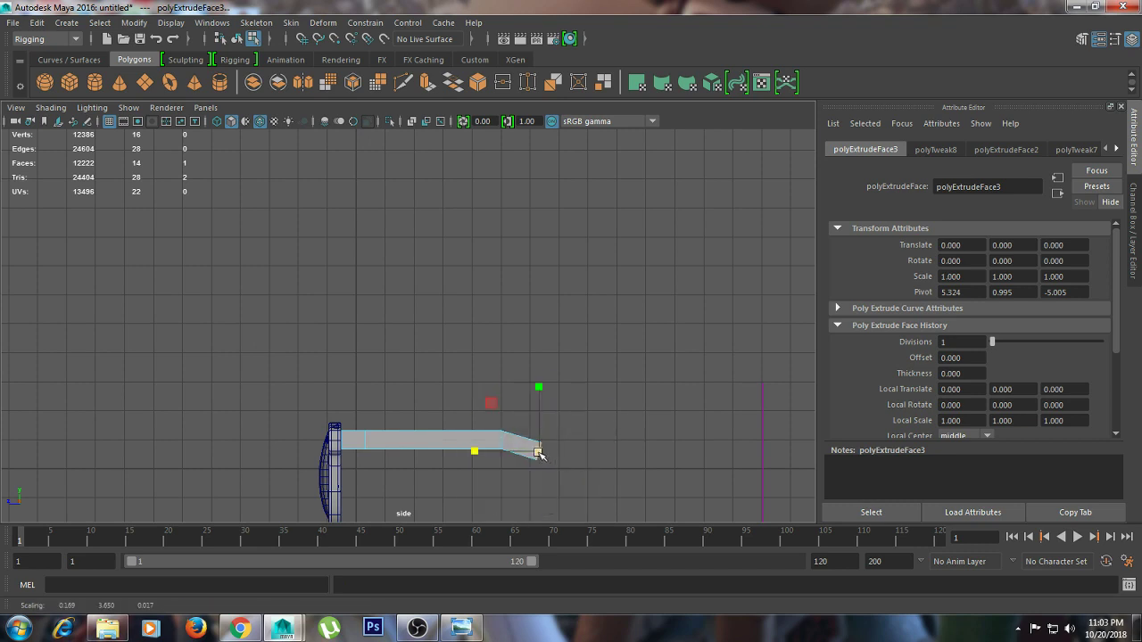
drag(545, 453, 538, 452)
key(ctrl+z)
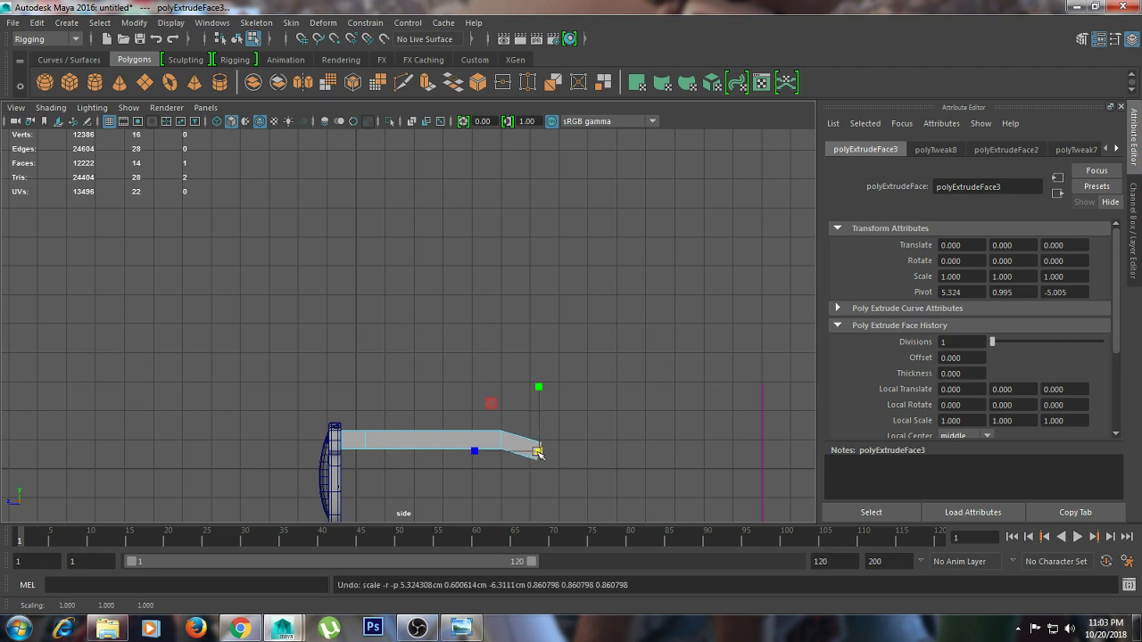
Extrude another end segment and rotate it to bend the arm downward
key(ctrl+e)
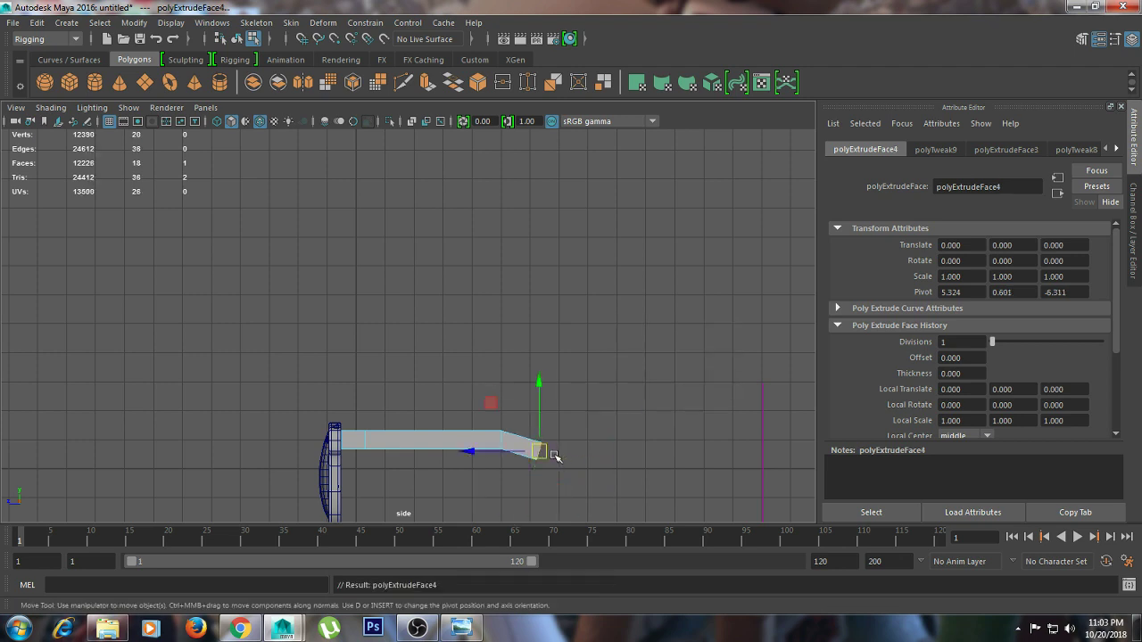
drag(554, 455, 576, 475)
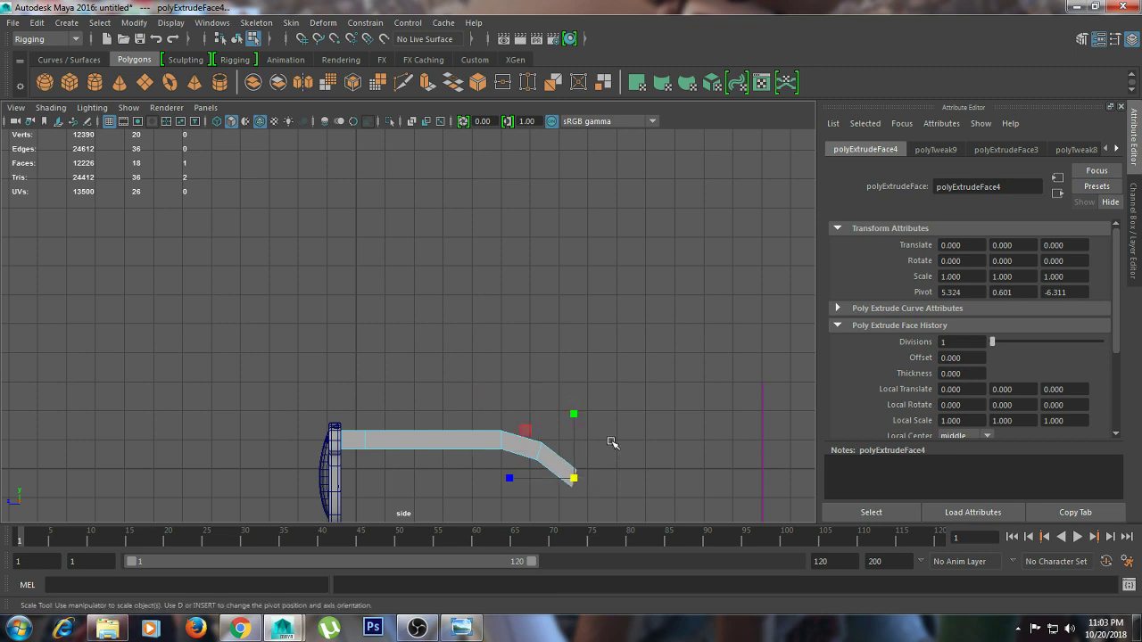
key(e)
mouse_move(610, 423)
mouse_down()
mouse_move(622, 420)
mouse_move(602, 464)
mouse_move(572, 481)
mouse_up()
key(w)
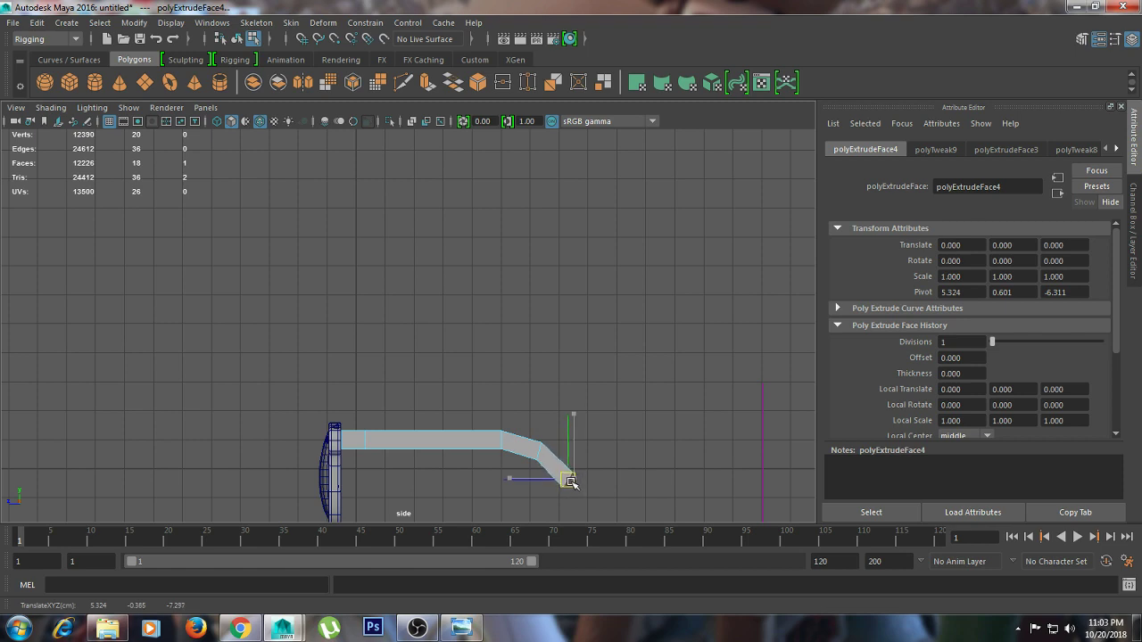
Extrude a tip segment and angle it further downward
key(ctrl+e)
drag(573, 478, 584, 500)
key(e)
click(645, 459)
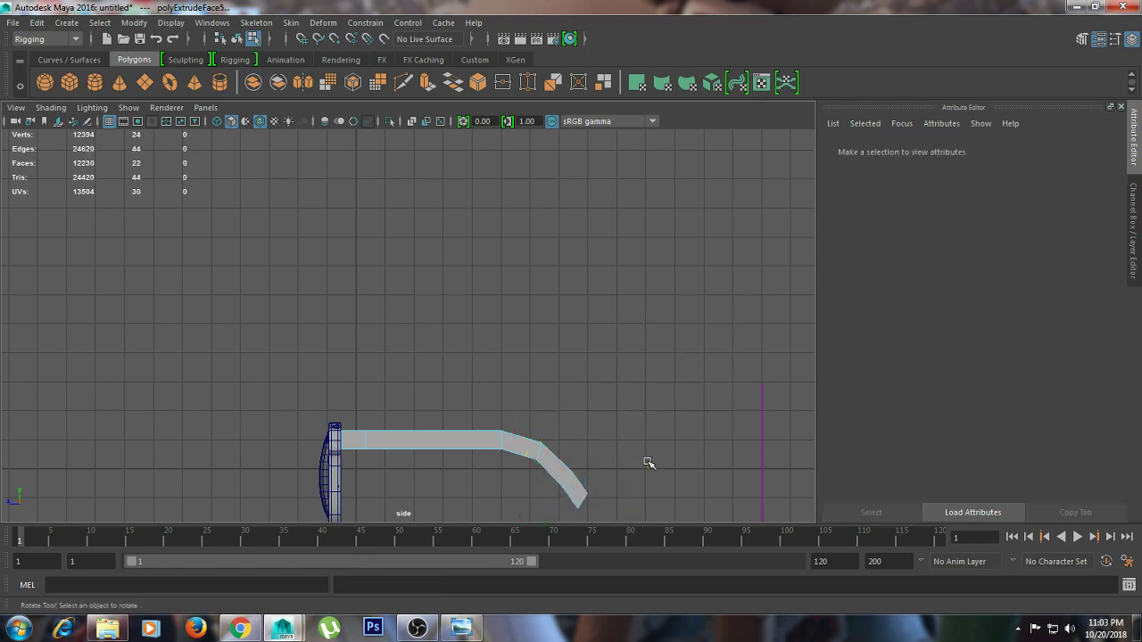
key(ctrl+z)
drag(645, 462, 651, 475)
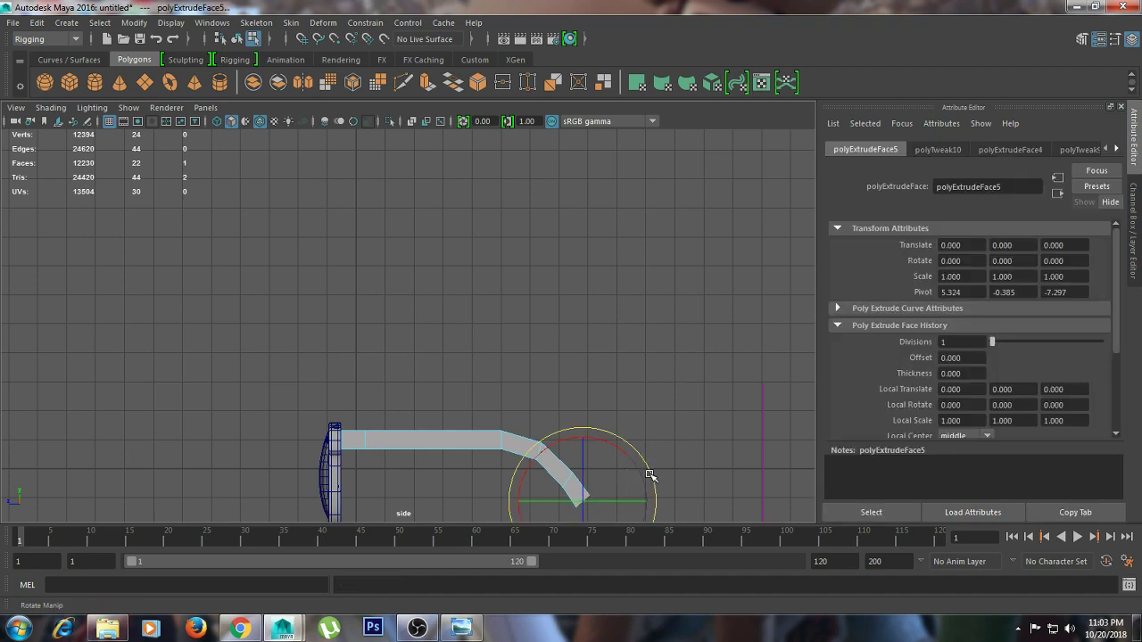
key(w)
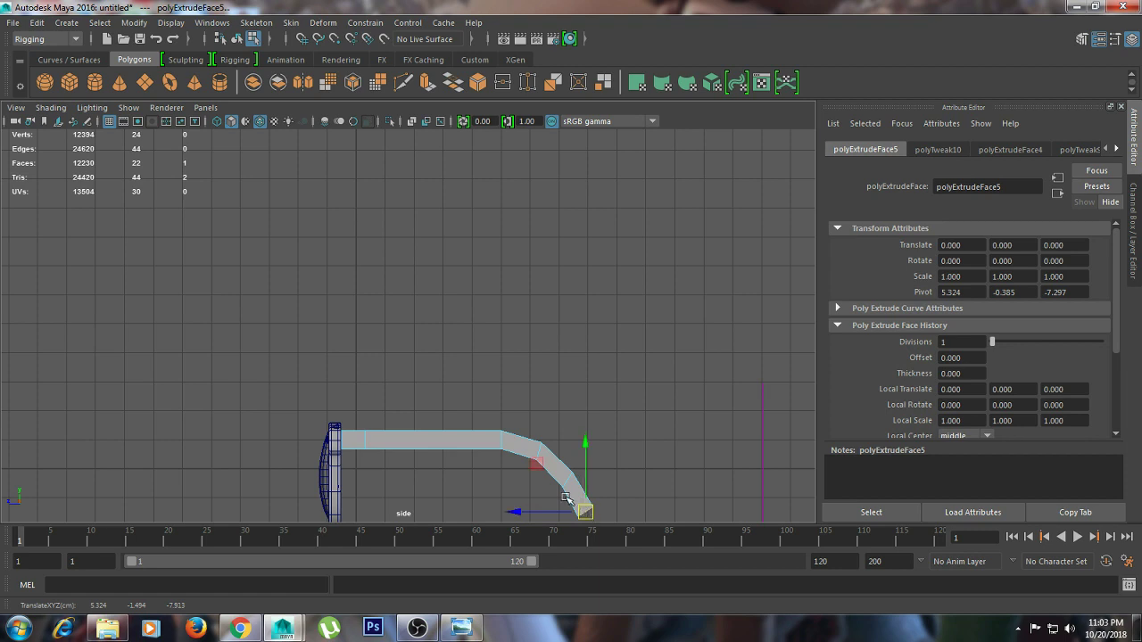
Select the bent end's vertices and slide them right in the side view
right_drag(480, 217, 410, 217)
drag(484, 401, 636, 533)
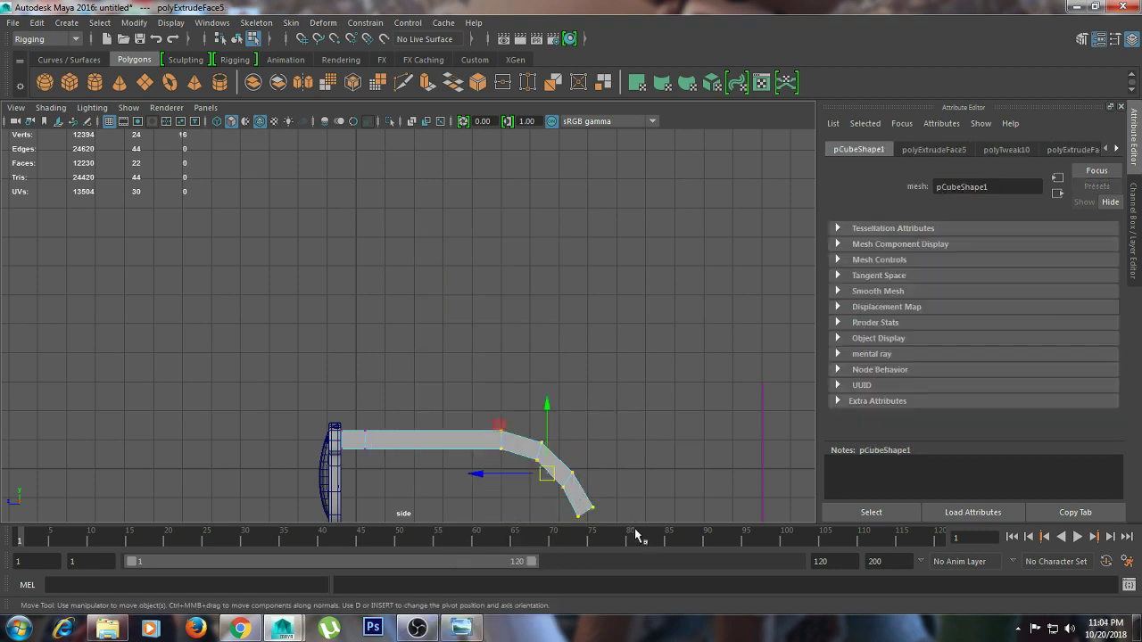
alt+middle_drag(670, 443, 679, 366)
drag(495, 402, 542, 401)
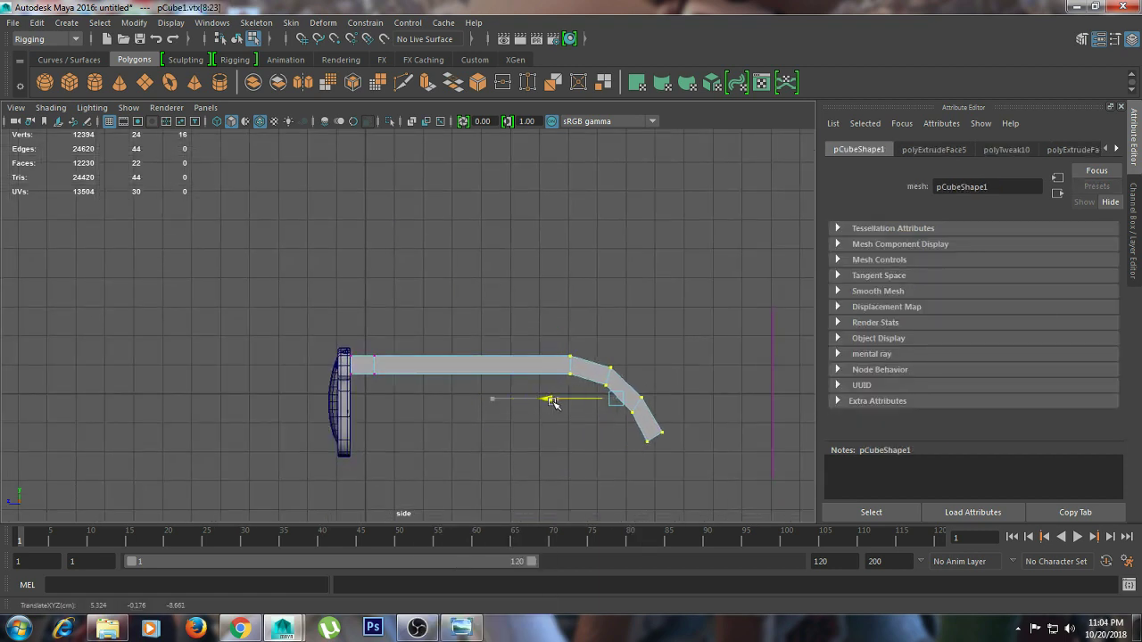
click(527, 444)
scroll(525, 442, down, 2)
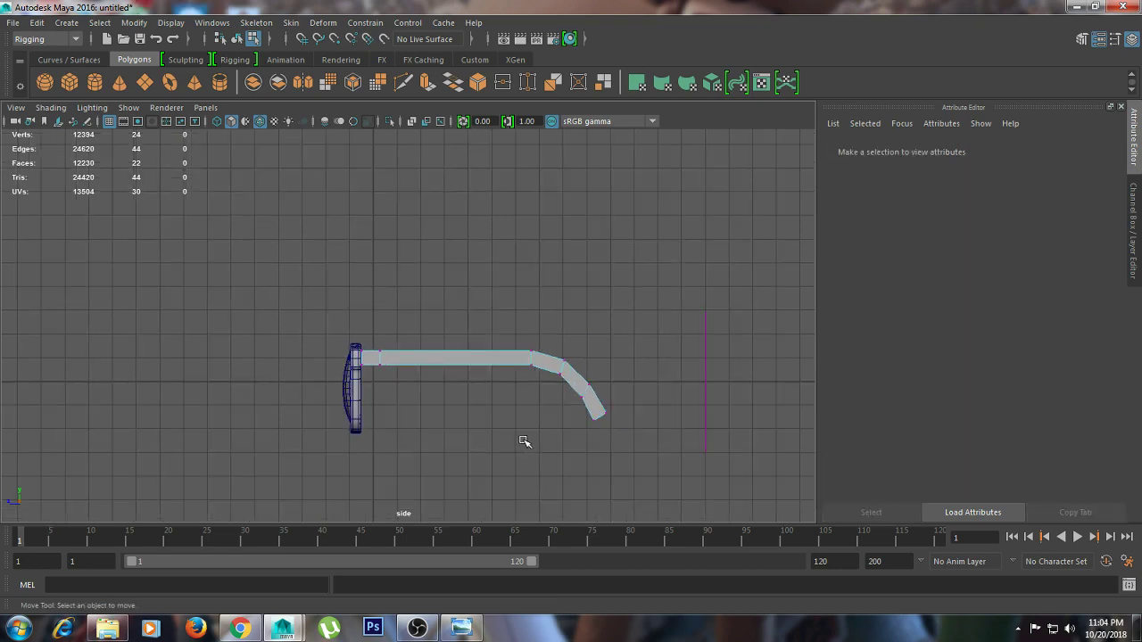
alt+drag(523, 440, 509, 468)
key(space)
key(space)
From a rear three-quarter view, pick an arm edge and activate the Insert Edge Loop Tool
mouse_move(567, 241)
alt+mouse_down()
mouse_move(653, 280)
mouse_move(588, 287)
alt+mouse_up()
alt+right_drag(588, 287, 660, 303)
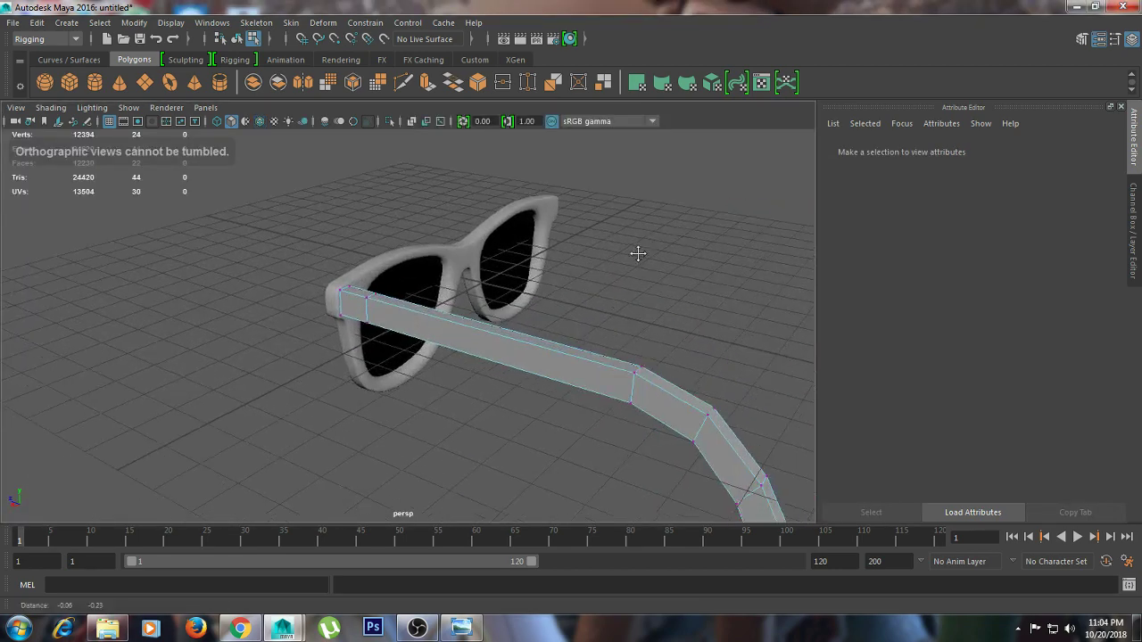
alt+drag(637, 253, 625, 294)
alt+right_drag(624, 295, 624, 300)
mouse_move(624, 300)
alt+mouse_down()
mouse_move(526, 321)
mouse_move(595, 319)
mouse_move(413, 345)
alt+mouse_up()
right_drag(400, 230, 460, 199)
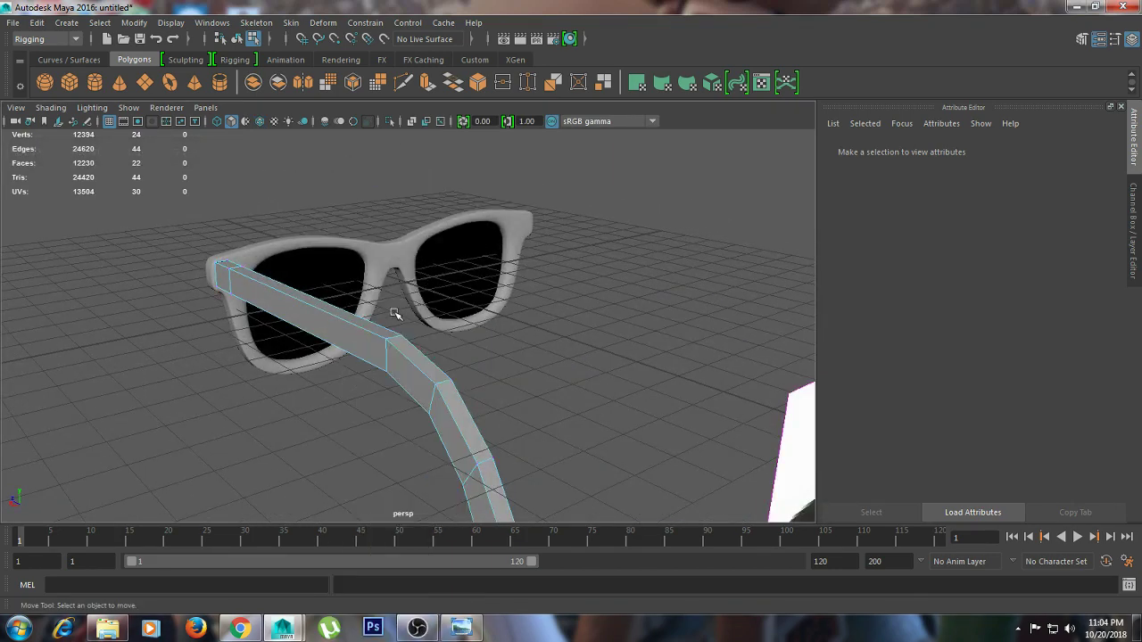
click(392, 337)
shift+right_drag(392, 337, 386, 441)
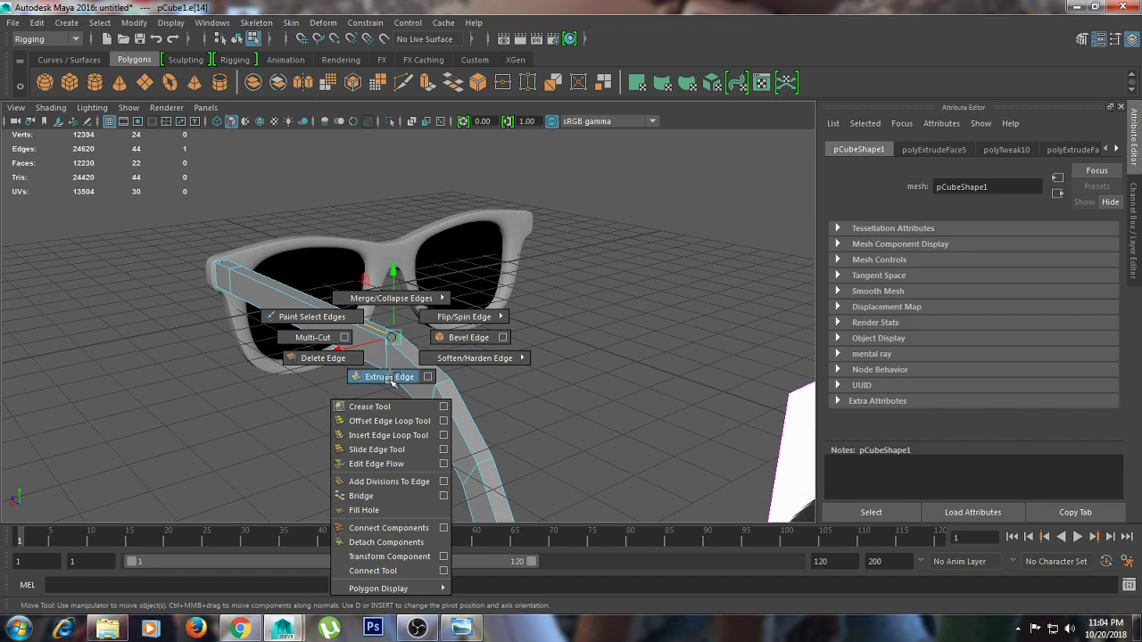
click(387, 437)
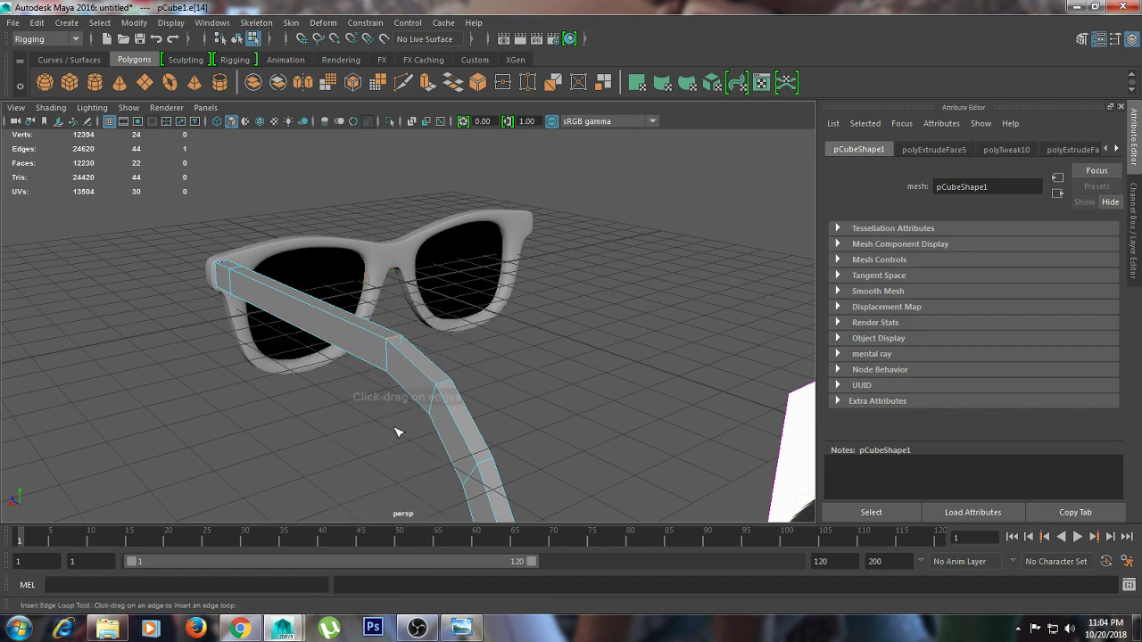
Insert three edge loops across the glasses arm
click(391, 344)
scroll(400, 348, up, 2)
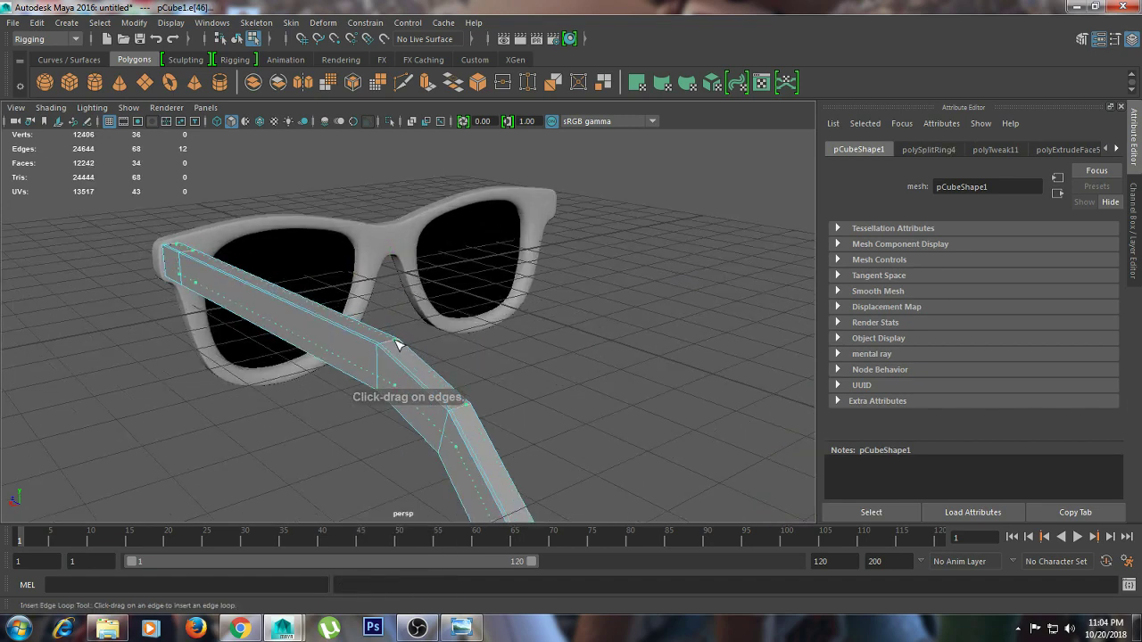
drag(400, 346, 382, 361)
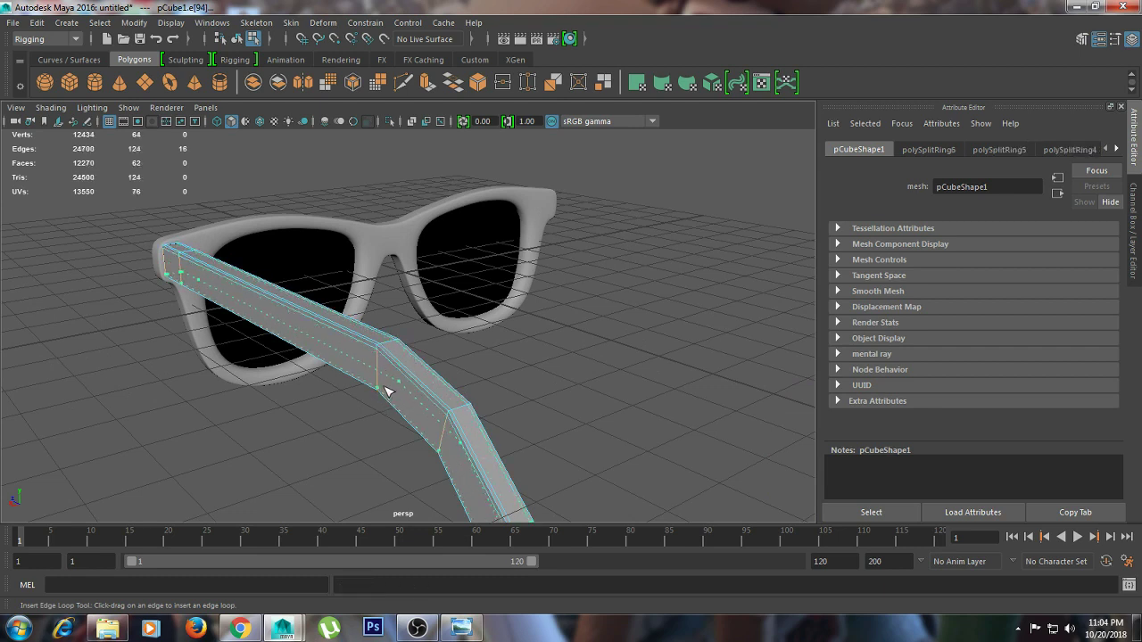
click(387, 390)
alt+drag(438, 395, 487, 384)
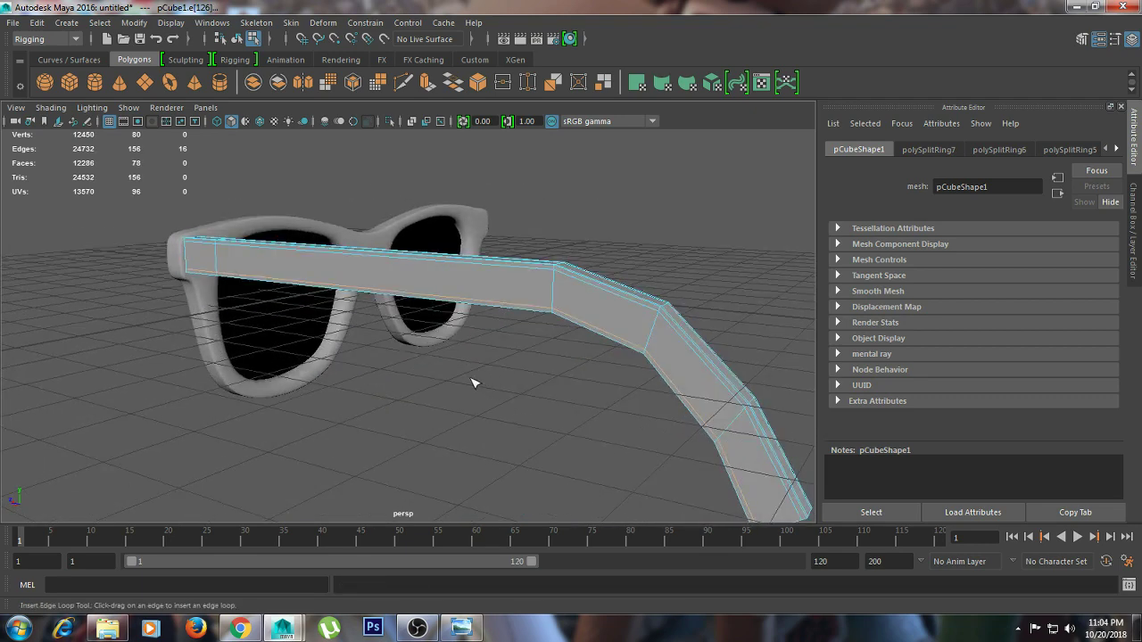
Preview the arm smoothed with key 3, then orbit around and select the arm
key(3)
key(w)
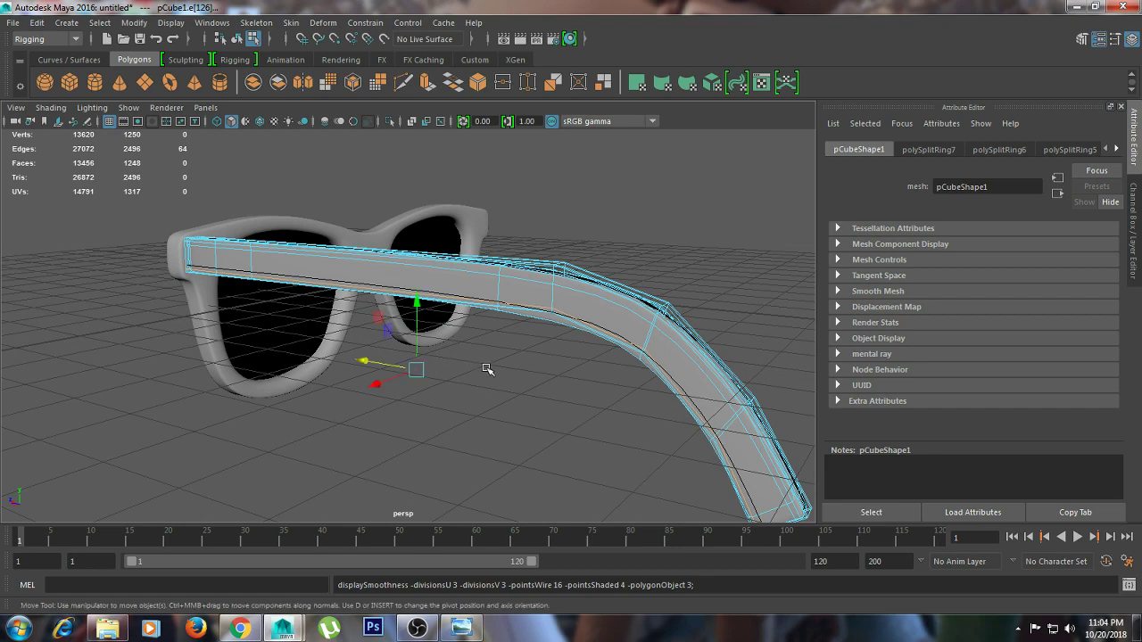
right_drag(536, 255, 616, 205)
mouse_move(647, 216)
alt+mouse_down()
mouse_move(693, 256)
mouse_move(691, 237)
alt+mouse_up()
alt+right_drag(690, 237, 548, 248)
alt+drag(548, 248, 518, 246)
scroll(521, 245, up, 5)
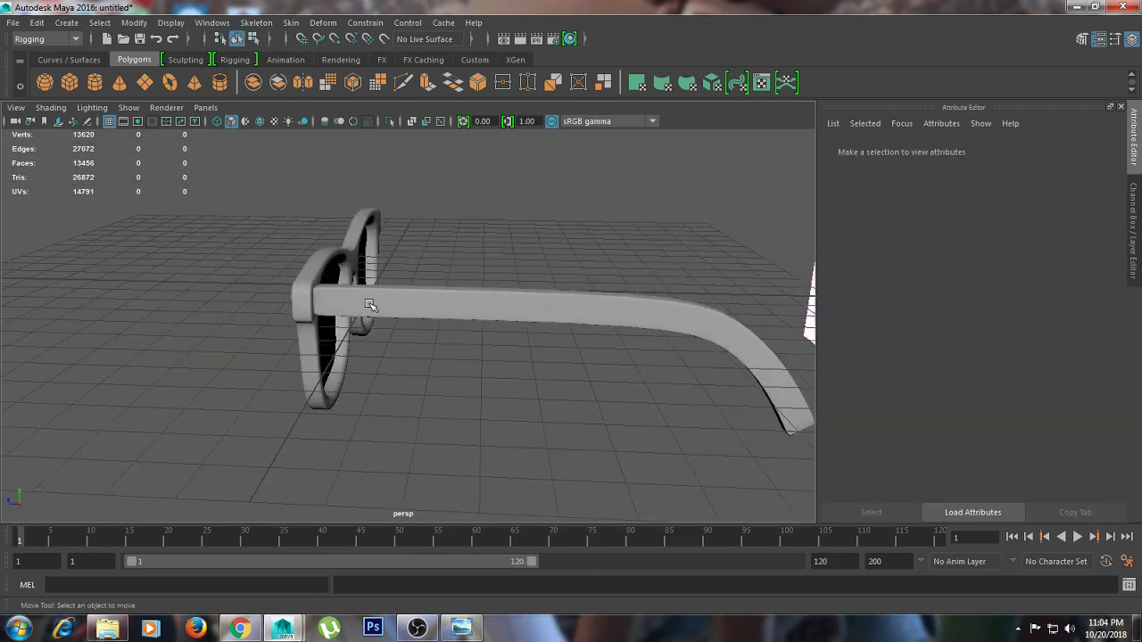
click(438, 322)
alt+drag(438, 321, 425, 327)
Insert an edge loop near the arm's front end with the Insert Edge Loop Tool
right_click(425, 217)
click(424, 178)
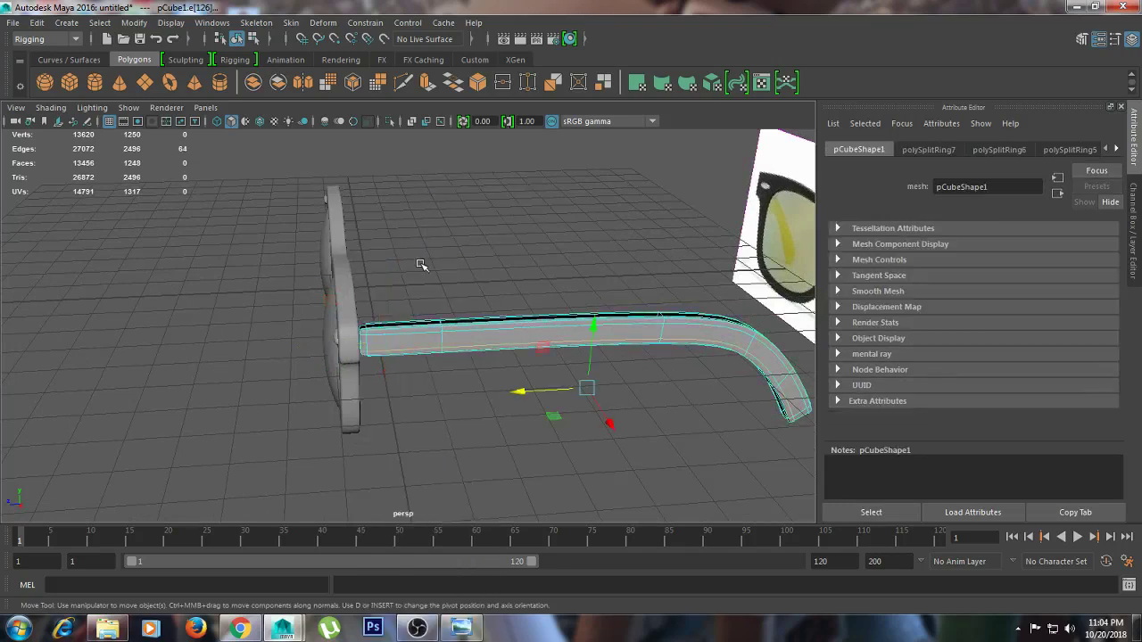
double_click(406, 311)
click(411, 329)
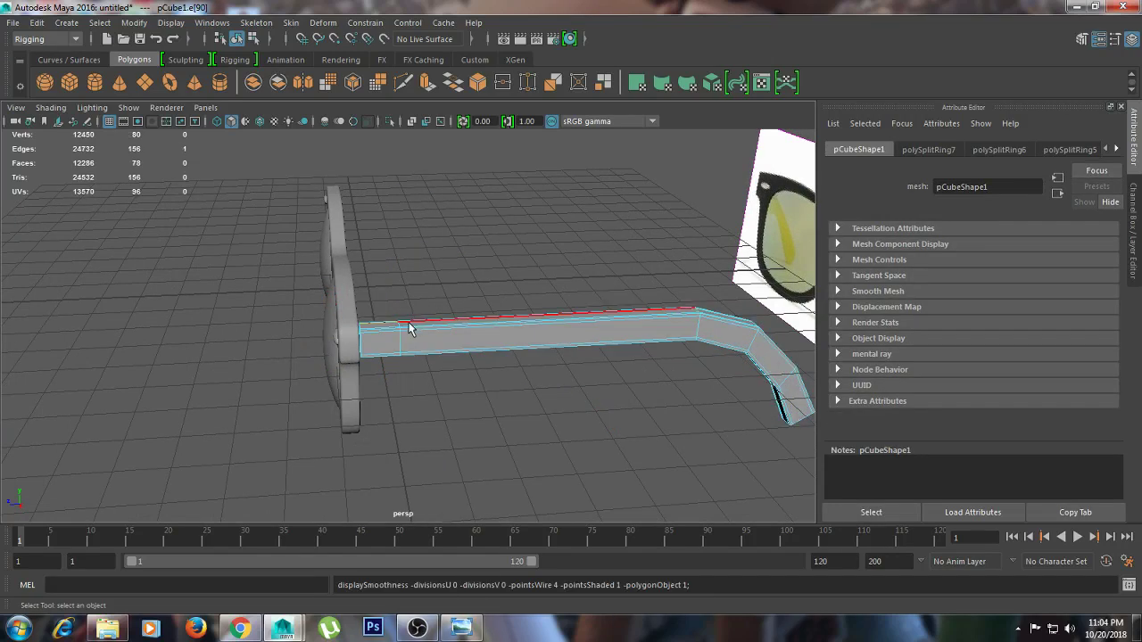
scroll(397, 331, up, 2)
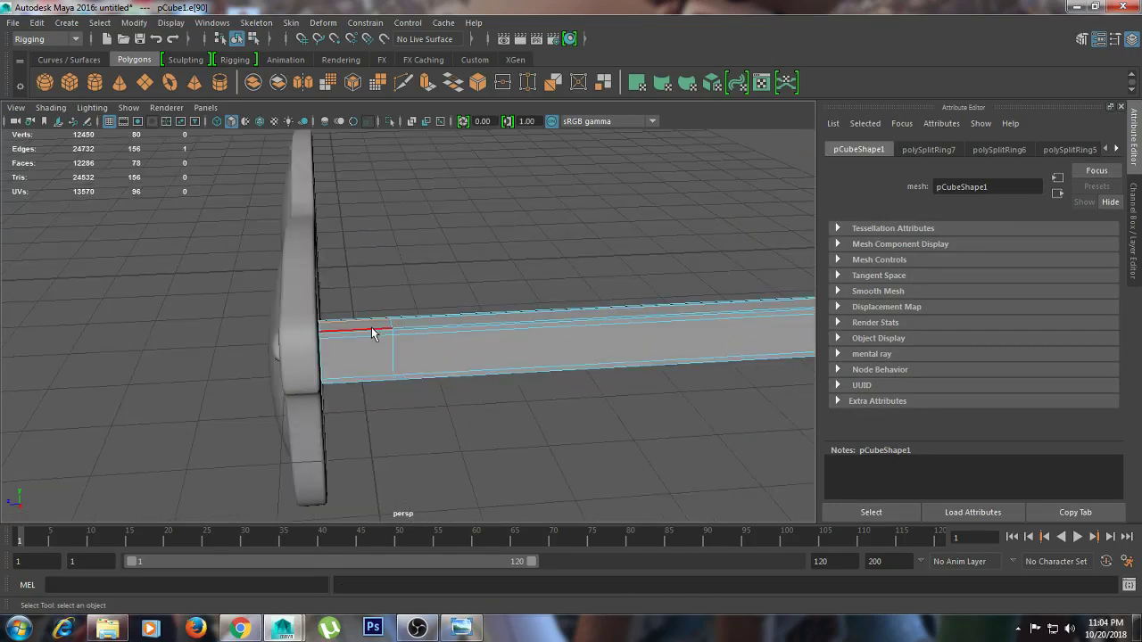
mouse_move(436, 354)
alt+mouse_down()
mouse_move(395, 365)
mouse_move(395, 380)
mouse_move(411, 357)
alt+mouse_up()
shift+right_drag(331, 330, 340, 418)
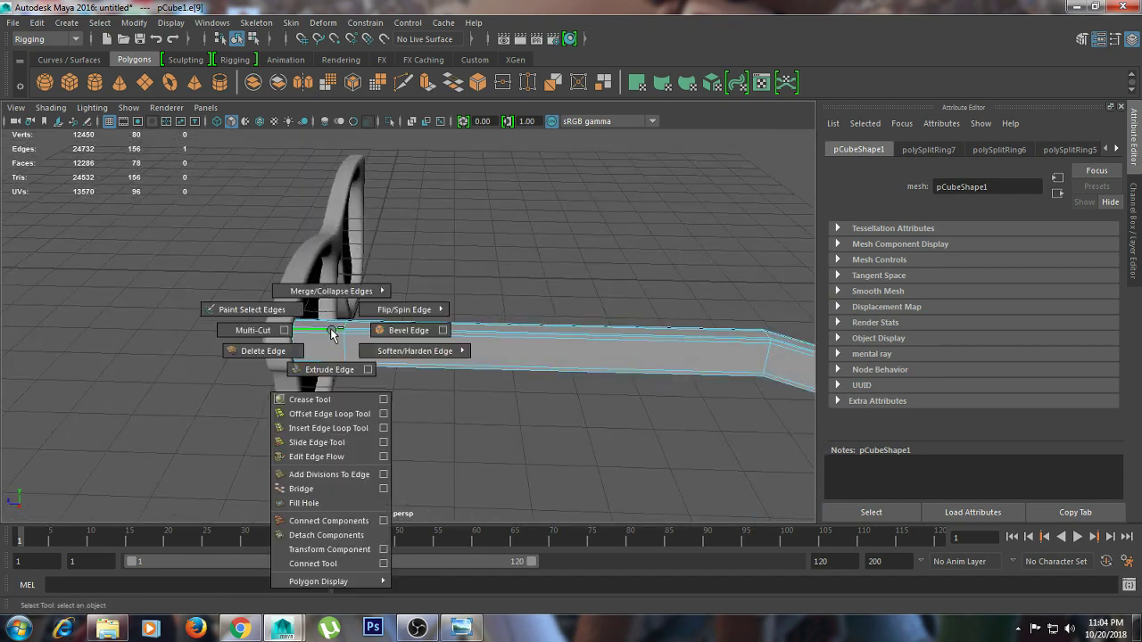
click(339, 429)
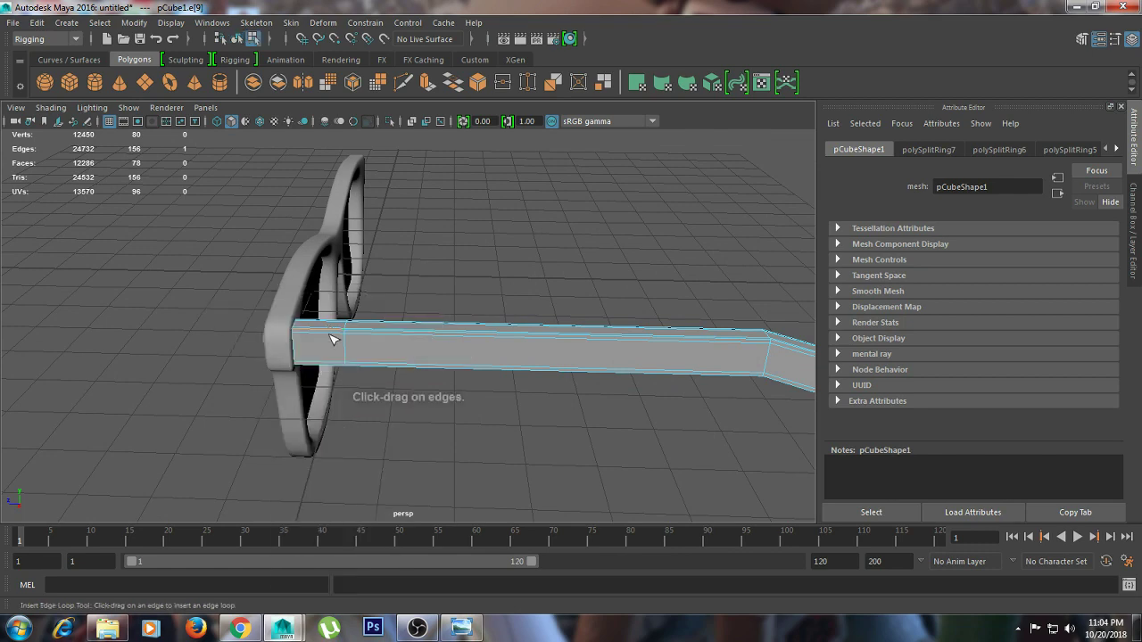
click(298, 338)
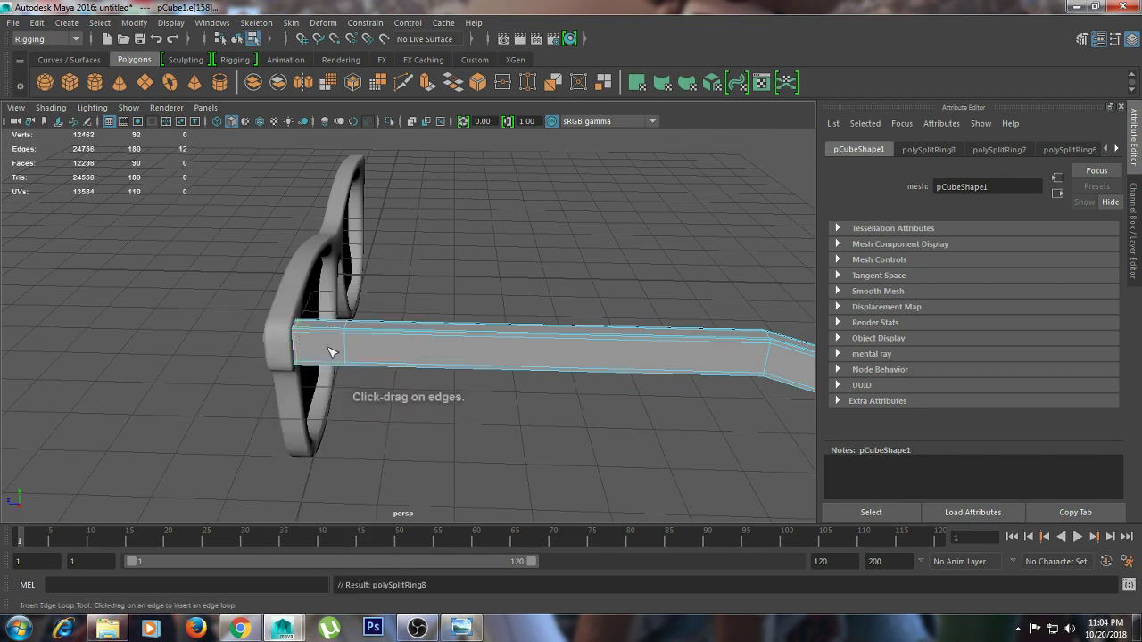
Select the new front-end edge loop and slide it further along the arm
key(w)
right_drag(378, 332, 434, 217)
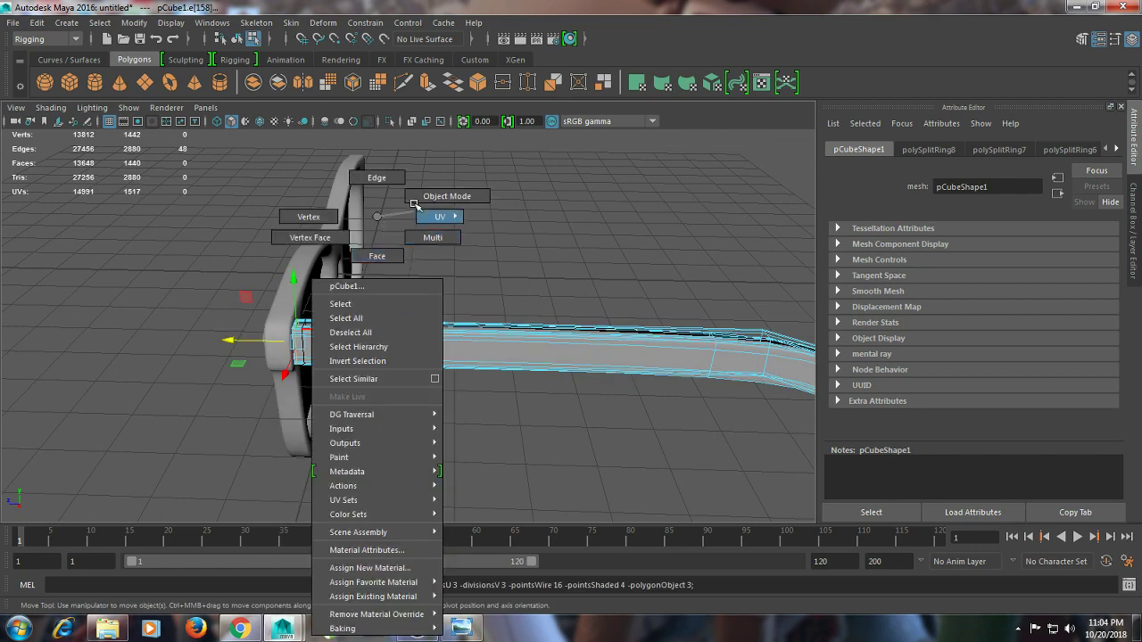
alt+drag(401, 345, 444, 336)
click(395, 327)
right_drag(433, 321, 432, 177)
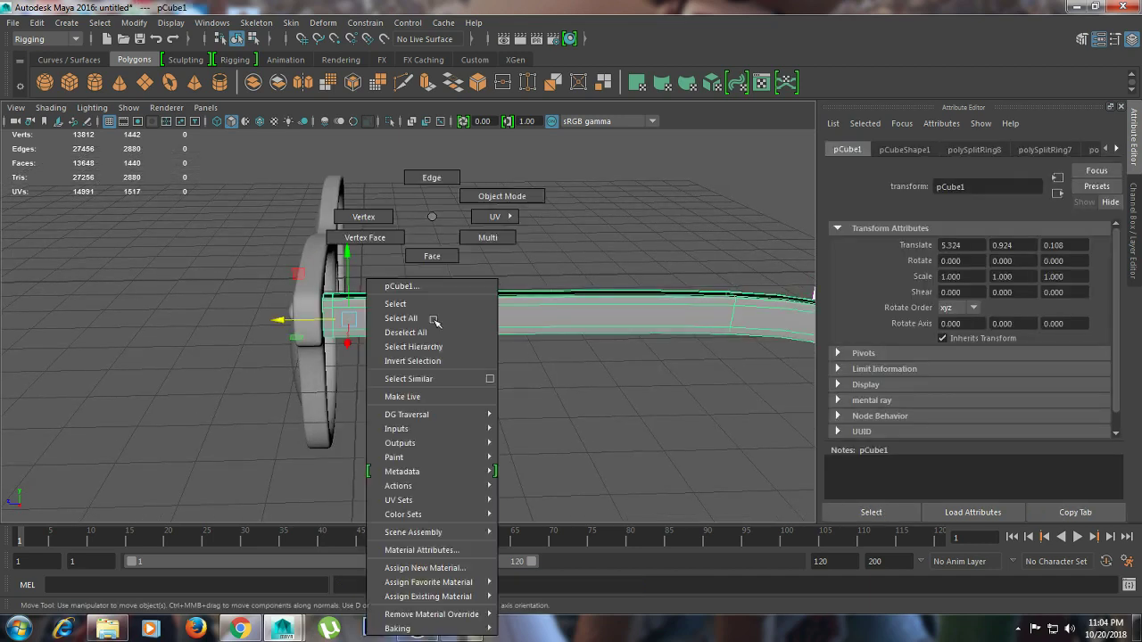
double_click(435, 317)
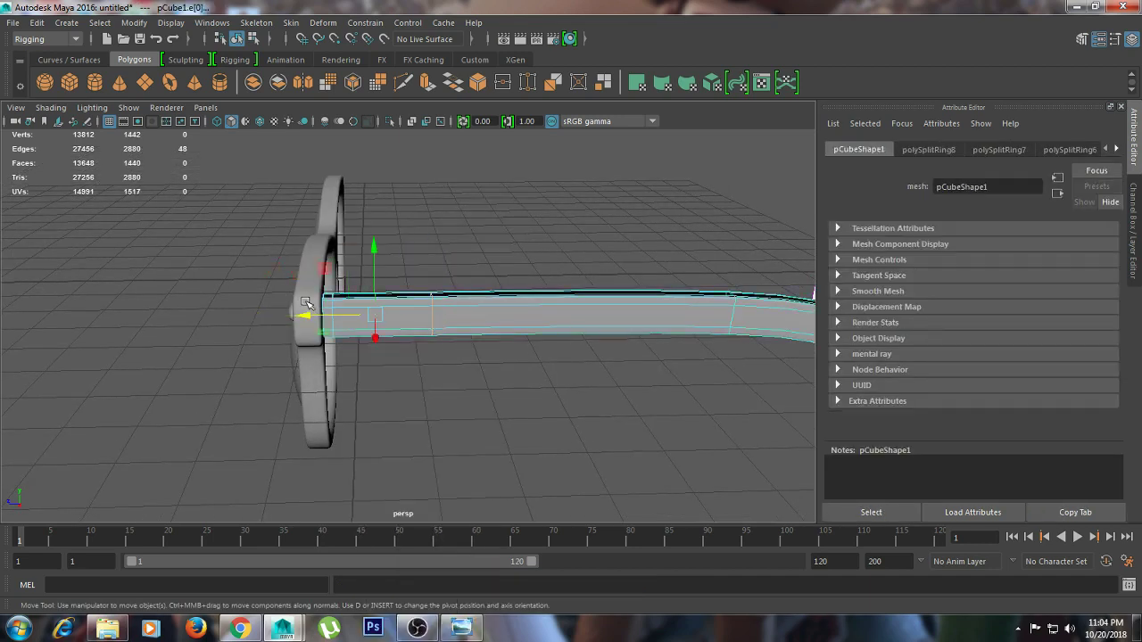
drag(304, 304, 361, 316)
click(438, 378)
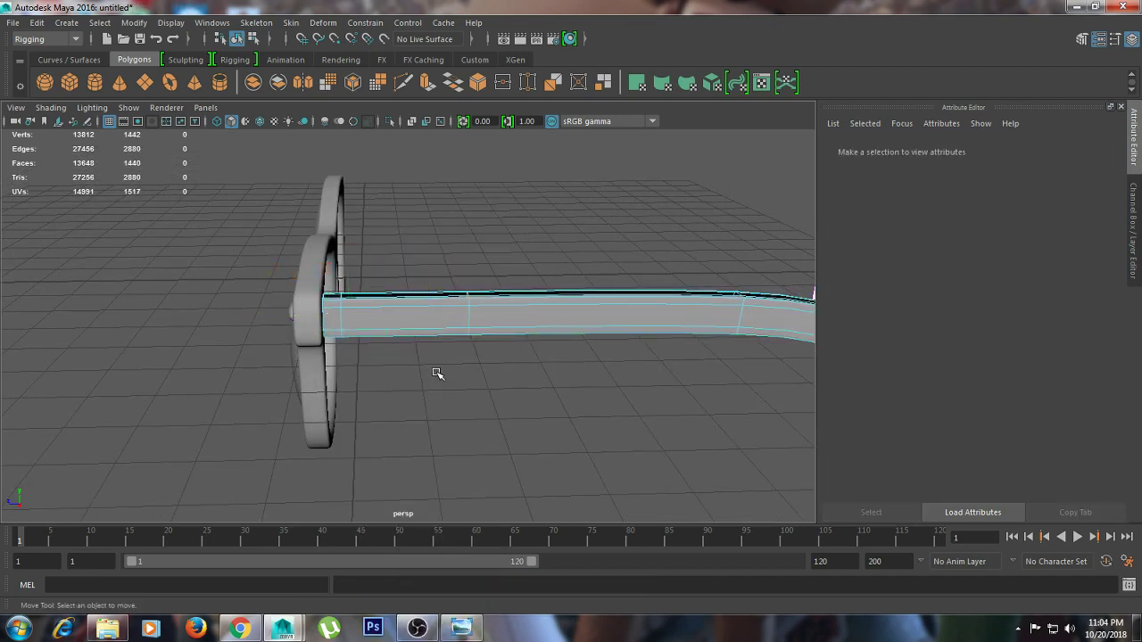
Turn off the smooth preview with key 1 and insert an edge loop near the arm's bend
scroll(478, 372, down, 2)
right_drag(489, 309, 544, 201)
mouse_move(603, 366)
alt+mouse_down()
mouse_move(577, 363)
mouse_move(661, 372)
mouse_move(618, 329)
mouse_move(592, 348)
alt+mouse_up()
click(617, 329)
scroll(630, 349, up, 4)
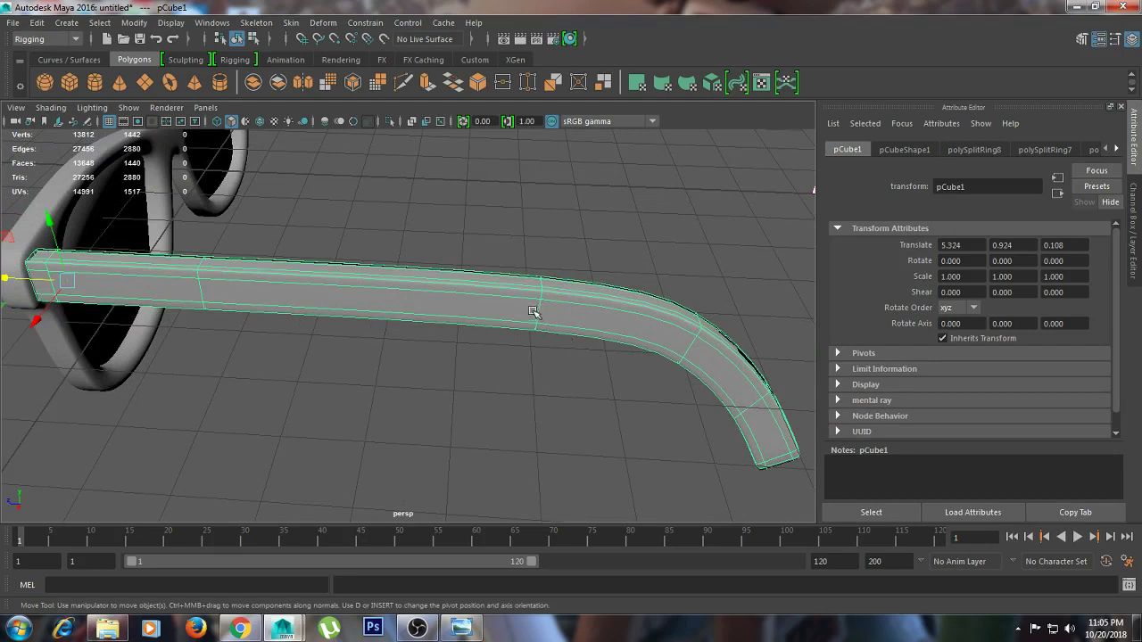
key(1)
right_drag(581, 294, 568, 178)
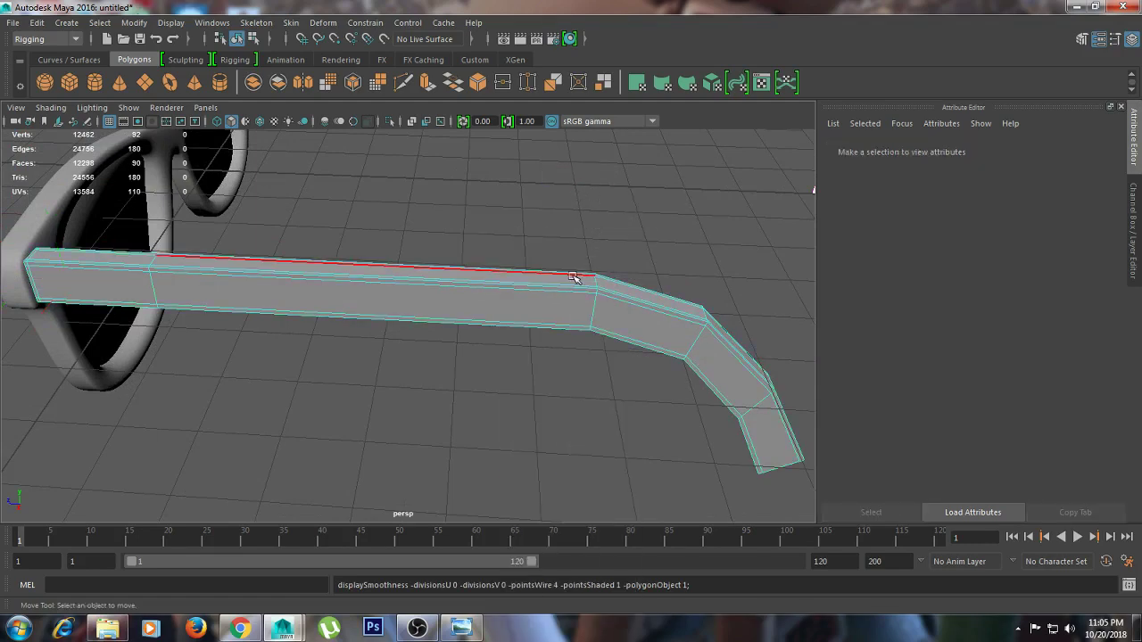
click(576, 291)
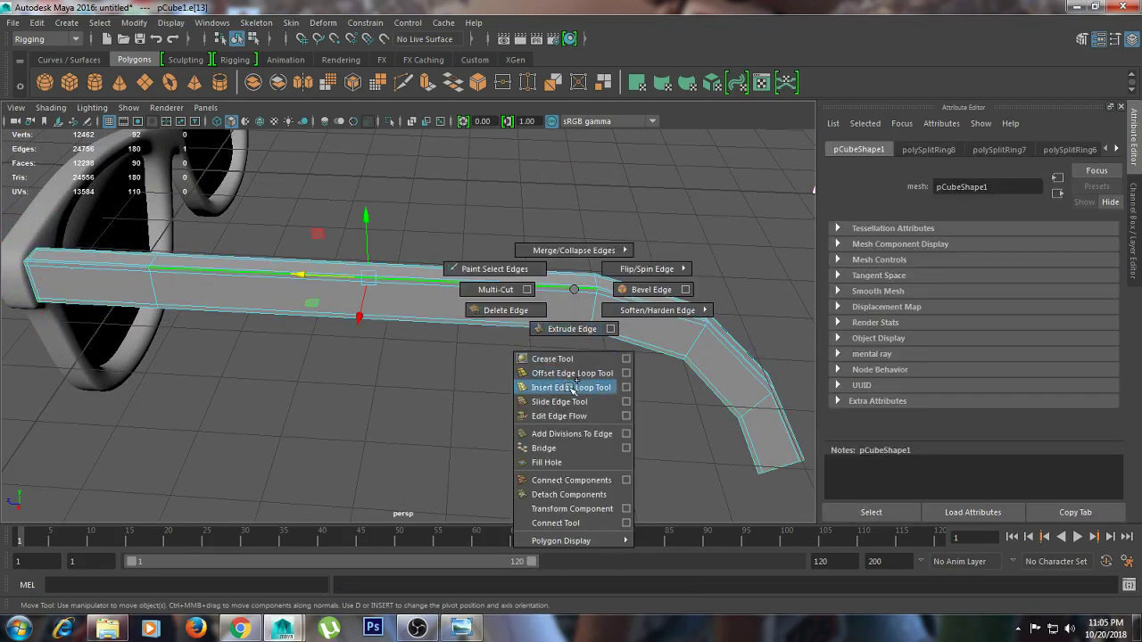
shift+right_drag(575, 291, 571, 459)
click(596, 296)
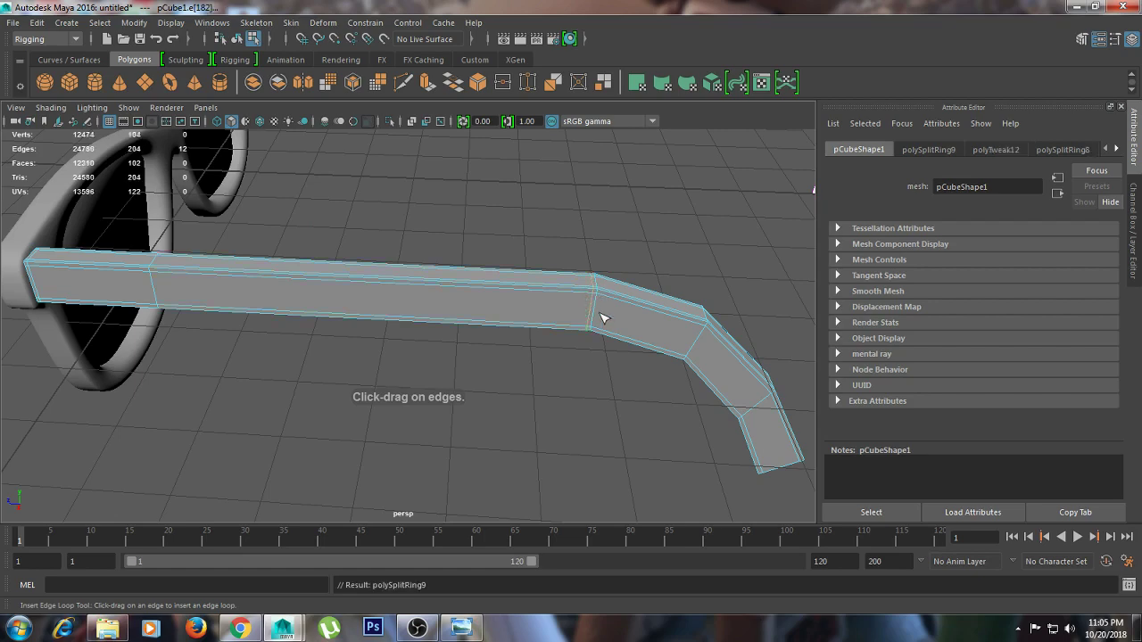
Zoom in on the bend and select a face in the thin strip at the joint
scroll(584, 309, up, 5)
alt+drag(583, 309, 483, 327)
key(w)
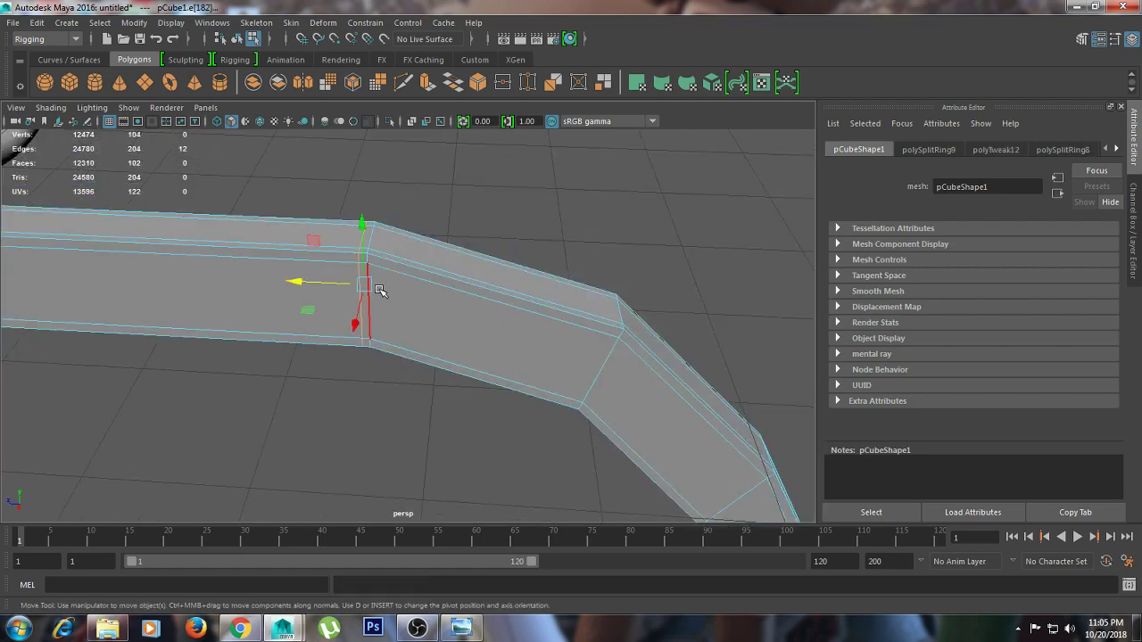
right_click(362, 268)
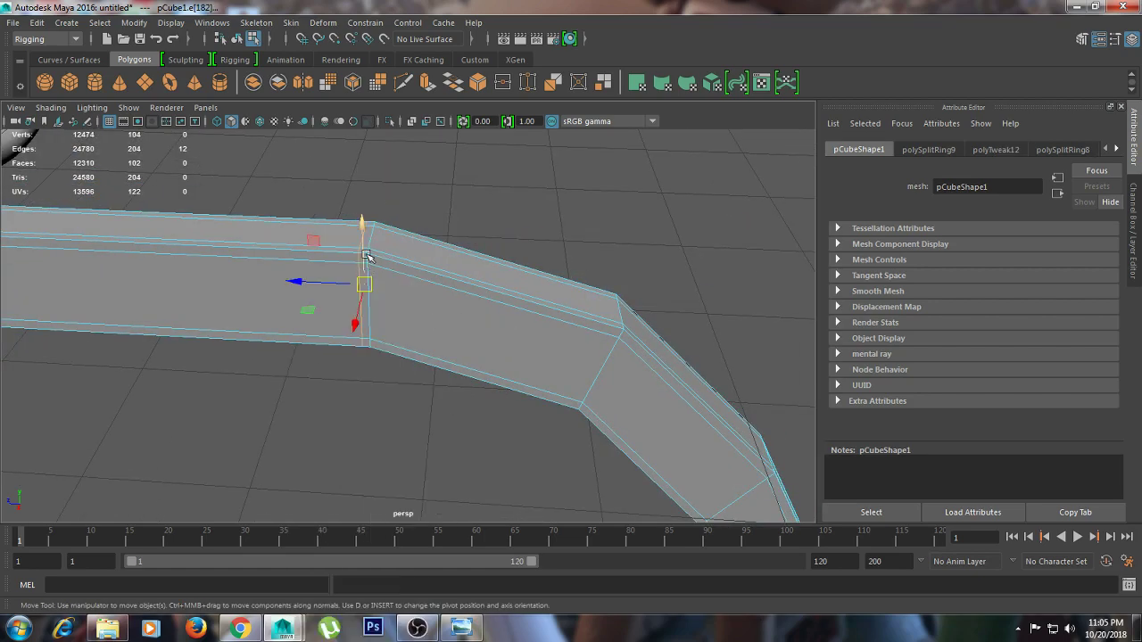
right_click(366, 256)
click(362, 280)
key(f)
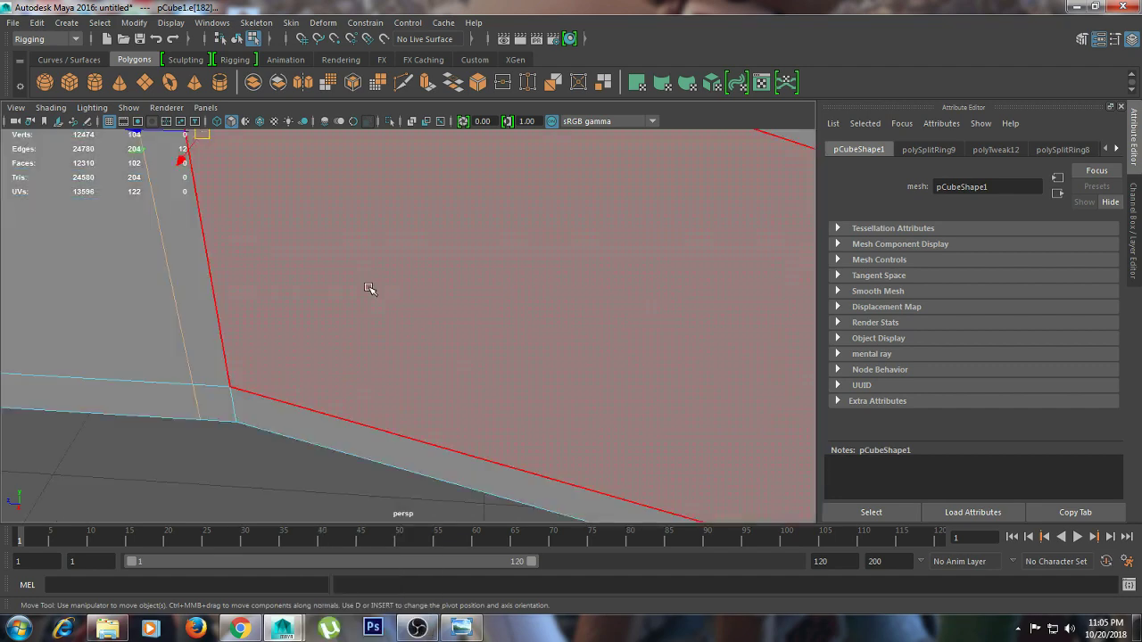
scroll(324, 301, down, 5)
click(334, 349)
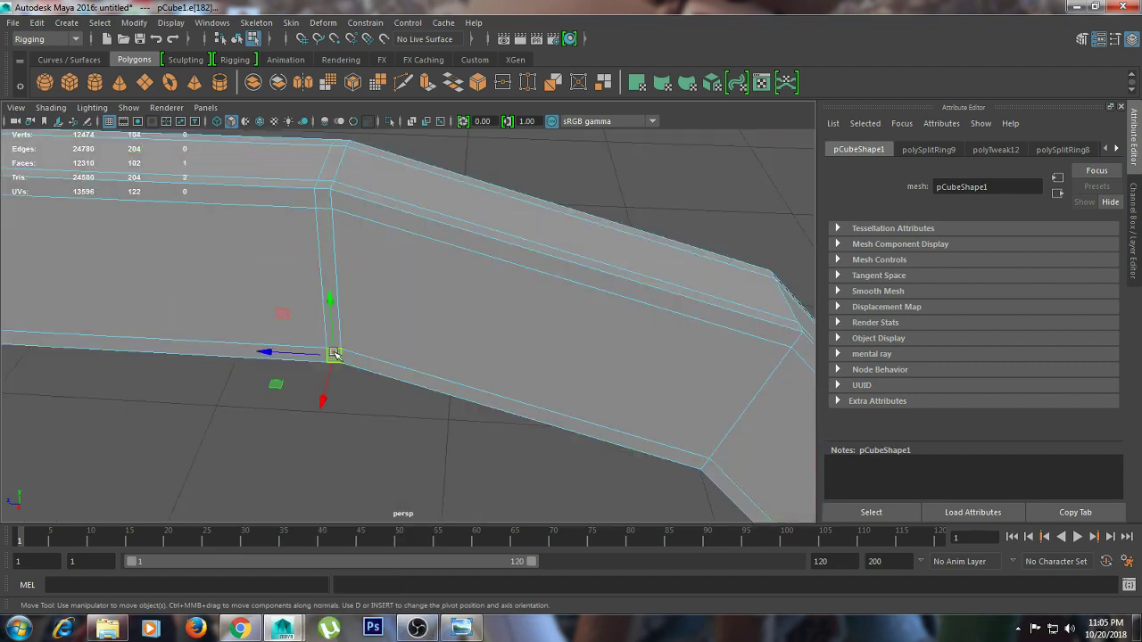
Extrude the face ring at the arm's joint inward as a thin seam with small negative thickness
double_click(329, 260)
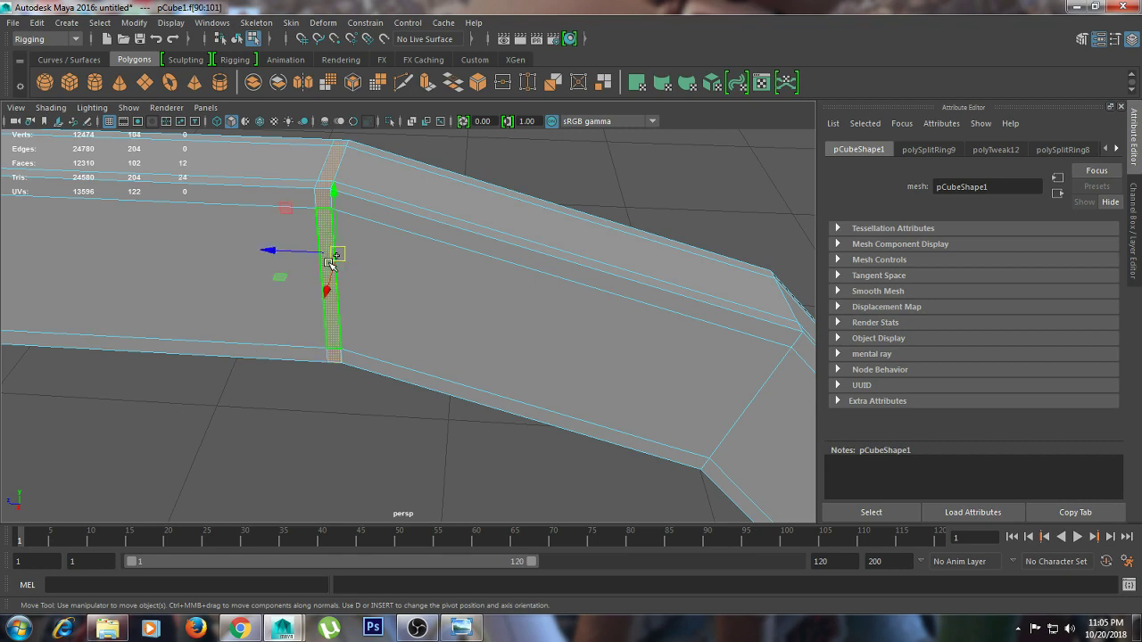
shift+right_drag(319, 190, 320, 236)
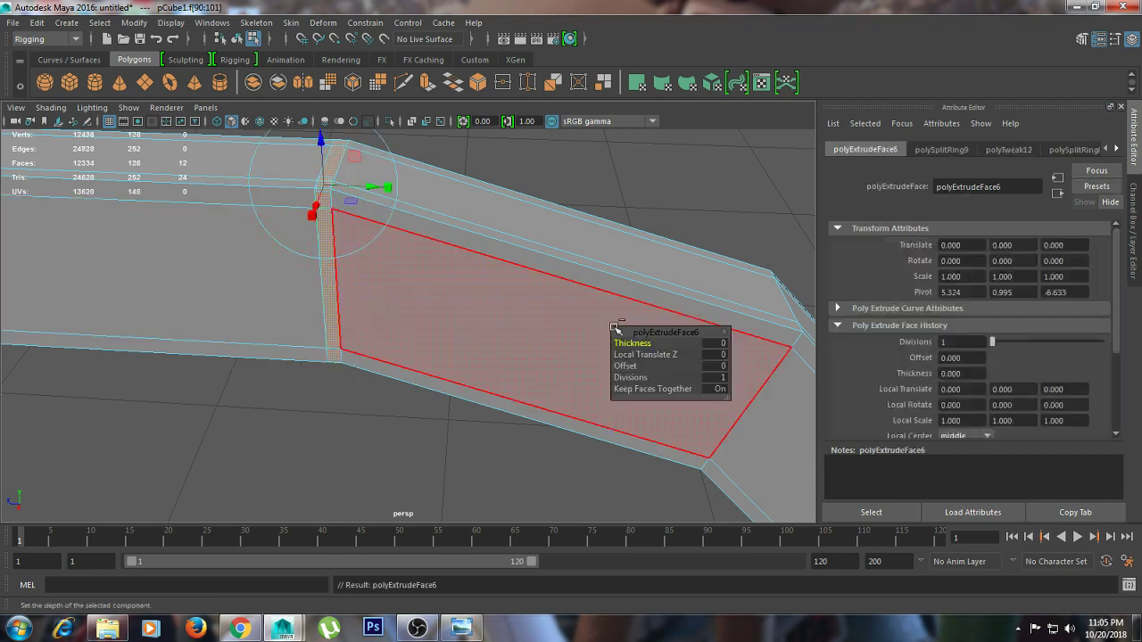
drag(629, 366, 643, 343)
click(637, 343)
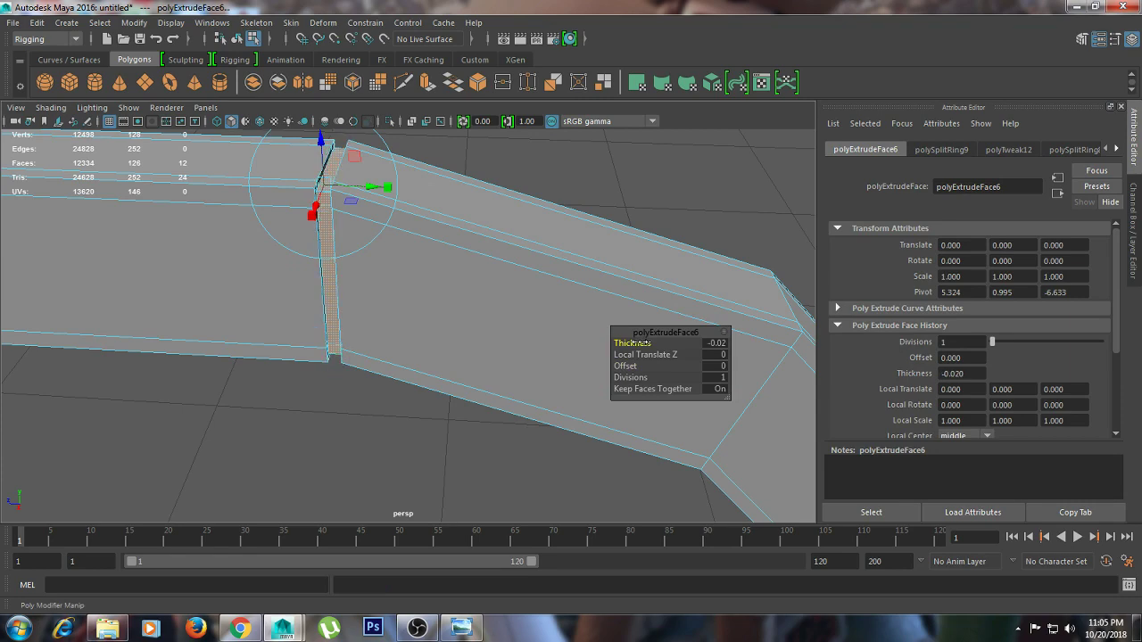
Preview the arm smoothed in object mode and inspect the groove
key(3)
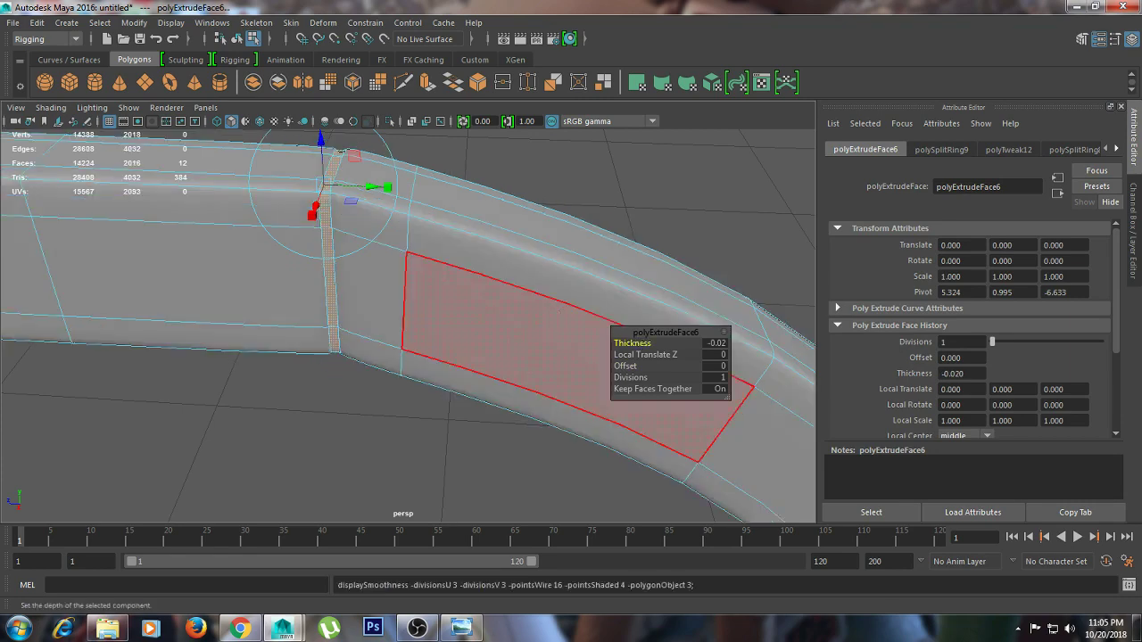
right_drag(529, 217, 591, 182)
click(581, 199)
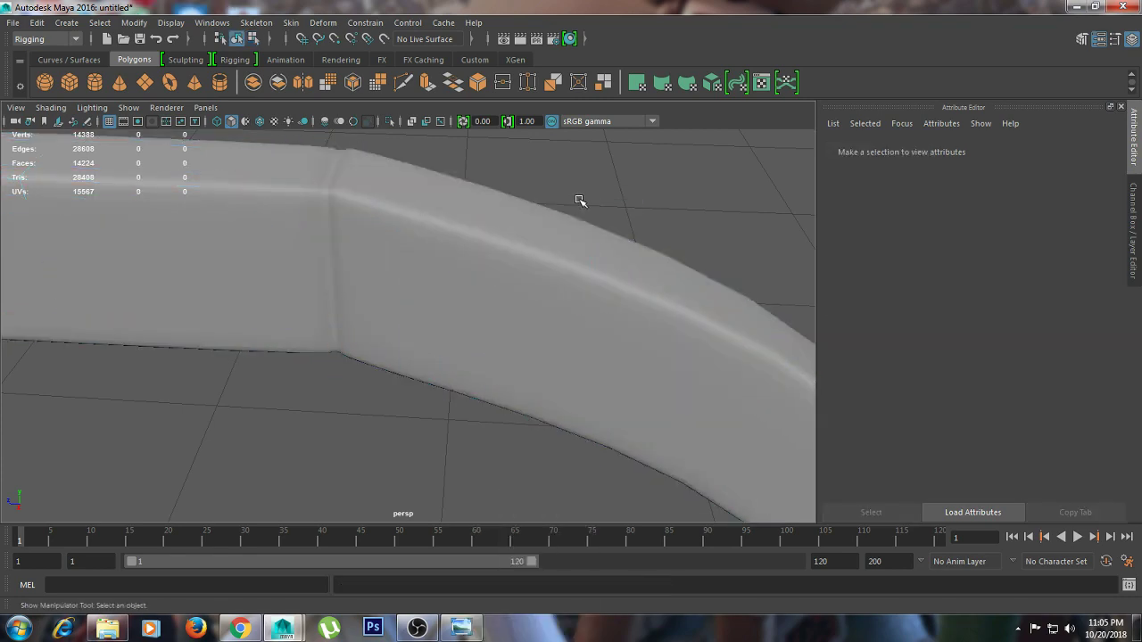
alt+drag(581, 199, 575, 211)
Try deepening the seam to thickness -0.07, then revert it to -0.02
key(ctrl+z)
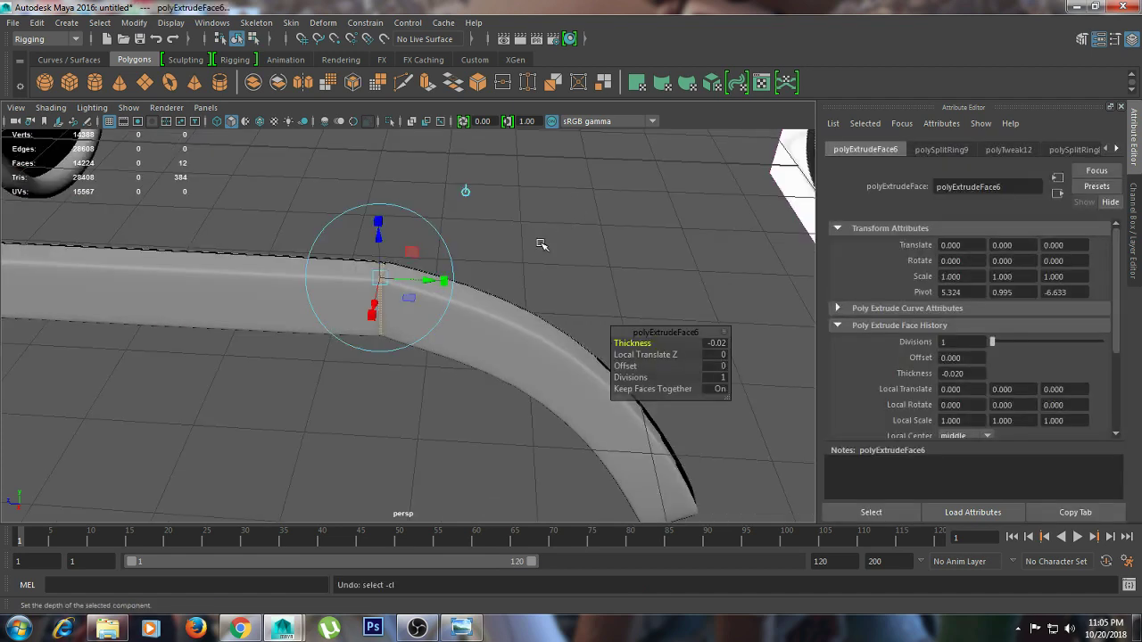
drag(660, 343, 632, 342)
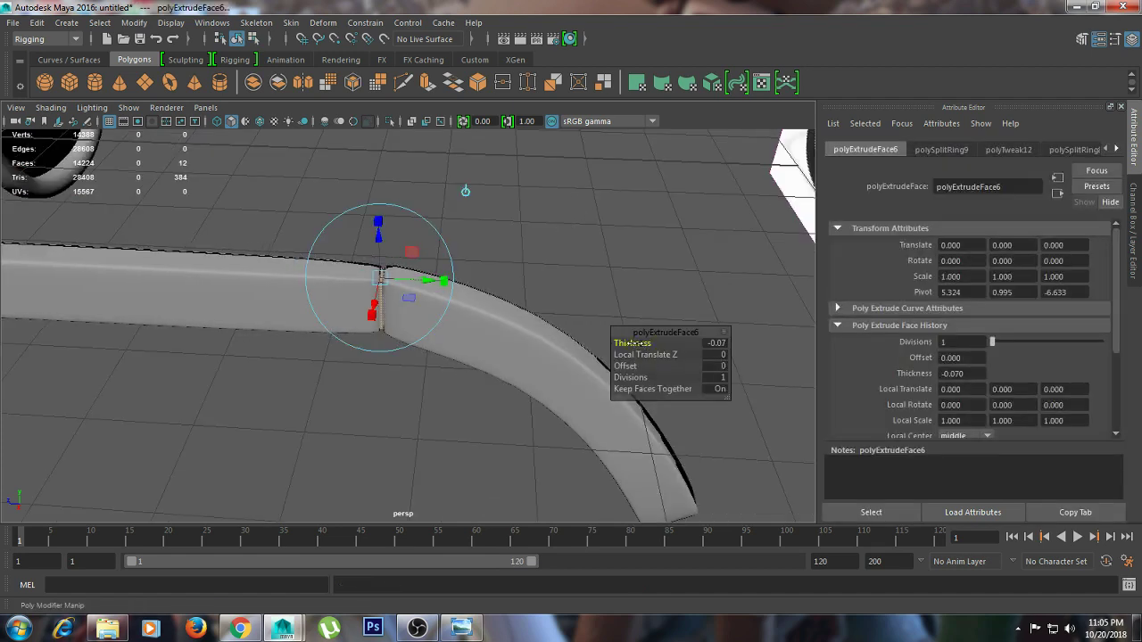
key(ctrl+z)
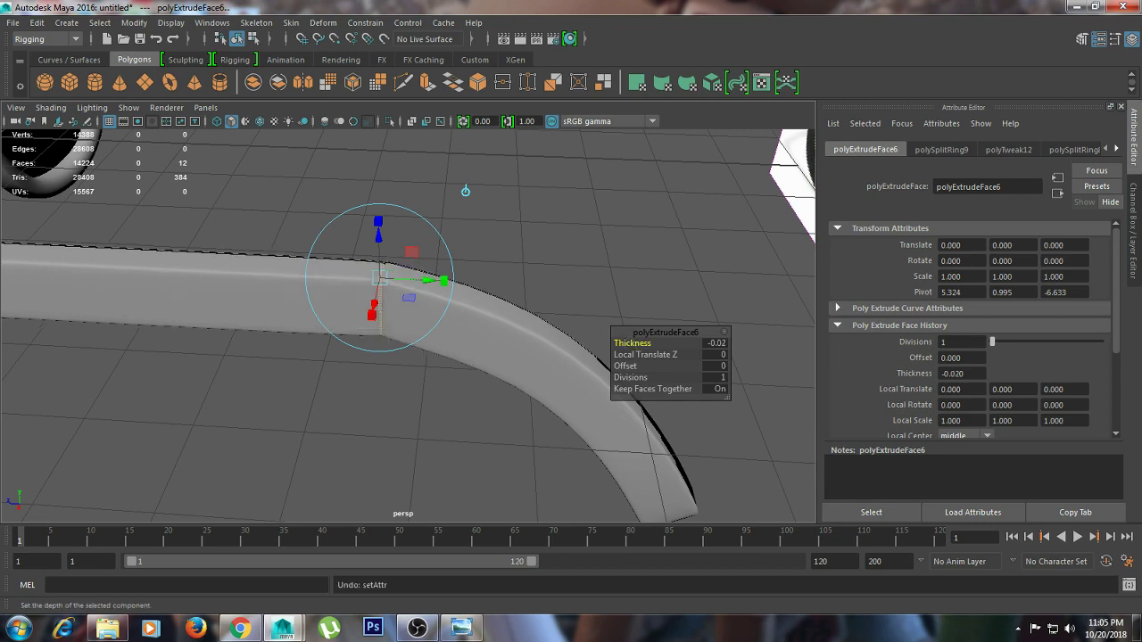
key(ctrl+z)
key(ctrl+z)
key(ctrl+z)
key(ctrl+z)
scroll(556, 284, up, 5)
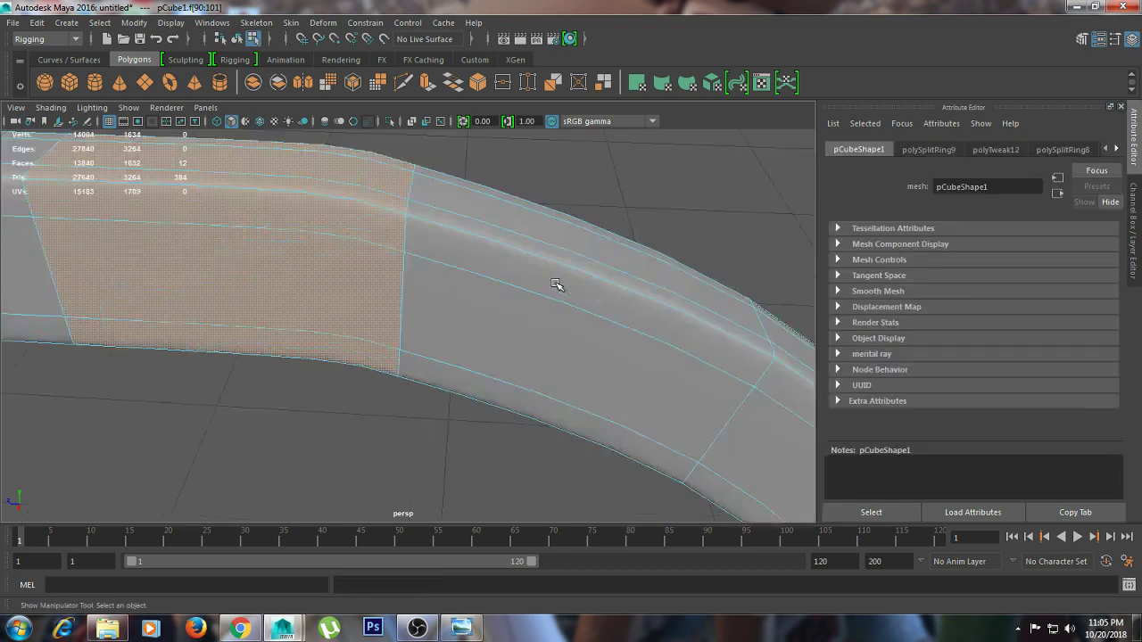
key(shift+z)
key(shift+z)
key(shift+z)
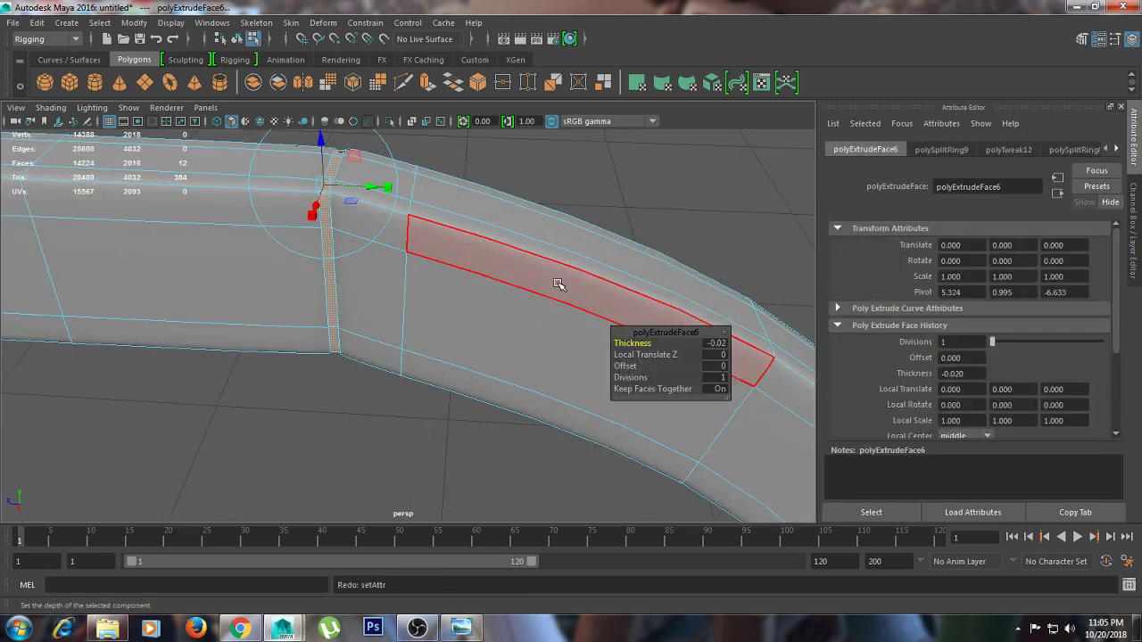
Zoom in on the extruded seam and switch the arm to edge selection
mouse_move(557, 284)
alt+mouse_down()
mouse_move(558, 316)
mouse_move(539, 289)
alt+mouse_up()
scroll(562, 280, up, 3)
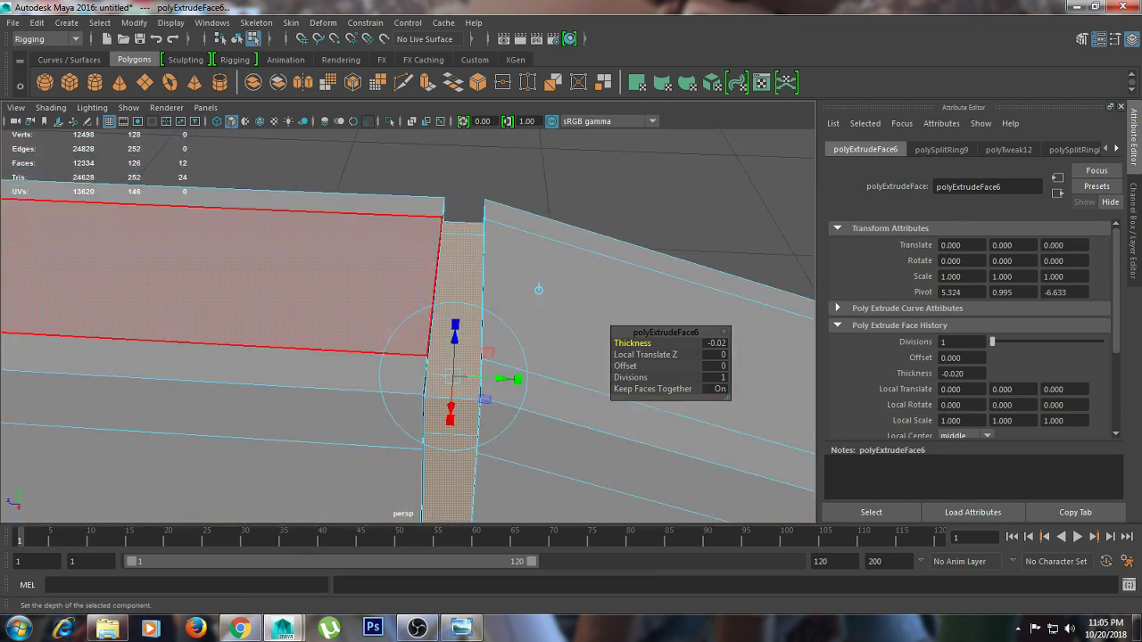
right_drag(423, 243, 410, 177)
Frame and orbit around the temple arm's seam, selecting its thin face for a closer look
shift+right_click(429, 218)
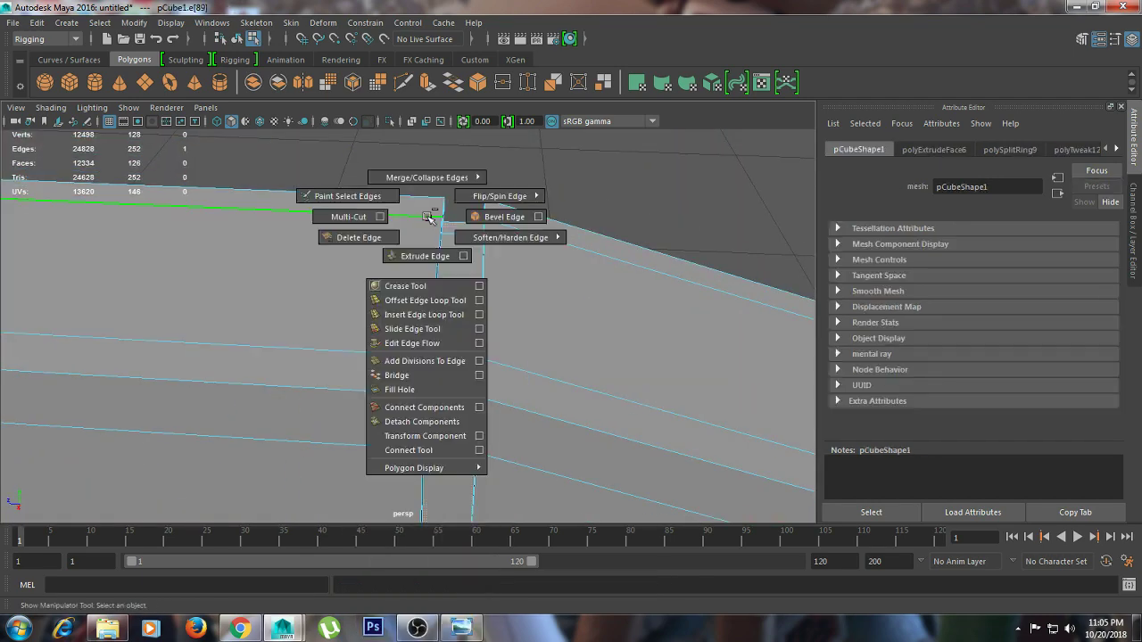
click(419, 315)
scroll(453, 296, up, 5)
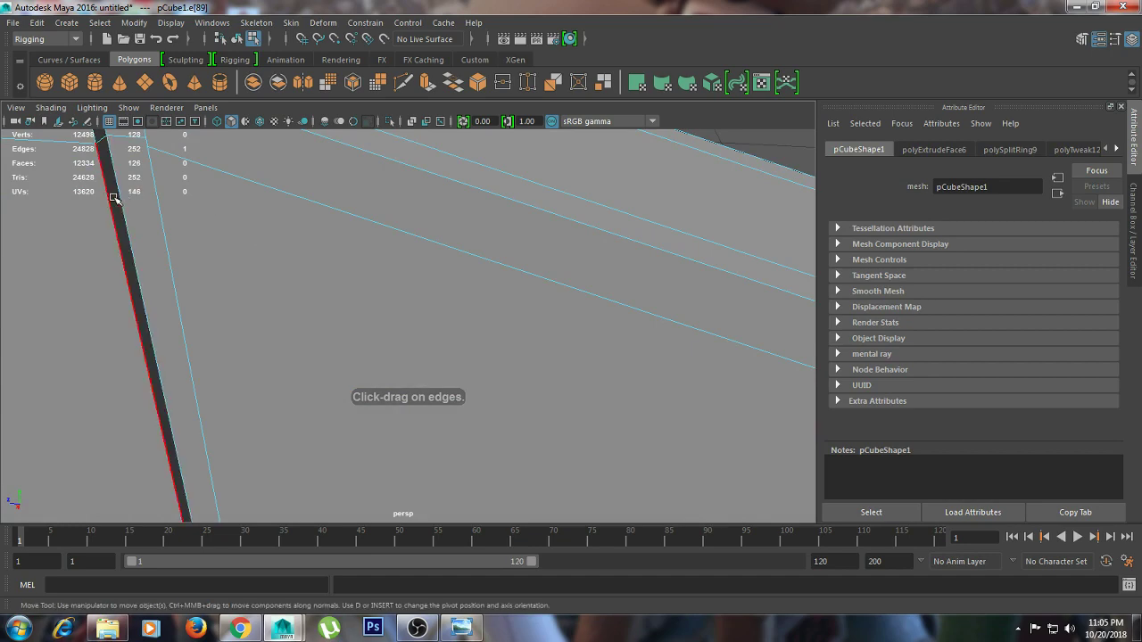
key(w)
key(f)
mouse_move(114, 197)
alt+mouse_down()
mouse_move(331, 255)
mouse_move(351, 255)
mouse_move(381, 202)
alt+mouse_up()
right_drag(381, 201, 390, 235)
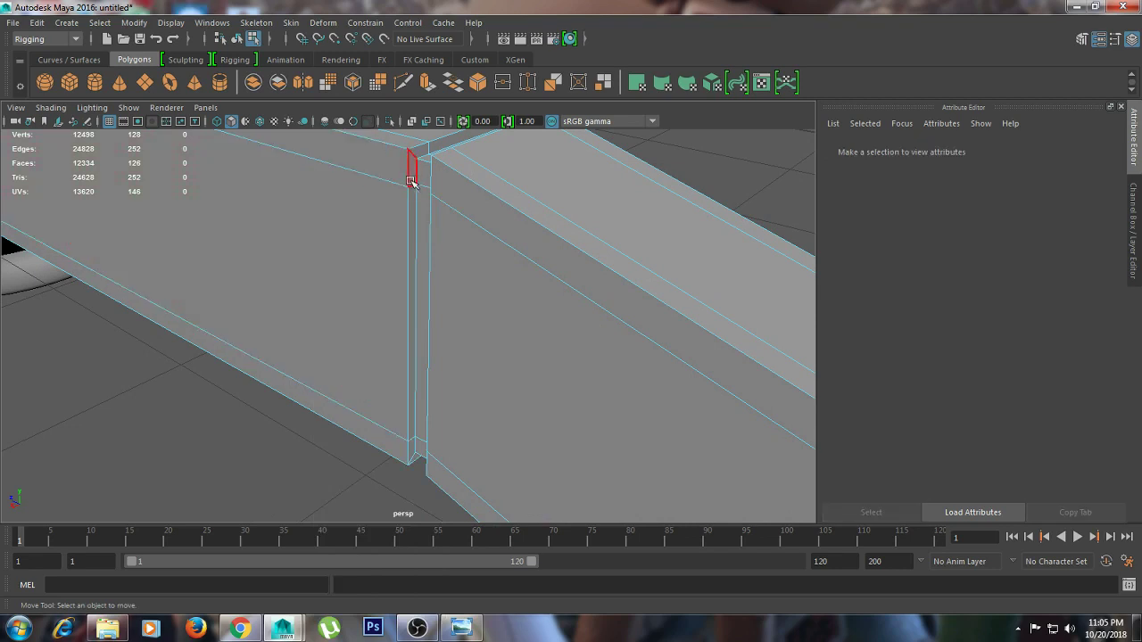
click(413, 174)
shift+right_drag(411, 179, 410, 295)
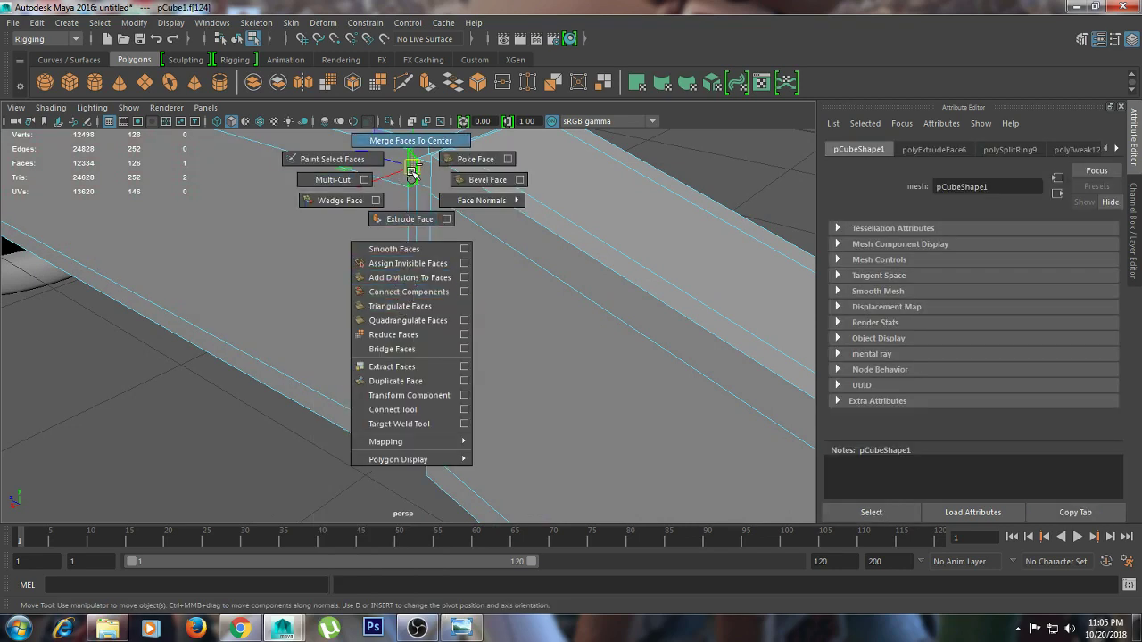
shift+right_drag(410, 295, 411, 147)
Insert edge loops on both sides of the seam, replacing one misplaced loop
right_click(413, 192)
click(415, 192)
click(413, 207)
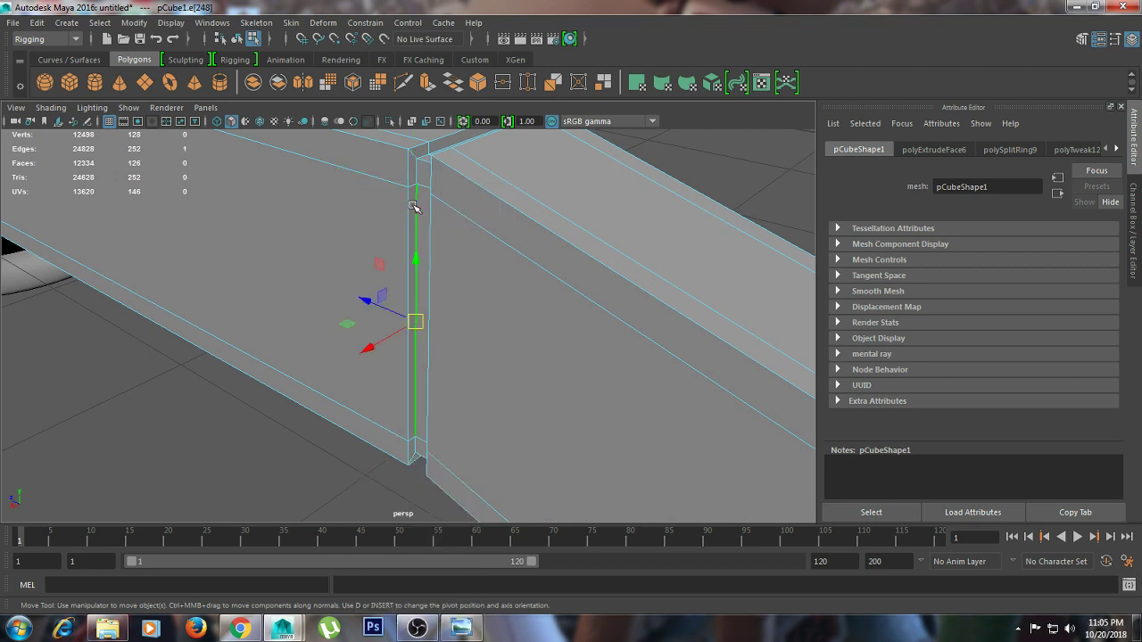
shift+right_drag(414, 207, 411, 303)
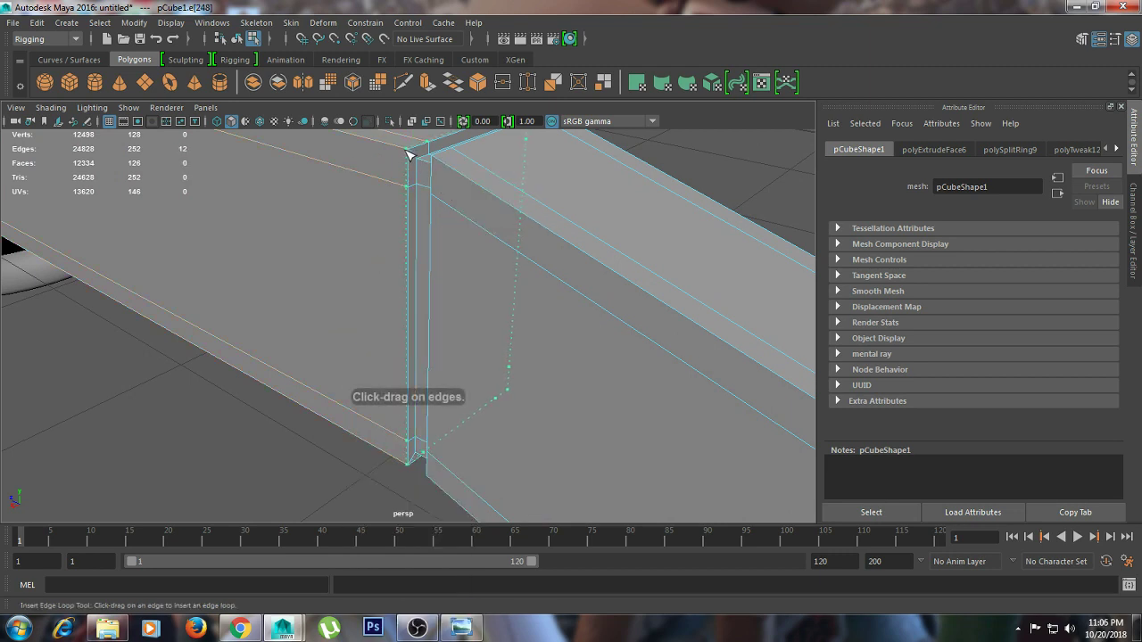
click(451, 173)
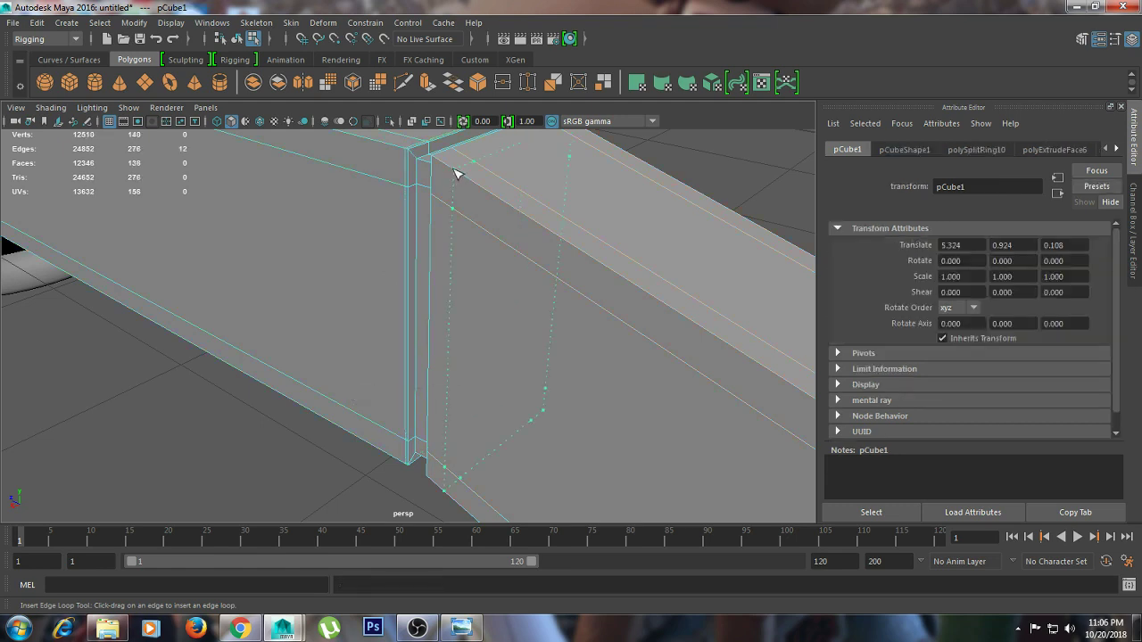
click(438, 159)
scroll(442, 187, up, 2)
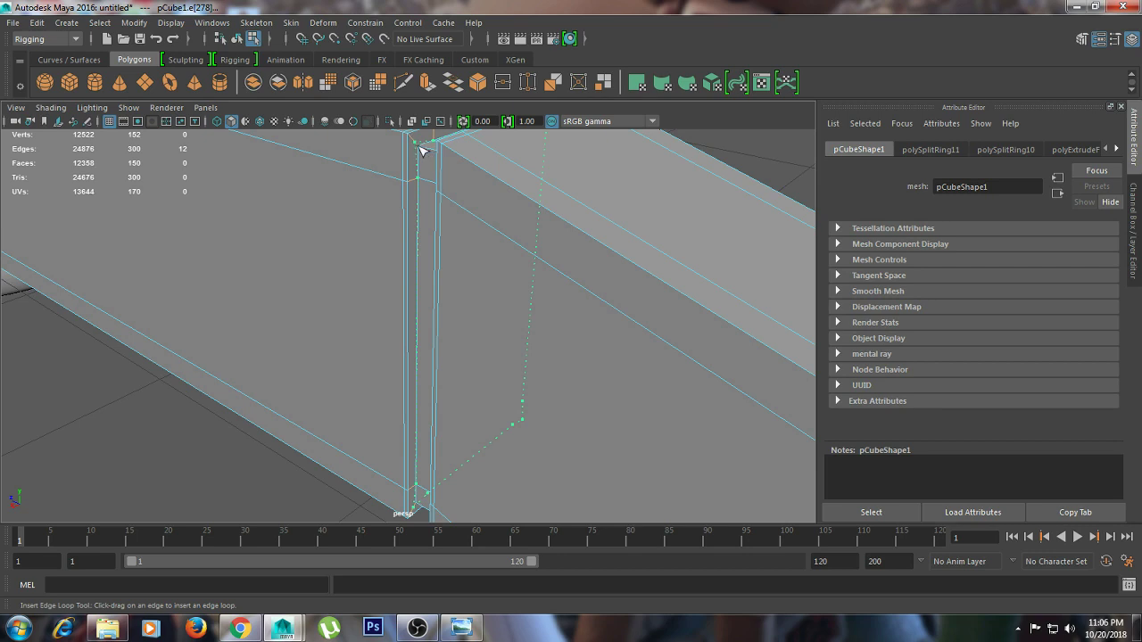
key(ctrl+z)
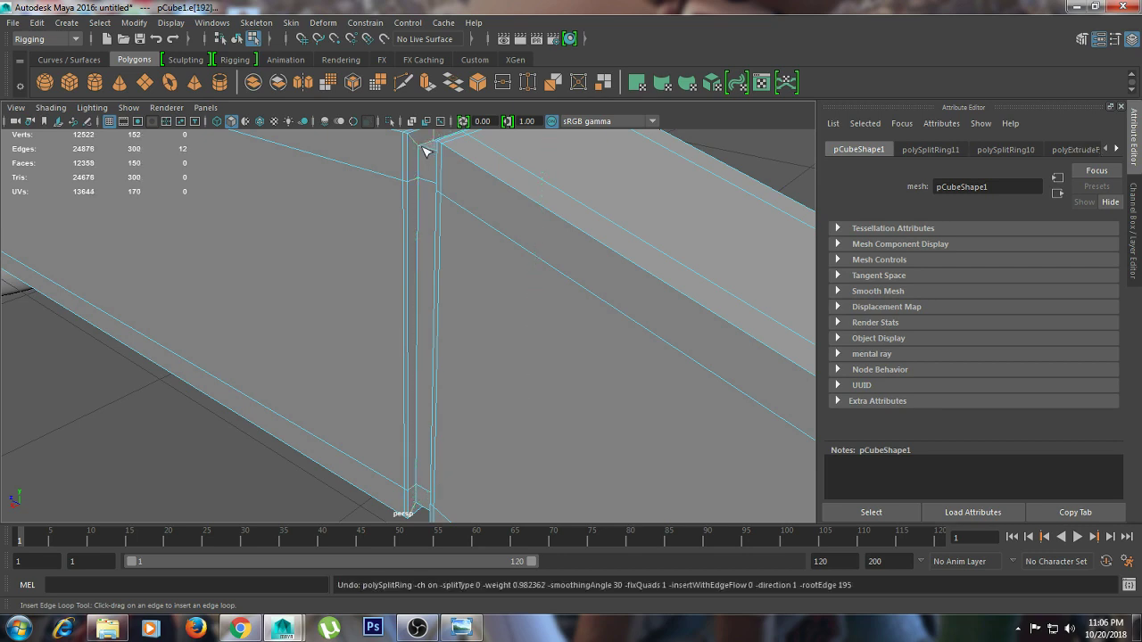
click(420, 147)
mouse_move(419, 147)
alt+mouse_down()
mouse_move(467, 176)
mouse_move(558, 176)
mouse_move(443, 152)
mouse_move(464, 178)
mouse_move(453, 211)
alt+mouse_up()
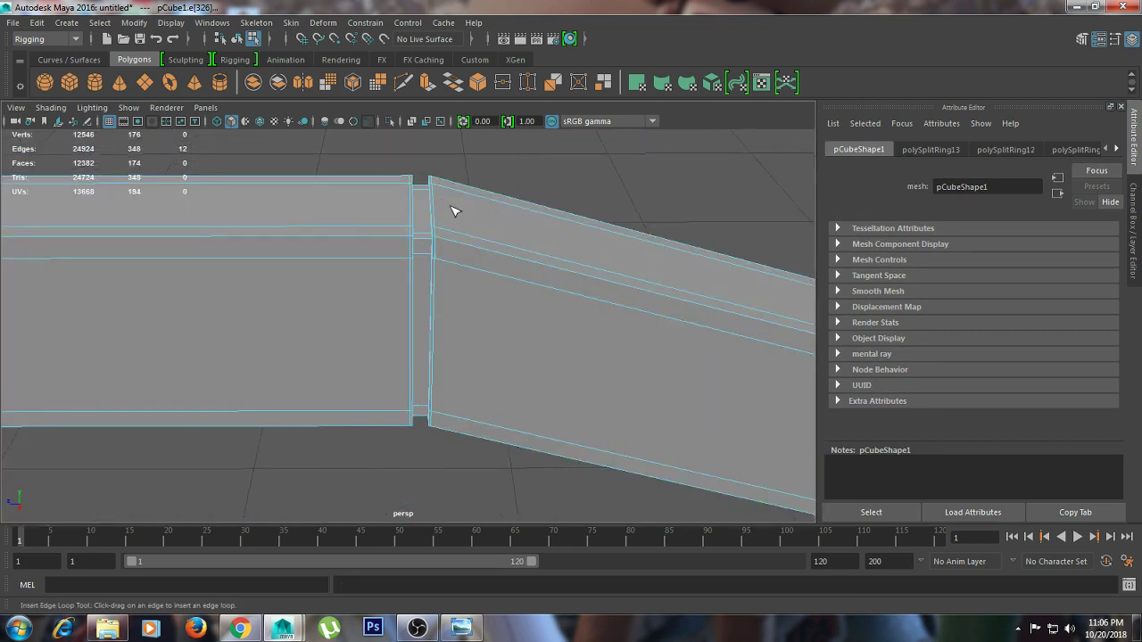
Preview the arm smoothed and return to whole-object selection
key(w)
key(3)
right_drag(415, 207, 512, 181)
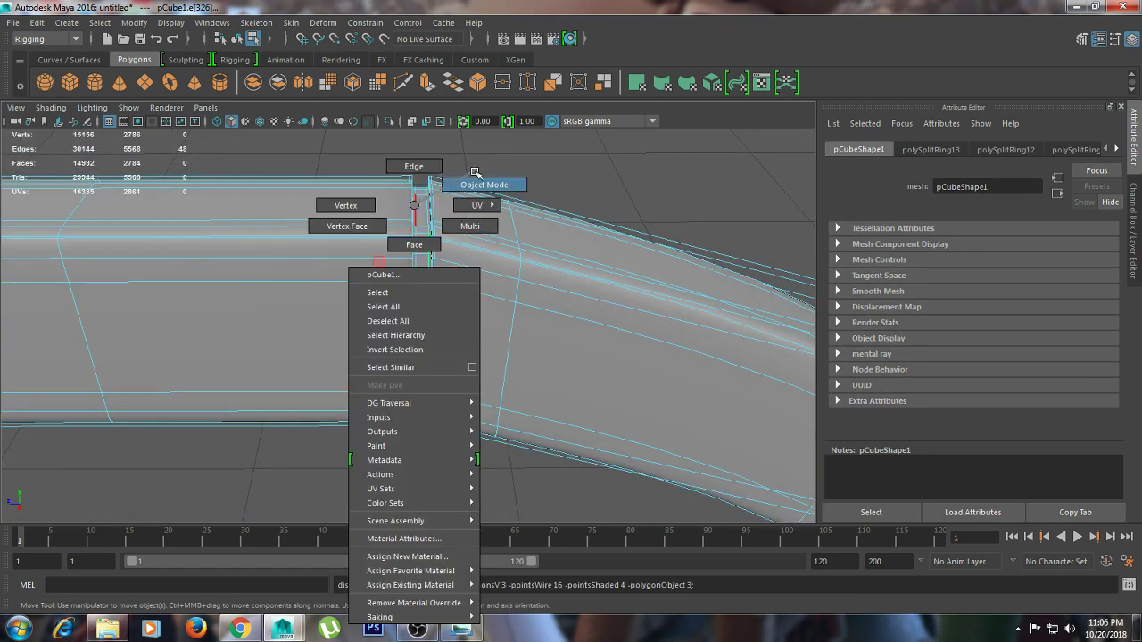
Select the temple arm and scale a loop of its faces along X
mouse_move(512, 181)
alt+mouse_down()
mouse_move(533, 153)
mouse_move(556, 175)
mouse_move(495, 230)
mouse_move(433, 237)
mouse_move(543, 196)
mouse_move(184, 204)
mouse_move(552, 274)
mouse_move(434, 255)
mouse_move(375, 276)
alt+mouse_up()
alt+right_drag(375, 275, 723, 290)
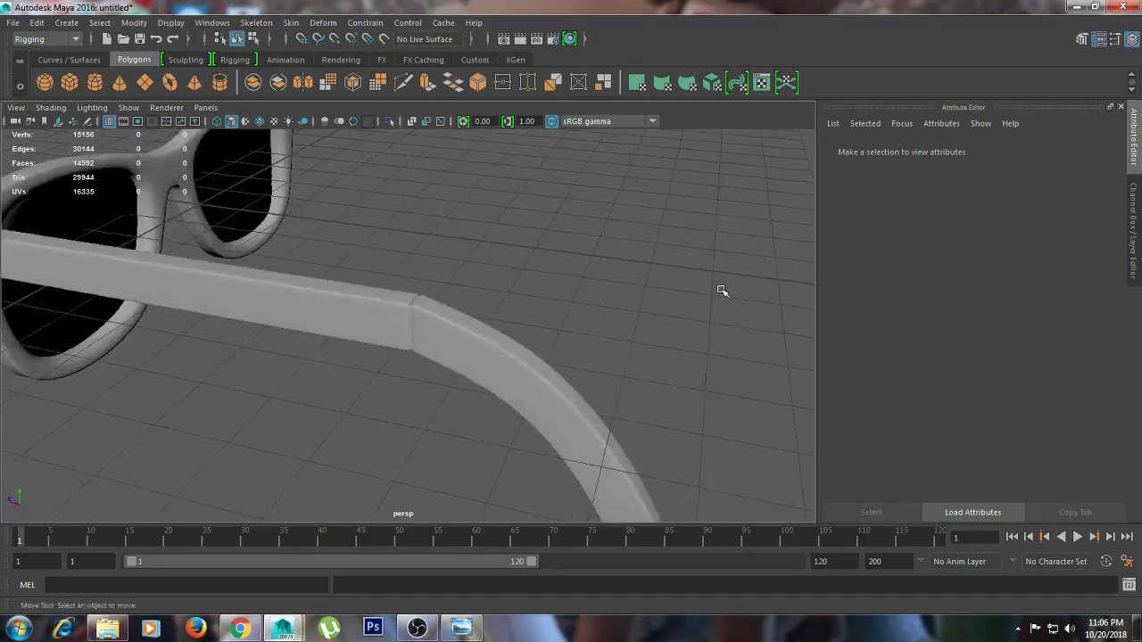
click(515, 343)
mouse_move(556, 344)
alt+mouse_down()
mouse_move(459, 359)
mouse_move(453, 259)
alt+mouse_up()
right_drag(452, 260, 455, 313)
double_click(464, 352)
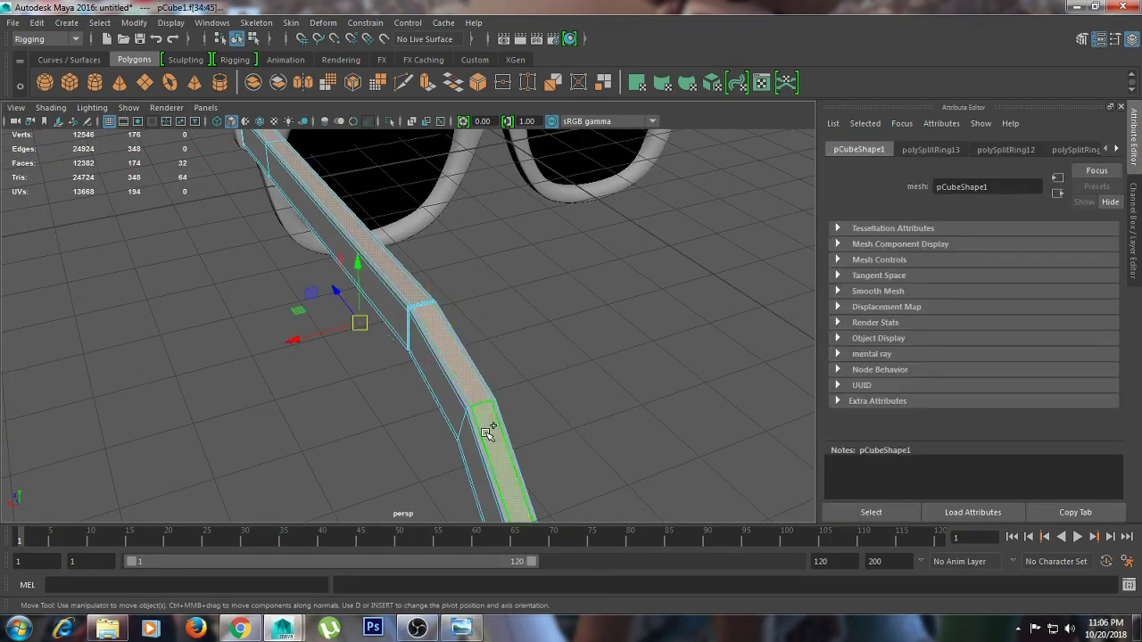
key(r)
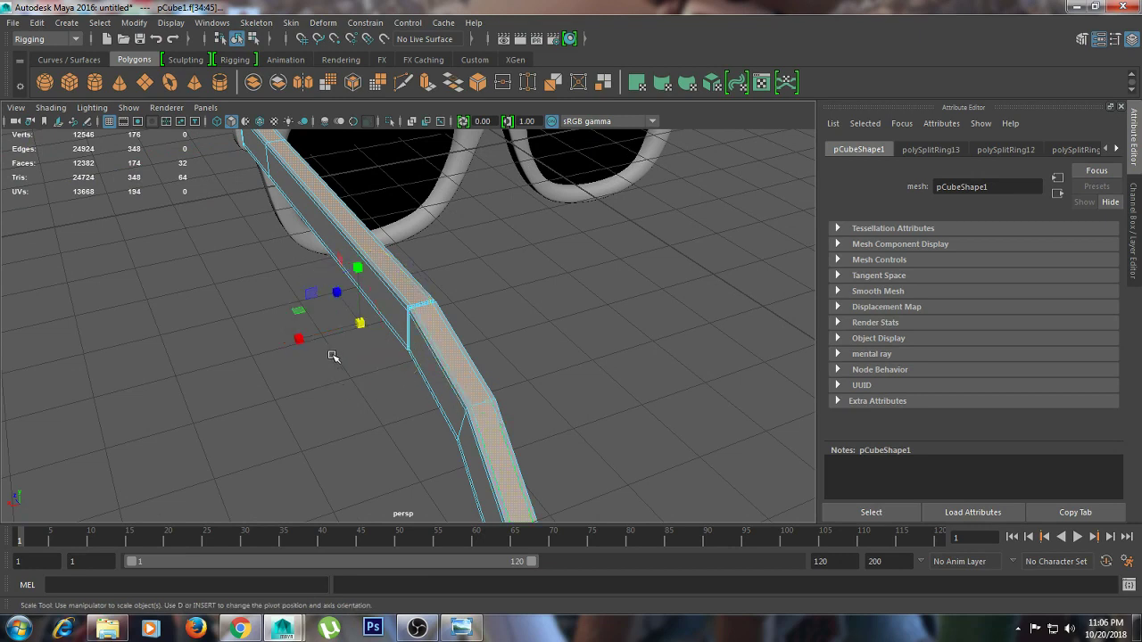
drag(299, 339, 298, 340)
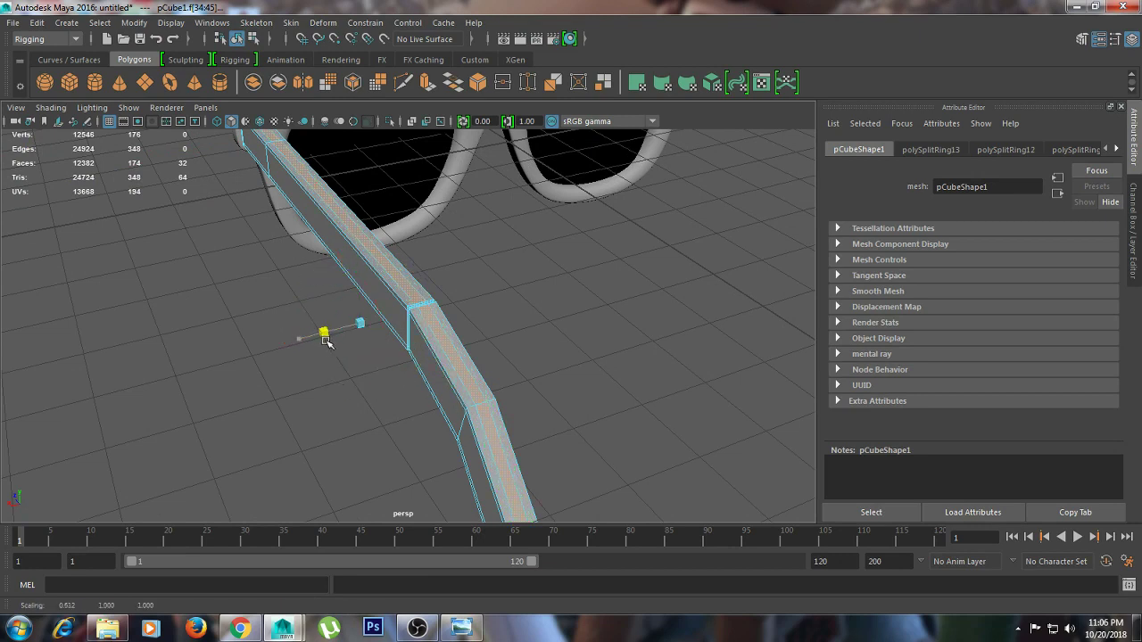
Preview the arm smoothed and clear the face selection
key(3)
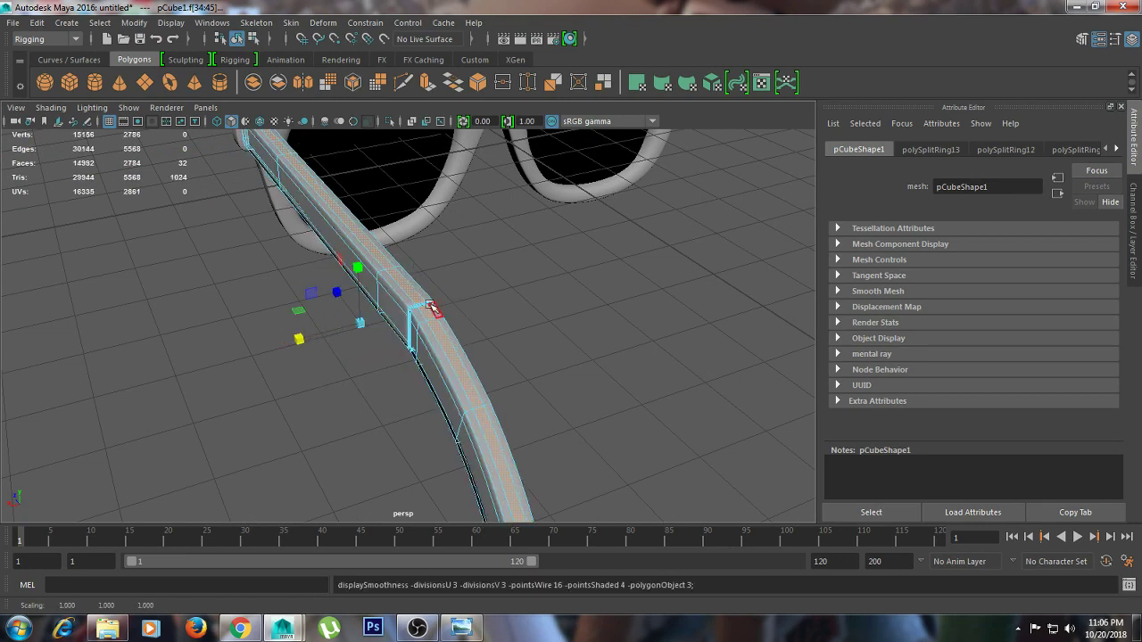
right_drag(432, 303, 484, 194)
click(547, 330)
mouse_move(547, 329)
alt+mouse_down()
mouse_move(619, 316)
mouse_move(545, 343)
mouse_move(459, 344)
alt+mouse_up()
Select the extra edge loop beside the groove and delete it
click(438, 351)
mouse_move(454, 216)
right_down()
mouse_move(455, 316)
mouse_move(454, 177)
right_up()
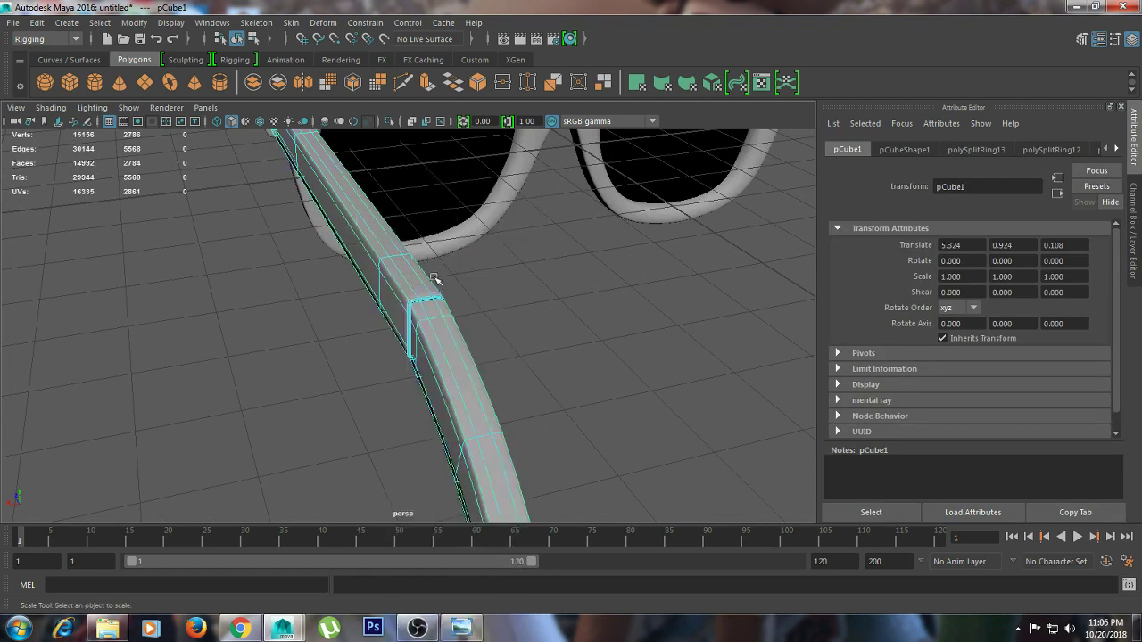
double_click(427, 298)
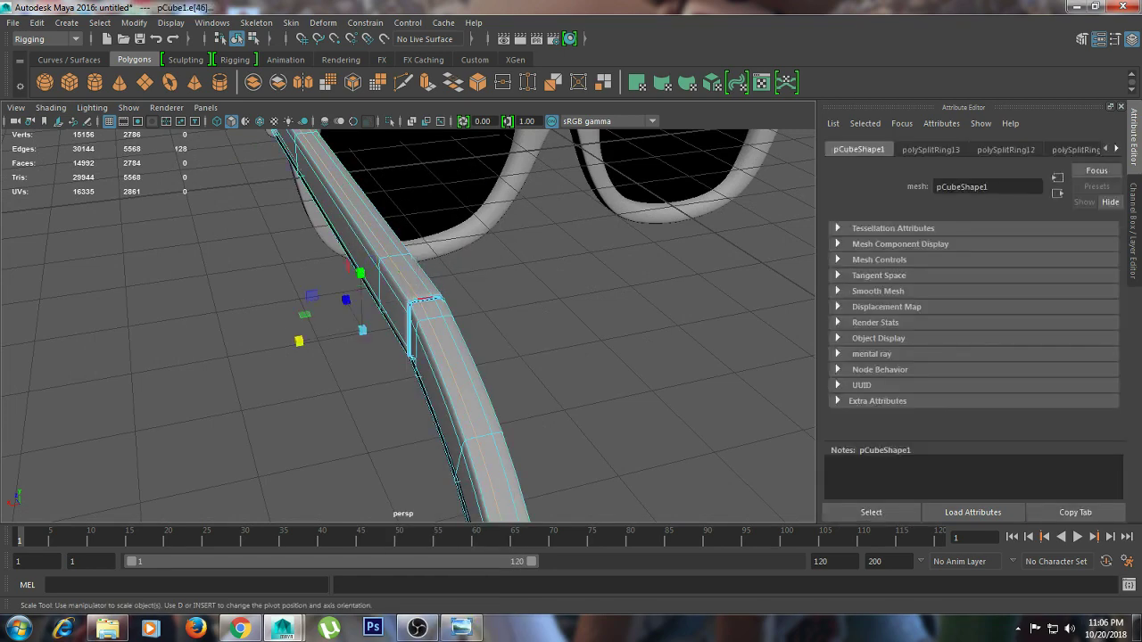
shift+right_click(425, 278)
click(358, 301)
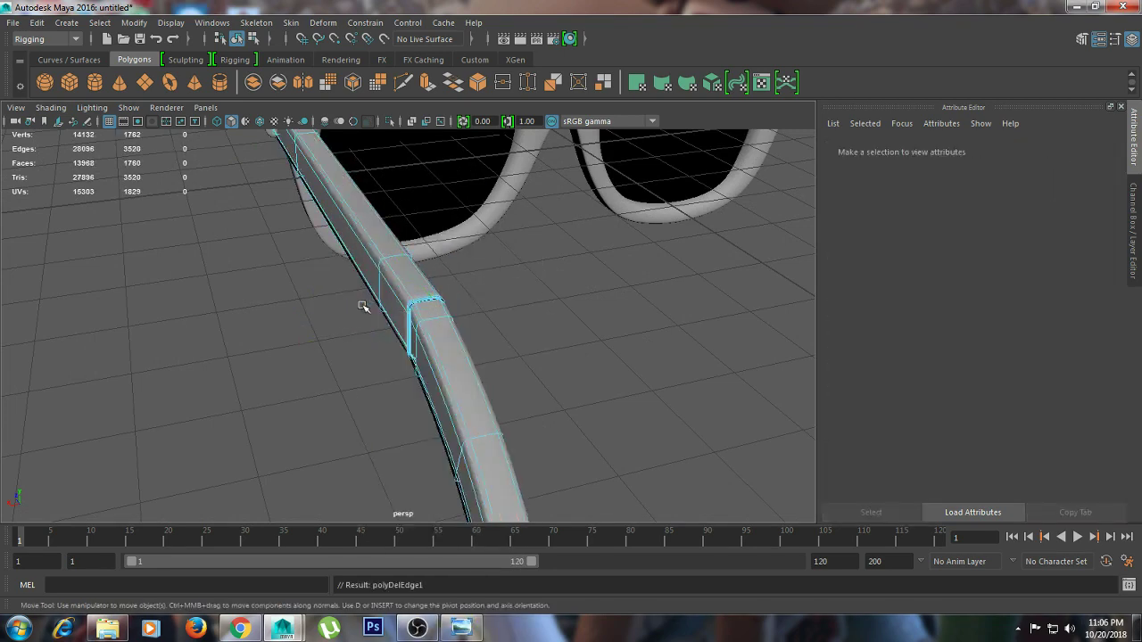
right_drag(416, 274, 467, 197)
mouse_move(467, 197)
alt+mouse_down()
mouse_move(518, 288)
mouse_move(612, 313)
mouse_move(477, 308)
mouse_move(495, 285)
mouse_move(564, 399)
mouse_move(580, 369)
mouse_move(442, 149)
mouse_move(586, 331)
mouse_move(594, 300)
alt+mouse_up()
click(564, 399)
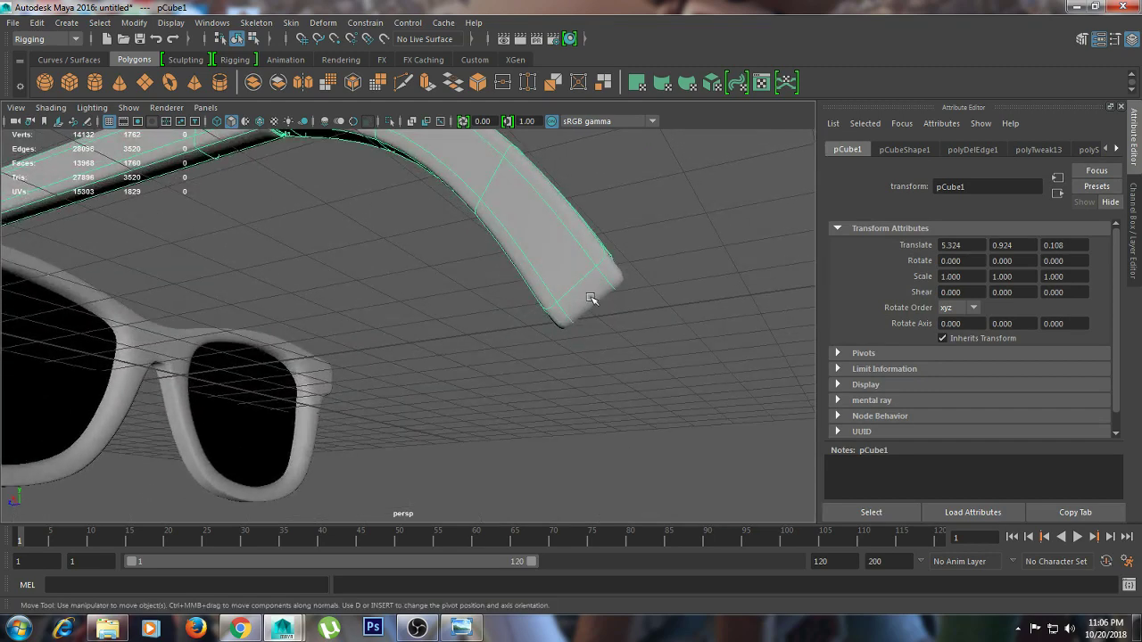
right_drag(590, 217, 589, 281)
click(592, 288)
mouse_move(591, 288)
alt+mouse_down()
mouse_move(648, 365)
mouse_move(616, 351)
mouse_move(643, 382)
mouse_move(681, 372)
mouse_move(586, 384)
mouse_move(600, 393)
mouse_move(459, 280)
alt+mouse_up()
click(693, 377)
right_drag(466, 255, 556, 217)
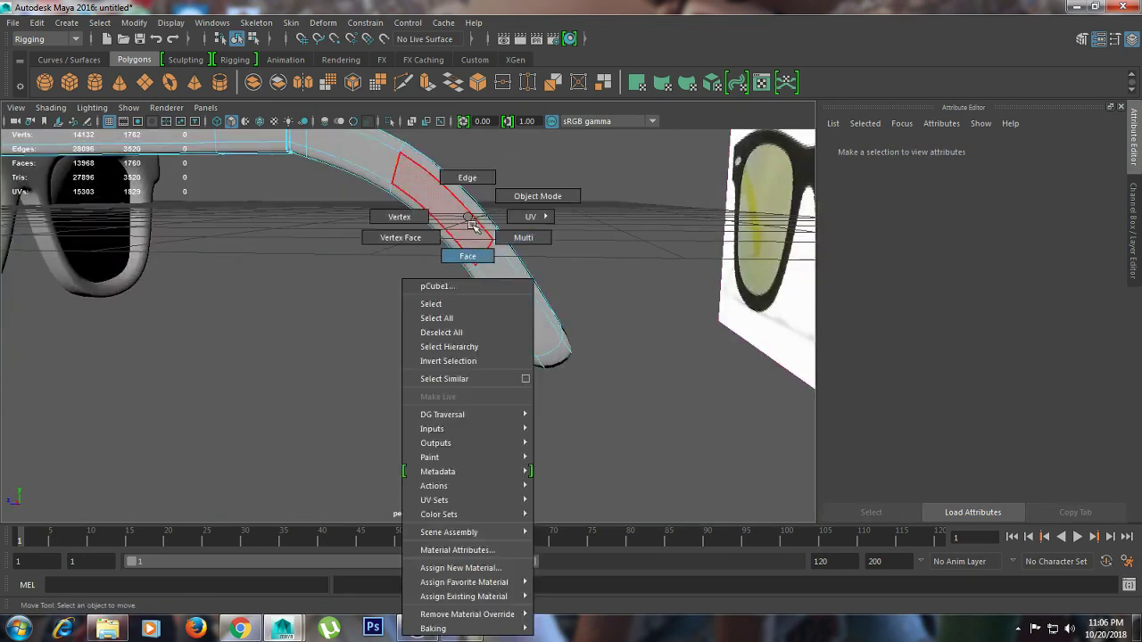
mouse_move(556, 217)
alt+mouse_down()
mouse_move(552, 238)
mouse_move(867, 294)
mouse_move(686, 258)
mouse_move(418, 295)
mouse_move(346, 284)
mouse_move(416, 273)
alt+mouse_up()
Duplicate the temple arm and move the copy to X -5.346 on the frame's opposite corner
click(346, 284)
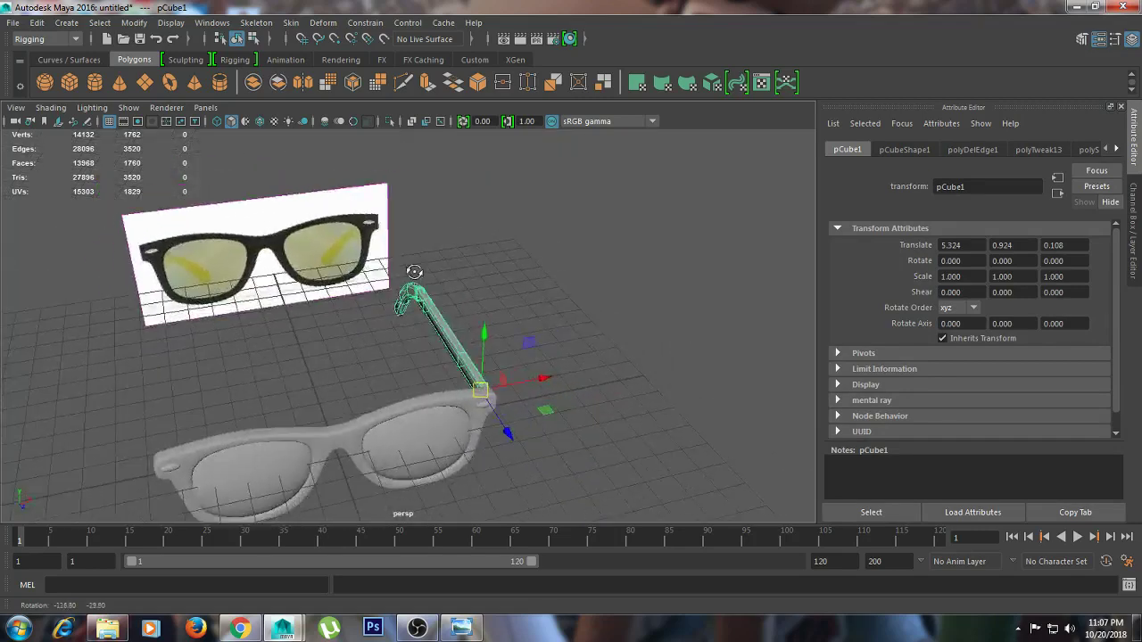
key(ctrl+d)
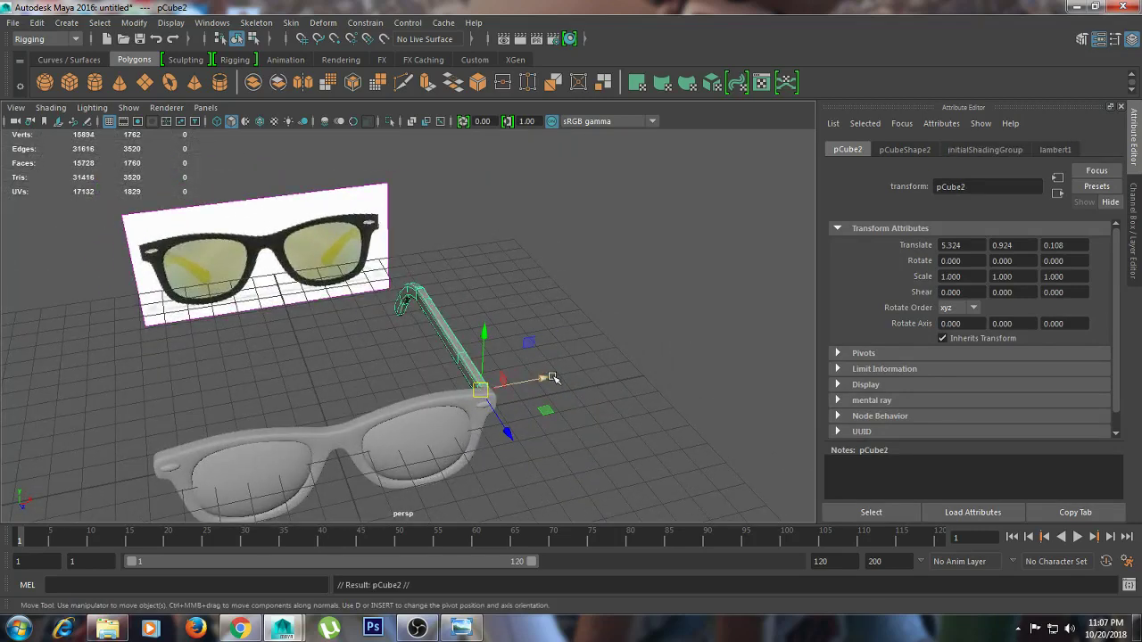
drag(552, 378, 248, 423)
Deselect and orbit in close to a side view of the glasses
click(612, 319)
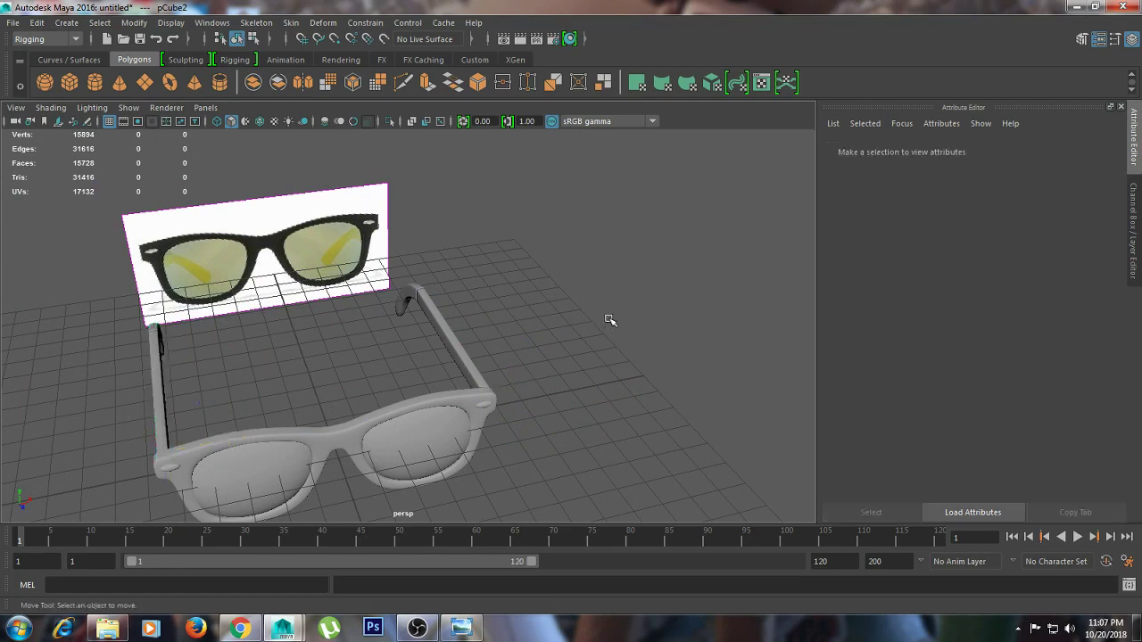
mouse_move(612, 318)
alt+mouse_down()
mouse_move(493, 304)
mouse_move(505, 359)
alt+mouse_up()
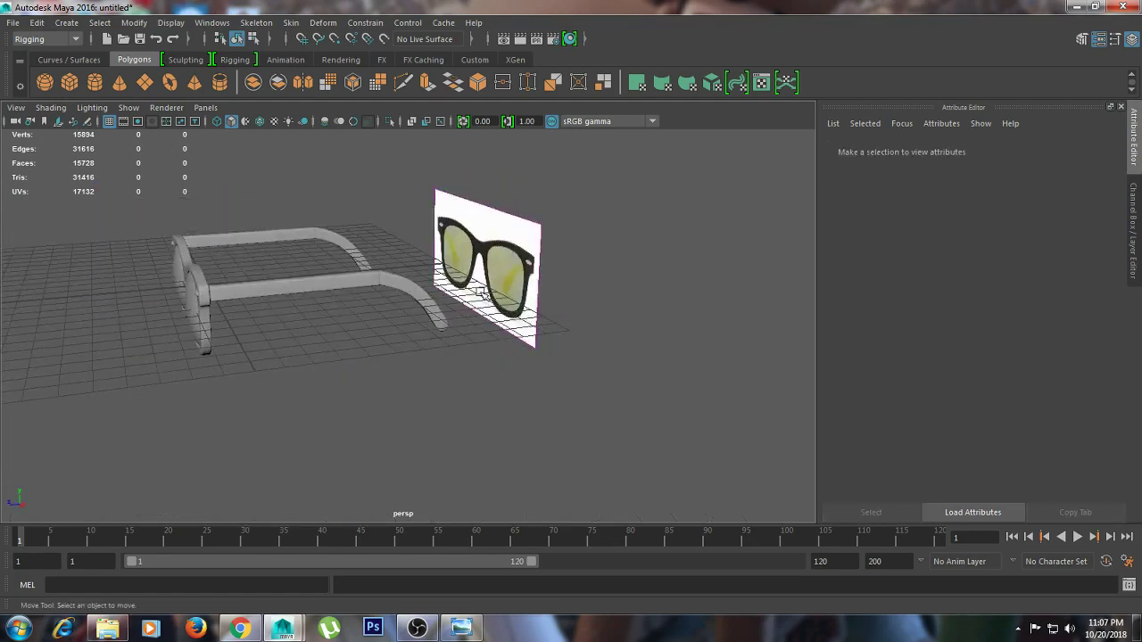
scroll(498, 358, up, 3)
click(498, 358)
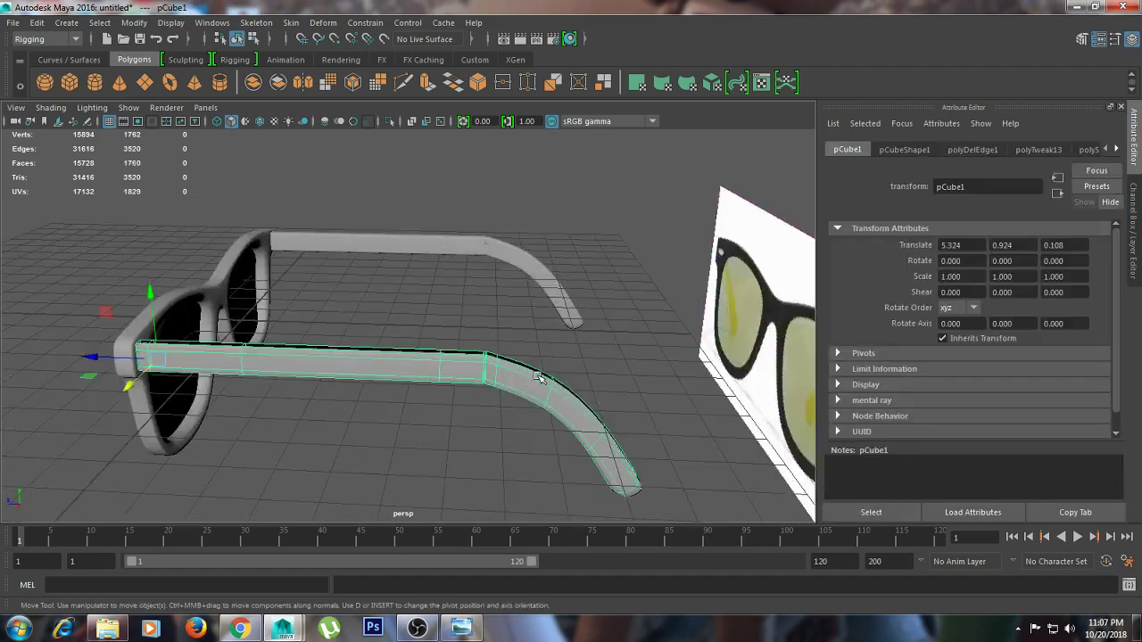
scroll(599, 365, up, 3)
scroll(598, 362, up, 2)
right_click(580, 362)
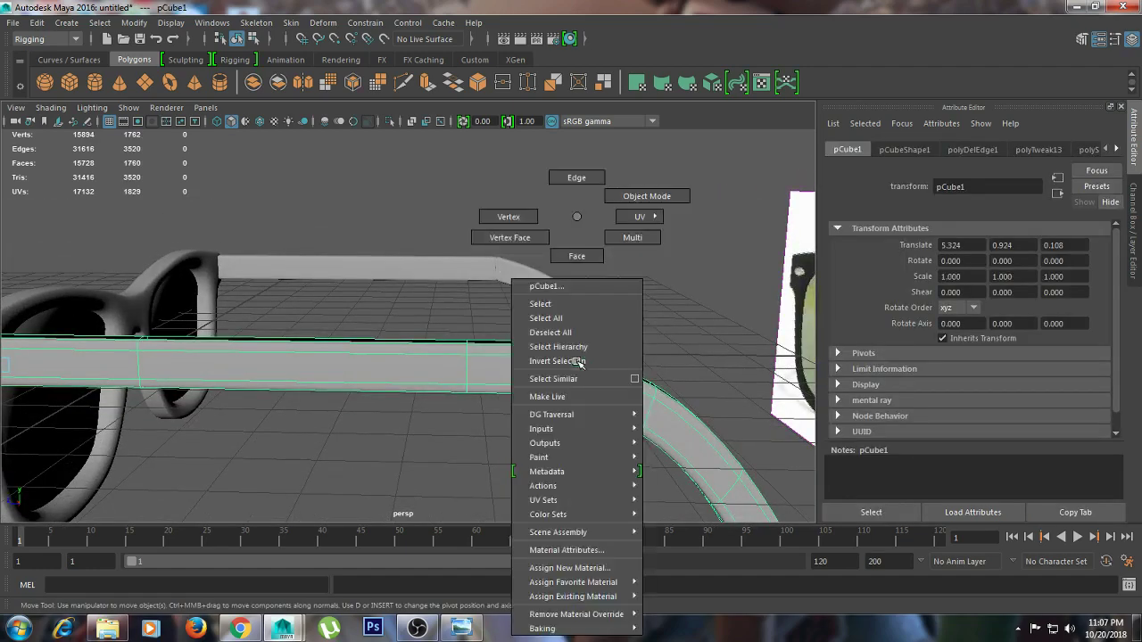
click(576, 177)
double_click(554, 379)
shift+right_click(550, 378)
click(528, 383)
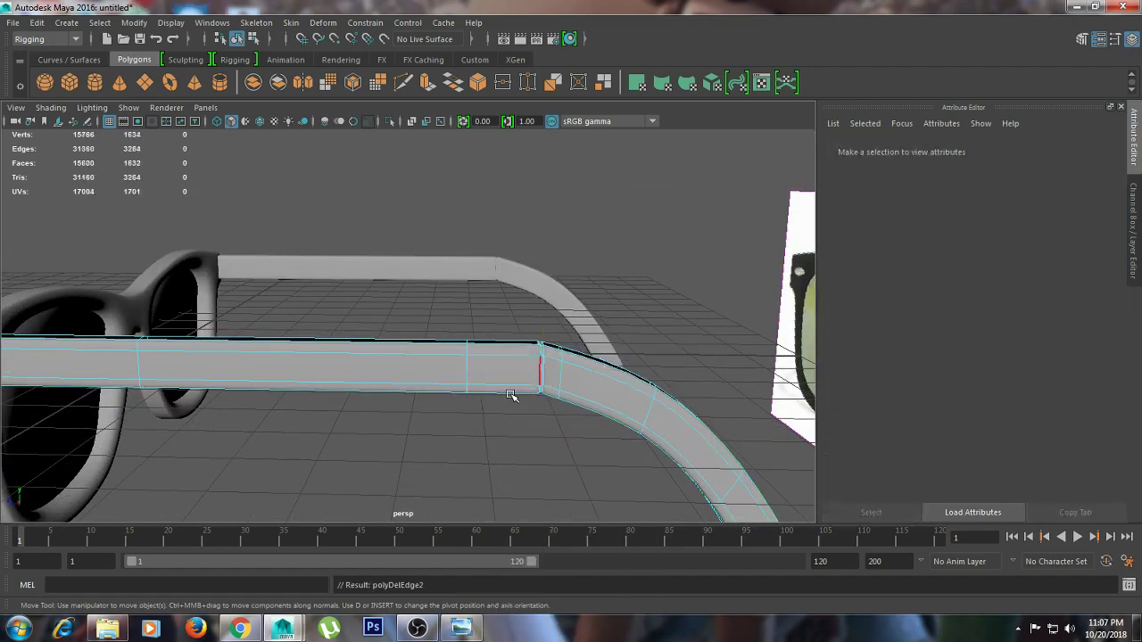
alt+drag(528, 384, 630, 387)
scroll(612, 407, up, 2)
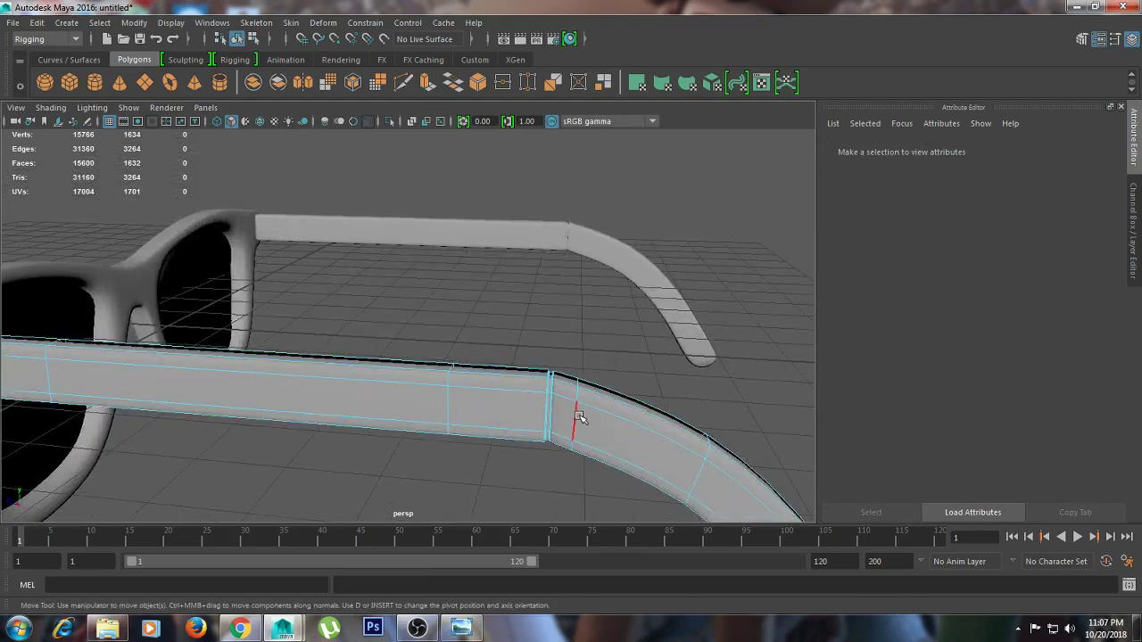
double_click(577, 420)
shift+right_click(580, 416)
click(549, 398)
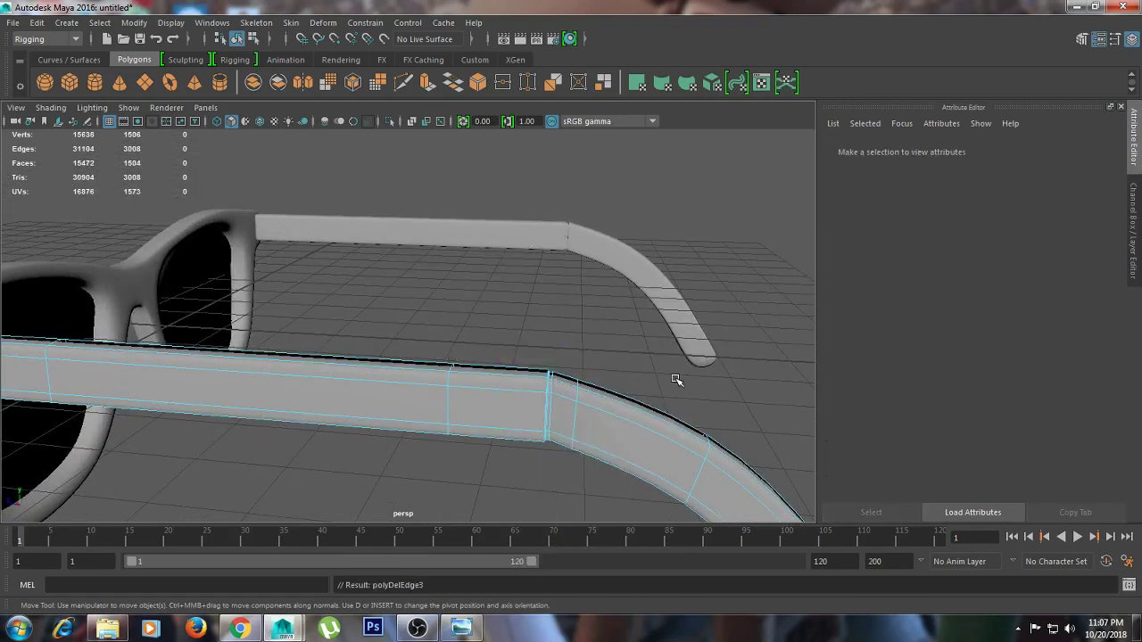
double_click(578, 415)
shift+right_click(581, 409)
click(517, 397)
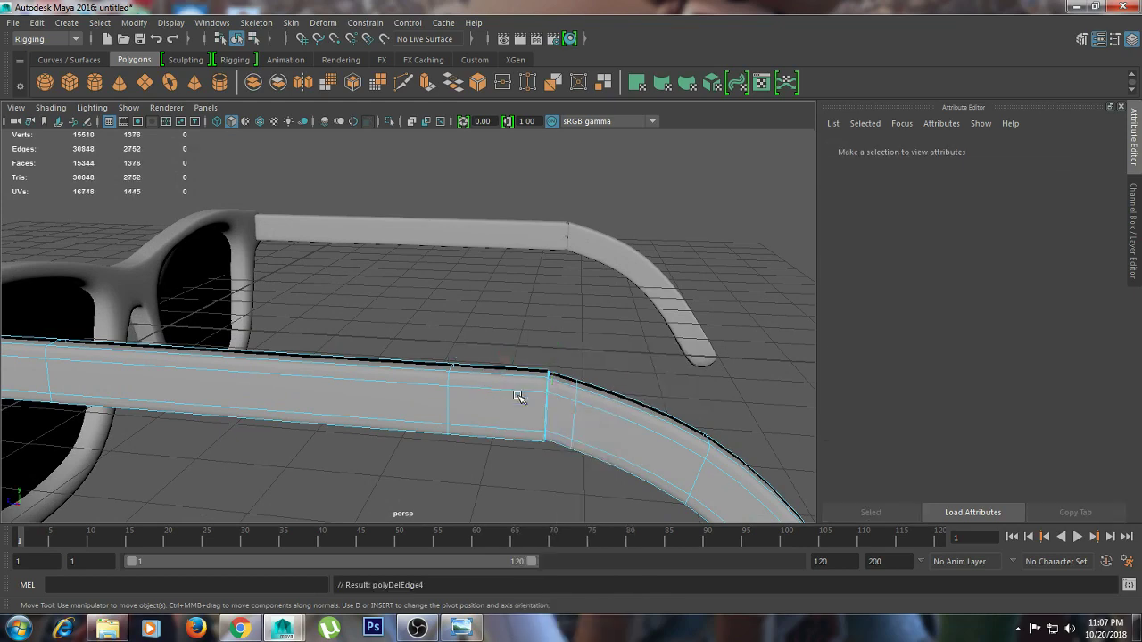
key(ctrl+z)
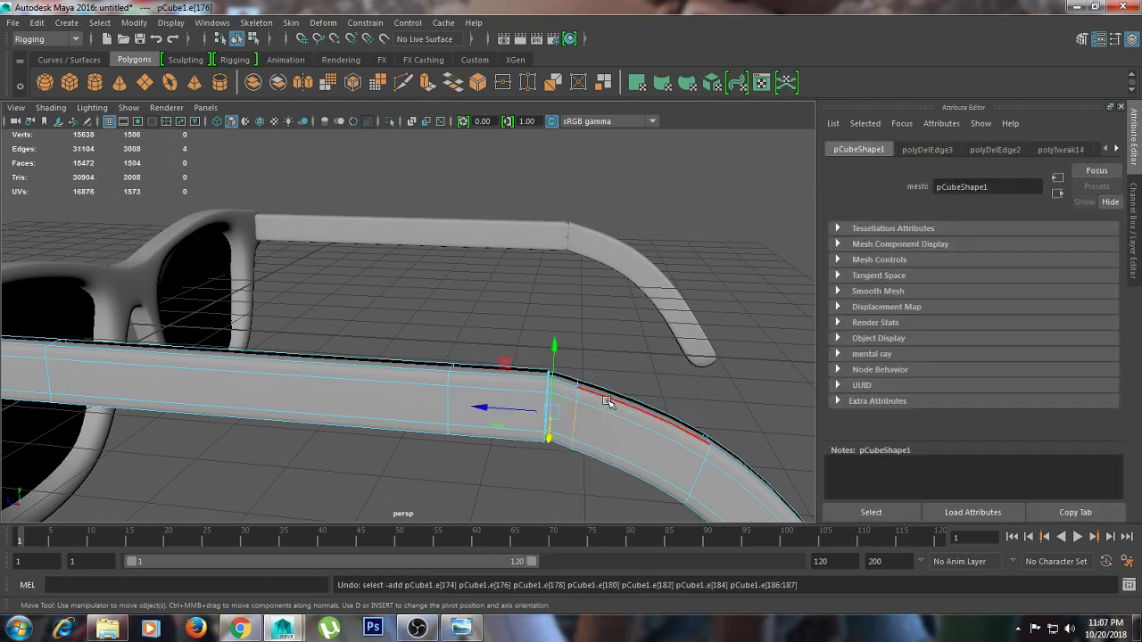
click(627, 359)
alt+drag(627, 360, 530, 383)
right_click(516, 217)
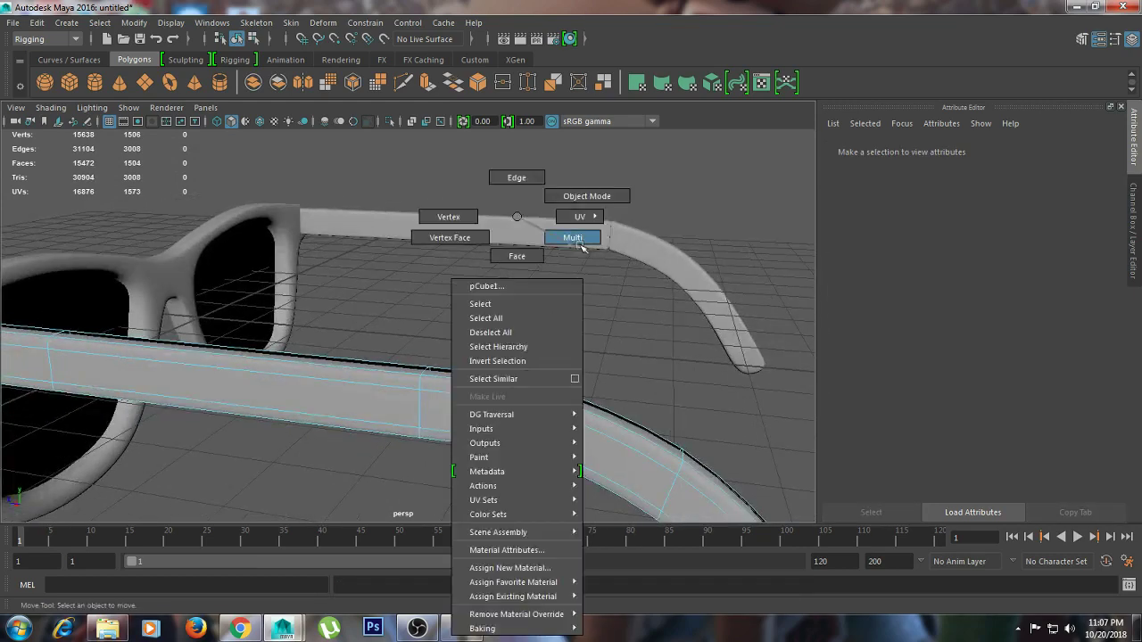
click(579, 241)
mouse_move(582, 268)
alt+mouse_down()
mouse_move(613, 315)
mouse_move(570, 329)
alt+mouse_up()
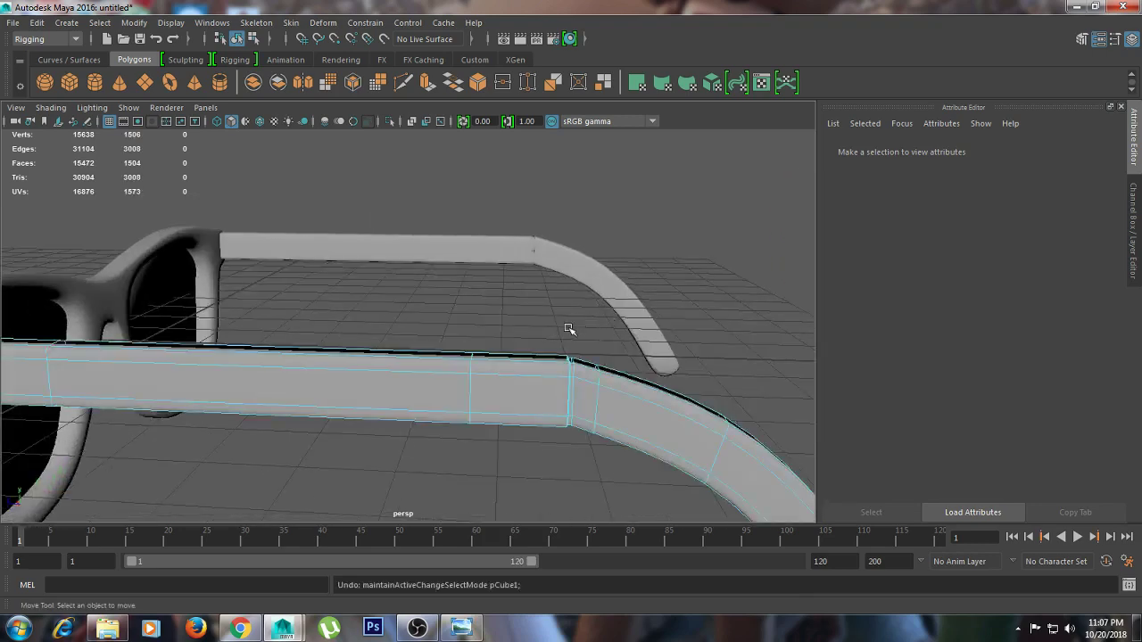
key(ctrl+z)
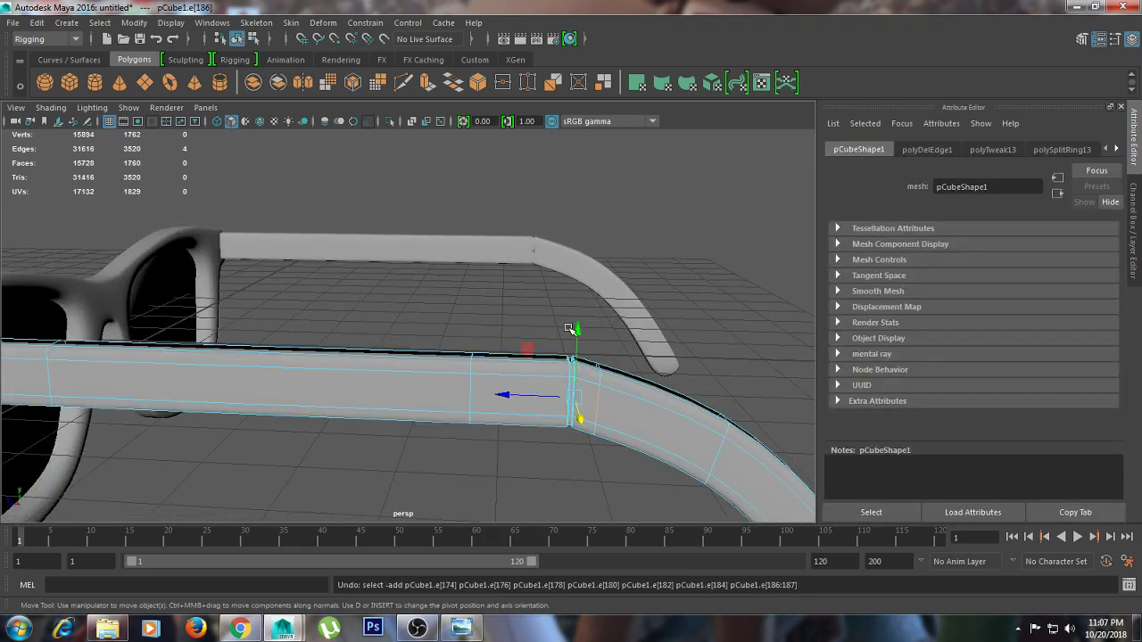
key(ctrl+z)
key(ctrl+z)
key(ctrl+z)
key(ctrl+z)
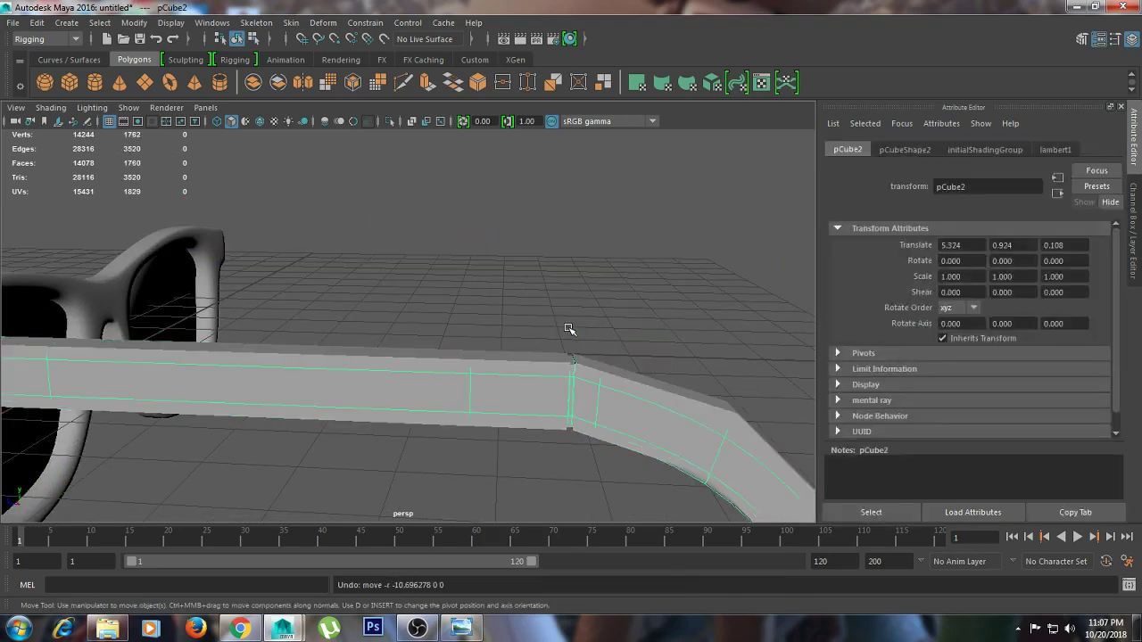
key(ctrl+y)
key(ctrl+y)
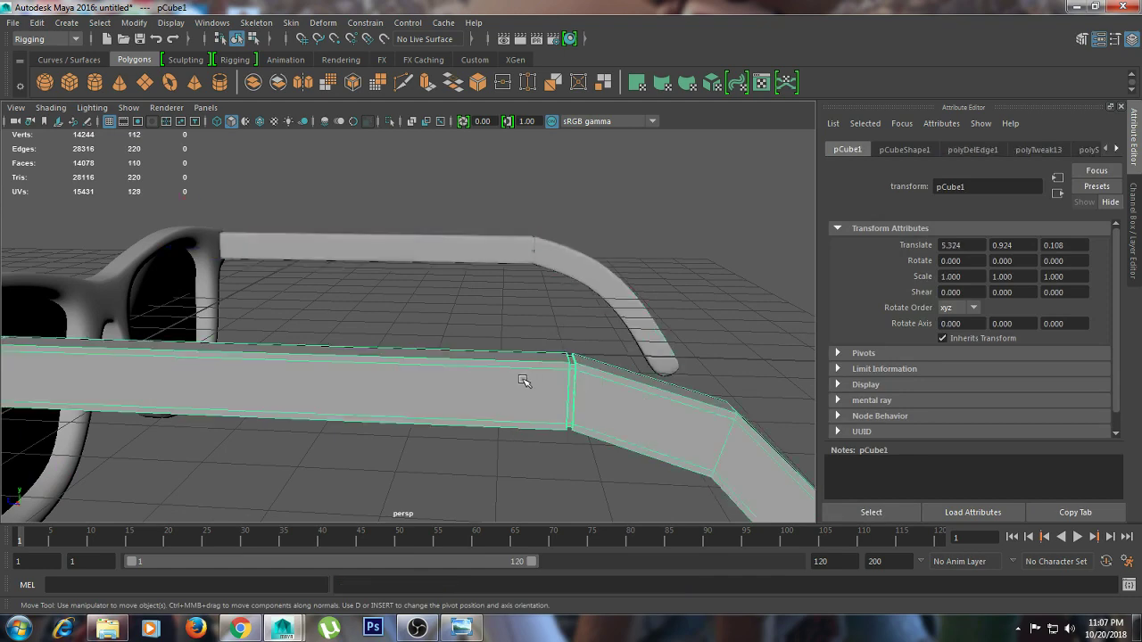
key(ctrl+y)
key(ctrl+y)
click(485, 257)
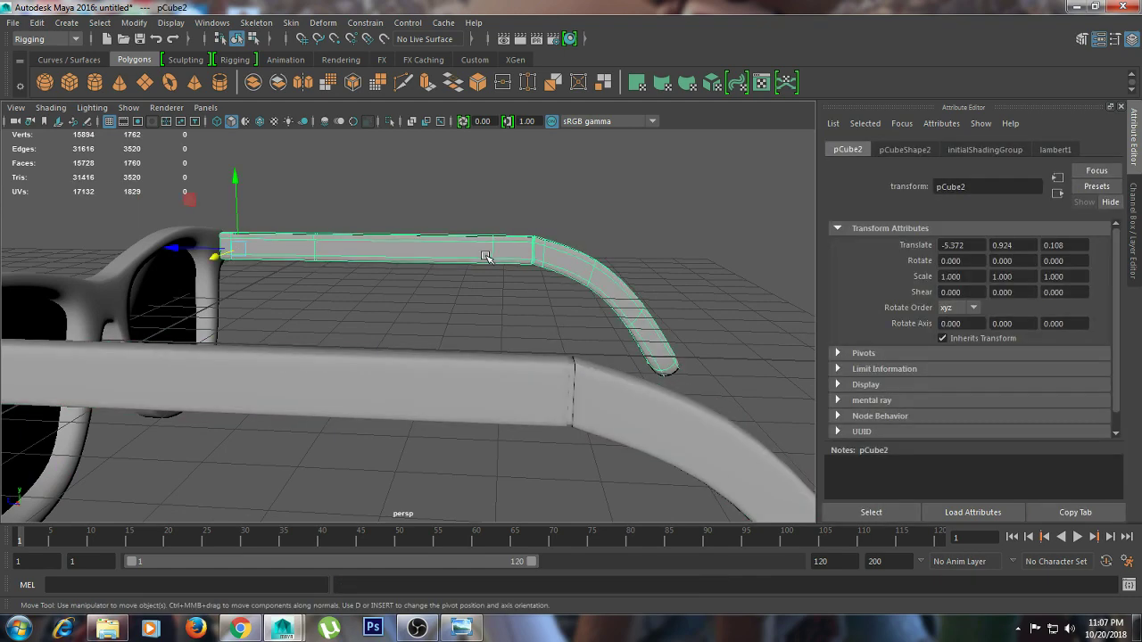
mouse_move(486, 257)
alt+mouse_down()
mouse_move(510, 324)
mouse_move(544, 345)
mouse_move(630, 333)
mouse_move(472, 330)
mouse_move(566, 360)
mouse_move(510, 351)
mouse_move(523, 301)
mouse_move(486, 299)
alt+mouse_up()
Assign the frame and both temple arms a new Lambert, lambert3, eyedropped near-black from the reference
click(348, 323)
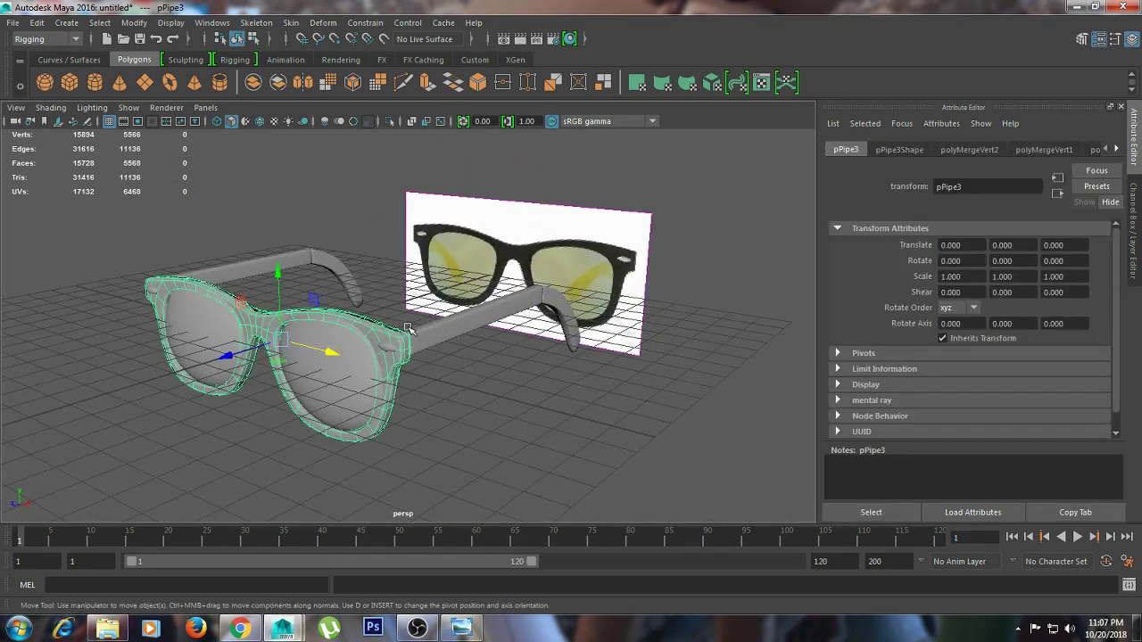
click(433, 332)
click(231, 270)
right_click(230, 271)
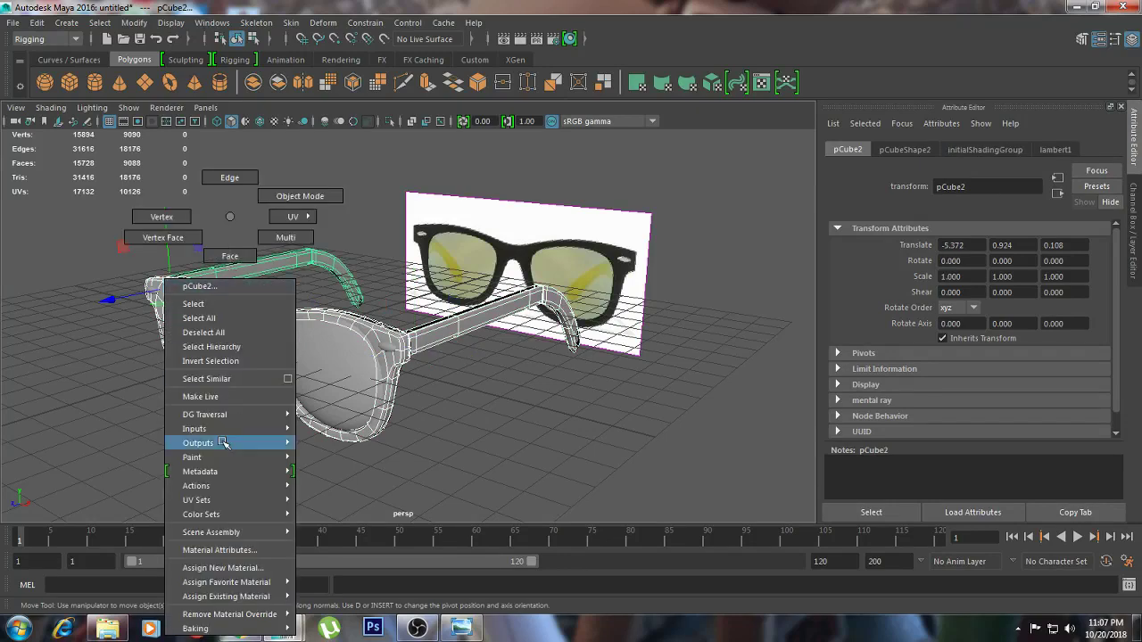
click(234, 568)
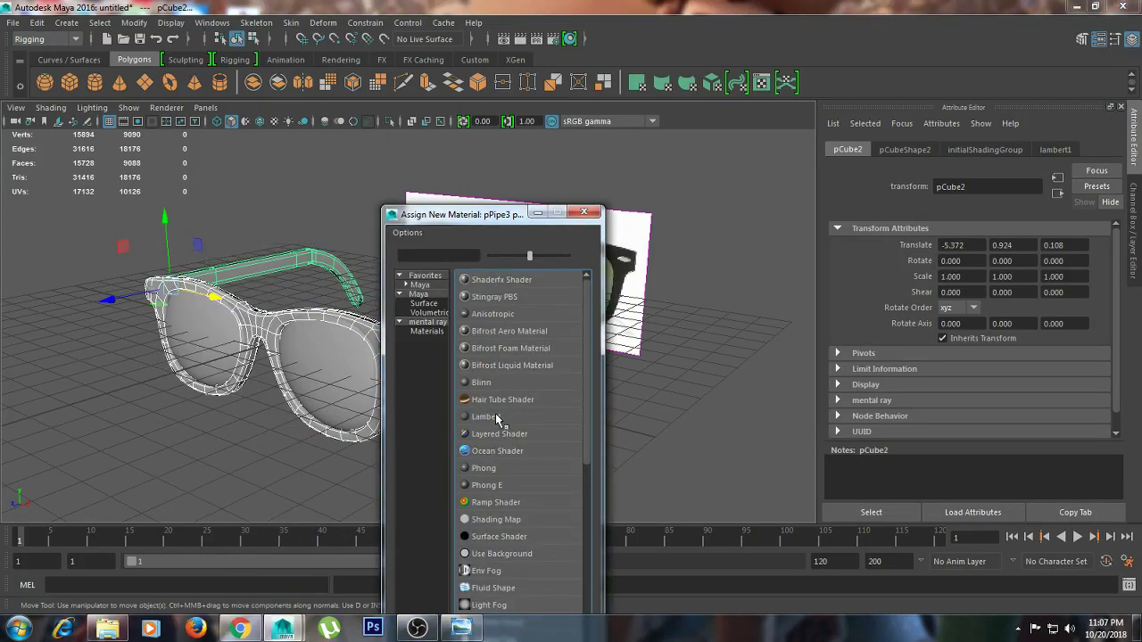
click(484, 416)
click(972, 318)
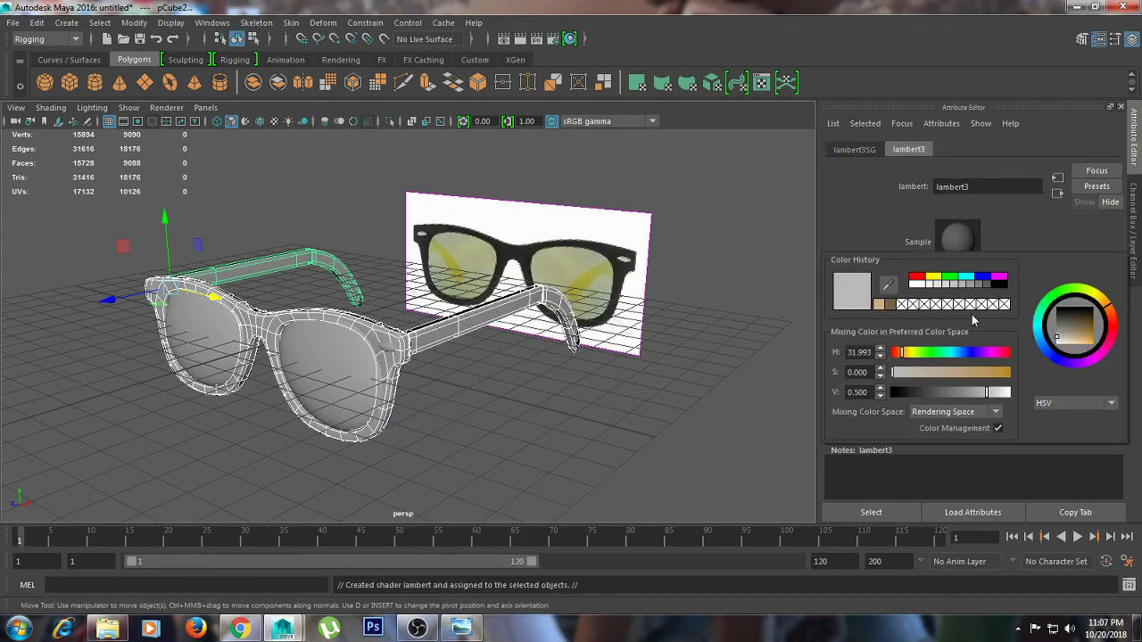
click(887, 287)
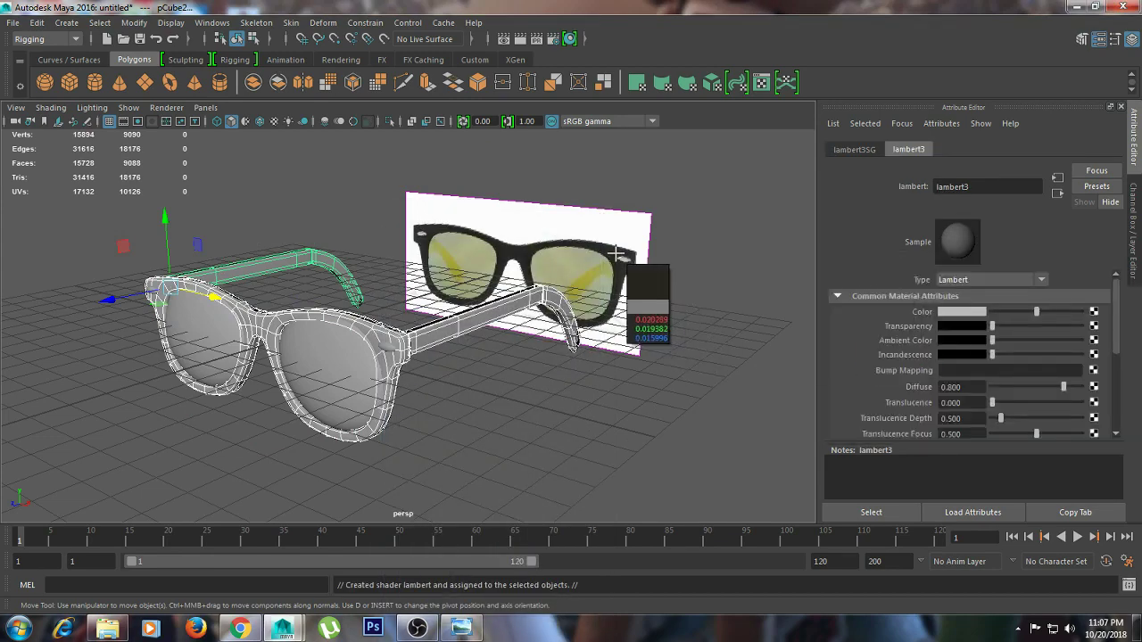
click(625, 257)
Clear the selection and select the left hinge stud
click(599, 382)
click(393, 348)
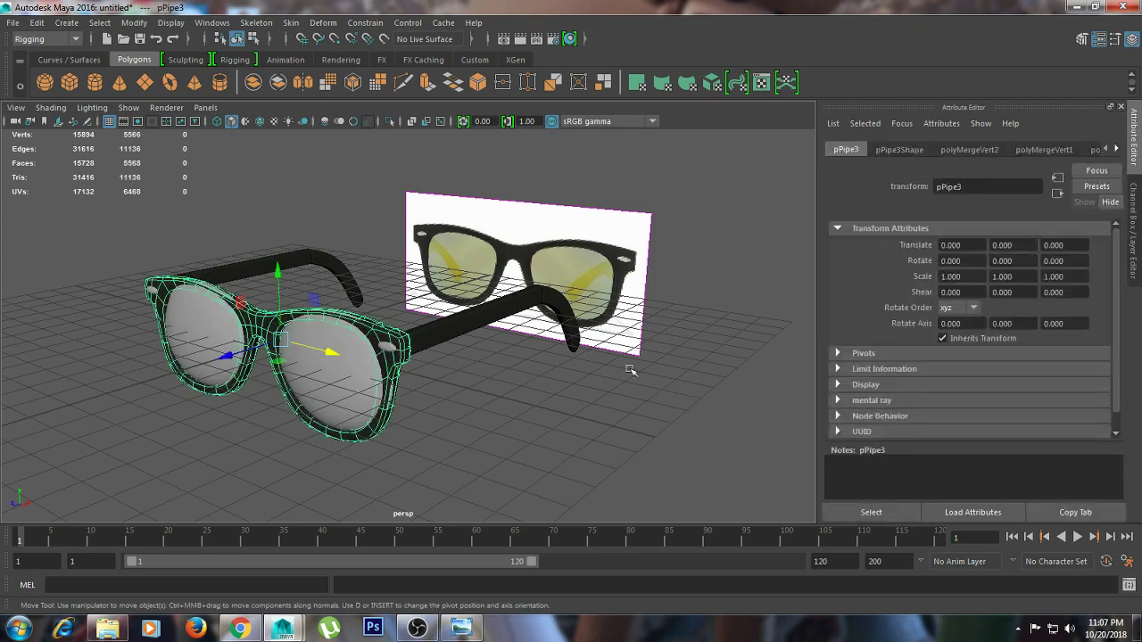
click(149, 290)
Give both hinge studs a new Lambert, lambert4, eyedropped pale grey from the reference studs
shift+click(389, 348)
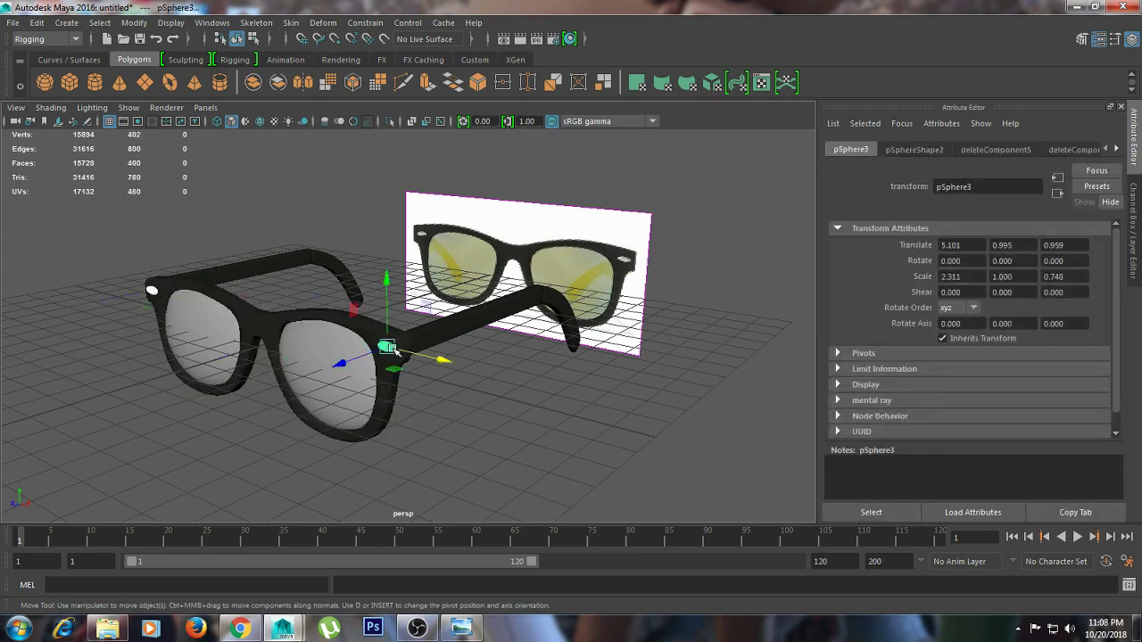
right_drag(389, 349, 393, 554)
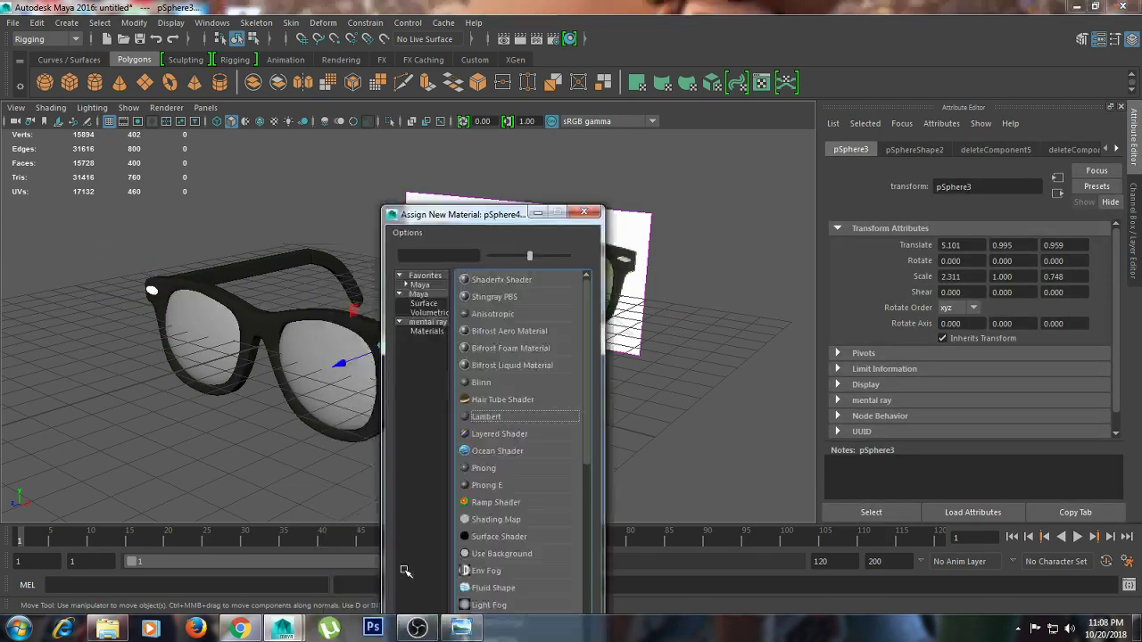
click(497, 416)
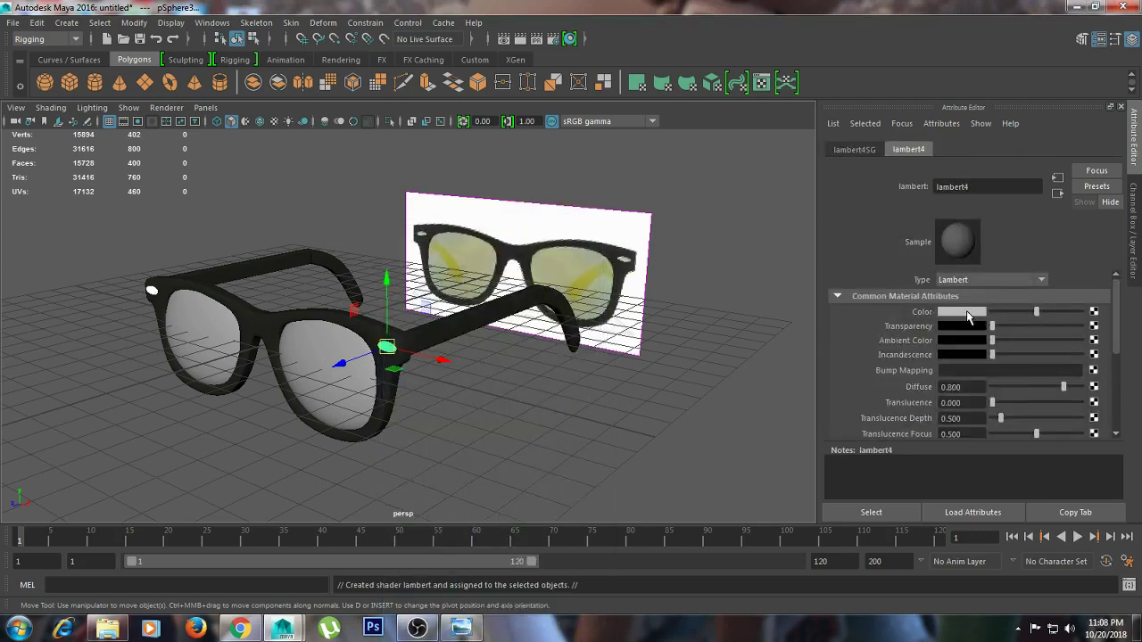
click(969, 314)
click(883, 285)
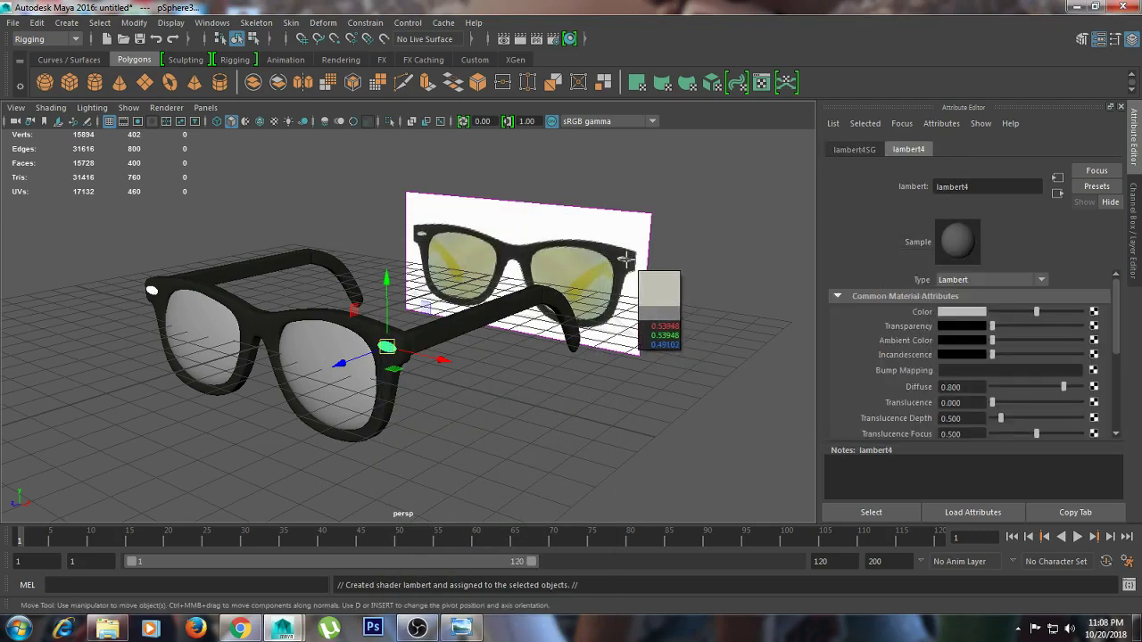
click(685, 379)
scroll(681, 378, down, 2)
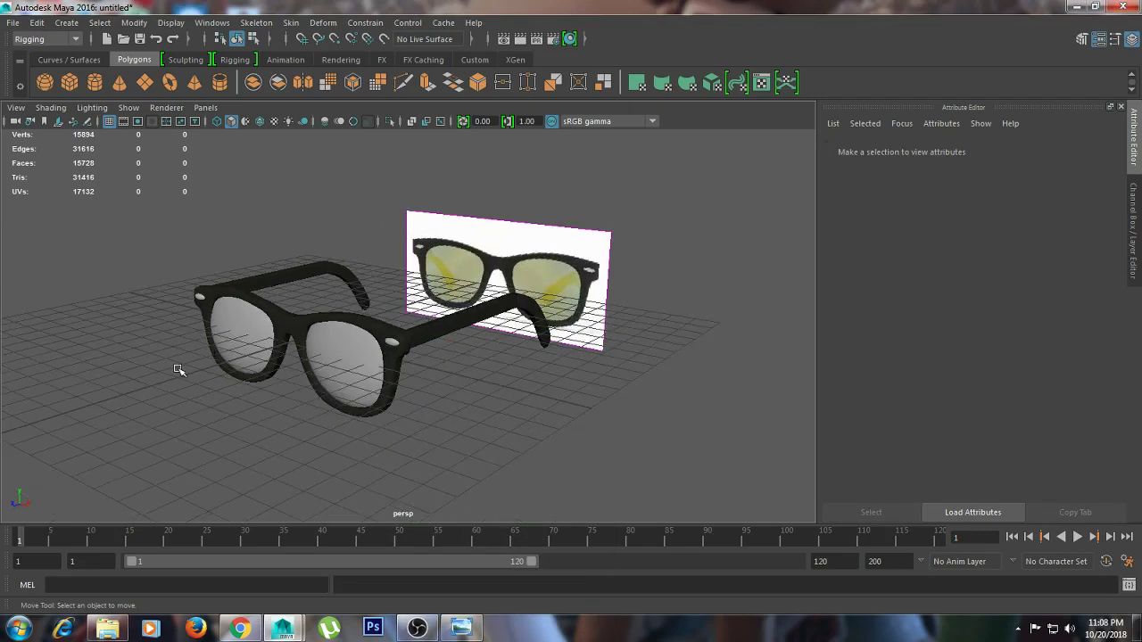
click(215, 350)
Assign both lenses a new Lambert, lambert5, eyedropped olive-yellow from the reference lenses
shift+click(351, 384)
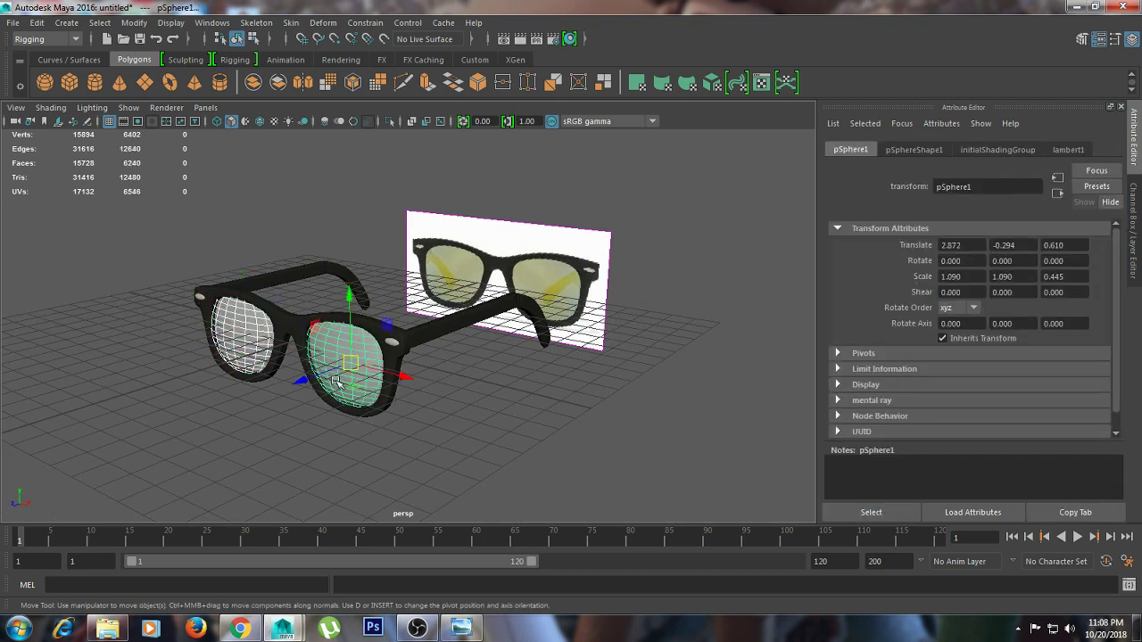
right_drag(335, 382, 357, 568)
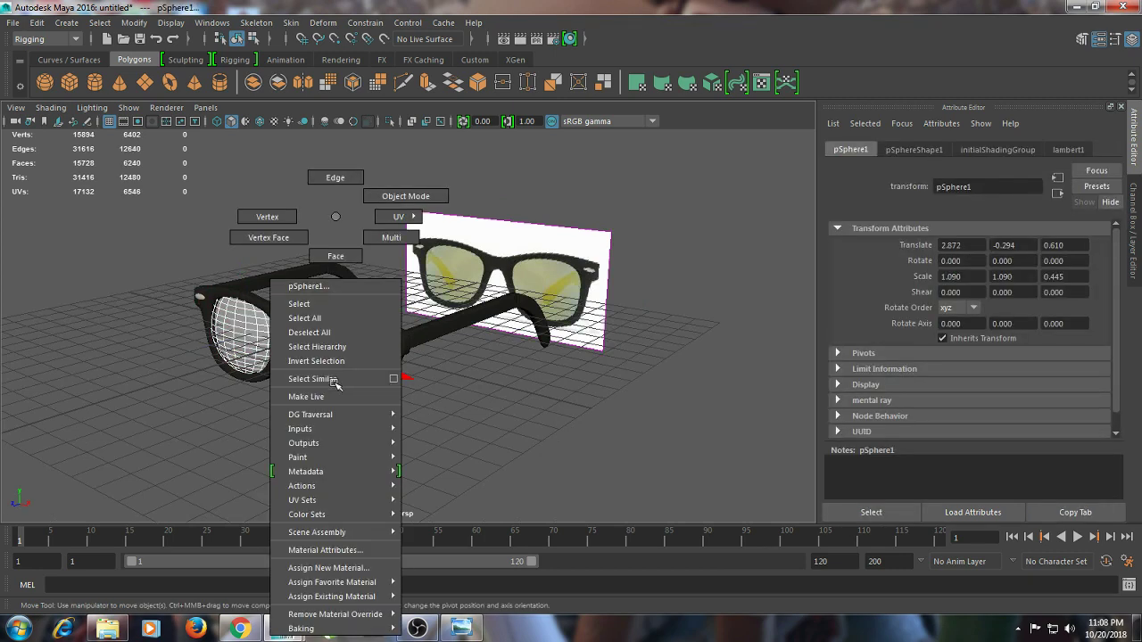
click(357, 568)
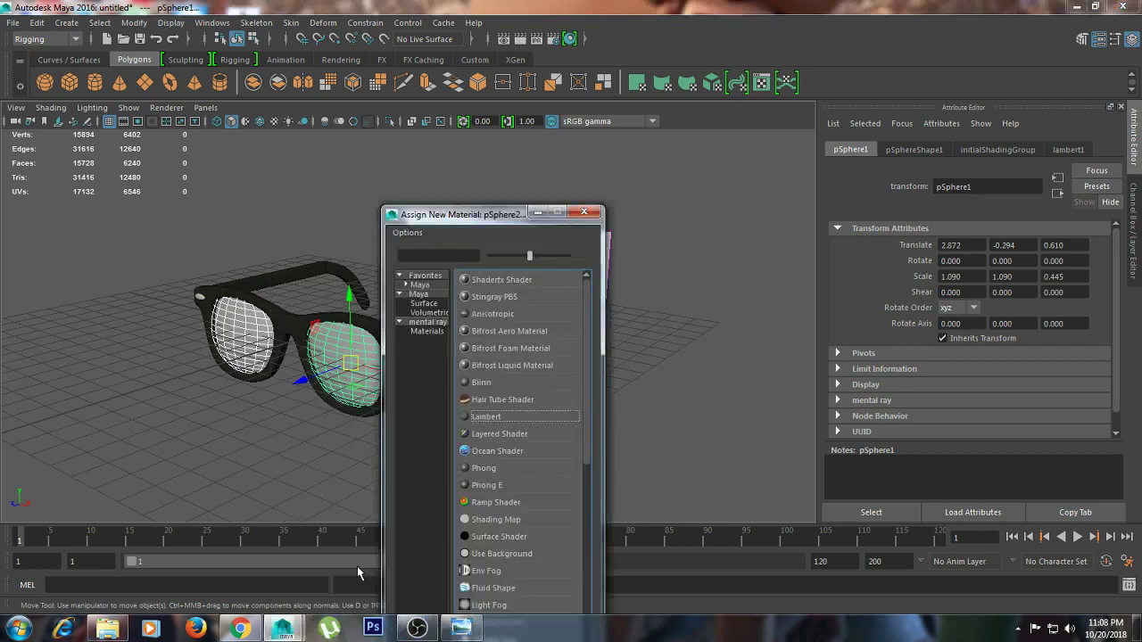
click(486, 418)
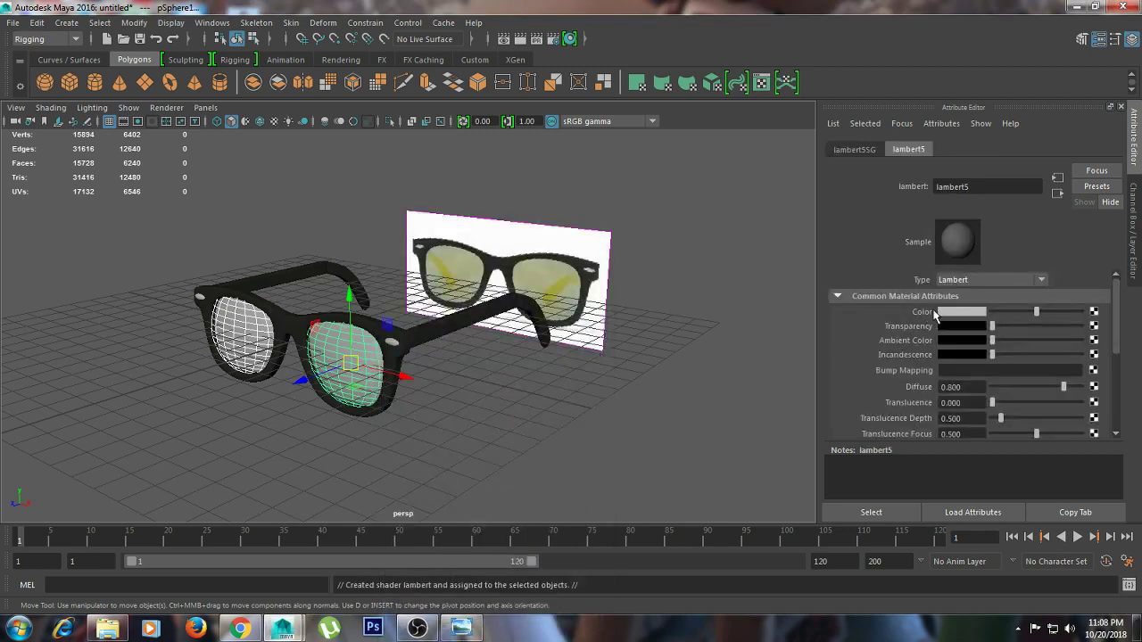
click(947, 314)
click(862, 284)
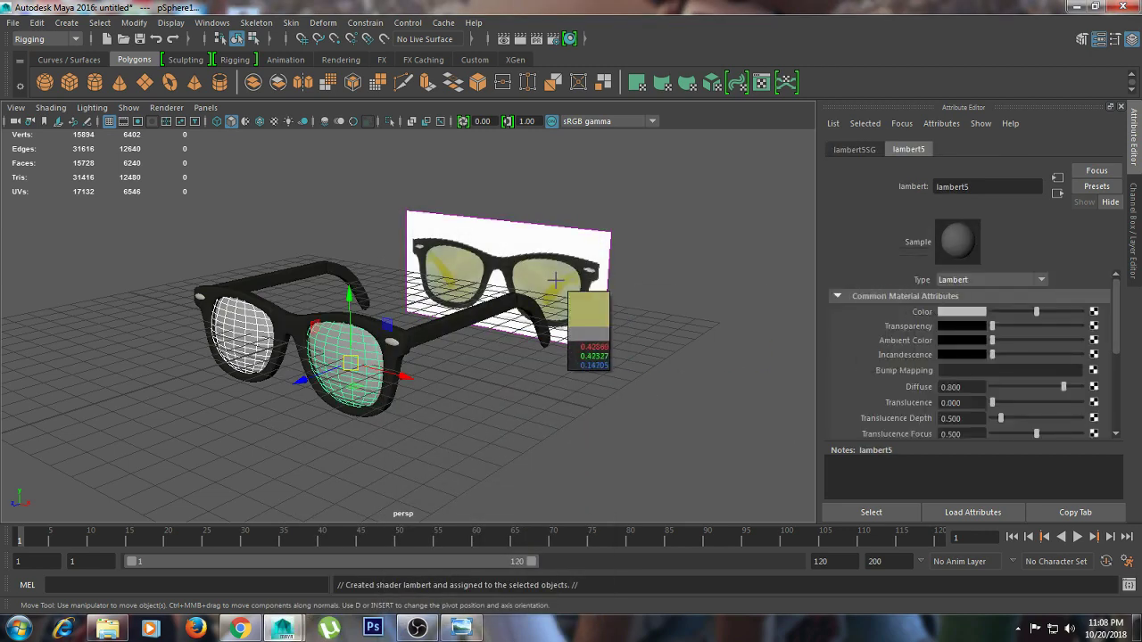
click(548, 274)
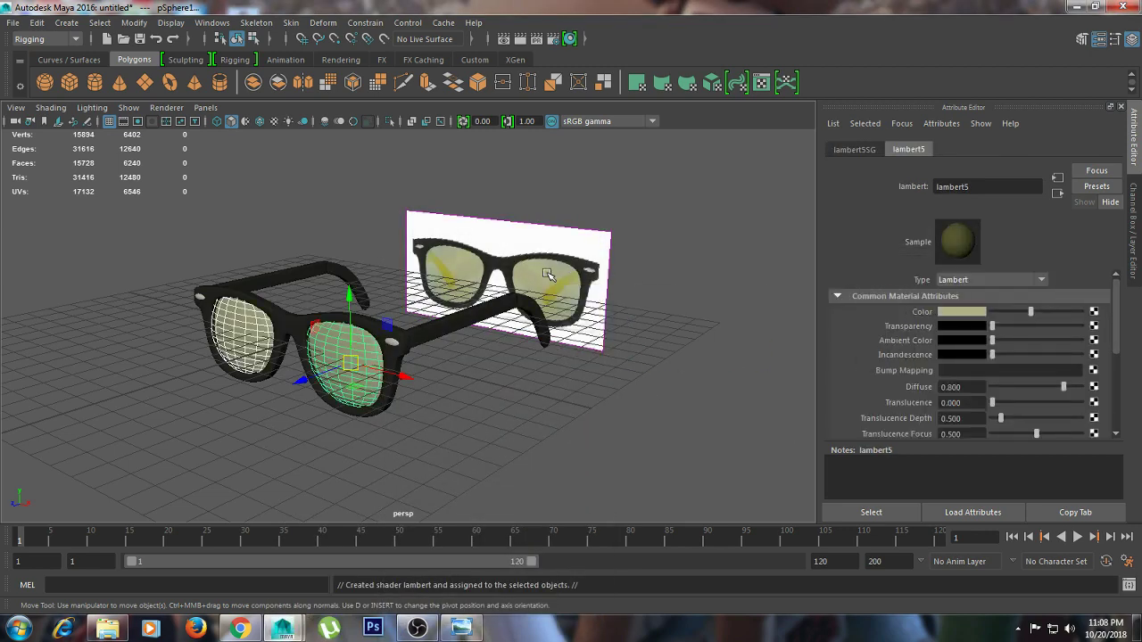
click(952, 314)
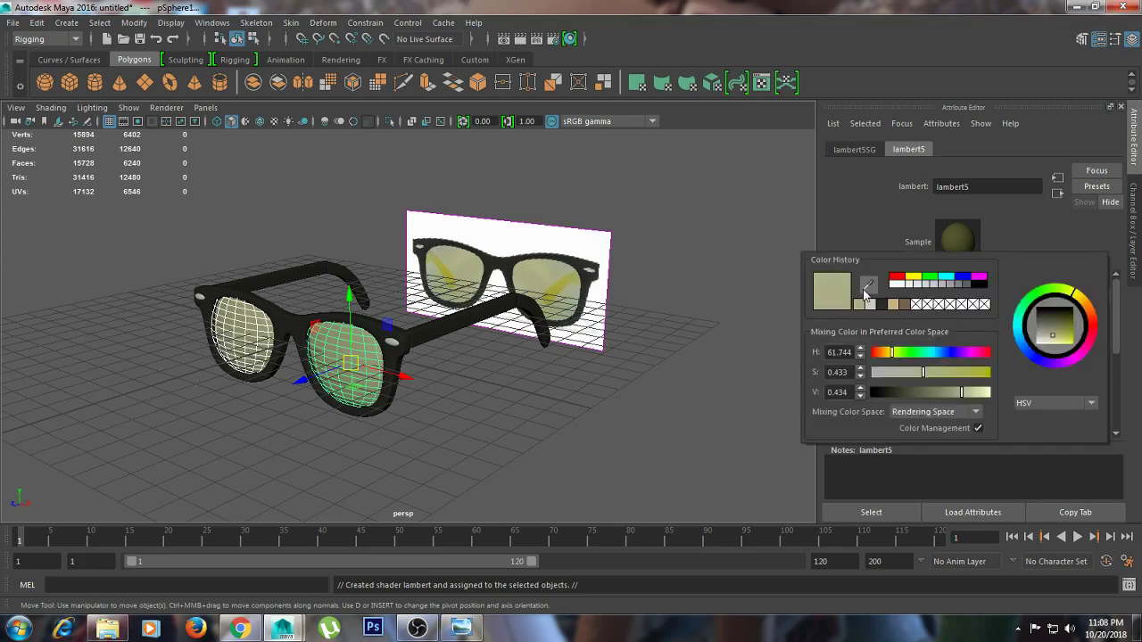
click(864, 293)
click(565, 284)
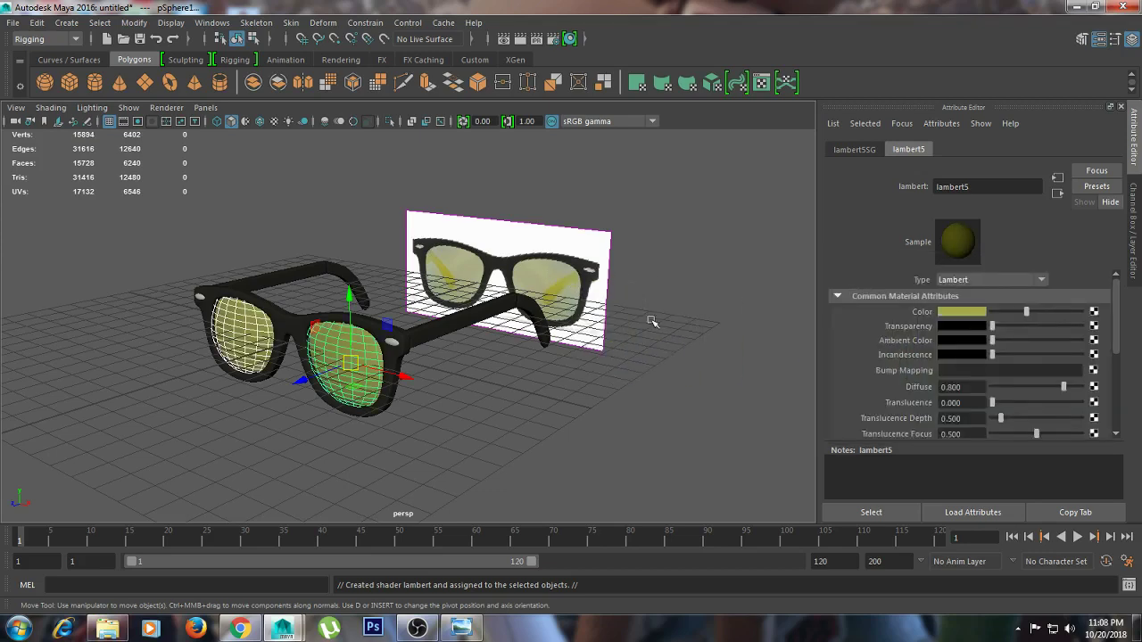
Deselect and orbit to a low side view to judge the lens colour
click(678, 321)
mouse_move(683, 321)
alt+mouse_down()
mouse_move(585, 314)
mouse_move(681, 319)
alt+mouse_up()
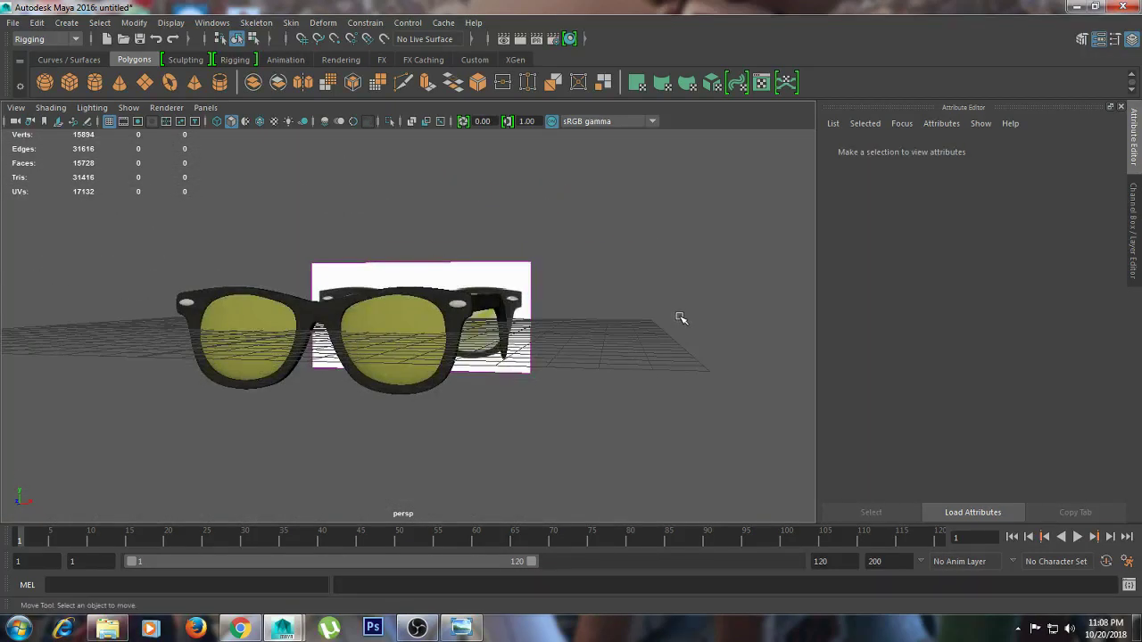
scroll(536, 327, up, 3)
right_click(541, 321)
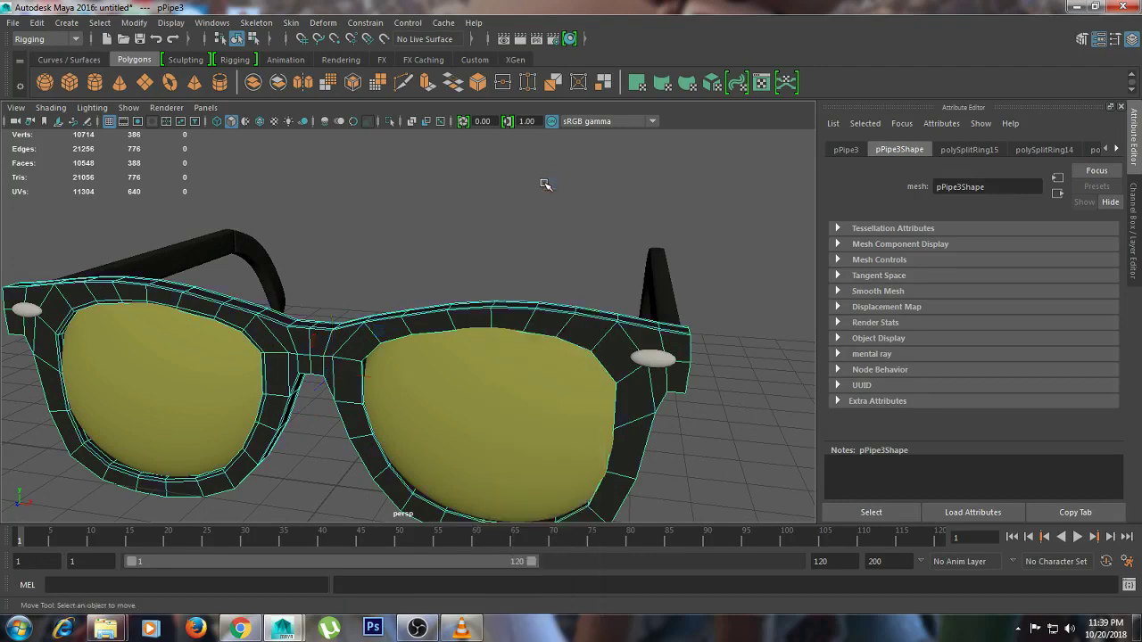
Try an edge loop around the right lens opening, then undo it
click(531, 319)
shift+right_click(531, 317)
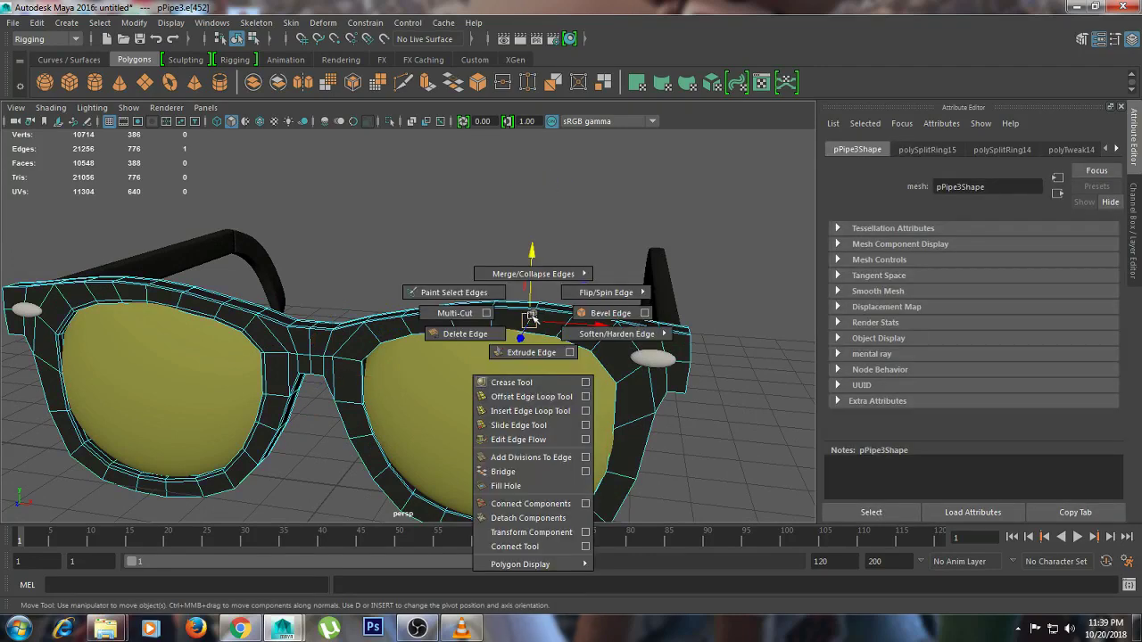
click(544, 408)
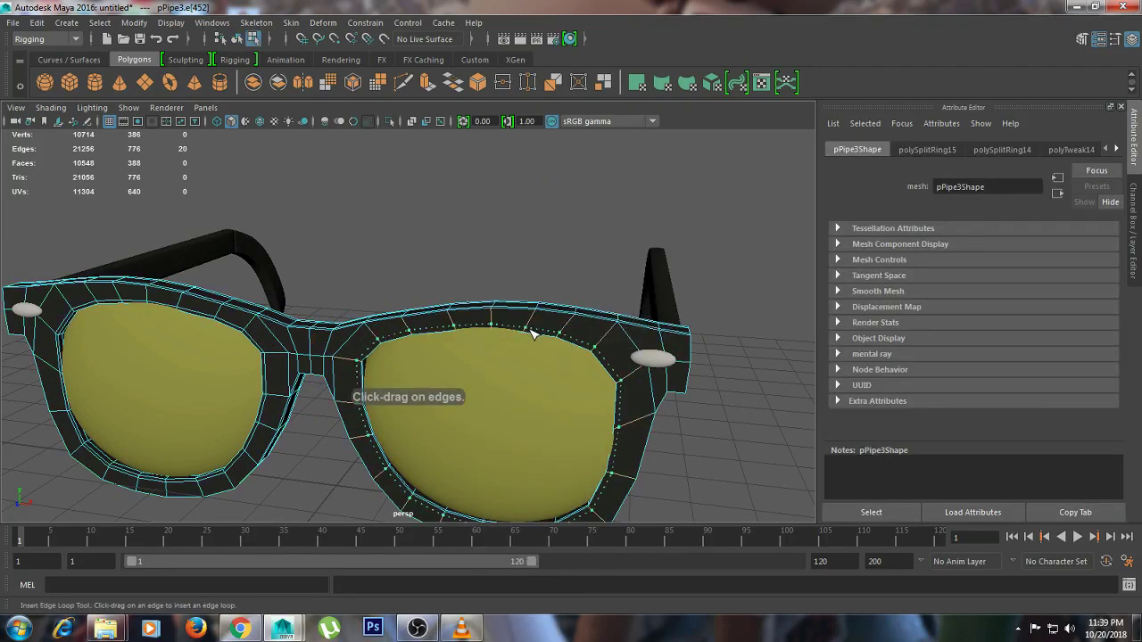
click(532, 335)
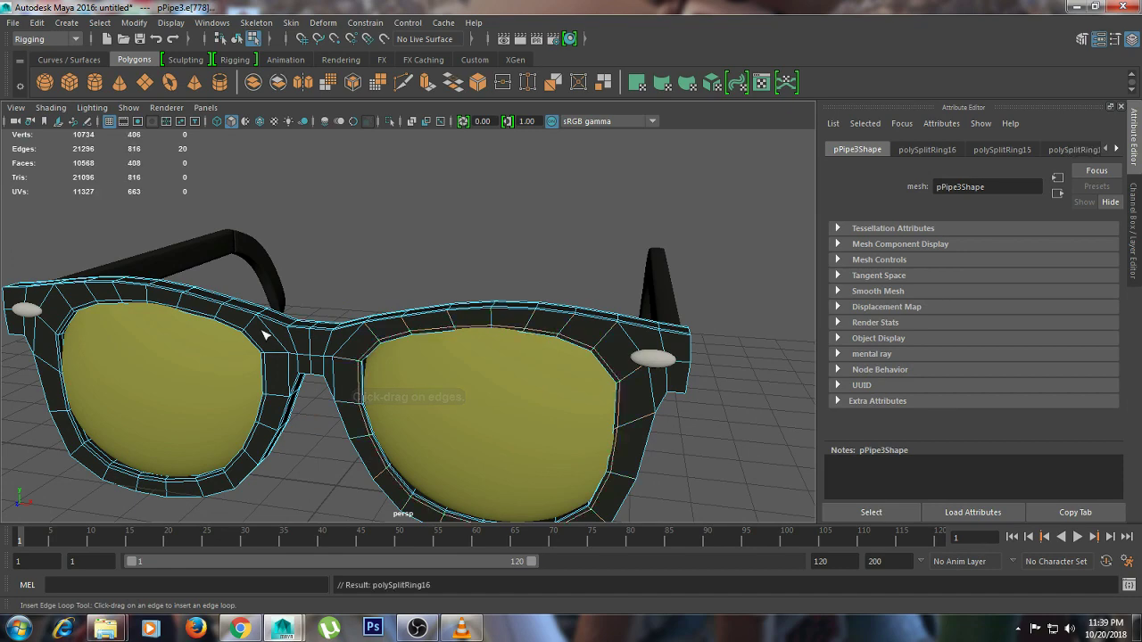
key(ctrl+z)
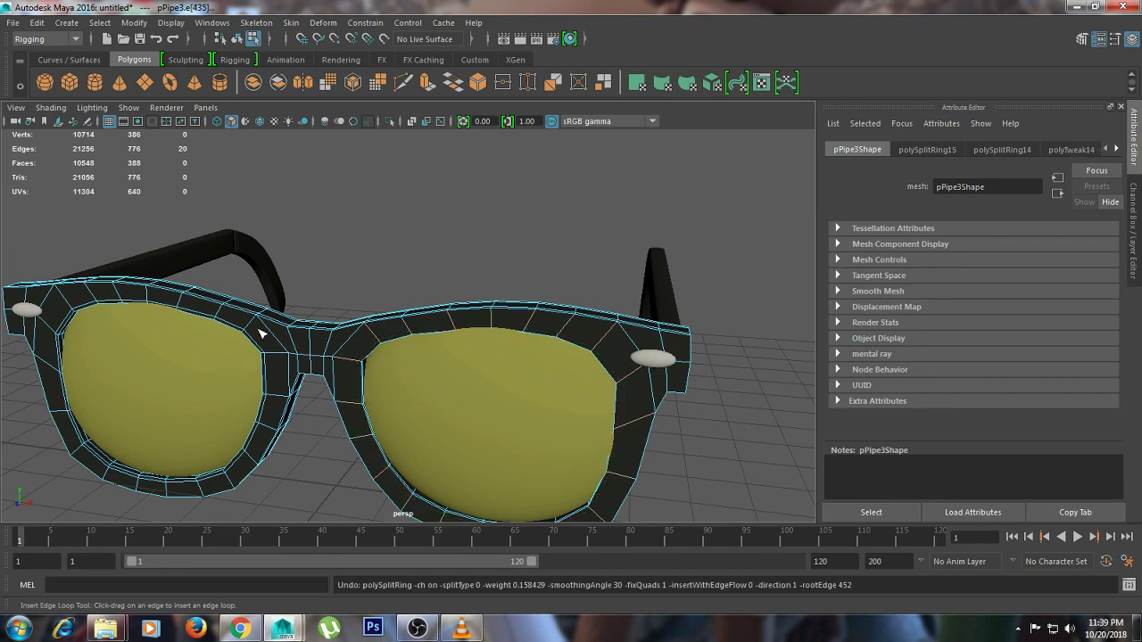
Delete the extra edge loop near the nose bridge
mouse_move(308, 352)
alt+mouse_down()
mouse_move(273, 327)
mouse_move(318, 323)
alt+mouse_up()
scroll(311, 331, up, 3)
scroll(303, 321, up, 2)
key(w)
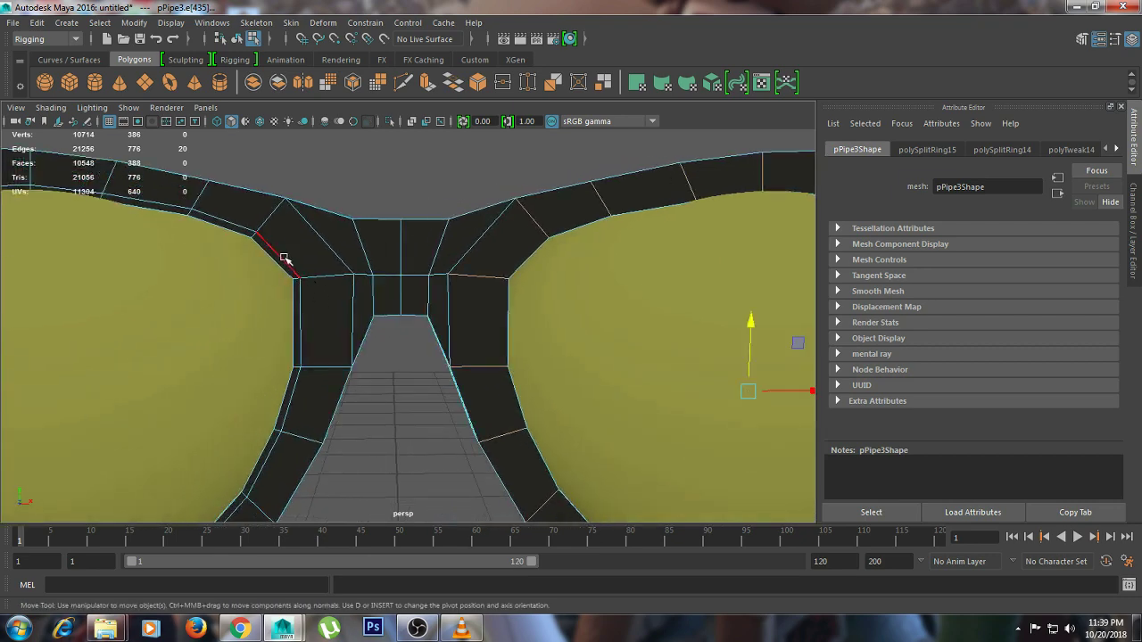
shift+right_drag(285, 259, 255, 270)
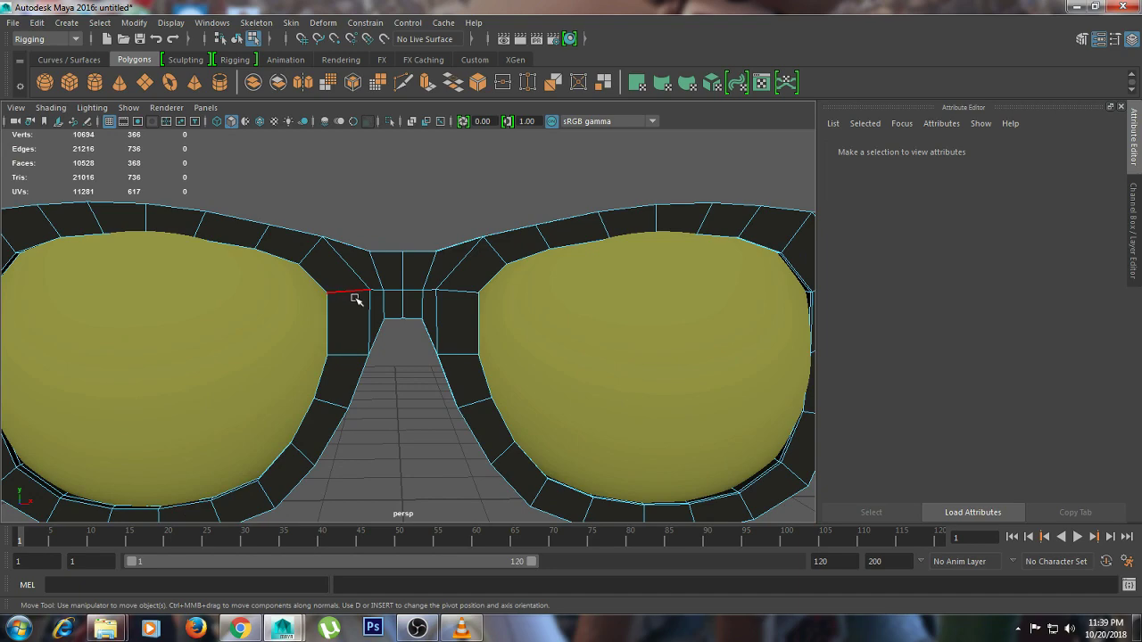
Insert a support edge loop just inside each lens opening
mouse_move(377, 295)
alt+mouse_down()
mouse_move(428, 294)
mouse_move(315, 294)
alt+mouse_up()
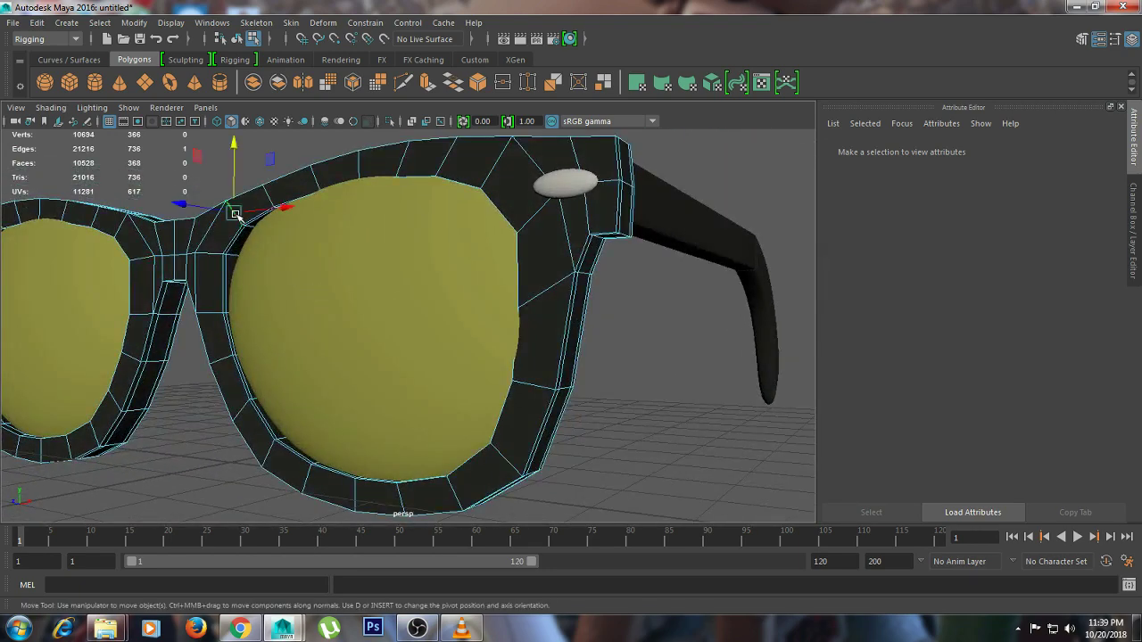
shift+right_drag(237, 216, 251, 308)
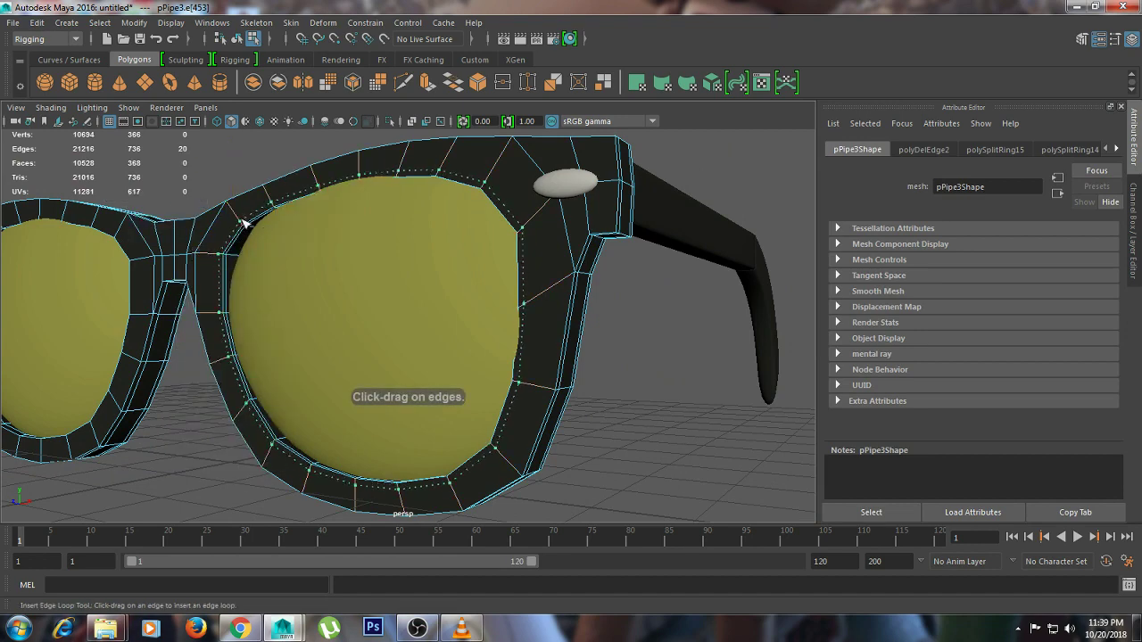
alt+drag(247, 225, 444, 228)
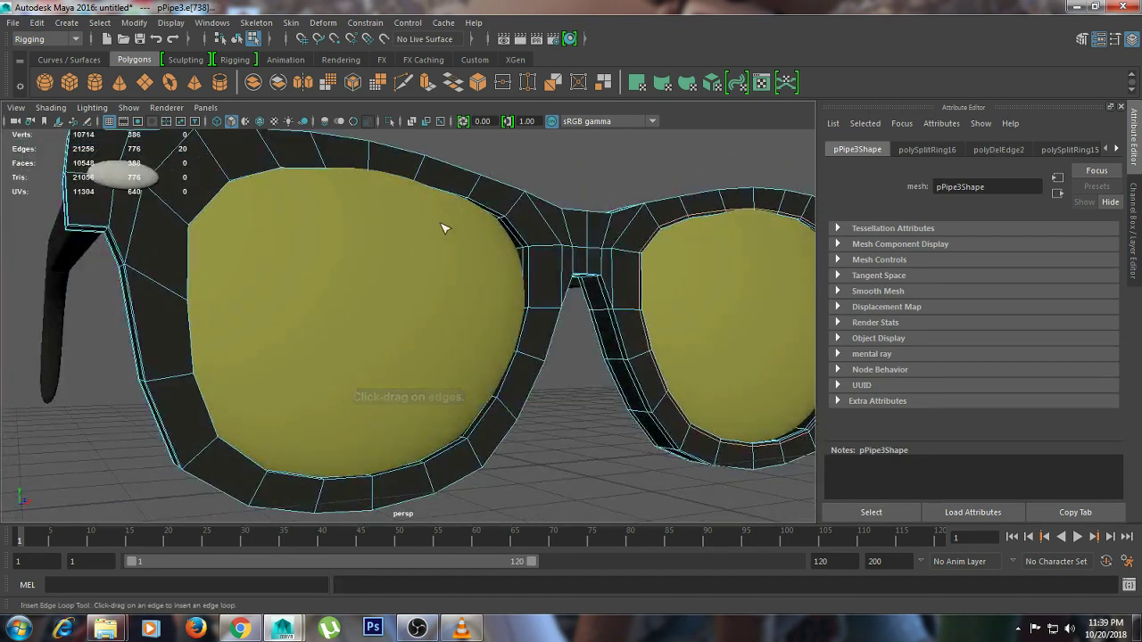
click(506, 213)
Preview the frame smoothed from three-quarter and frontal views
mouse_move(517, 223)
alt+mouse_down()
mouse_move(620, 245)
mouse_move(587, 253)
alt+mouse_up()
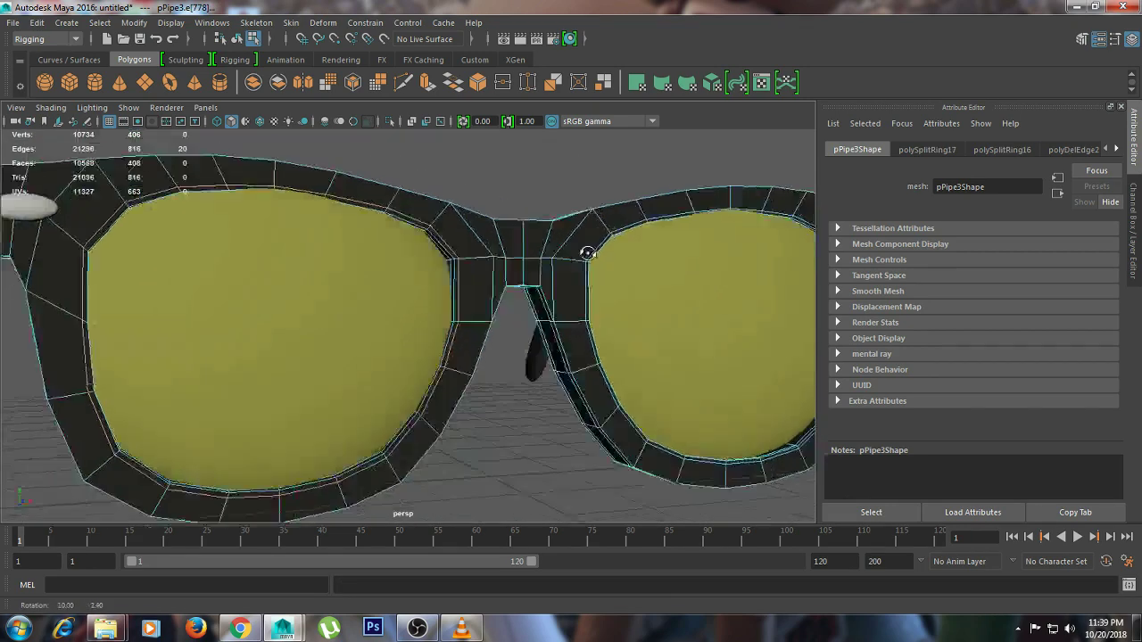
alt+right_drag(587, 253, 543, 255)
alt+drag(542, 255, 464, 255)
alt+right_drag(464, 254, 357, 250)
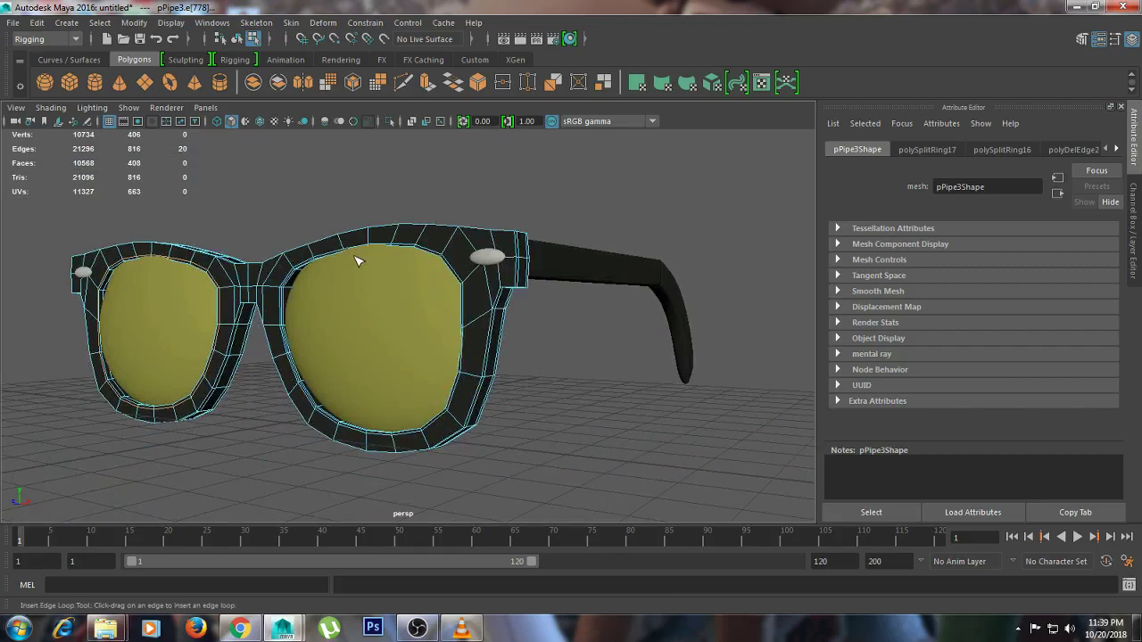
key(3)
key(w)
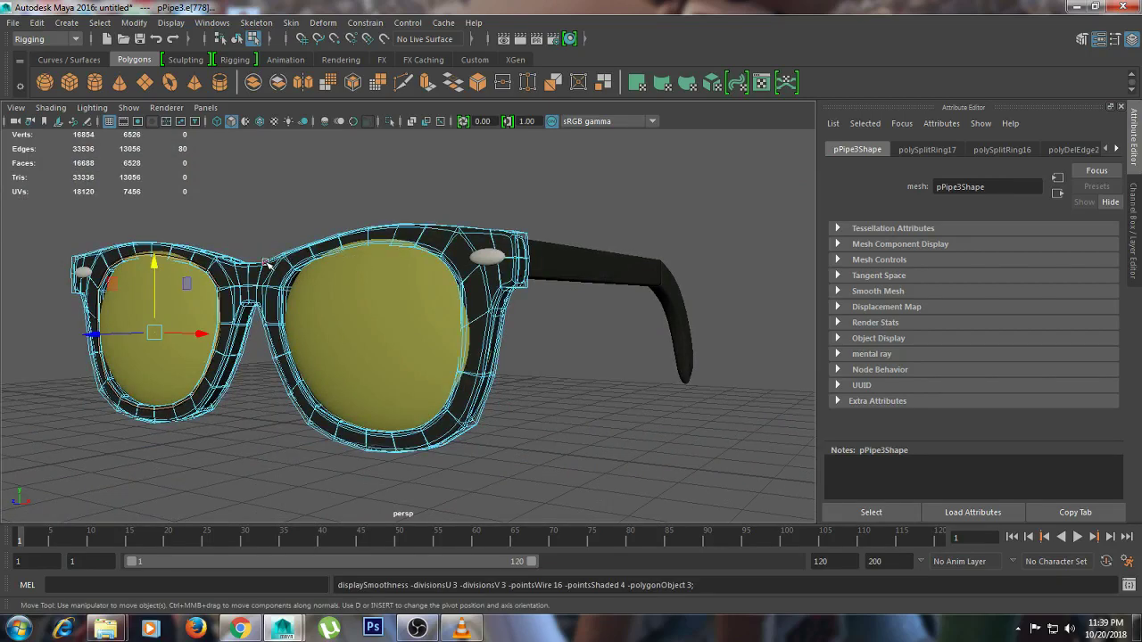
right_drag(267, 262, 348, 195)
Select both lens spheres and nudge them slightly into place
click(347, 199)
mouse_move(347, 199)
alt+mouse_down()
mouse_move(362, 222)
mouse_move(503, 235)
alt+mouse_up()
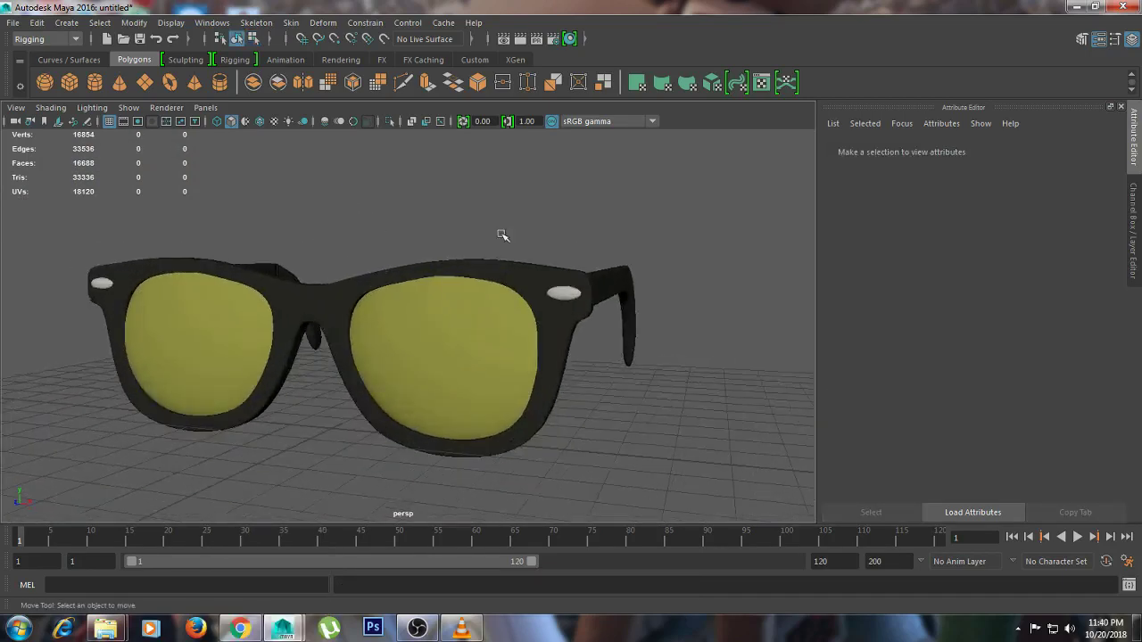
click(402, 316)
alt+drag(389, 328, 401, 312)
shift+click(191, 304)
alt+drag(191, 303, 196, 376)
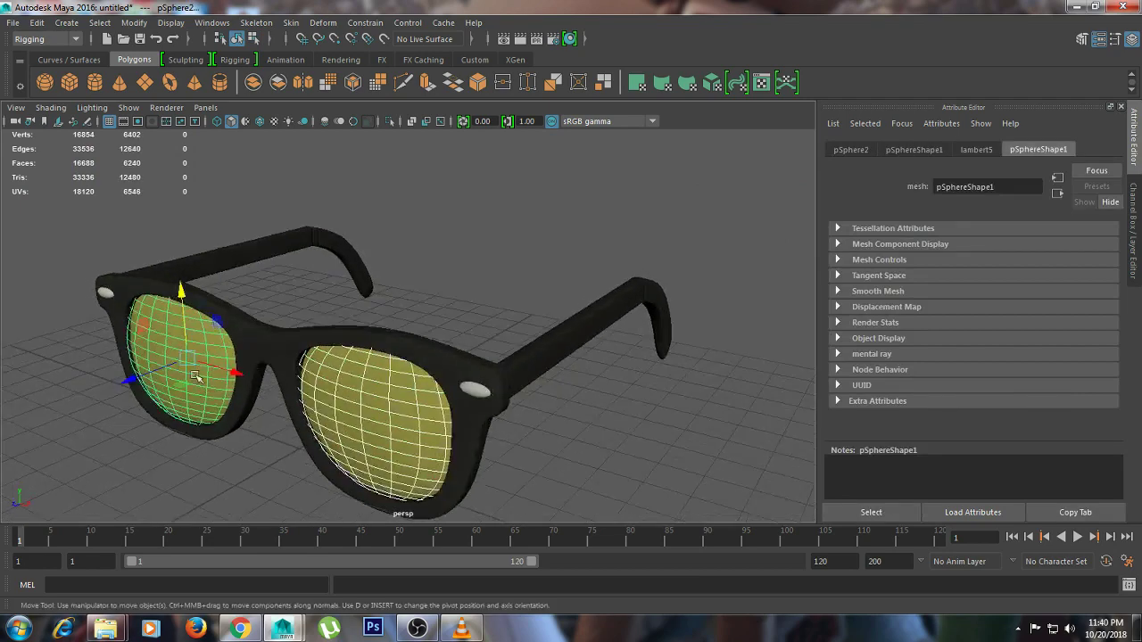
middle_drag(129, 380, 128, 382)
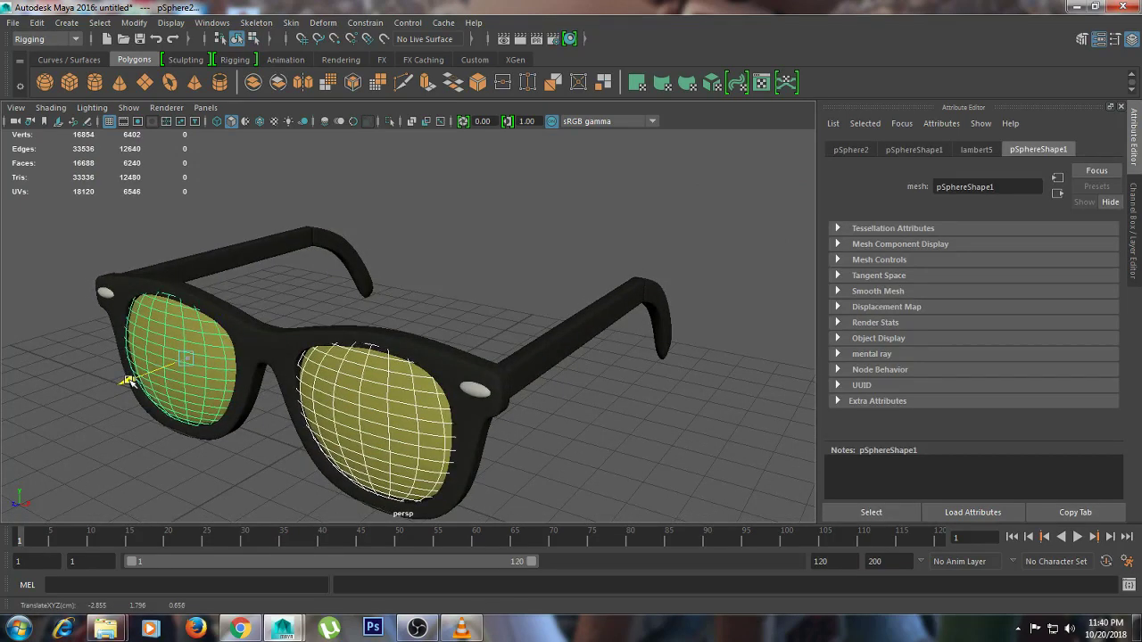
Reselect the right and left lenses from a three-quarter view
click(405, 295)
alt+drag(405, 295, 483, 284)
key(ctrl+z)
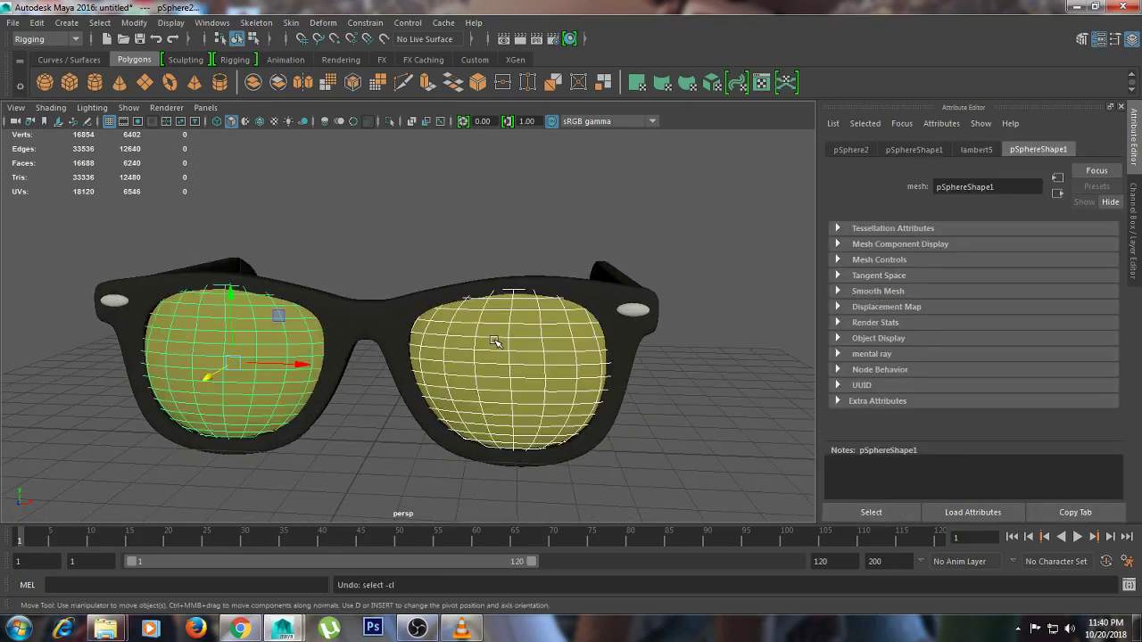
click(513, 241)
mouse_move(512, 241)
alt+mouse_down()
mouse_move(480, 242)
mouse_move(541, 237)
mouse_move(550, 247)
mouse_move(500, 287)
mouse_move(441, 293)
alt+mouse_up()
click(546, 275)
scroll(565, 284, up, 3)
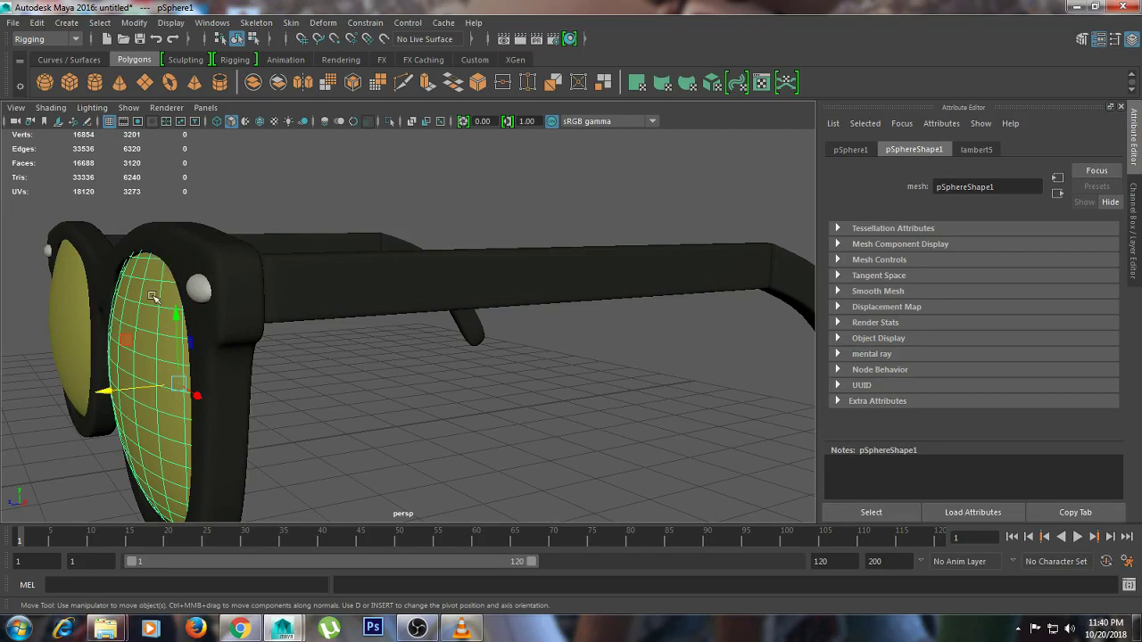
shift+click(50, 303)
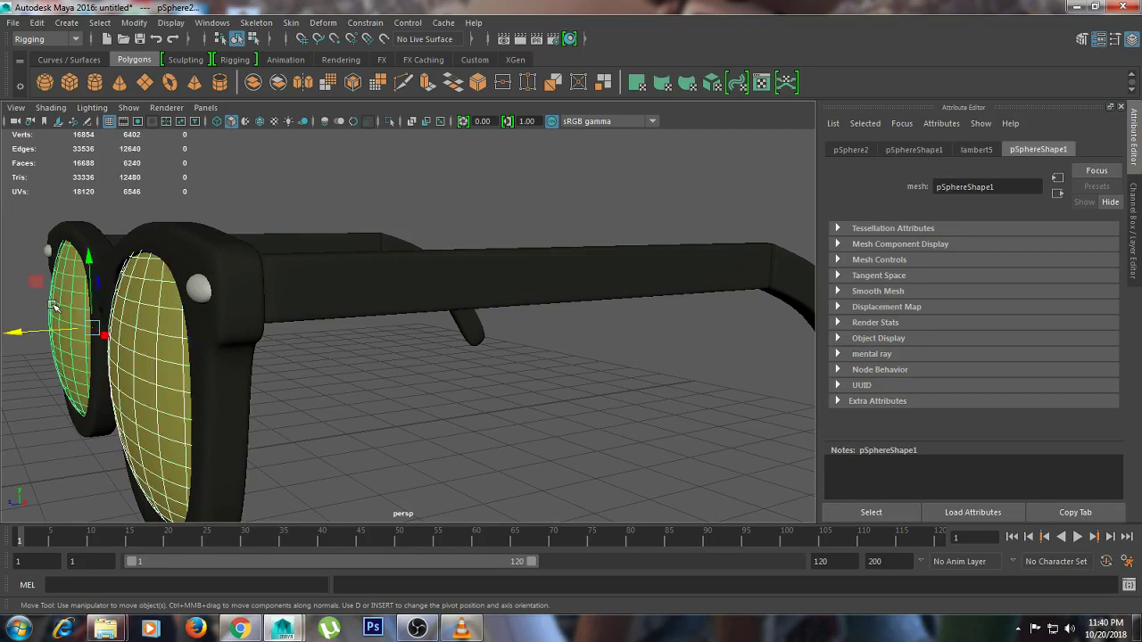
Flatten both lenses front to back with the Scale tool, then frame the glasses
key(e)
key(r)
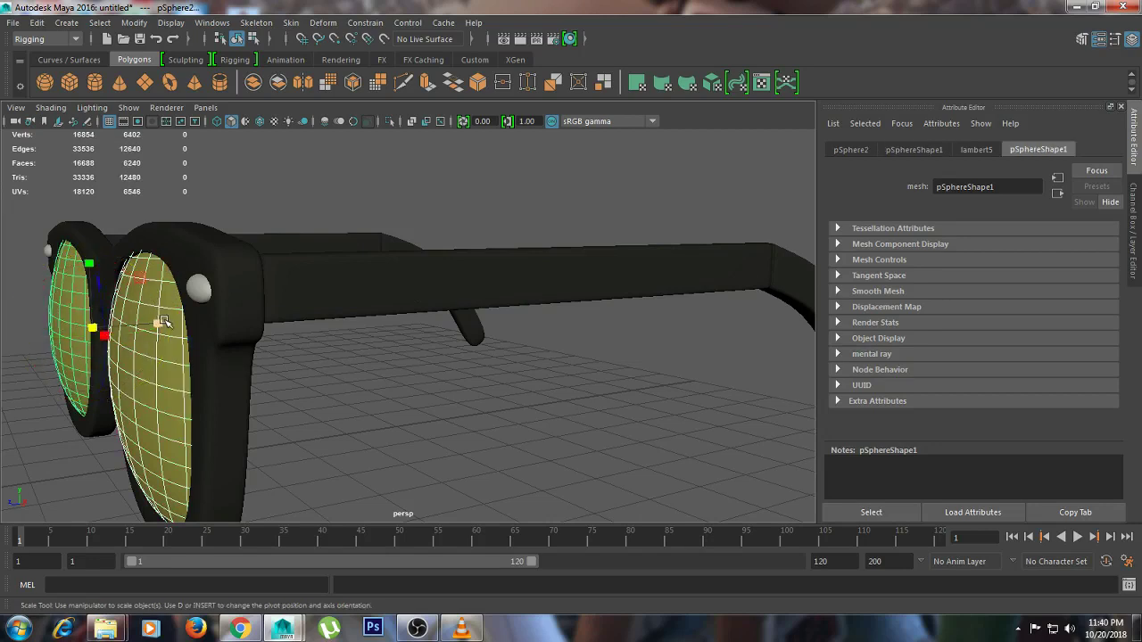
drag(163, 323, 158, 321)
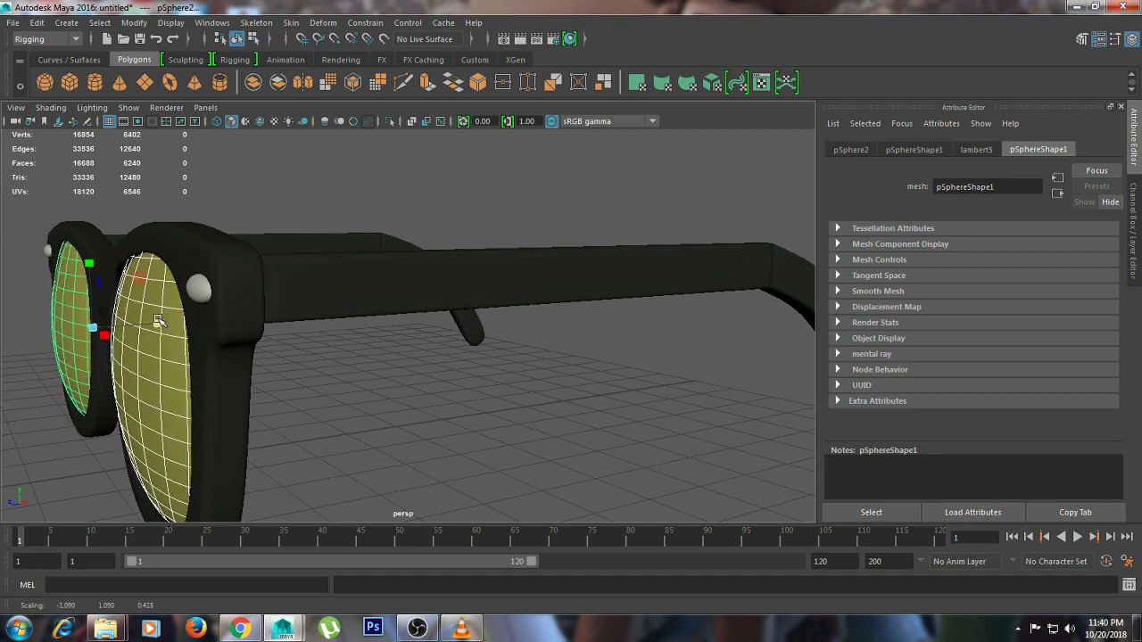
click(339, 197)
key(f)
mouse_move(439, 193)
alt+mouse_down()
mouse_move(484, 209)
mouse_move(541, 293)
alt+mouse_up()
click(540, 294)
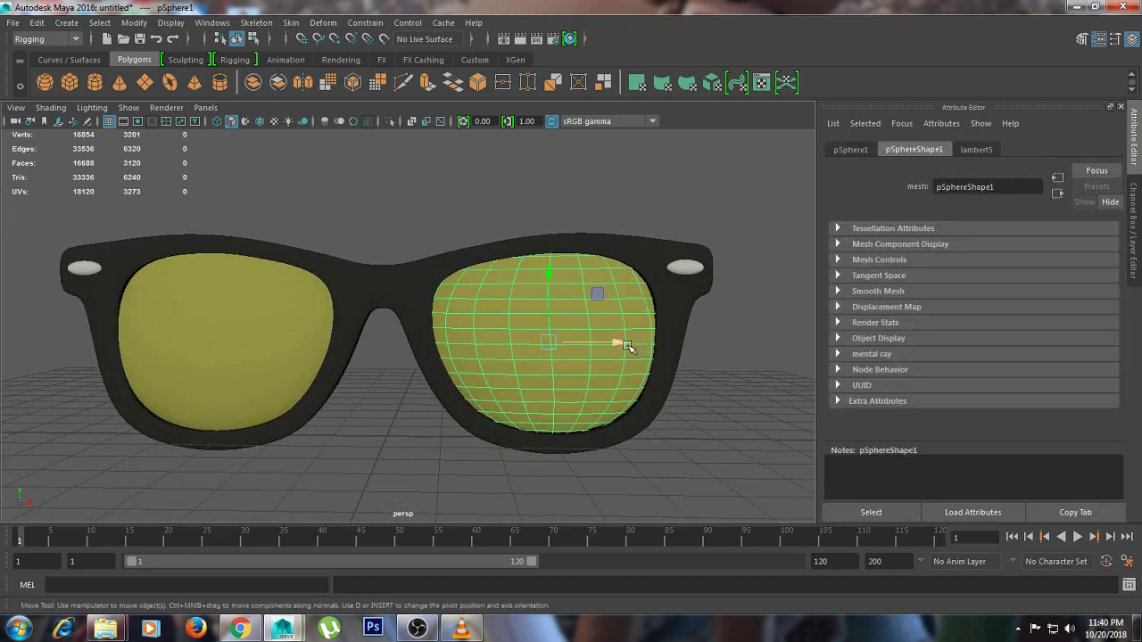
click(740, 387)
mouse_move(740, 387)
alt+mouse_down()
mouse_move(678, 377)
mouse_move(717, 378)
alt+mouse_up()
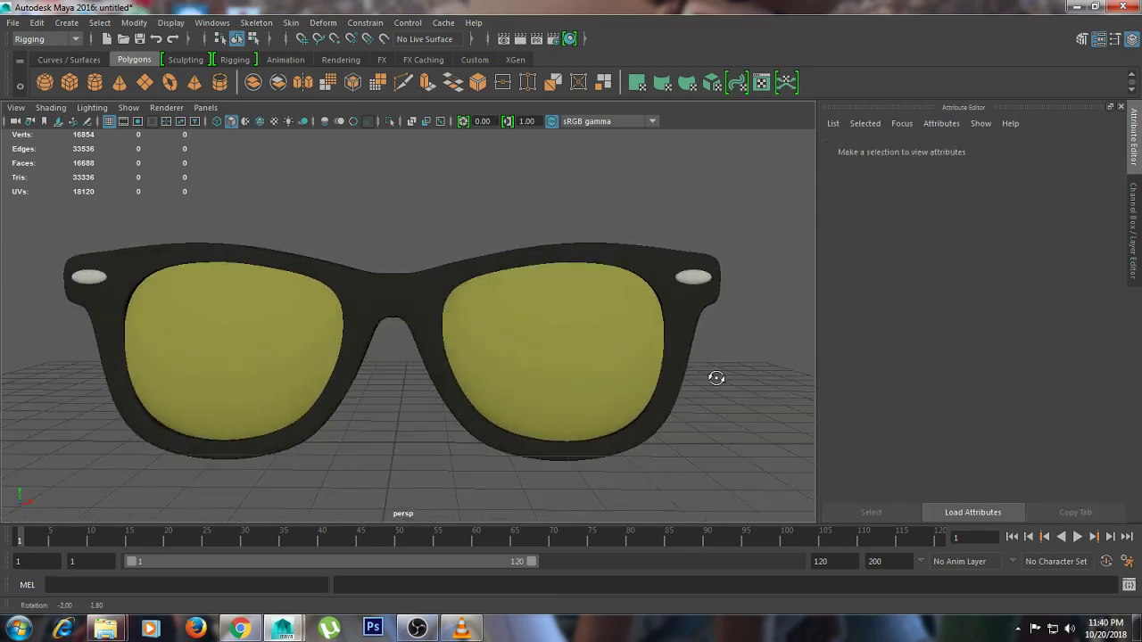
Select only the two lenses, dropping the frame from the selection
click(634, 359)
key(w)
shift+click(596, 355)
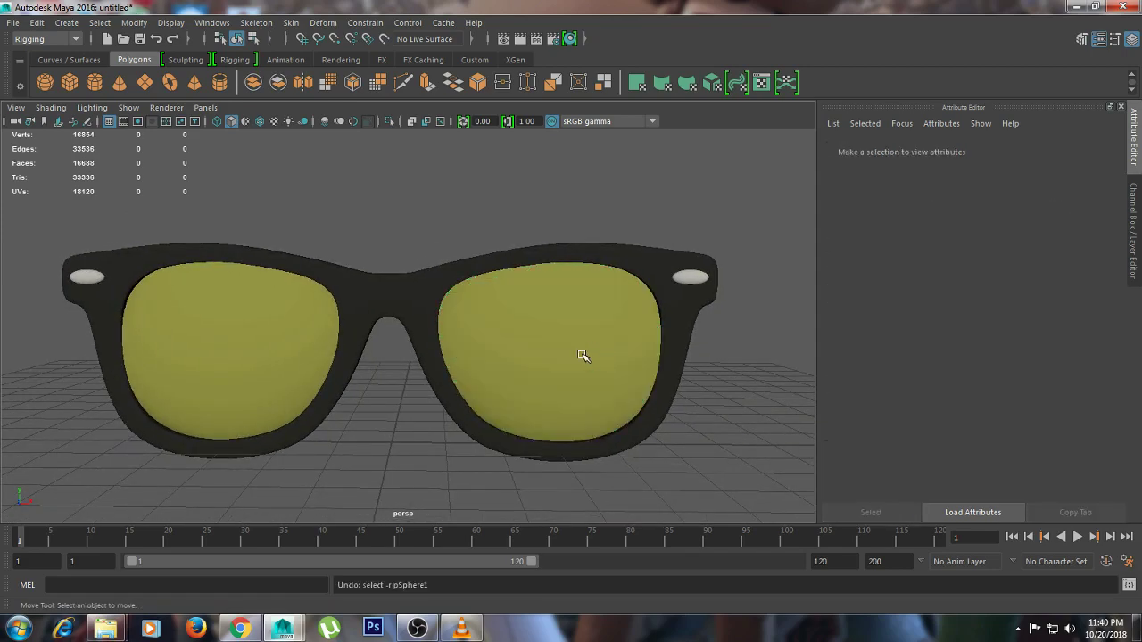
shift+click(584, 357)
shift+click(377, 348)
shift+click(312, 336)
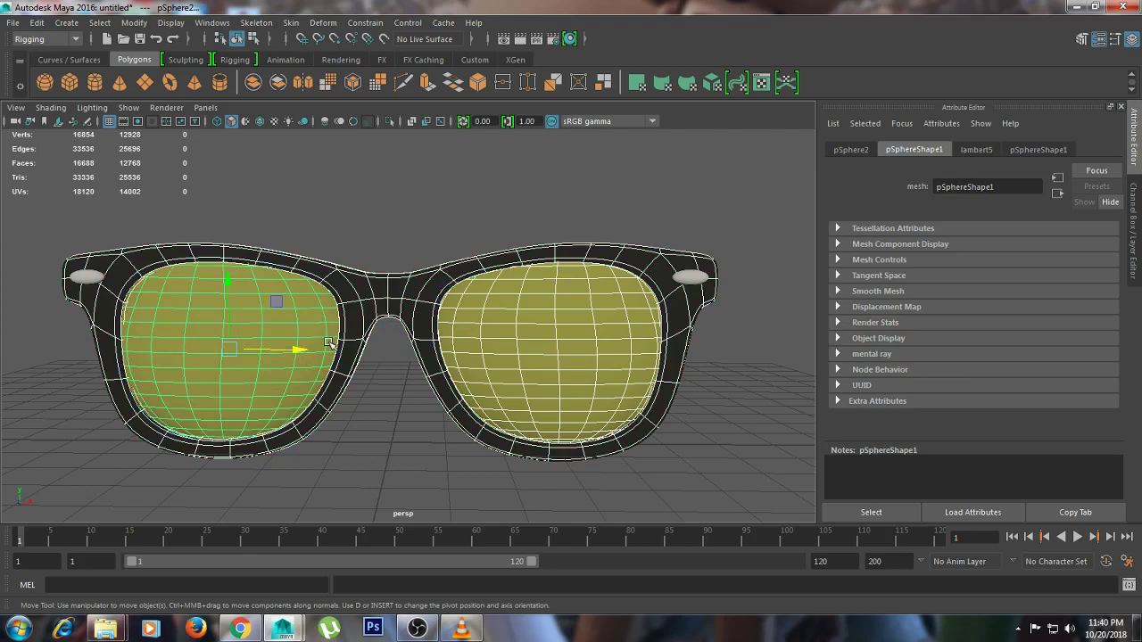
shift+click(373, 309)
Widen both lenses along X with the Scale tool, then deselect and tumble the view
key(r)
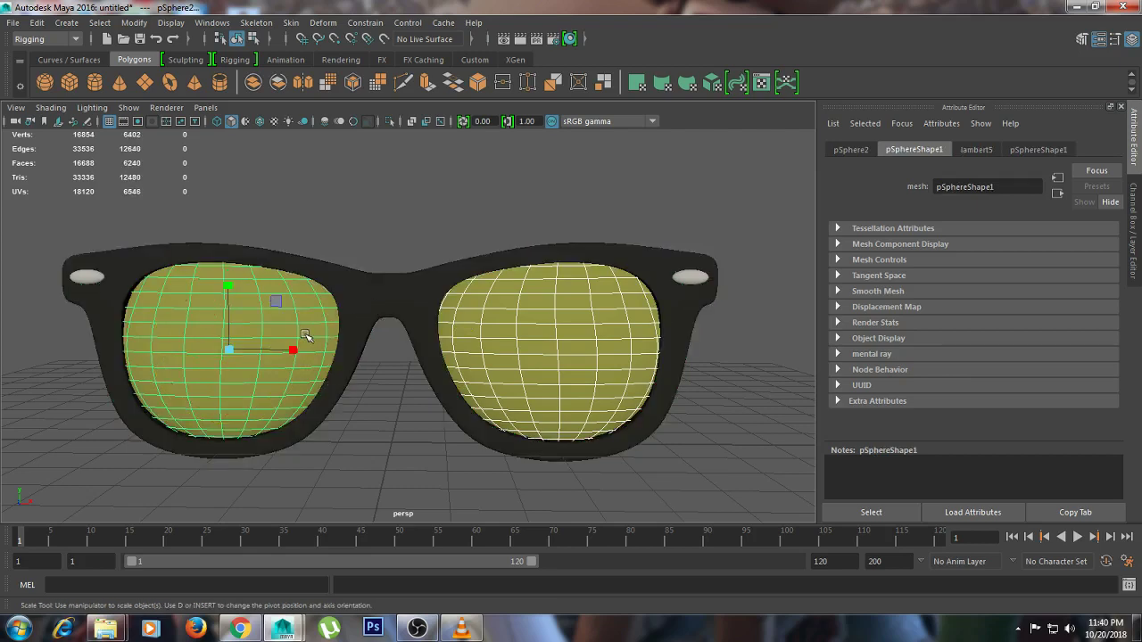
drag(301, 350, 300, 352)
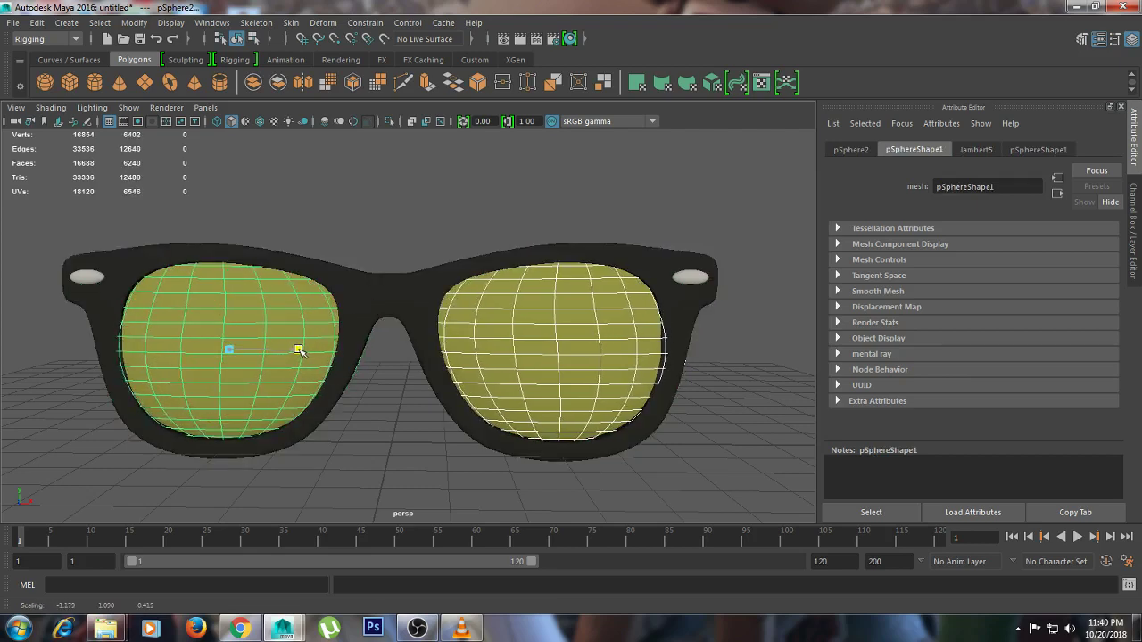
key(w)
click(300, 350)
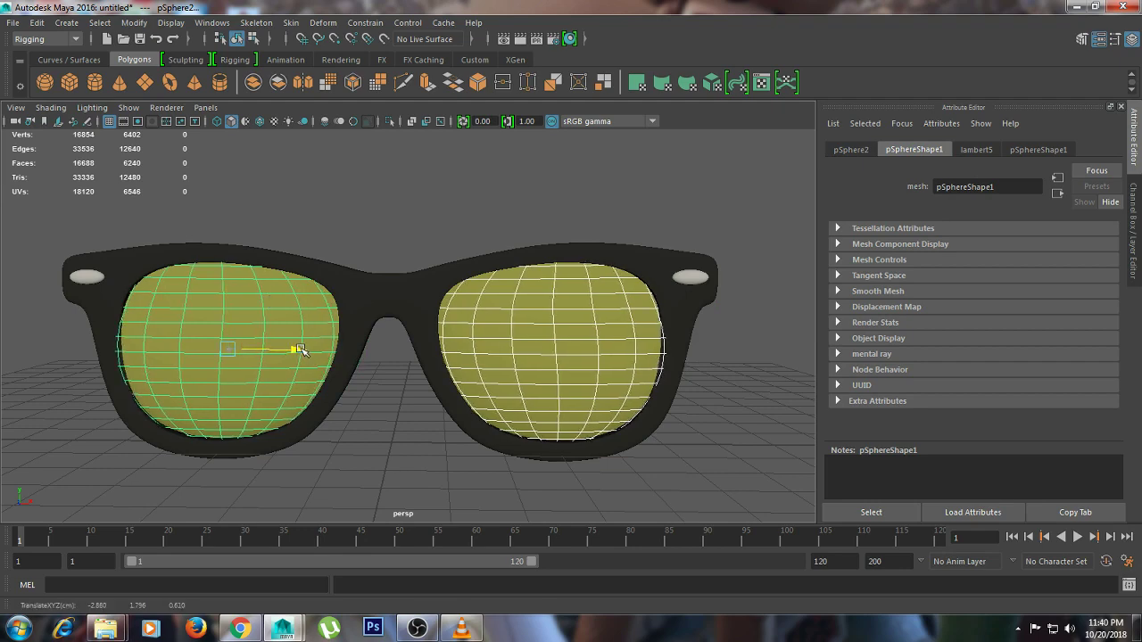
click(667, 428)
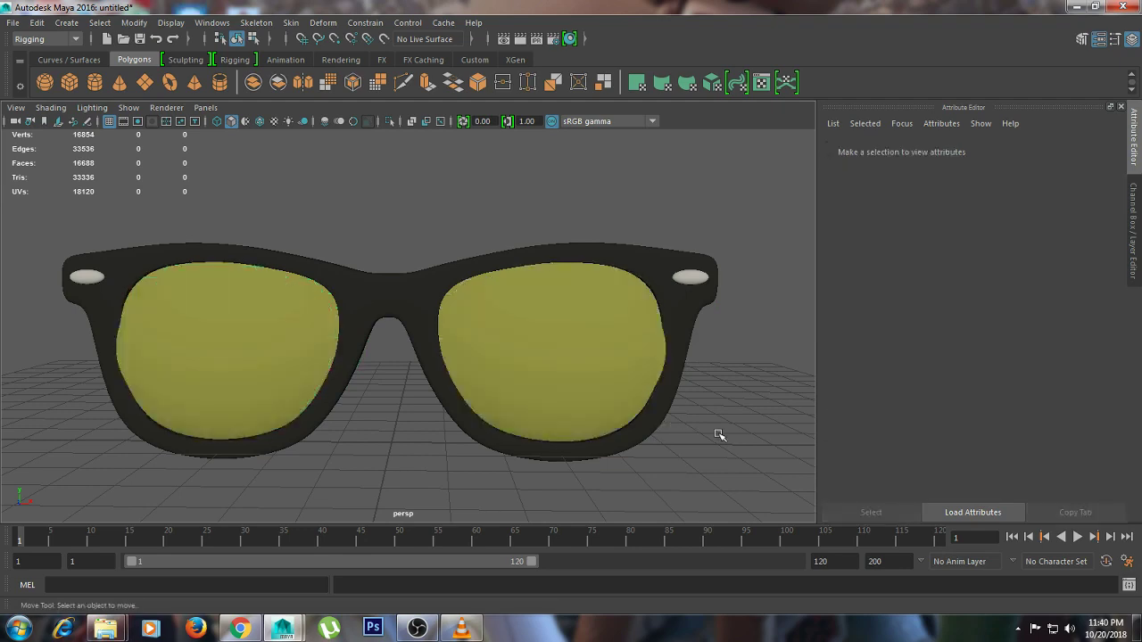
scroll(718, 430, down, 3)
key(ctrl+z)
key(ctrl+z)
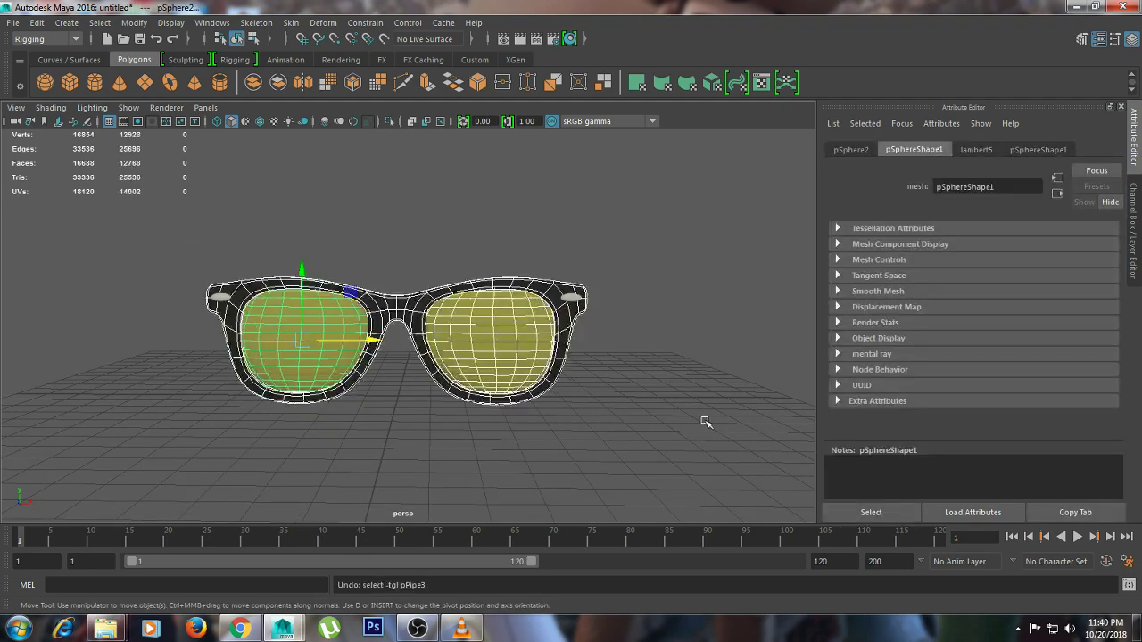
click(669, 413)
alt+right_drag(669, 413, 681, 416)
mouse_move(681, 416)
alt+mouse_down()
mouse_move(592, 401)
mouse_move(520, 413)
mouse_move(615, 323)
mouse_move(588, 362)
mouse_move(485, 387)
mouse_move(617, 387)
mouse_move(604, 378)
mouse_move(563, 411)
alt+mouse_up()
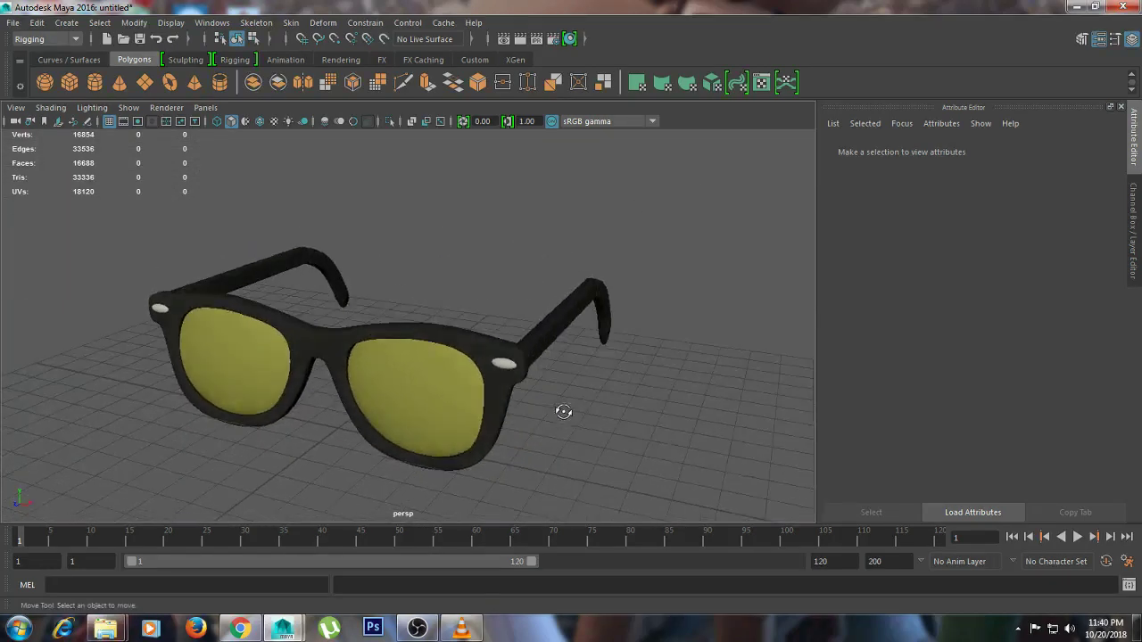
Smooth the black frame with Mesh > Smooth at 1 division
click(351, 325)
click(643, 337)
mouse_move(642, 337)
alt+mouse_down()
mouse_move(649, 345)
mouse_move(462, 331)
alt+mouse_up()
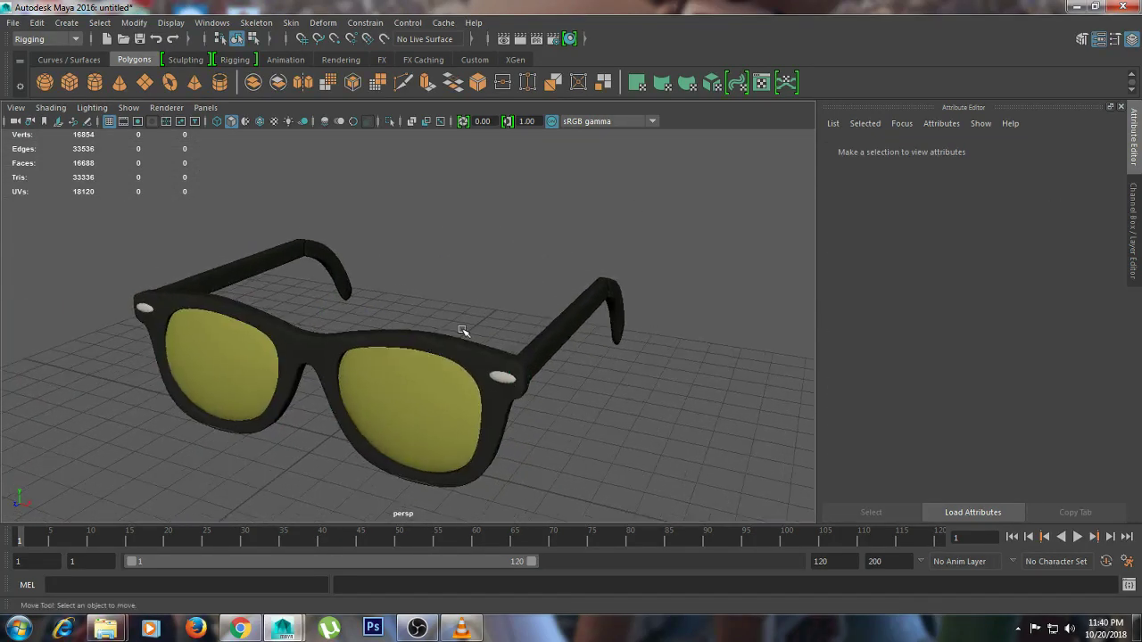
click(338, 334)
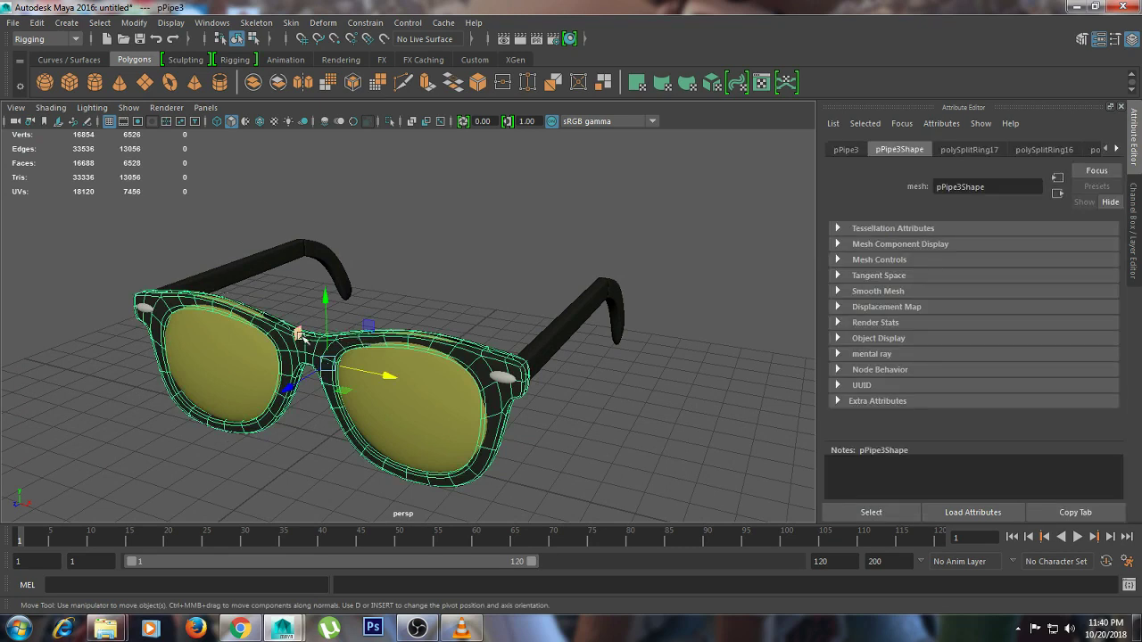
key(space)
click(130, 364)
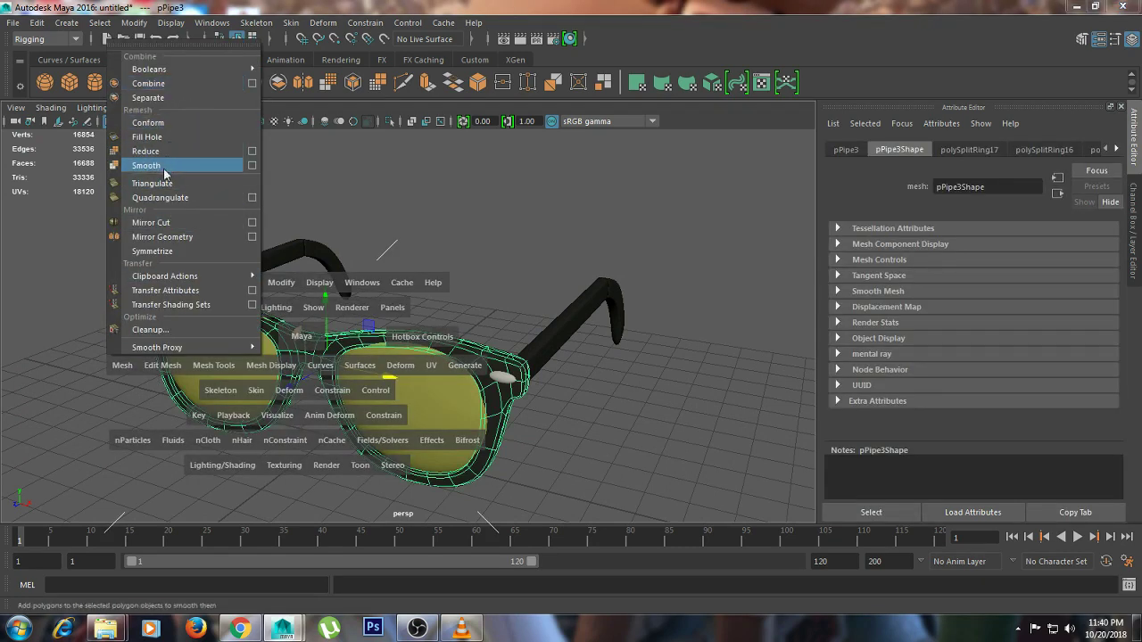
click(251, 168)
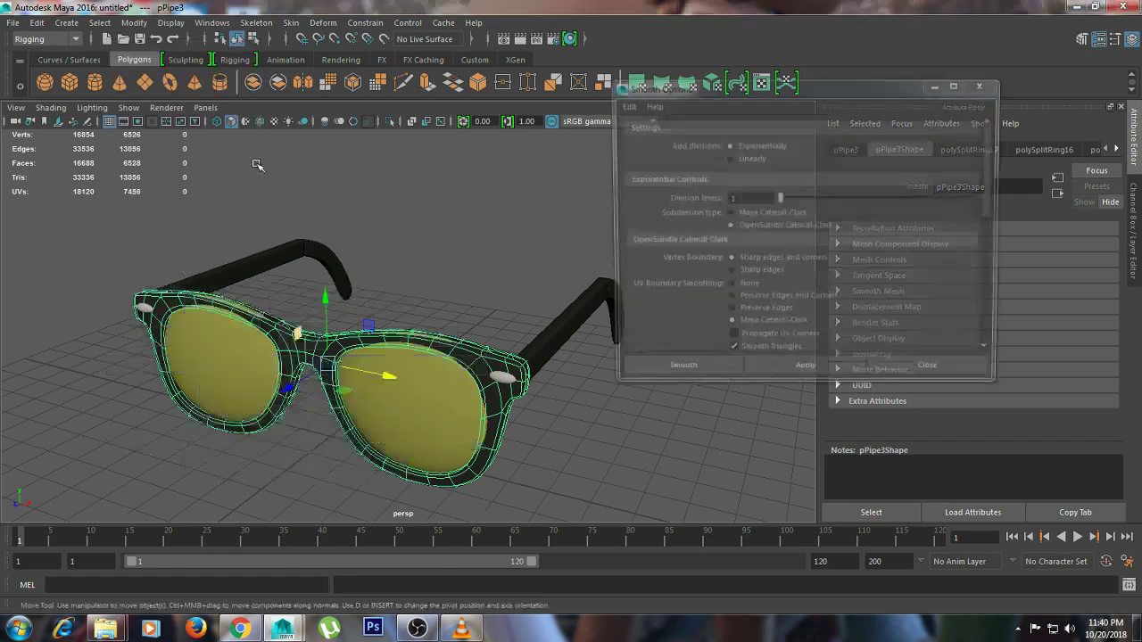
click(678, 375)
Repeat Smooth with G on the right arm, left arm and left lens
click(543, 342)
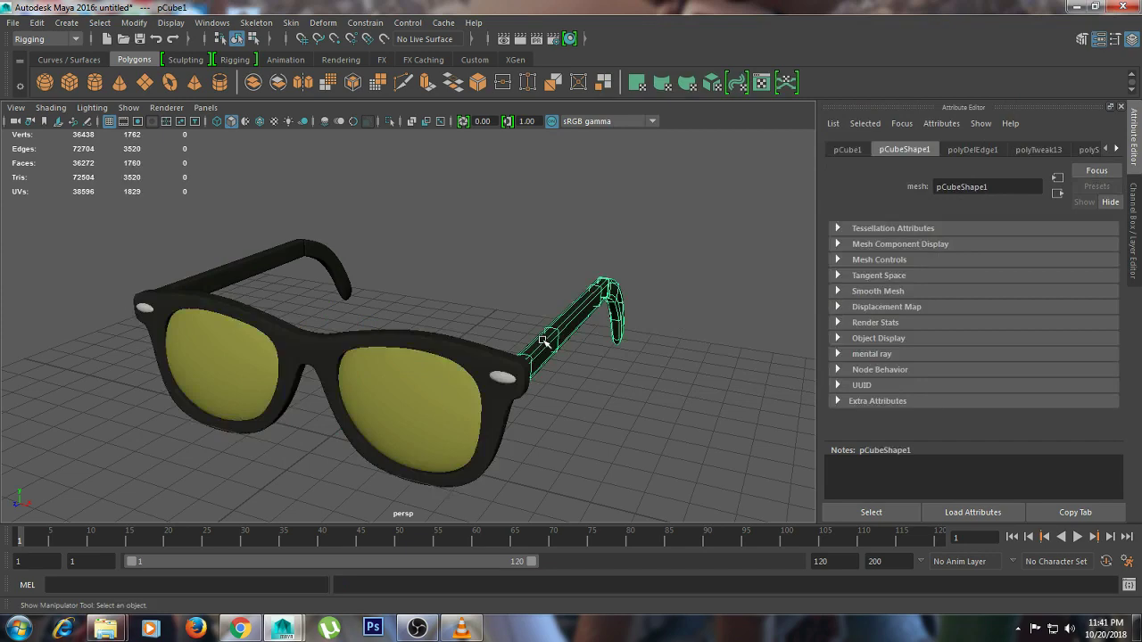
key(g)
click(259, 256)
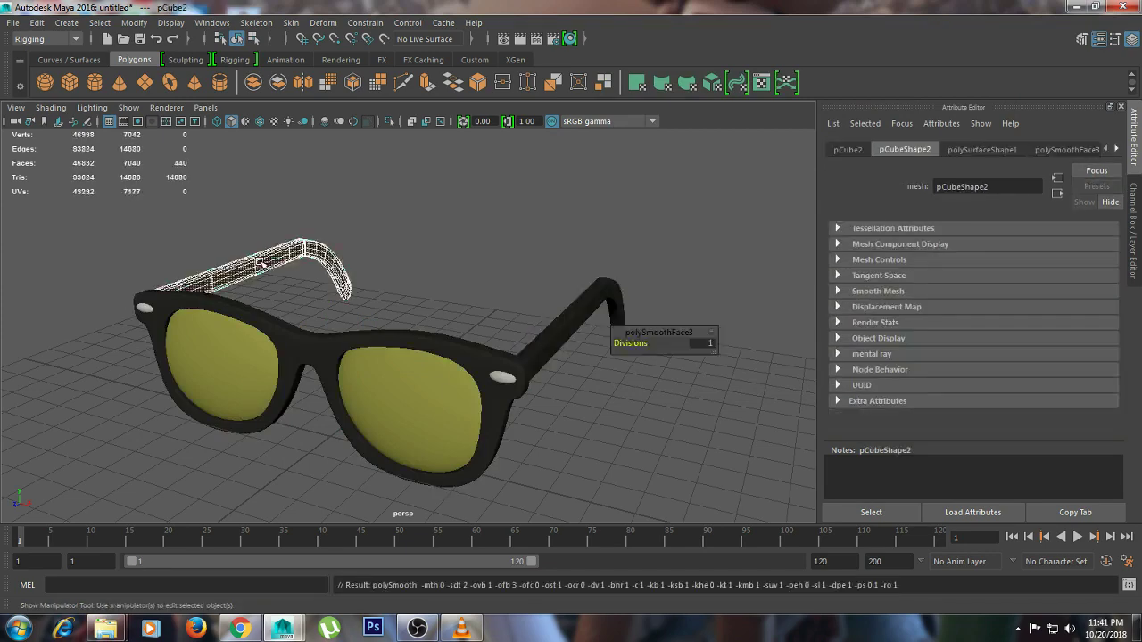
key(g)
click(218, 382)
key(g)
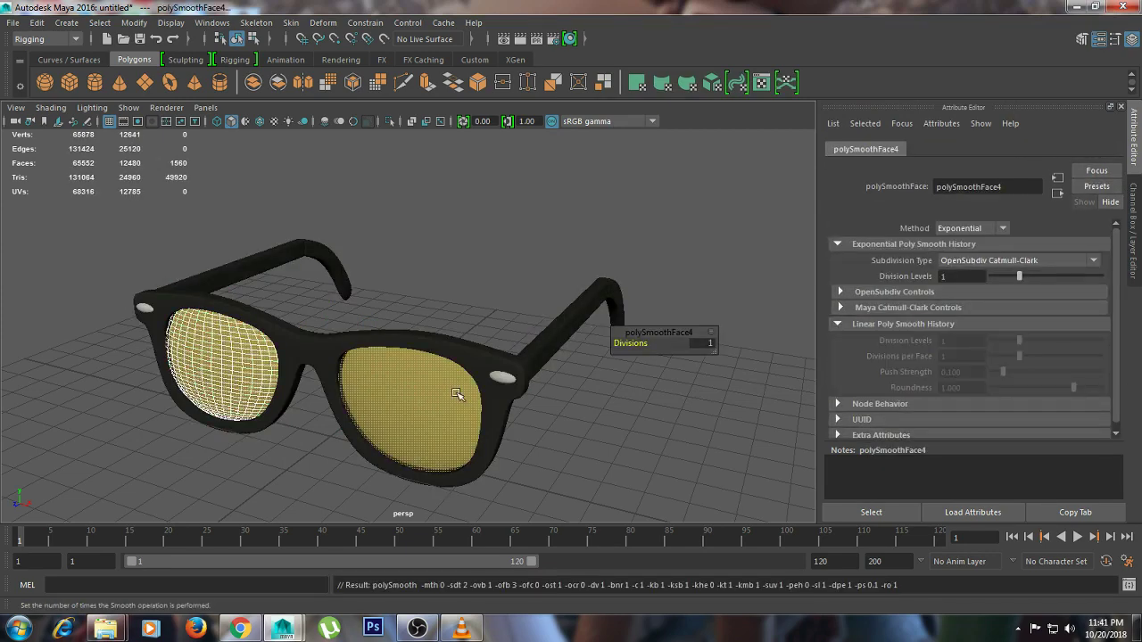
Check the right lens and hinge rivet, then orbit around the smoothed glasses
click(456, 395)
click(506, 378)
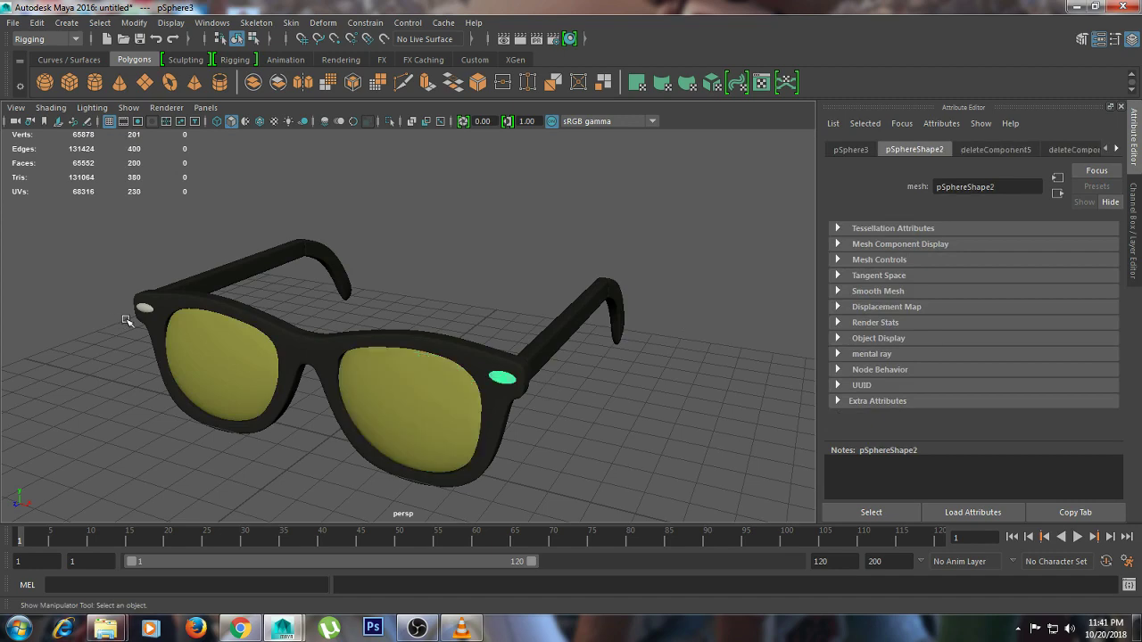
click(543, 368)
mouse_move(594, 384)
alt+mouse_down()
mouse_move(603, 391)
mouse_move(592, 375)
alt+mouse_up()
mouse_move(107, 258)
mouse_down()
mouse_move(630, 400)
mouse_move(634, 434)
mouse_up()
Export the whole scene as OBJ, overwriting sunglasses.obj
click(657, 415)
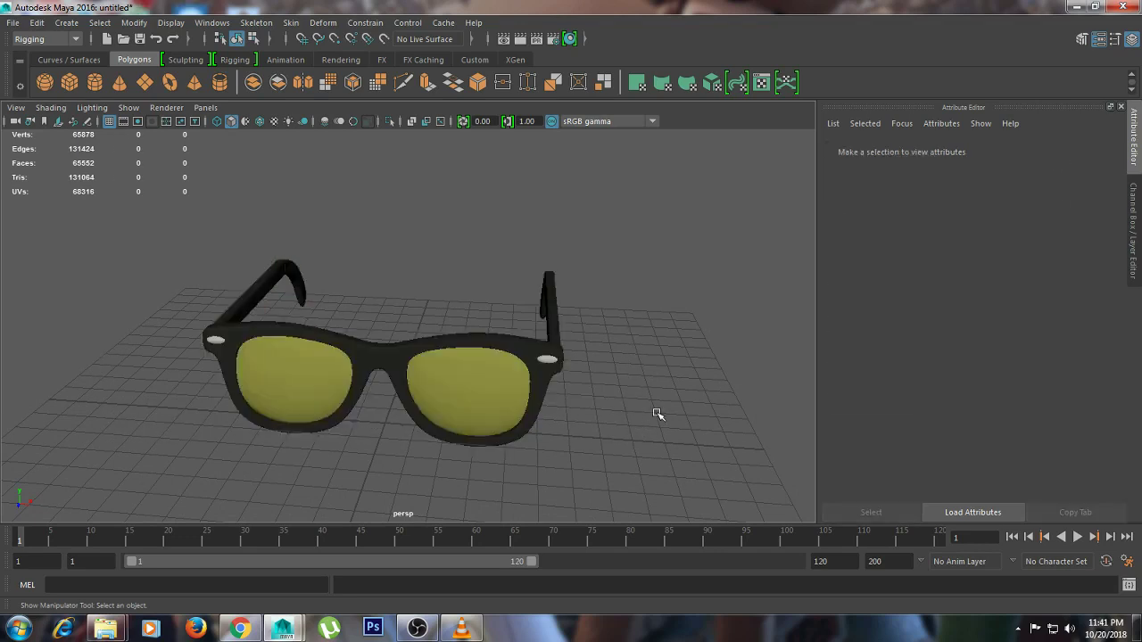
alt+drag(758, 329, 604, 311)
click(13, 22)
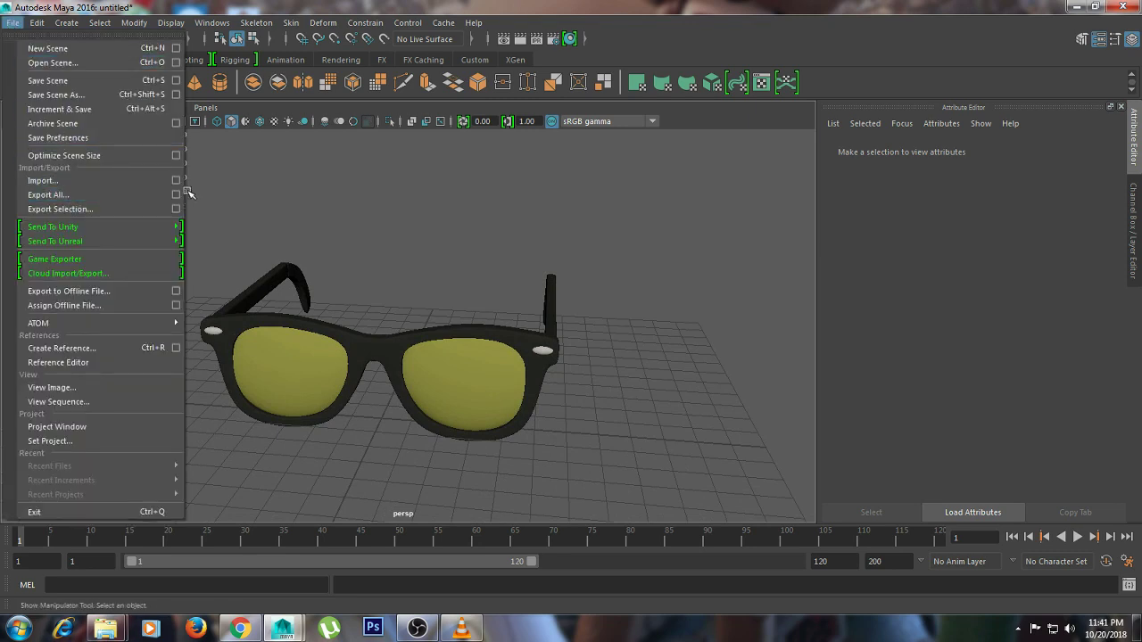
click(181, 196)
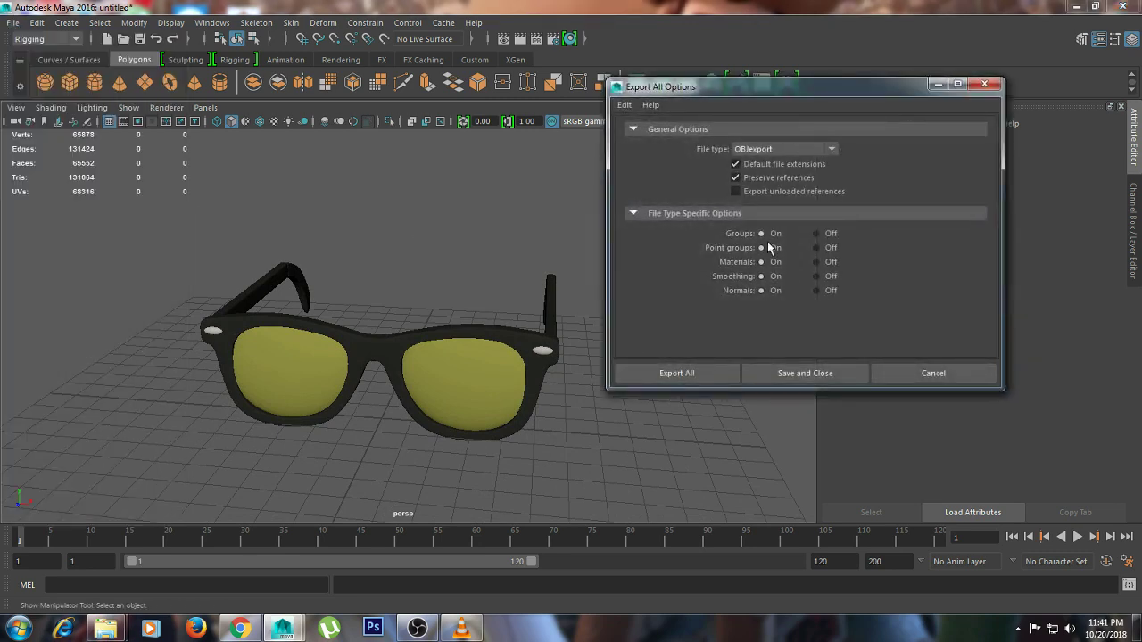
click(713, 366)
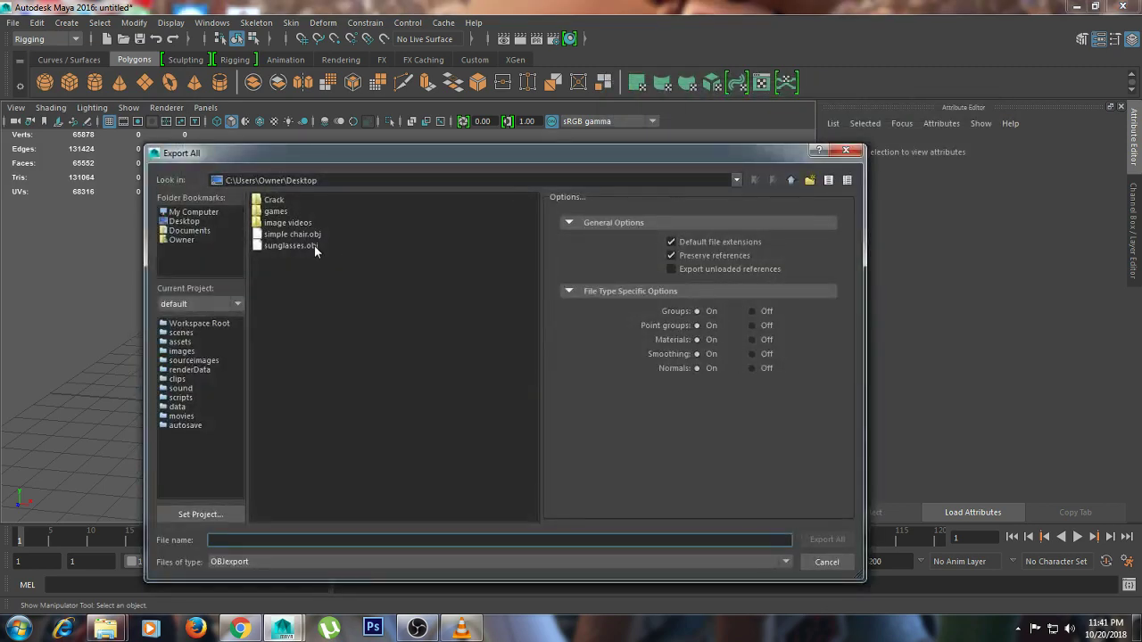
click(286, 248)
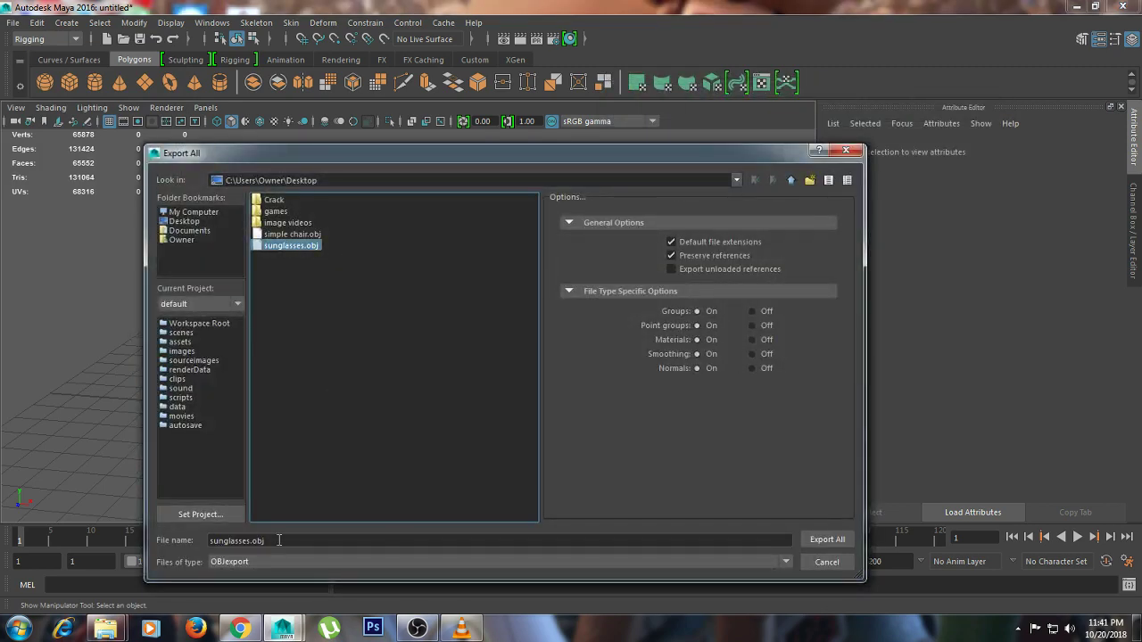
click(826, 540)
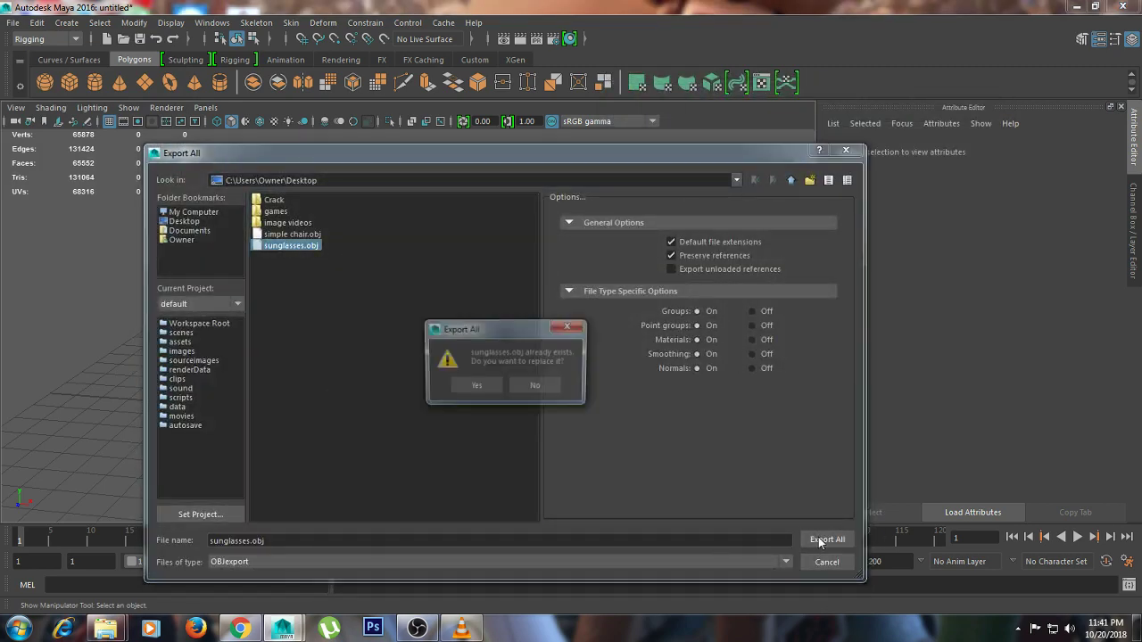
click(477, 386)
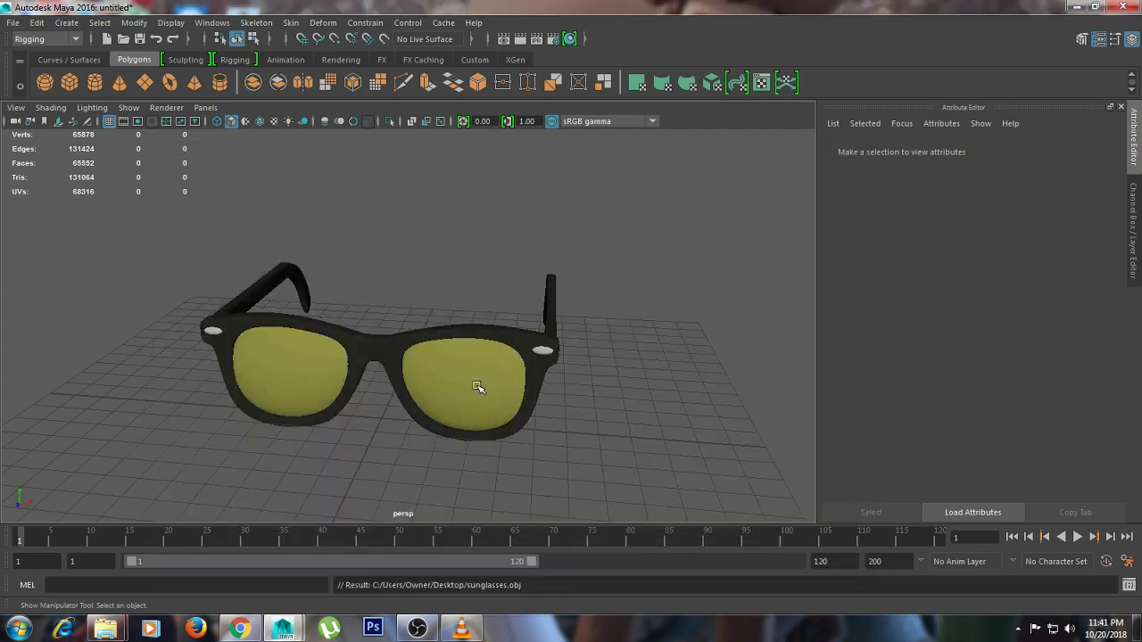
Minimize Maya and launch KeyShot 5 from the desktop
click(1074, 7)
double_click(200, 105)
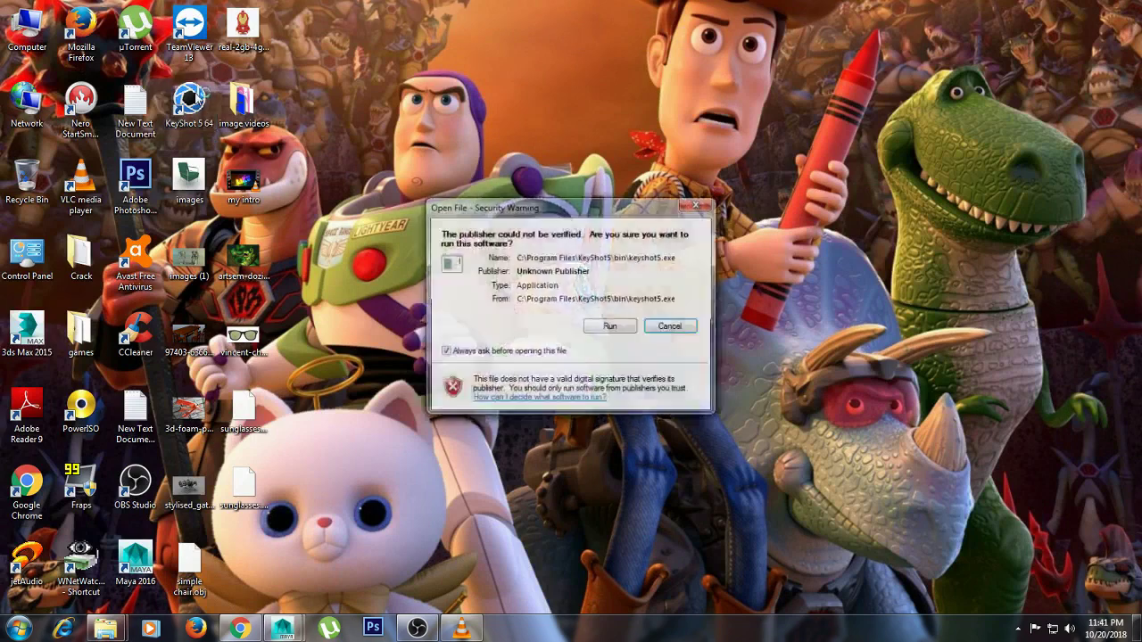
click(609, 325)
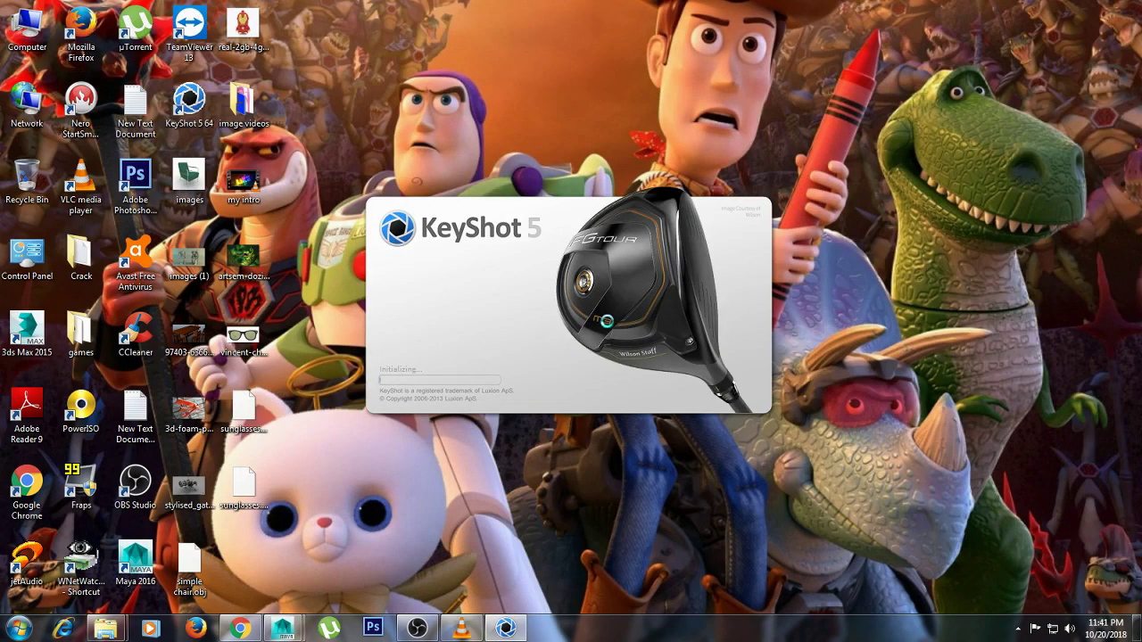
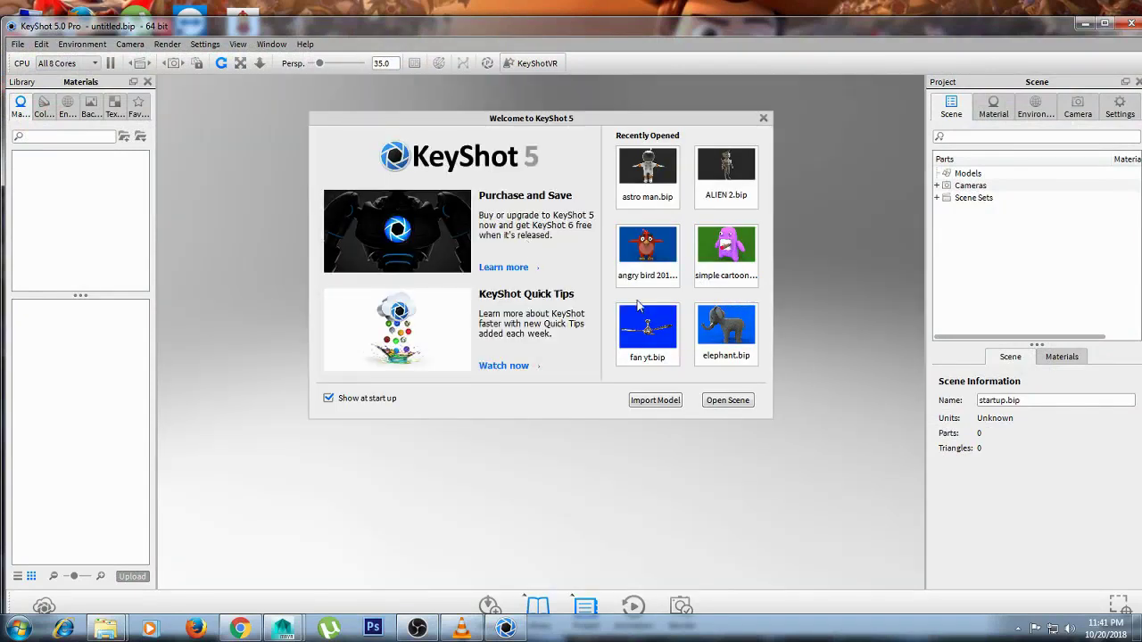
Import sunglasses.obj from the Desktop with the default import options
click(677, 404)
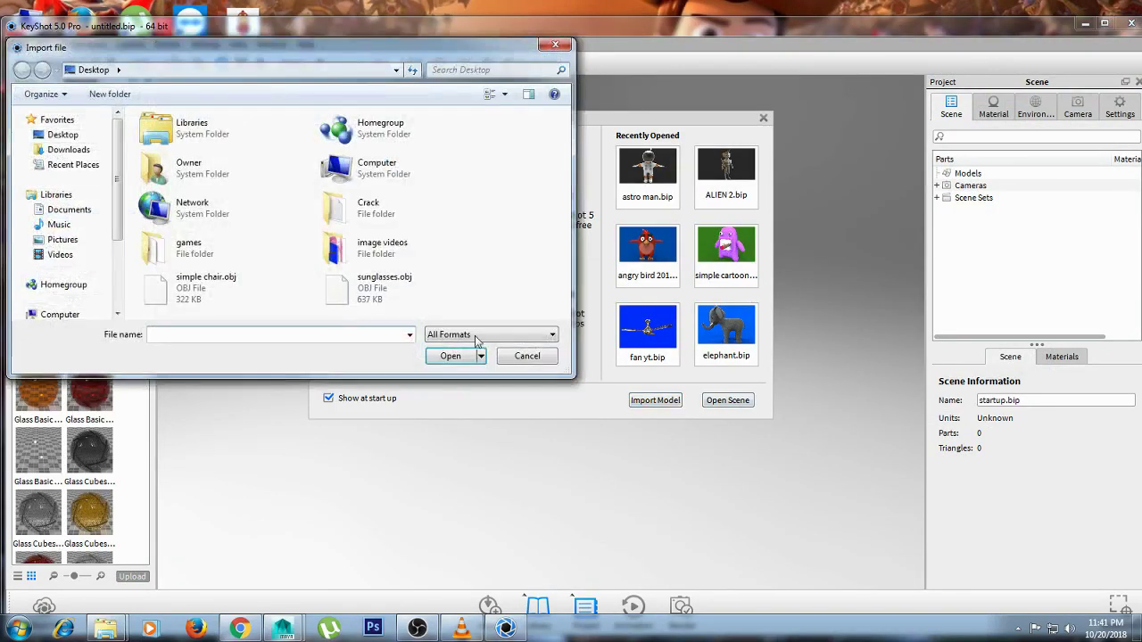
click(346, 288)
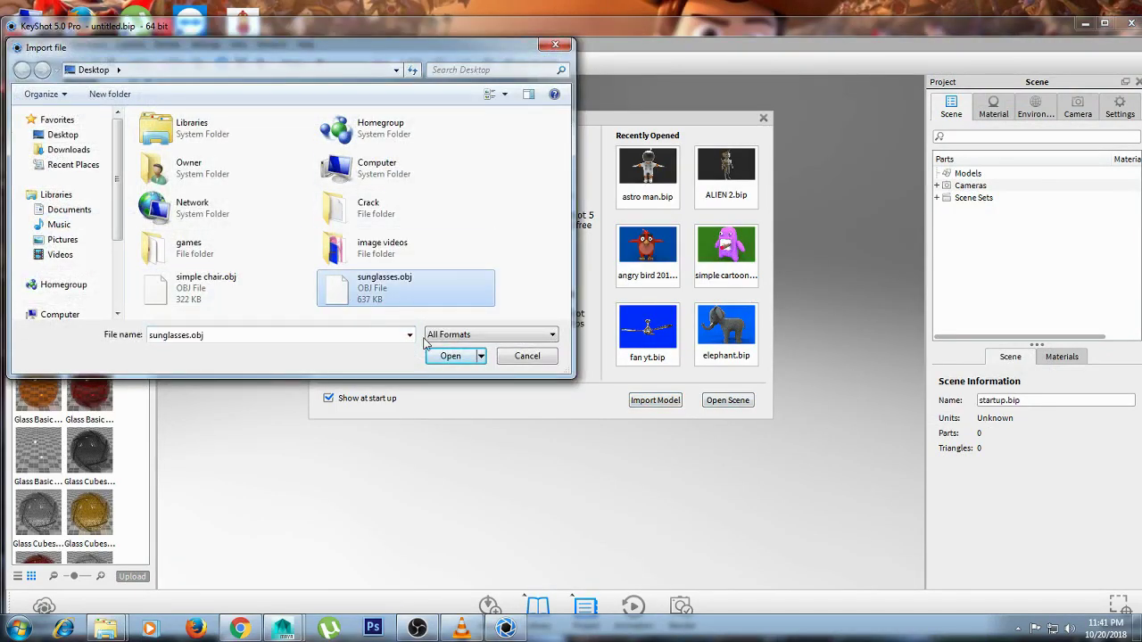
click(451, 361)
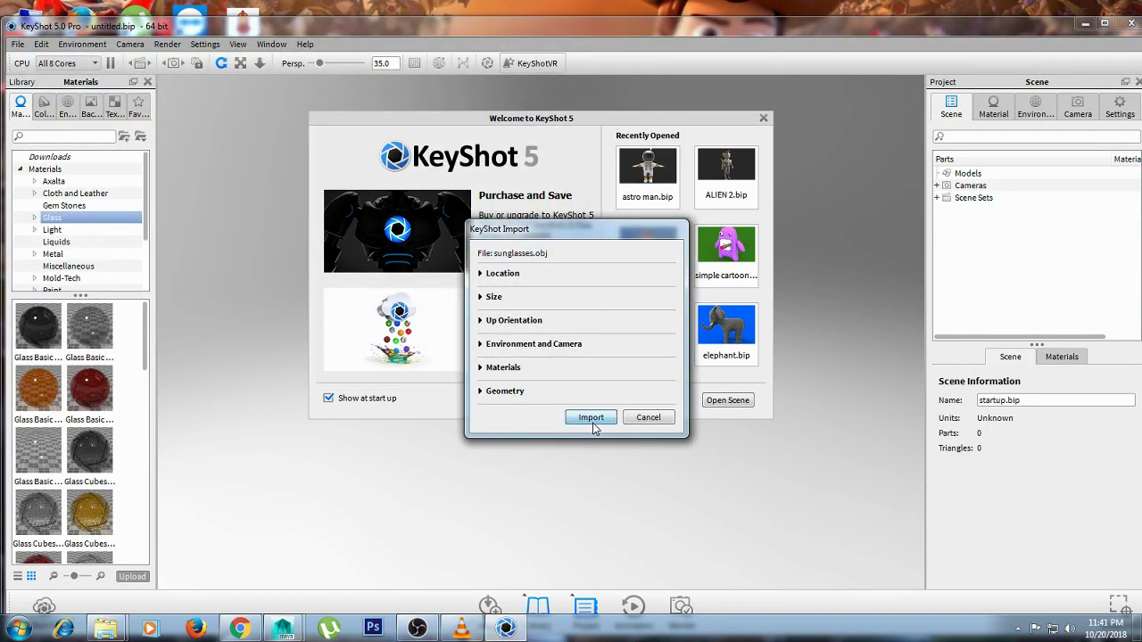
click(591, 420)
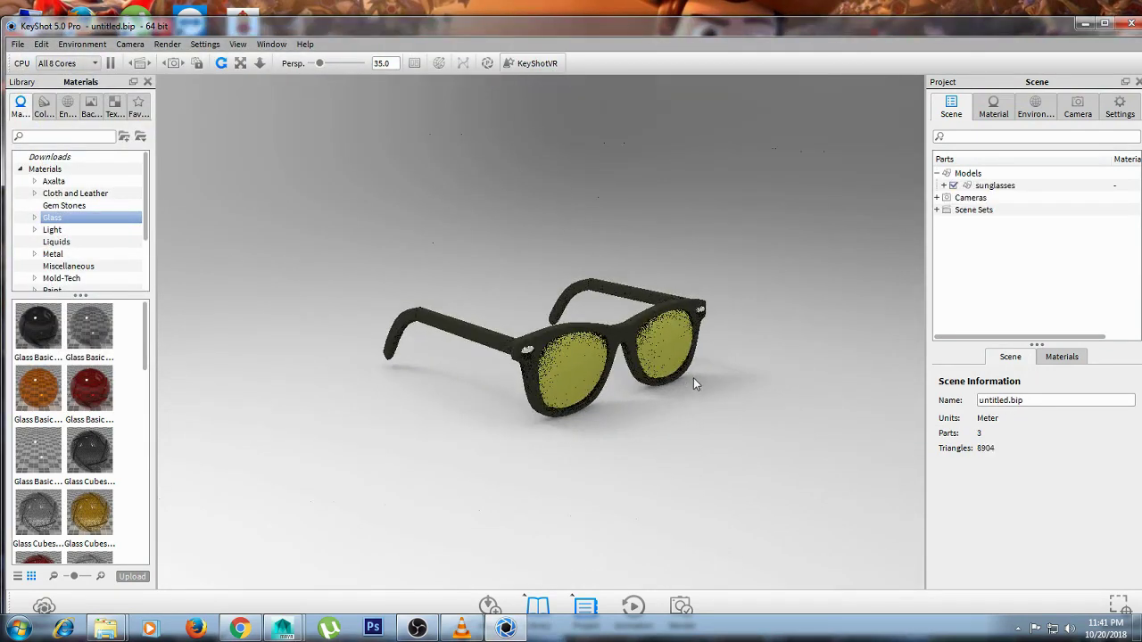
Orbit around the model, pick its lenses, then select the whole sunglasses group in the Scene tree
scroll(486, 368, up, 3)
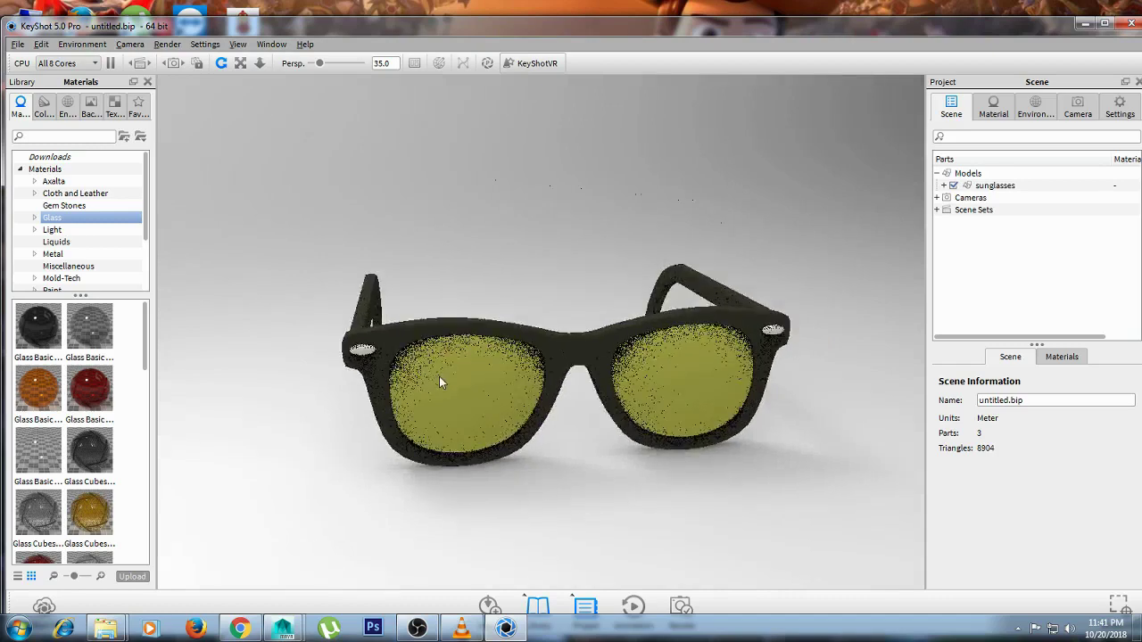
scroll(439, 377, down, 3)
mouse_move(429, 382)
mouse_down()
mouse_move(518, 378)
mouse_move(452, 370)
mouse_move(617, 390)
mouse_up()
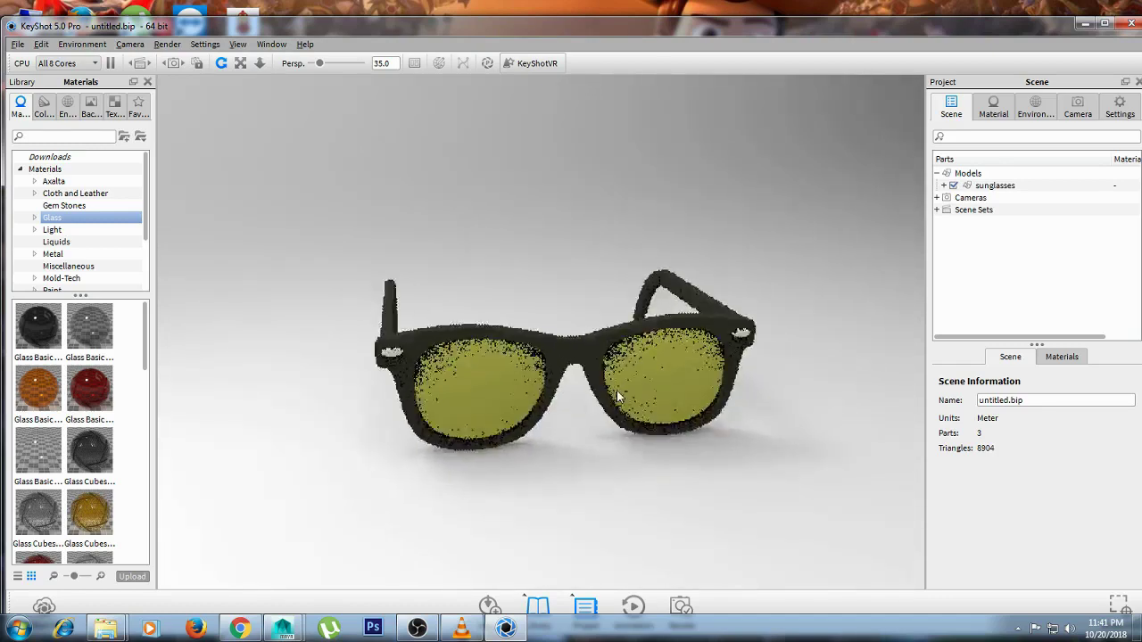
click(470, 336)
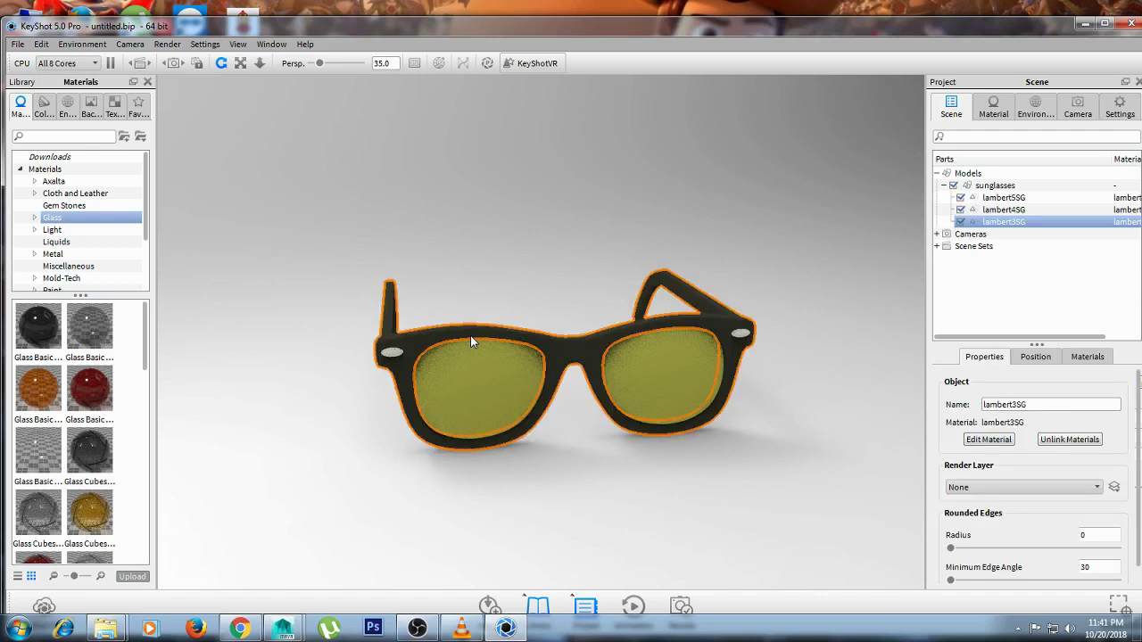
click(510, 381)
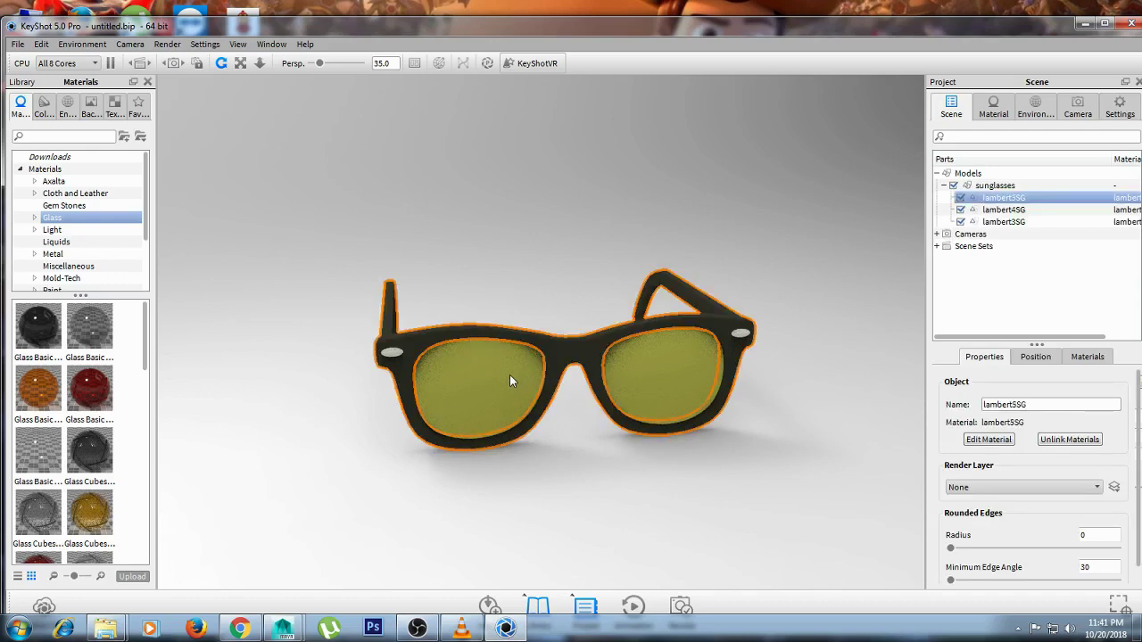
drag(509, 381, 739, 377)
click(1028, 185)
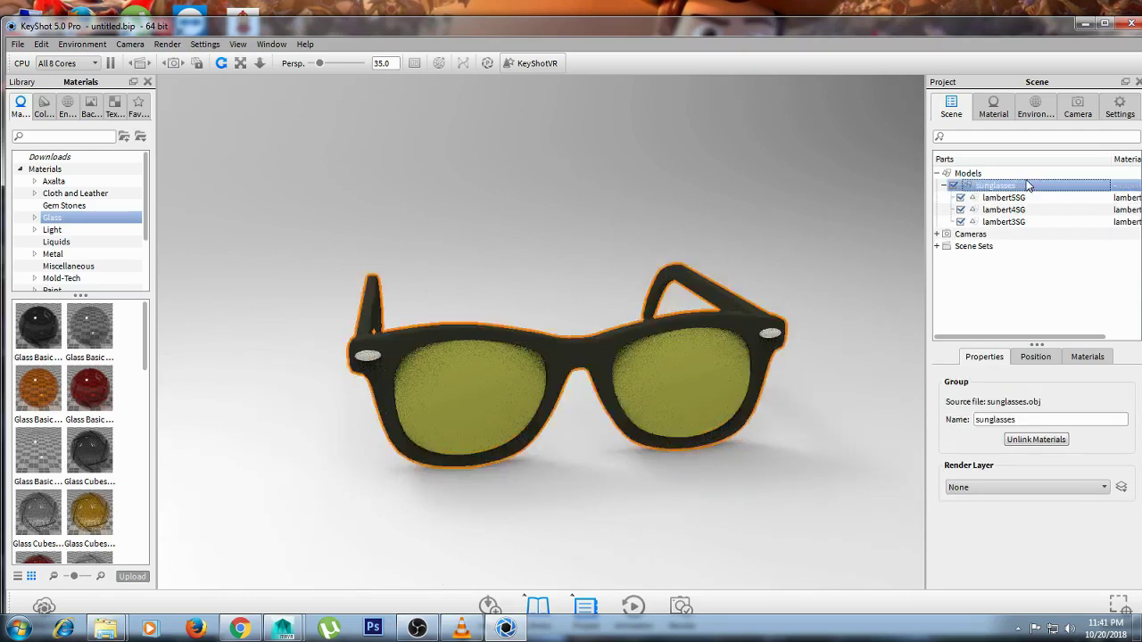
Duplicate the sunglasses group and select the new copy, sunglasses #1
right_click(1025, 182)
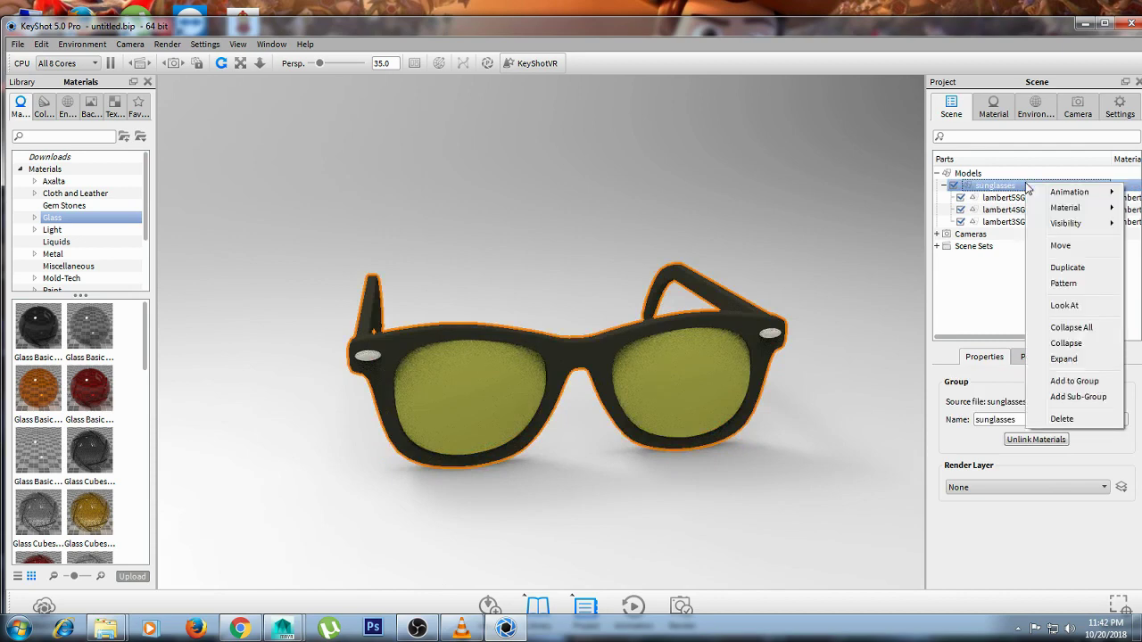
click(1078, 277)
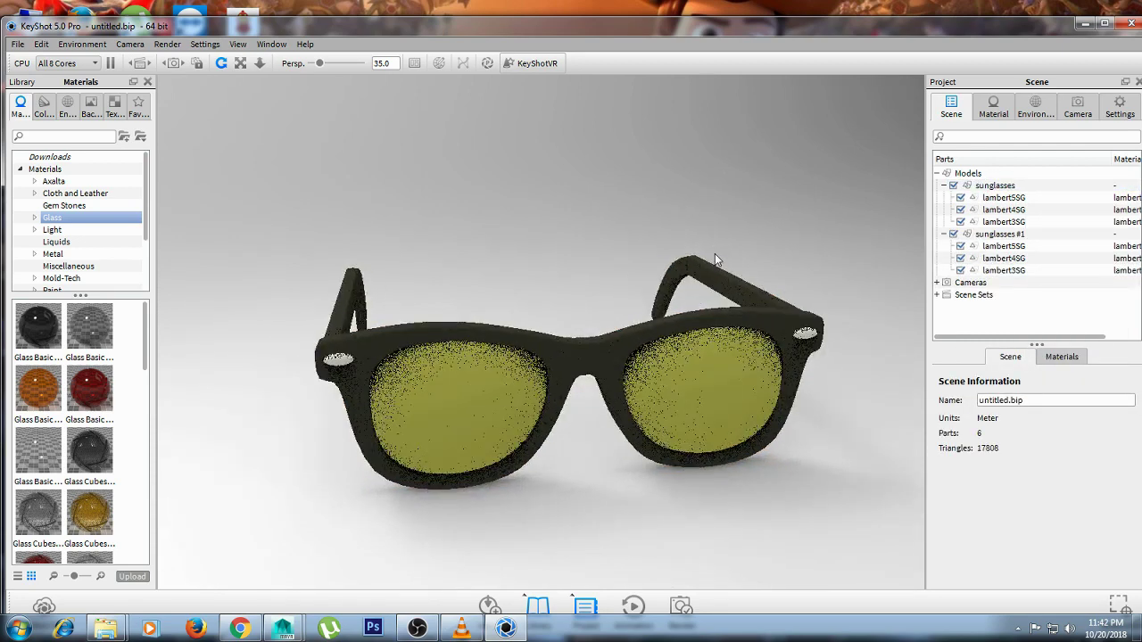
click(973, 236)
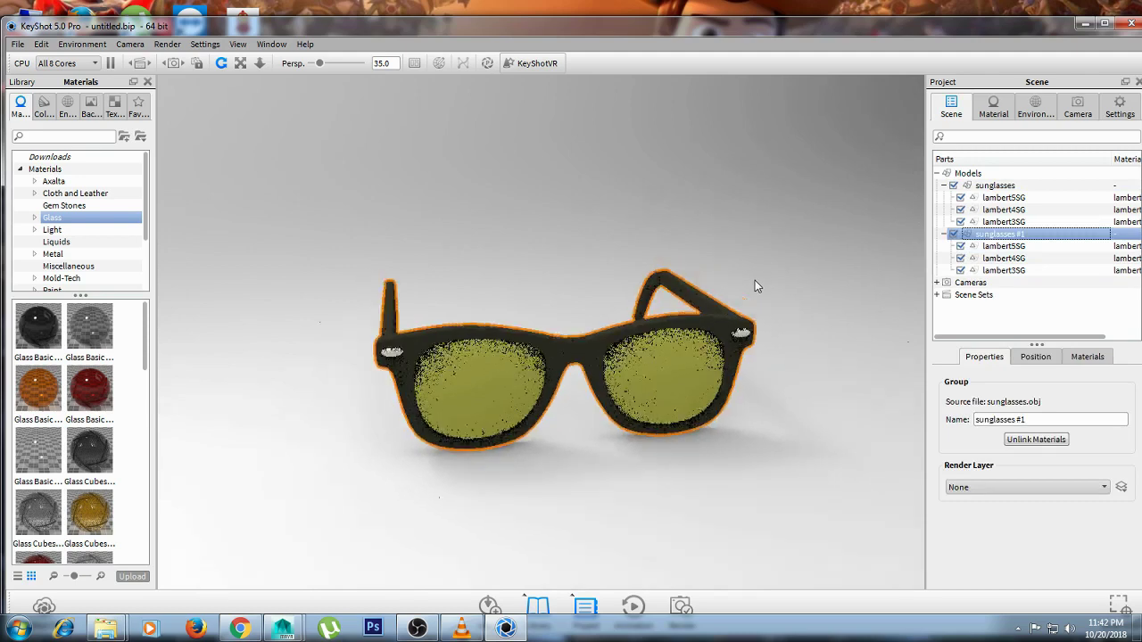
Move sunglasses #1 to the left of the original pair and rotate it slightly
right_click(1025, 235)
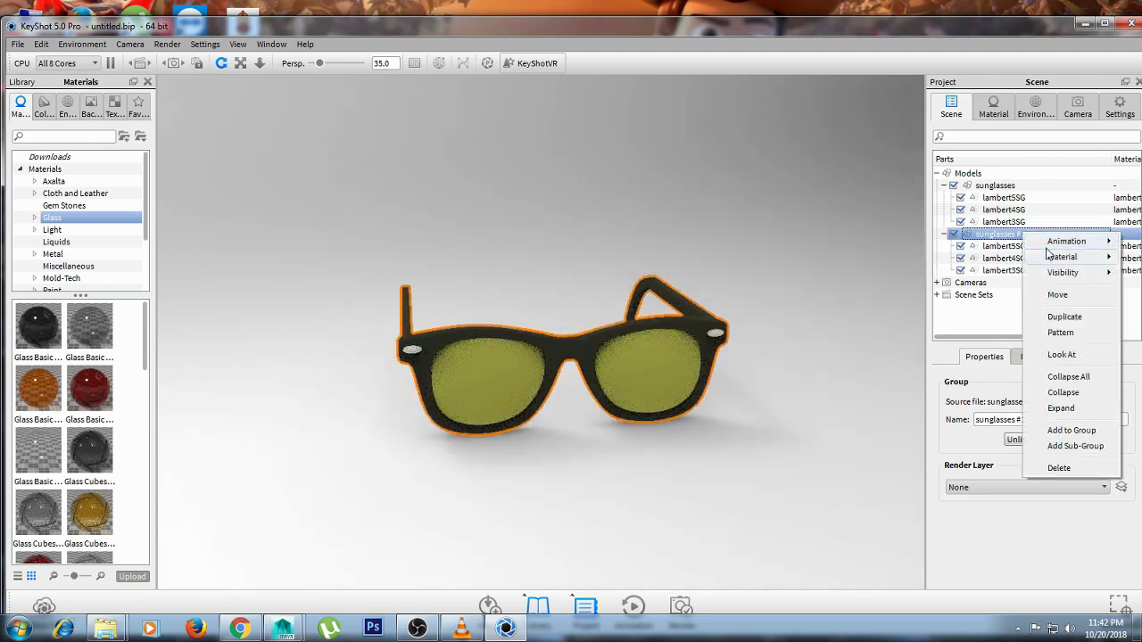
click(1070, 300)
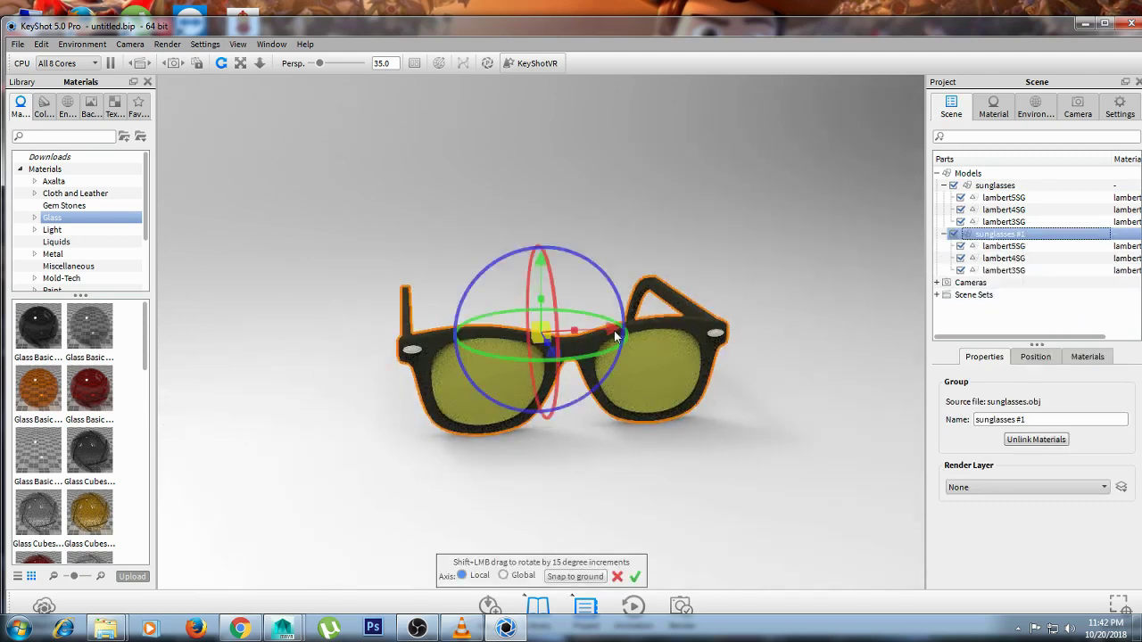
drag(552, 339, 299, 348)
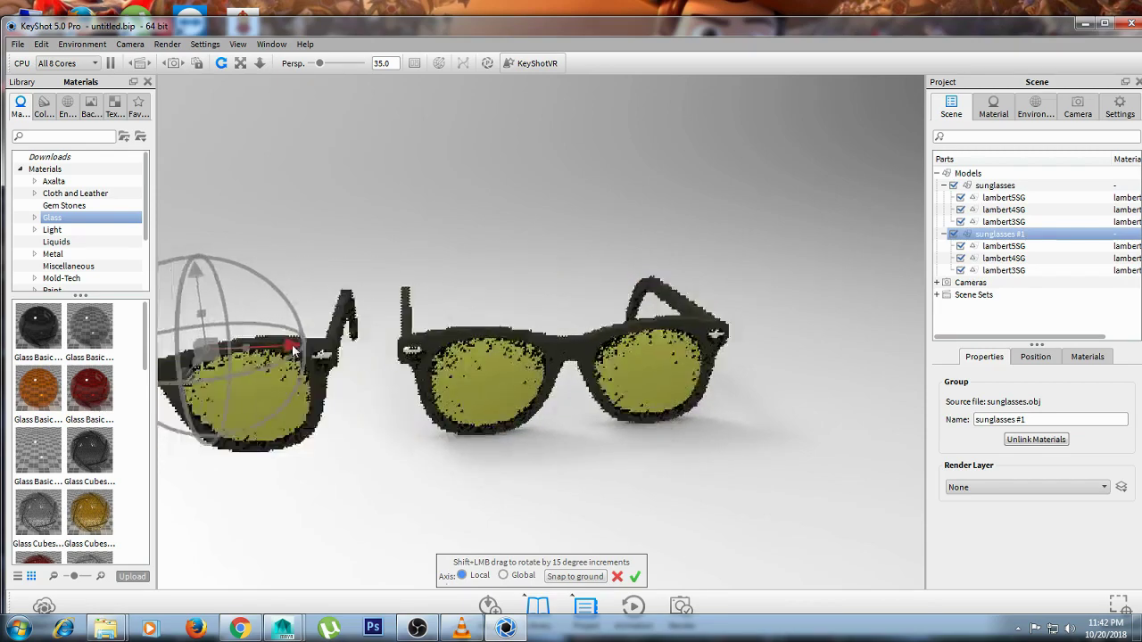
drag(273, 350, 342, 356)
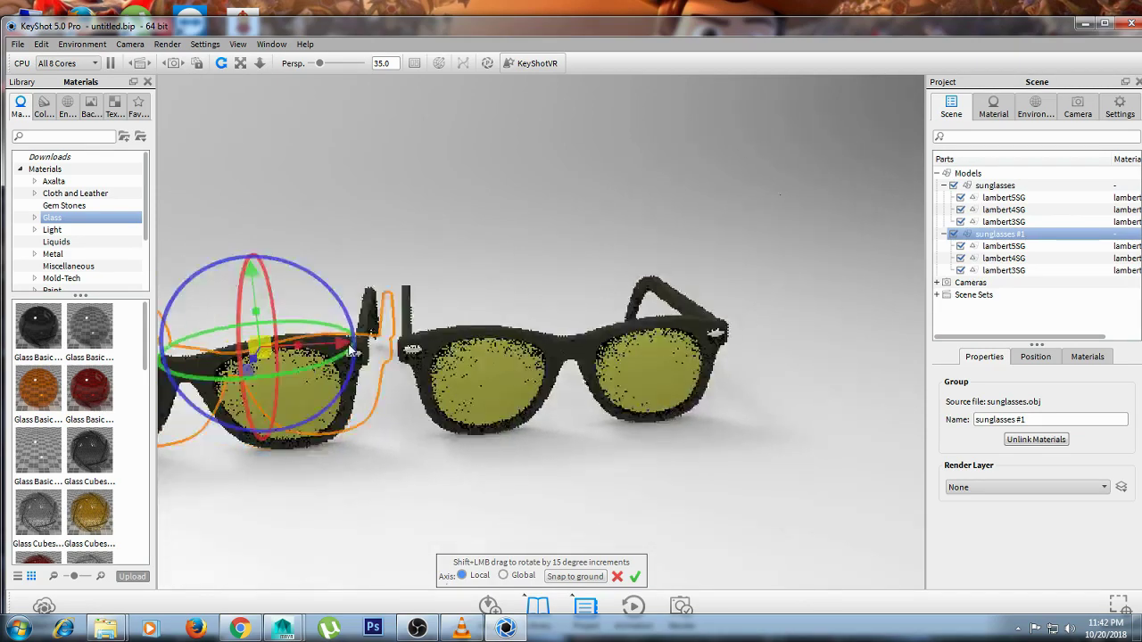
scroll(327, 369, down, 5)
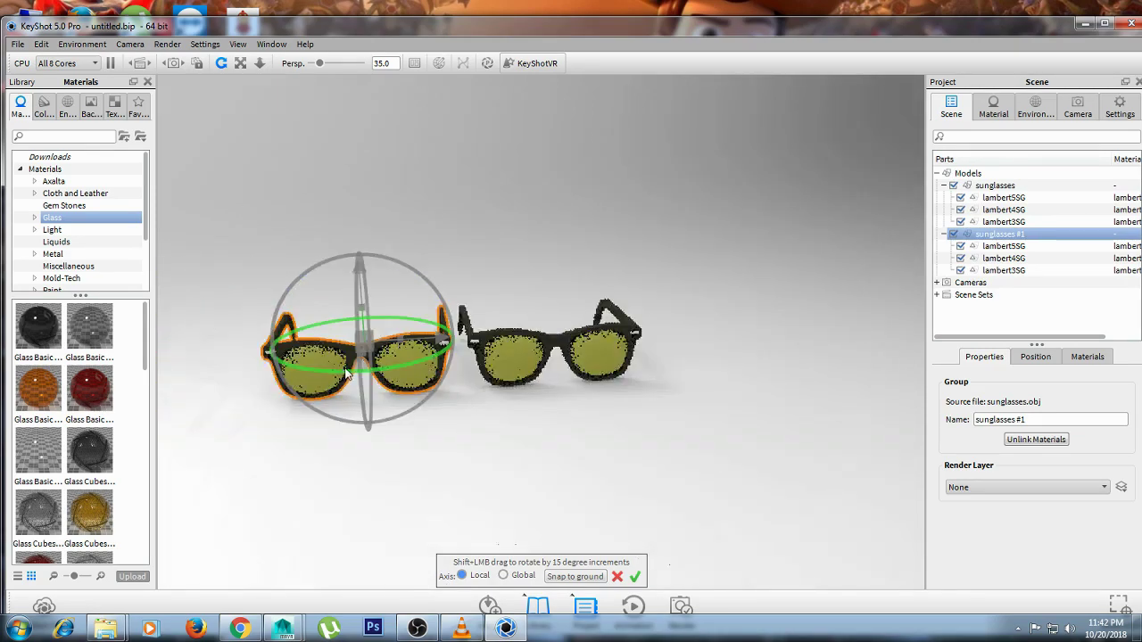
mouse_move(395, 365)
mouse_down()
mouse_move(442, 332)
mouse_move(383, 343)
mouse_up()
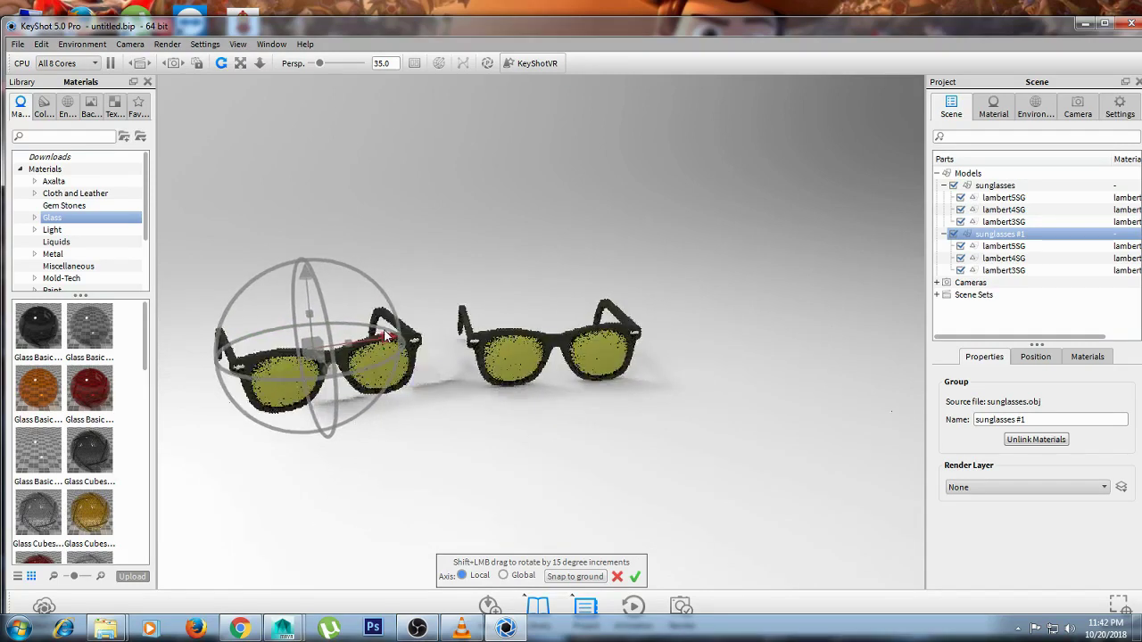
click(719, 382)
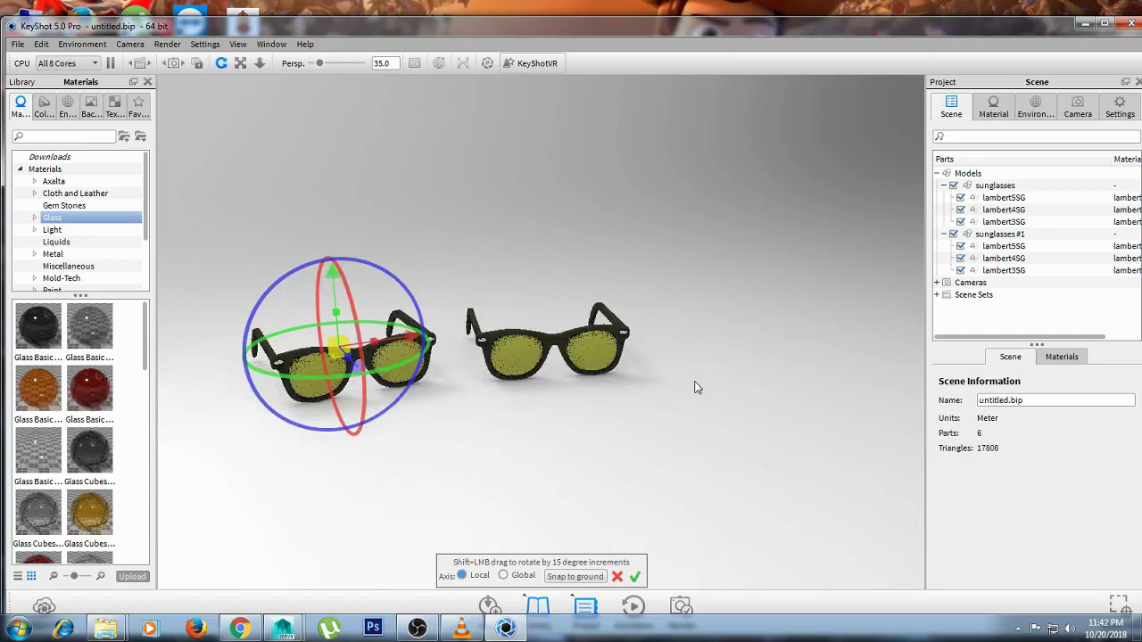
scroll(693, 377, up, 2)
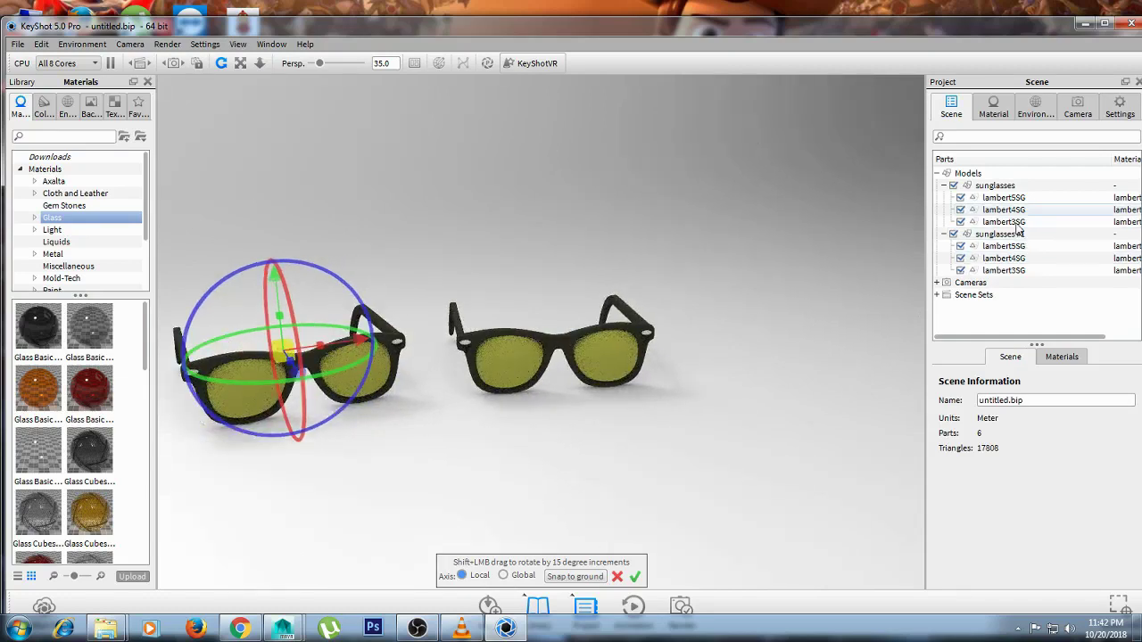
Duplicate the original sunglasses group again, creating sunglasses #2
click(998, 185)
right_click(998, 188)
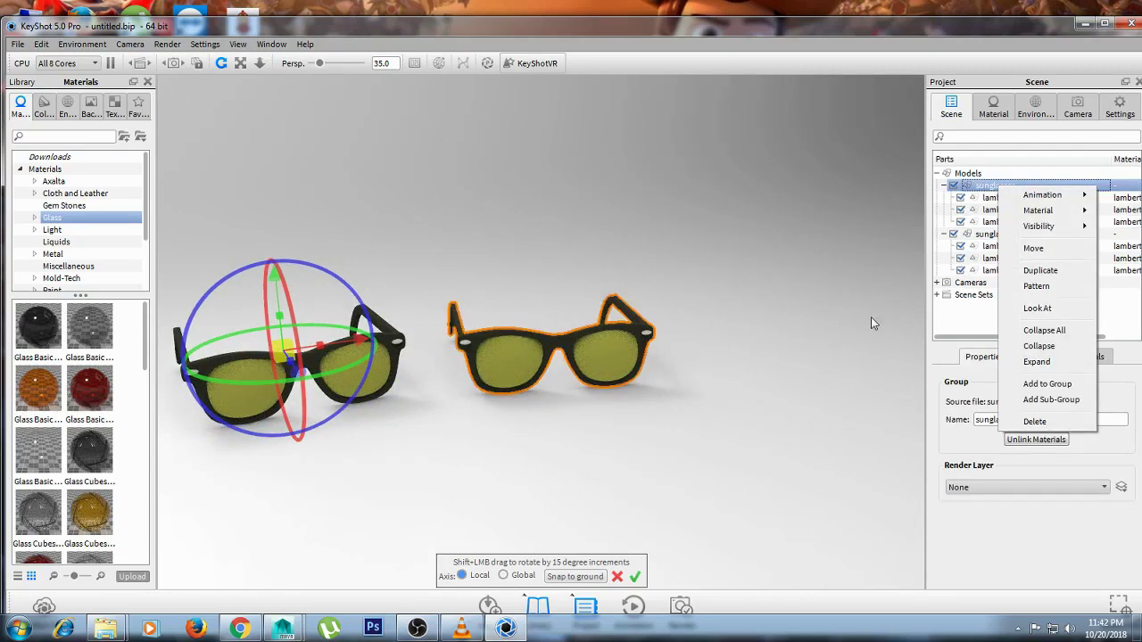
click(635, 576)
click(977, 186)
right_click(977, 186)
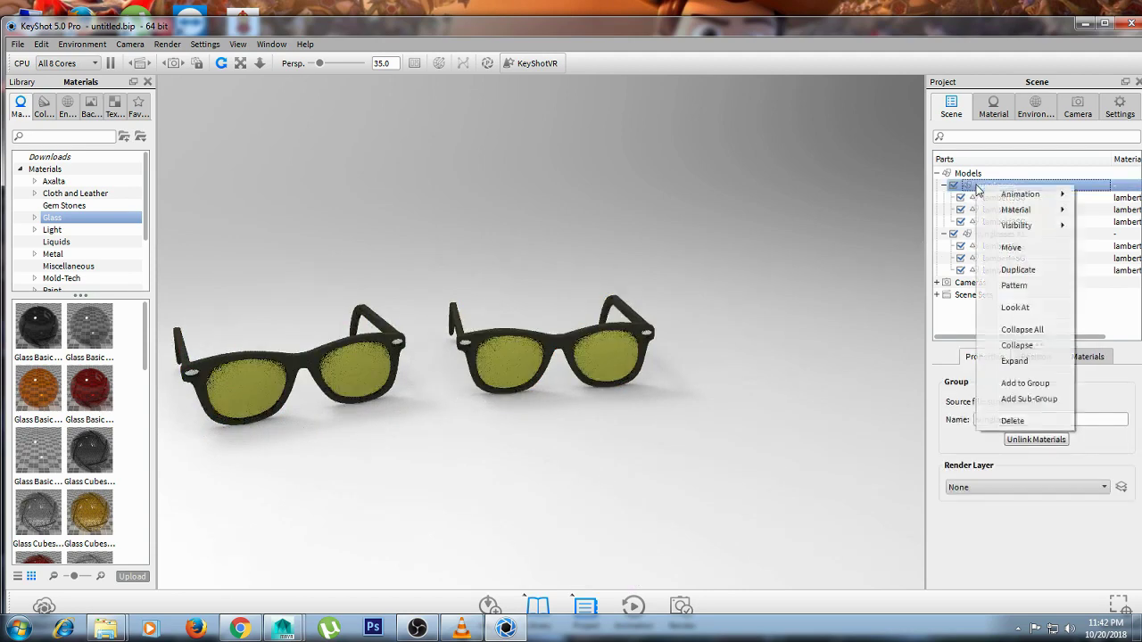
click(1034, 273)
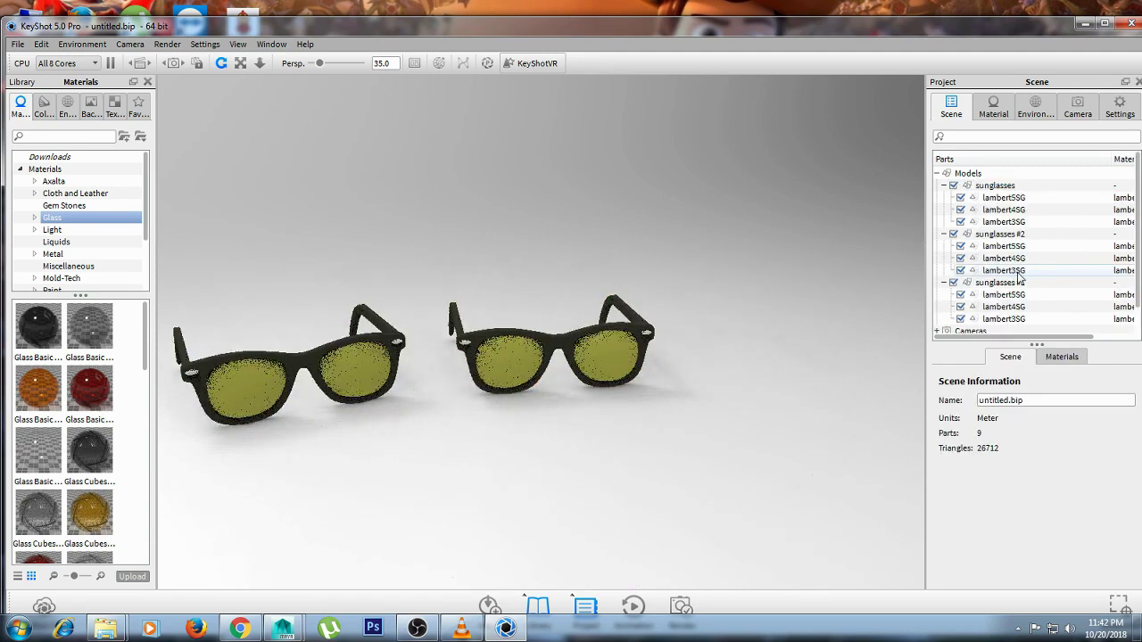
click(1017, 284)
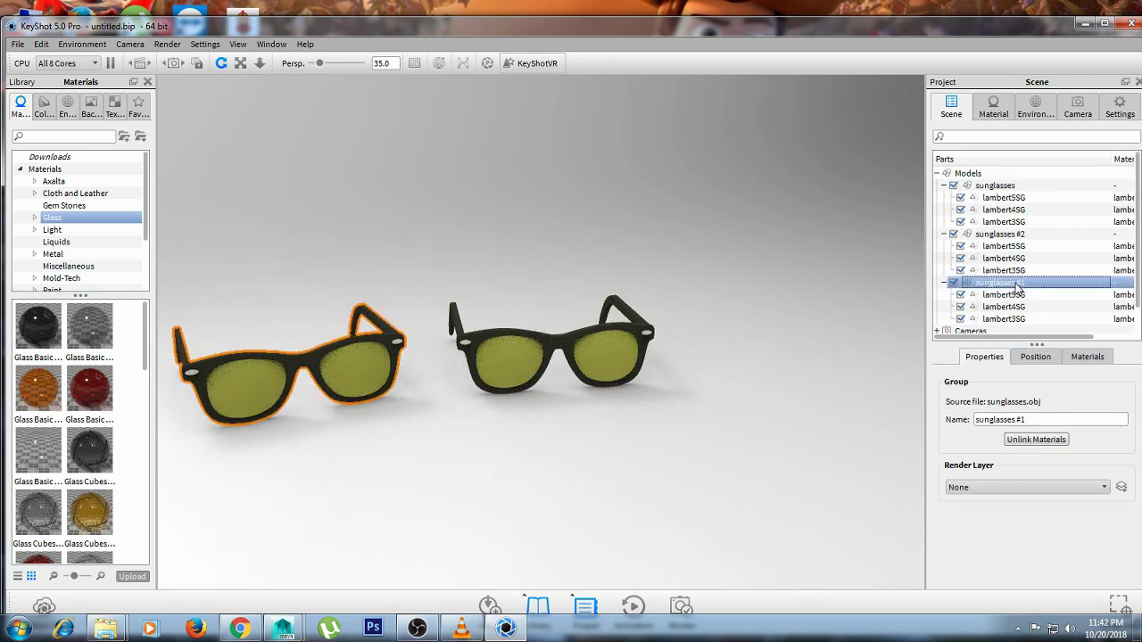
click(1007, 234)
Move sunglasses #2 to the right of the middle pair, rotate it slightly and confirm
right_click(1006, 234)
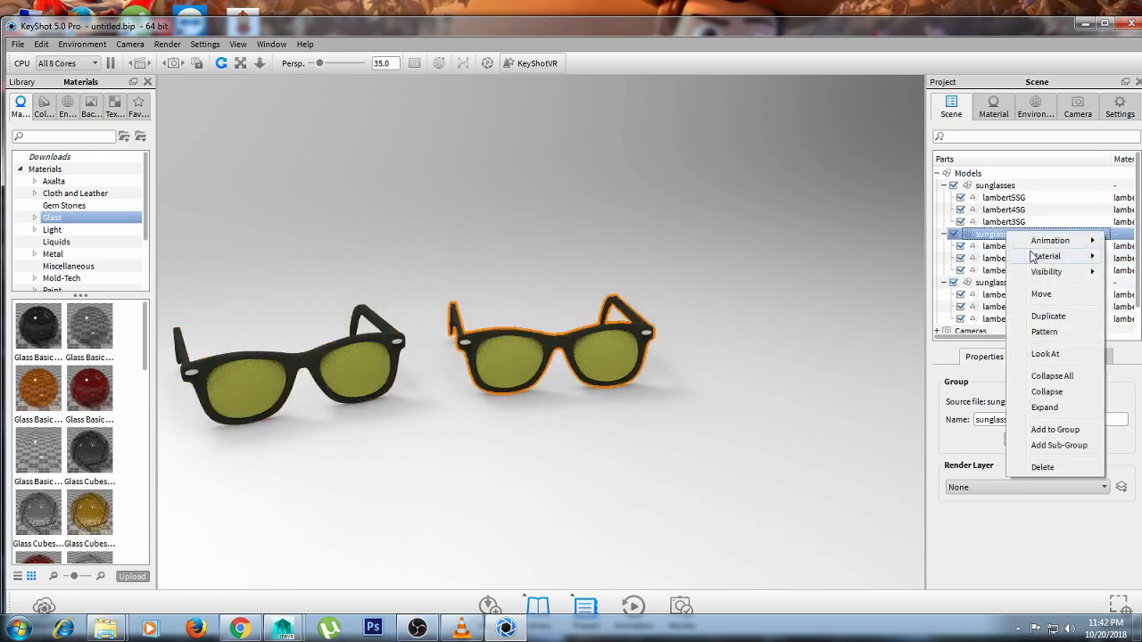
click(1044, 295)
drag(612, 334, 837, 334)
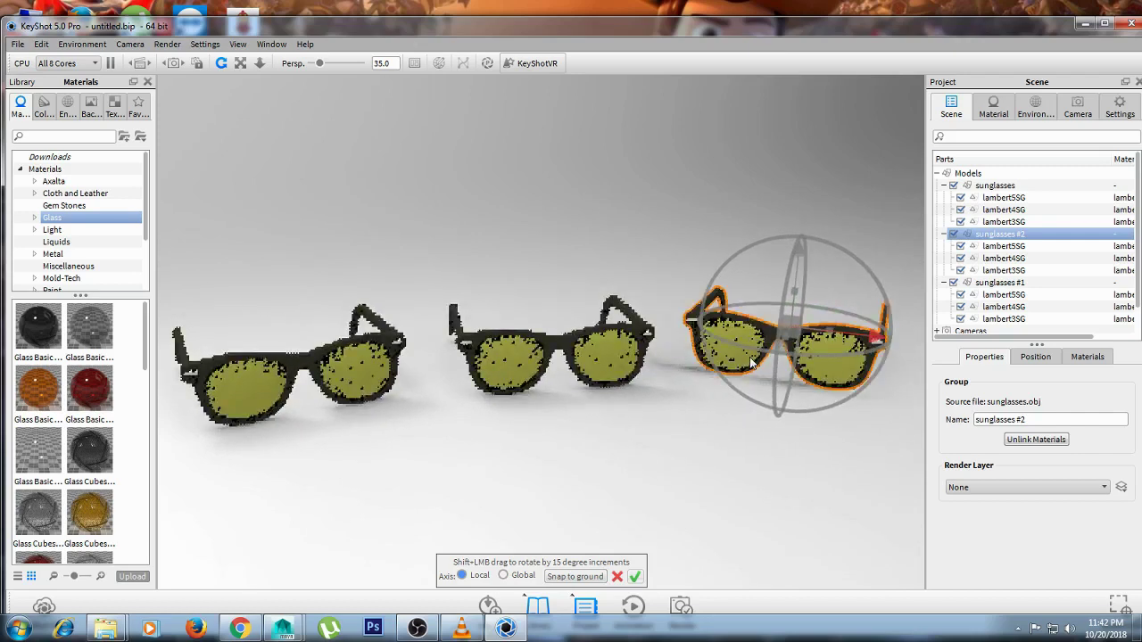
mouse_move(753, 362)
mouse_down()
mouse_move(783, 357)
mouse_move(749, 366)
mouse_up()
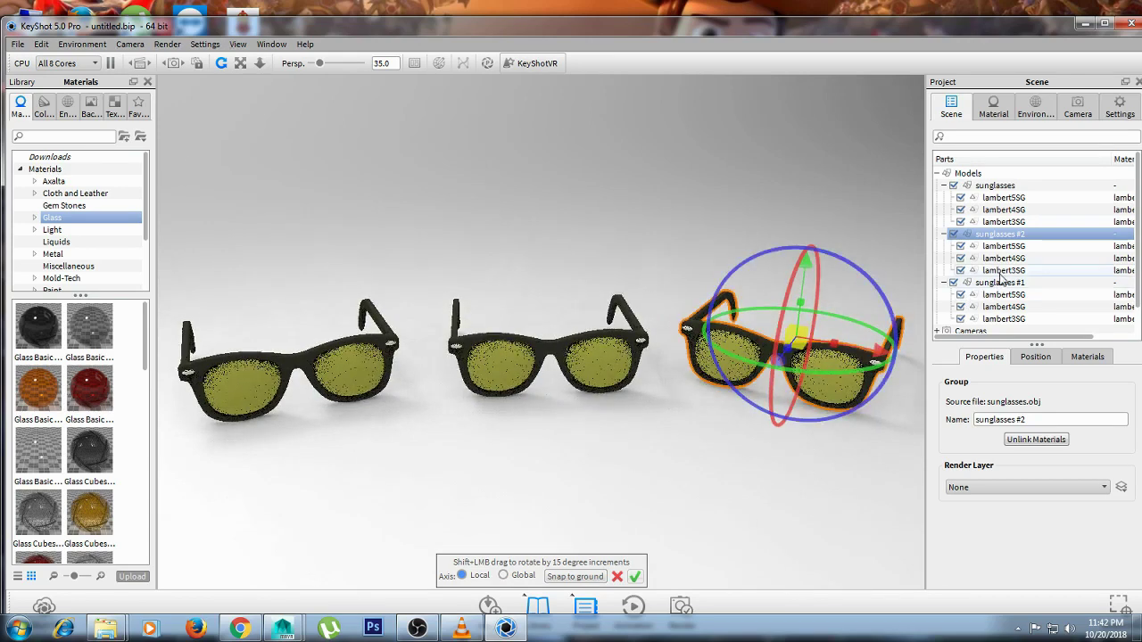
click(1004, 271)
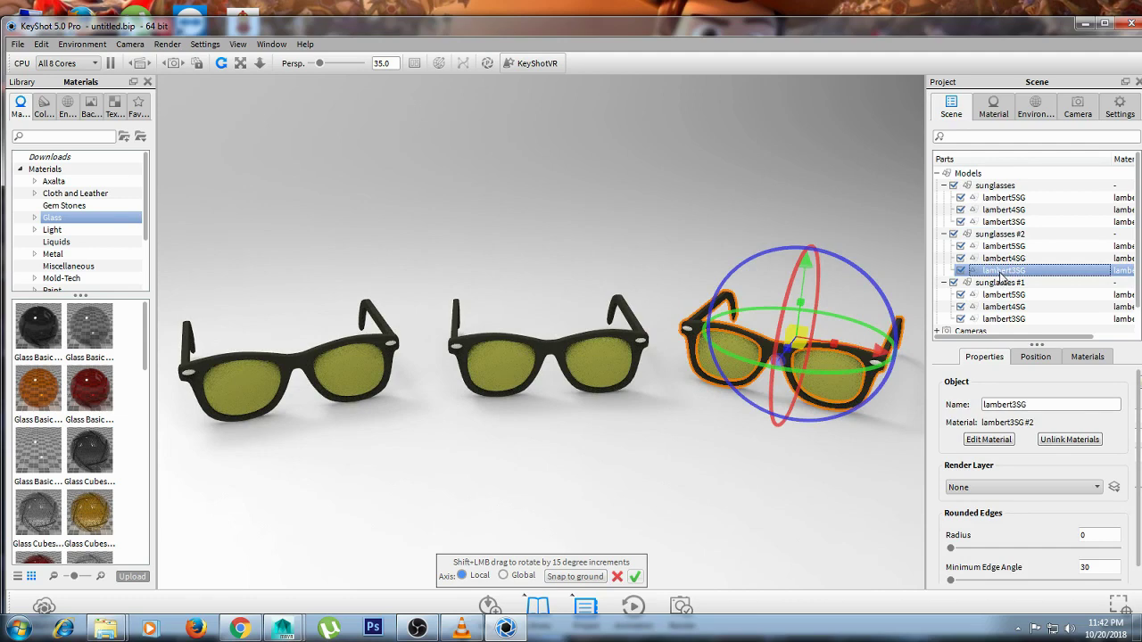
click(637, 579)
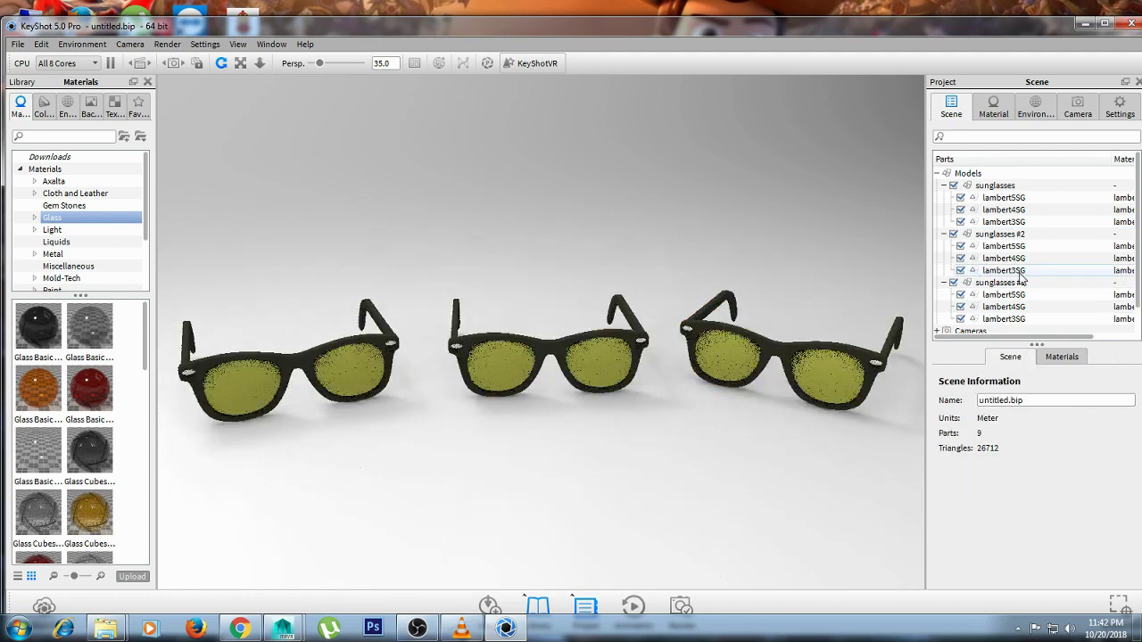
Load the right frame material lambert3SG #2 and try an orange-gold colour
click(1020, 273)
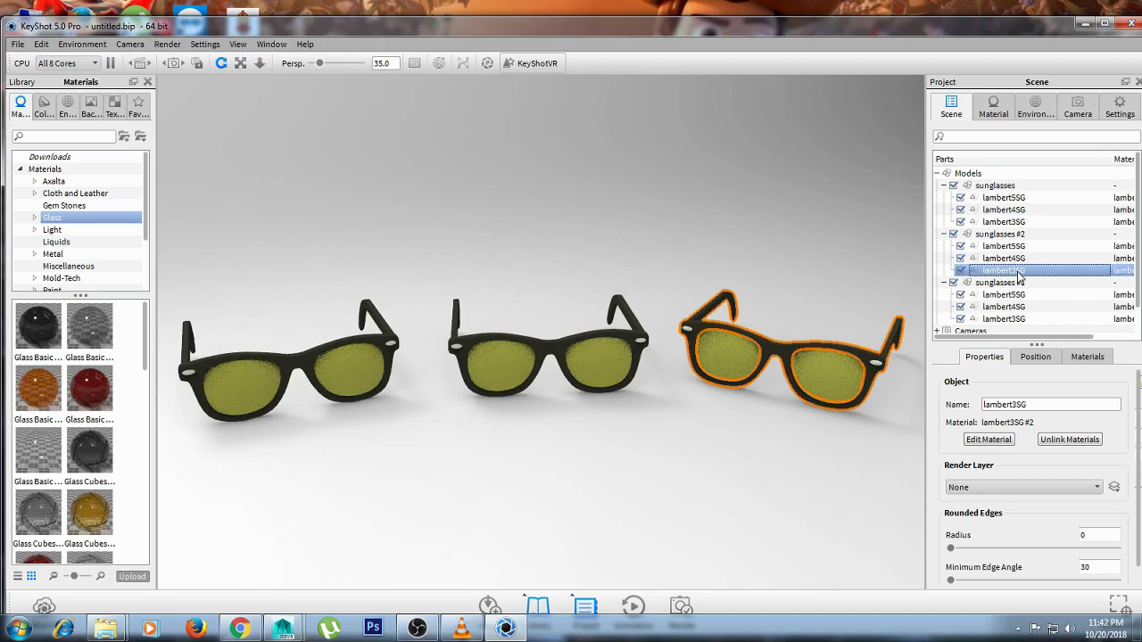
double_click(1018, 273)
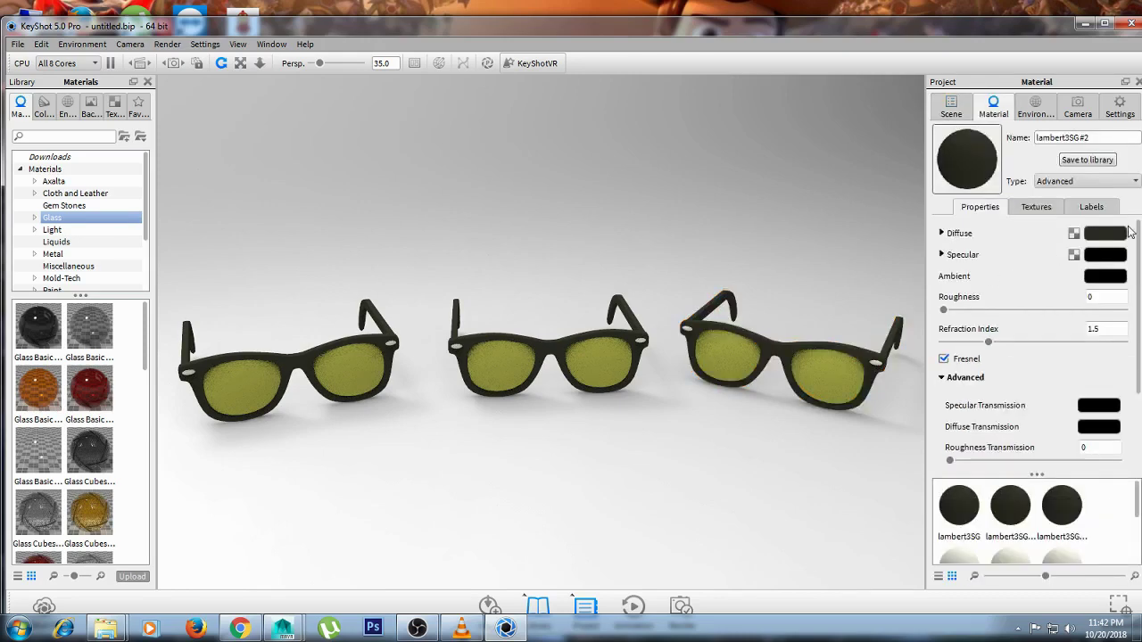
click(1111, 235)
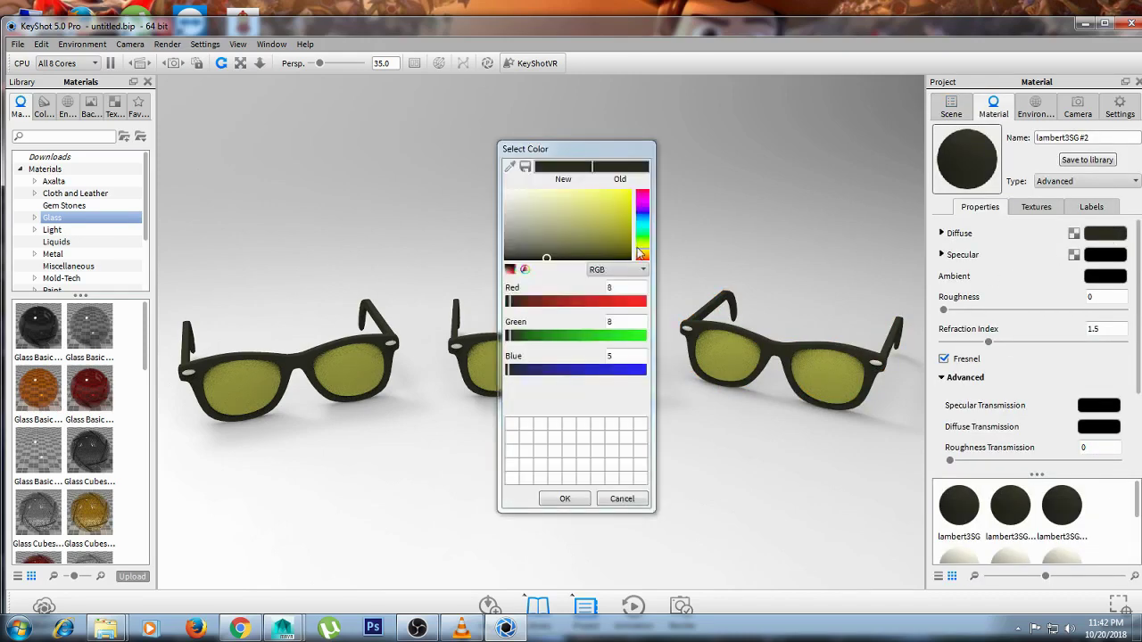
drag(615, 245, 636, 204)
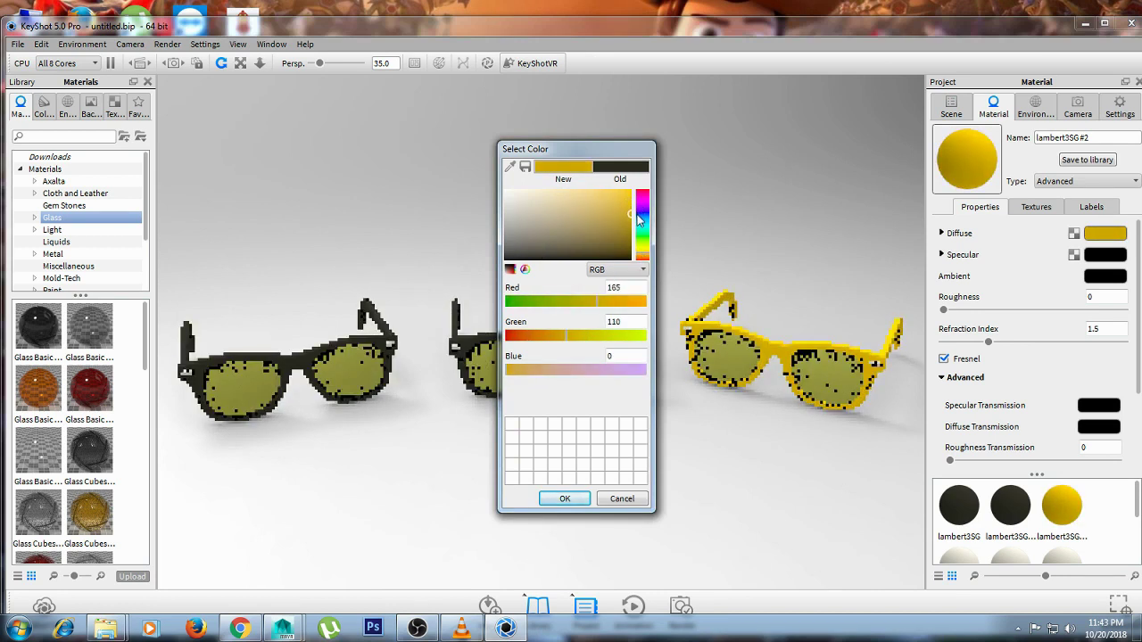
drag(637, 217, 646, 263)
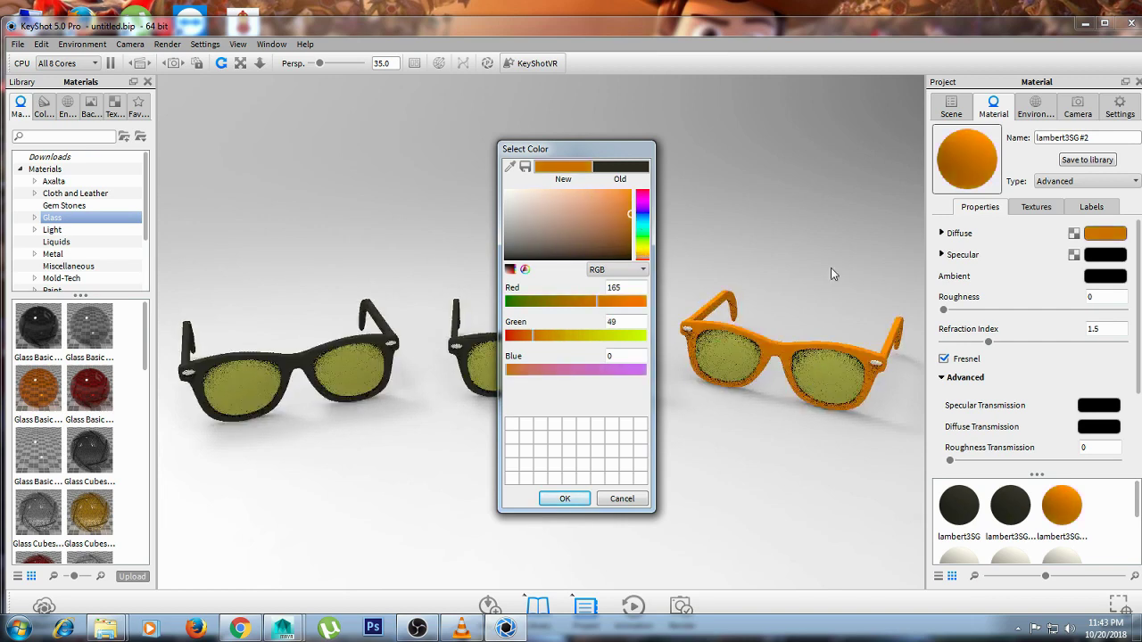
click(1060, 182)
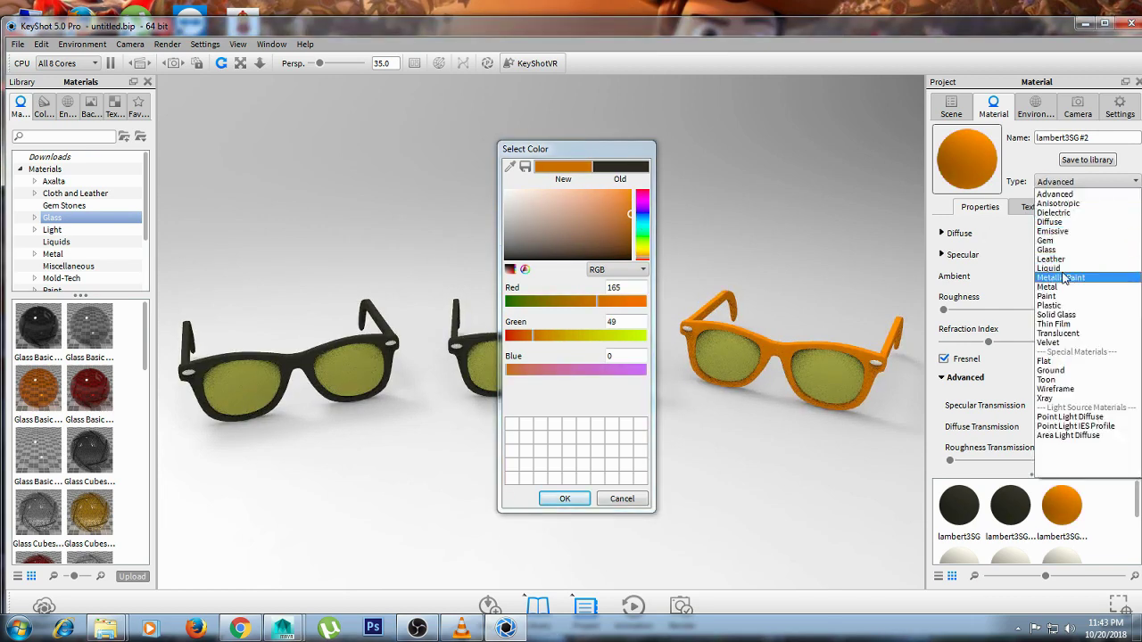
key(Escape)
key(Escape)
Switch the frame to Diffuse and set its colour to dark brown (RGB 70, 34, 18)
key(d)
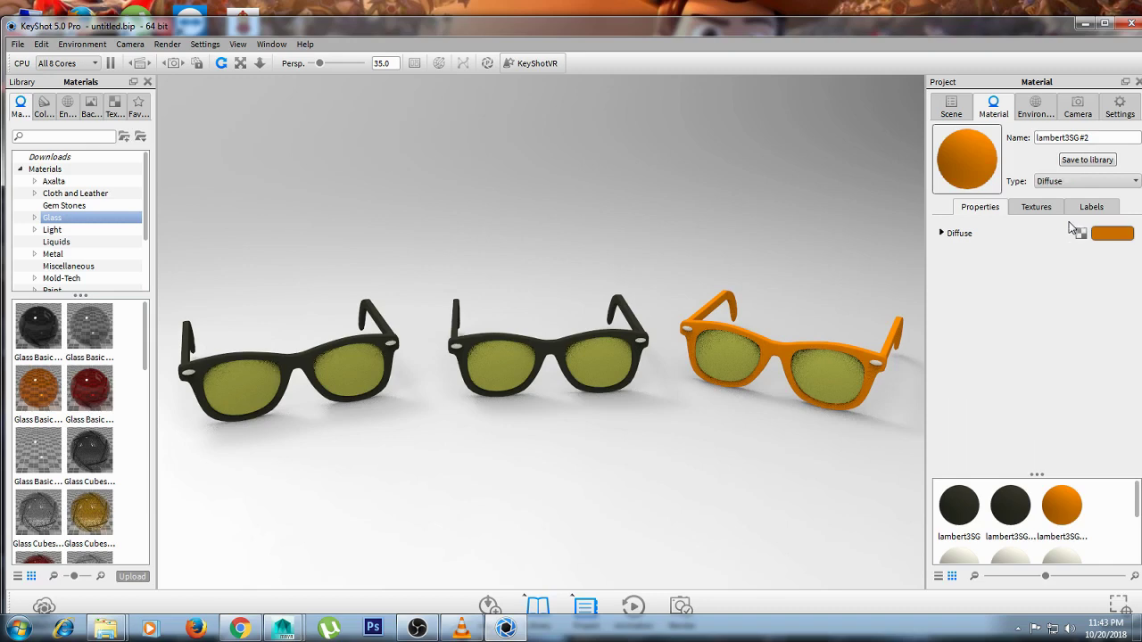
click(1101, 235)
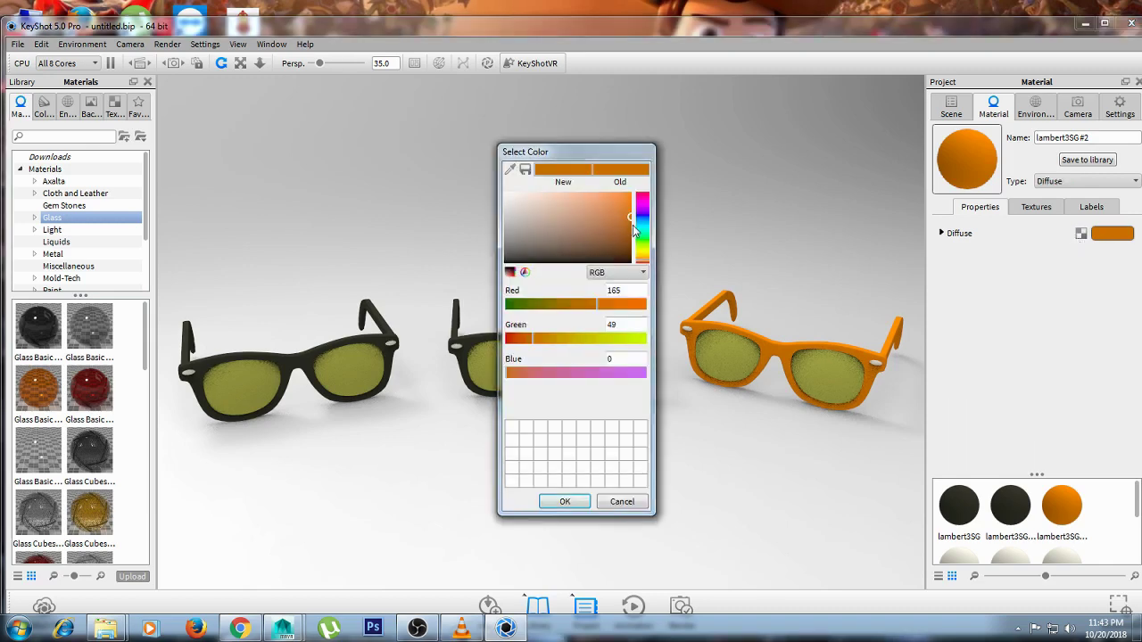
click(629, 241)
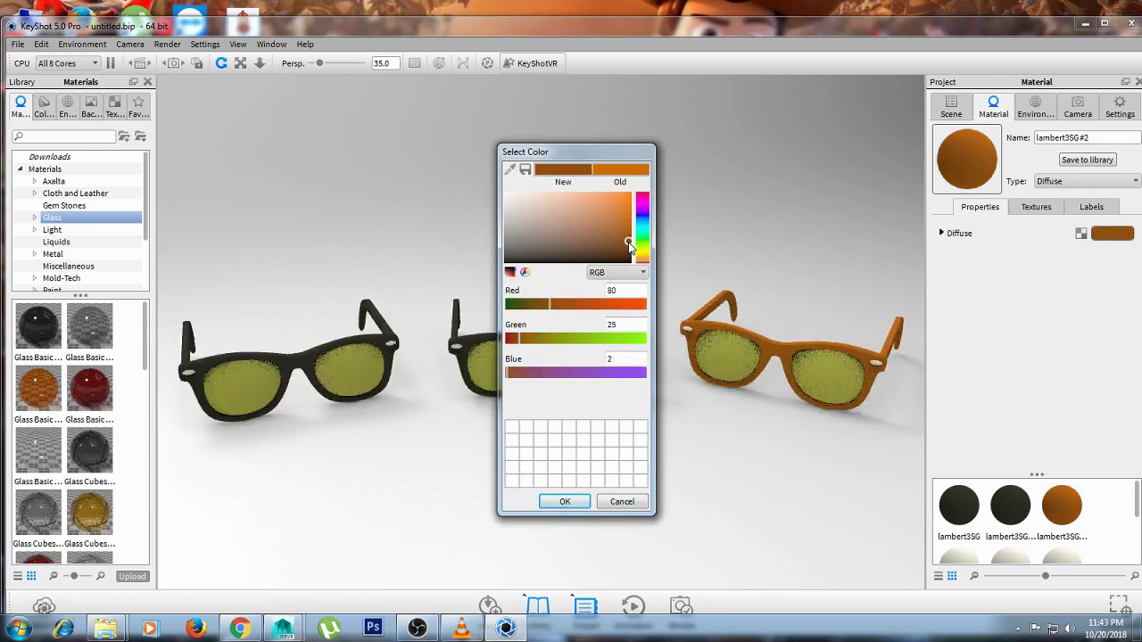
drag(629, 243, 599, 248)
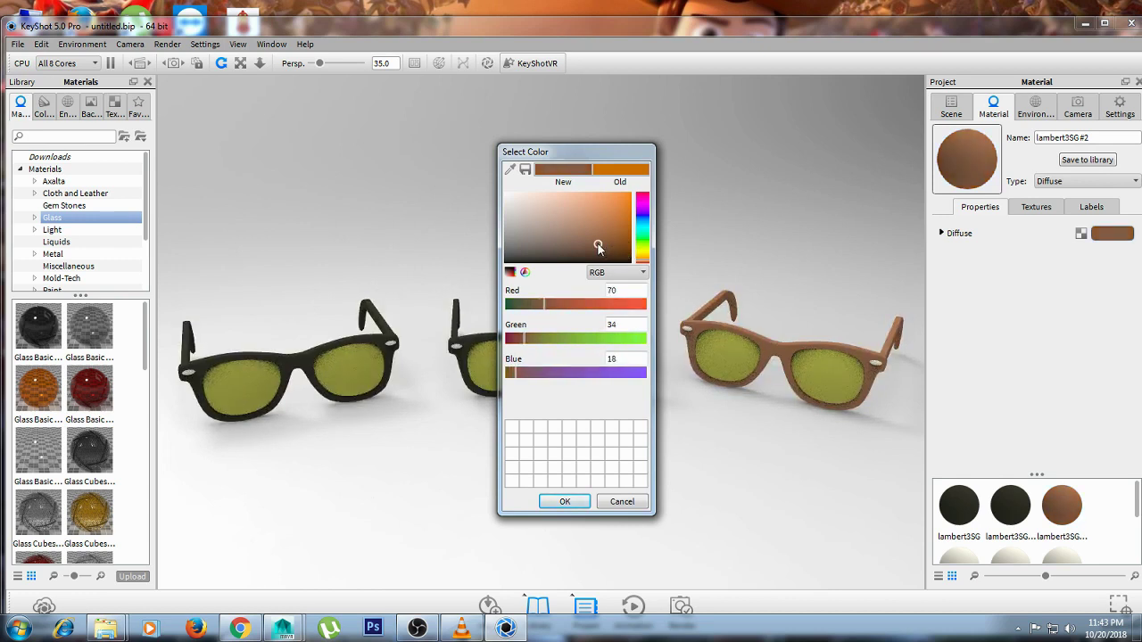
click(565, 501)
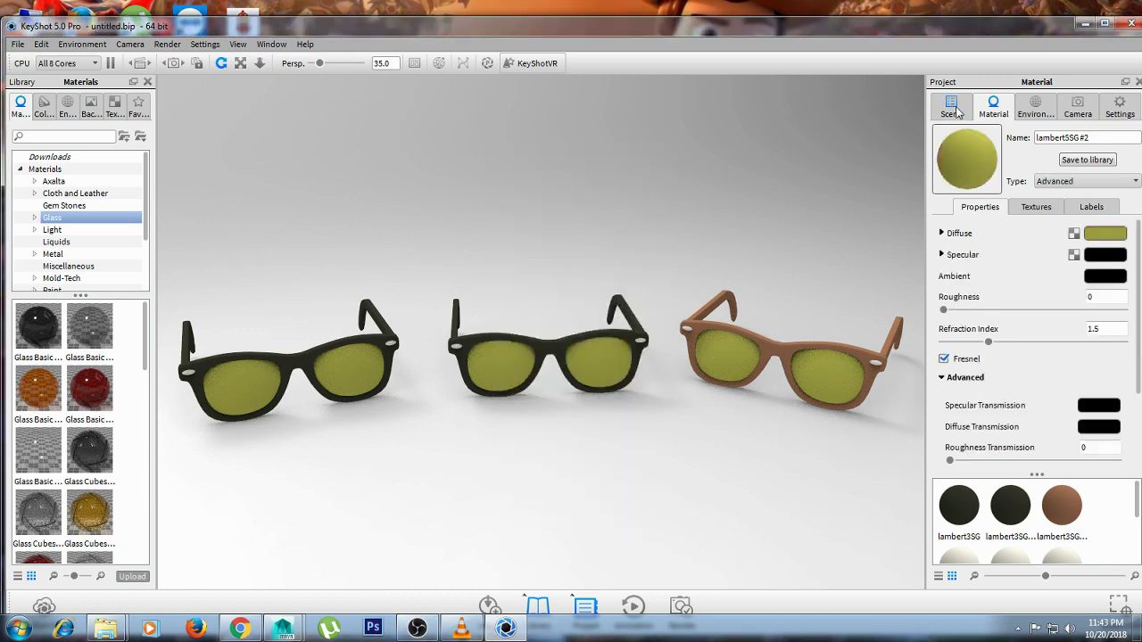
Make lens material lambert5SG #2 a Paint type, eyedropping the frame's brown (RGB 63, 31, 17)
click(951, 107)
click(748, 350)
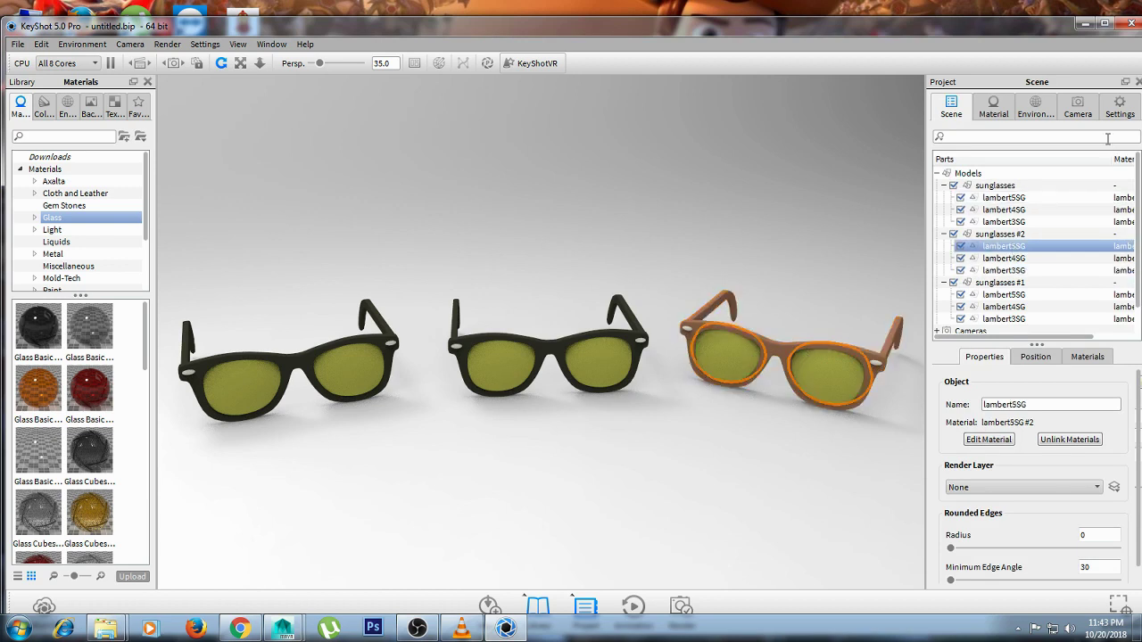
double_click(725, 364)
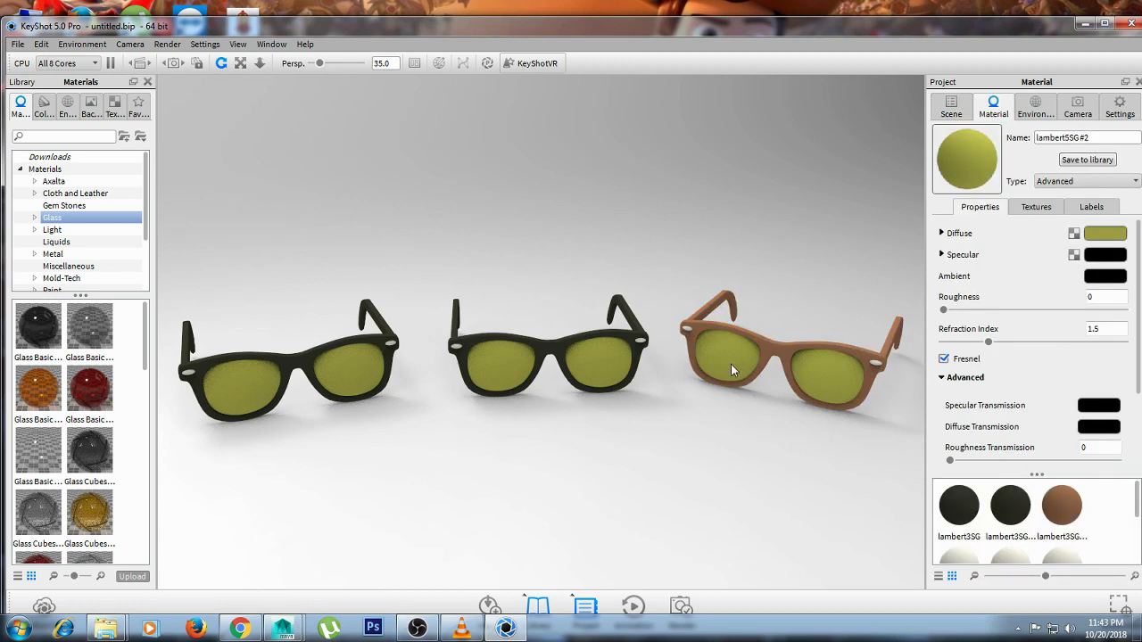
click(1079, 182)
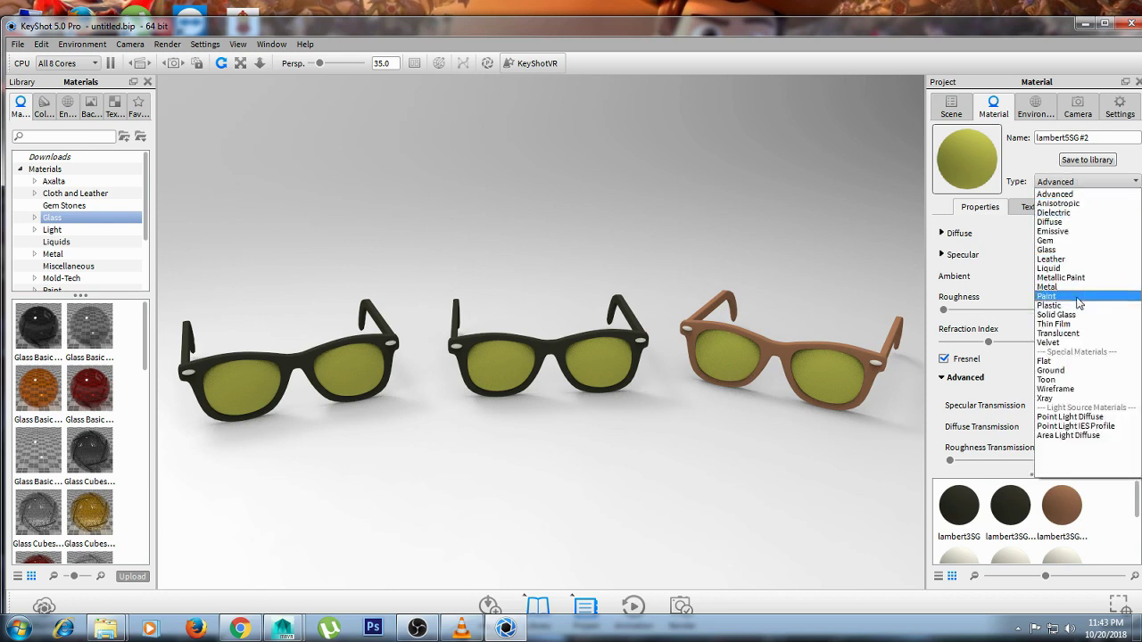
click(1047, 296)
click(1111, 237)
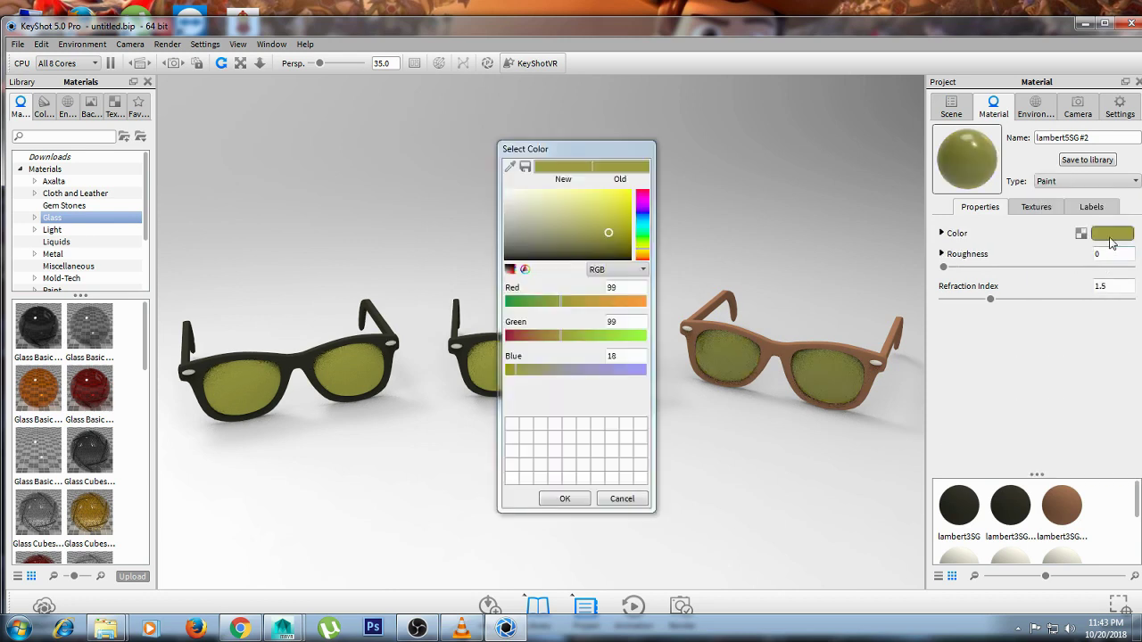
click(510, 168)
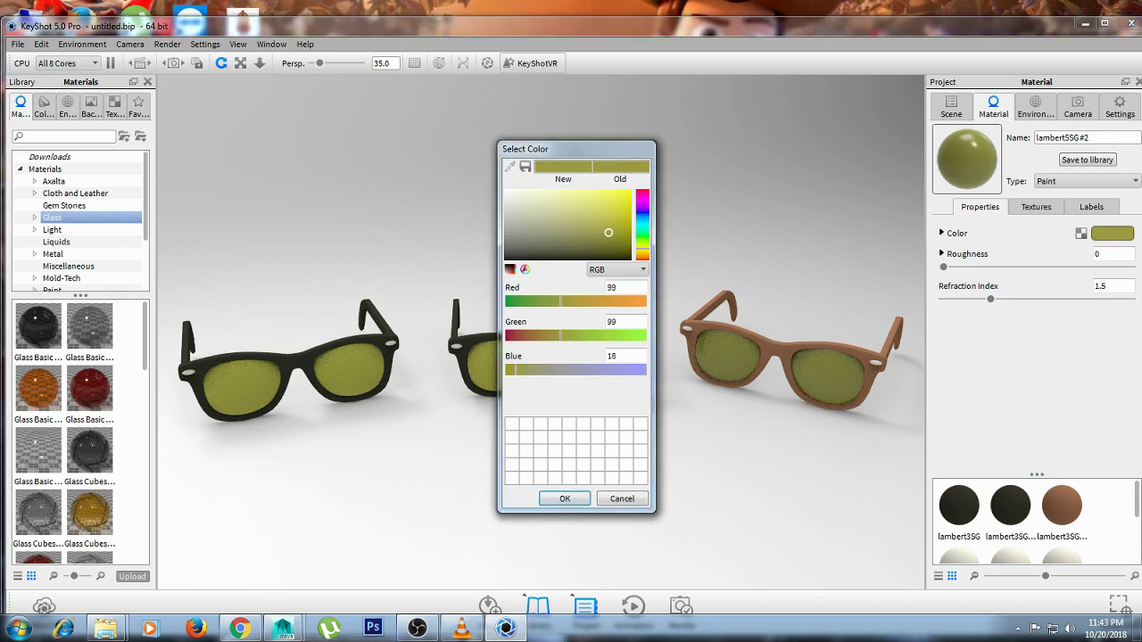
click(710, 332)
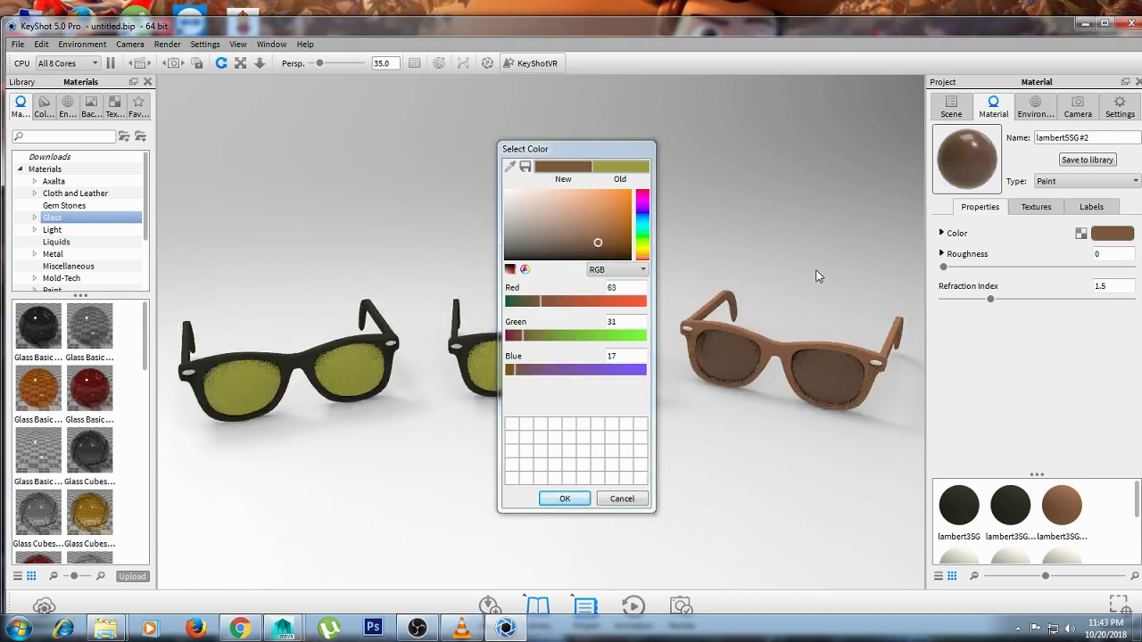
click(585, 498)
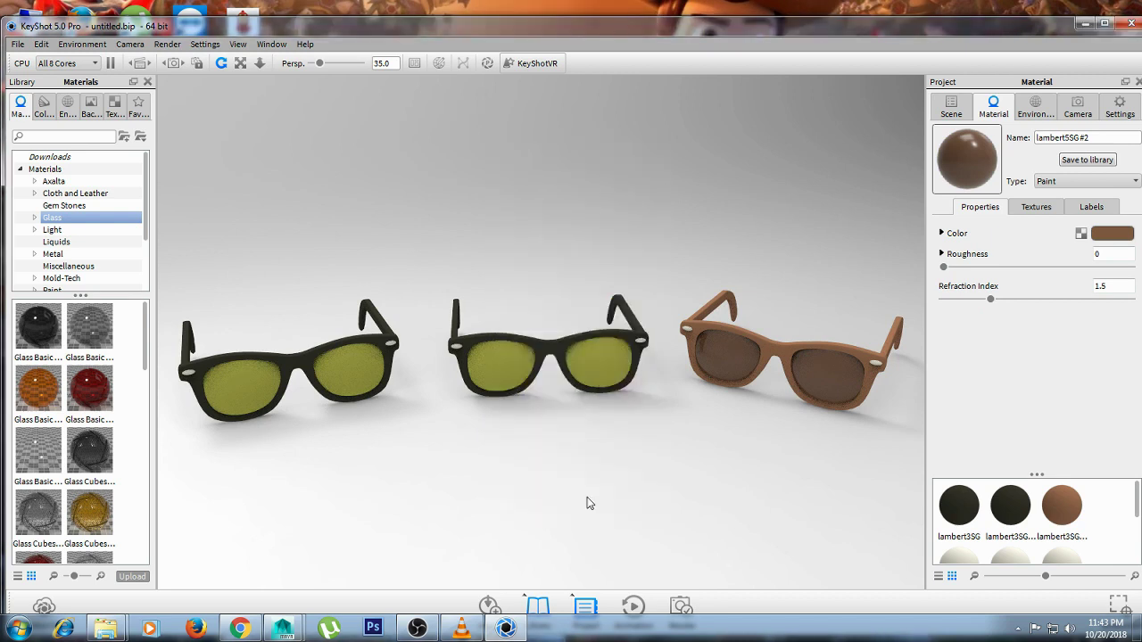
Load the middle pair's yellow lens material lambert5SG and review its material type list
double_click(510, 362)
click(1105, 234)
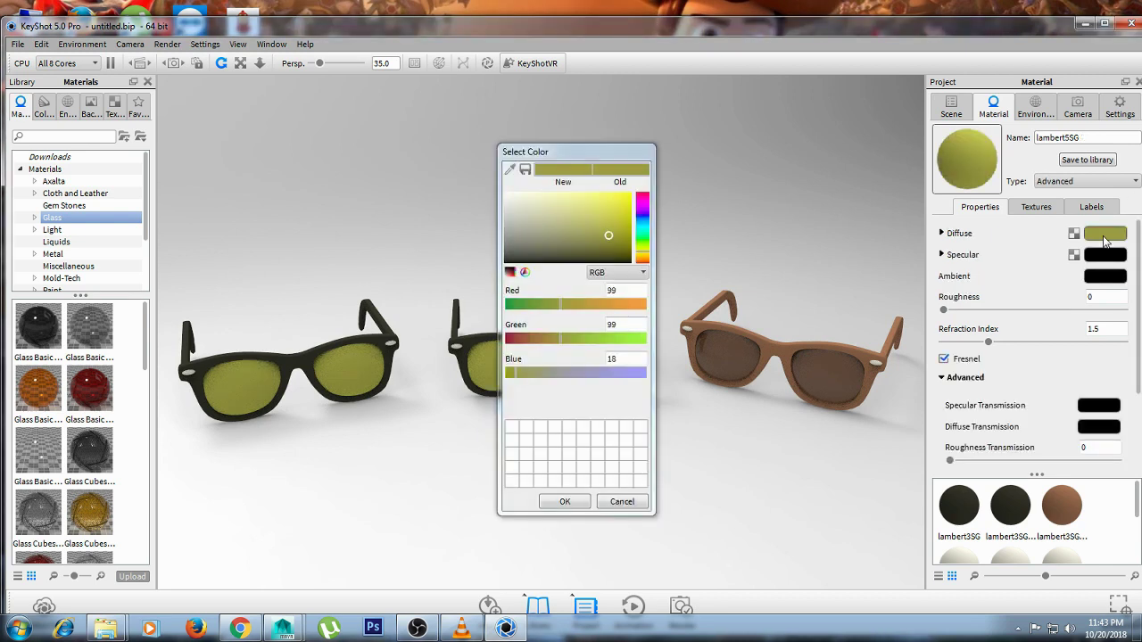
click(1111, 184)
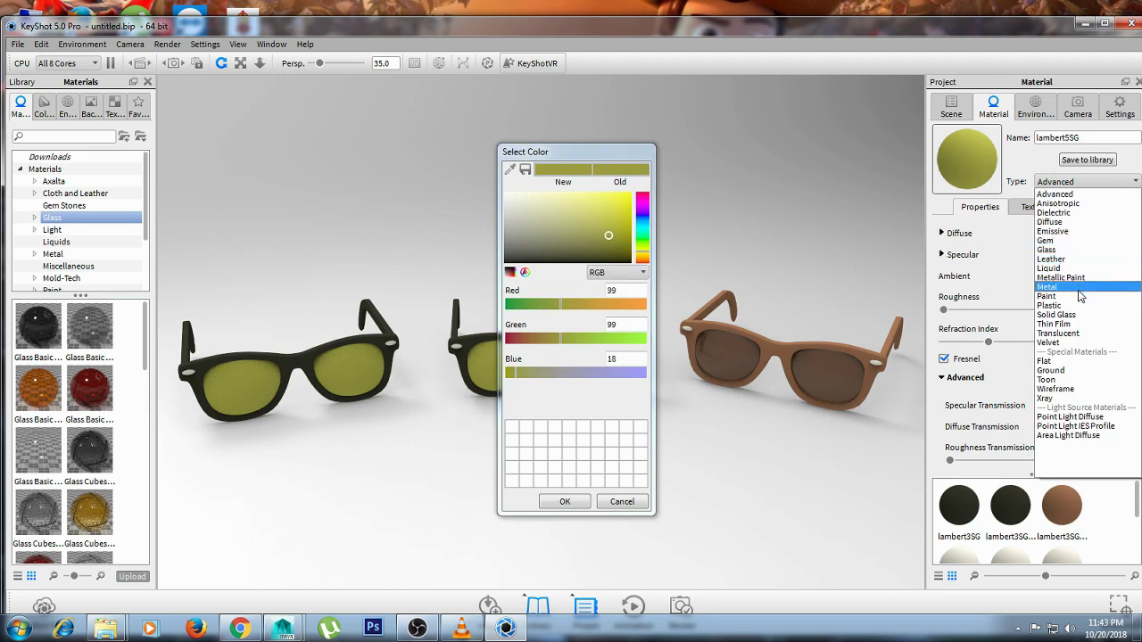
key(Escape)
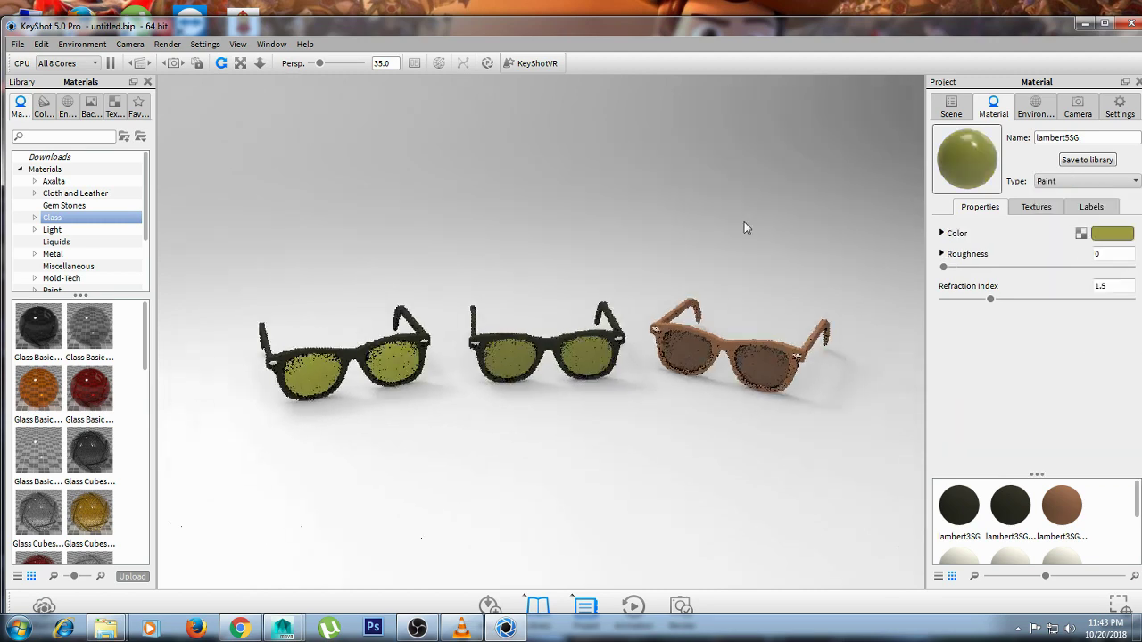
Check the middle frame material lambert3SG's type, undo the change, and return to the Scene tree
double_click(559, 339)
click(1061, 182)
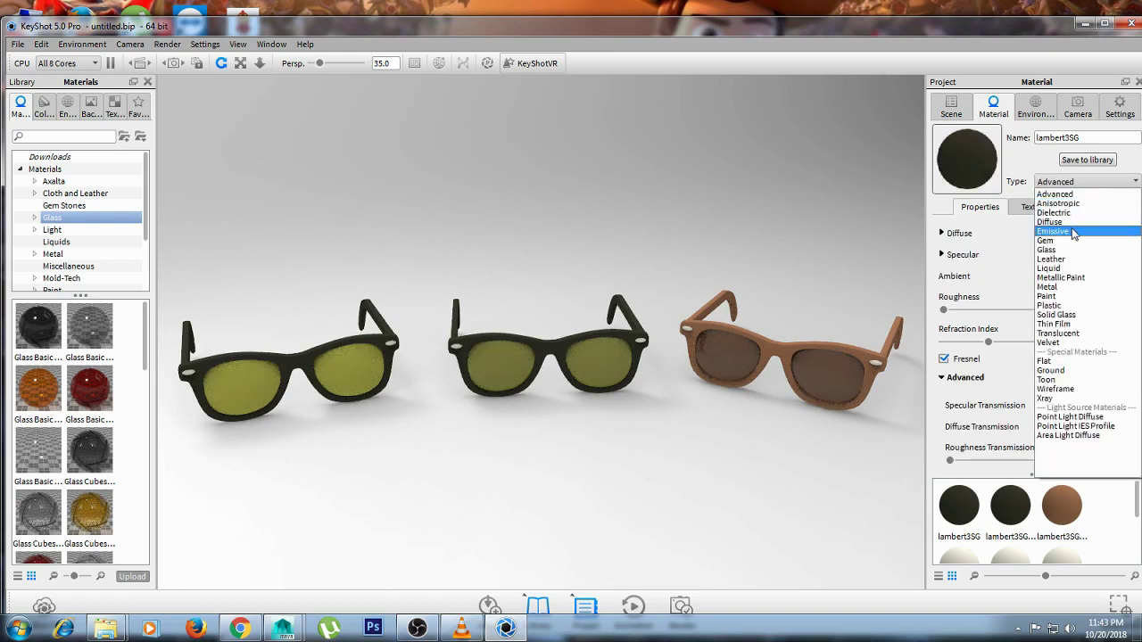
key(Escape)
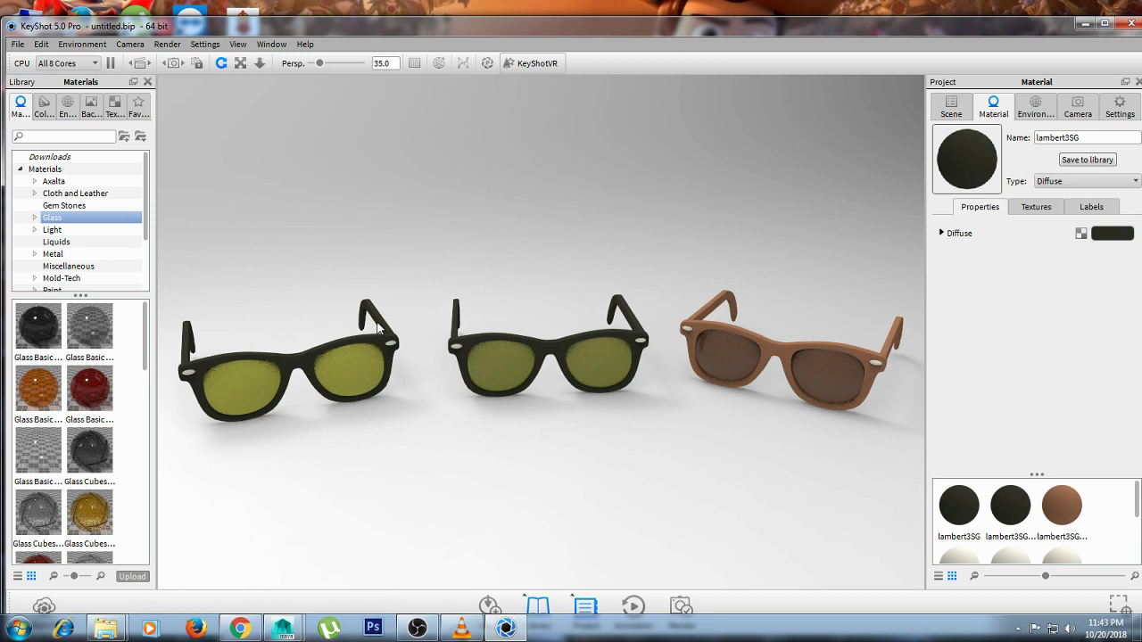
key(ctrl+z)
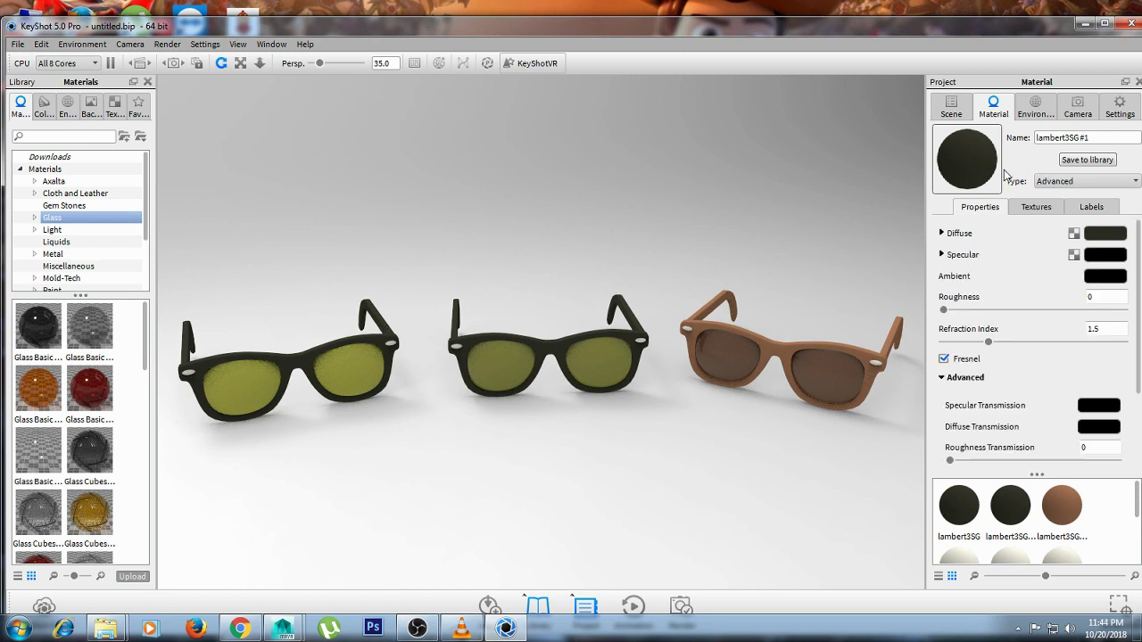
click(951, 107)
Select and load the left pair's lens material, lambert5SG #1
double_click(375, 319)
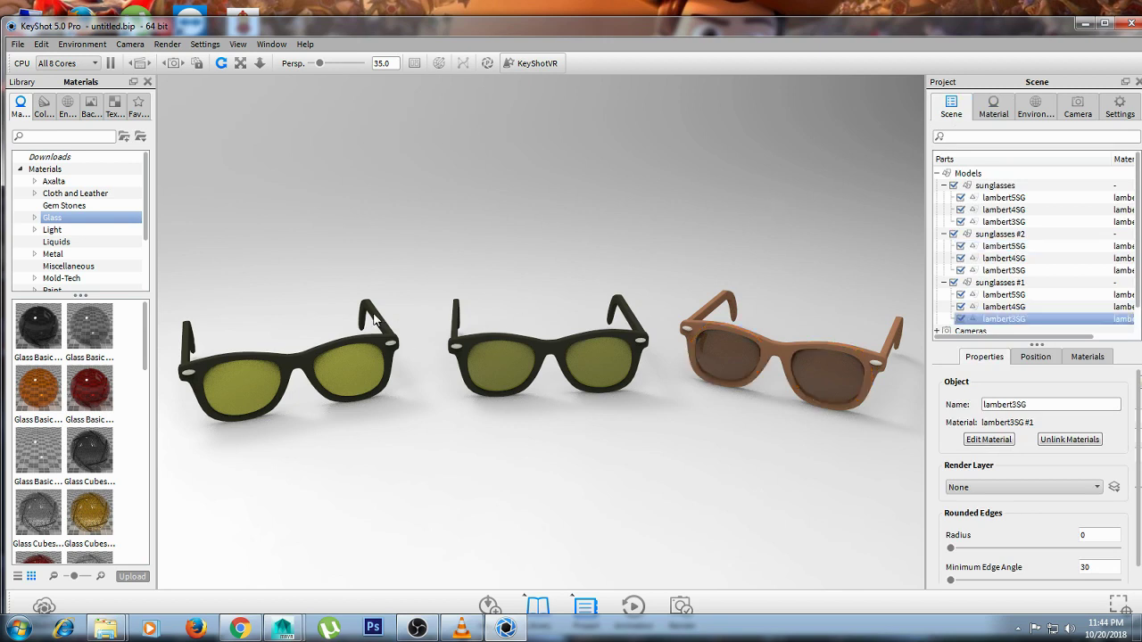
click(948, 114)
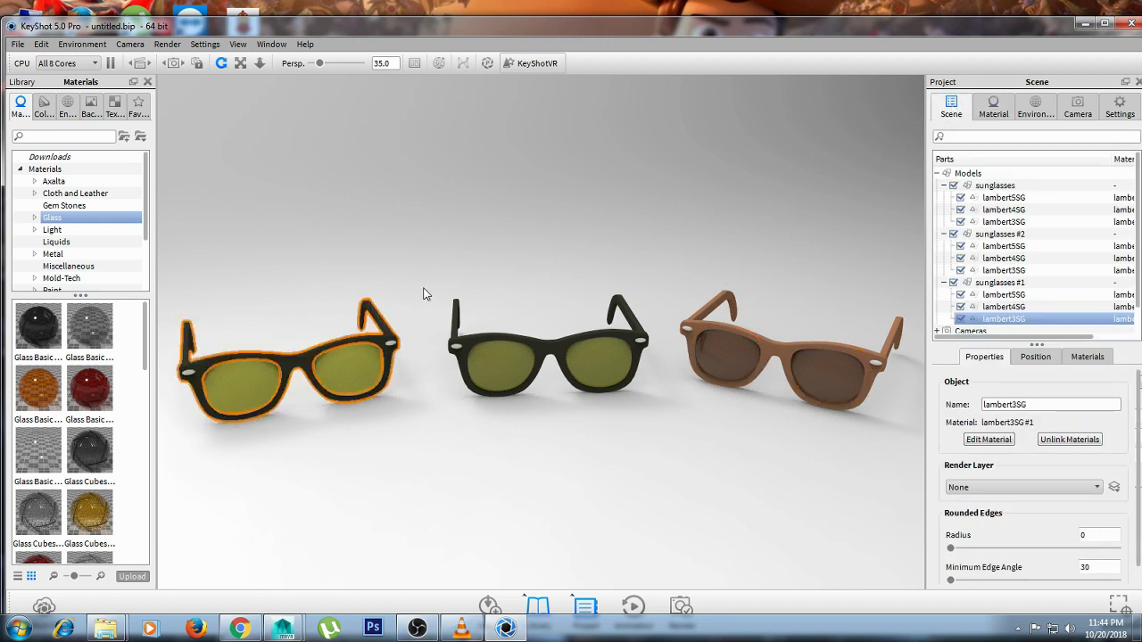
drag(482, 269, 612, 268)
right_click(603, 256)
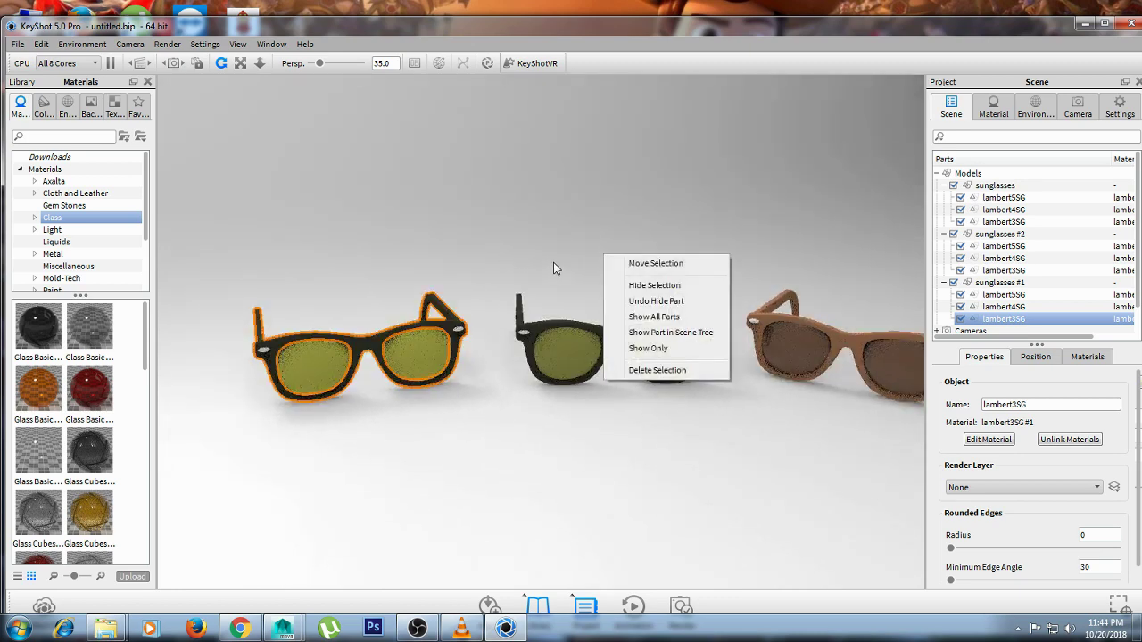
click(568, 232)
click(425, 377)
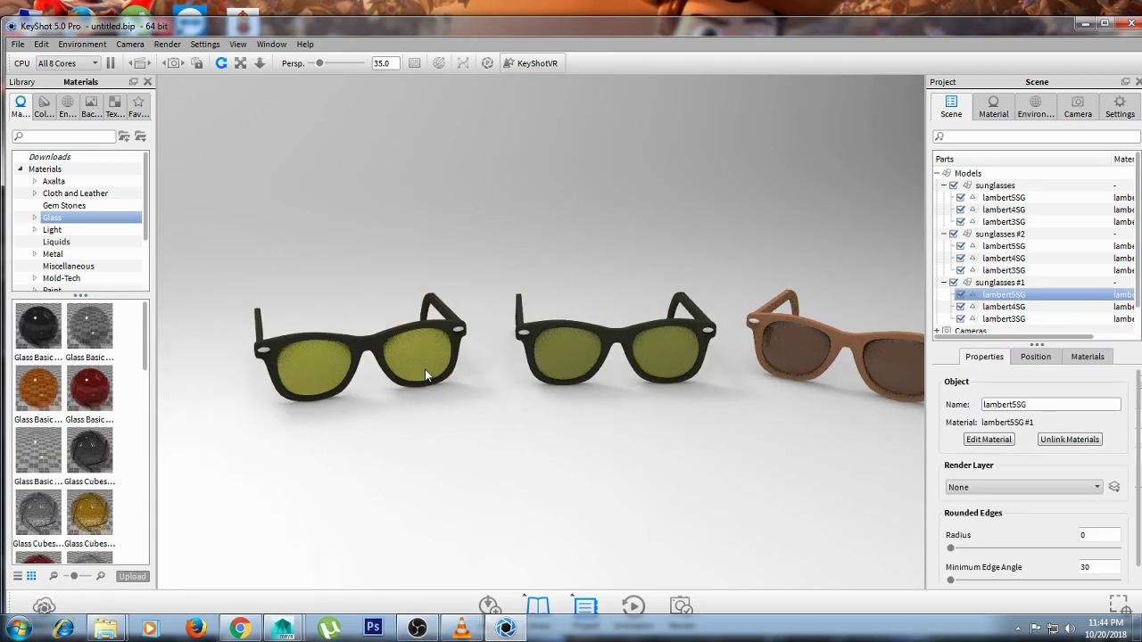
double_click(425, 369)
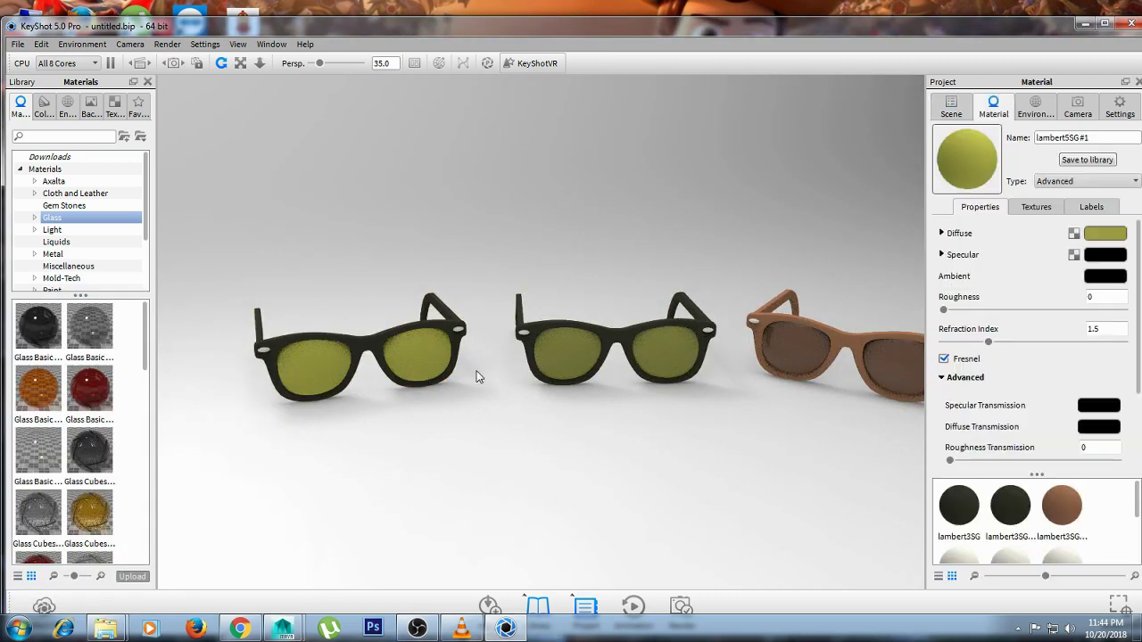
Colour the left lenses near-black olive (RGB 3, 3, 0) and set their type to Paint
click(1122, 236)
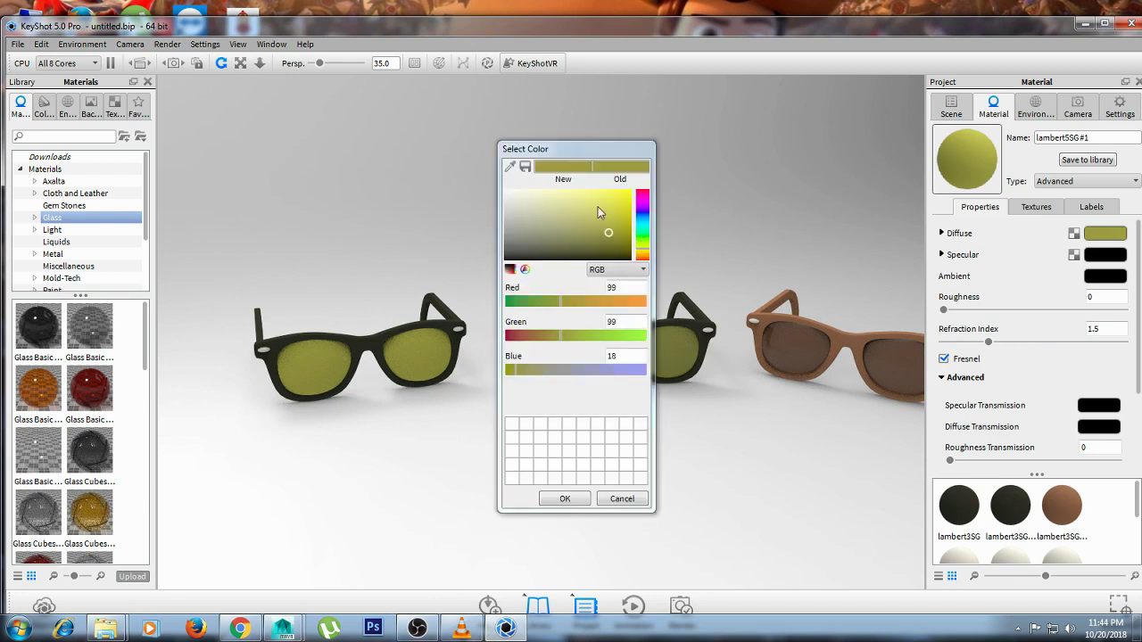
drag(598, 211, 506, 259)
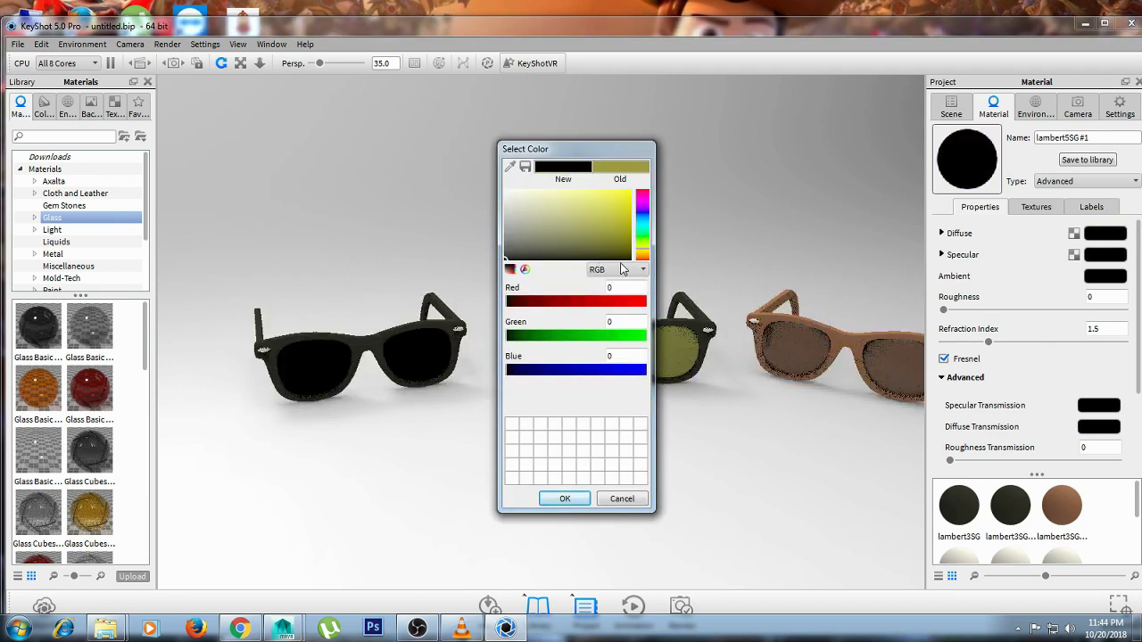
drag(629, 250, 636, 261)
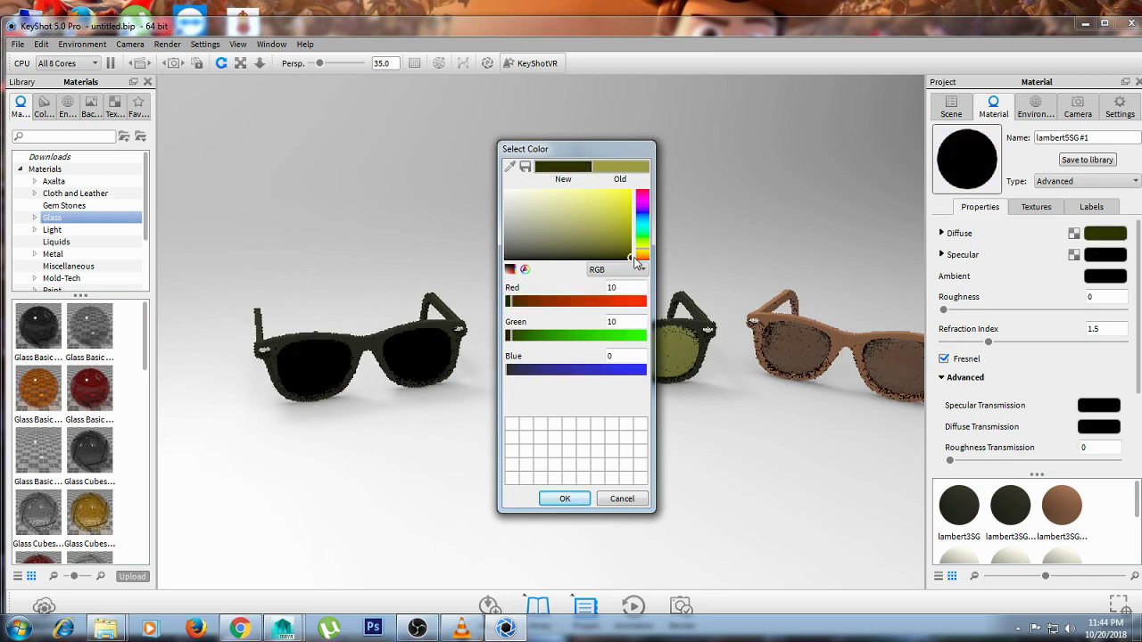
click(633, 260)
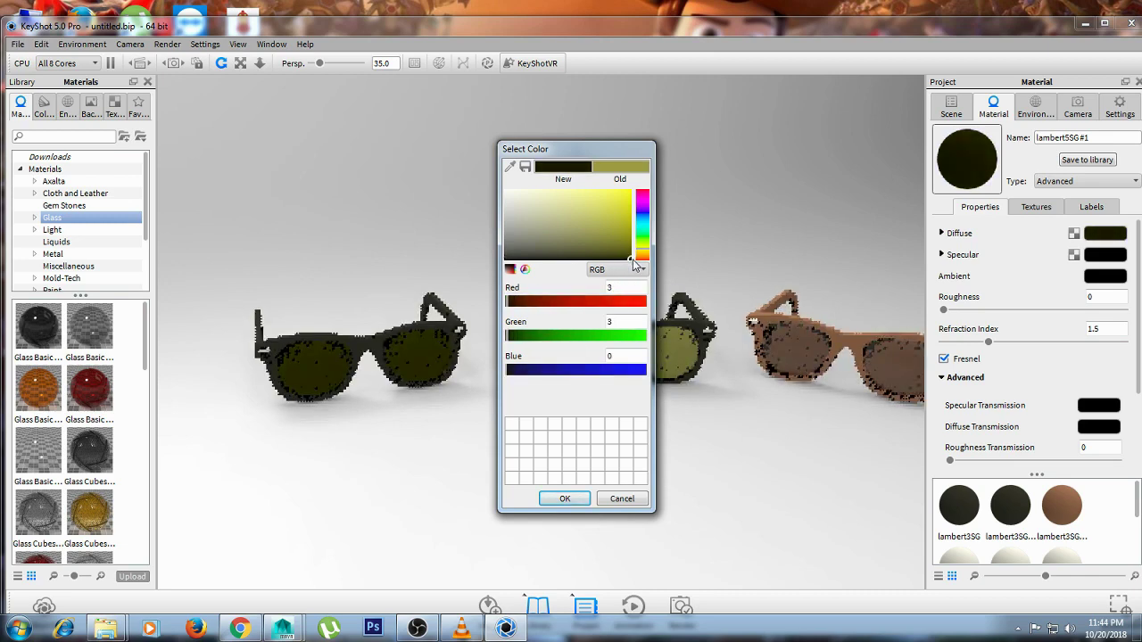
click(565, 499)
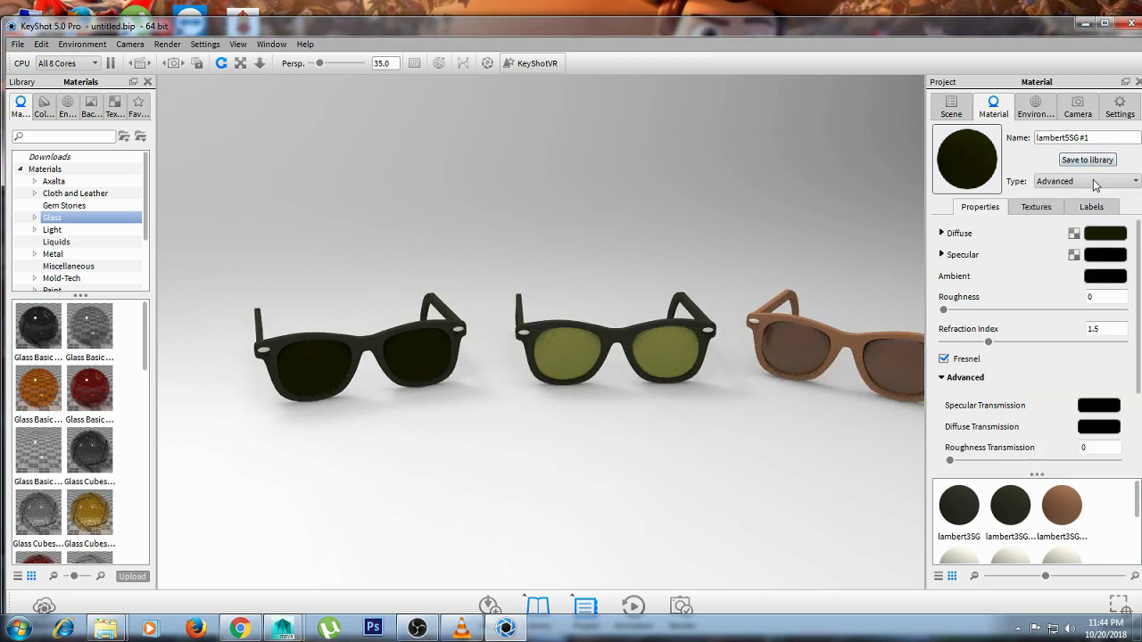
click(1094, 179)
click(1081, 297)
drag(677, 166, 567, 168)
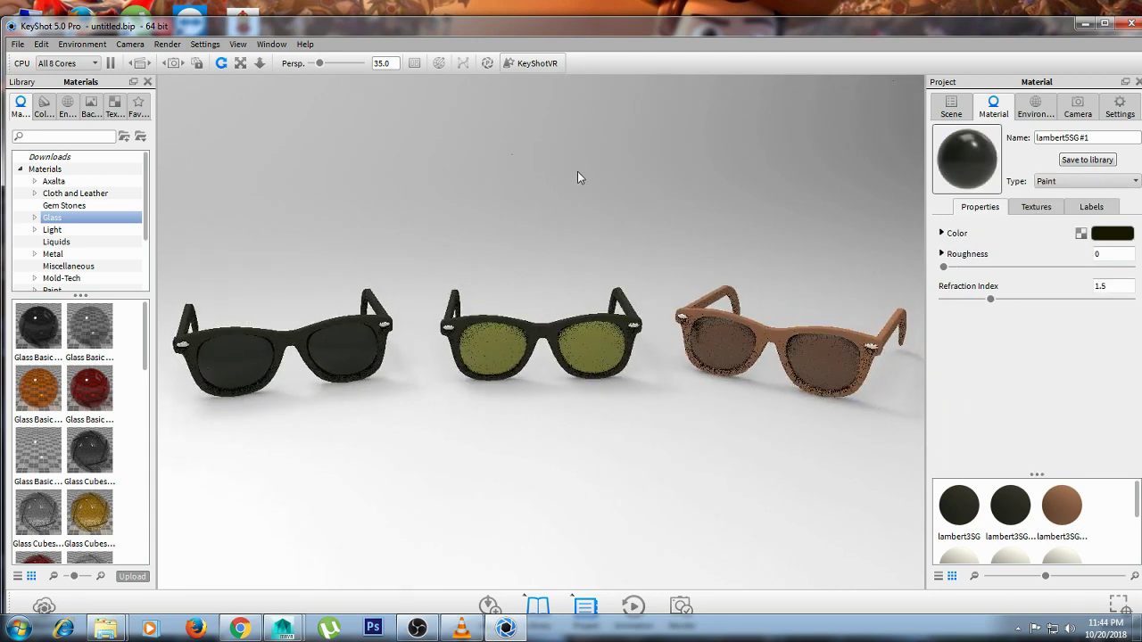
Set the Environment background to Color with bright blue (RGB 0, 8, 242)
key(super)
click(1046, 119)
click(1046, 119)
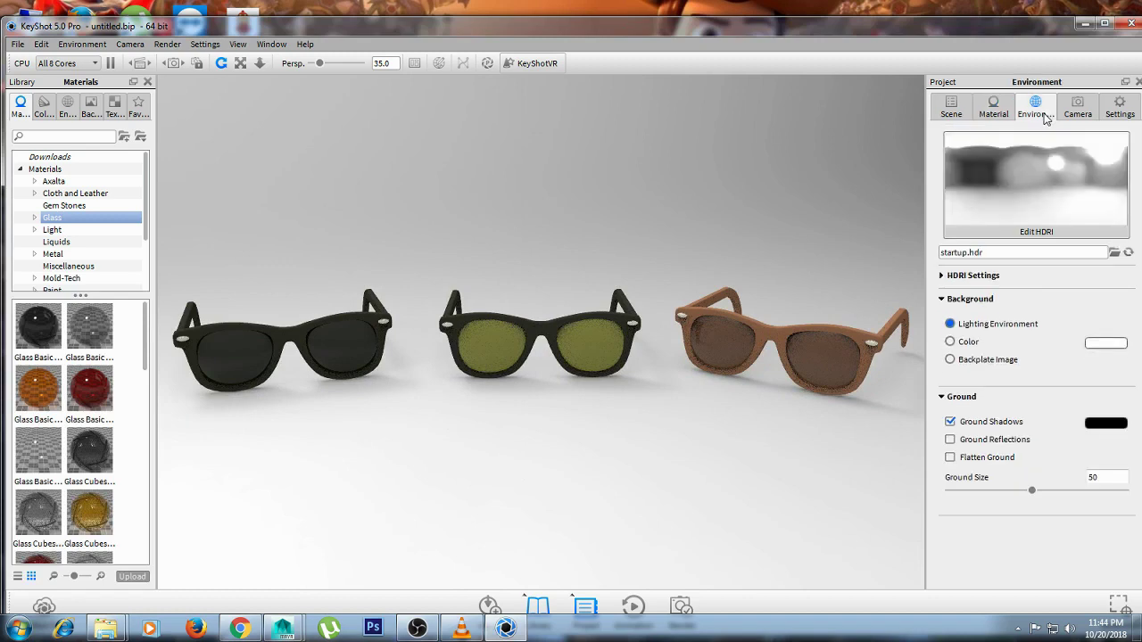
click(950, 342)
click(1111, 348)
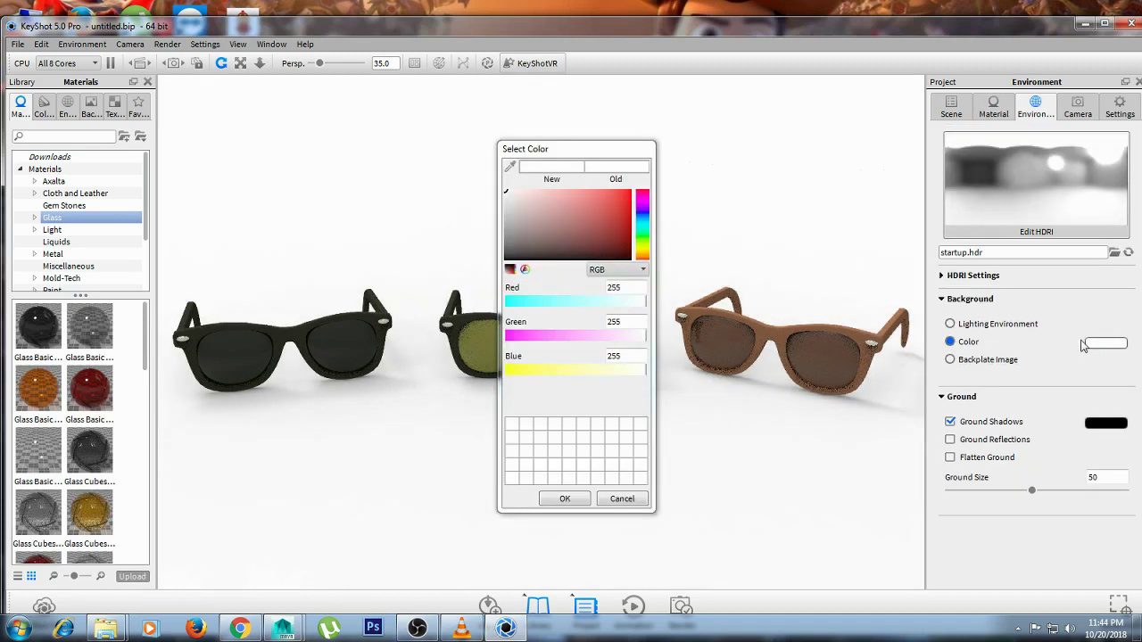
click(619, 217)
click(637, 209)
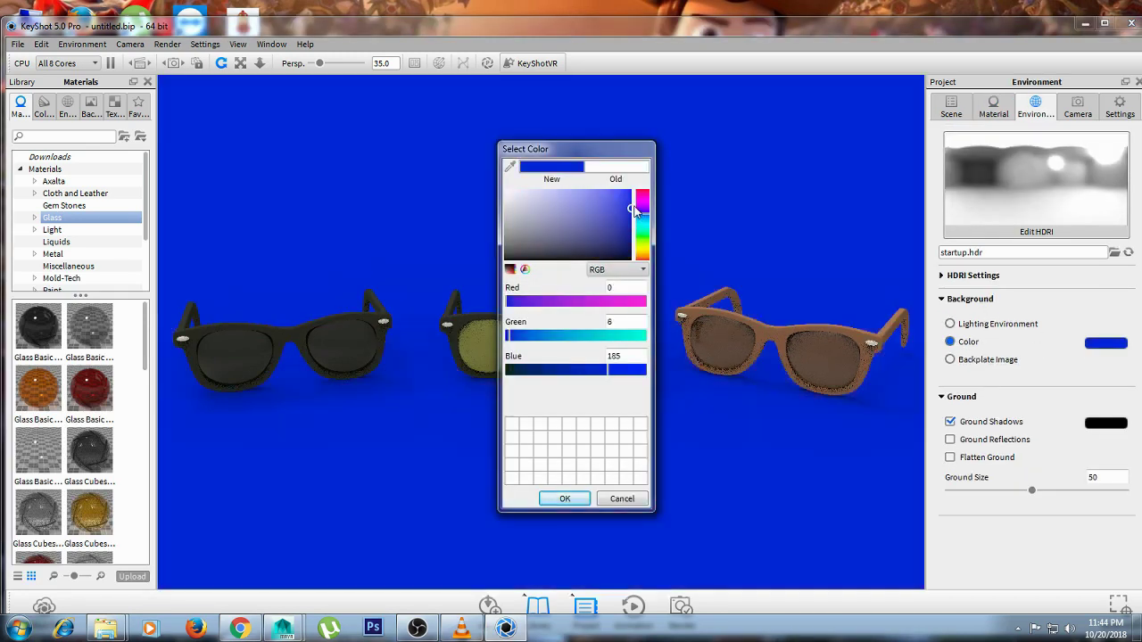
drag(626, 201, 632, 196)
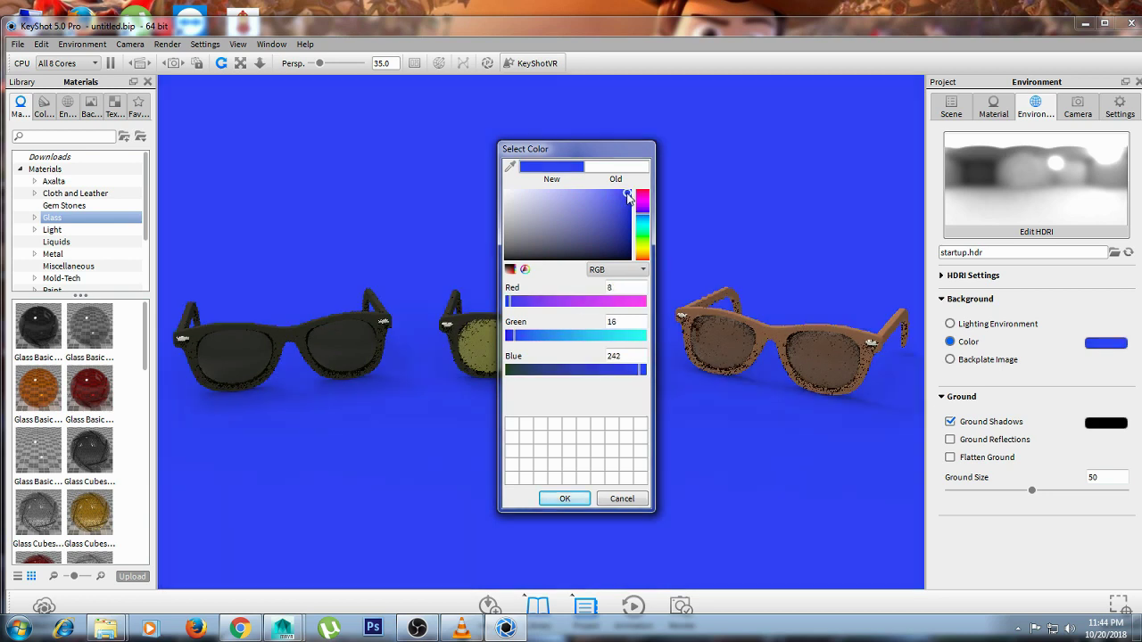
click(579, 504)
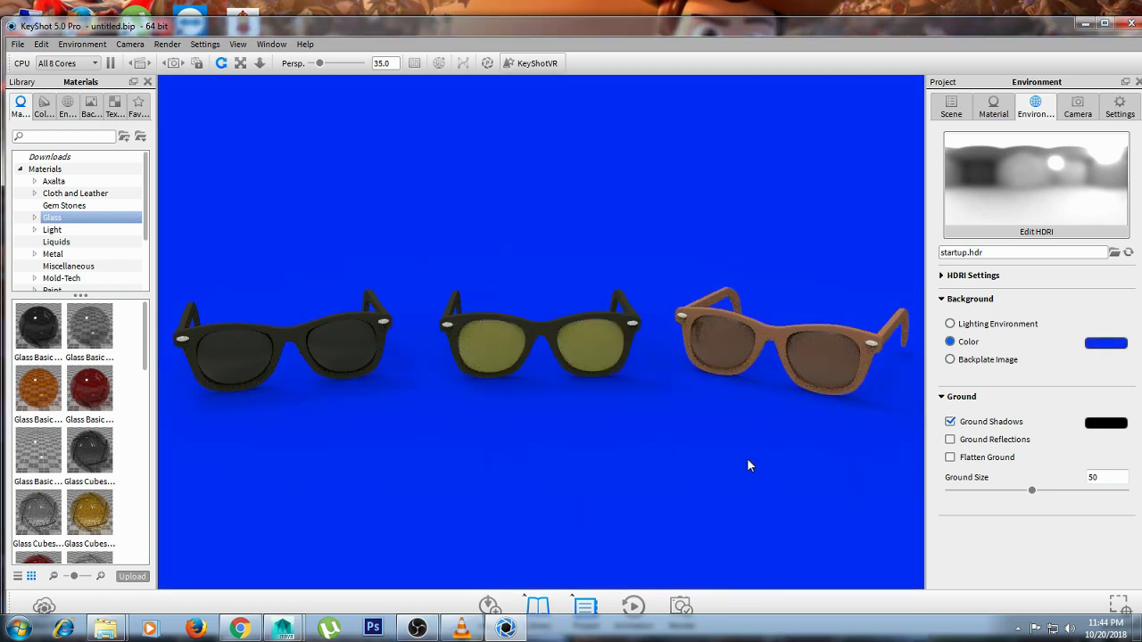
click(44, 107)
Apply Conference_Room_3k from Environments > Interior and orbit so all three pairs are visible
click(68, 107)
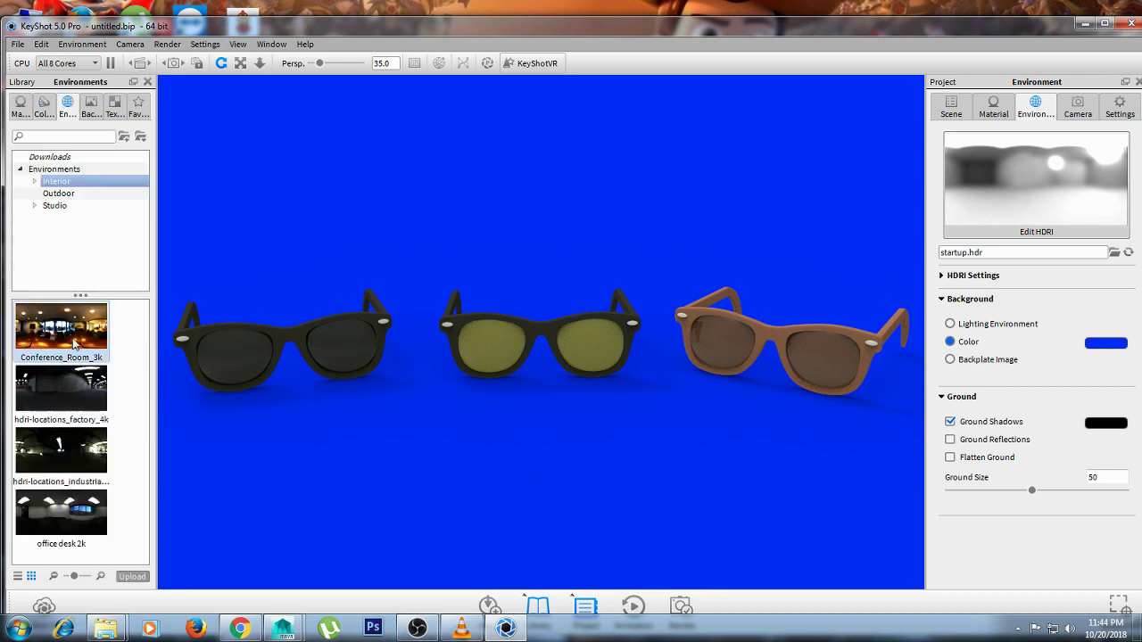
drag(75, 343, 251, 266)
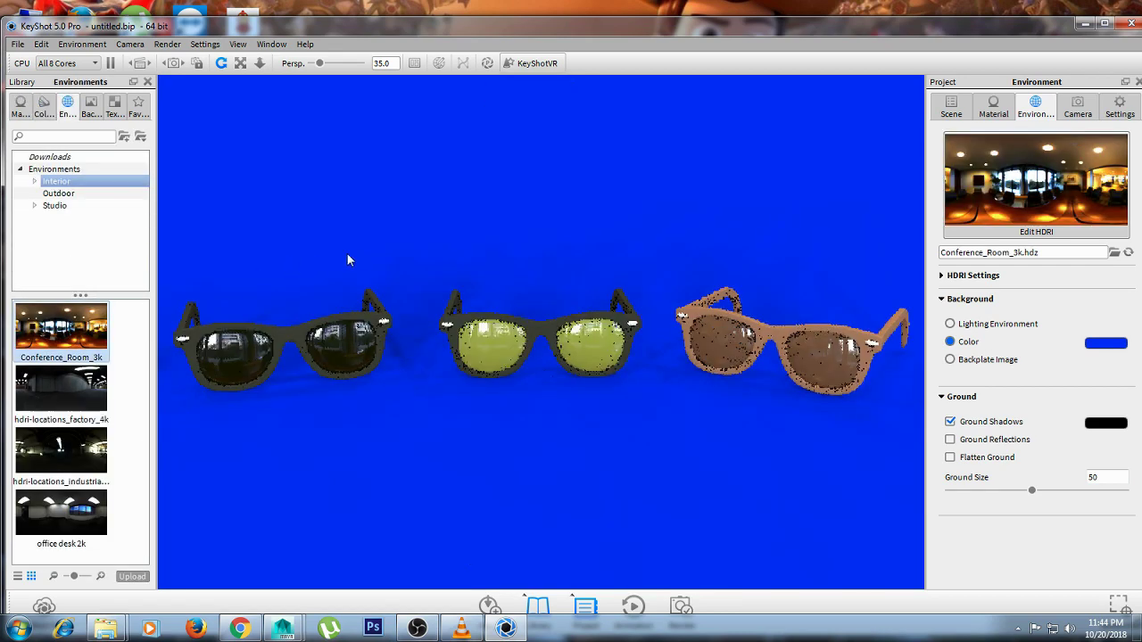
drag(372, 249, 406, 241)
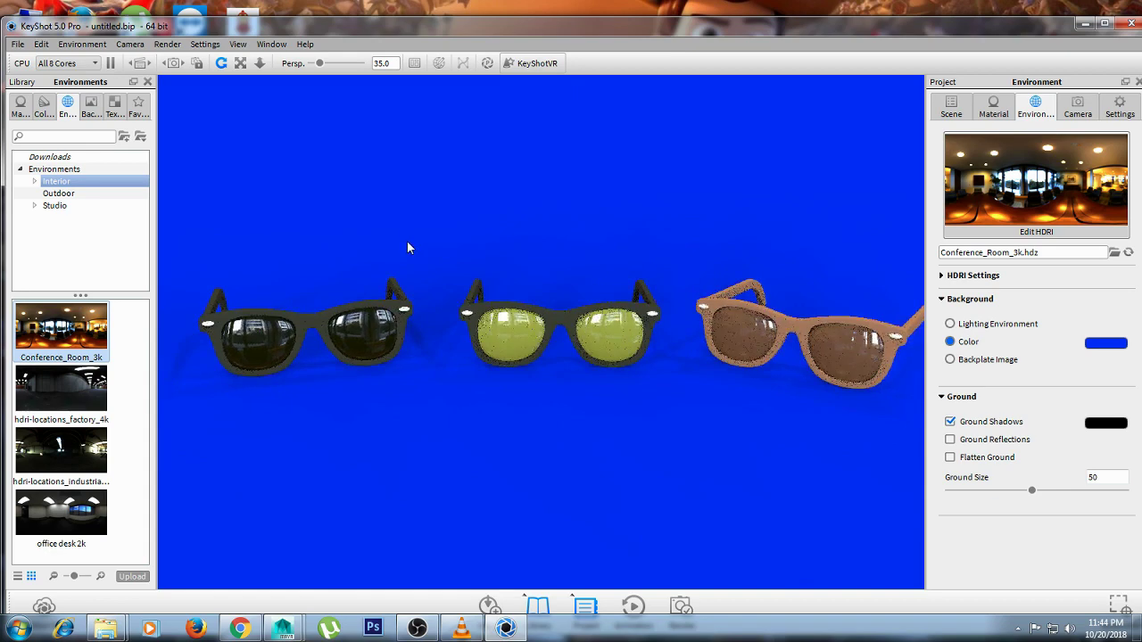
key(super)
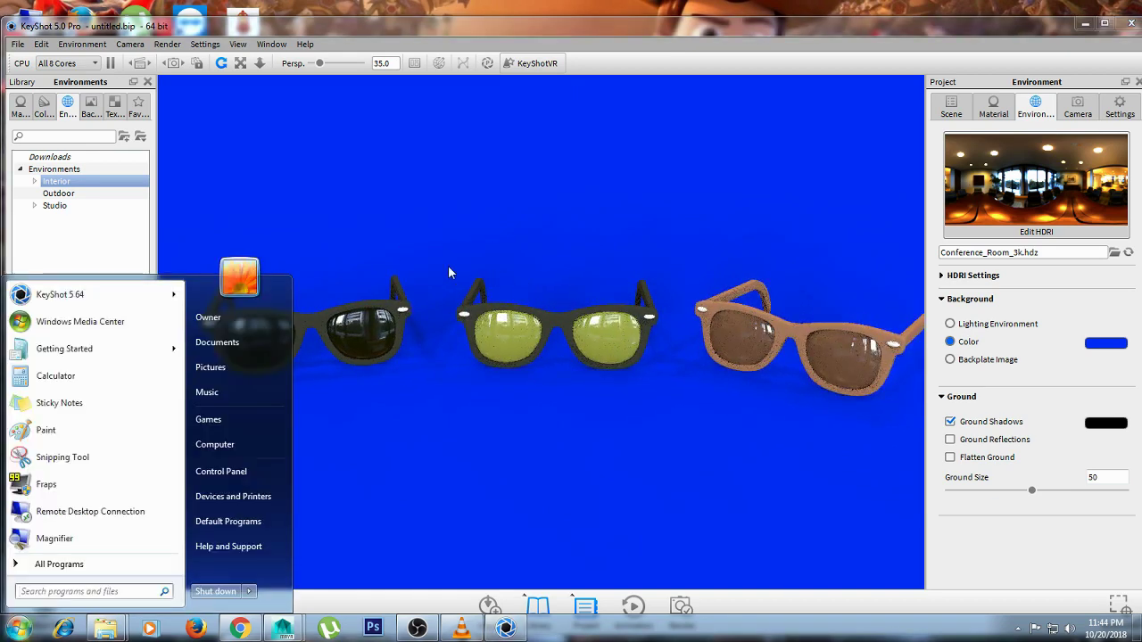
click(420, 231)
drag(420, 231, 521, 203)
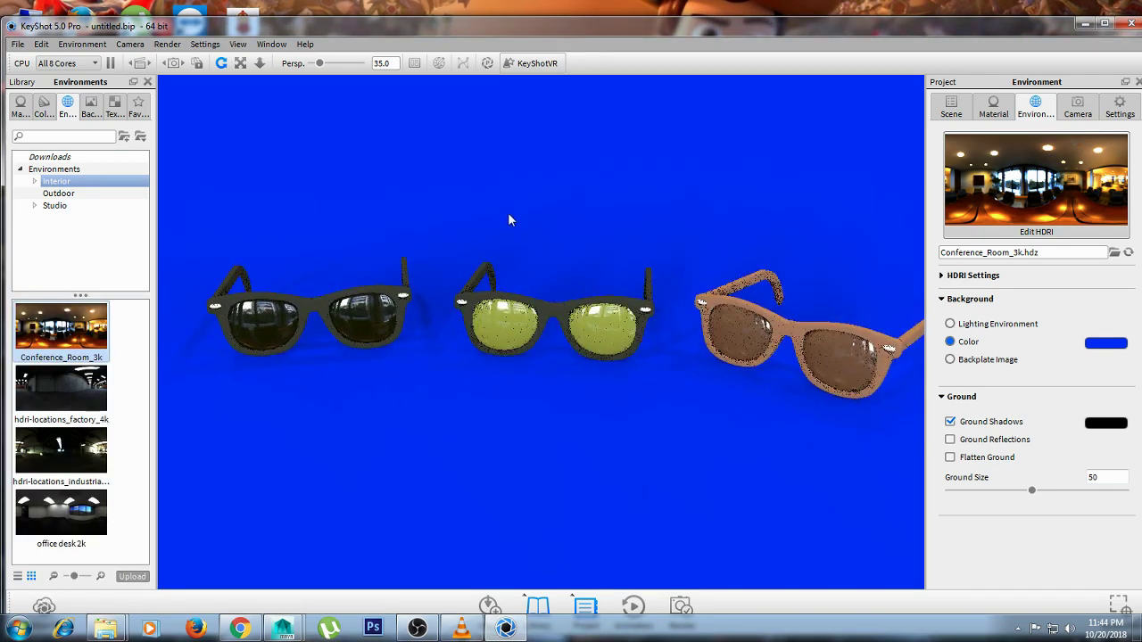
key(super)
Raise the yellow lenses' refraction index to 1.77
click(497, 331)
double_click(497, 326)
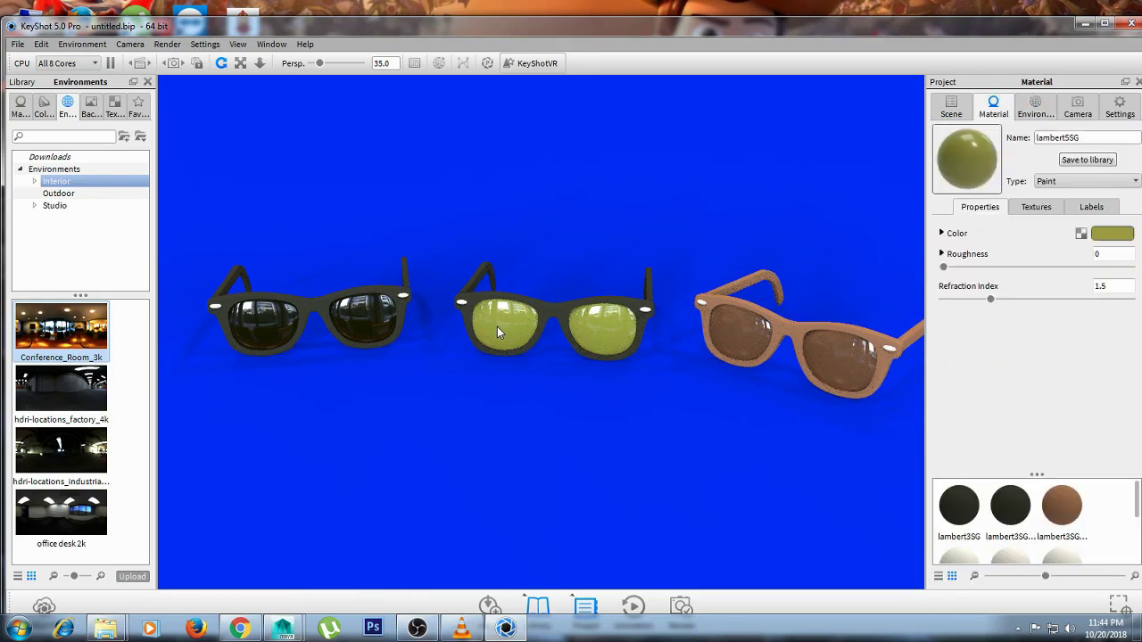
drag(541, 262, 530, 237)
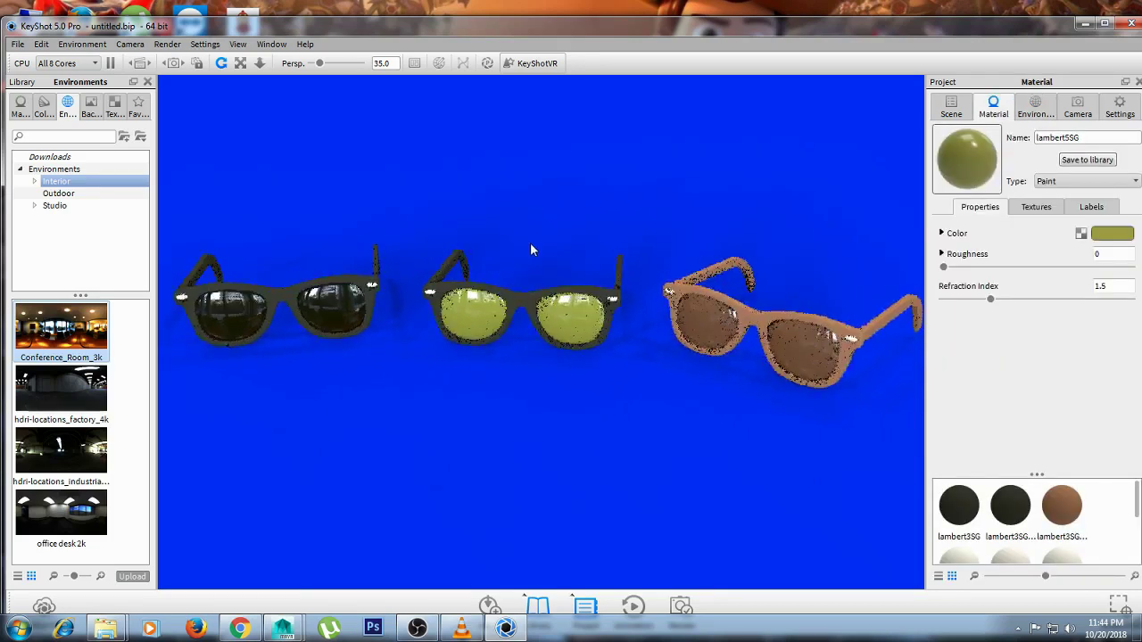
right_click(505, 246)
key(super)
click(500, 203)
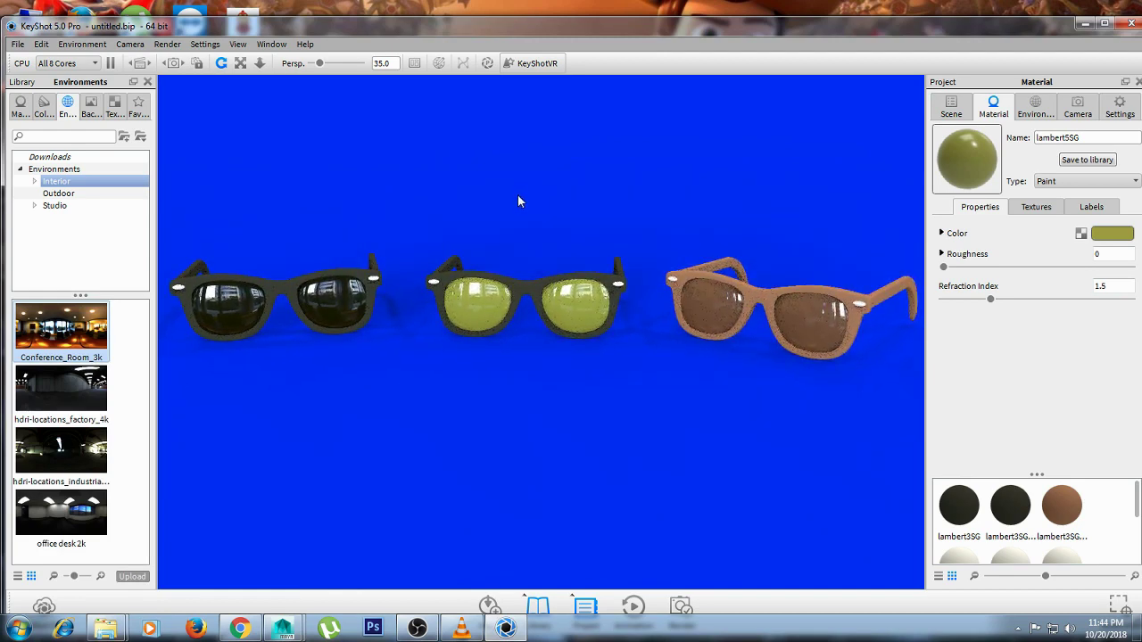
key(super)
click(520, 201)
mouse_move(990, 299)
mouse_down()
mouse_move(951, 303)
mouse_move(1076, 301)
mouse_move(1016, 306)
mouse_up()
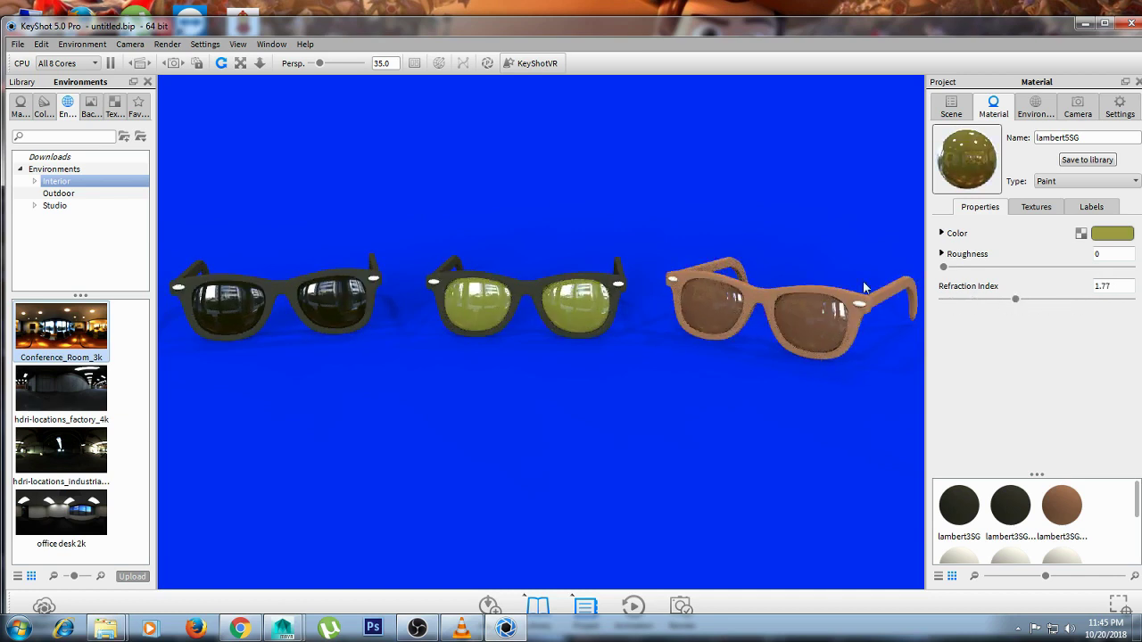
Raise the dark left lenses' refraction index to 2.084 and the brown lenses' to 2.152
mouse_move(590, 229)
mouse_down()
mouse_move(626, 199)
mouse_move(631, 217)
mouse_up()
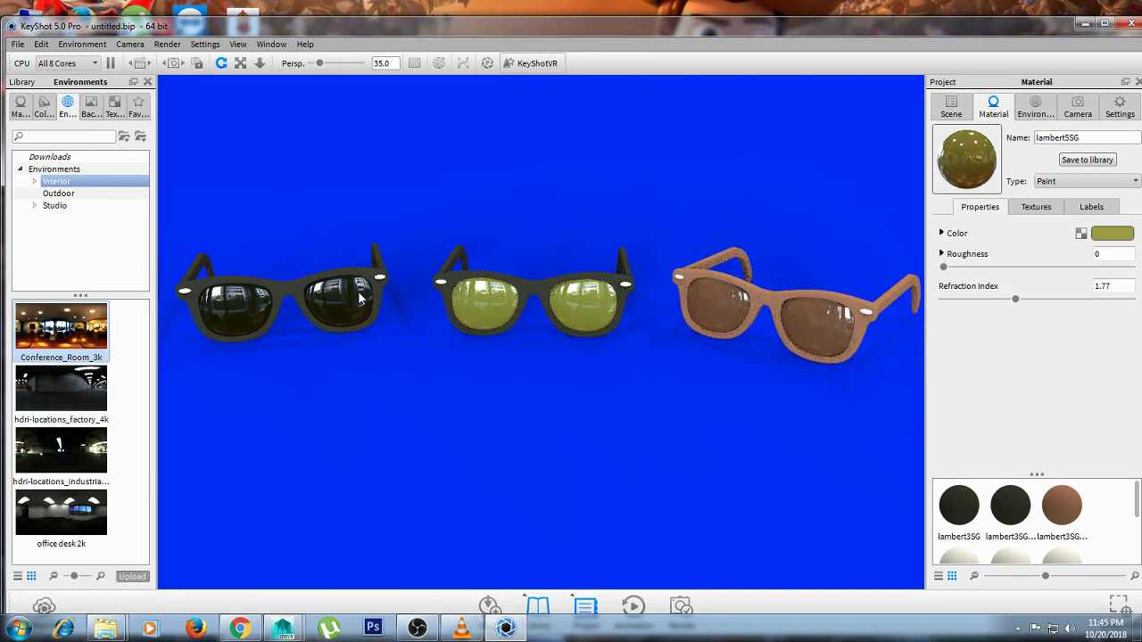
double_click(361, 299)
drag(1016, 299, 1044, 305)
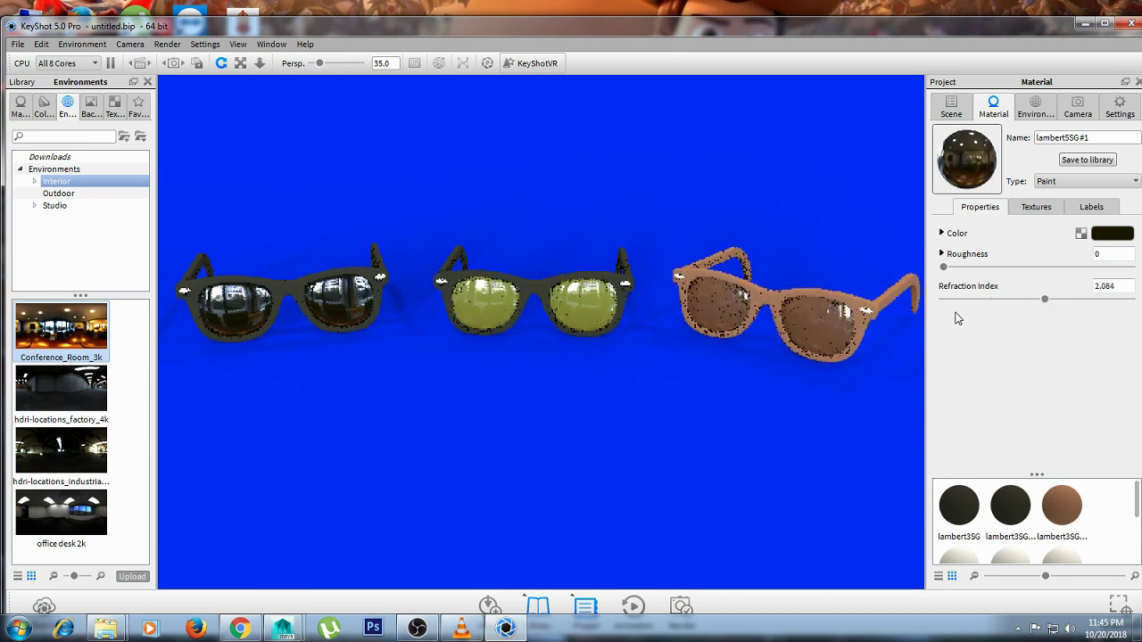
drag(1026, 300, 1050, 301)
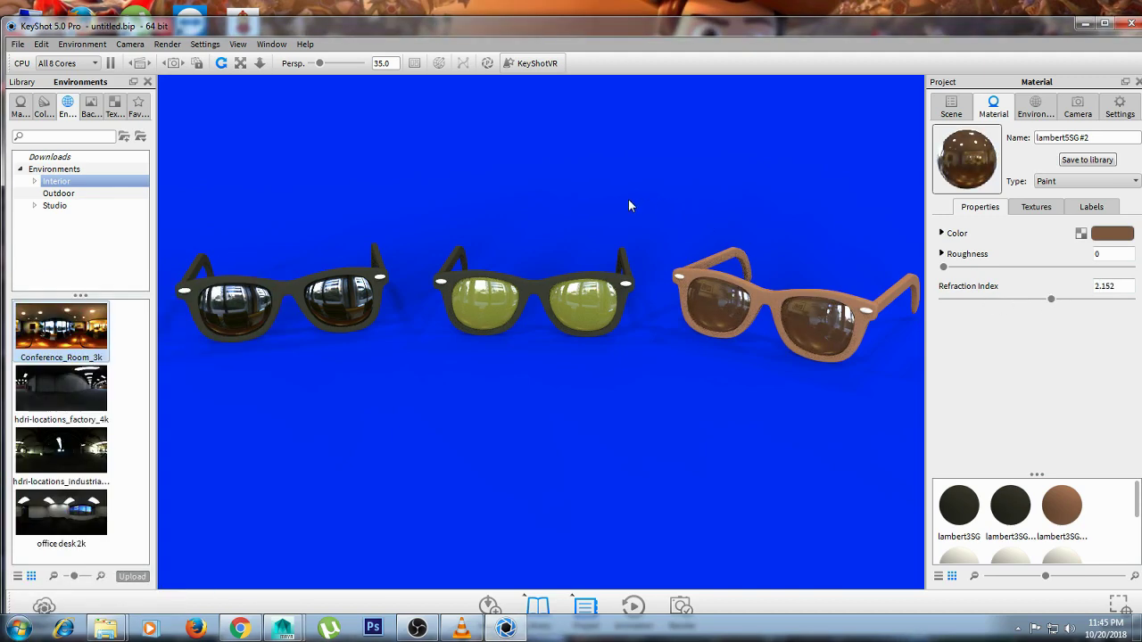
drag(589, 202, 606, 198)
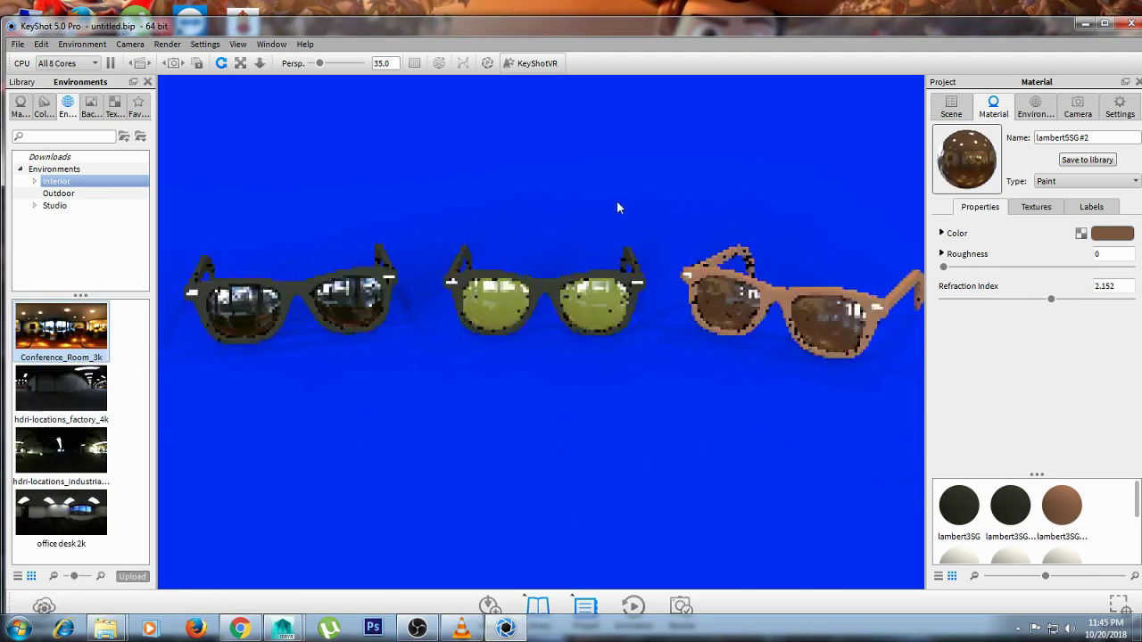
right_click(608, 209)
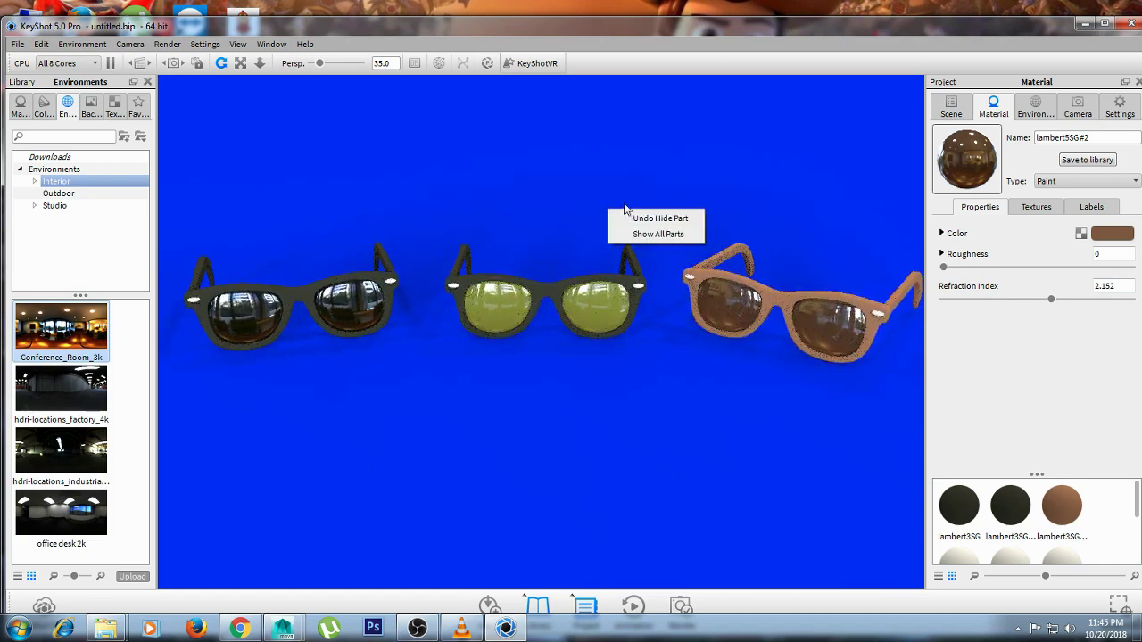
key(super)
key(super)
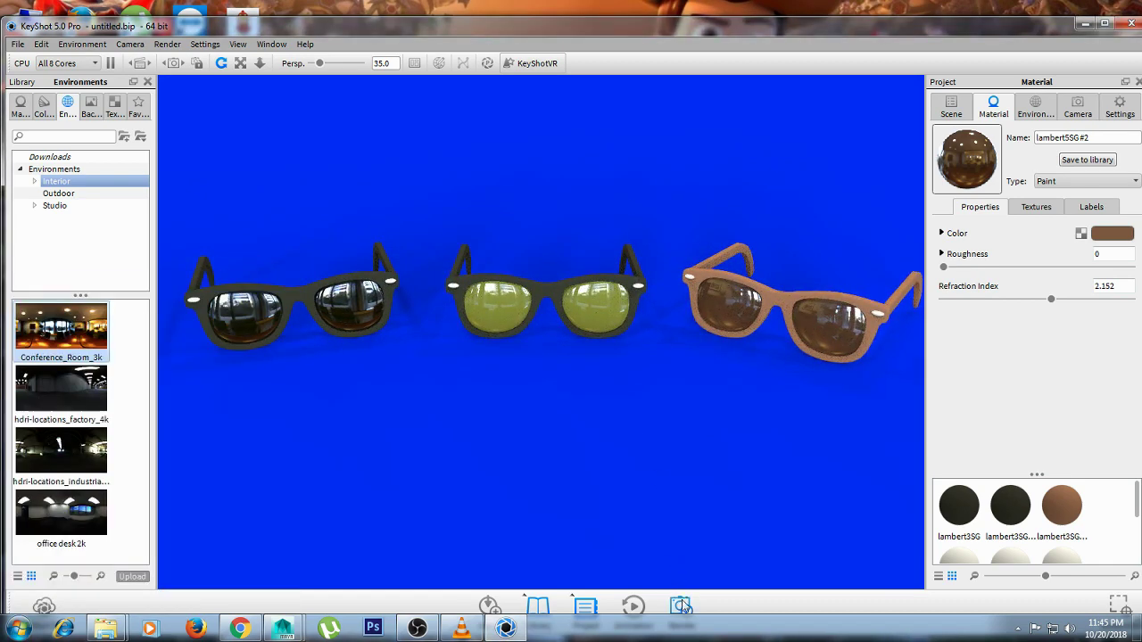
Render the sunglasses scene as a 1920x1289 still image using the resolution preset
click(675, 606)
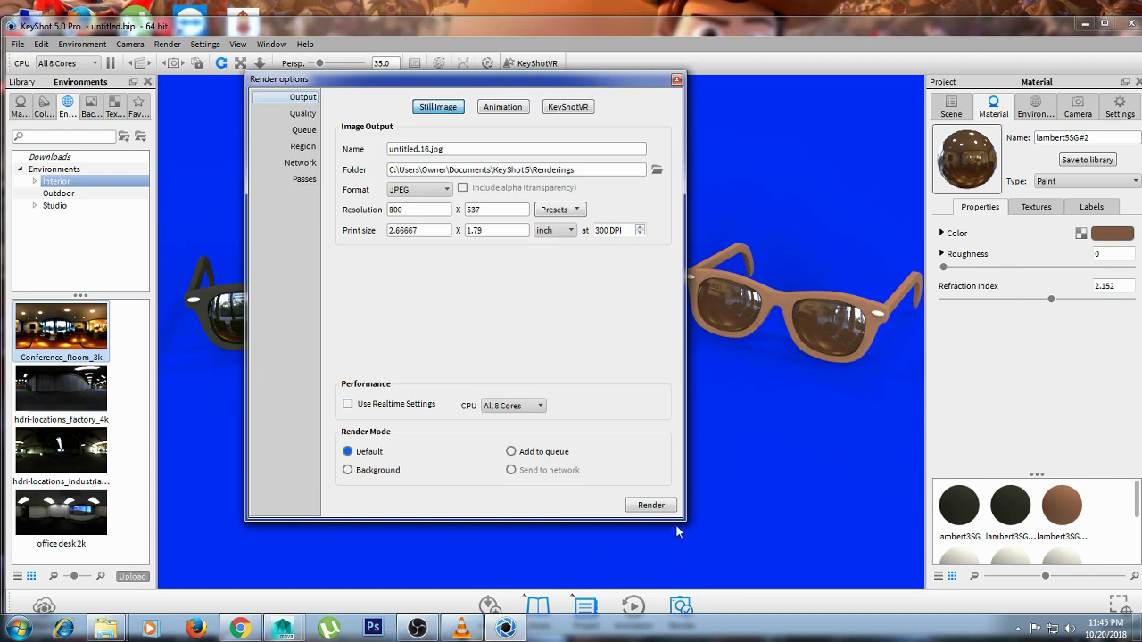
click(563, 211)
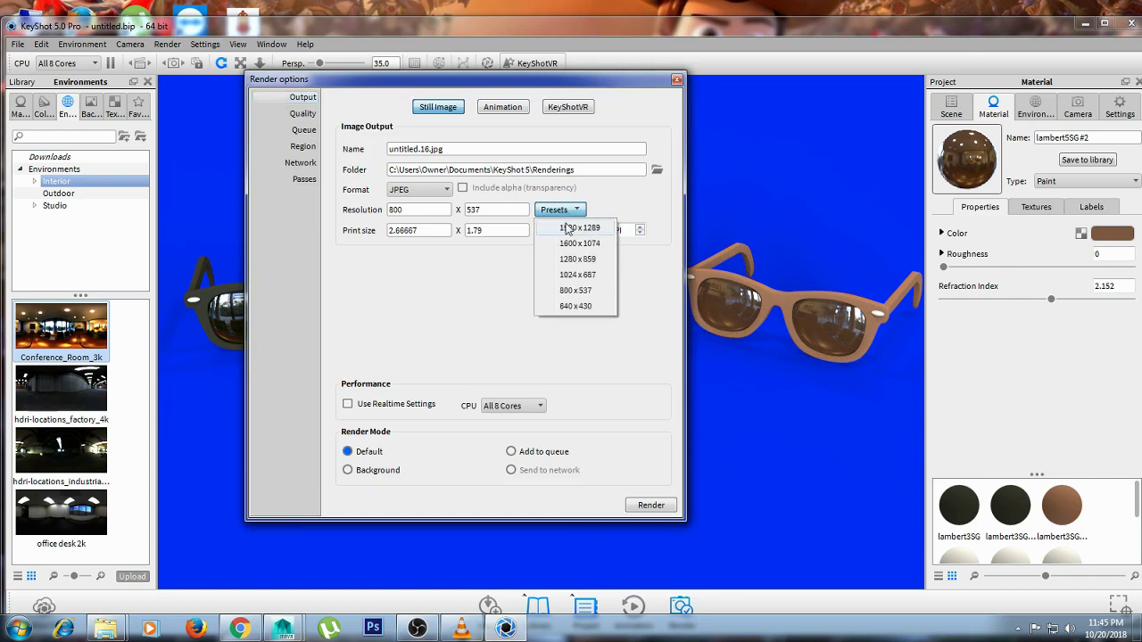
click(568, 224)
click(642, 507)
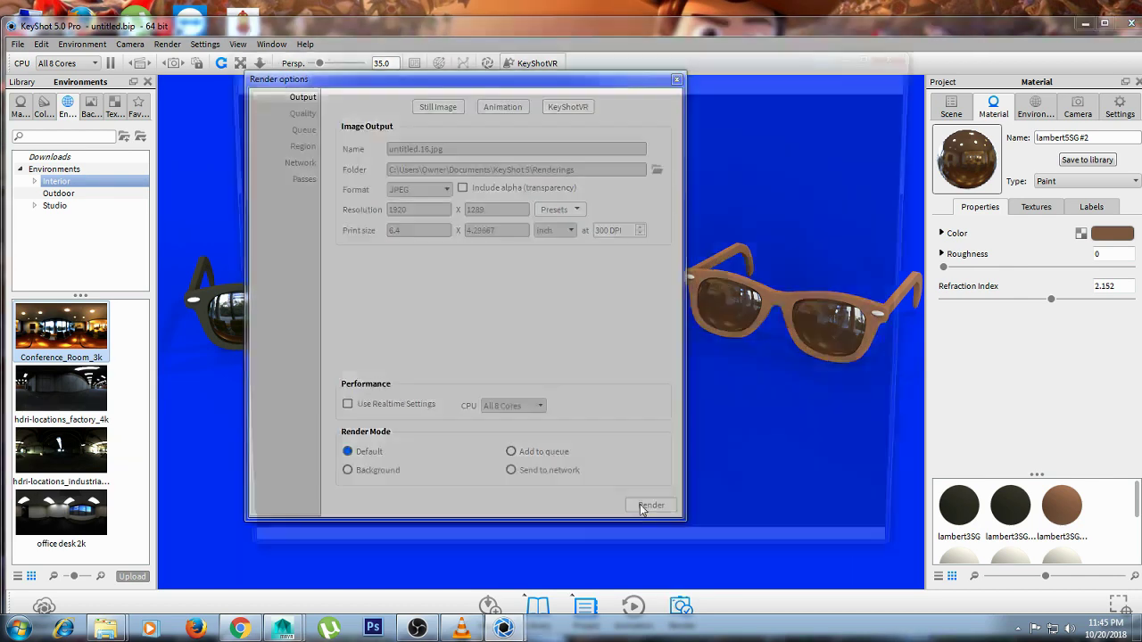